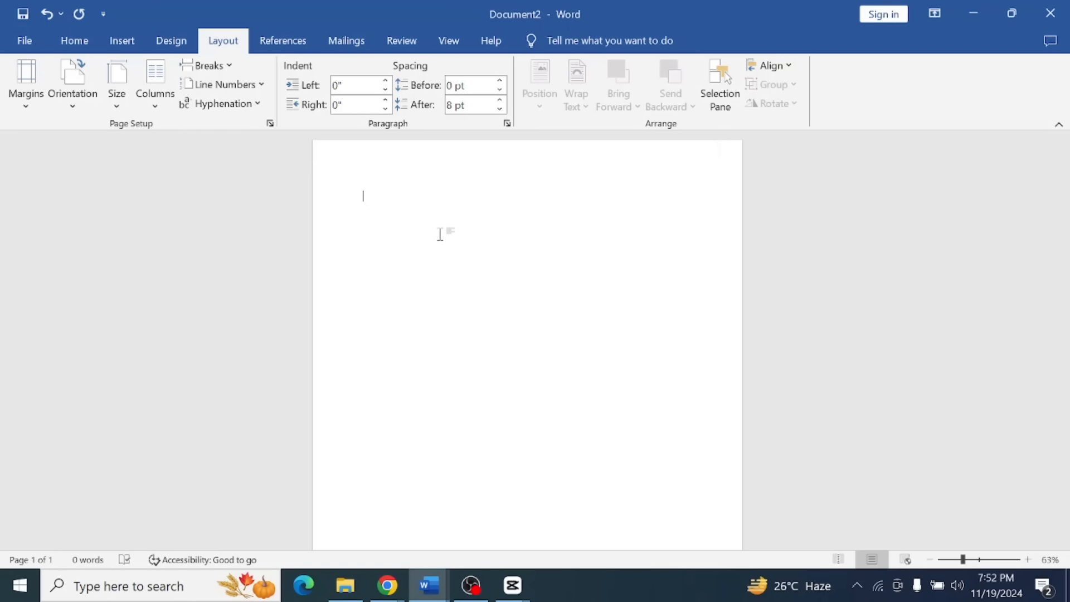
Enter the book title "VEGAN DIET COOKBOOK FOR BEGINNERS" on the first page.
text(VE)
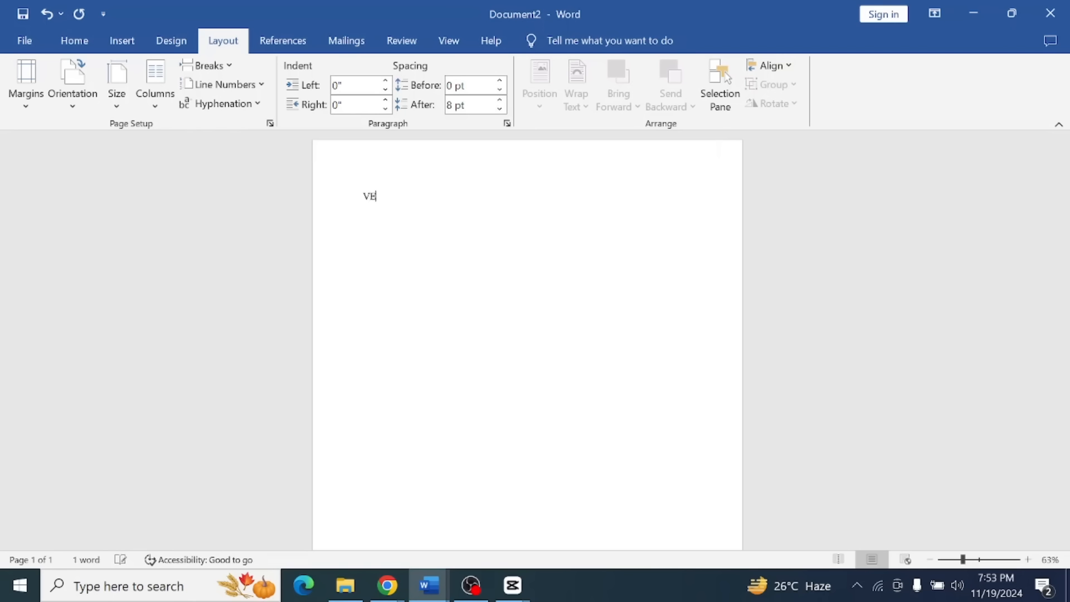
text(GAN DIET COOKB)
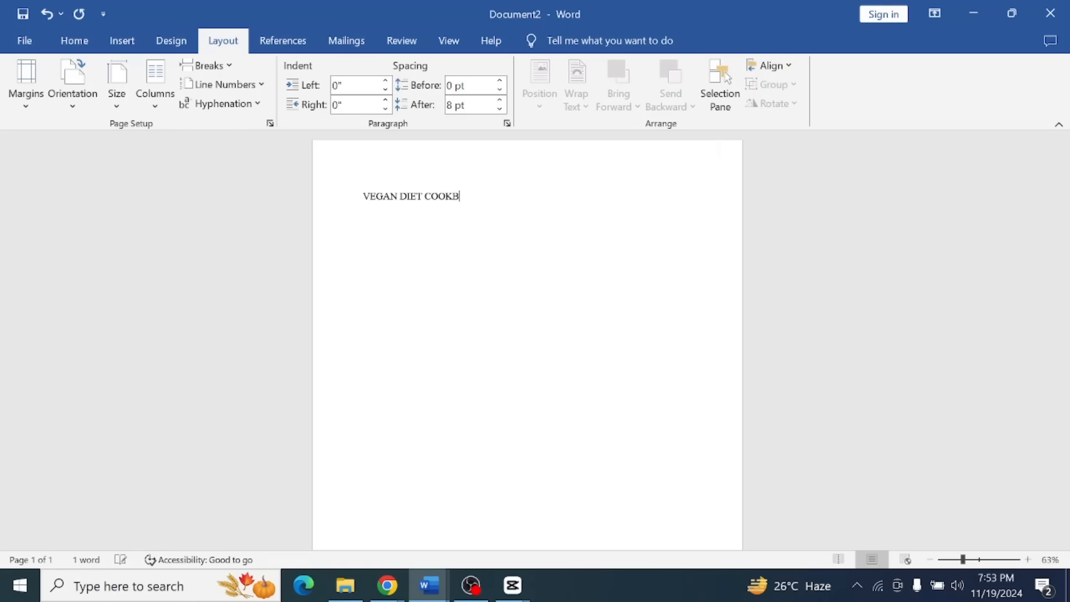
text(OOK FOR BEGINNERS)
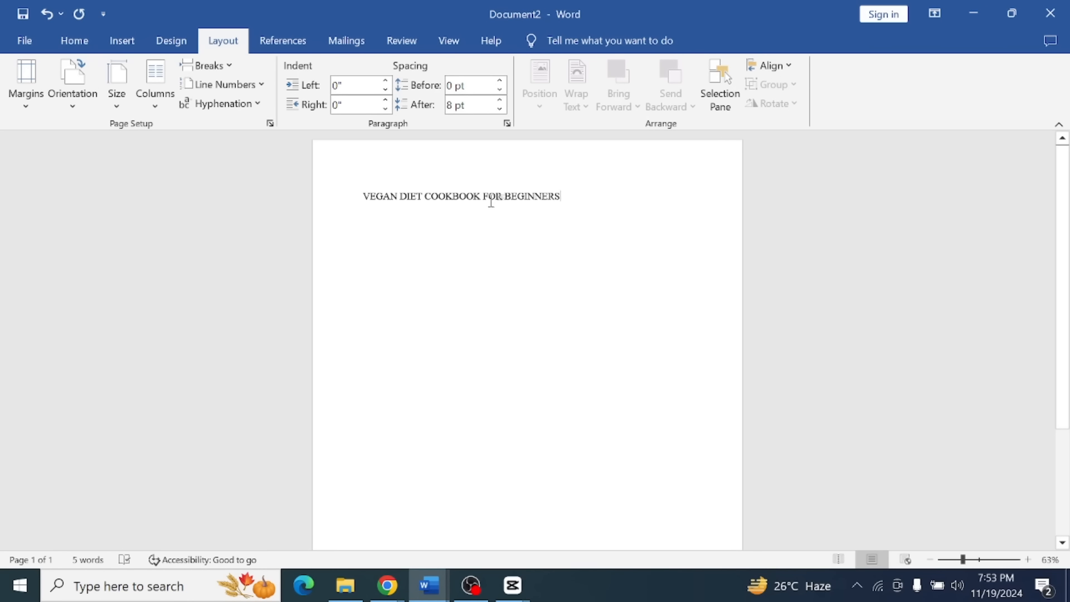
Make the book title bold and enlarge its font size to 48.
click(351, 196)
click(76, 42)
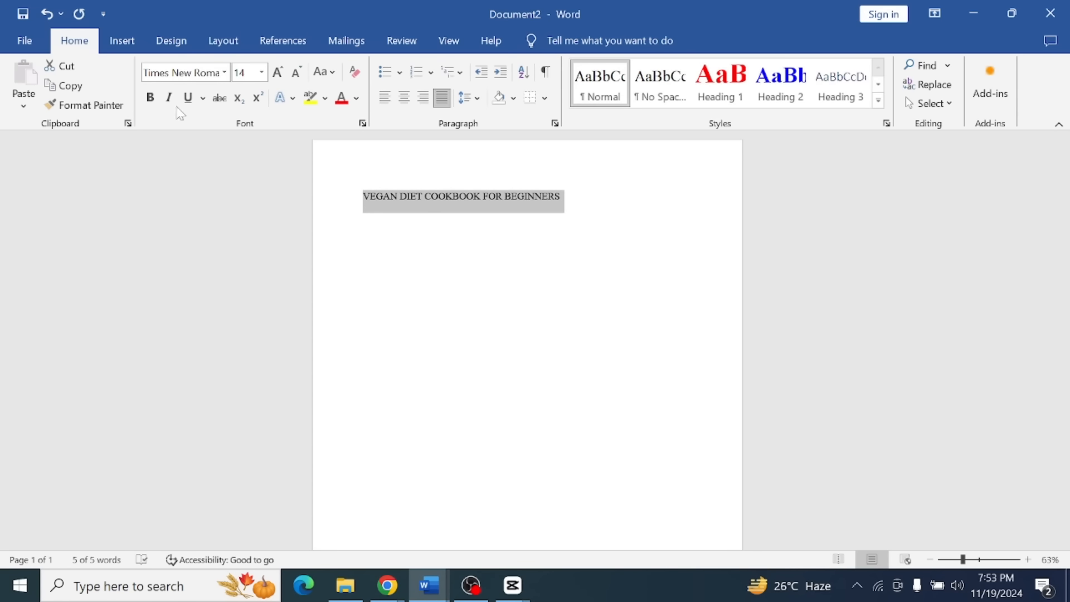
click(150, 98)
click(279, 73)
click(278, 73)
click(278, 74)
click(281, 76)
click(281, 76)
click(281, 76)
click(281, 76)
click(282, 75)
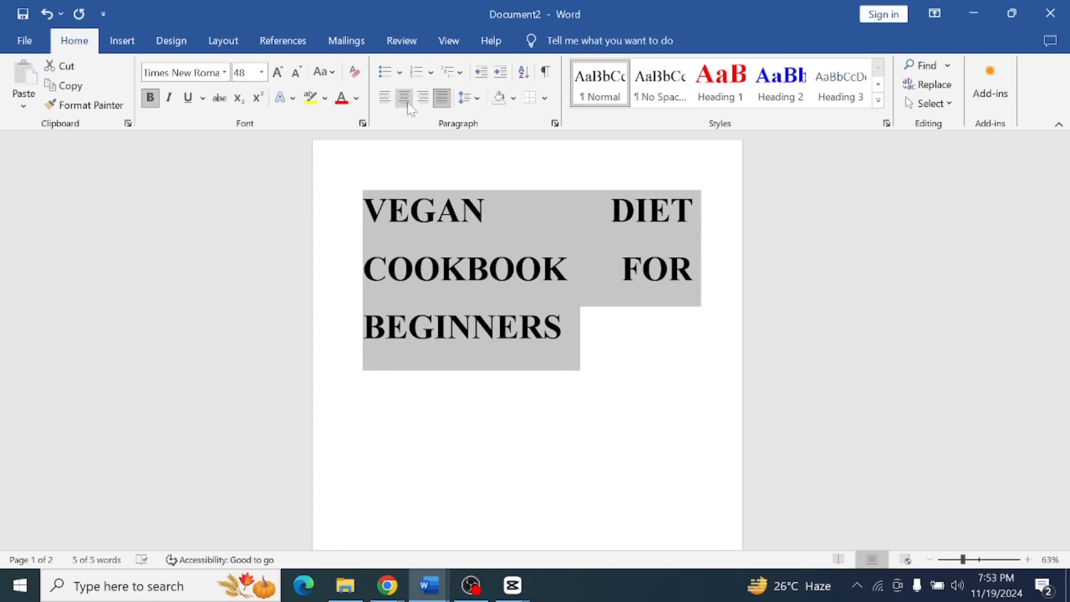
Center the book title and set its line spacing to 1.0.
click(405, 99)
click(480, 99)
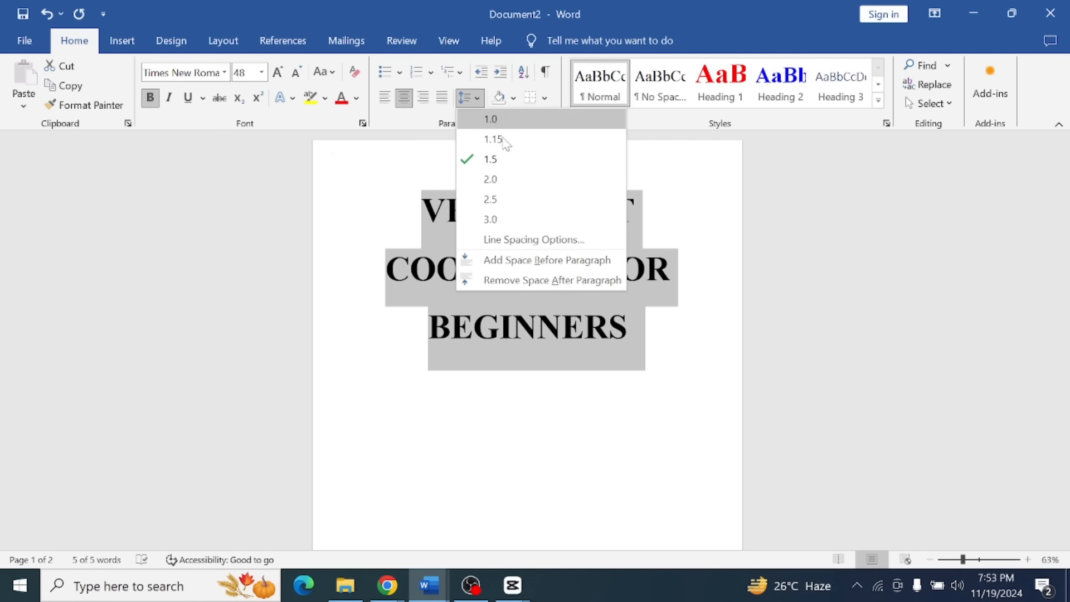
click(502, 121)
Add several blank lines below the title and enter the author name in capitals.
key(Return)
key(Return)
key(Return)
key(Return)
key(Return)
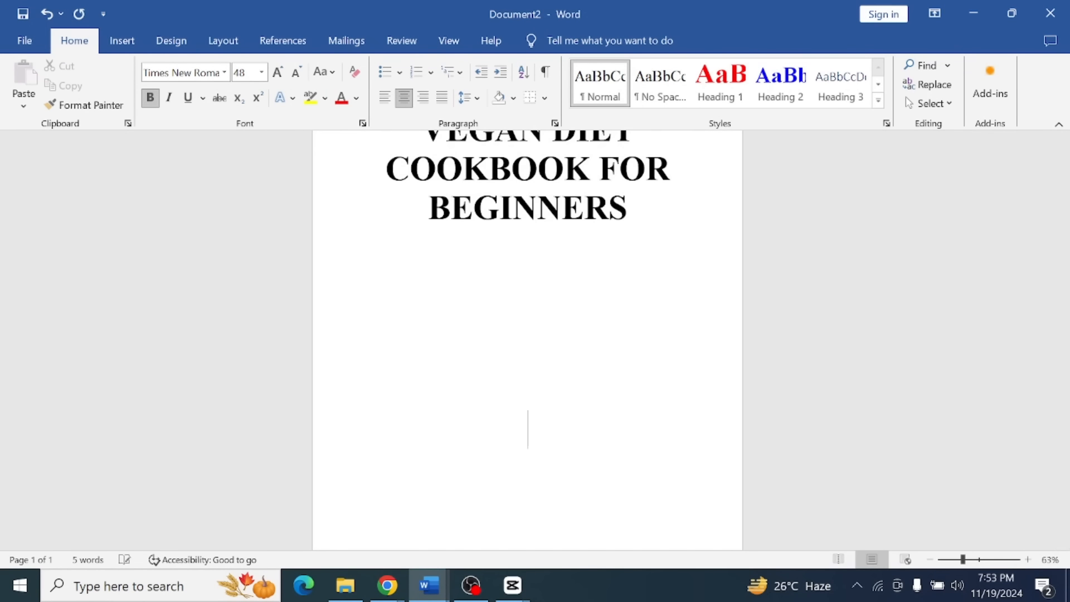
text(LEGAL NAIRA)
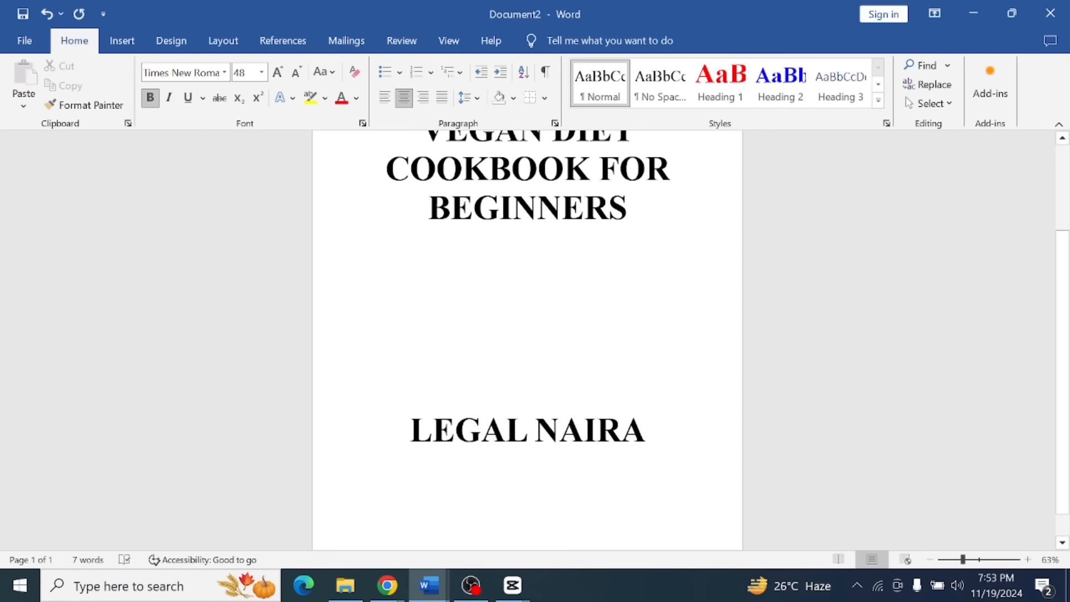
Remove bold from the author name and reduce its font size to 20.
drag(651, 432, 415, 432)
key(ctrl+b)
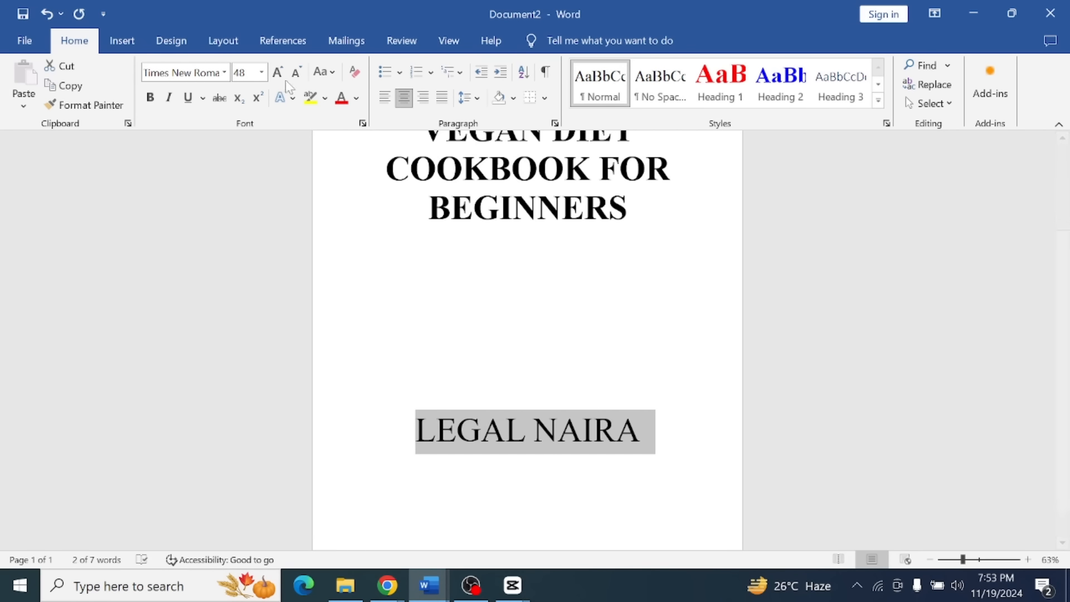
click(296, 72)
click(296, 73)
click(296, 73)
click(296, 73)
click(296, 72)
click(296, 73)
Move the title further down the first page by adding blank lines above it.
scroll(527, 340, up, 3)
click(422, 206)
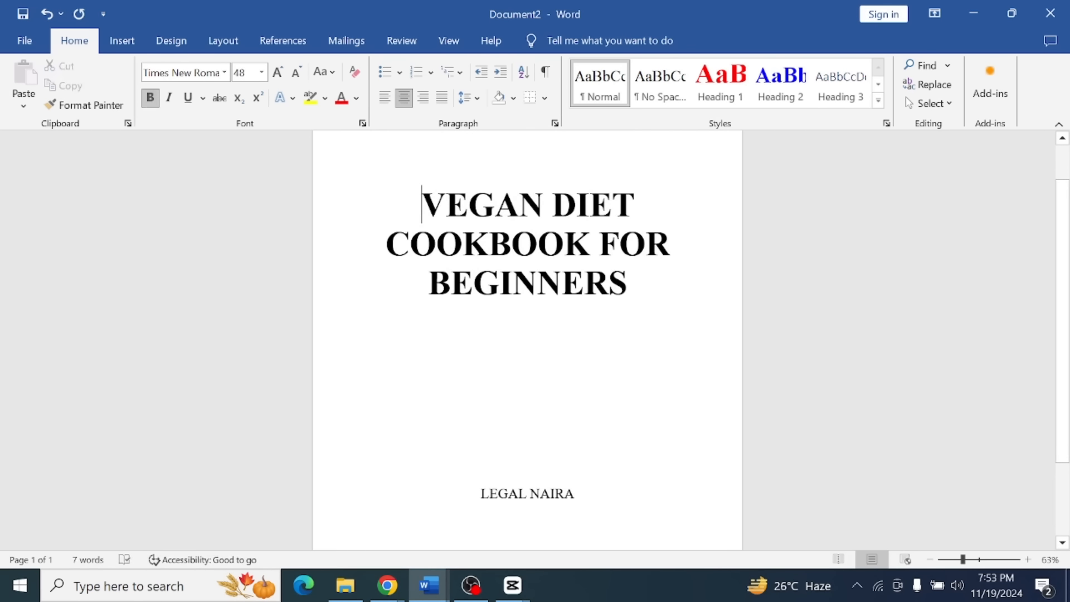
key(Return)
Insert a page break below the author name to start page 2.
scroll(527, 340, down, 3)
click(621, 443)
key(Return)
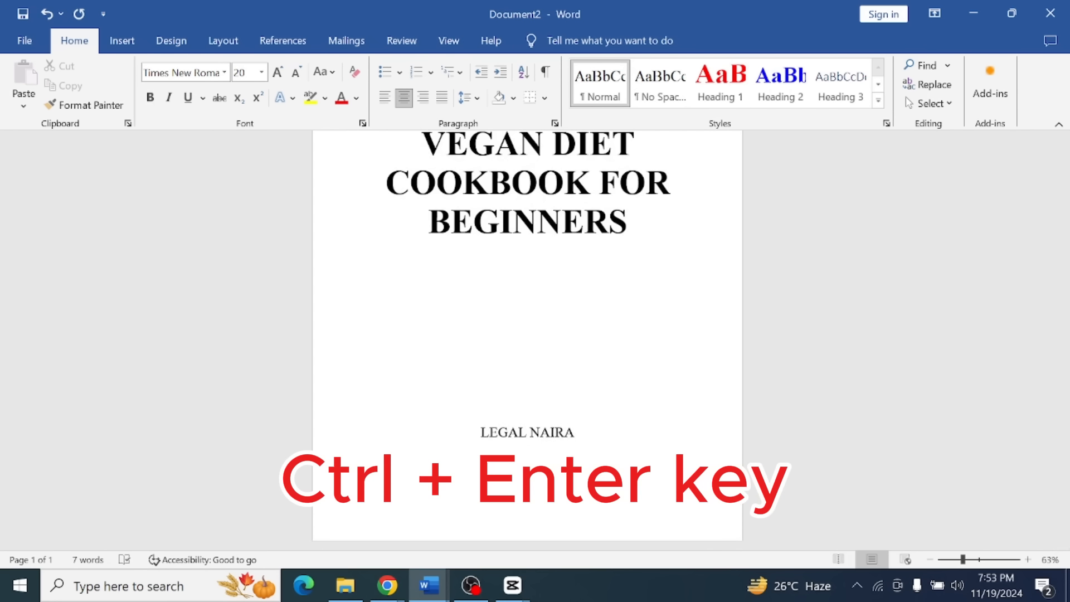
key(ctrl+Return)
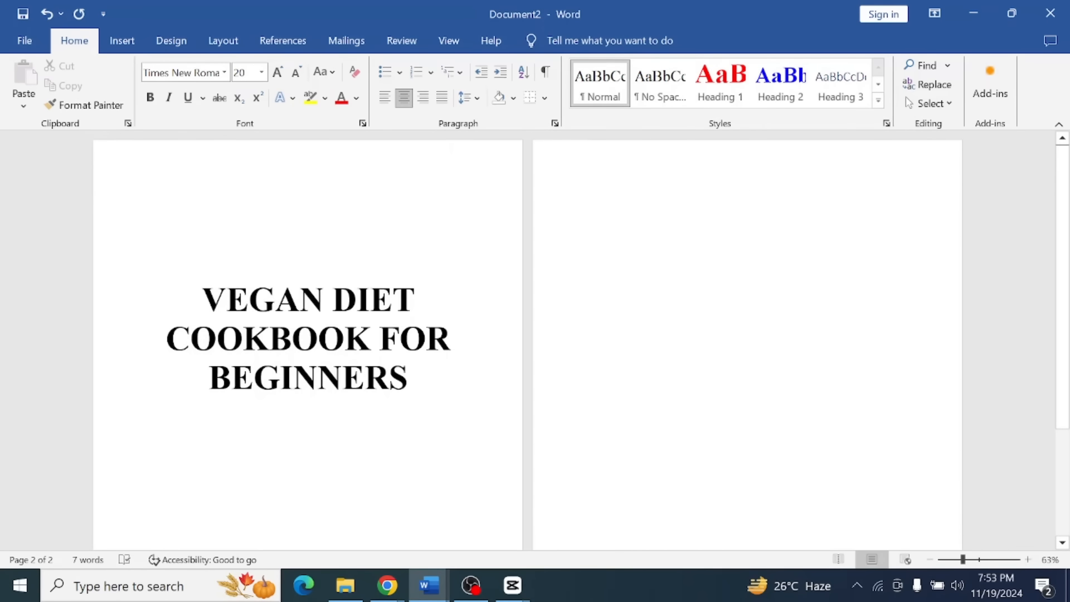
Copy the copyright notice and disclaimer from the "Dash Diet Cookbook for Seniors Over 50" document onto page 2 of Document2.
click(431, 584)
click(415, 533)
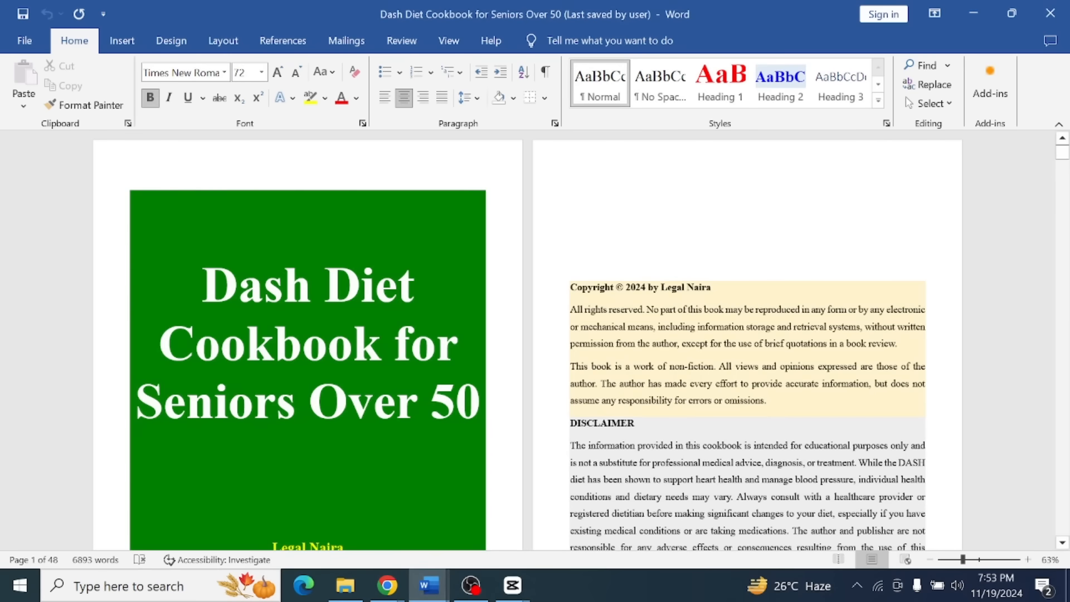
key(alt+Tab)
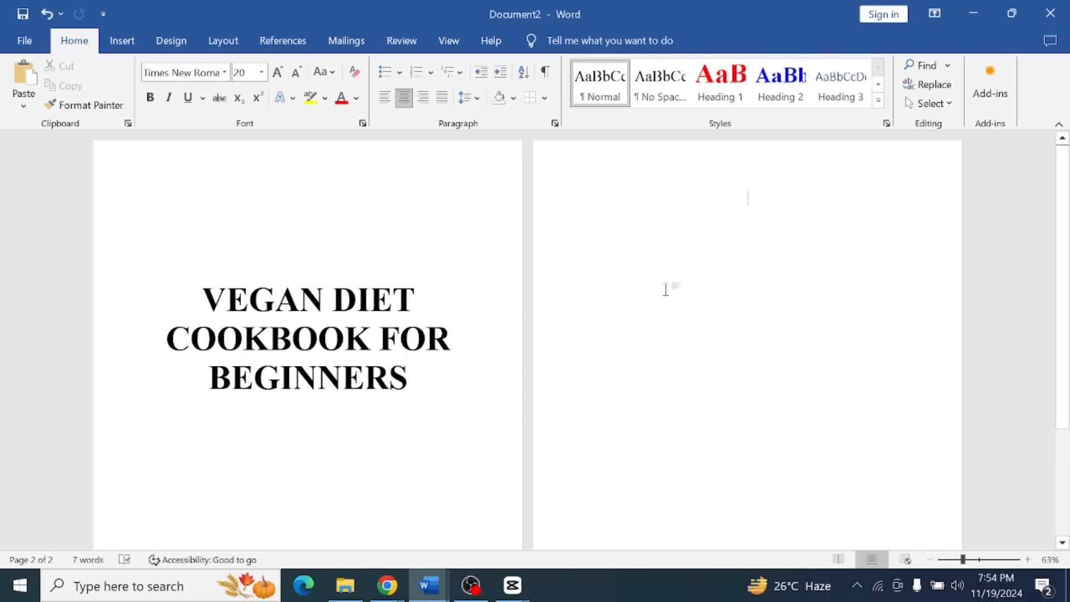
text(Copyright © 2024 by Legal Naira All rights reserved. No part of this book may be reproduced in any form or by any electronic or mechanical means, including information storage and retrieval systems, without written permission from the author, except for the use of brief quotations in a book review. This book is a work of non-fiction. All views and opinions expressed are those of the author. The author has made every effort to provide accurate information, but does not assume any responsibility for errors or omissions. DISCLAIMER The information provided in this cookbook is intended for educational purposes only and is not a substitute for professional medical advice, diagnosis, or treatment. While the DASH diet has been shown to support heart health and manage blood pressure, individual health conditions and dietary needs may vary. Always consult with a healthcare provider or registered dietitian before making significant changes to your diet, especially if you have existing medical conditions or are taking medications. The author and publisher are not responsible for any adverse effects or consequences resulting from the use of this cookbook.)
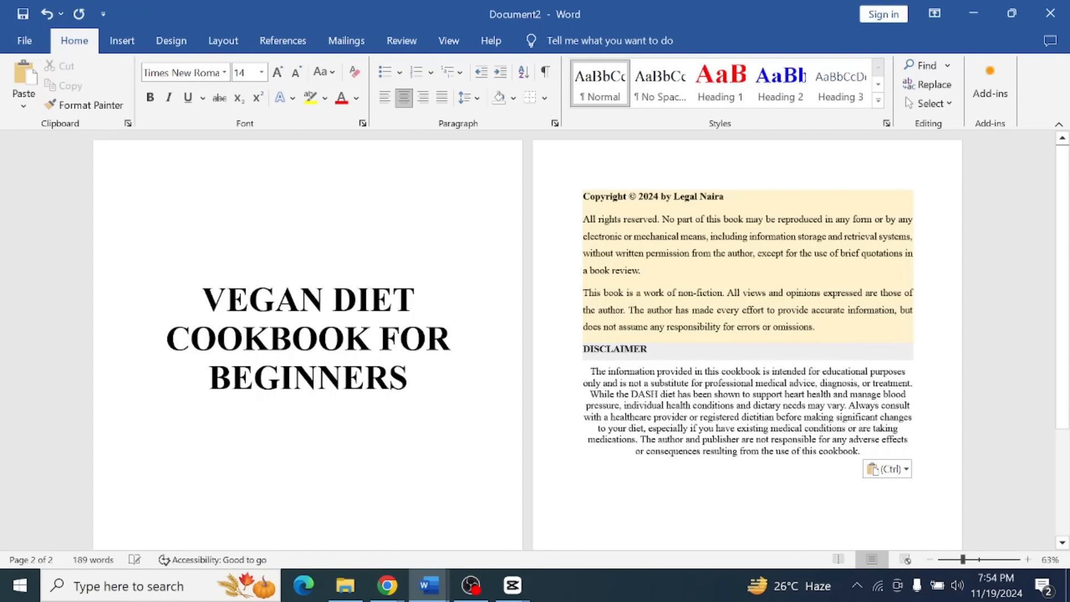
Clear the shading and bold from the copyright and disclaimer text, justify it, and add blank lines above it.
drag(862, 452, 585, 220)
drag(584, 220, 583, 197)
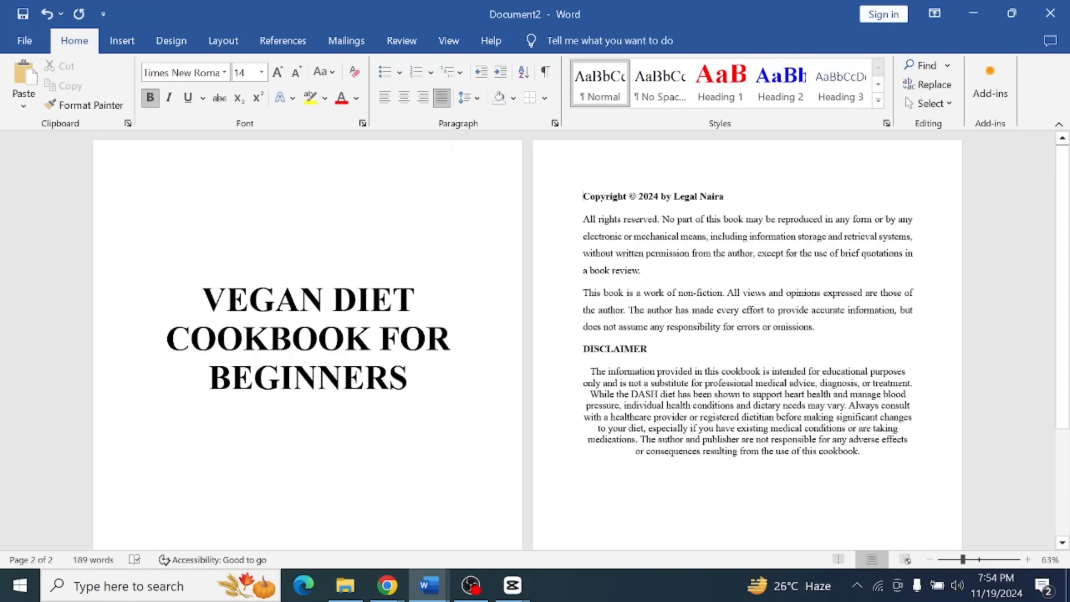
key(Return)
key(Return)
key(Return)
key(Return)
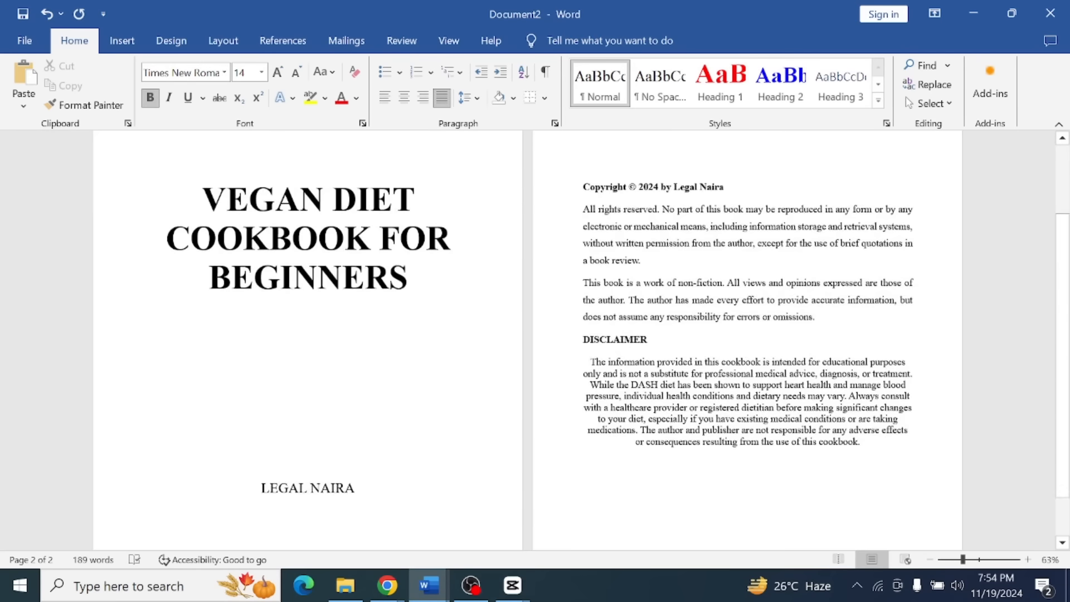
scroll(747, 335, down, 2)
scroll(746, 334, up, 2)
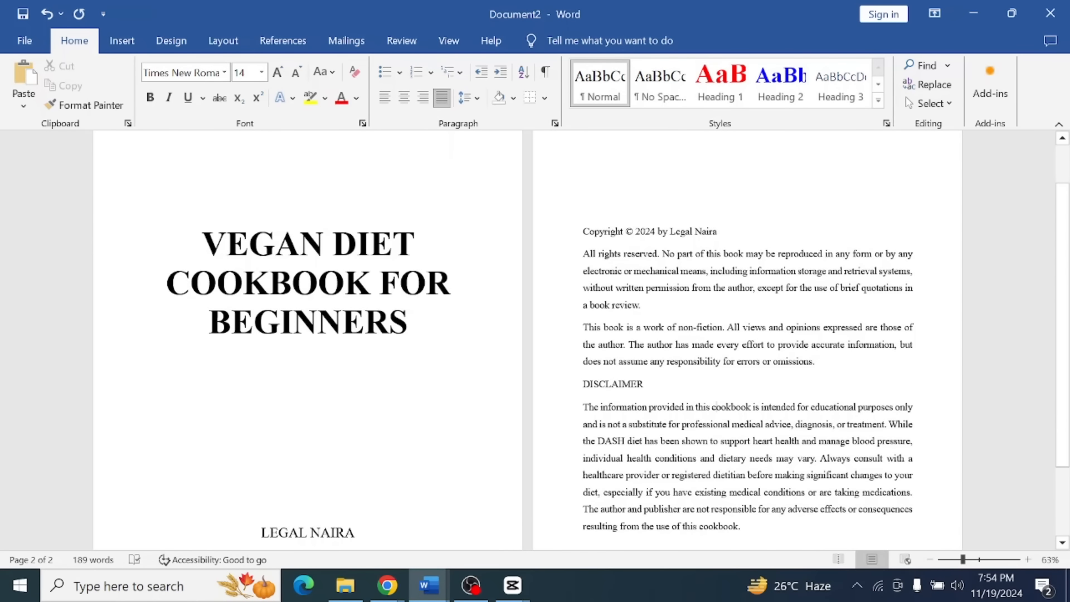
Start a new page after the disclaimer and enter the heading "TABLE OF CONTENT" on it.
scroll(747, 334, down, 2)
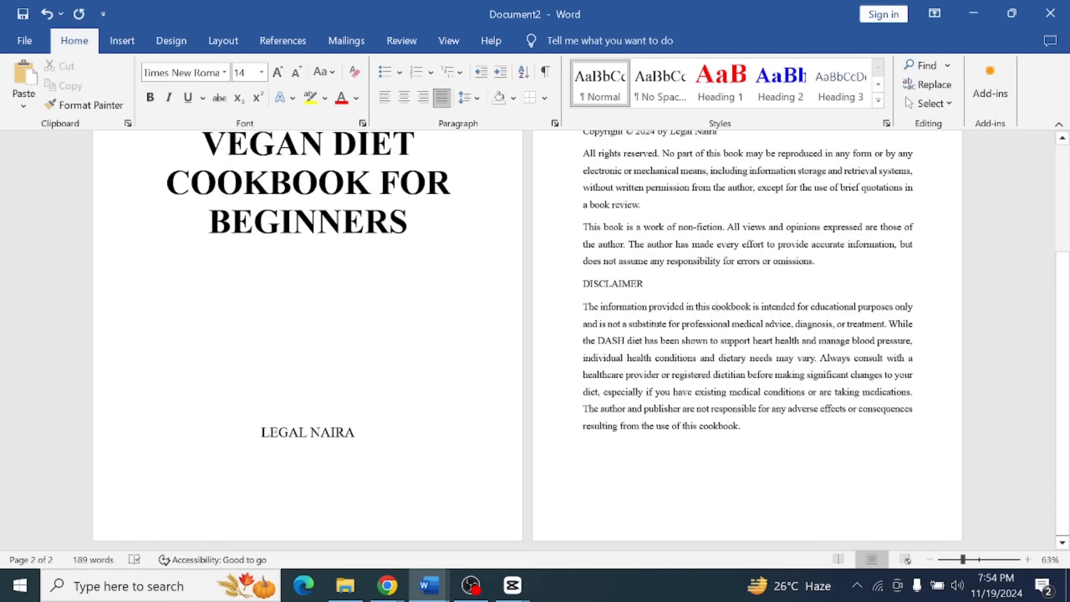
key(Return)
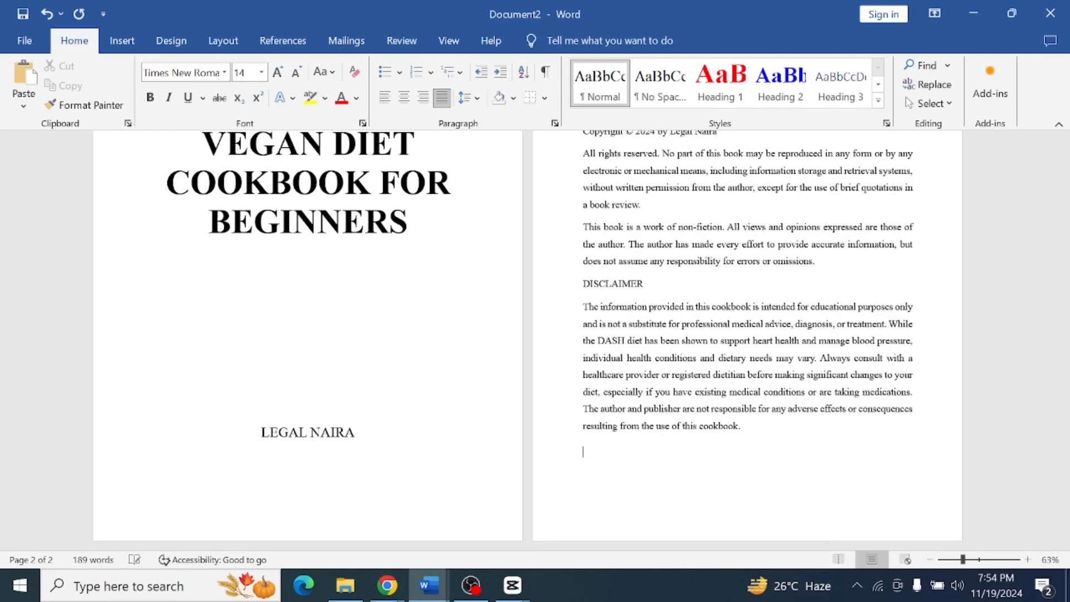
key(ctrl+Return)
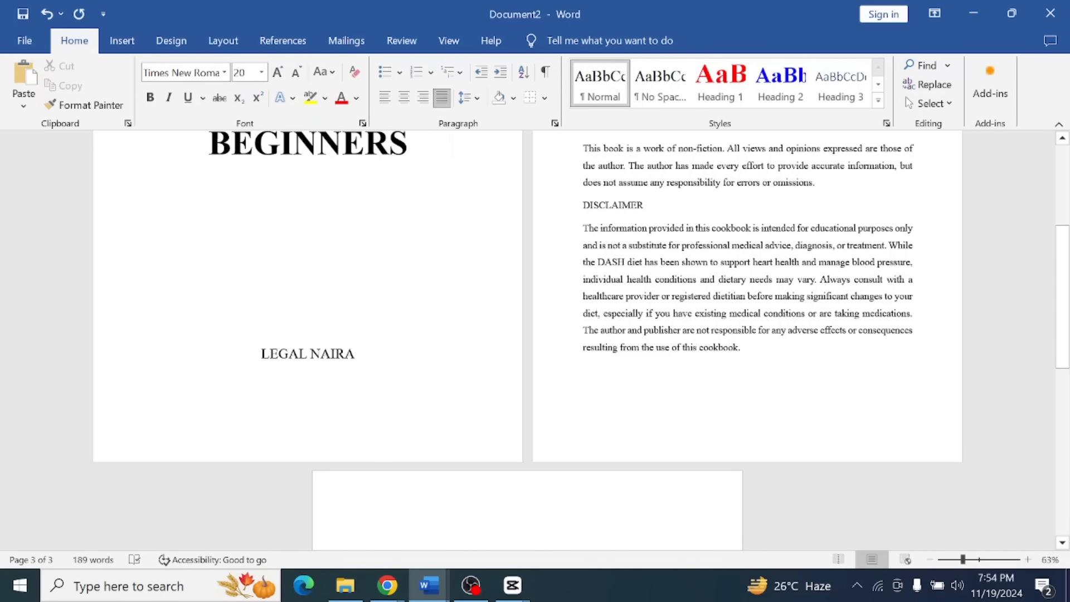
text(TABLE OF CONTENT)
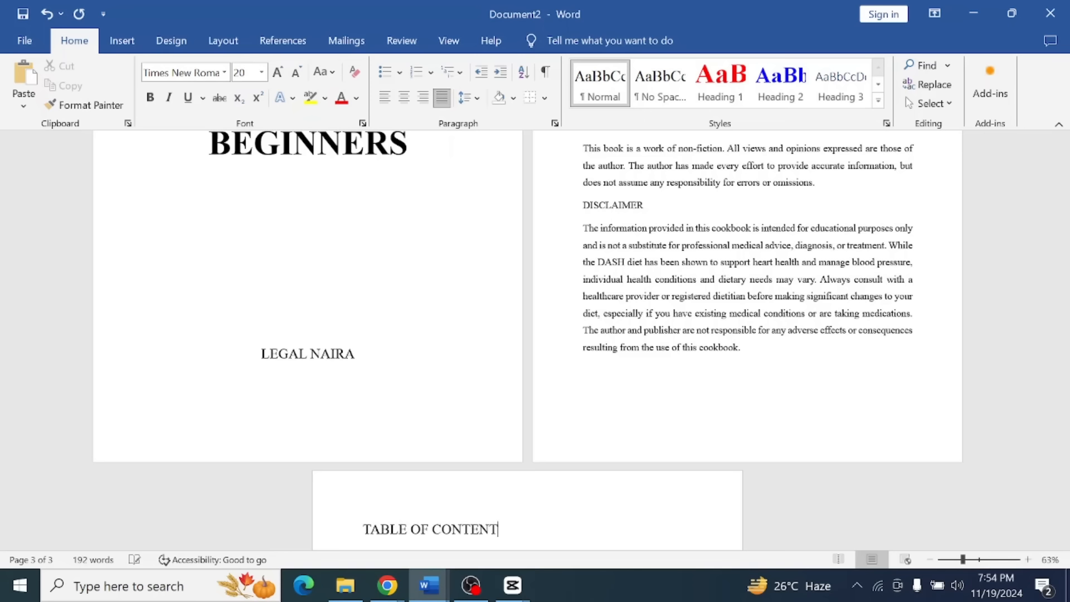
Insert two page breaks after the "TABLE OF CONTENT" heading to add pages 4 and 5.
key(ctrl+Return)
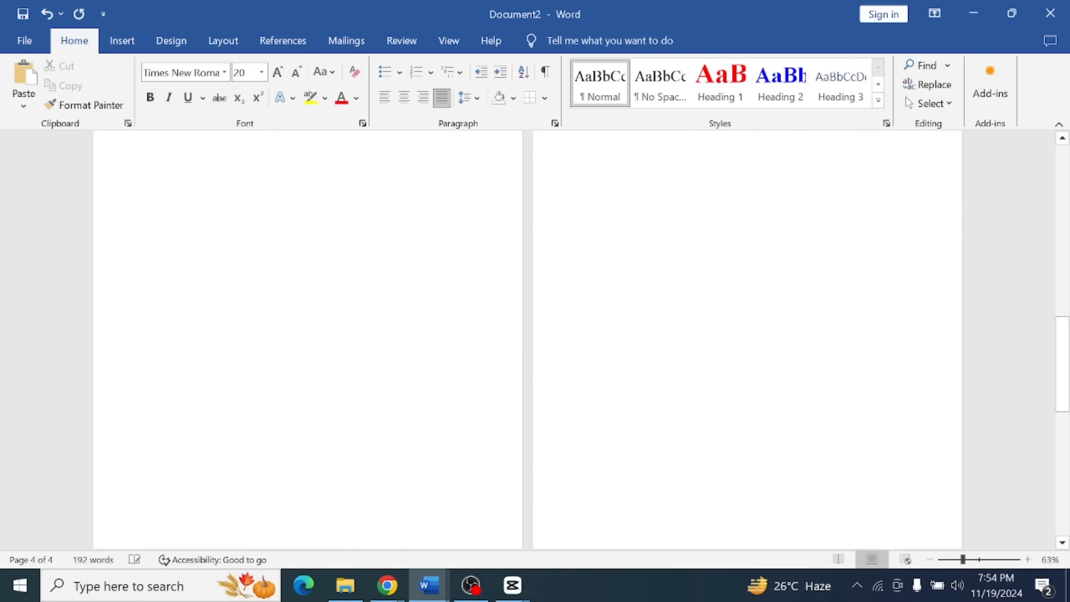
key(ctrl+Return)
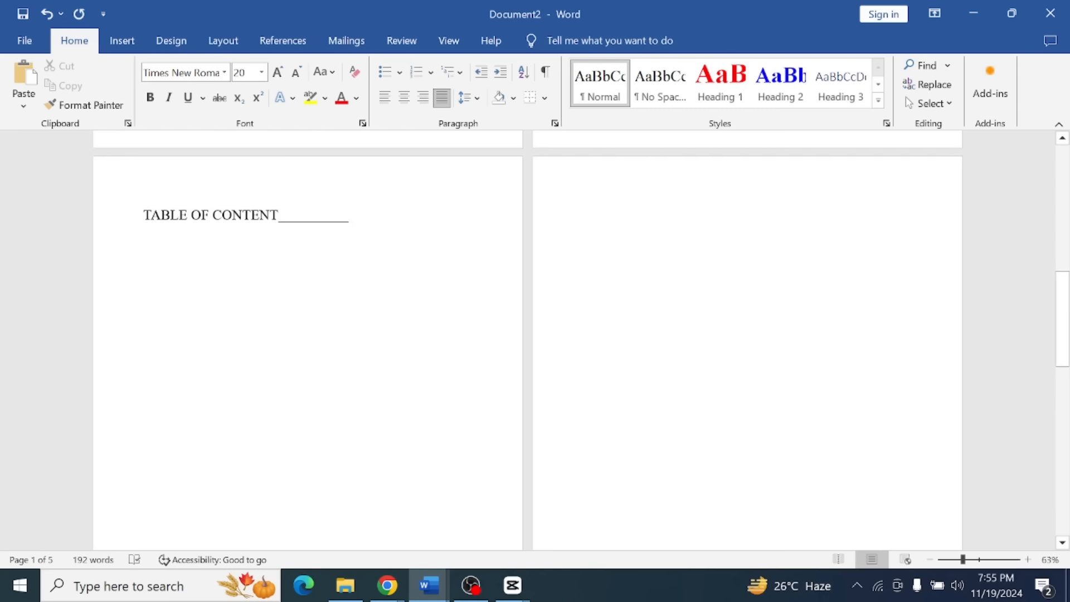
scroll(461, 289, down, 6)
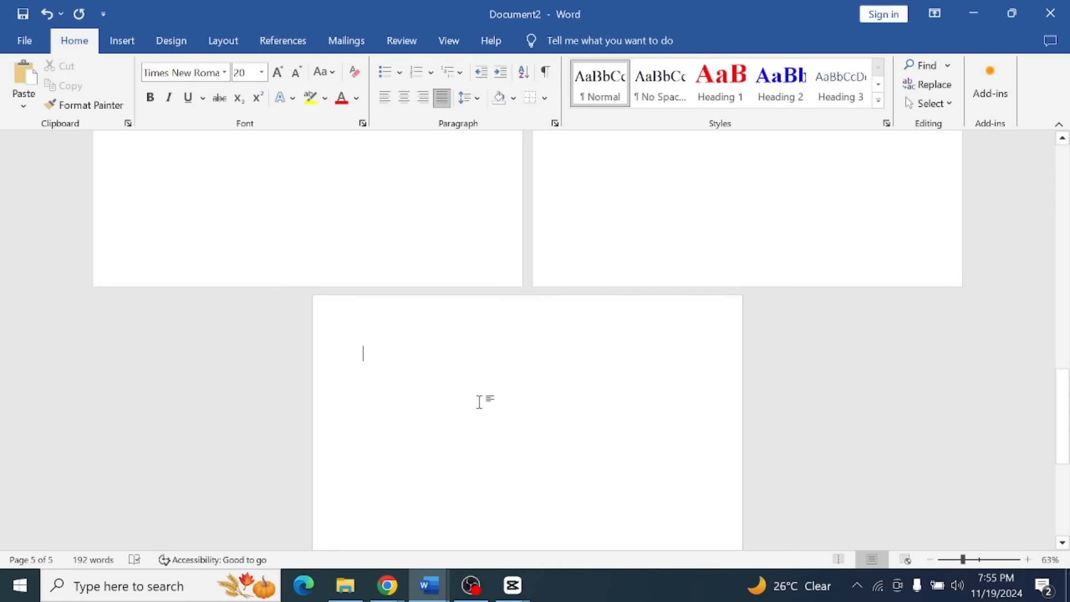
Copy the GRATITUDE section, from its heading through the author's sign-off, in the "Dash Diet Cookbook for Seniors Over 50" document.
click(429, 585)
scroll(528, 340, down, 3)
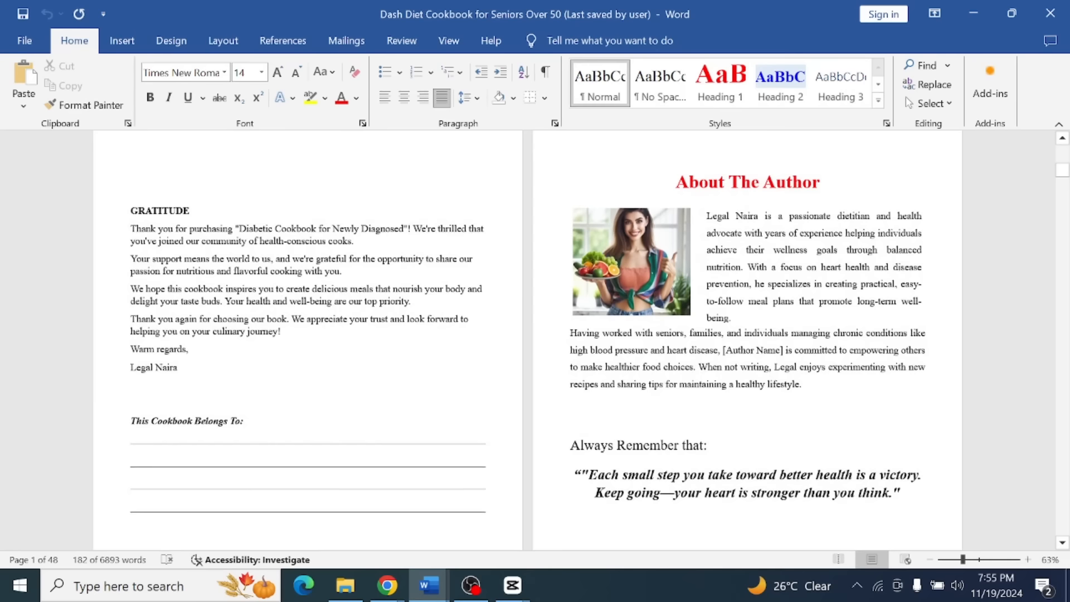
scroll(587, 399, down, 4)
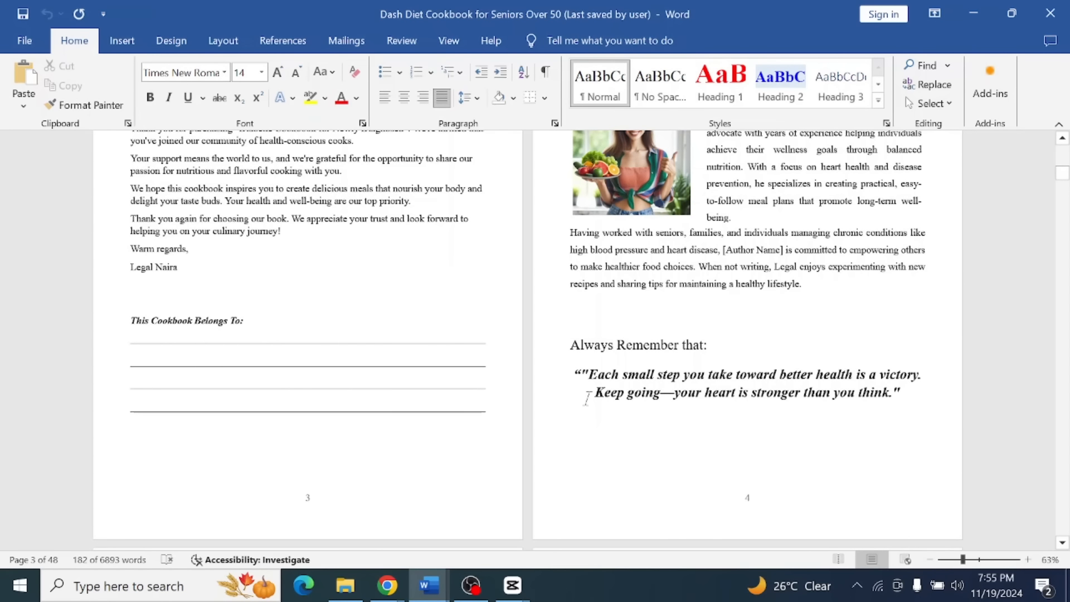
scroll(540, 339, up, 3)
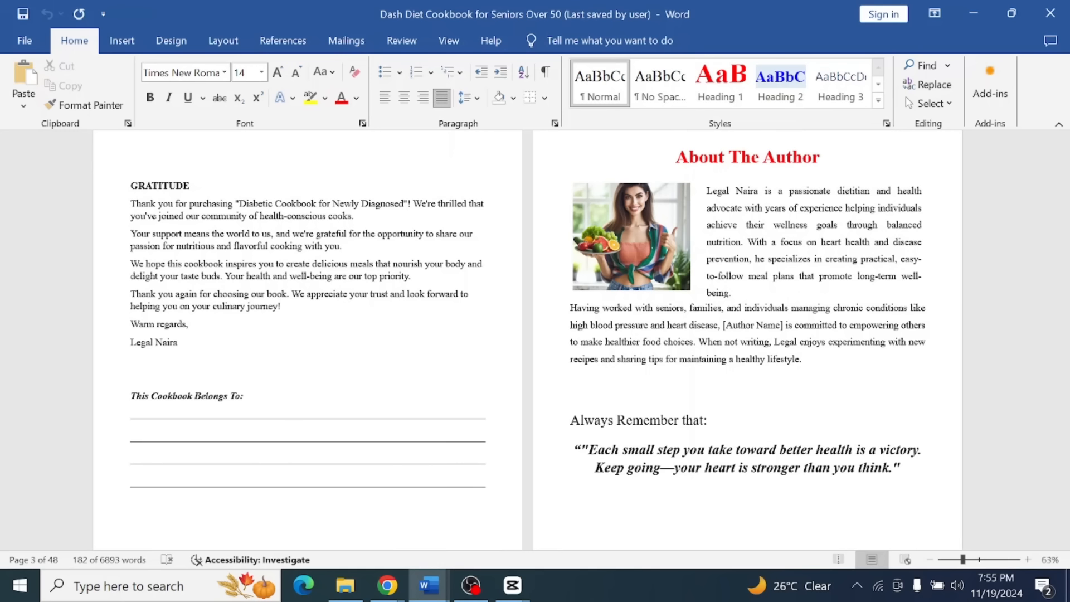
scroll(599, 340, up, 5)
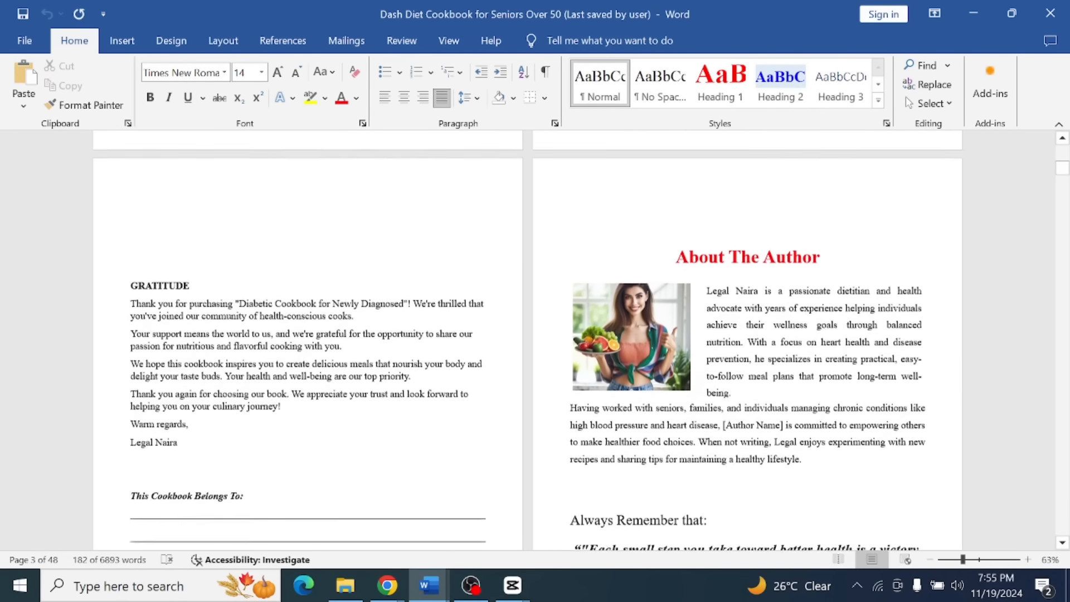
scroll(599, 340, down, 3)
scroll(527, 352, down, 1)
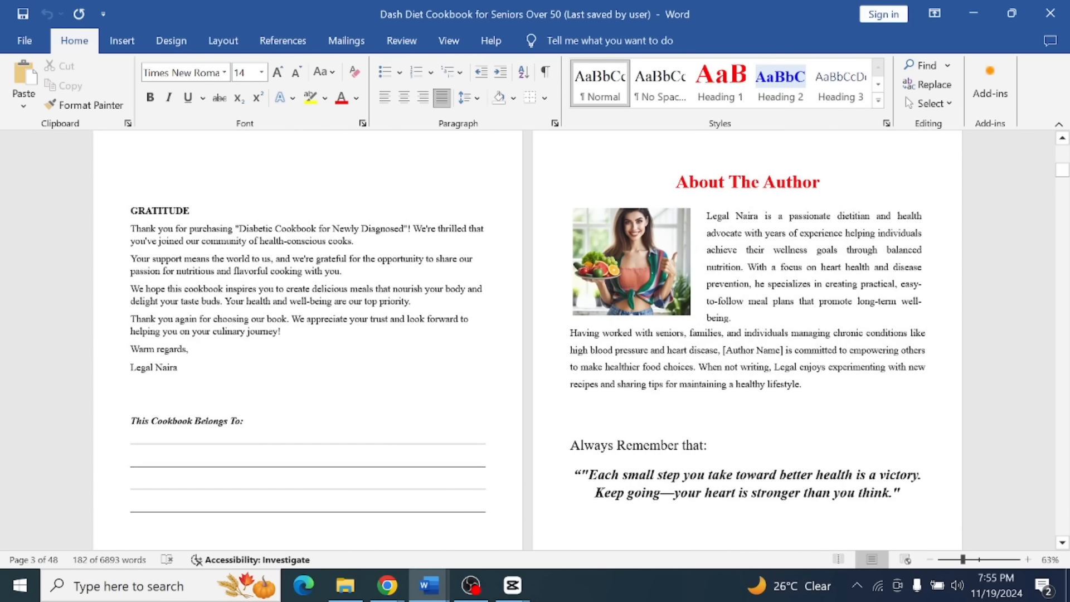
drag(130, 211, 230, 377)
key(ctrl+c)
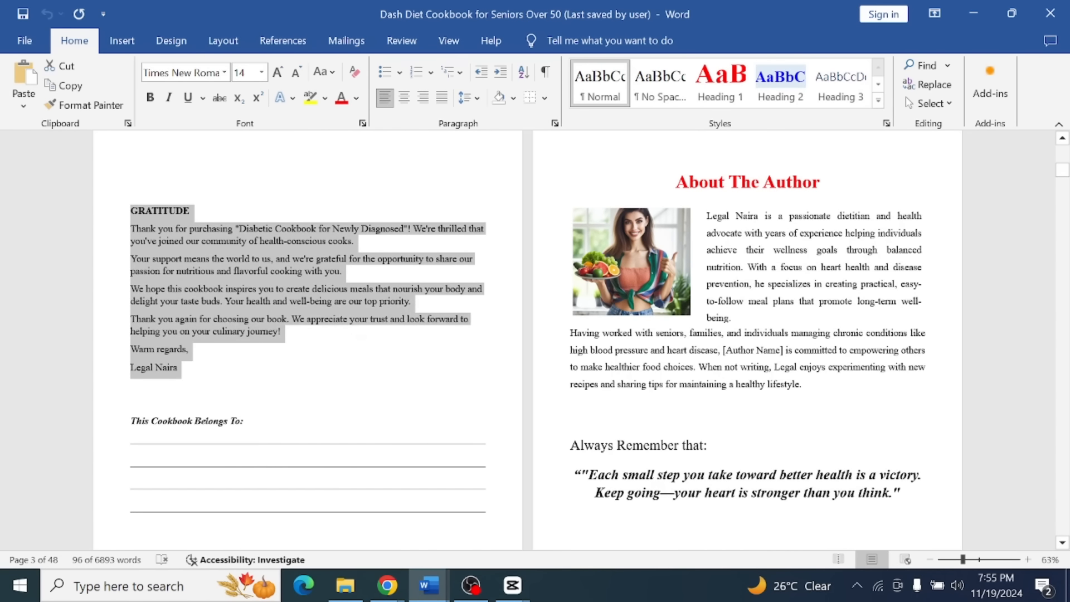
Paste the GRATITUDE section onto page 5 of Document2, leaving blank space above its heading.
click(427, 594)
click(480, 537)
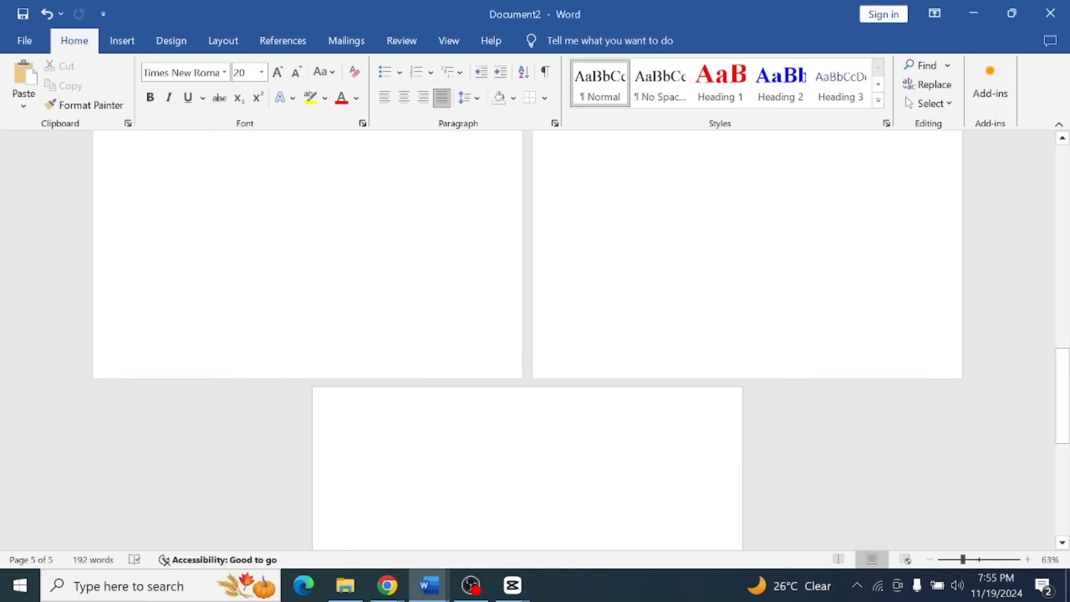
scroll(488, 413, up, 5)
scroll(488, 412, up, 3)
scroll(488, 412, down, 8)
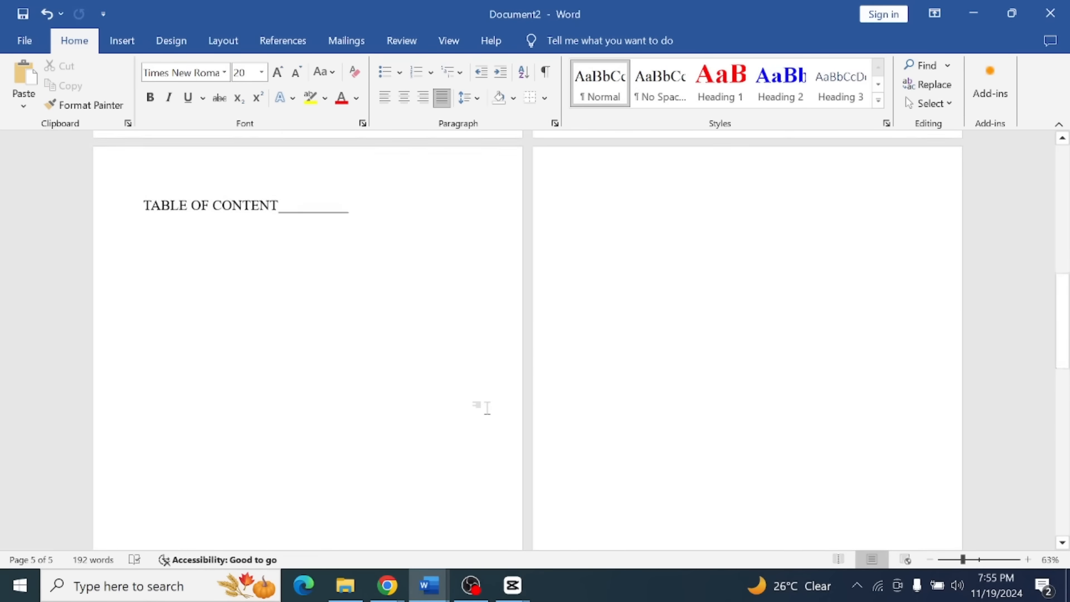
scroll(474, 404, down, 2)
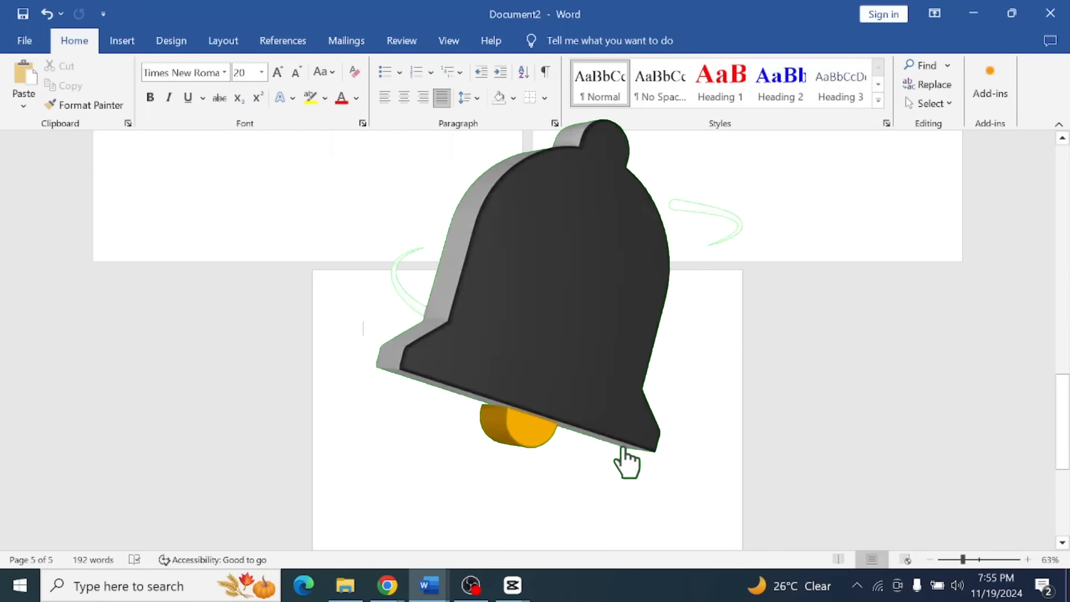
key(ctrl+v)
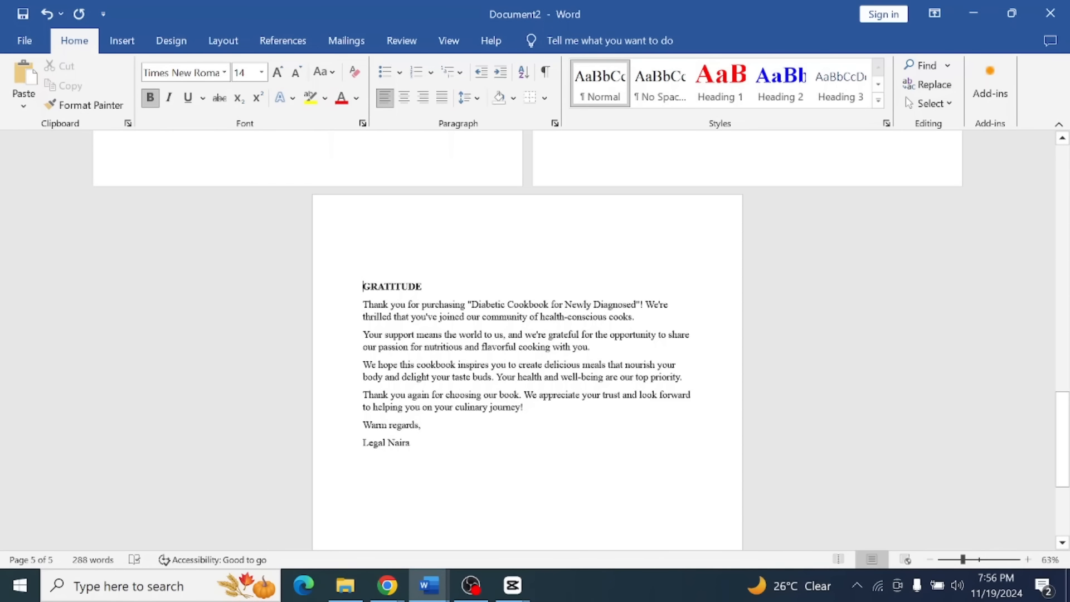
Replace the cookbook title in the GRATITUDE section's first sentence with "VEGAN DIET COOKBOOK FOR BEGINNERS" and make it bold.
drag(636, 305, 471, 305)
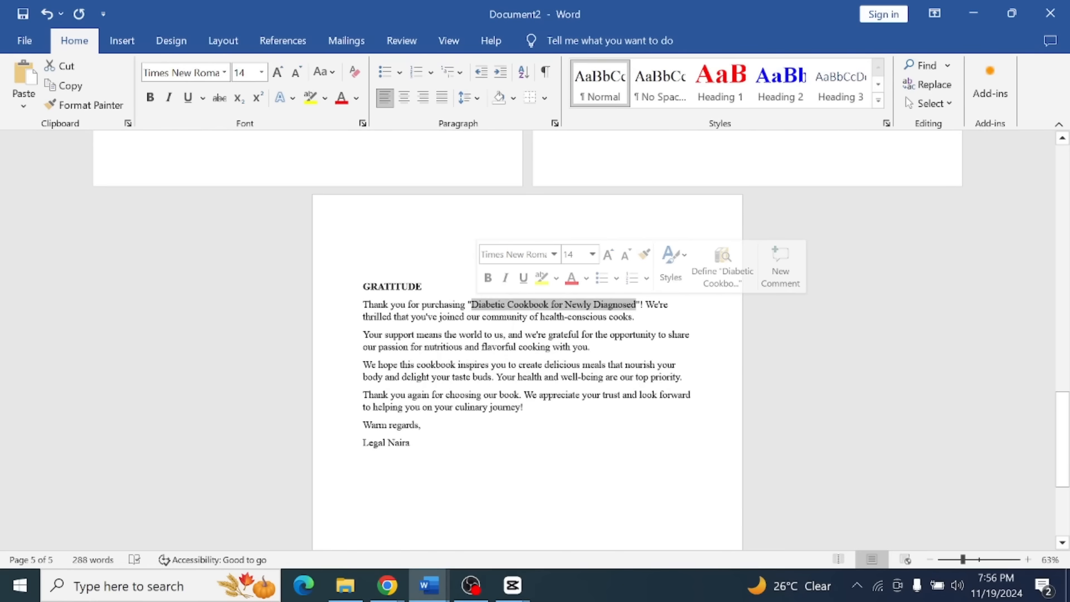
text(v)
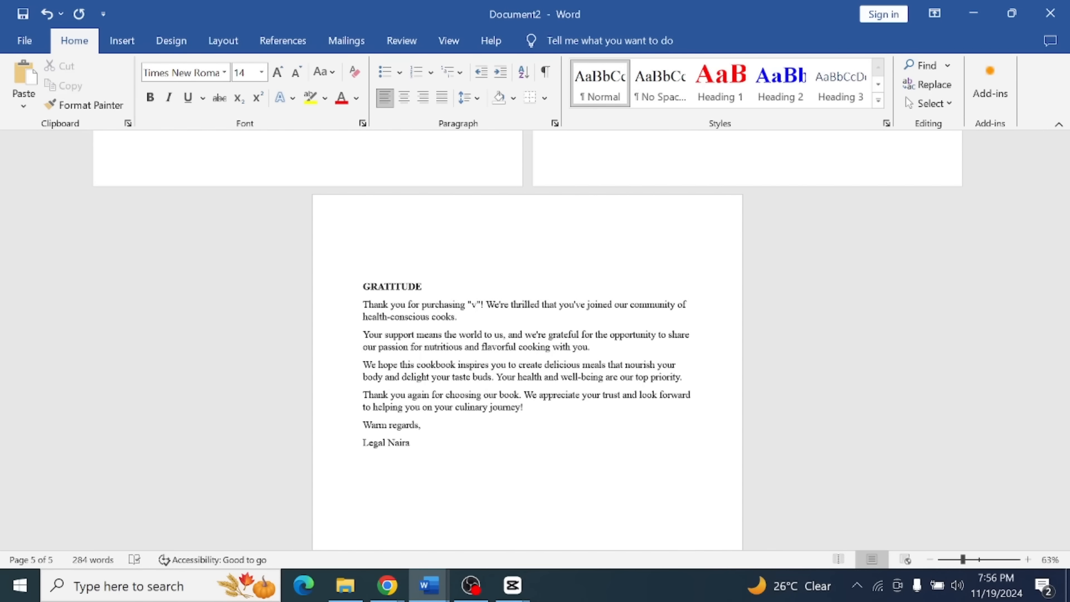
key(BackSpace)
text(VEGAN DIET CO)
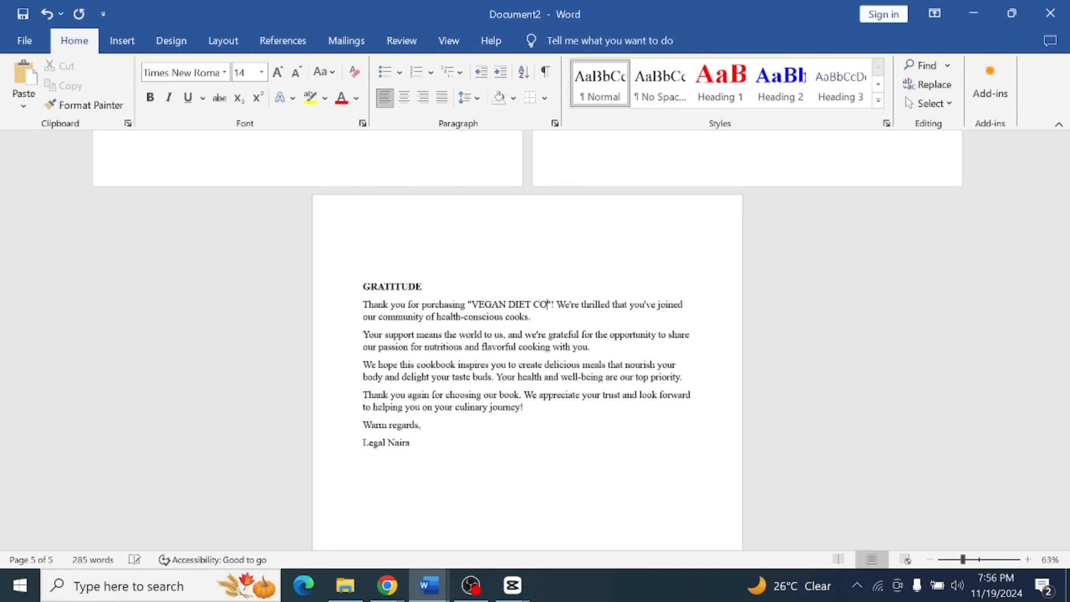
text(OKBOOK FOR BEGI)
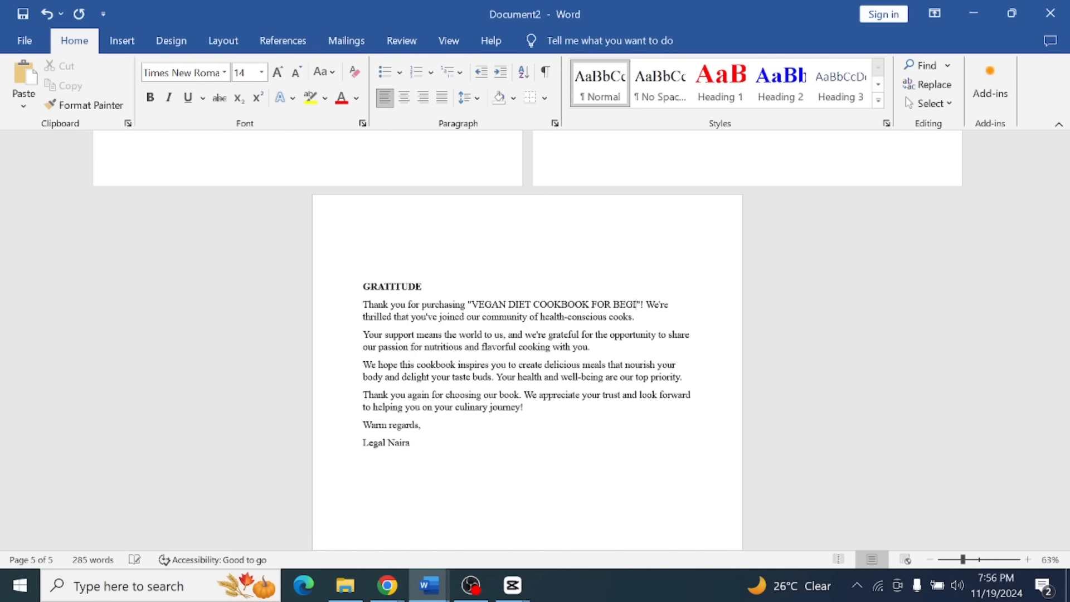
text(NNERS)
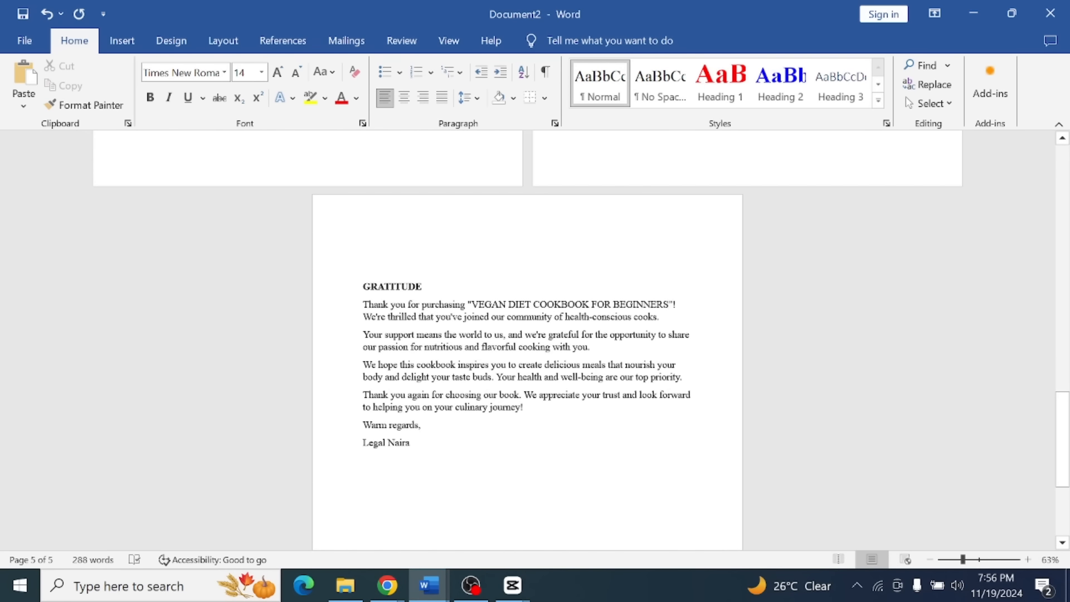
drag(678, 304, 471, 305)
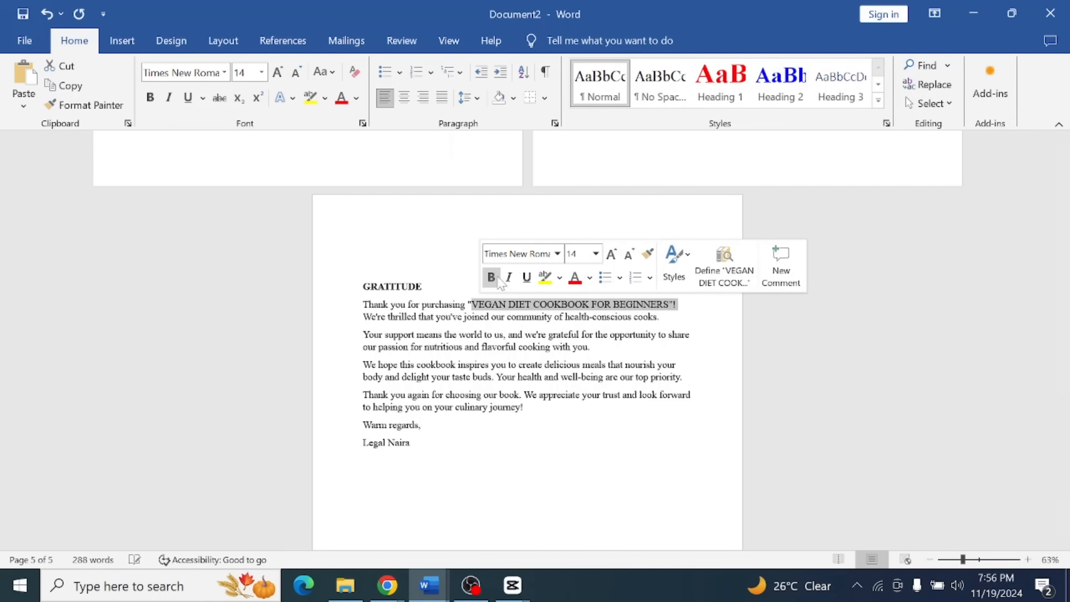
click(491, 277)
Copy the "This Cookbook Belongs To:" line from the Dash Diet cookbook and paste it below the author's sign-off in Document2, leaving space above.
click(445, 451)
scroll(446, 398, down, 2)
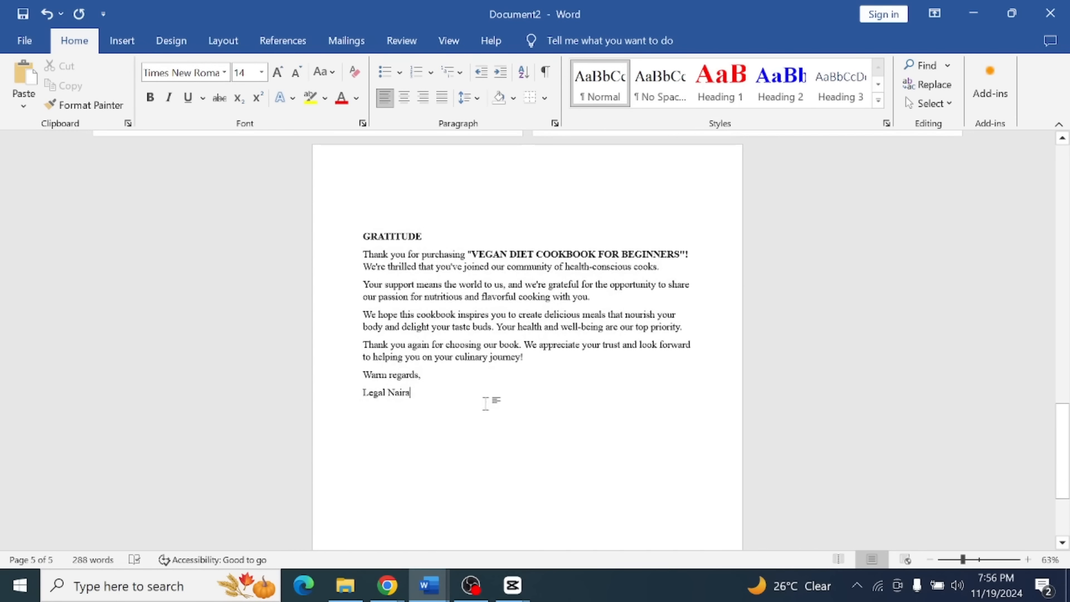
key(Return)
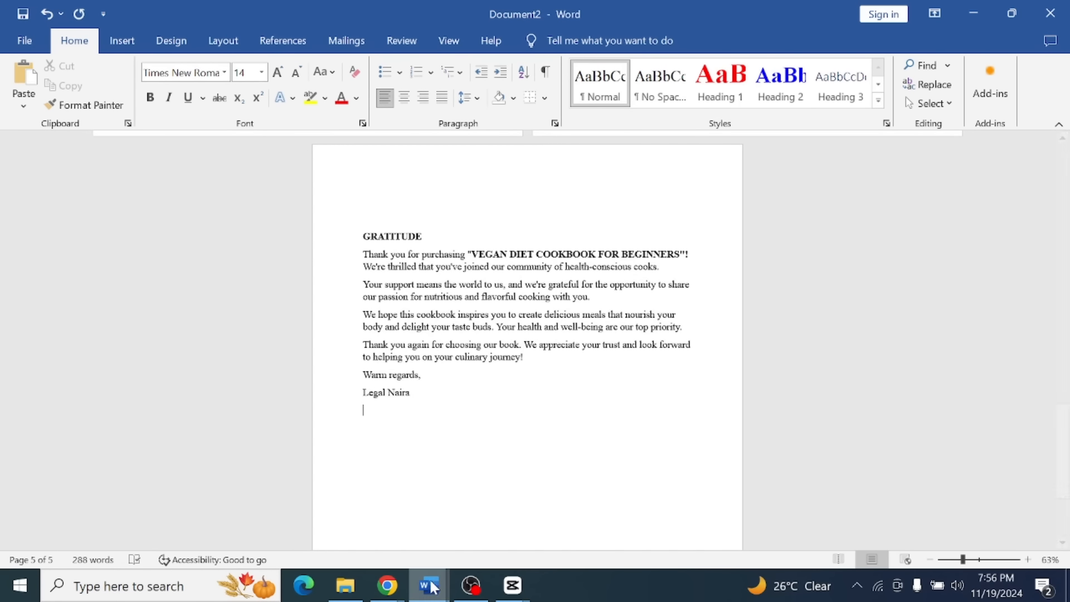
mouse_move(435, 587)
click(377, 535)
drag(130, 211, 296, 383)
scroll(290, 367, down, 2)
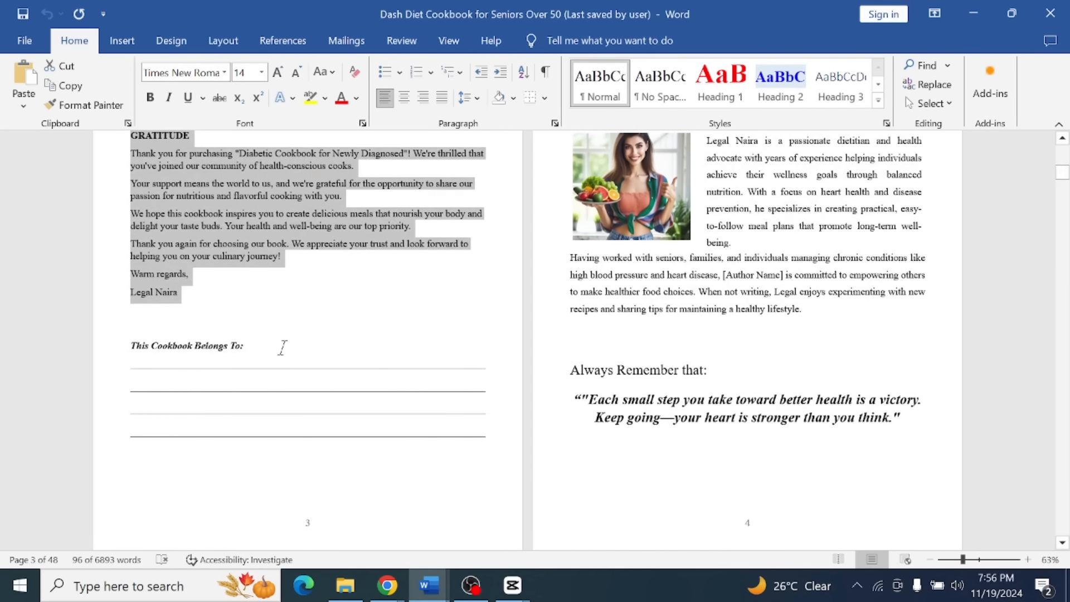
triple_click(281, 347)
key(ctrl+c)
click(524, 513)
key(ctrl+v)
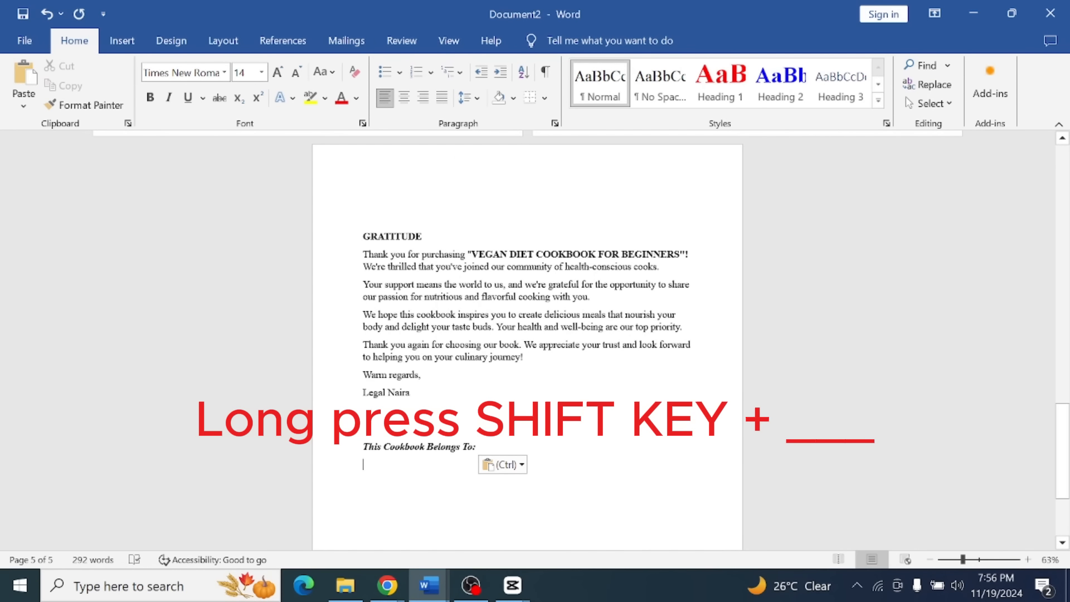
Enter four full-width rows of underscores beneath "This Cookbook Belongs To:" as writing lines.
text(_____________________________)
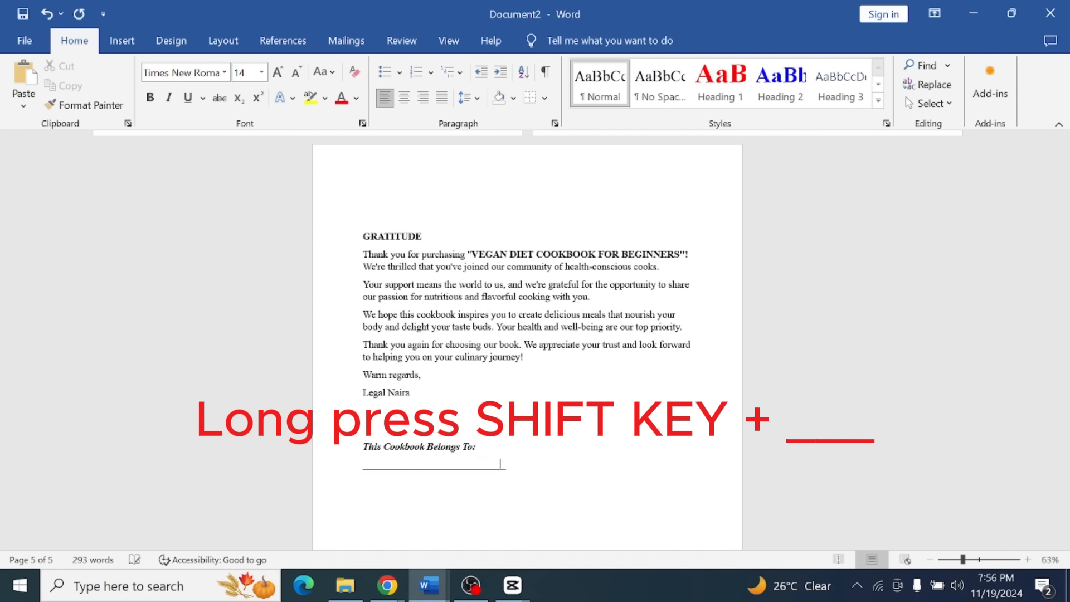
text(___________________________________________________________)
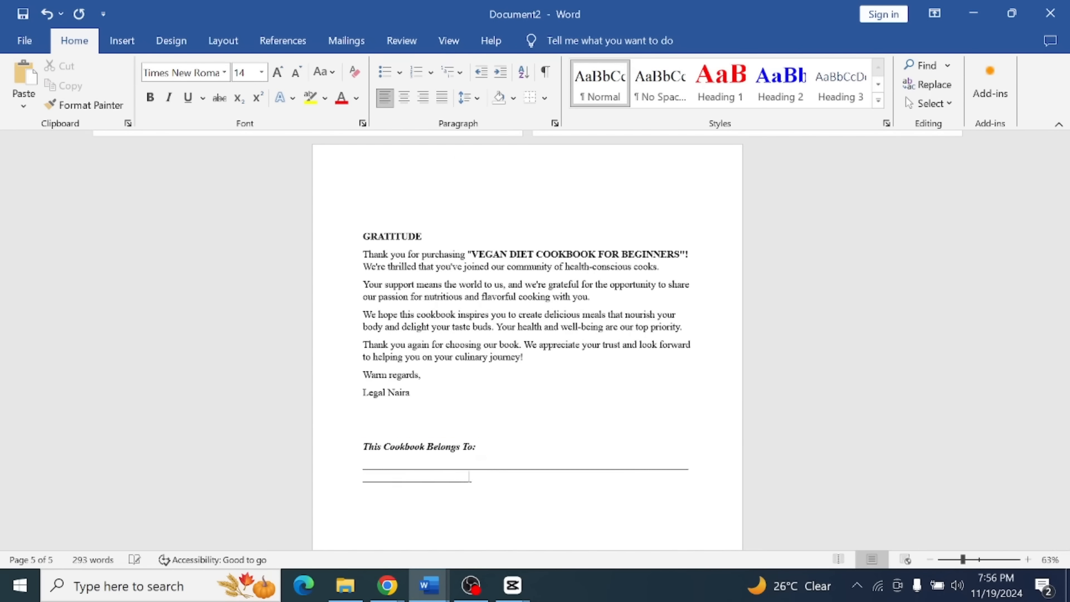
text(___________________________________________________________)
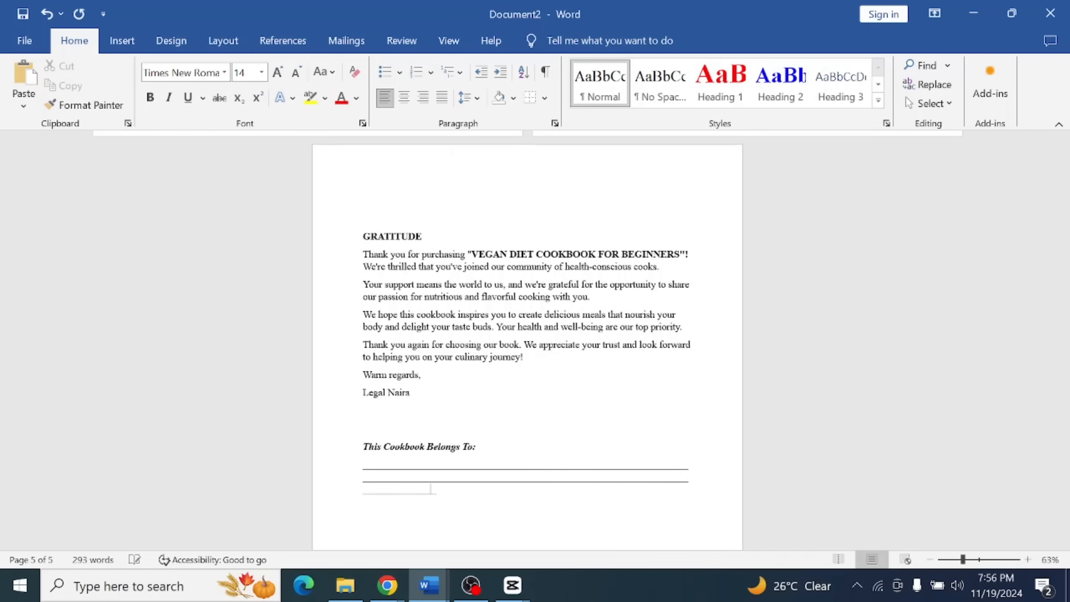
text(_________________________________________________________________________________________)
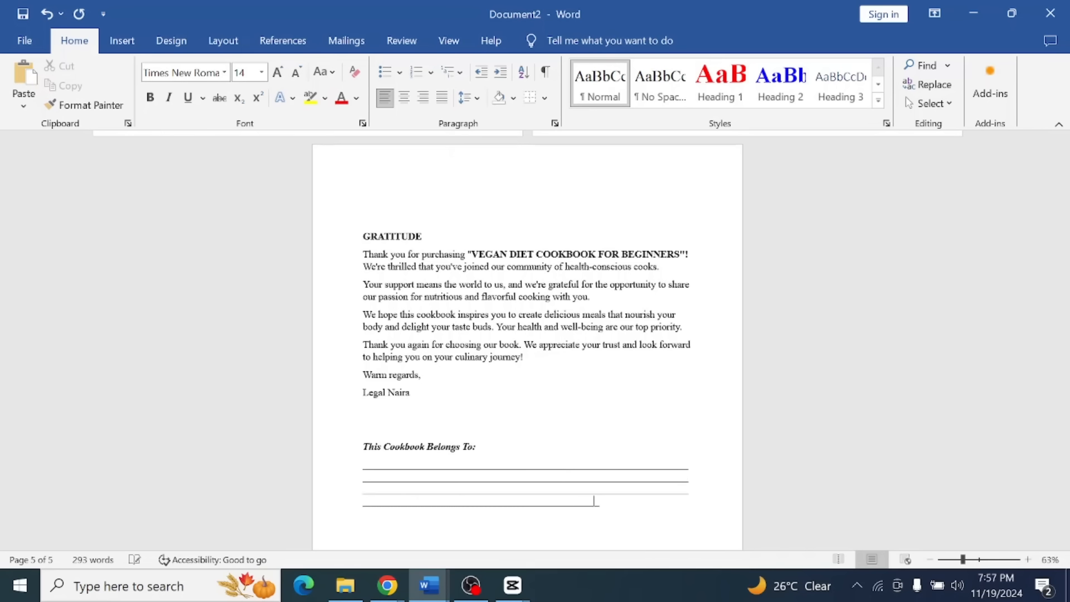
text(__________________)
Set the line spacing of the four underscore rows to 2.0.
scroll(527, 334, down, 3)
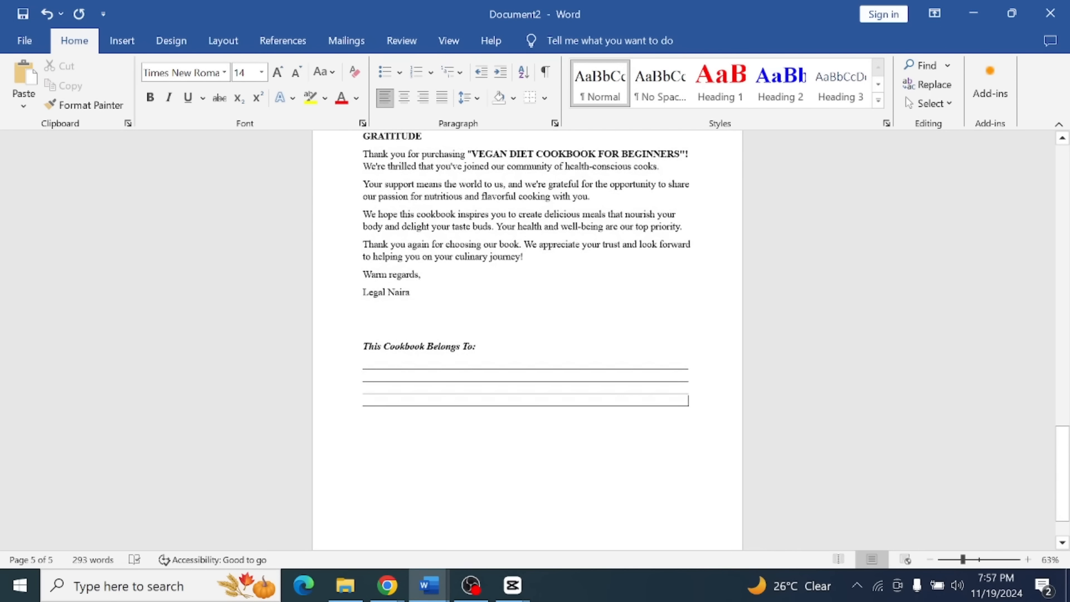
drag(689, 403, 363, 363)
click(477, 98)
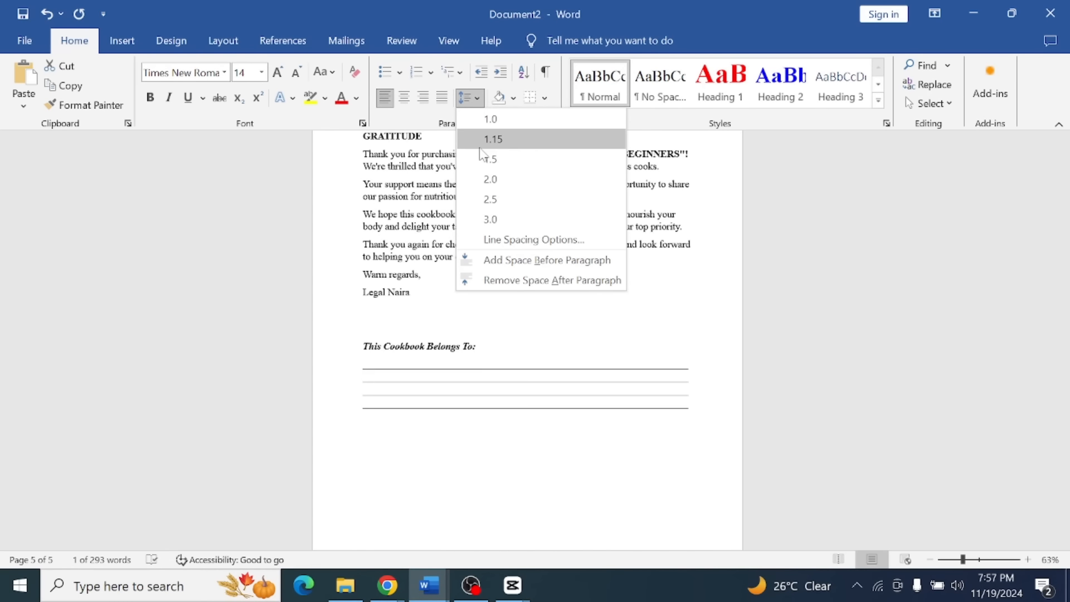
click(488, 179)
click(574, 353)
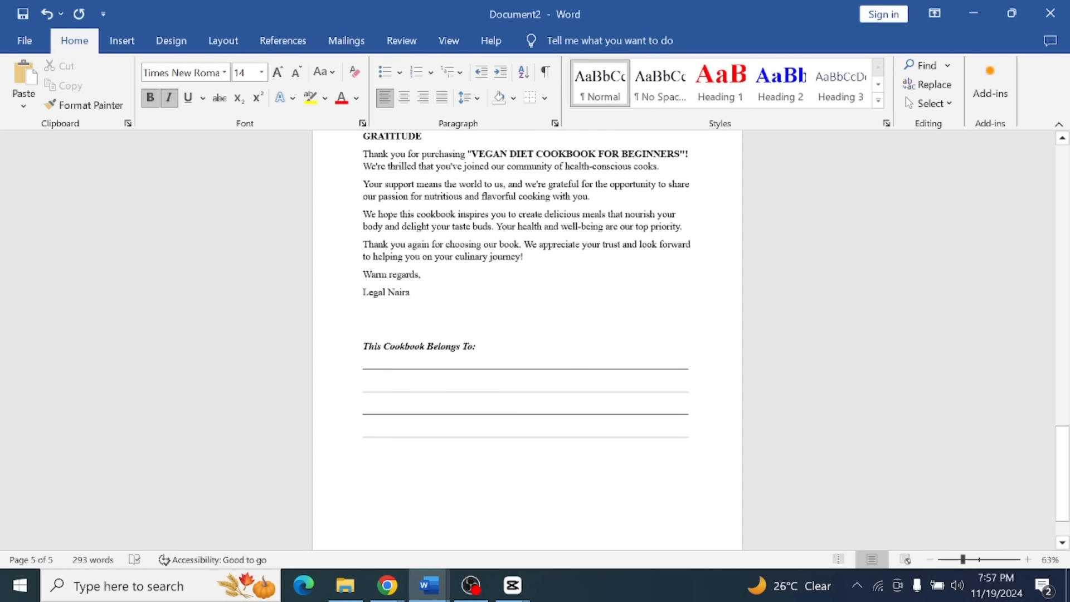
Copy the "About The Author" heading from the Dash Diet cookbook to a new page after the gratitude page in Document2.
scroll(547, 316, up, 5)
scroll(547, 316, up, 9)
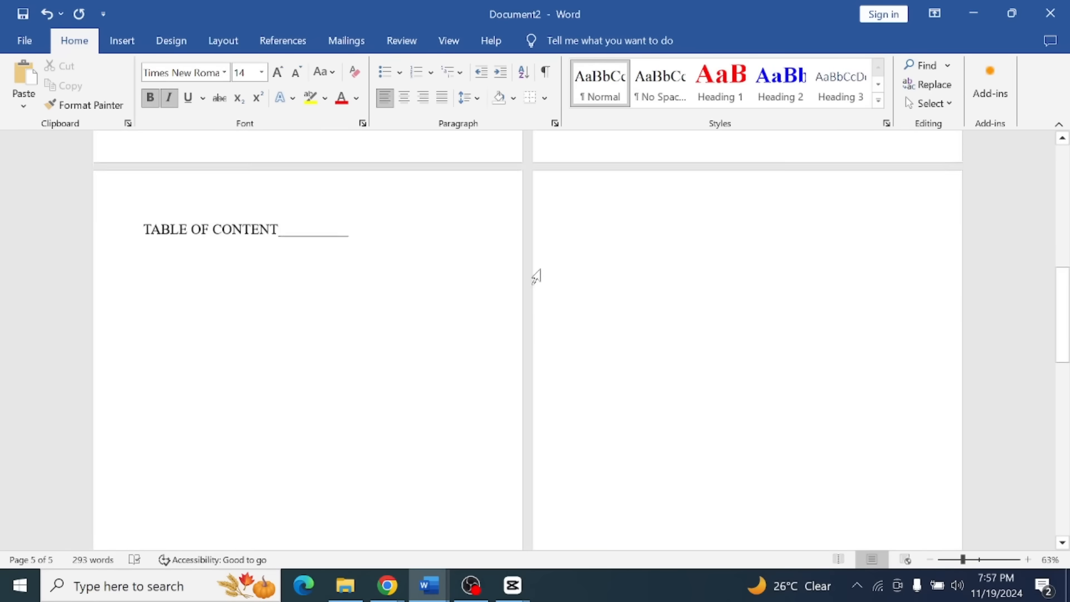
scroll(538, 266, down, 9)
scroll(538, 263, down, 4)
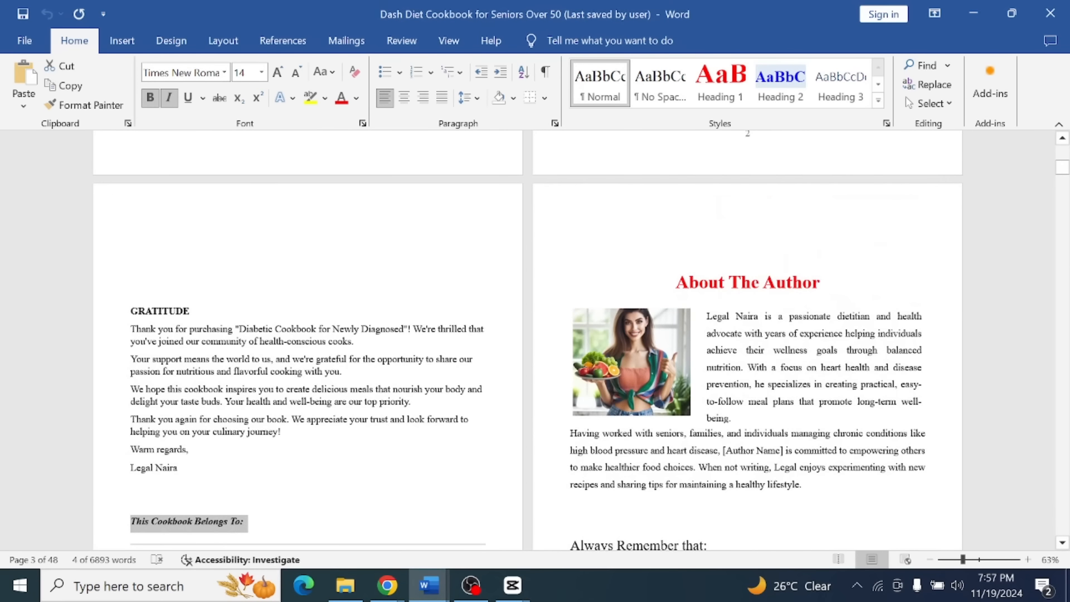
triple_click(821, 283)
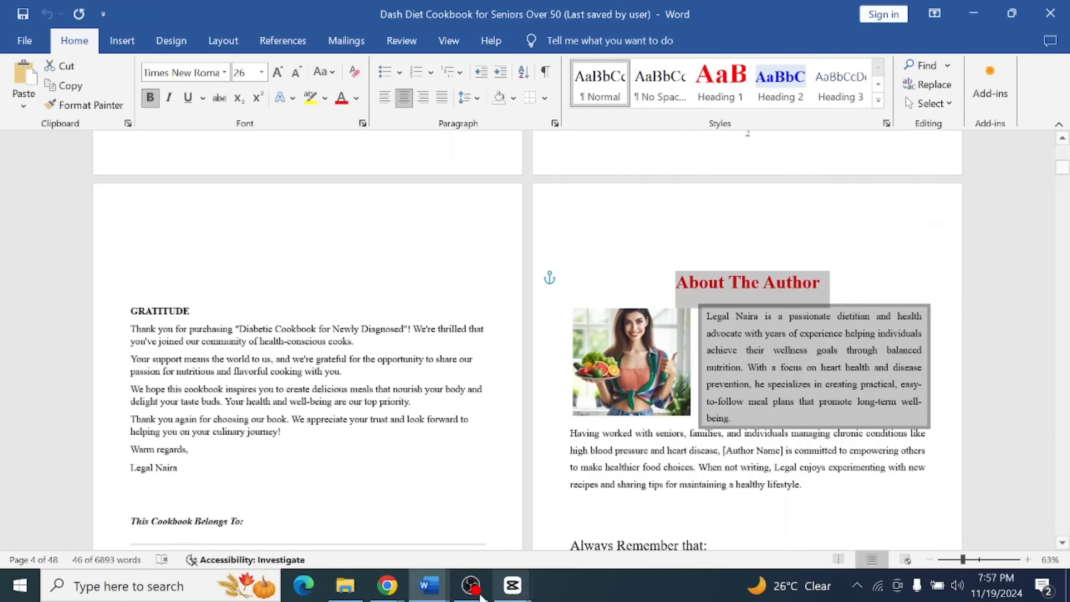
mouse_move(428, 585)
click(518, 504)
scroll(475, 336, up, 1)
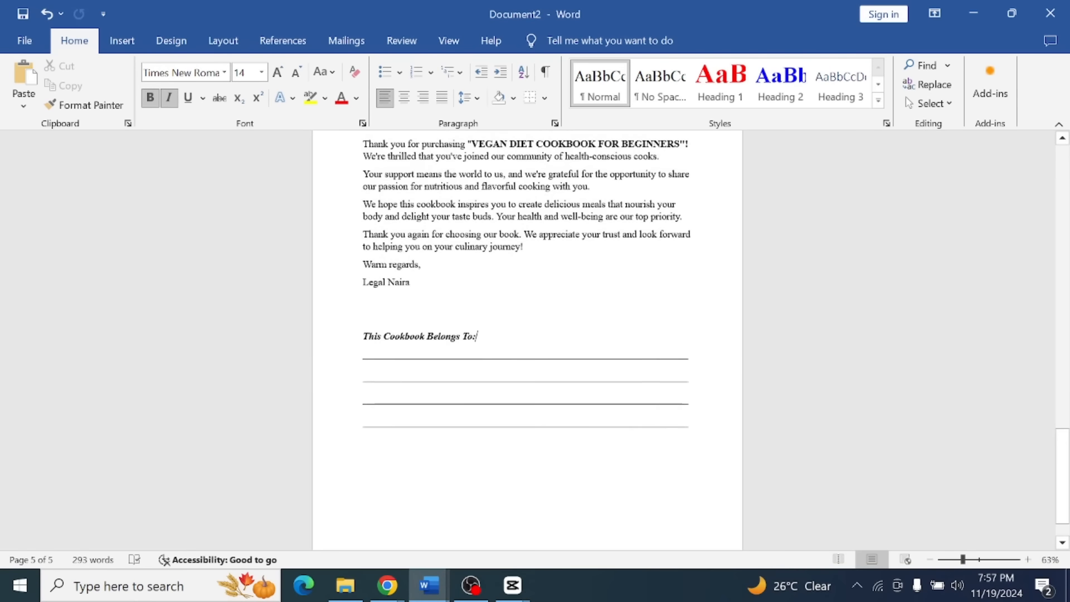
click(612, 325)
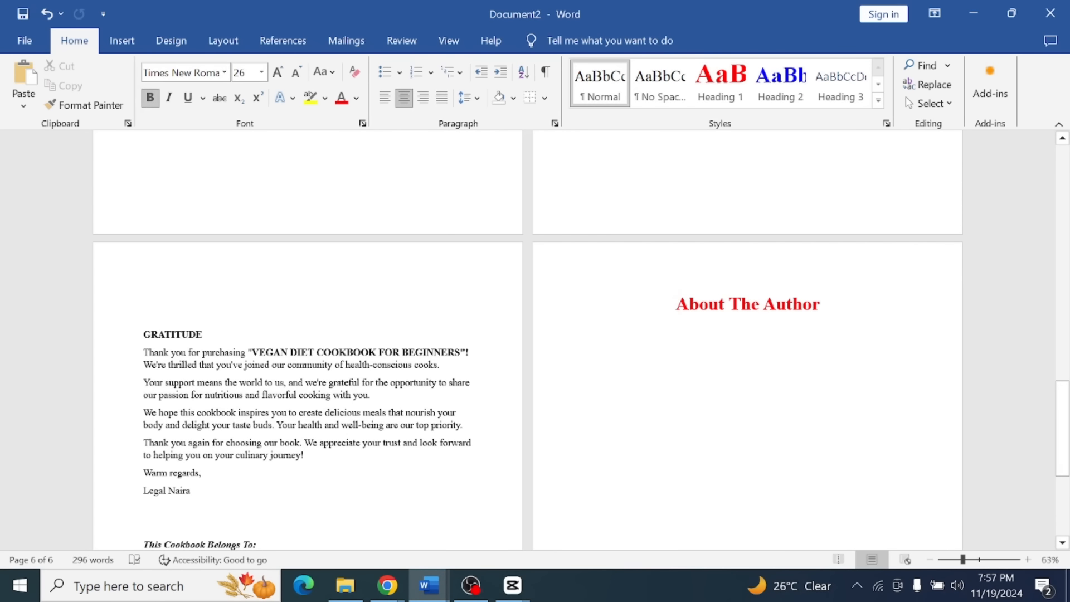
click(836, 334)
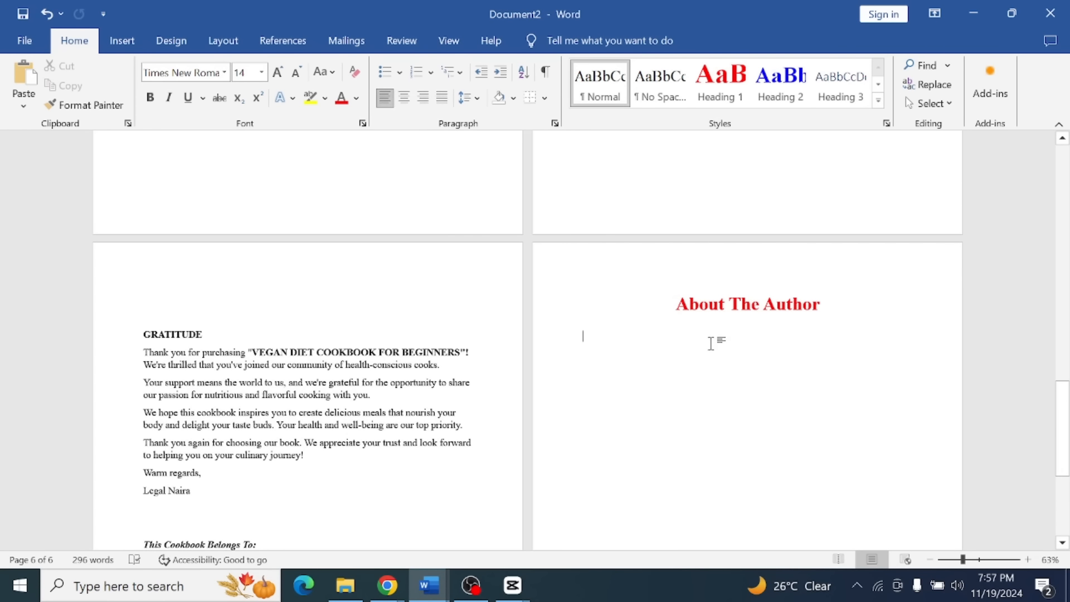
scroll(836, 335, down, 1)
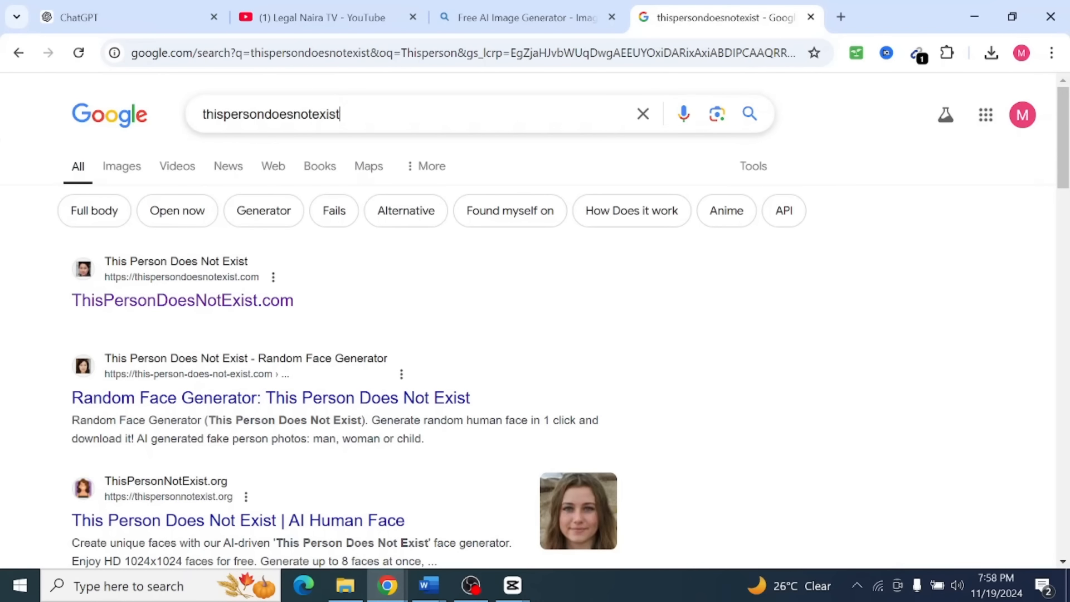
In Chrome, search Google for "thispersondoesnotexist" and open the ThisPersonDoesNotExist.com result.
drag(341, 114, 172, 122)
click(424, 115)
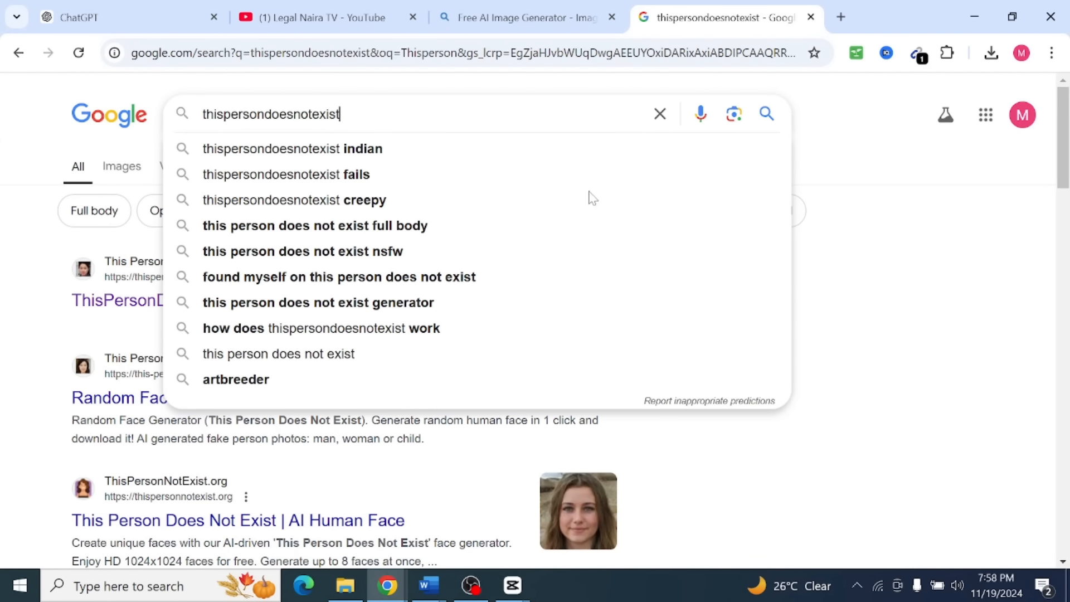
click(888, 238)
click(440, 116)
key(Return)
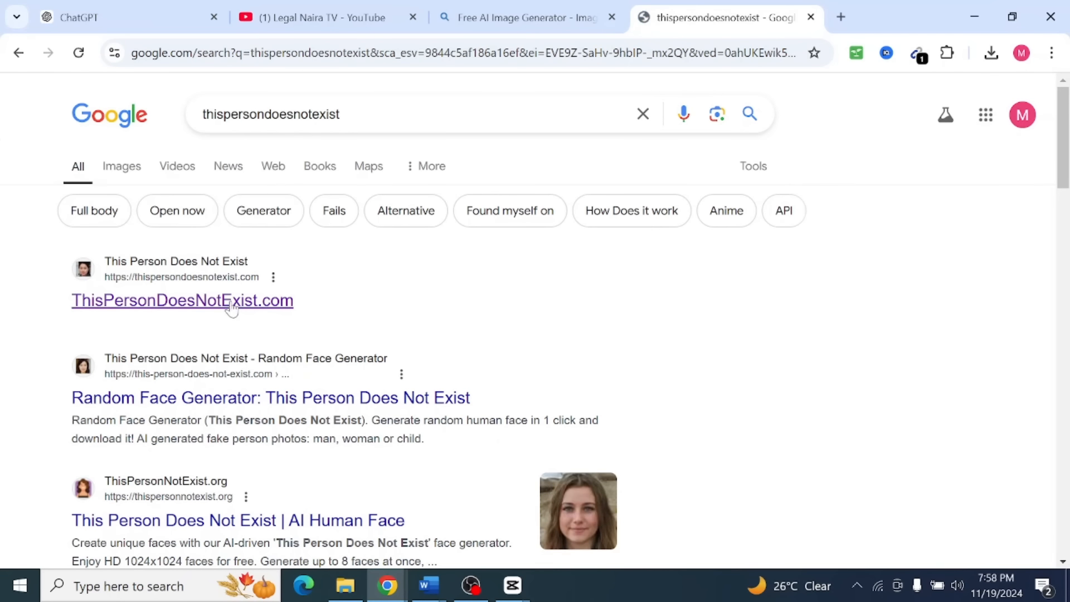
click(232, 308)
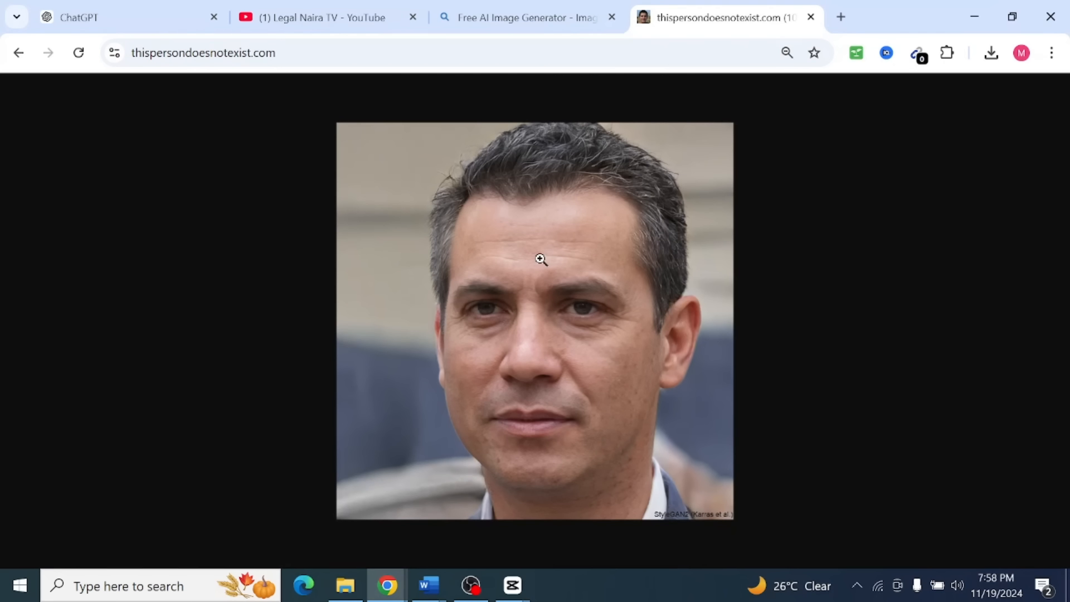
Reload thispersondoesnotexist.com repeatedly to generate new faces until a smiling woman with long hair against green foliage is found.
click(435, 53)
key(Return)
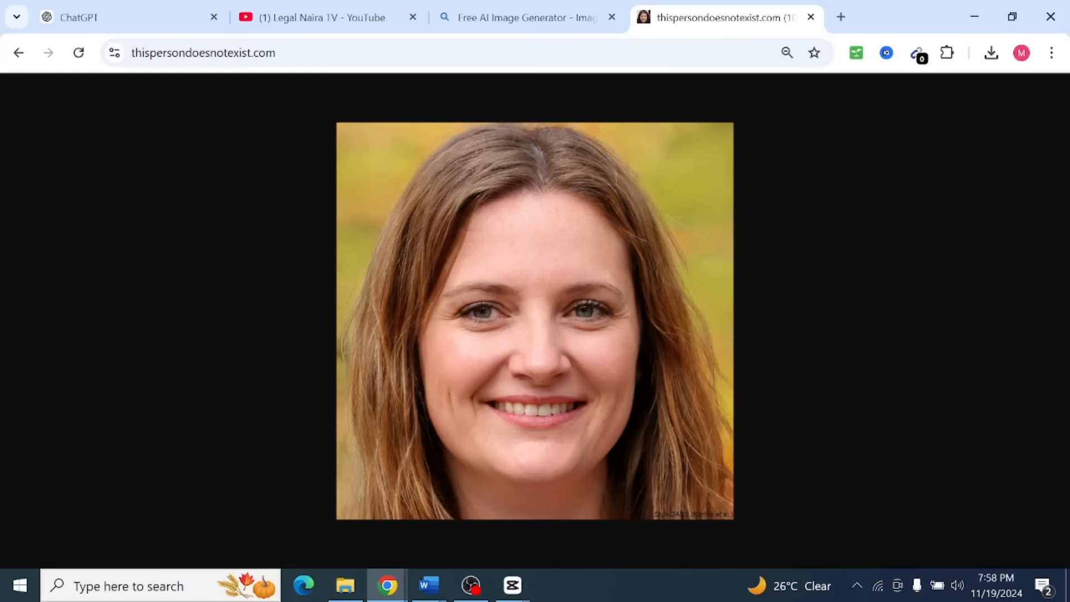
click(374, 53)
key(Return)
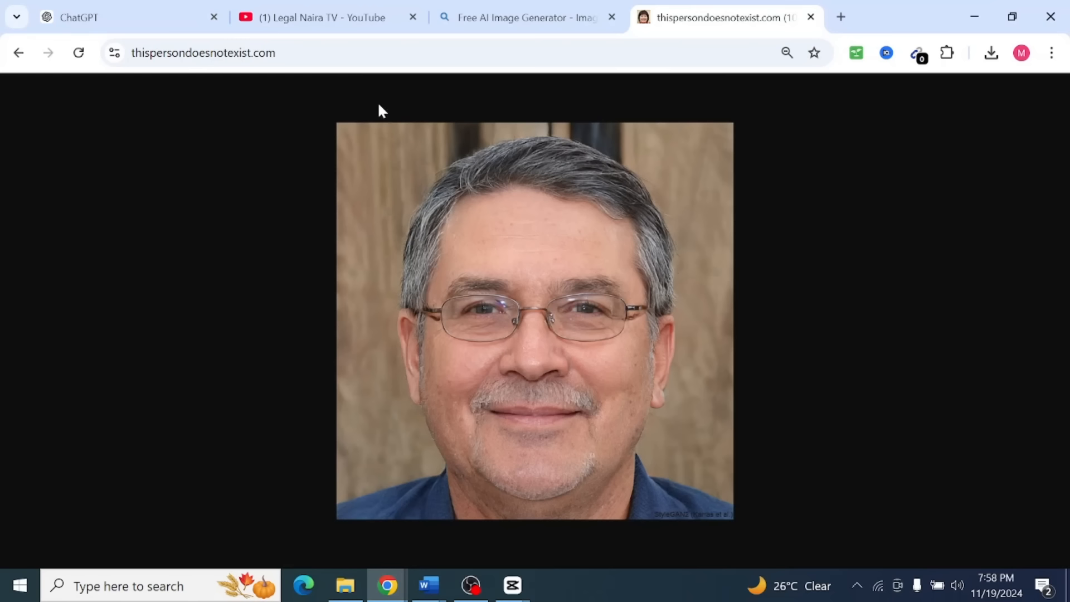
key(ctrl+l)
key(Return)
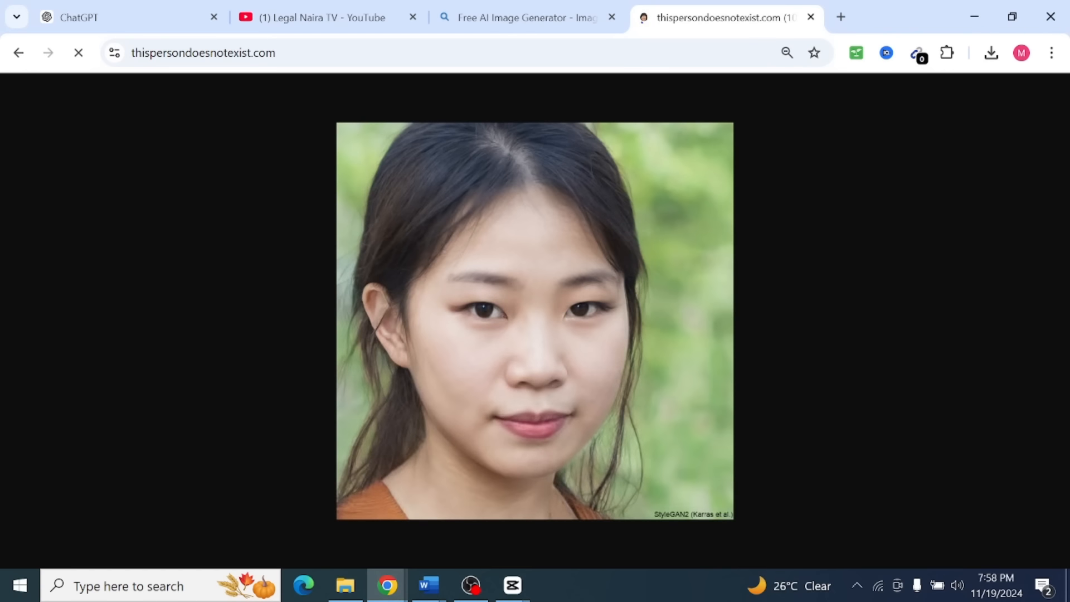
click(78, 53)
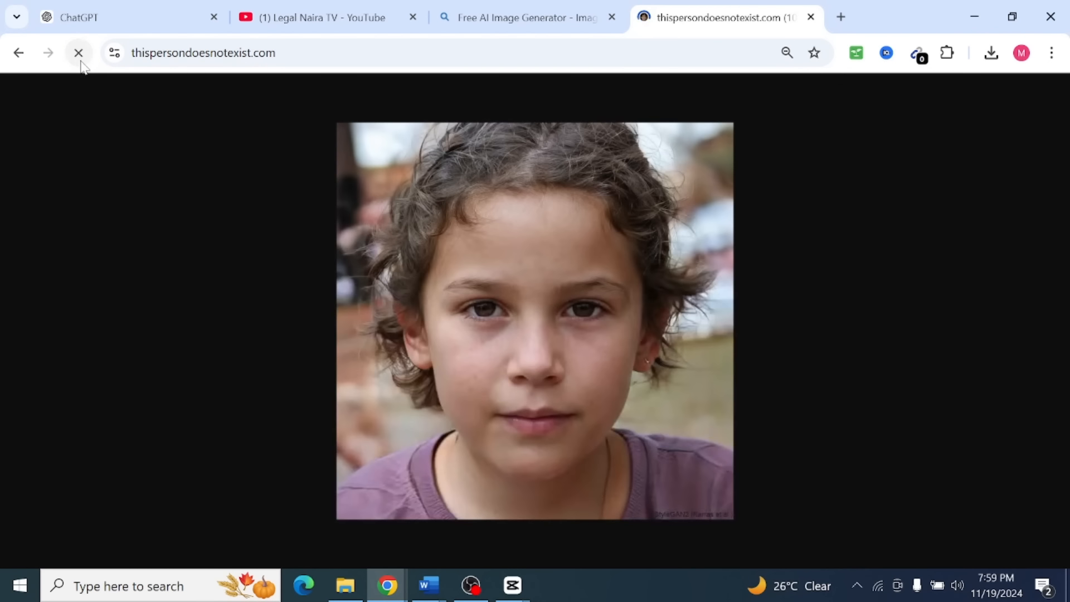
click(79, 56)
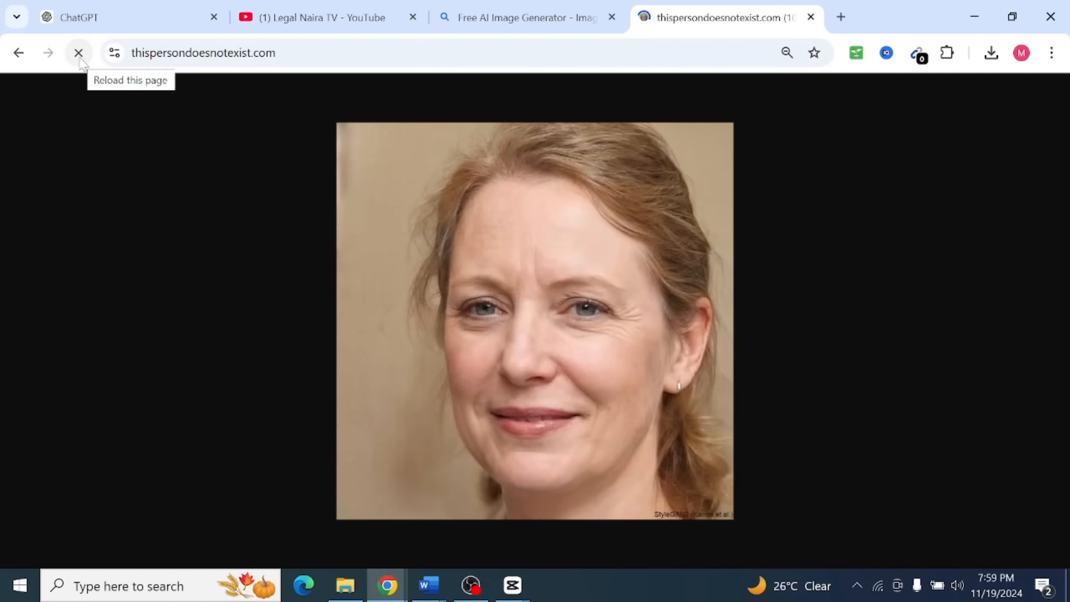
click(79, 56)
click(78, 56)
click(79, 56)
click(78, 56)
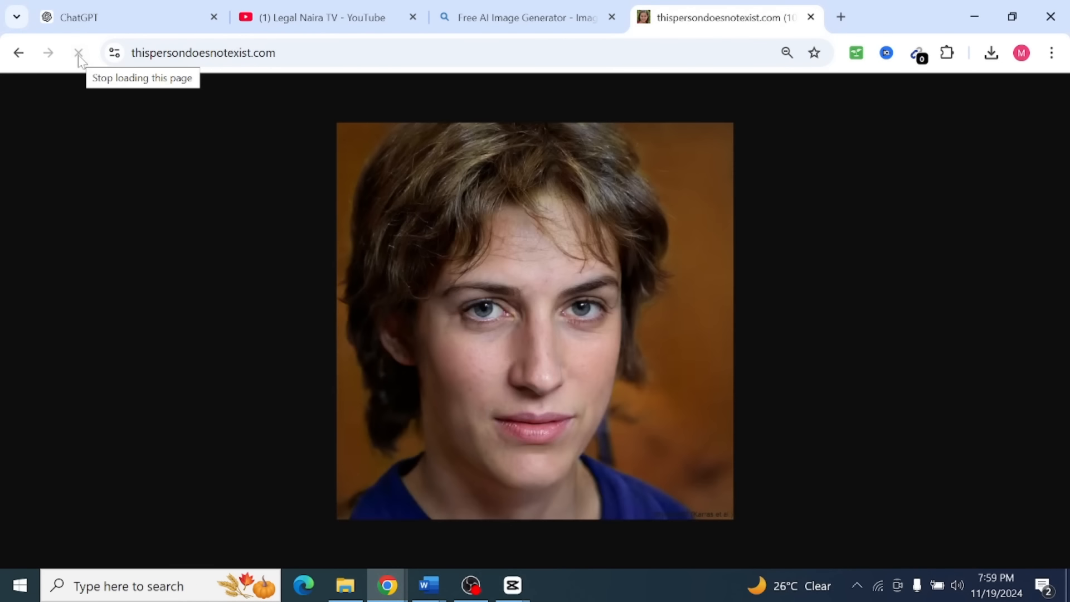
click(78, 56)
click(78, 56)
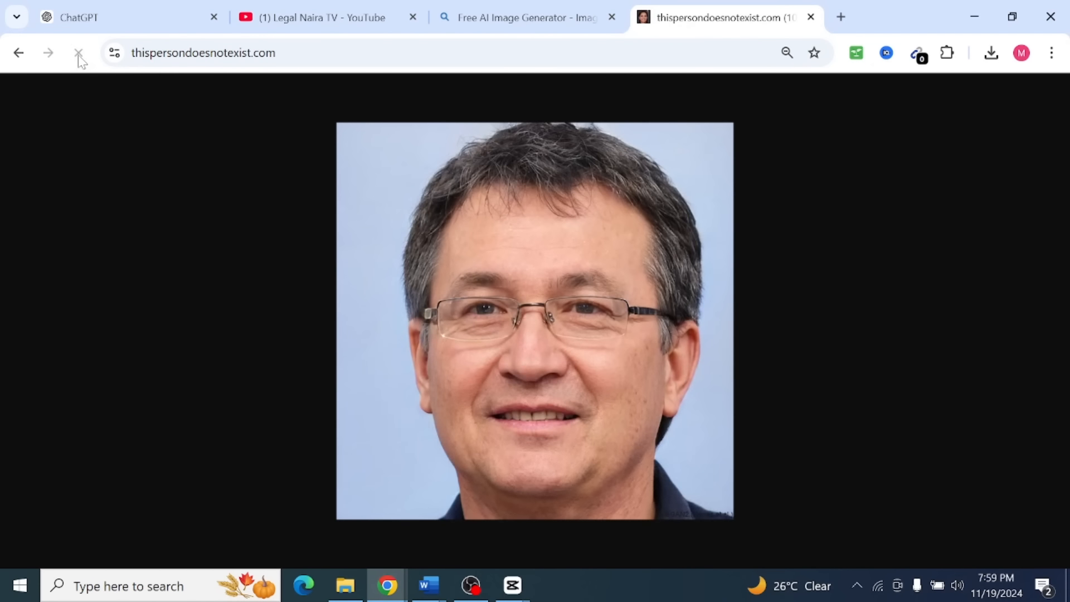
click(79, 56)
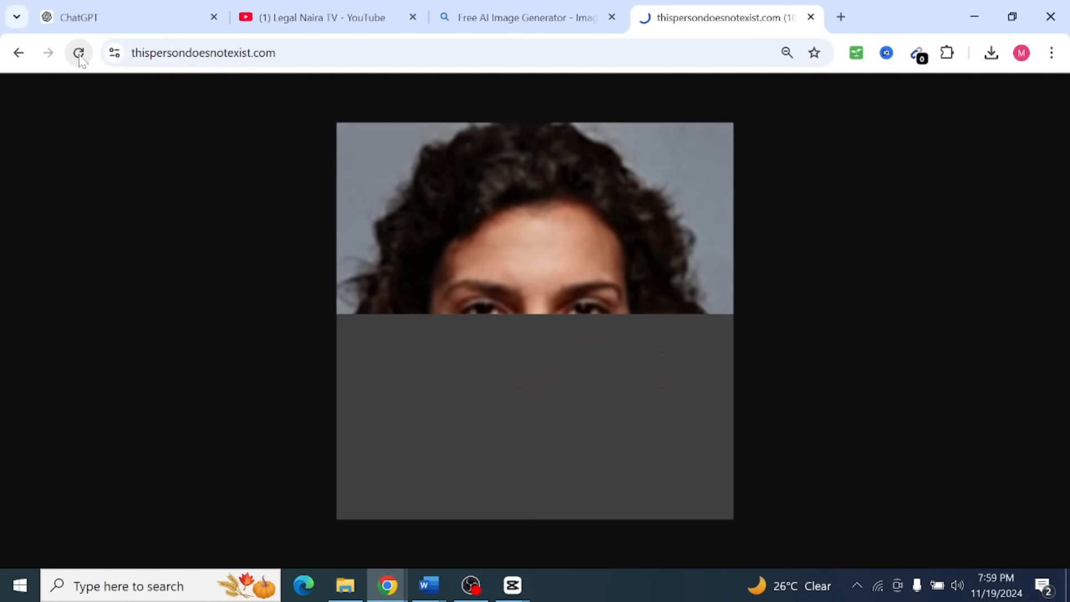
click(79, 56)
click(79, 56)
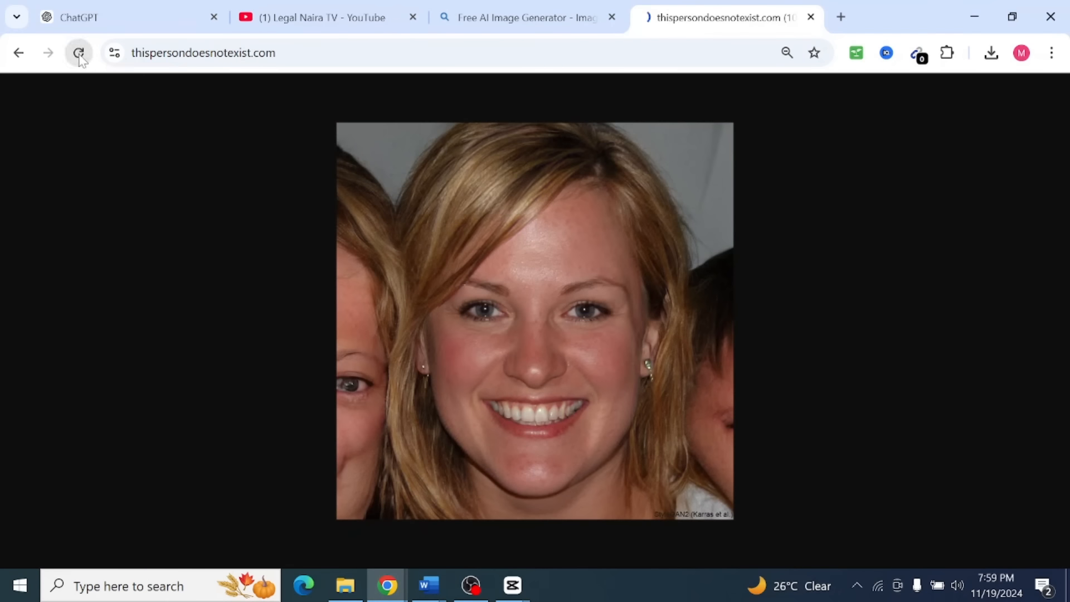
click(78, 56)
click(79, 56)
click(79, 55)
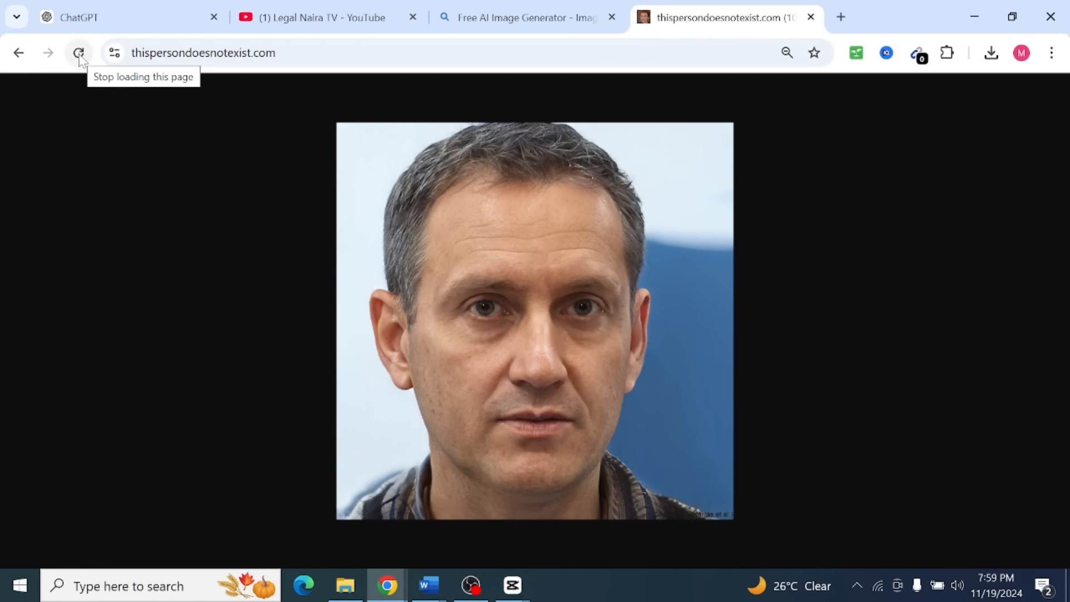
click(78, 54)
click(78, 54)
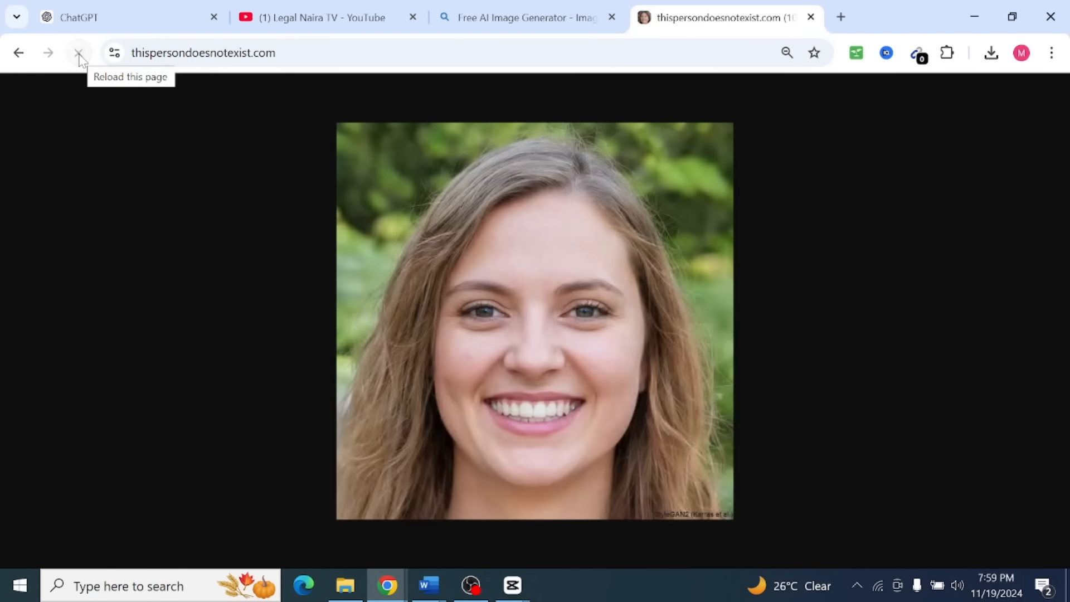
click(79, 54)
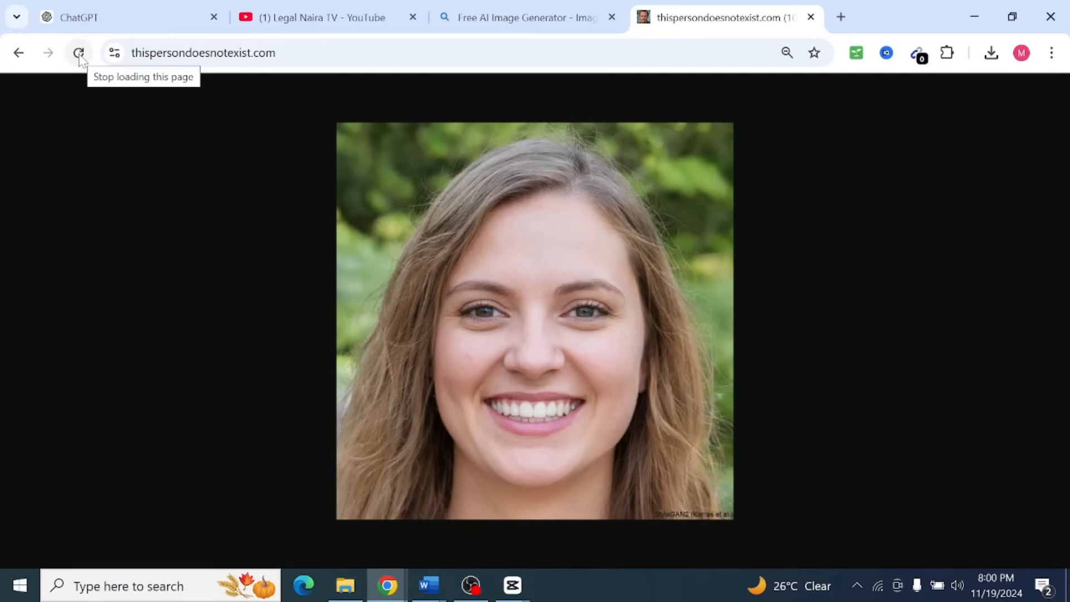
Try copying the generated portrait from the web page into Document2 in Word beneath the "About The Author" heading.
right_click(464, 215)
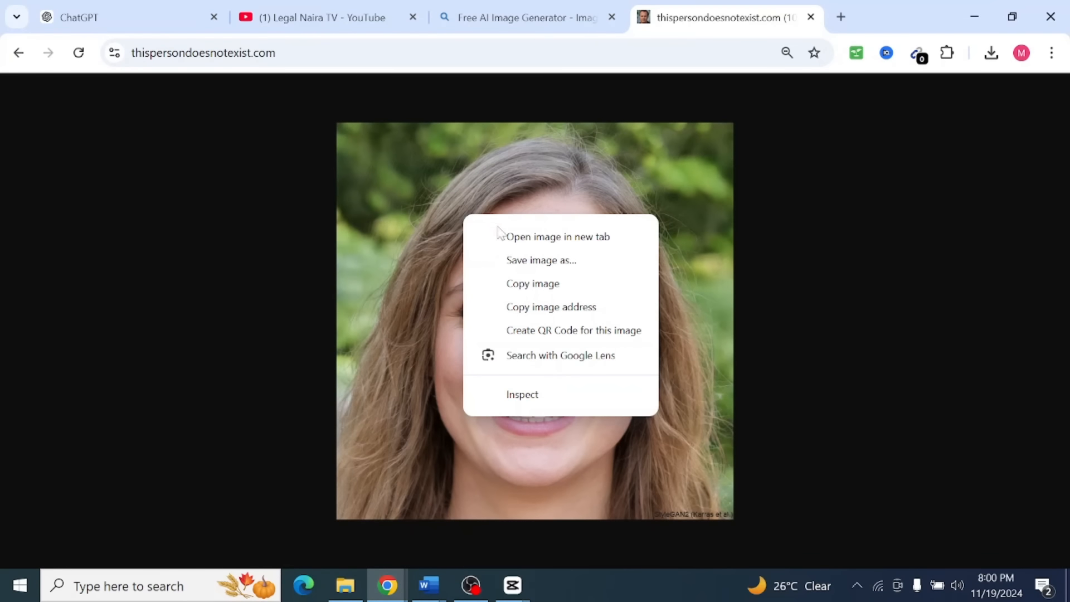
click(523, 283)
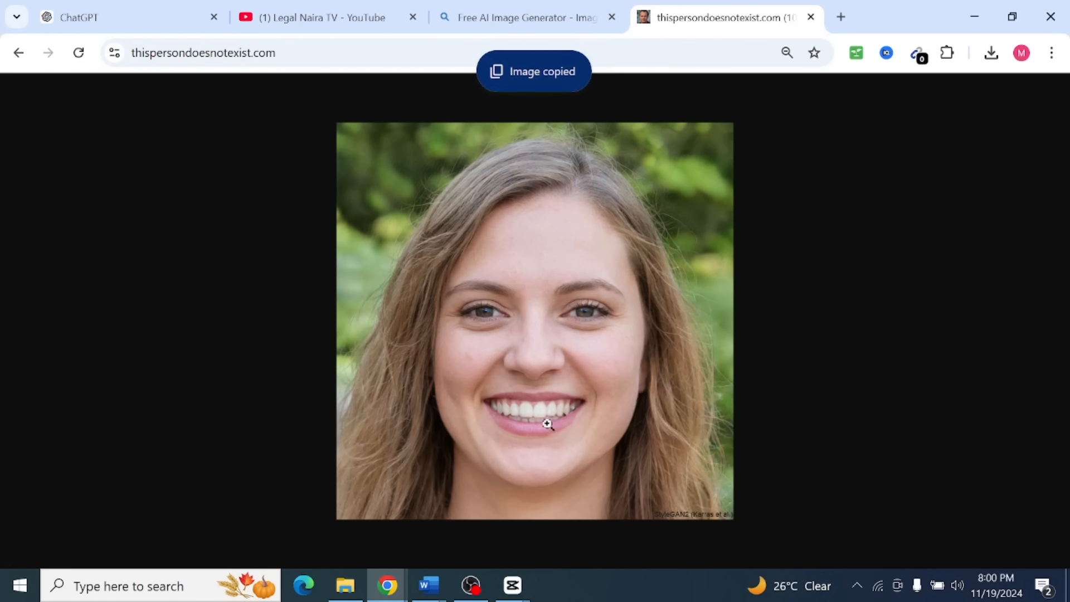
click(447, 584)
click(610, 305)
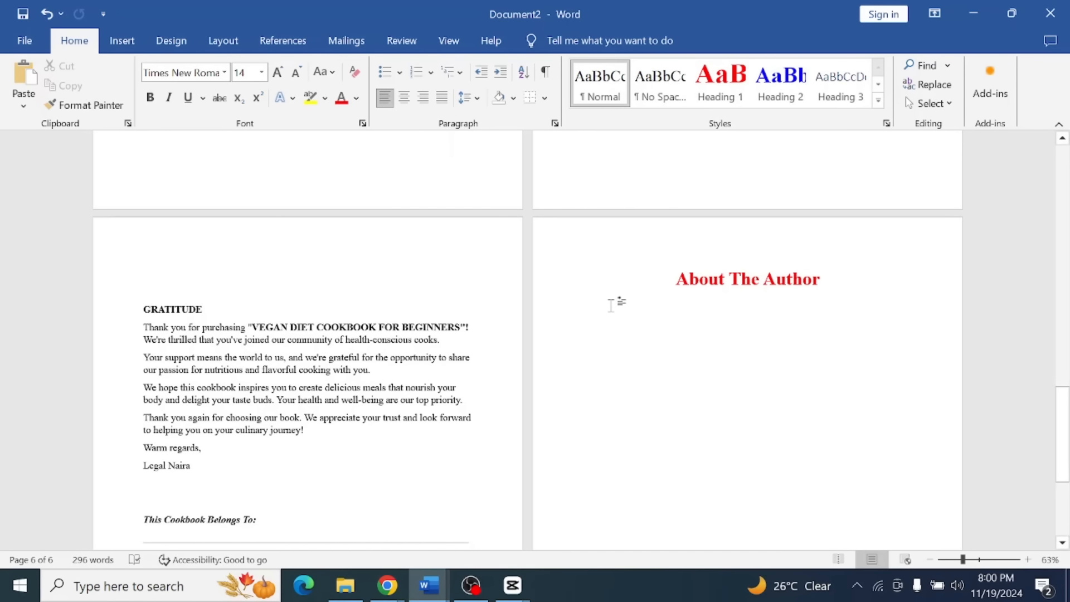
key(ctrl+v)
click(694, 312)
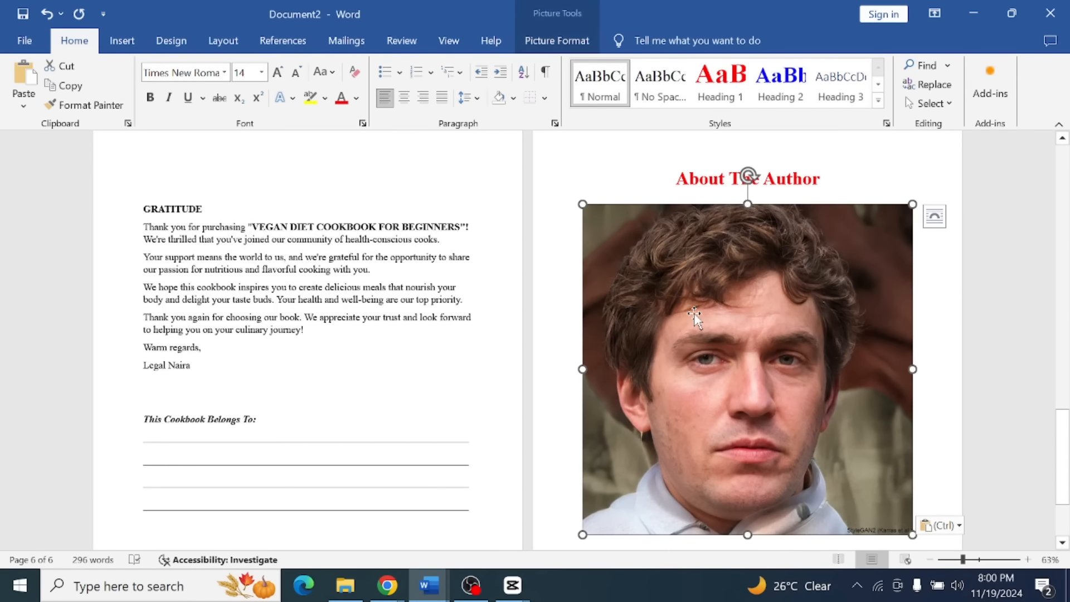
key(Delete)
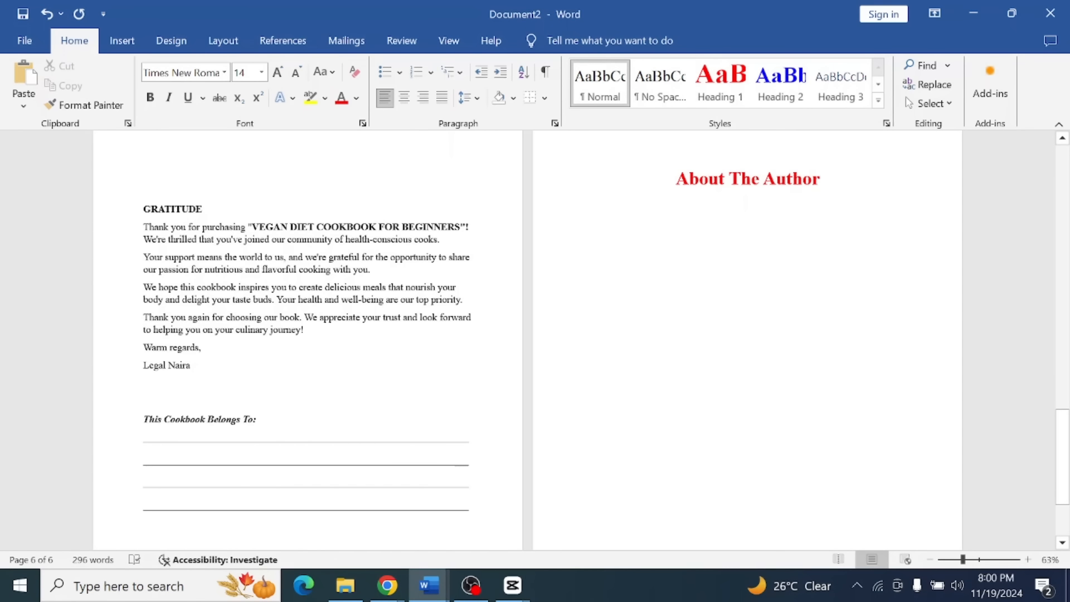
Search Windows for Snipping Tool and launch it.
click(167, 585)
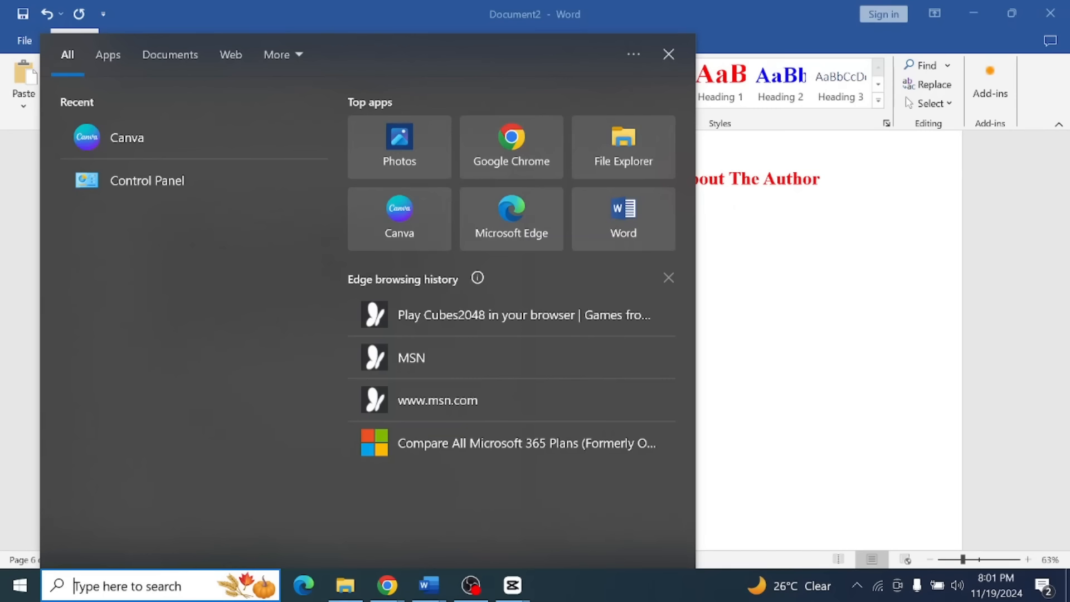
text(sNI)
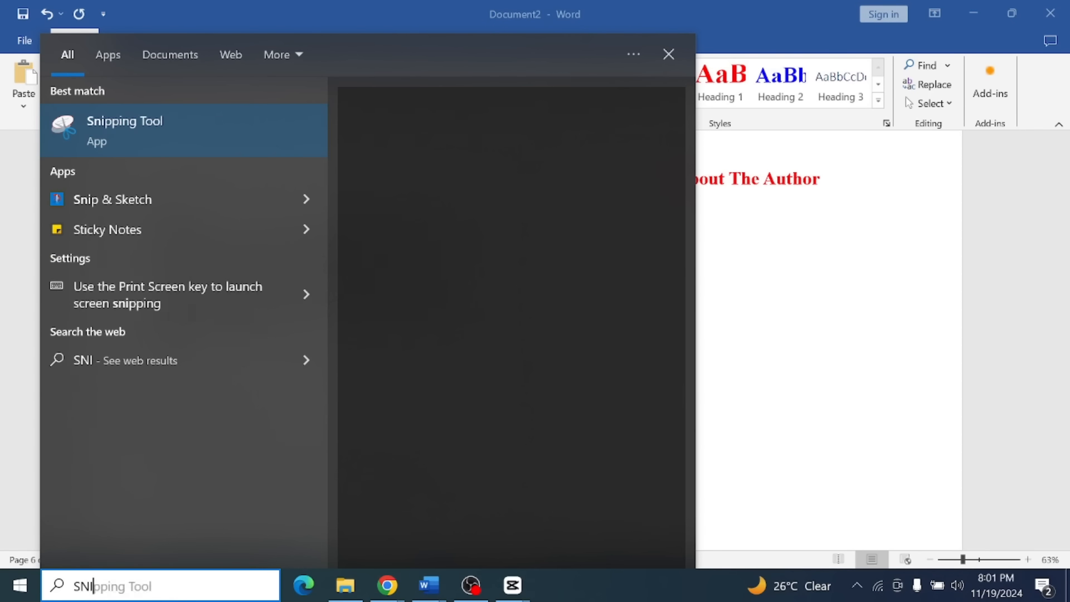
text(PPING T)
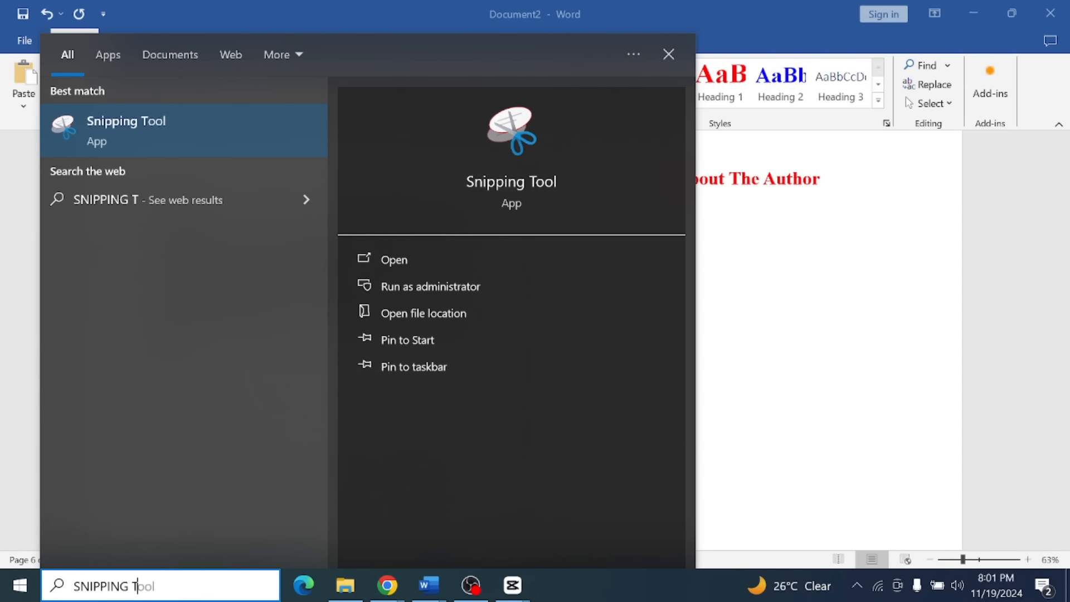
click(183, 135)
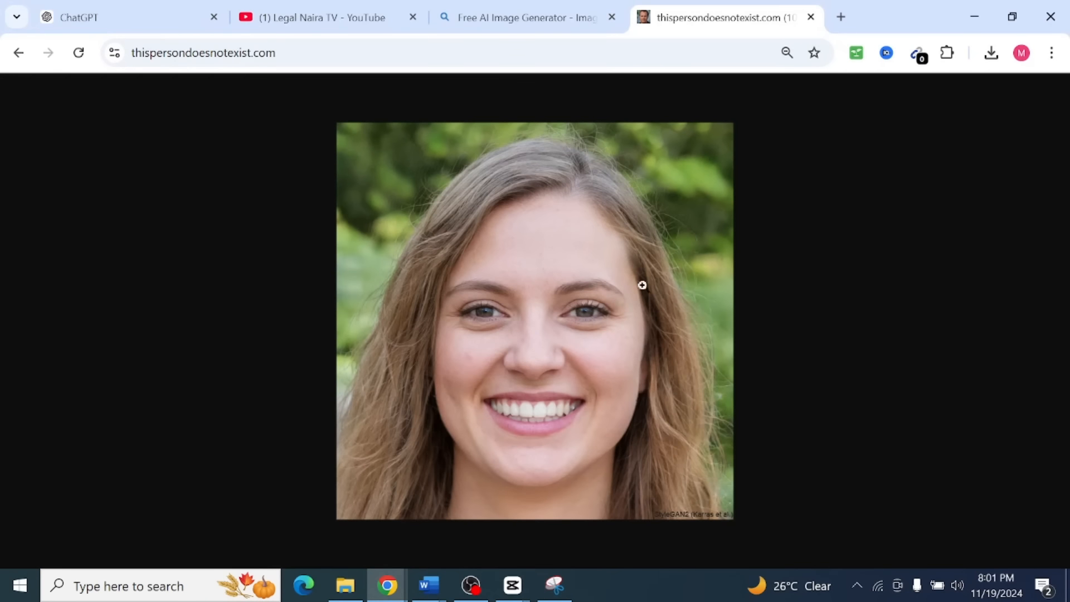
With the portrait page in Chrome showing, capture a rectangular snip of the smiling woman's portrait and copy the snip.
click(555, 584)
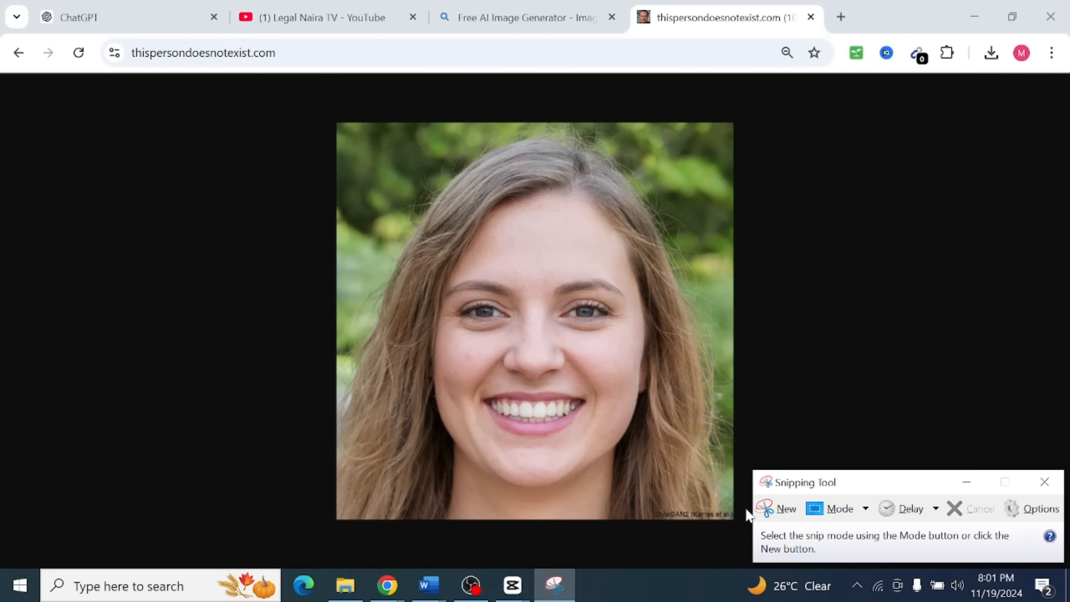
click(772, 509)
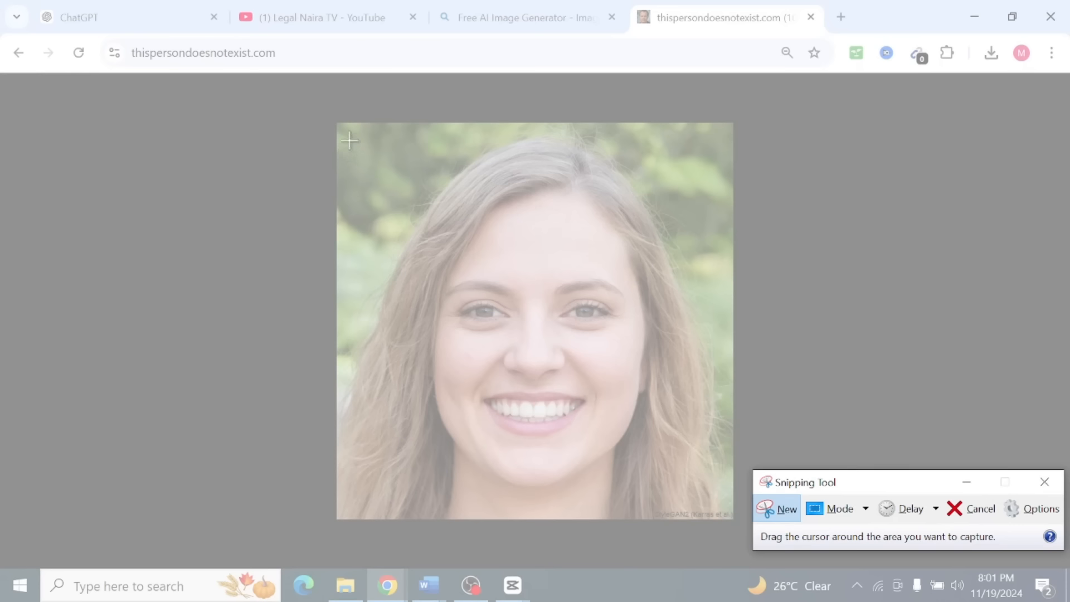
drag(344, 130, 724, 517)
right_click(619, 316)
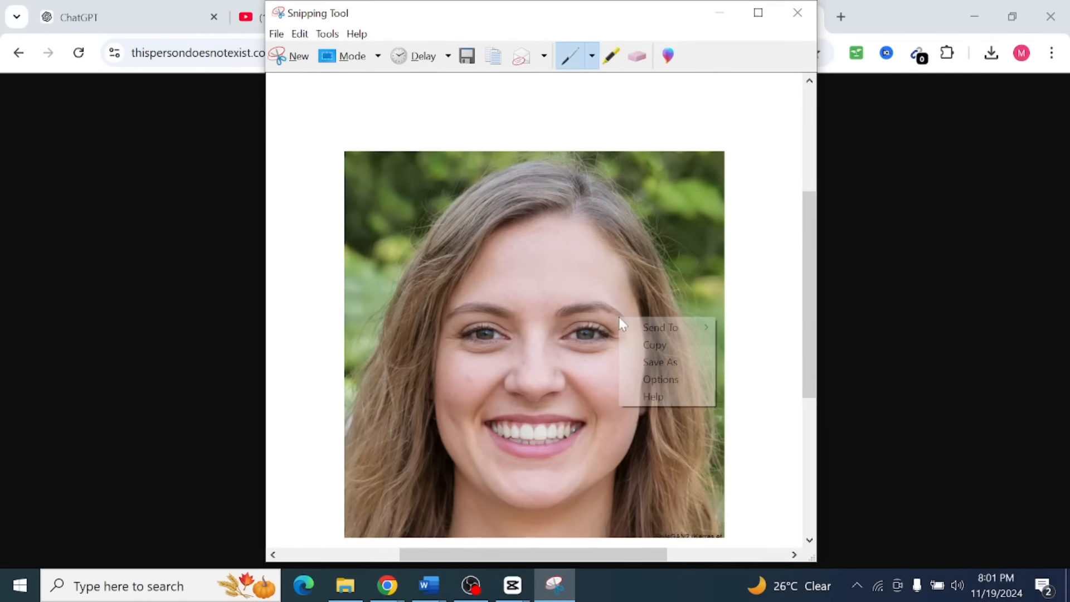
right_click(522, 263)
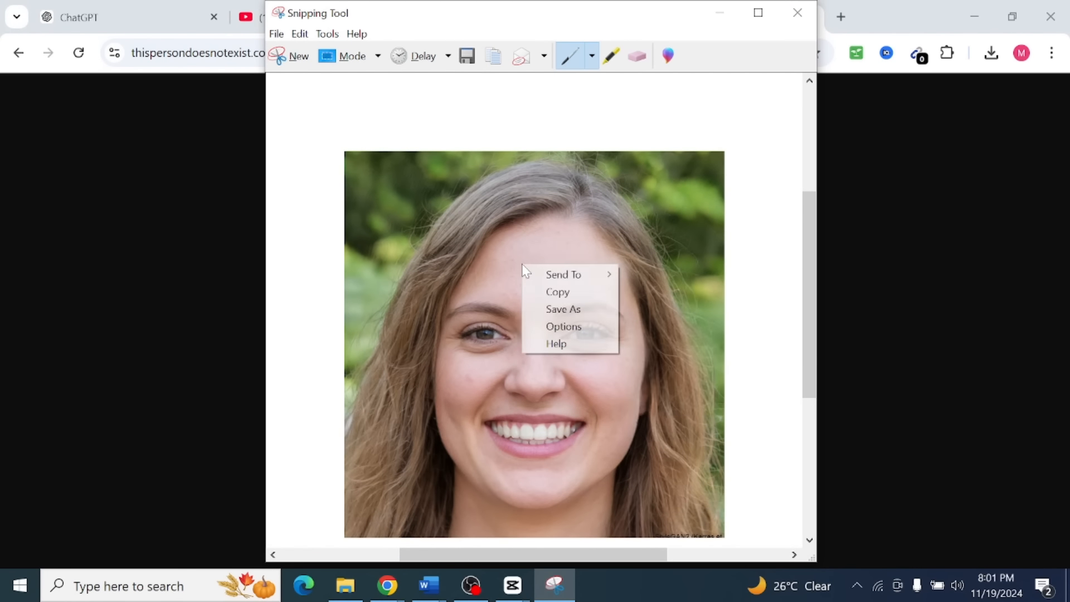
click(570, 292)
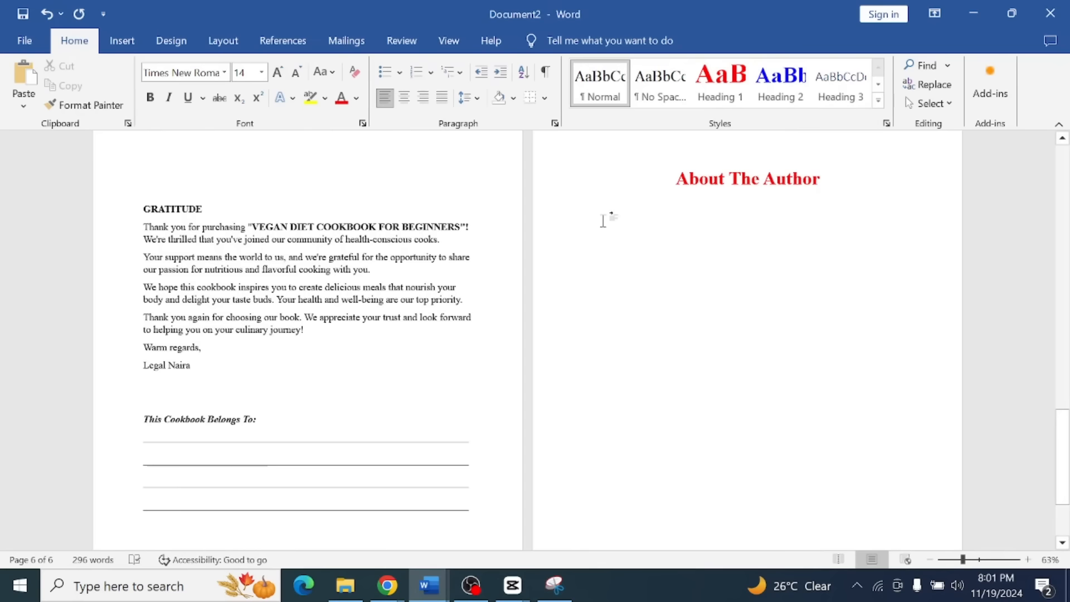
Paste the snip beneath "About The Author" in Document2 and shrink it proportionally to about two-fifths of the text width.
key(ctrl+v)
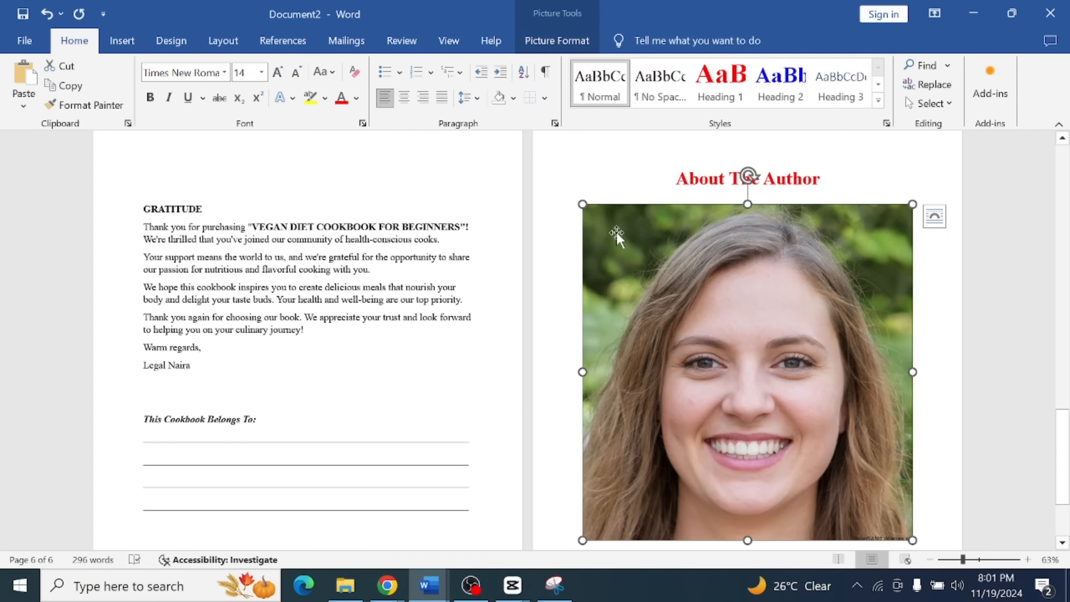
scroll(617, 232, down, 3)
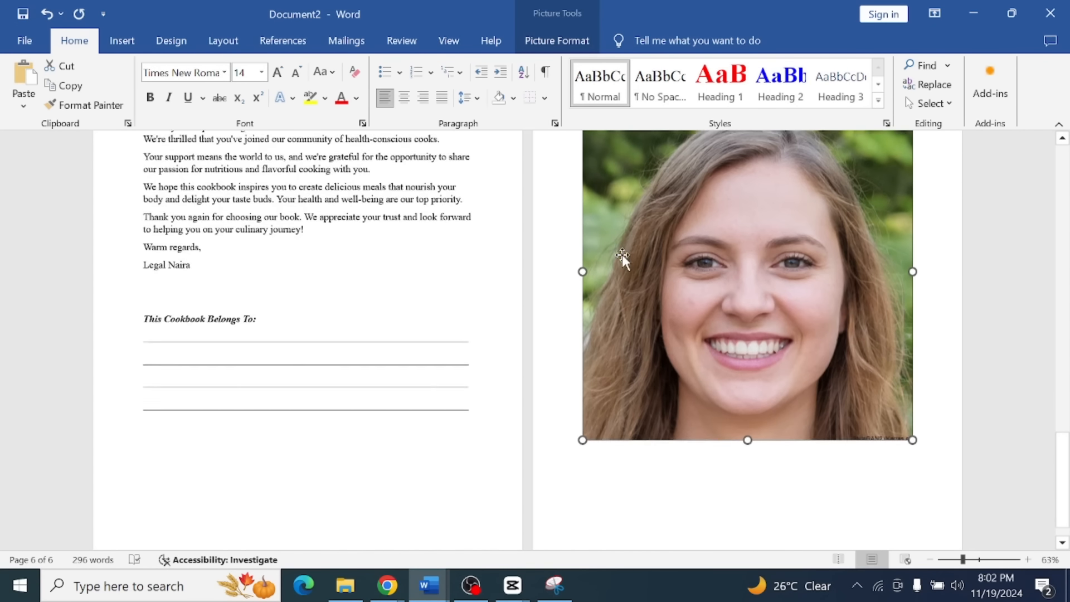
scroll(622, 254, up, 4)
drag(583, 252, 657, 330)
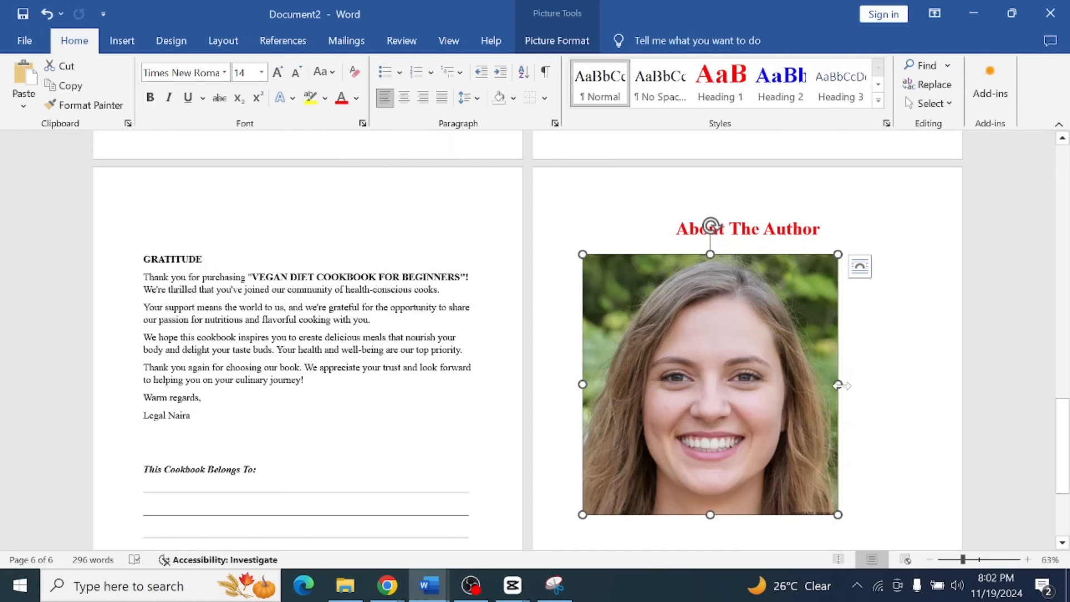
drag(837, 384, 731, 384)
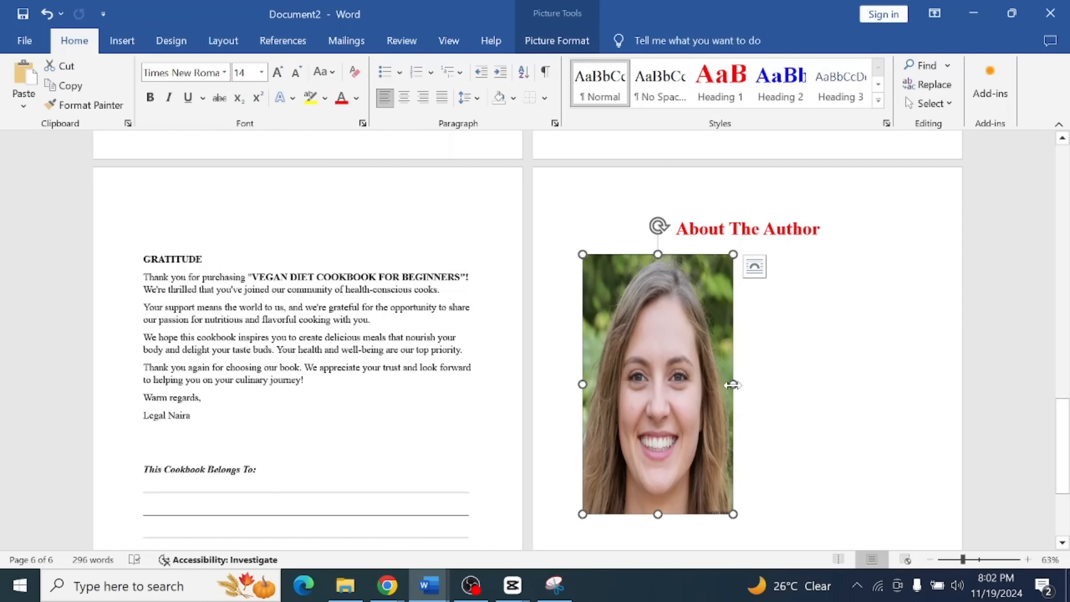
key(ctrl+z)
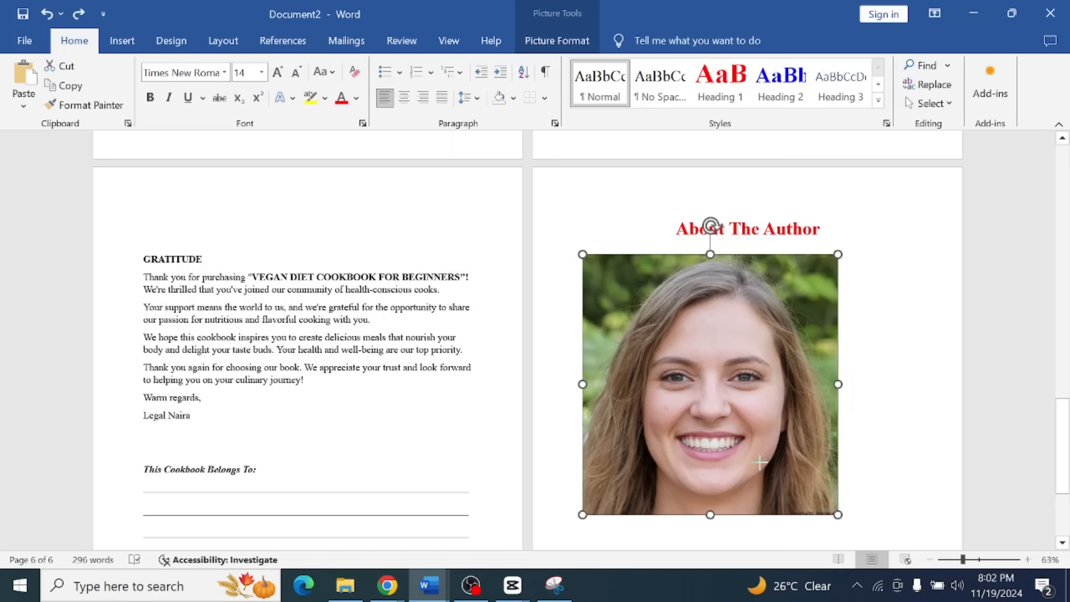
key(ctrl+y)
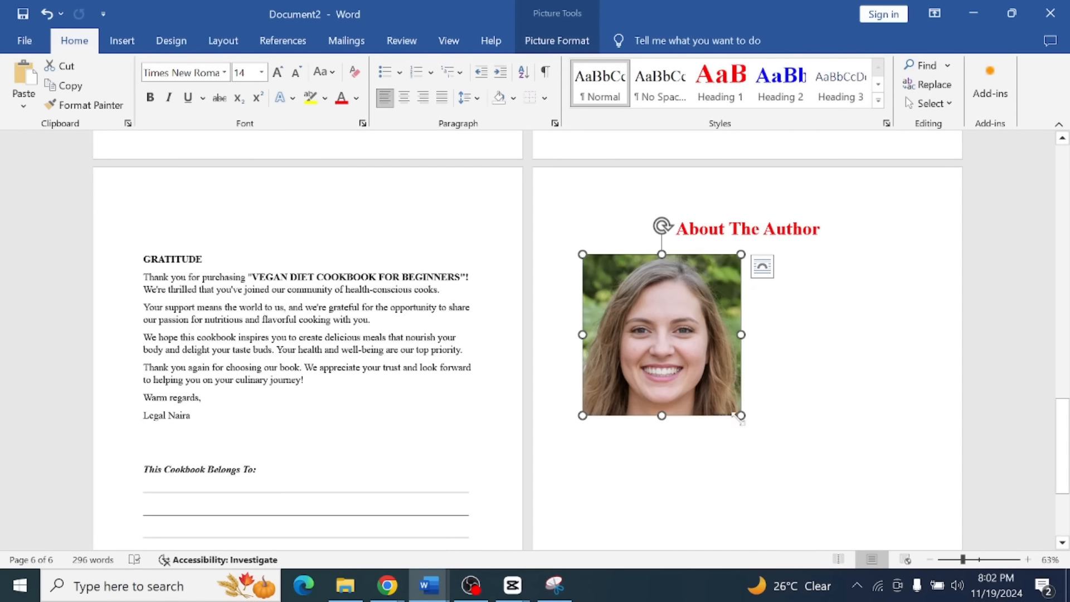
drag(741, 416, 711, 385)
Paste the author biography text on a new line below the portrait.
click(742, 375)
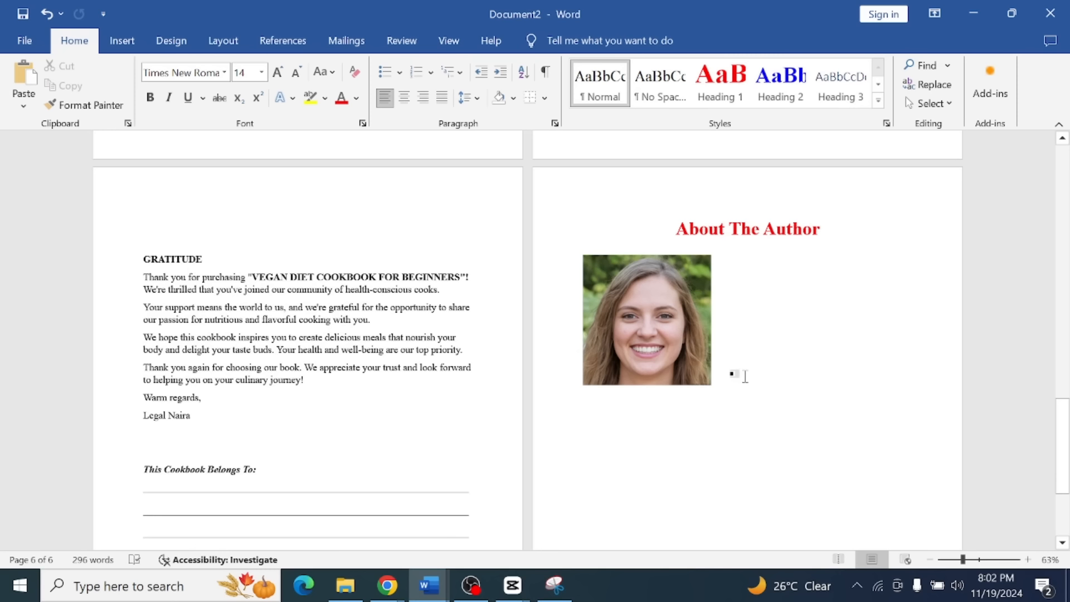
key(Return)
key(ctrl+v)
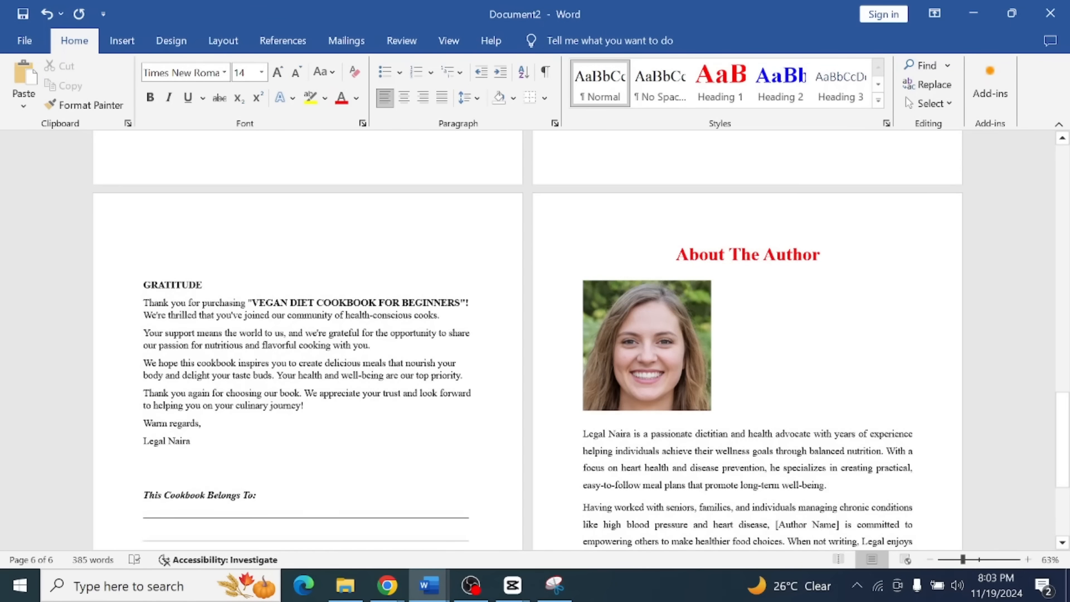
Centre the author portrait beneath the "About The Author" heading.
click(668, 372)
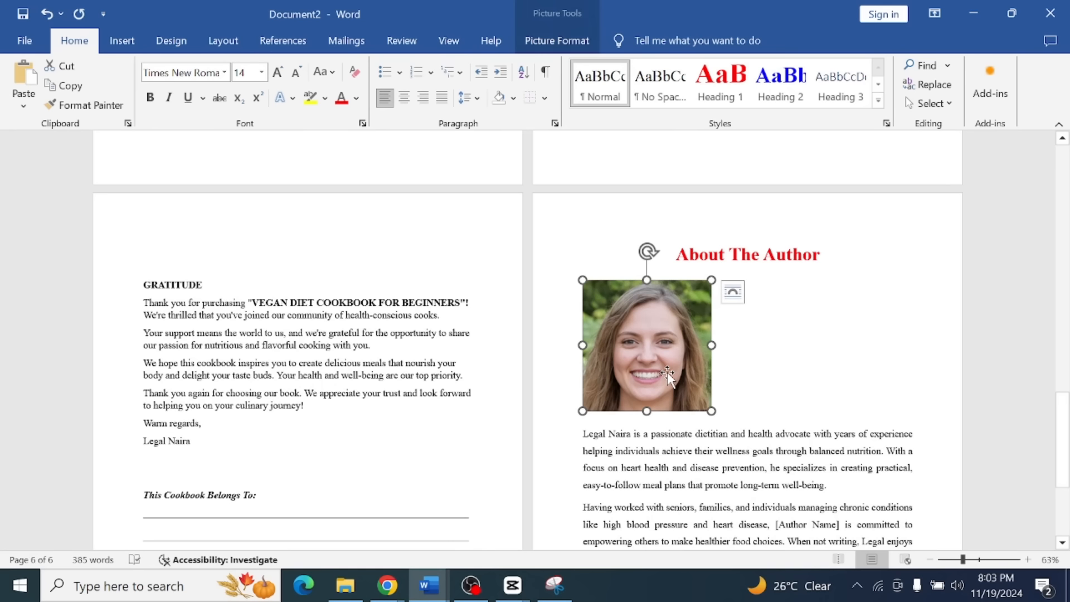
click(407, 99)
click(856, 357)
scroll(856, 356, down, 2)
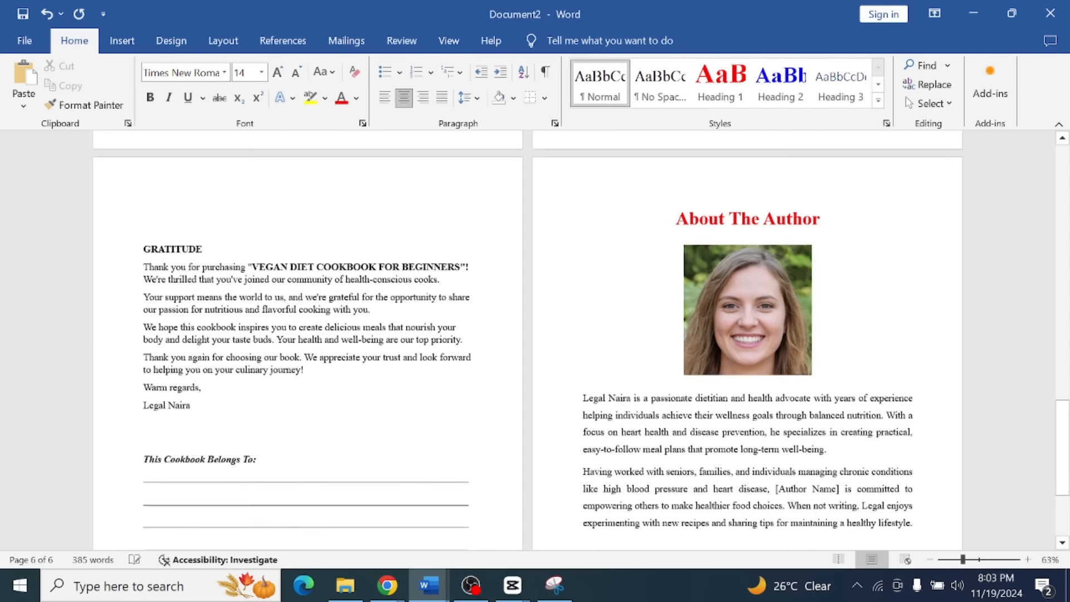
Examine the two author biography paragraphs beneath the portrait down to the end of the page.
scroll(856, 356, down, 4)
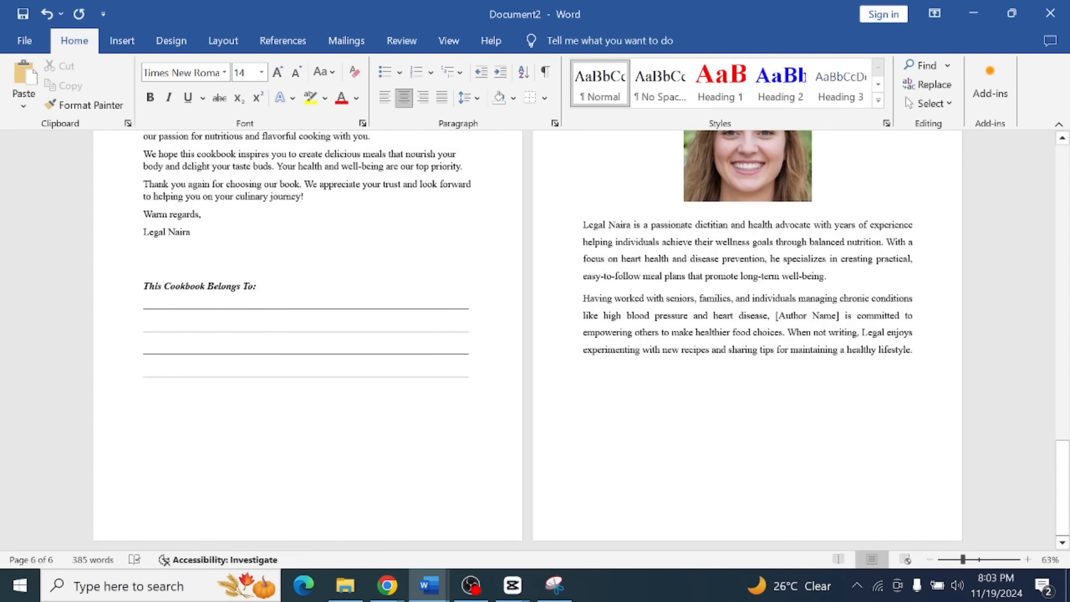
click(913, 350)
key(Return)
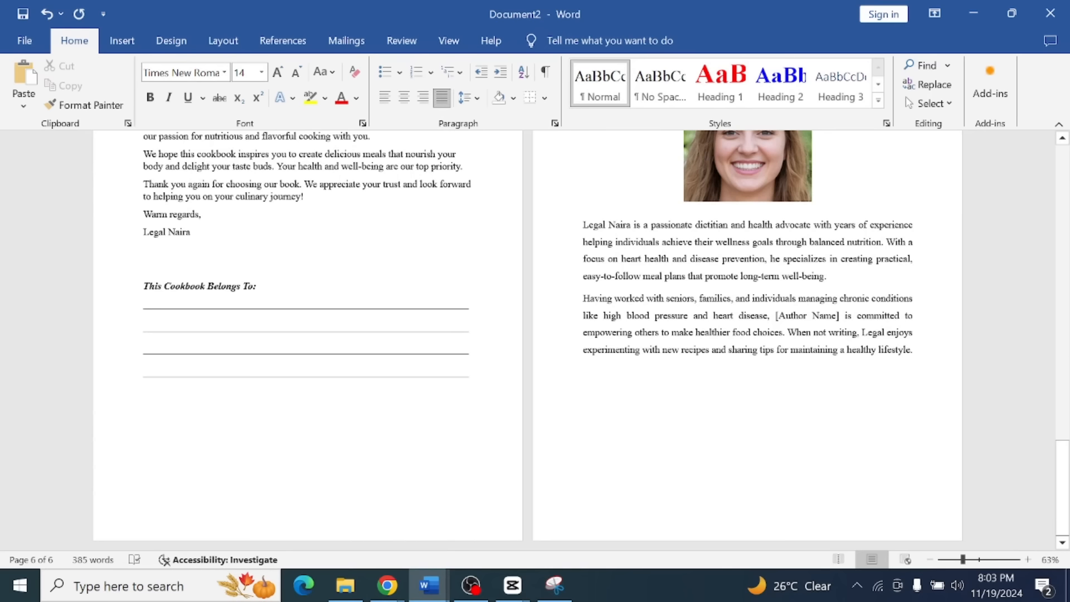
drag(585, 368, 583, 224)
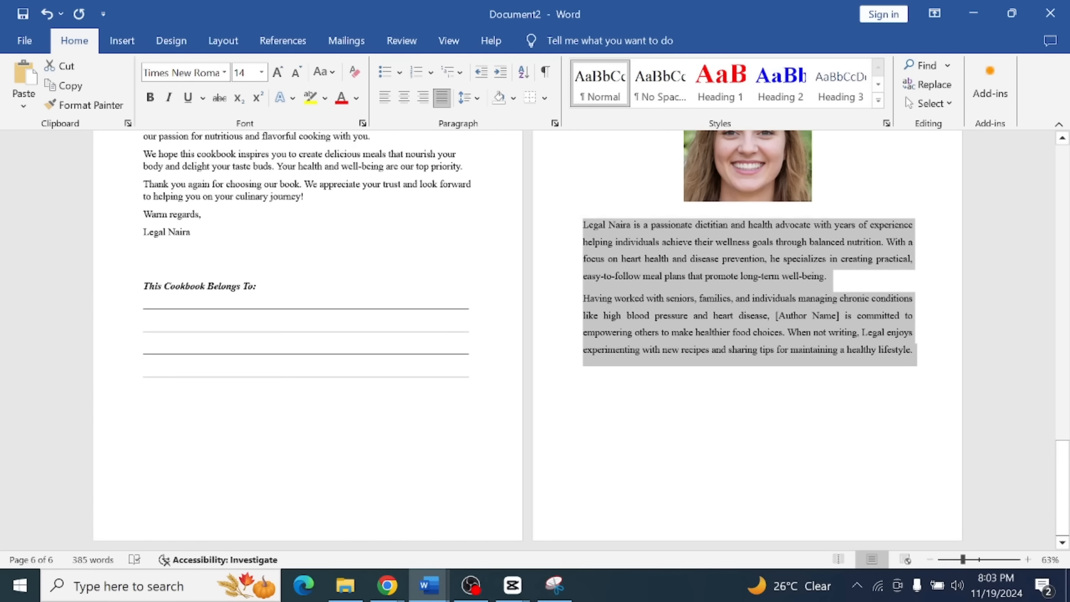
click(758, 420)
scroll(758, 420, up, 5)
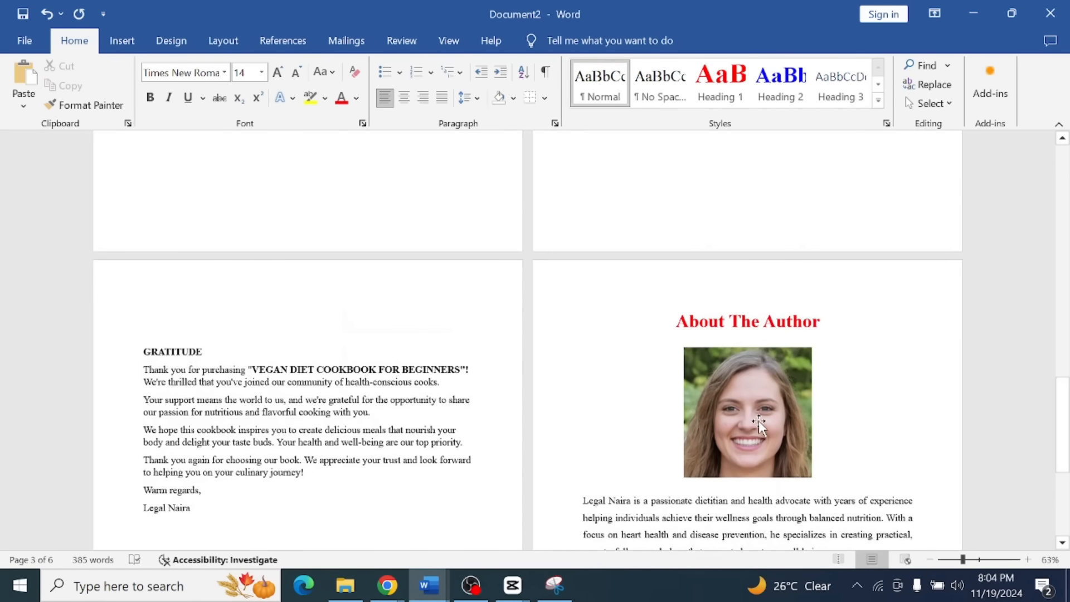
key(ctrl+e)
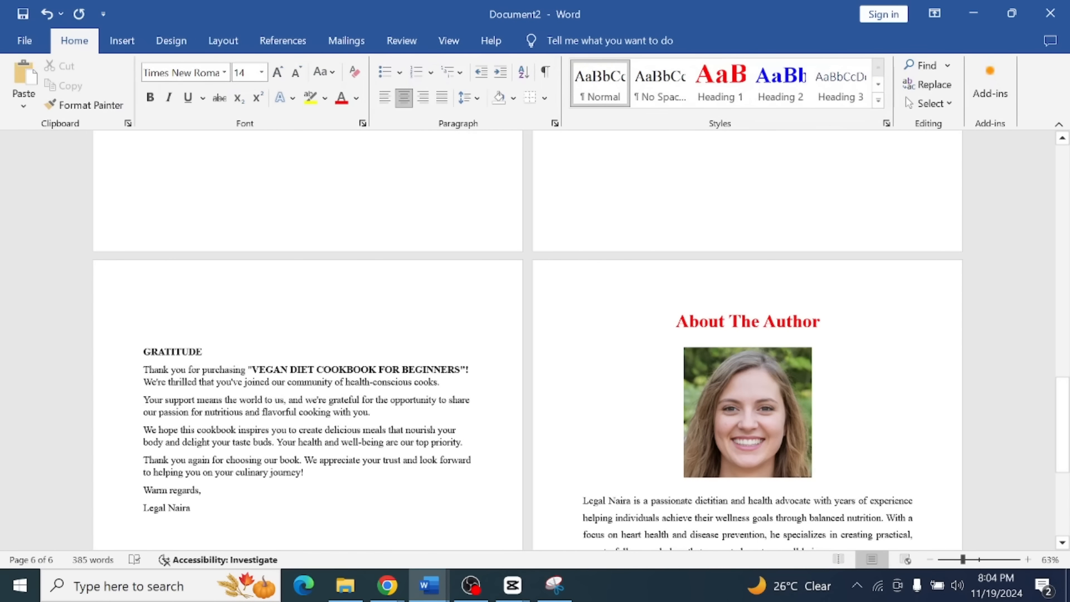
Add a 4½ pt picture border around the author portrait.
click(784, 406)
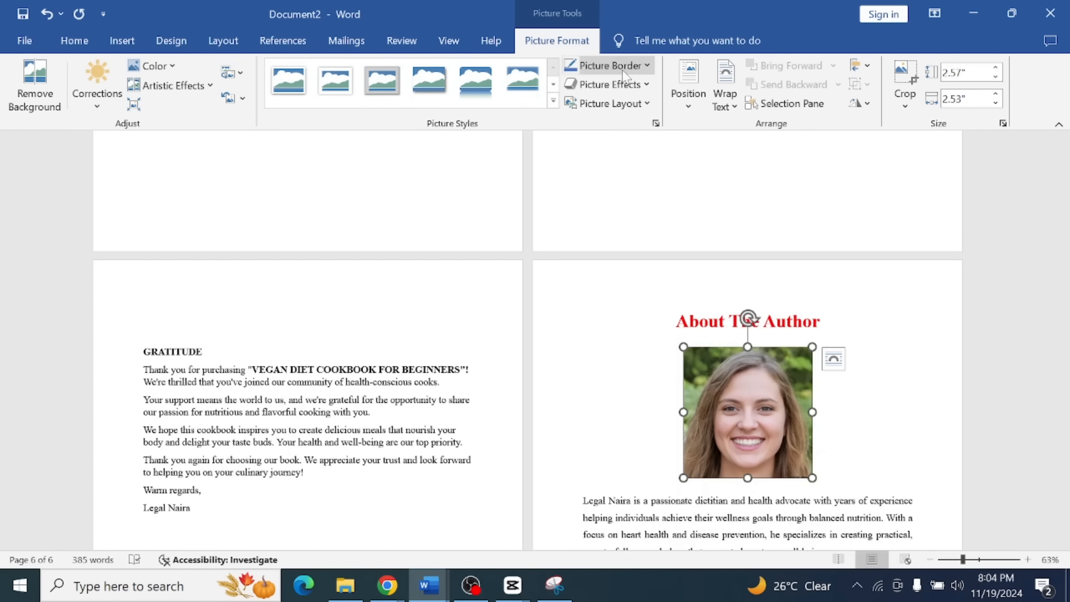
click(645, 67)
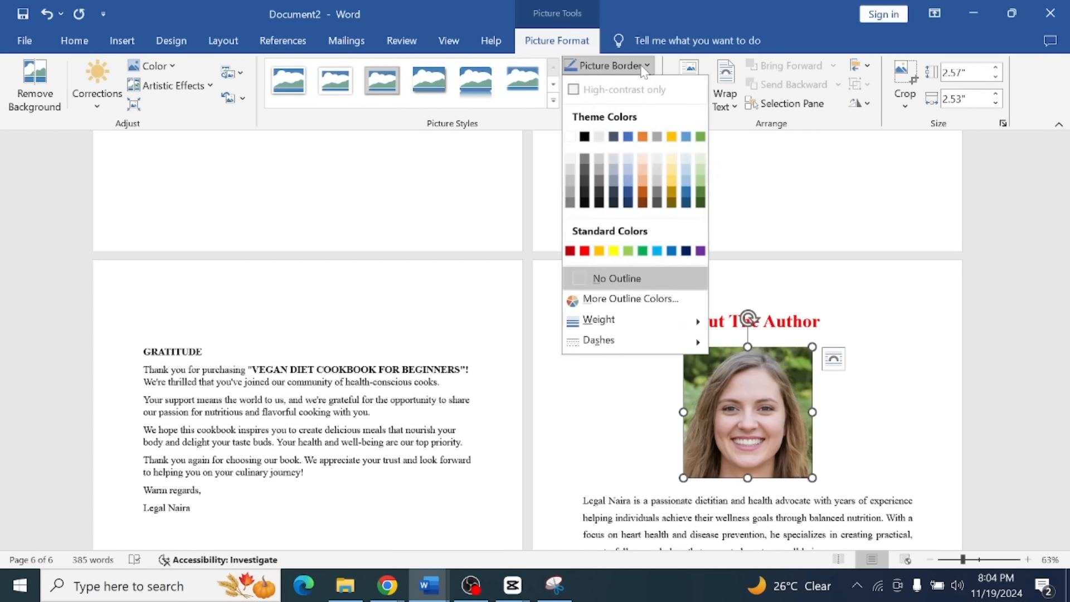
mouse_move(630, 319)
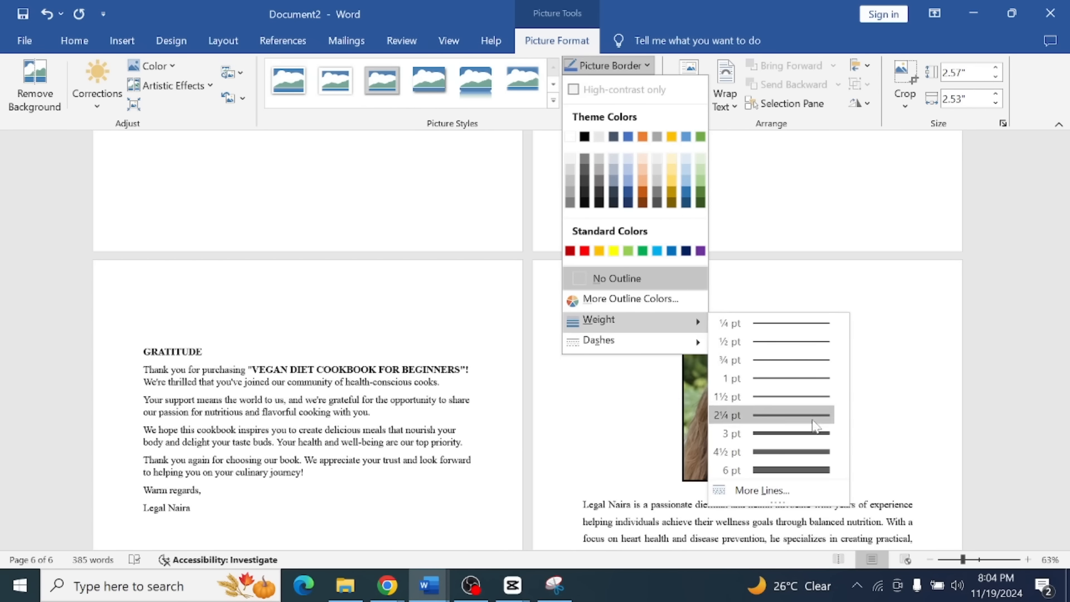
click(808, 453)
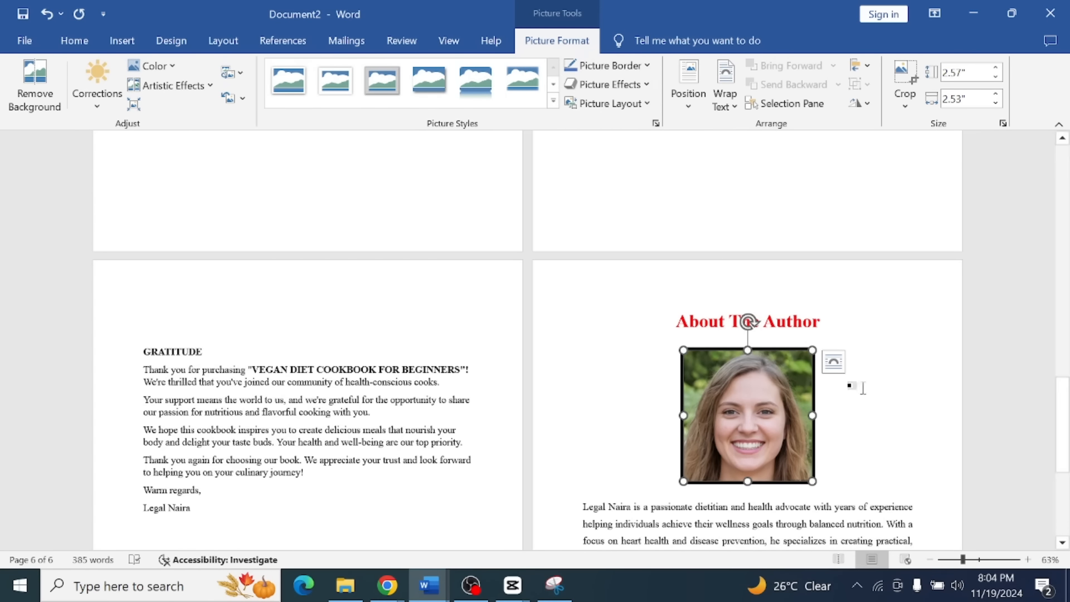
click(884, 400)
scroll(852, 406, down, 2)
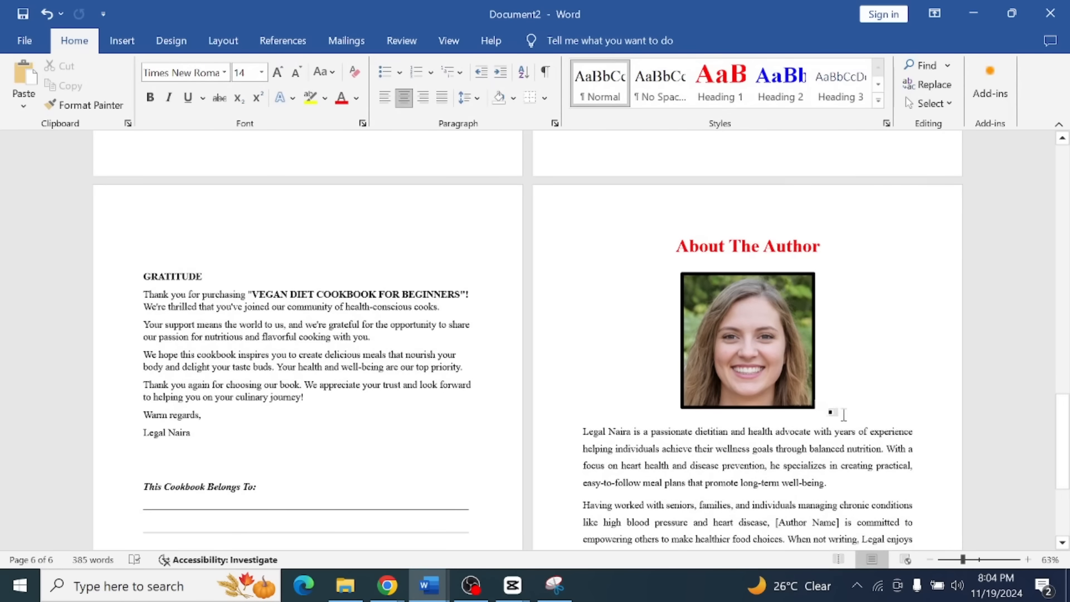
Change the author portrait's border colour to standard Red.
click(787, 360)
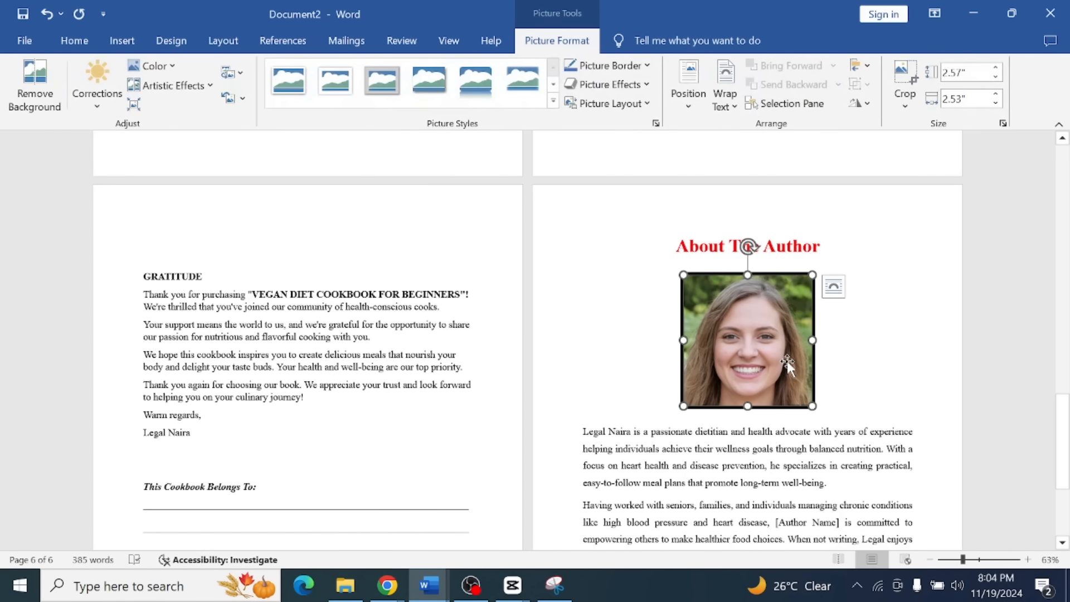
click(645, 67)
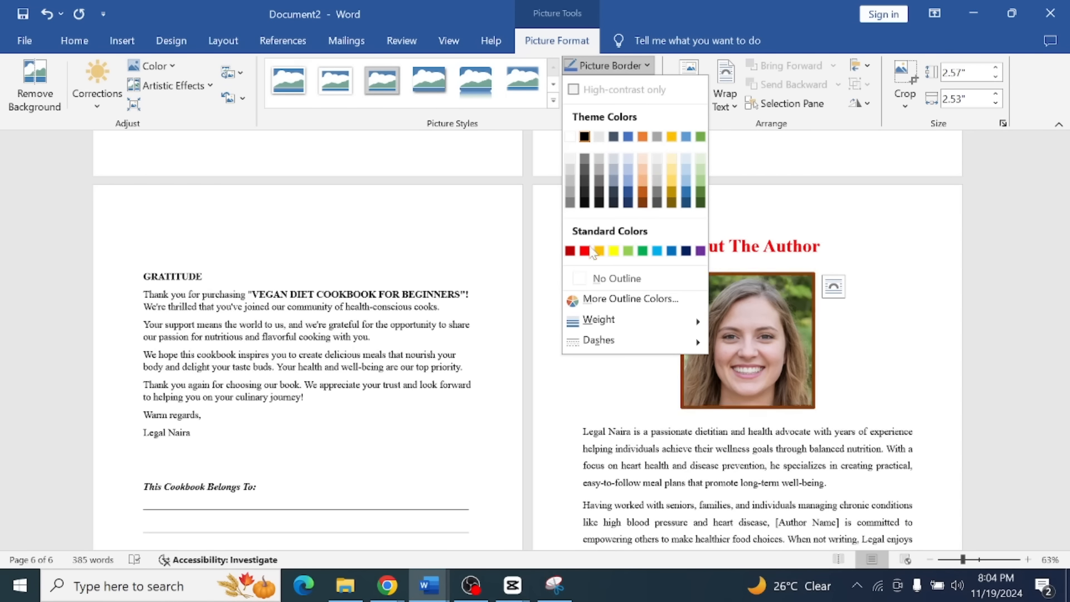
click(585, 251)
click(861, 365)
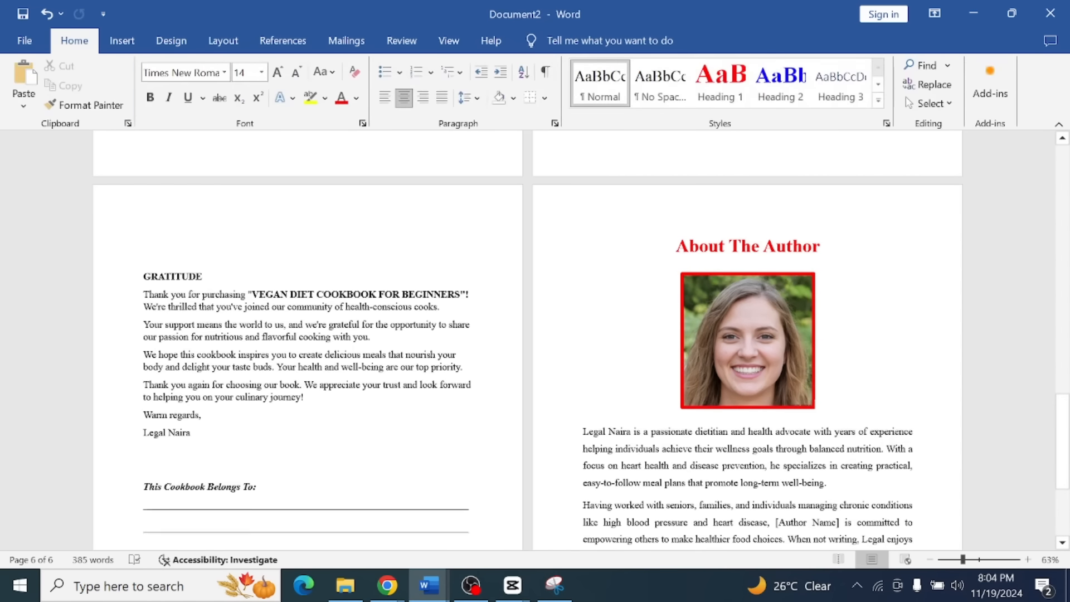
Check the front matter page order around the table of contents in the "Dash Diet Cookbook for Seniors Over 50" document.
scroll(747, 334, down, 2)
scroll(747, 334, down, 2)
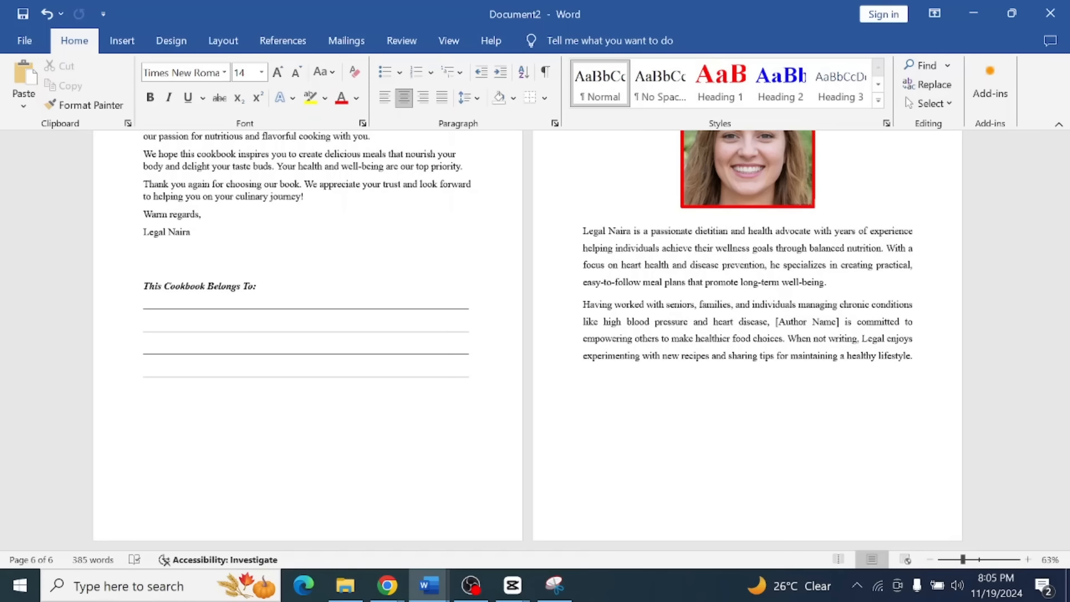
click(914, 356)
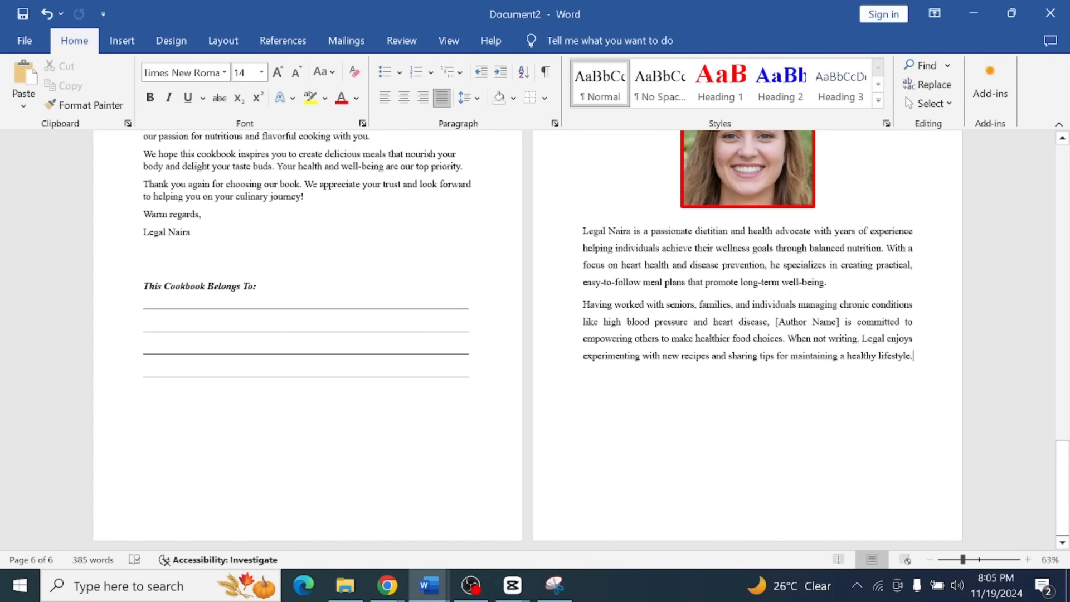
scroll(747, 334, down, 1)
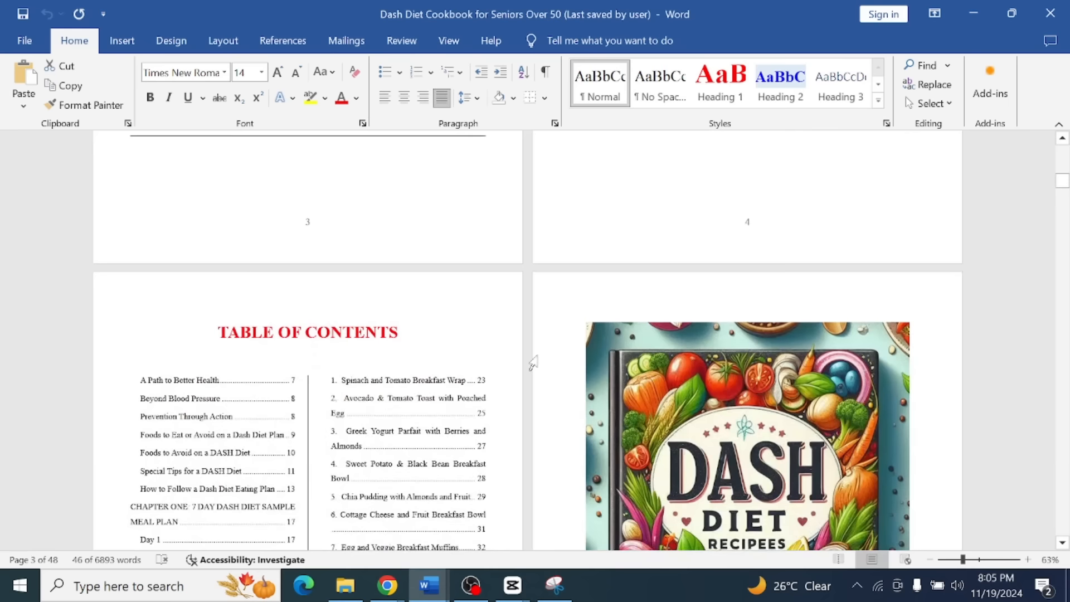
scroll(532, 362, up, 2)
scroll(537, 362, up, 3)
scroll(534, 362, down, 2)
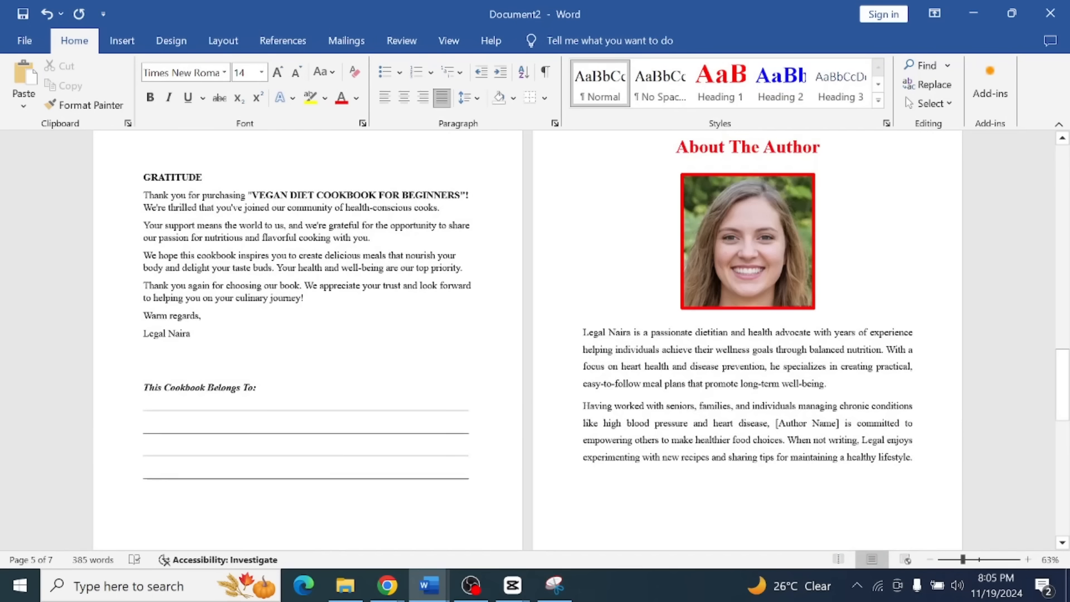
In Document2, move the Gratitude and About The Author pages to directly after the copyright page, ahead of the TABLE OF CONTENT page.
drag(914, 458, 279, 389)
drag(279, 390, 144, 178)
key(BackSpace)
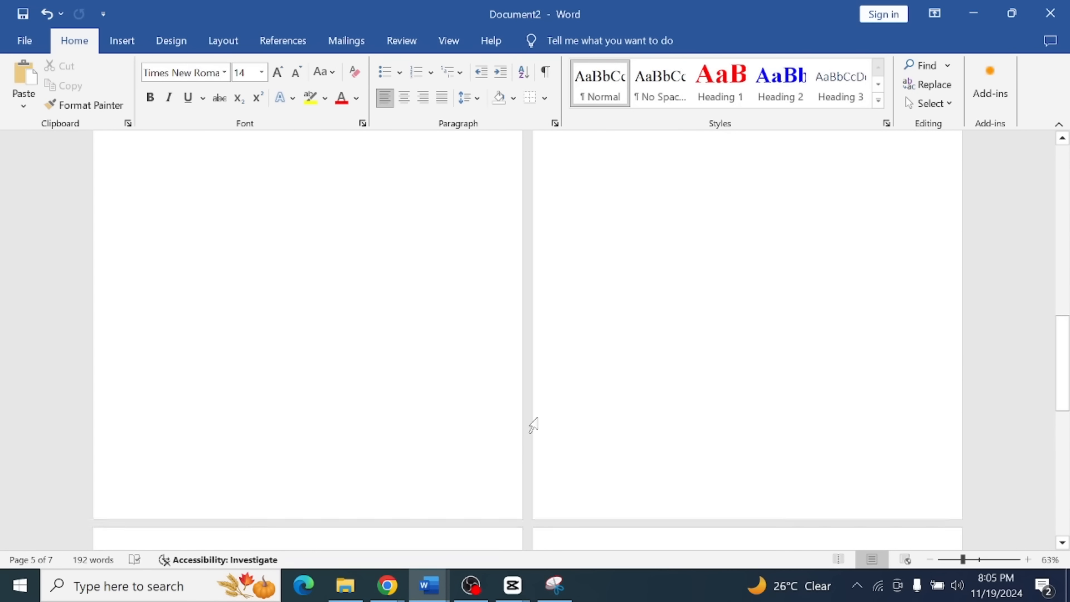
scroll(531, 413, up, 10)
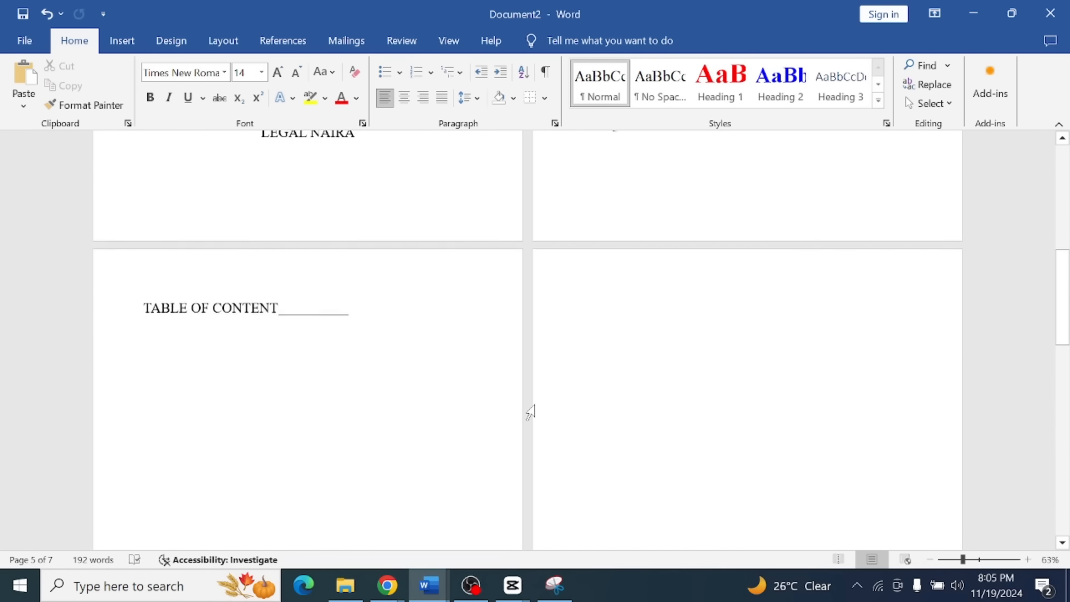
scroll(580, 348, up, 2)
key(ctrl+z)
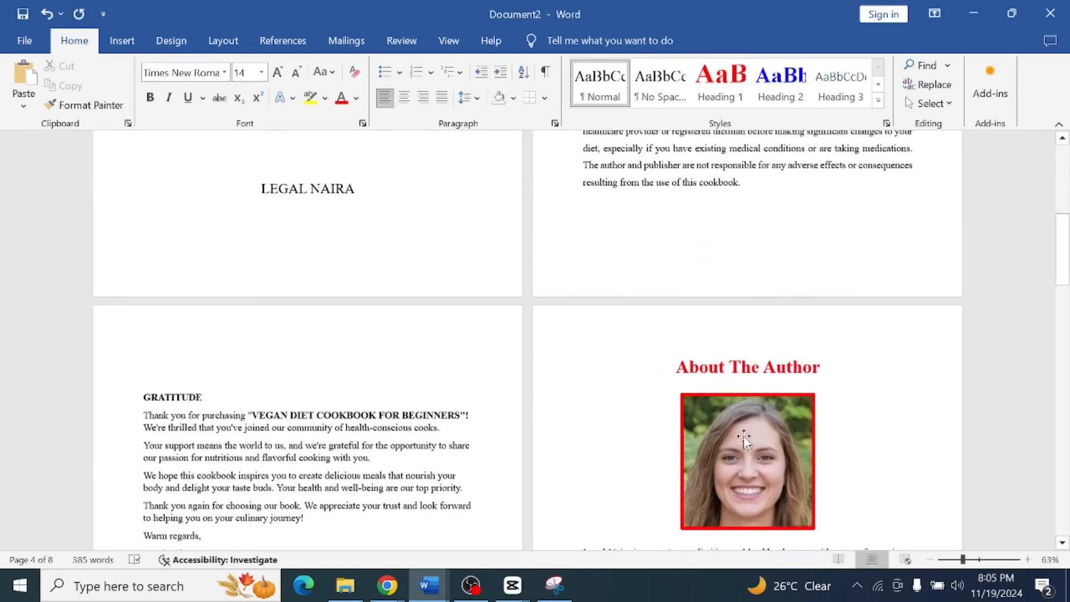
Review the front matter from the title and copyright pages through the disclaimer to the Gratitude and About The Author pages.
scroll(745, 437, up, 7)
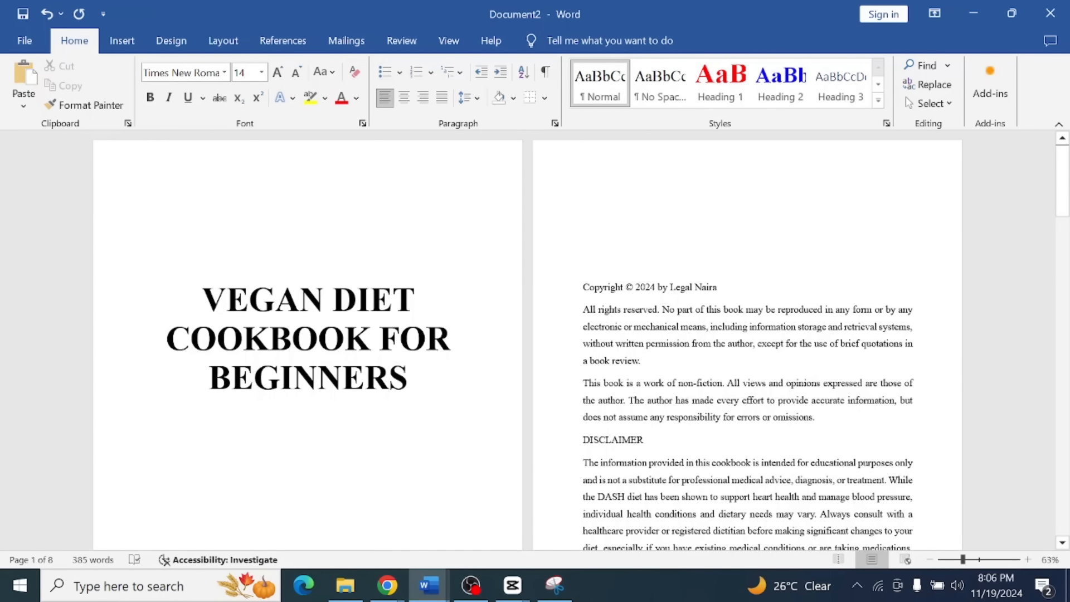
drag(583, 288, 721, 288)
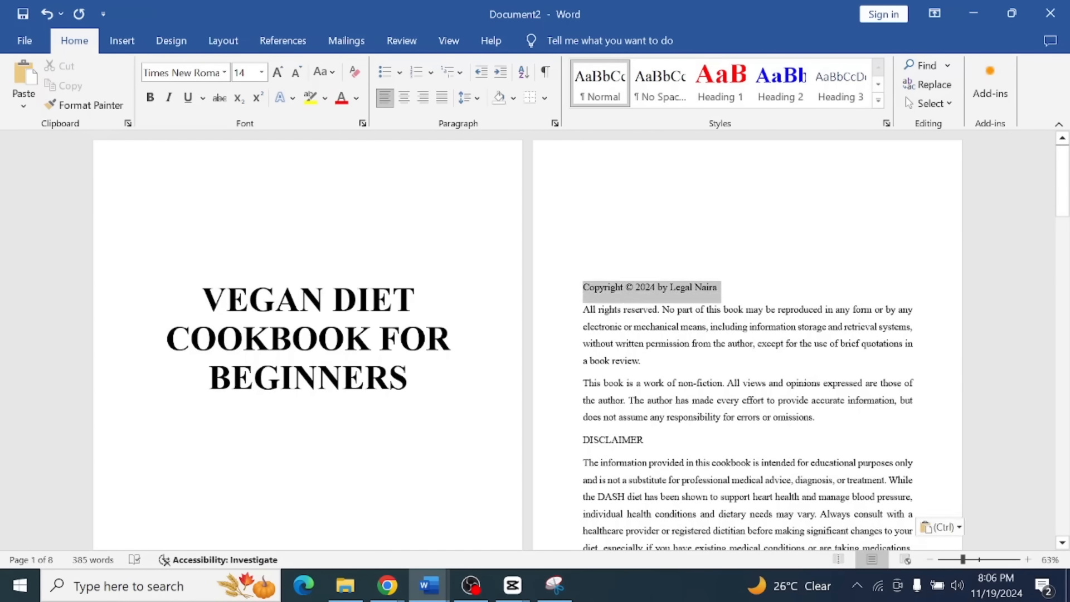
scroll(720, 289, down, 3)
scroll(554, 394, down, 3)
click(644, 189)
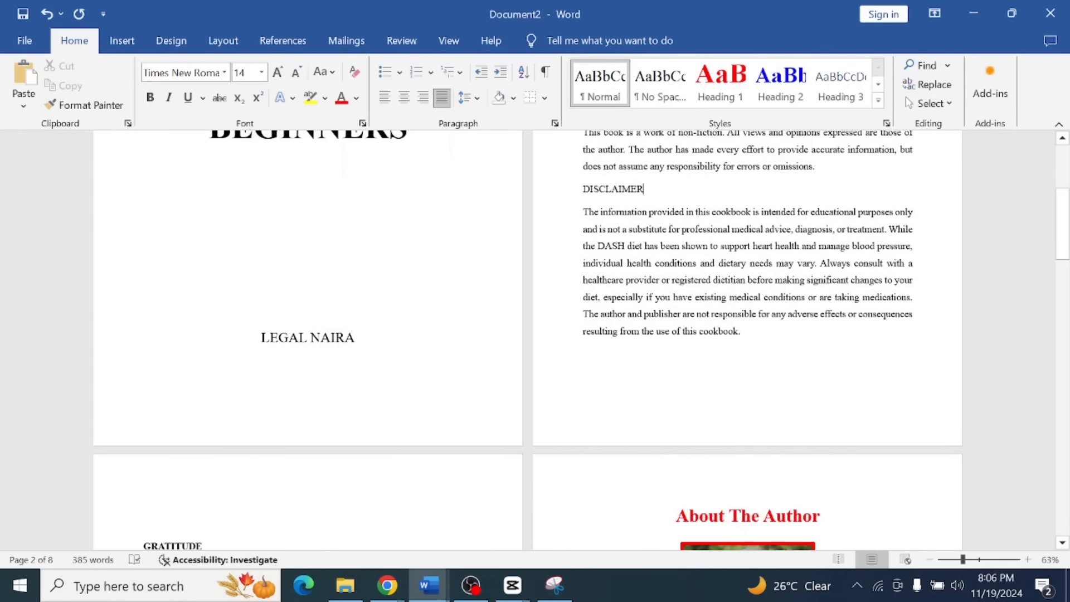
scroll(524, 340, down, 1)
scroll(525, 340, down, 5)
click(837, 371)
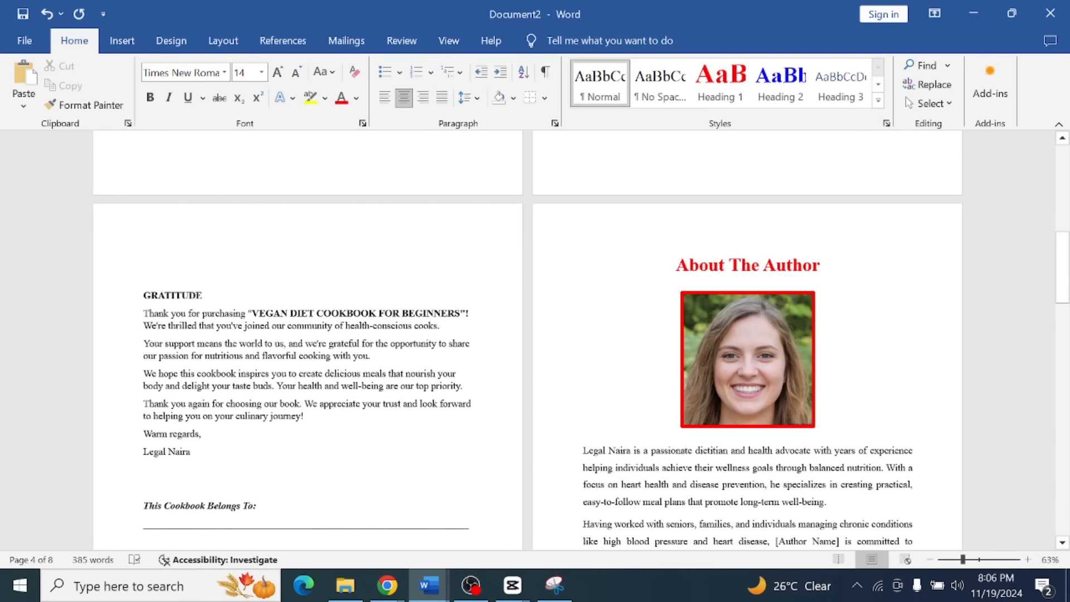
scroll(525, 340, down, 2)
scroll(524, 340, up, 1)
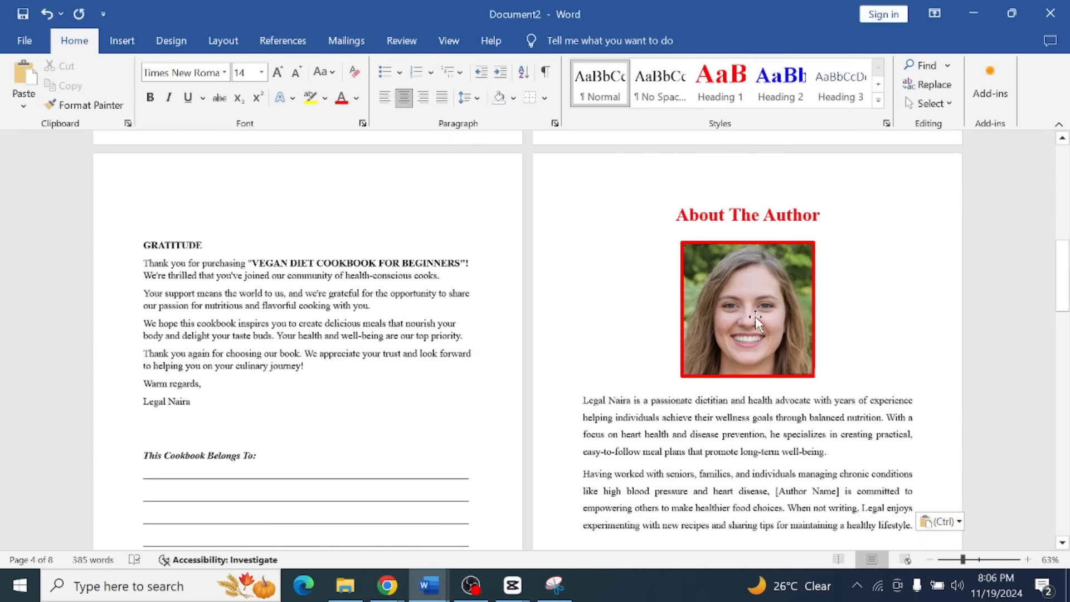
Remove the trailing underscores after "TABLE OF CONTENT" and format the heading centred and bold at 24 pt.
scroll(749, 317, down, 5)
drag(349, 382, 140, 377)
key(BackSpace)
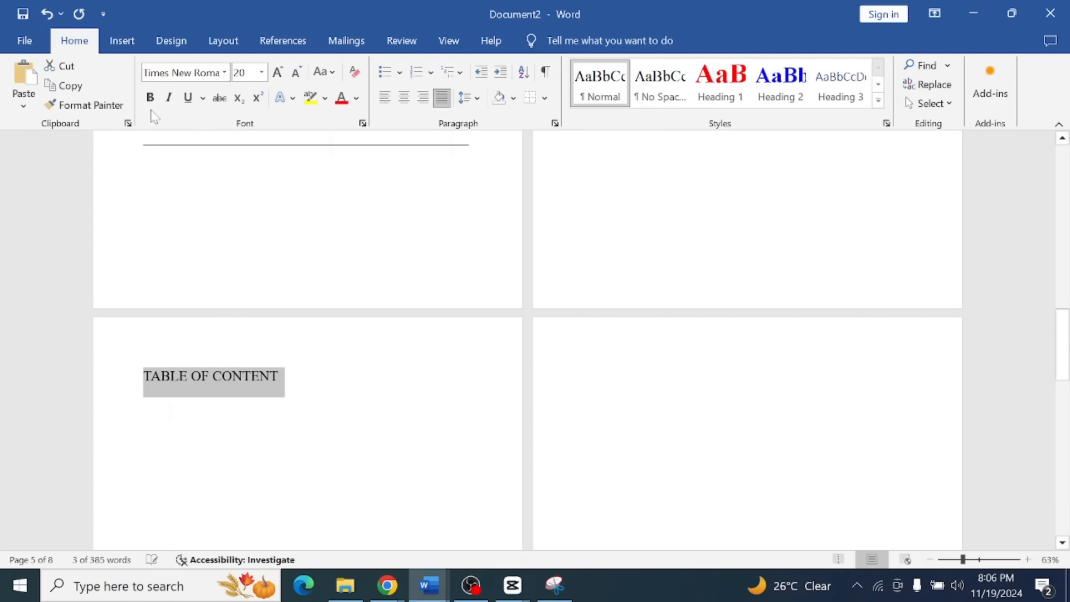
click(403, 97)
mouse_move(227, 387)
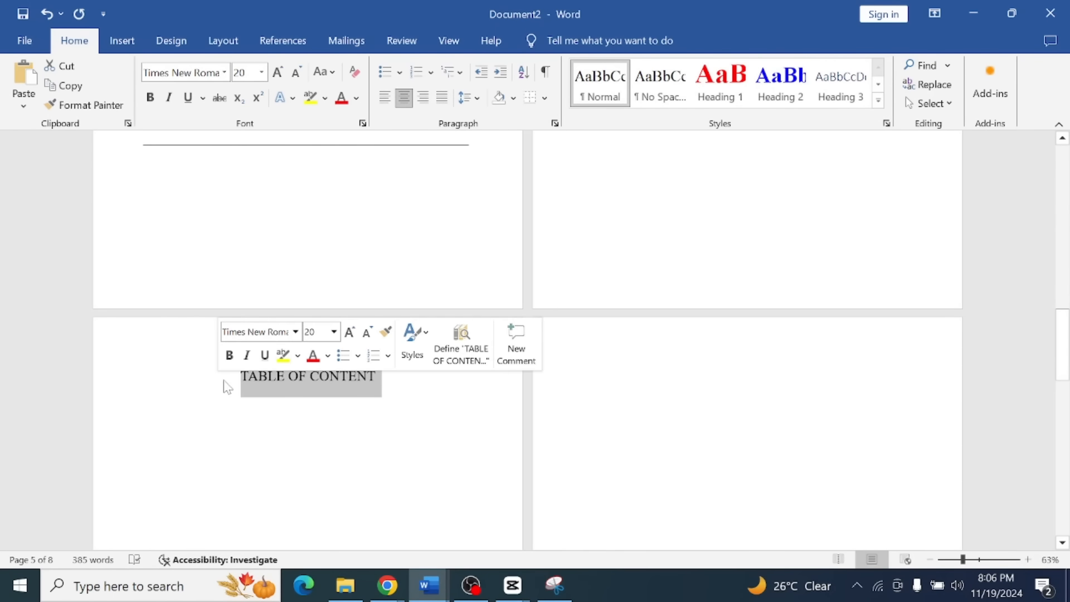
click(230, 353)
click(278, 72)
click(278, 71)
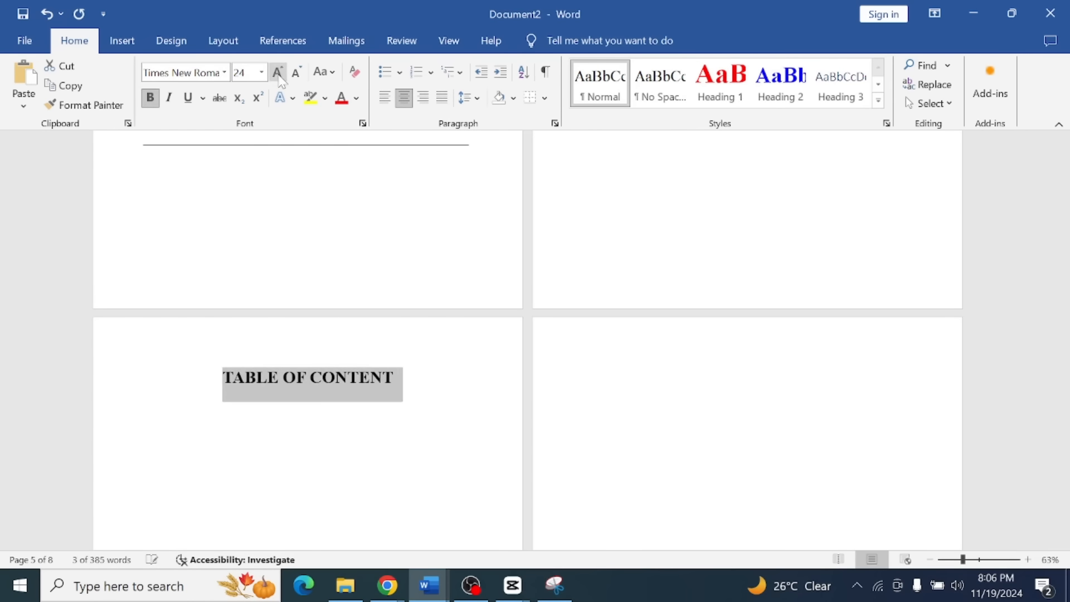
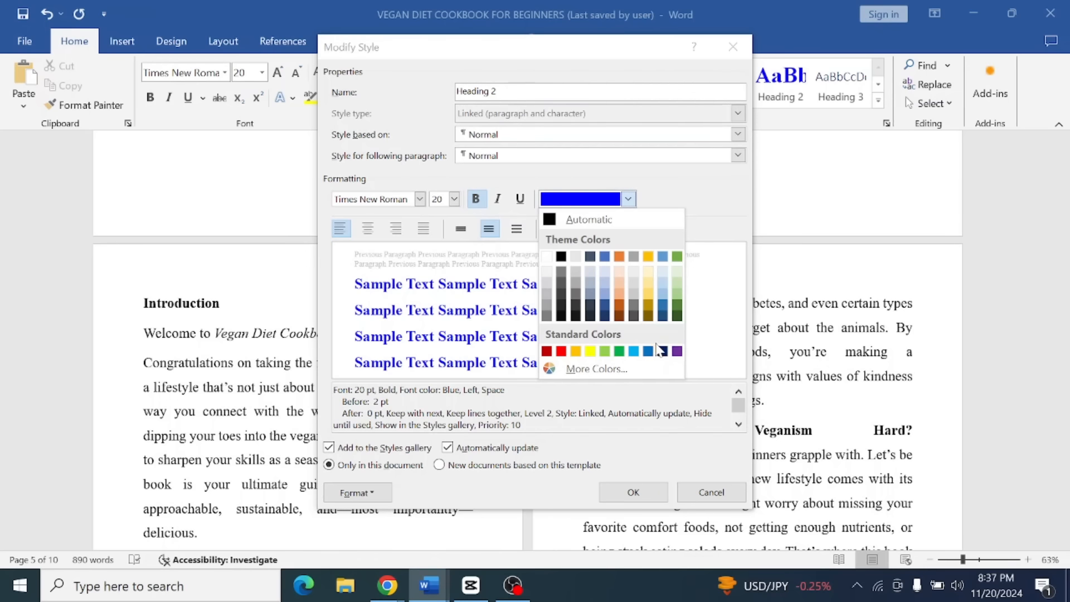
Set the Heading 2 style to green, 16 pt text and make it available to new documents based on this template.
click(620, 352)
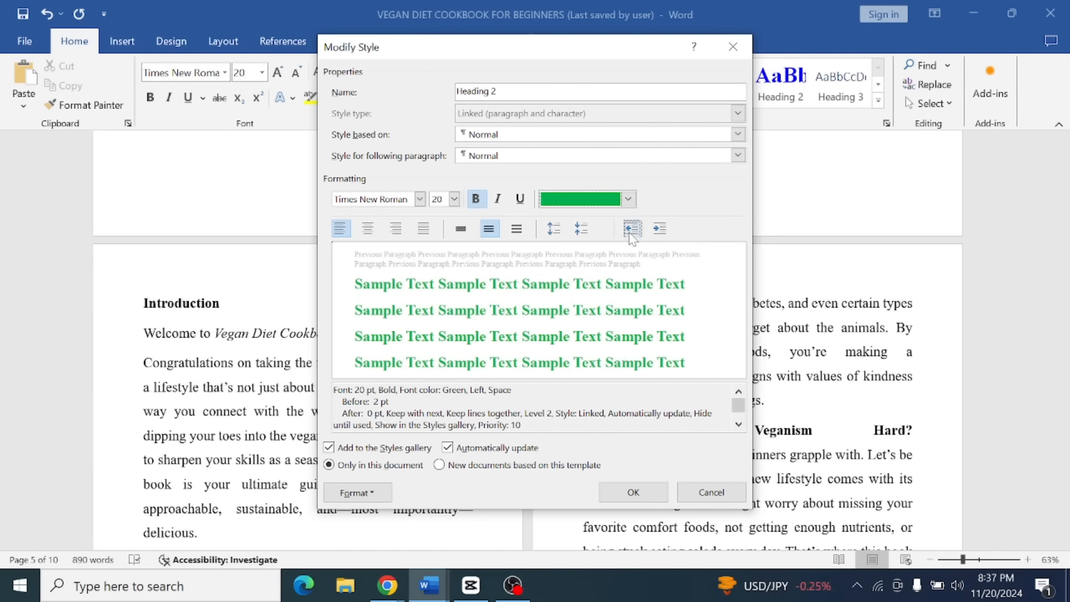
click(455, 199)
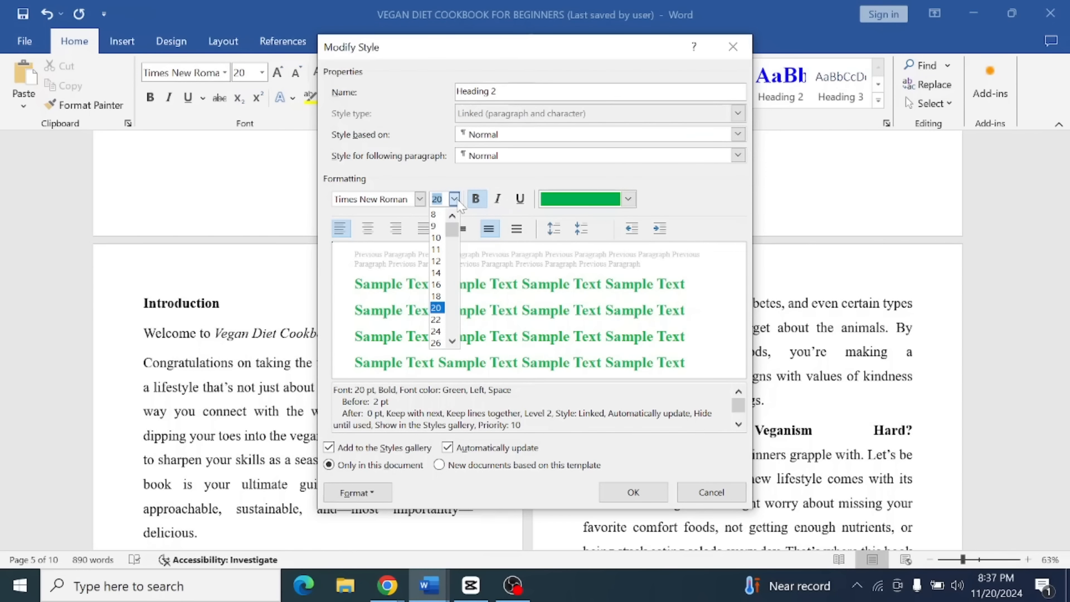
click(440, 285)
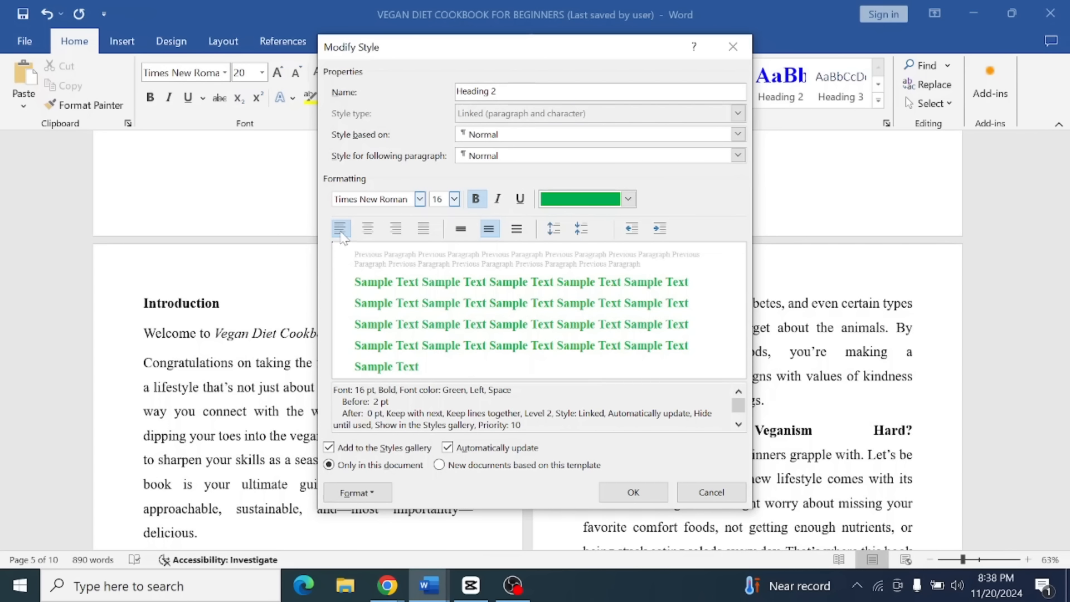
click(485, 468)
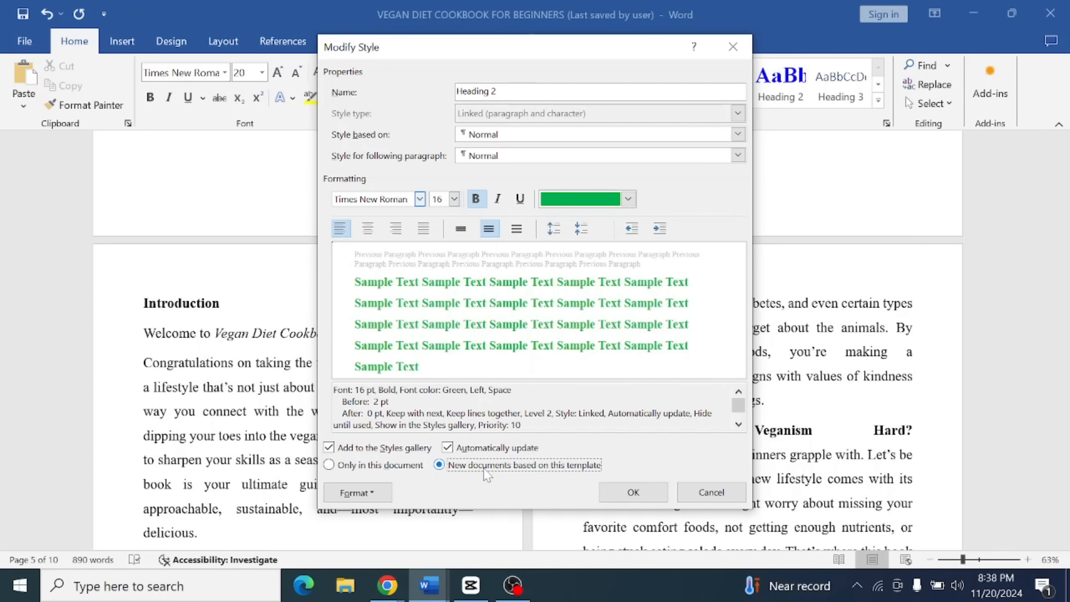
click(625, 495)
Apply the Heading 1 style to the "Introduction" title.
scroll(563, 413, up, 3)
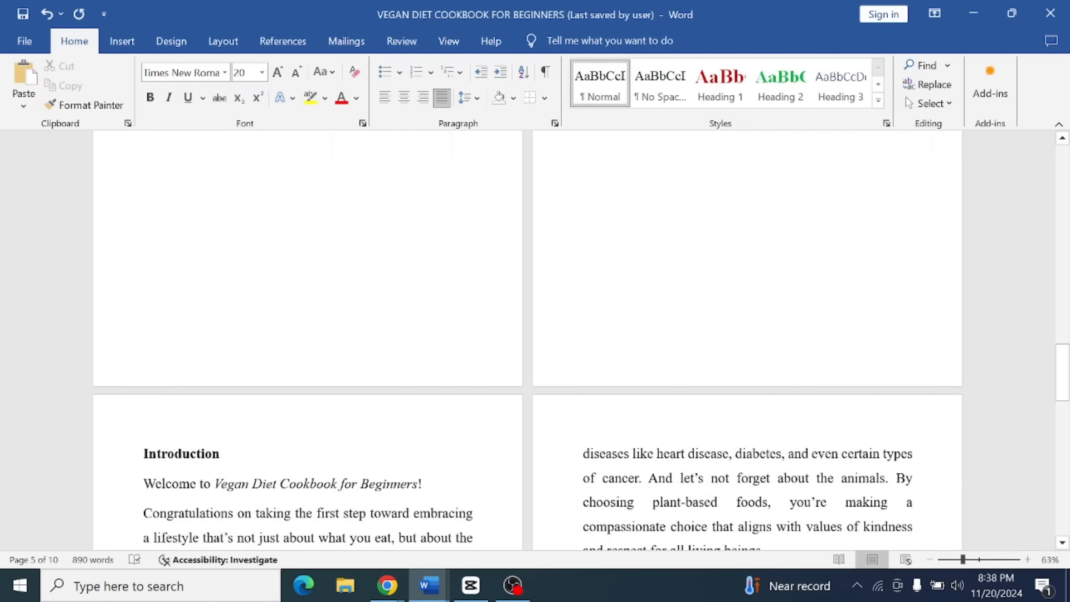
drag(226, 454, 142, 454)
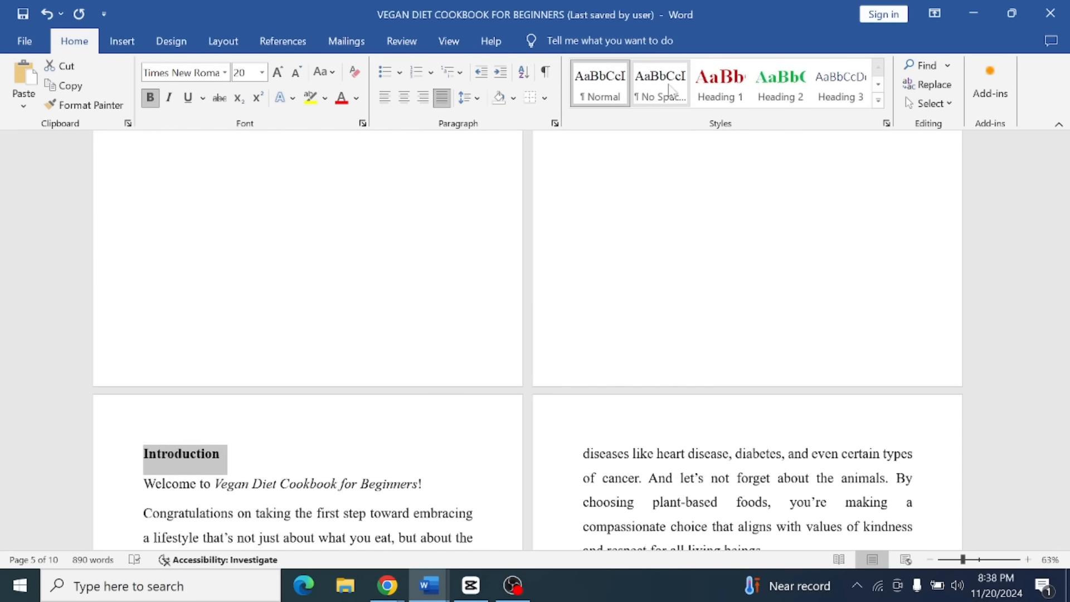
click(721, 84)
click(385, 441)
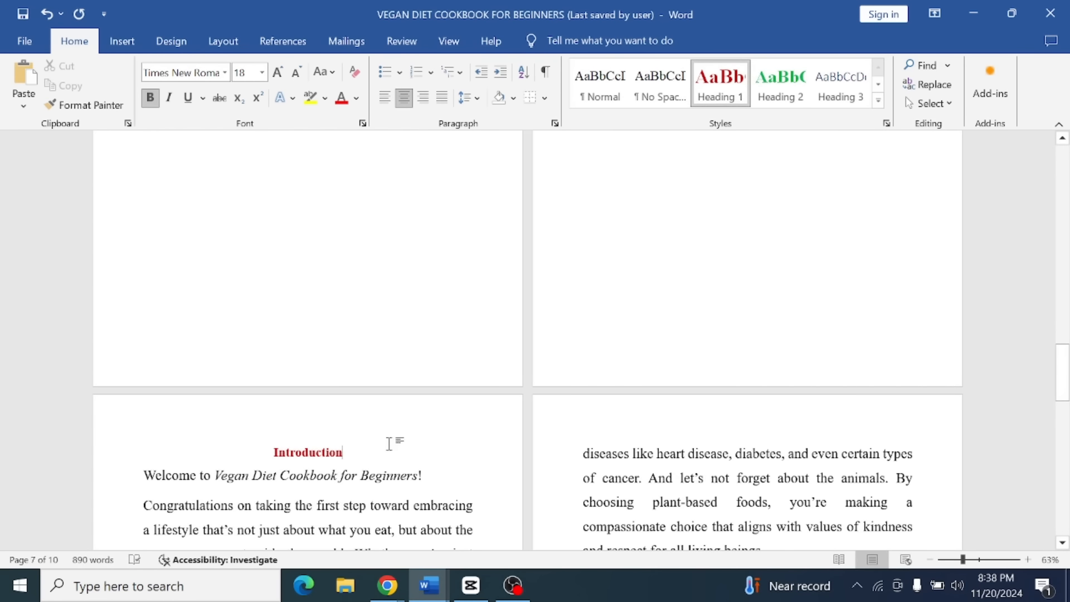
scroll(398, 443, down, 1)
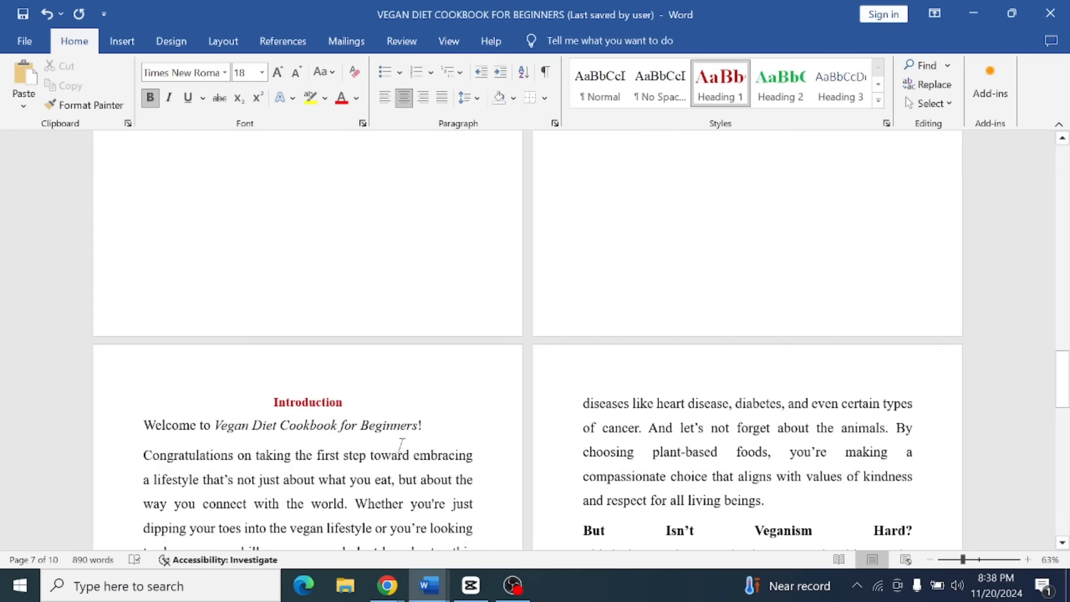
Modify the Heading 1 style to use a 20 pt font size.
right_click(717, 82)
click(761, 112)
click(454, 199)
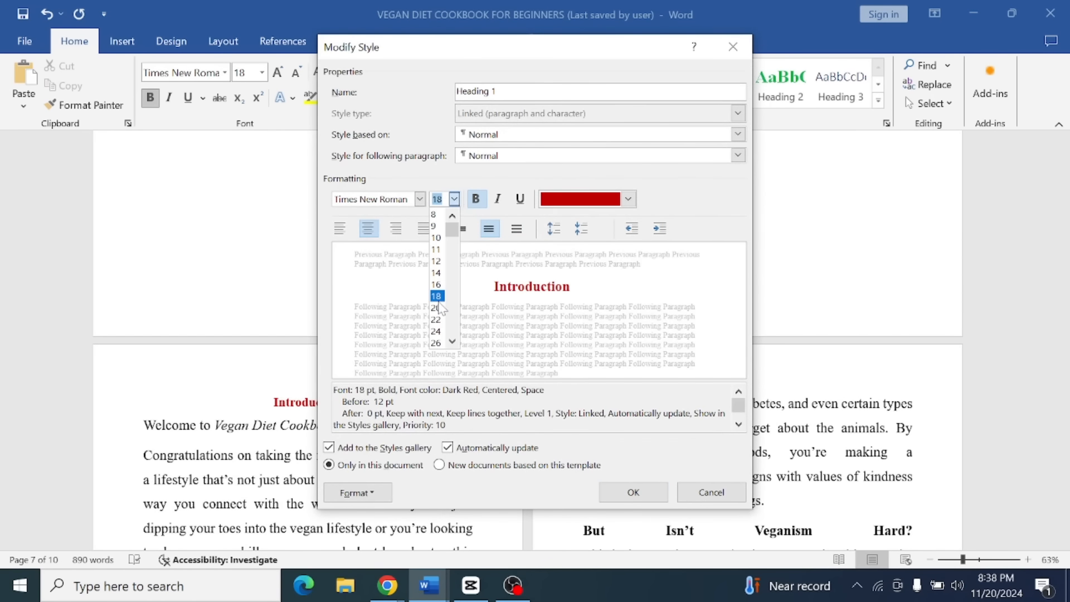
click(441, 304)
click(633, 492)
scroll(425, 392, down, 1)
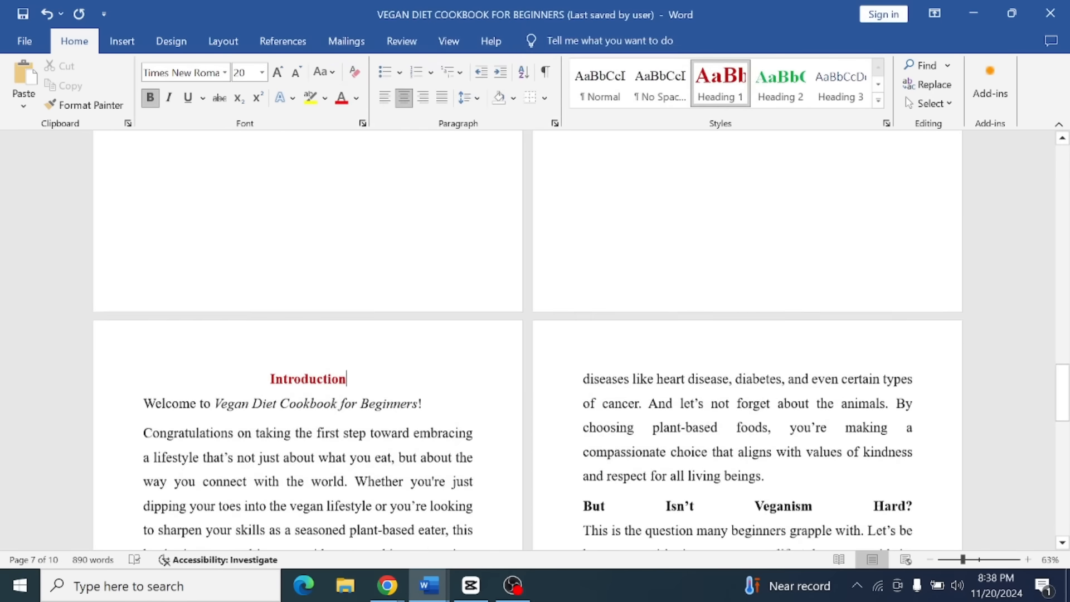
Left-align the Introduction's subheadings, from "Why Go Vegan?" through "But Isn't Veganism Hard?" and "What's in This Book?" to "You're Not Alone".
scroll(425, 391, down, 6)
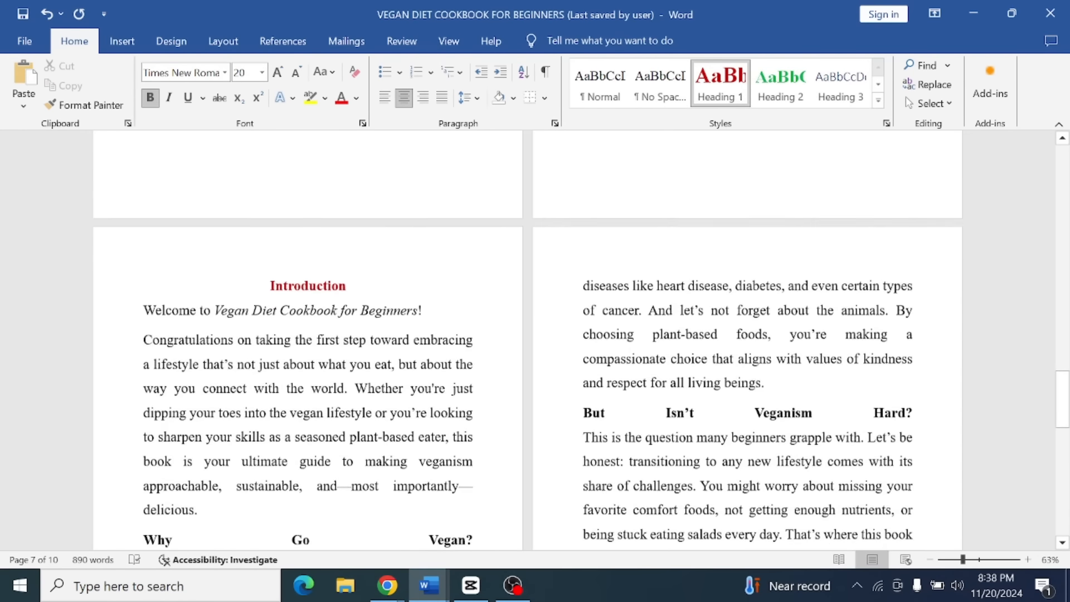
scroll(425, 391, down, 1)
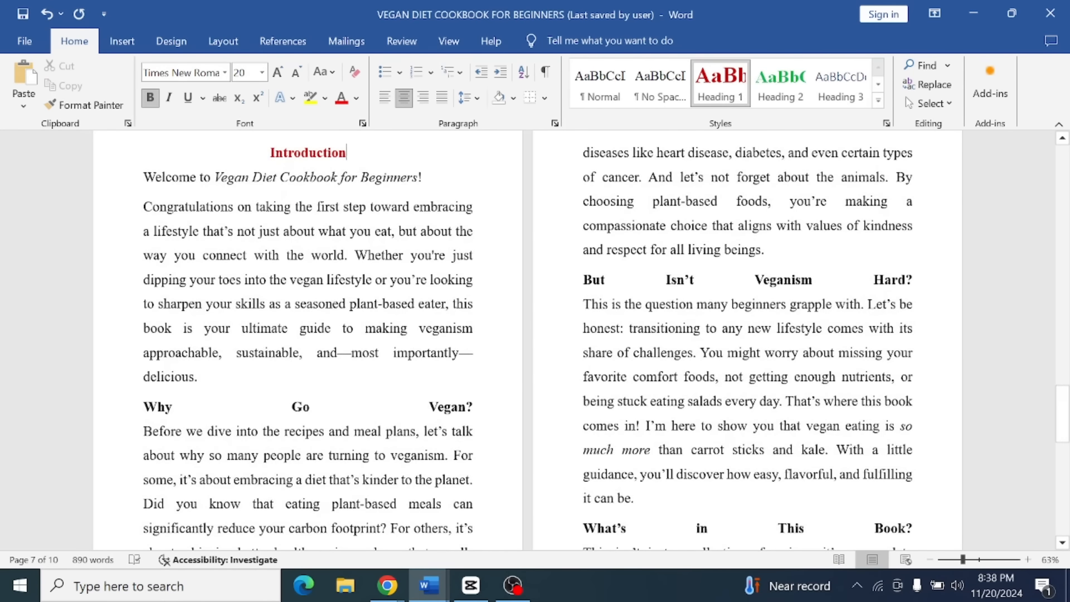
drag(913, 235, 583, 235)
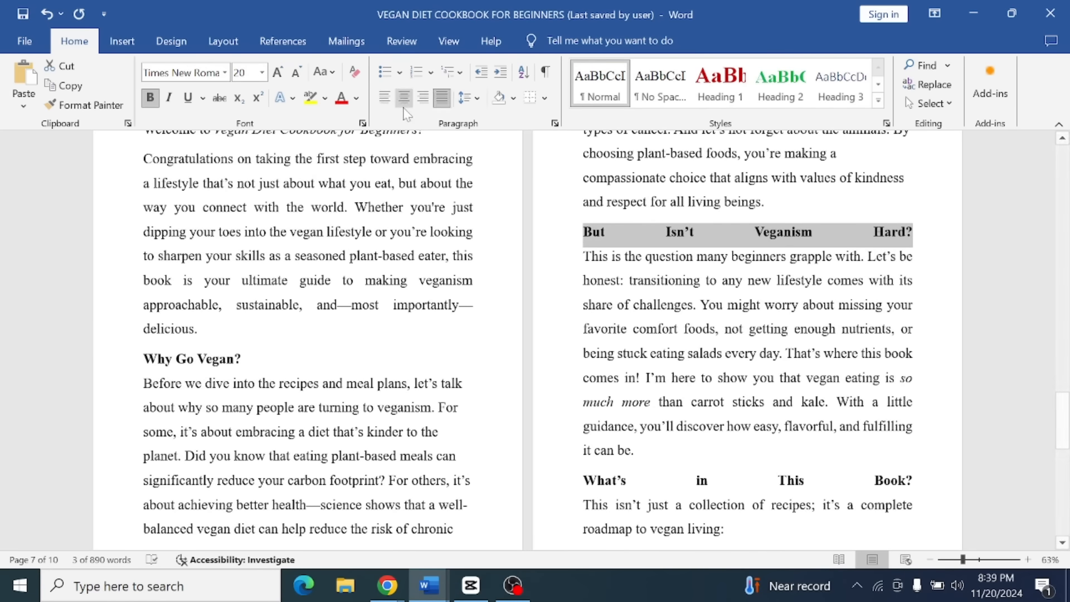
scroll(527, 340, up, 2)
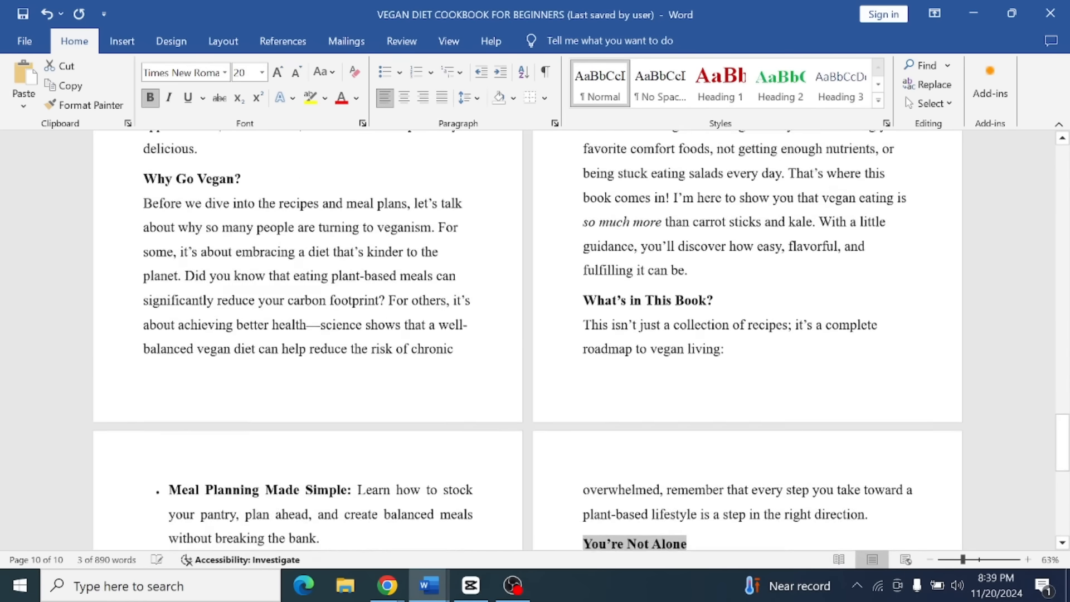
scroll(527, 340, up, 4)
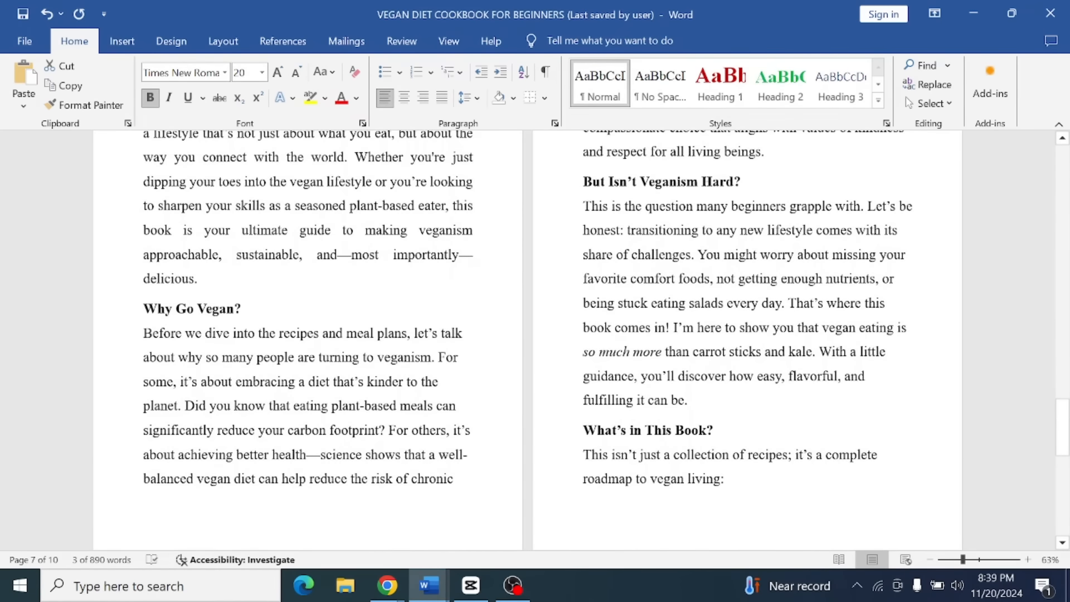
scroll(527, 340, down, 2)
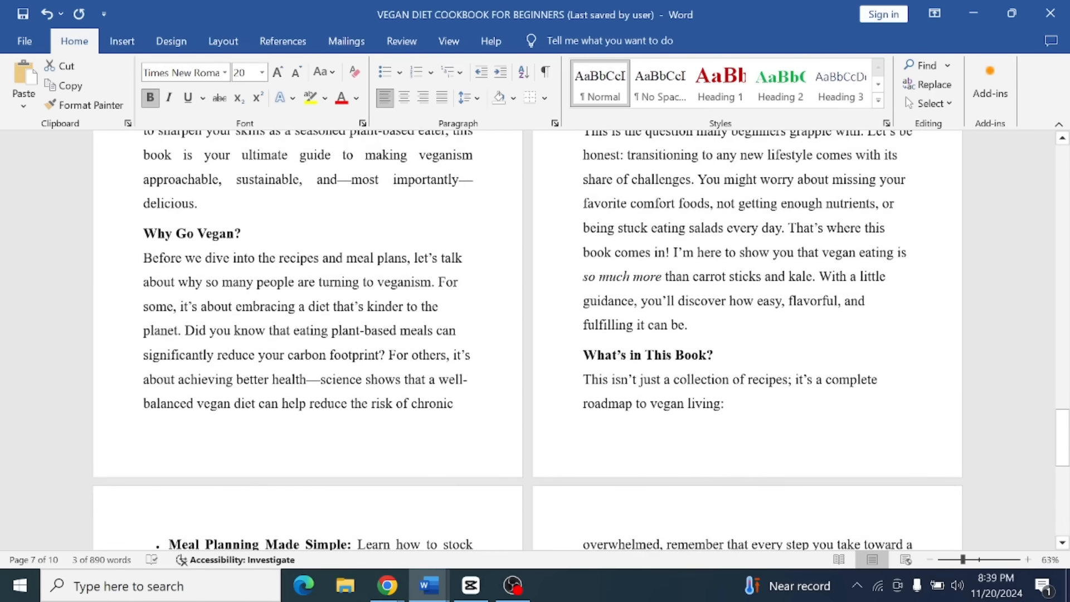
scroll(527, 340, up, 4)
scroll(527, 340, up, 1)
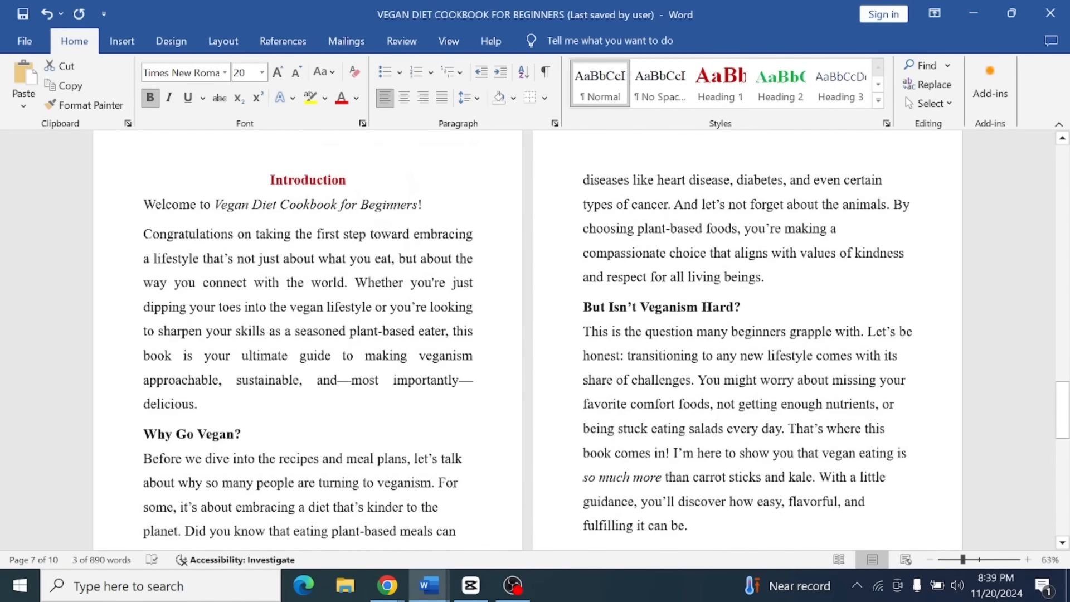
Separate the body text from the "Why Go Vegan?" and "But Isn't Veganism Hard?" subheadings and justify both body paragraphs.
drag(202, 406, 143, 234)
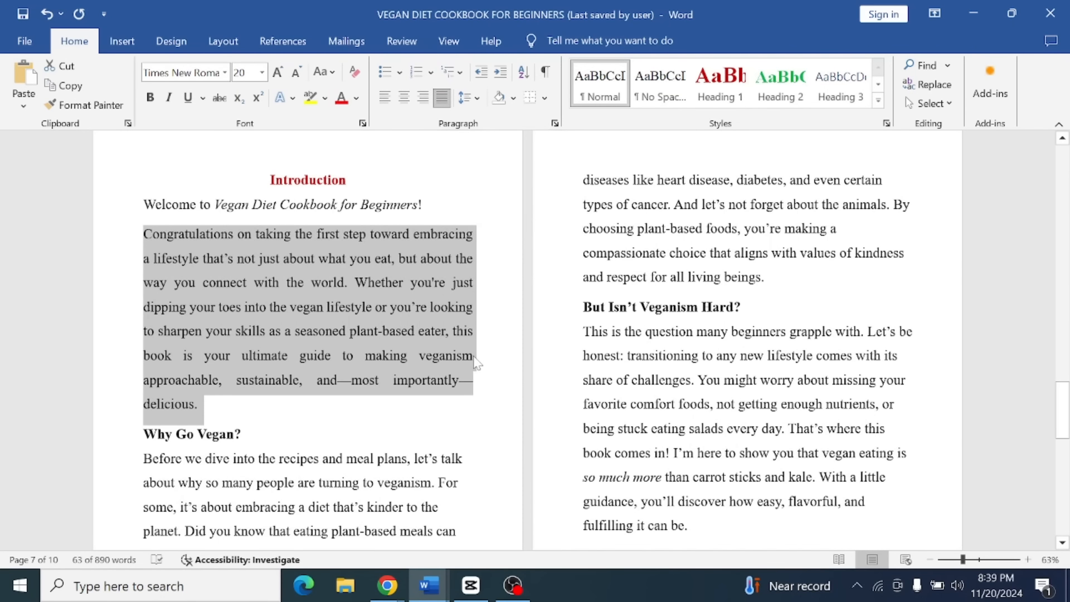
scroll(474, 318, down, 2)
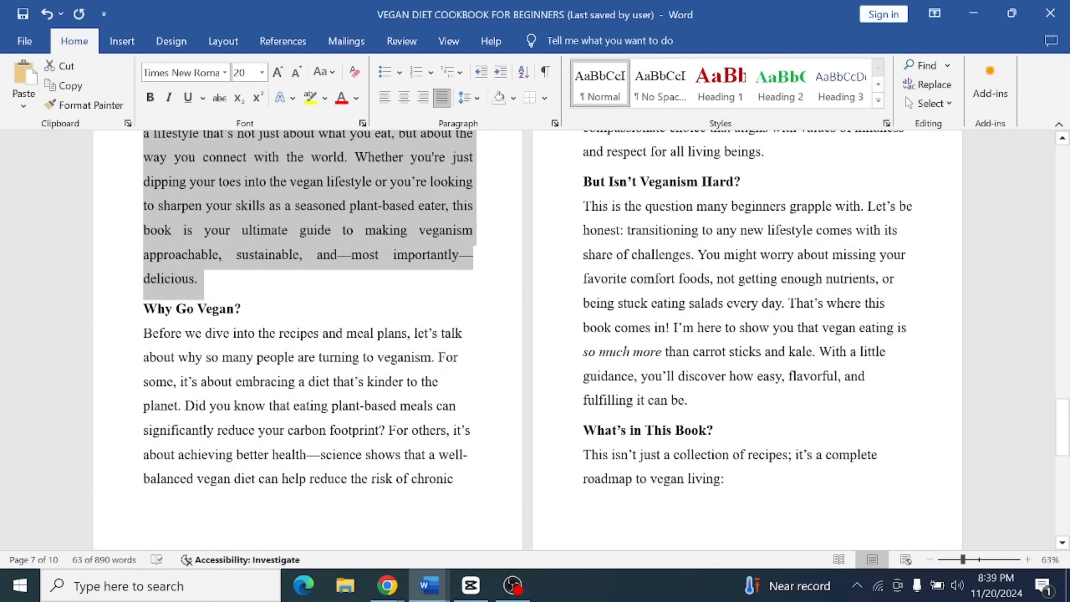
drag(456, 483, 144, 333)
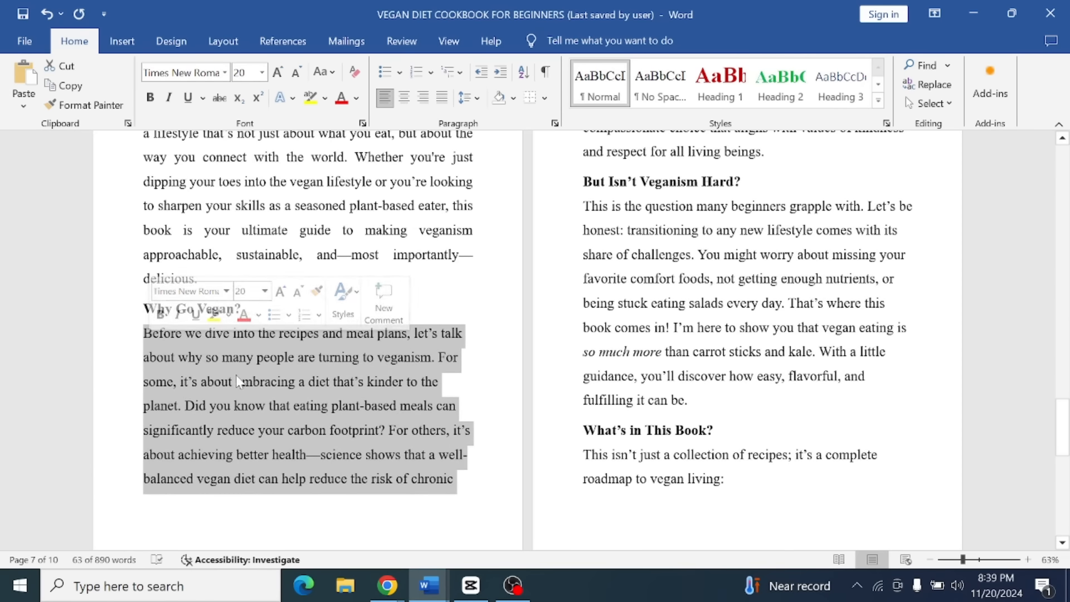
click(442, 98)
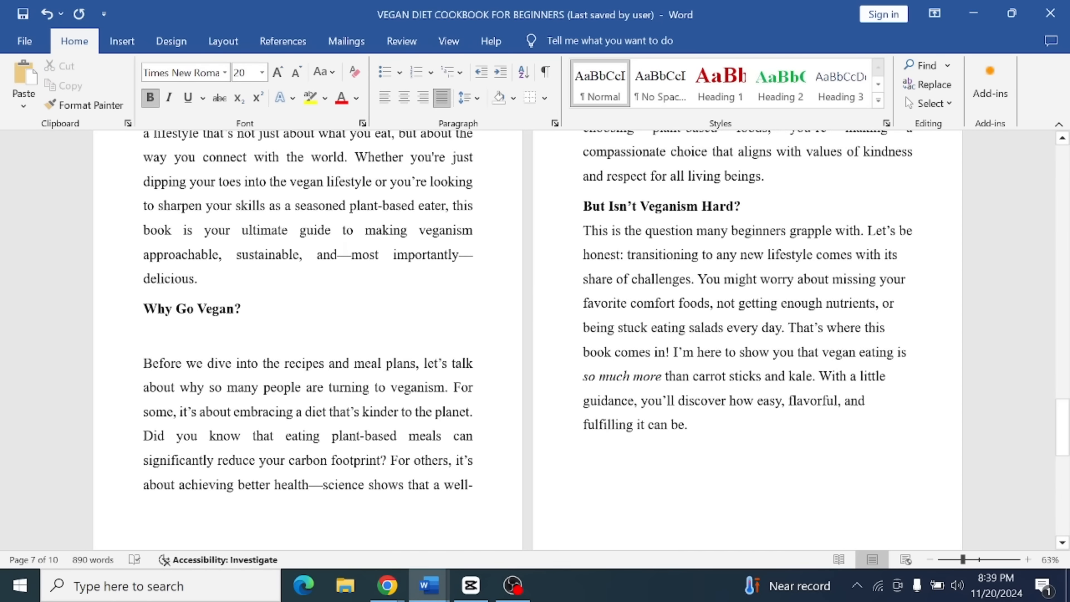
scroll(466, 334, up, 1)
scroll(466, 334, down, 2)
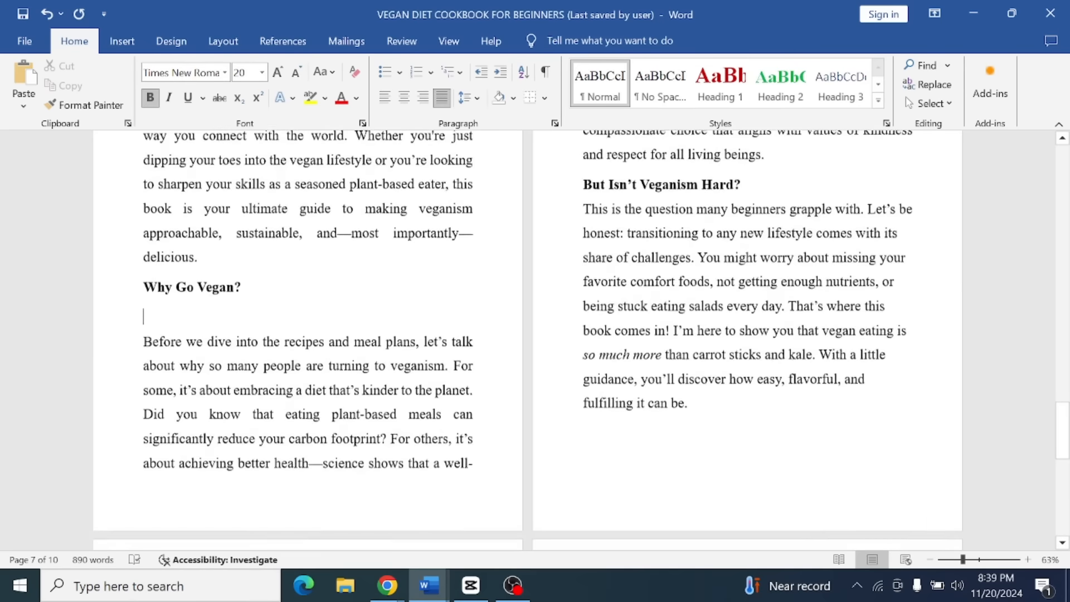
drag(687, 399, 583, 229)
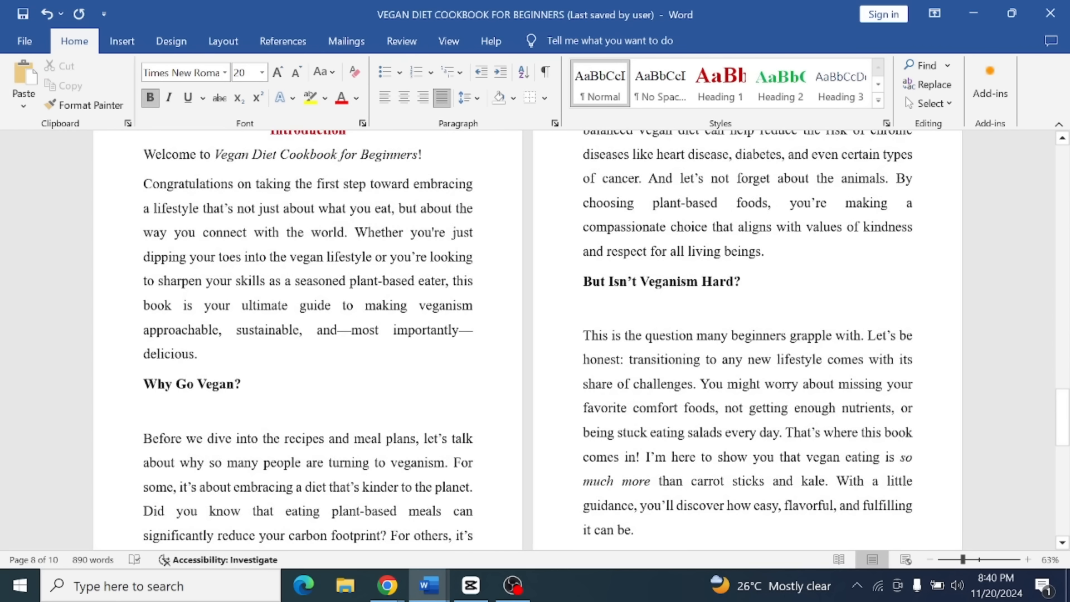
click(199, 355)
key(Return)
key(ctrl+z)
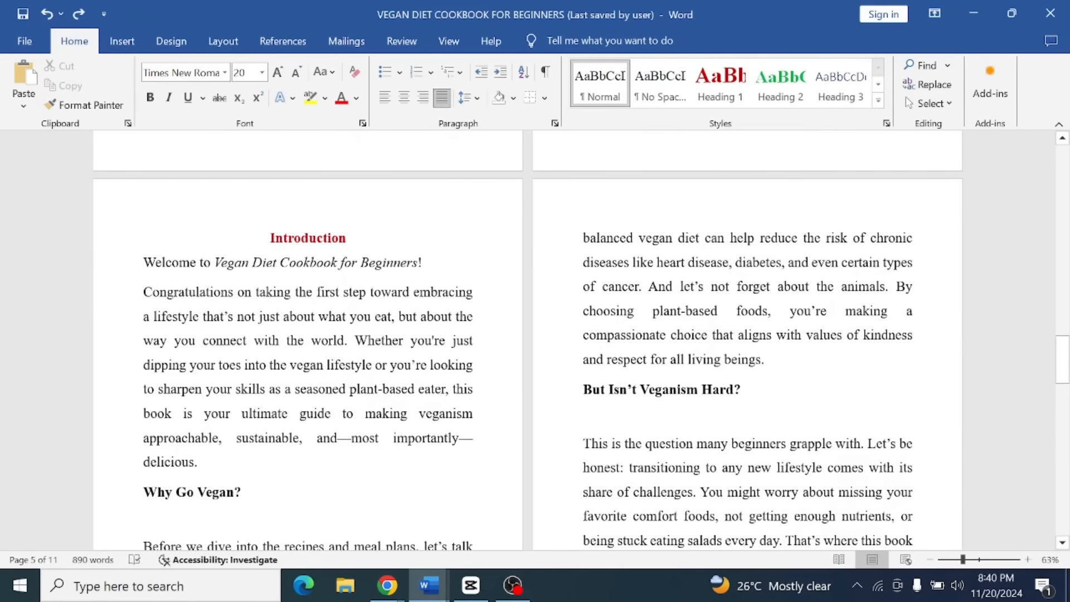
Add the title "CHAPTER ONE: HOW TO START AND STICK TO A VEGAN DIET" on the blank page after the Introduction.
scroll(528, 340, down, 2)
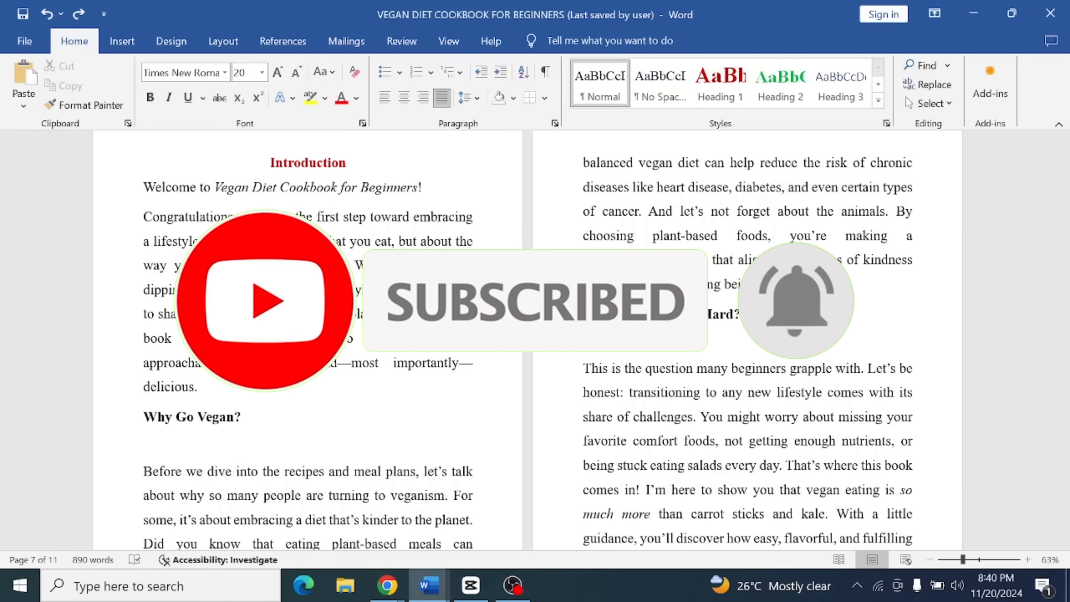
scroll(527, 340, down, 2)
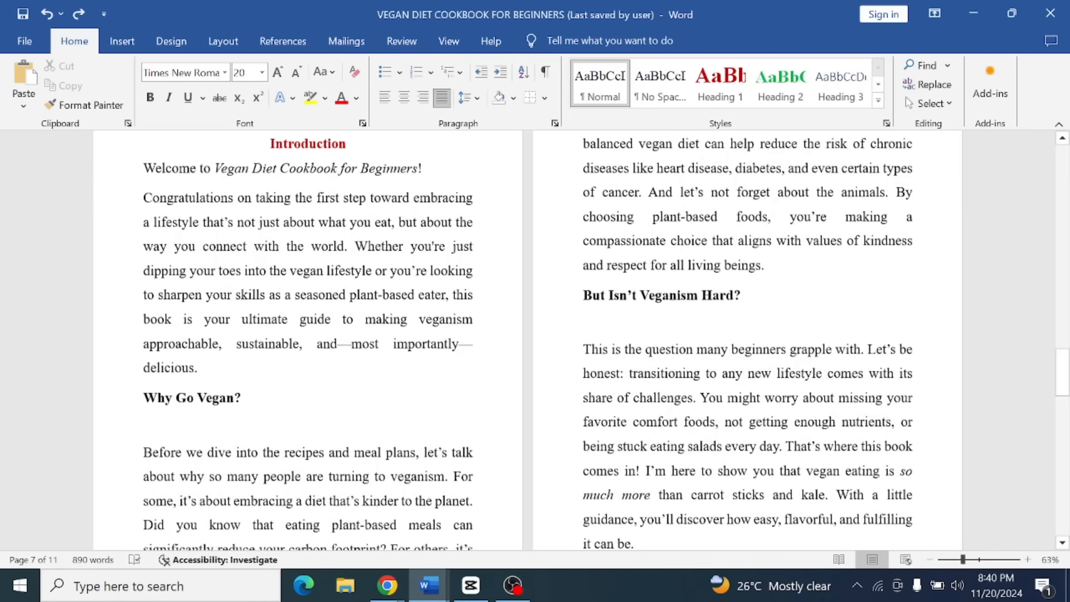
scroll(527, 340, down, 8)
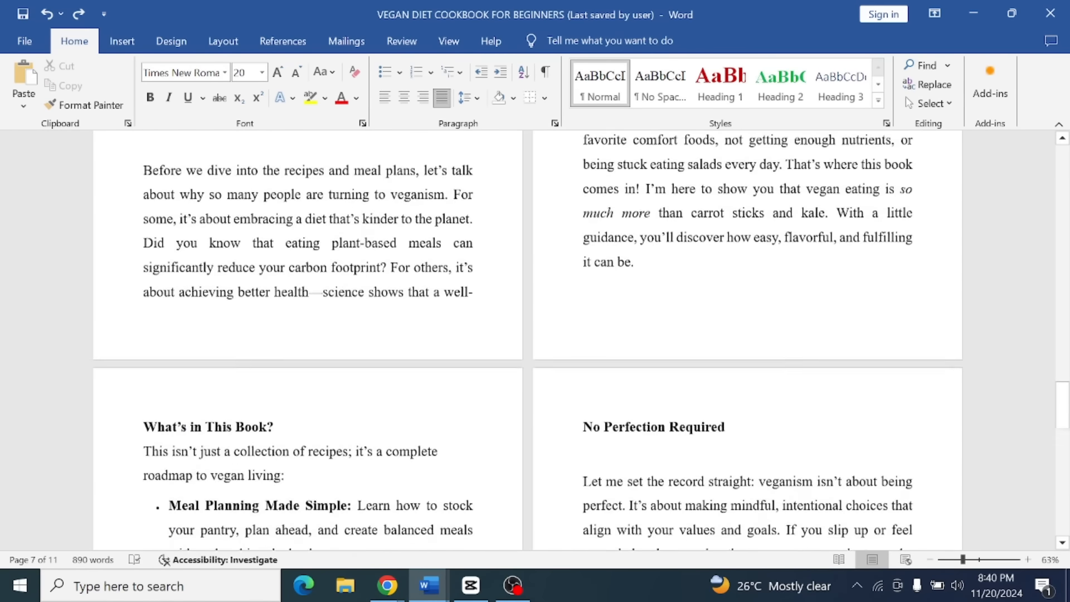
scroll(528, 340, down, 15)
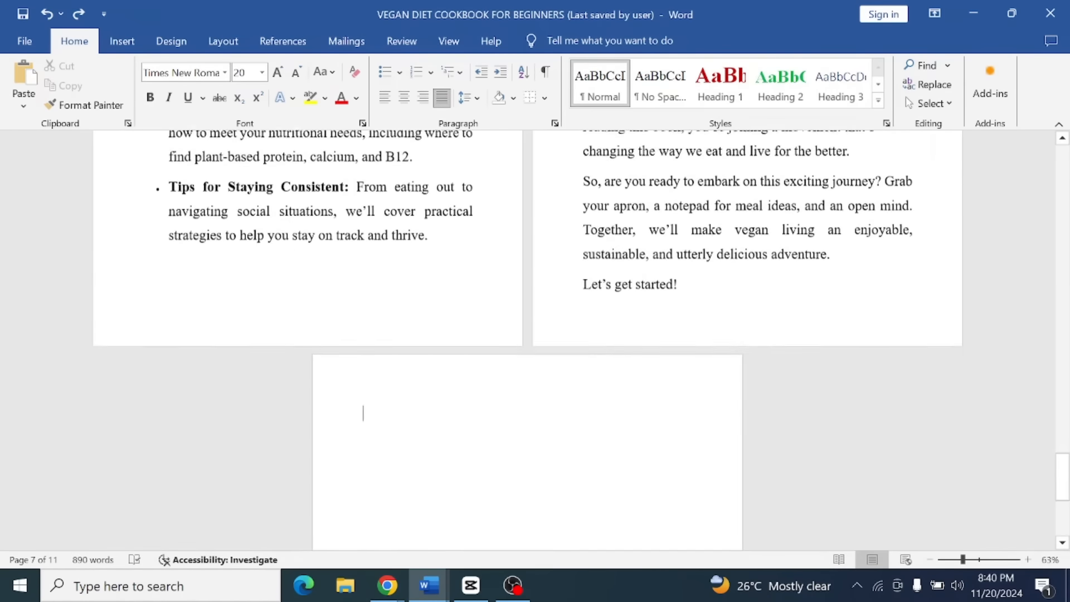
scroll(616, 325, down, 4)
scroll(617, 325, up, 3)
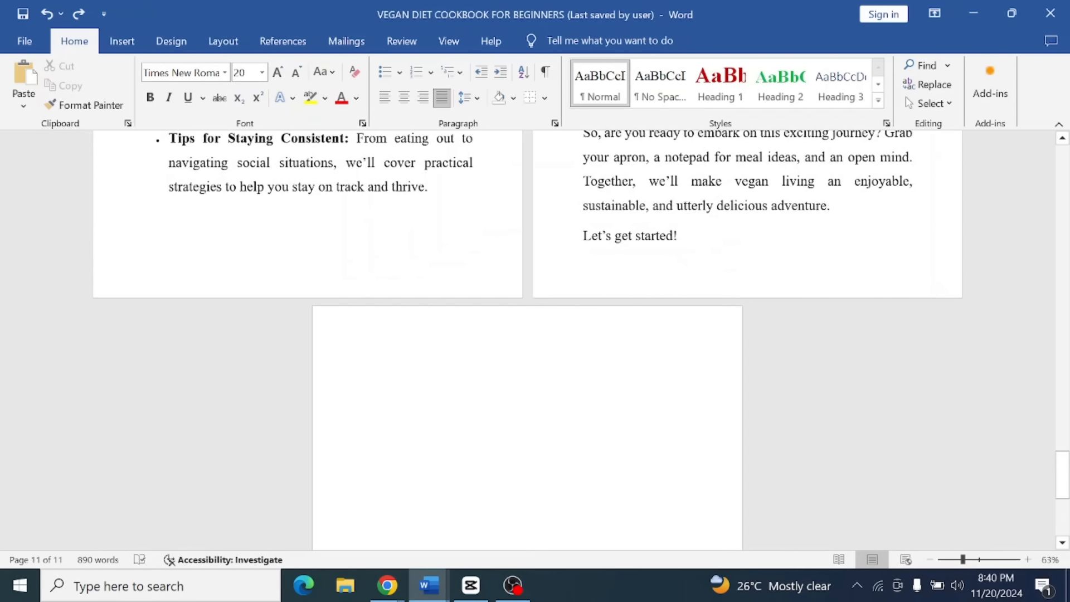
text(CHAPTER ONE:)
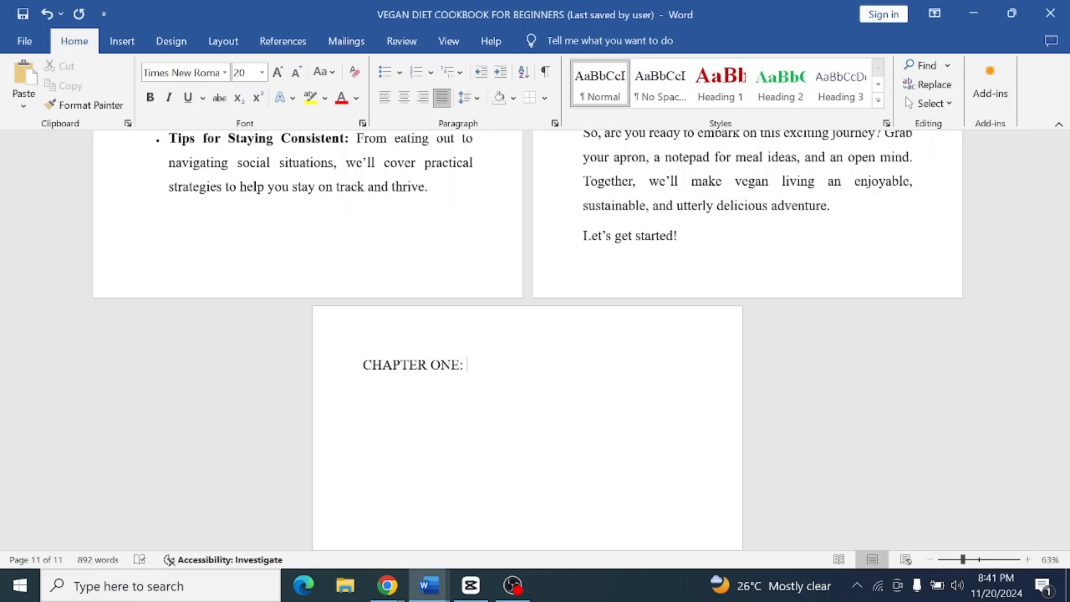
text(HOW TO START AND )
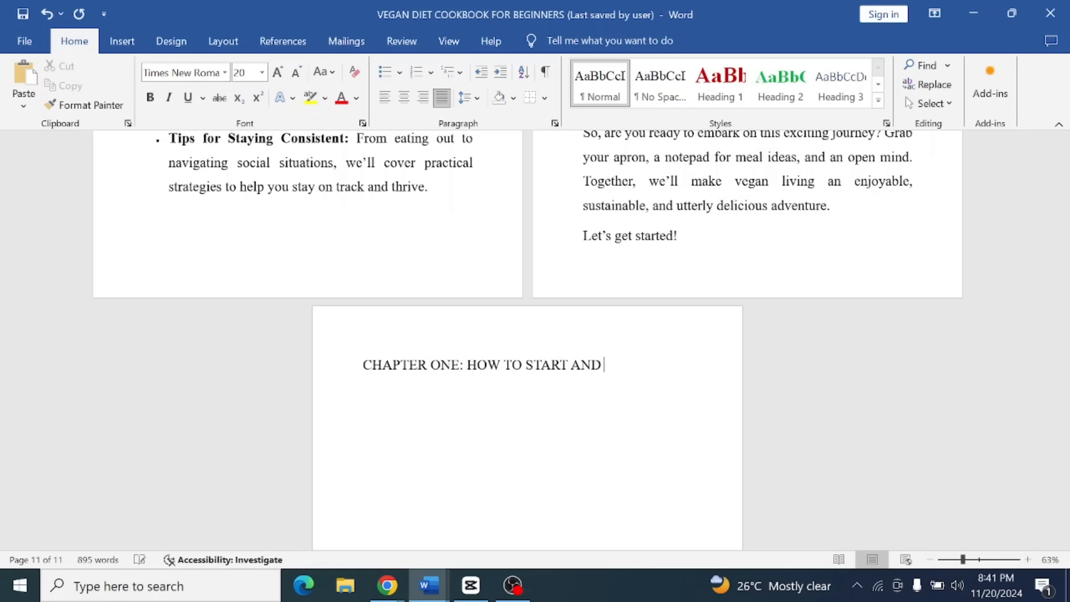
text(STICK TO A VEGAN DIET)
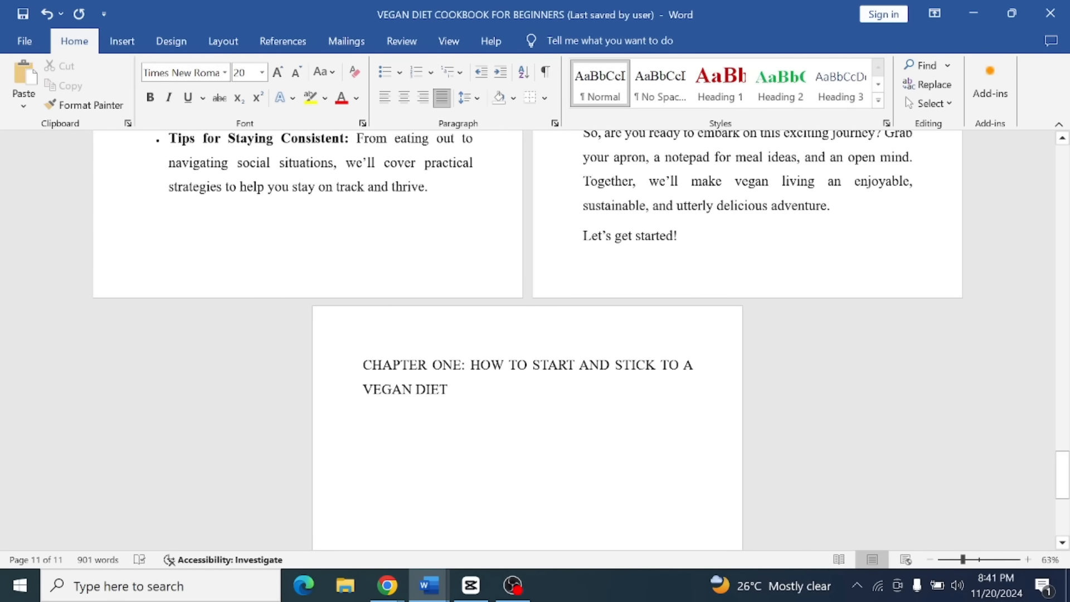
Apply the Heading 1 style to the Chapter One title and start a new paragraph below it.
triple_click(424, 393)
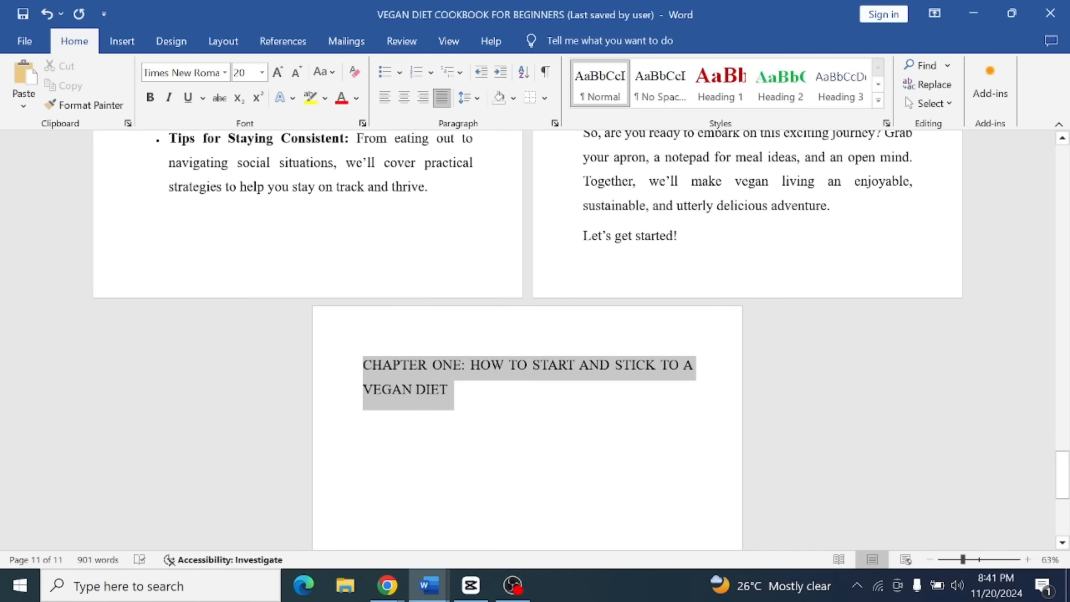
click(720, 83)
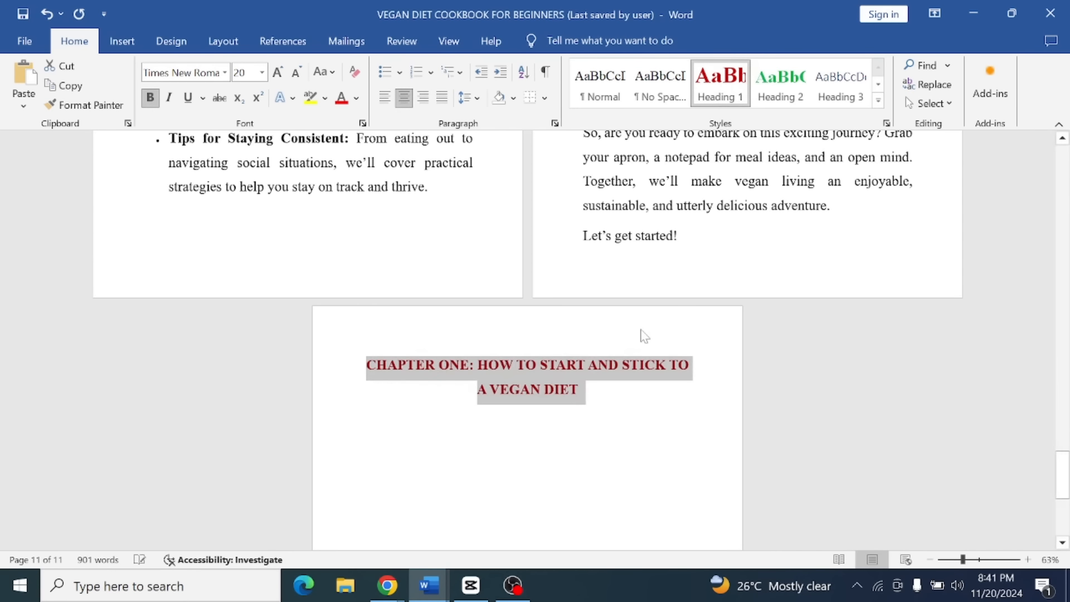
click(631, 365)
scroll(631, 365, down, 2)
click(617, 256)
key(Return)
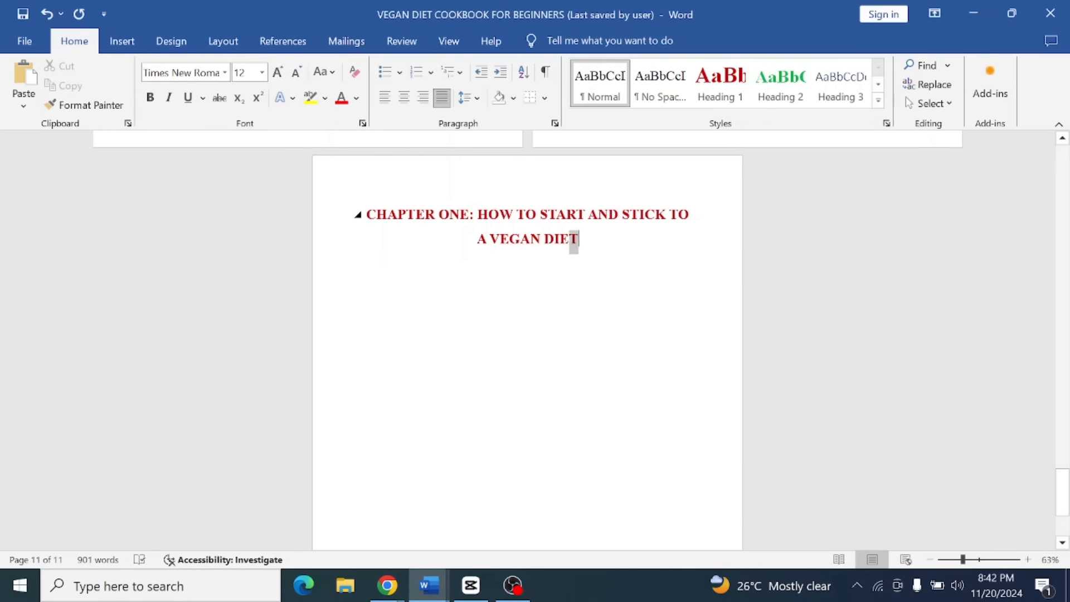
Copy "HOW TO START AND STICK TO A VEGAN DIET" from the Chapter One title and paste it into the ChatGPT message box.
drag(578, 240, 478, 214)
key(ctrl+c)
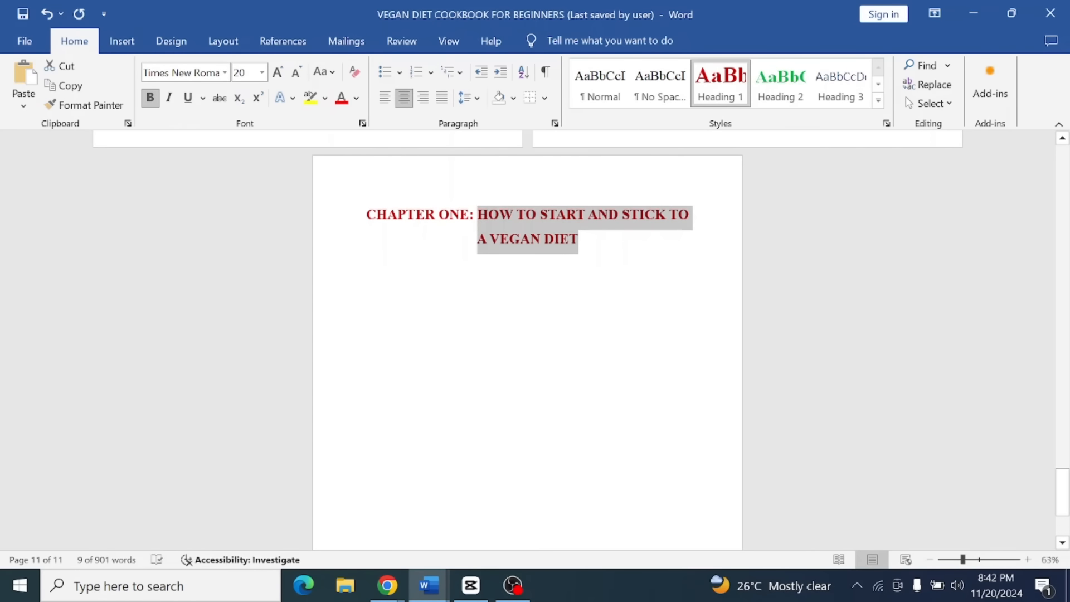
click(676, 338)
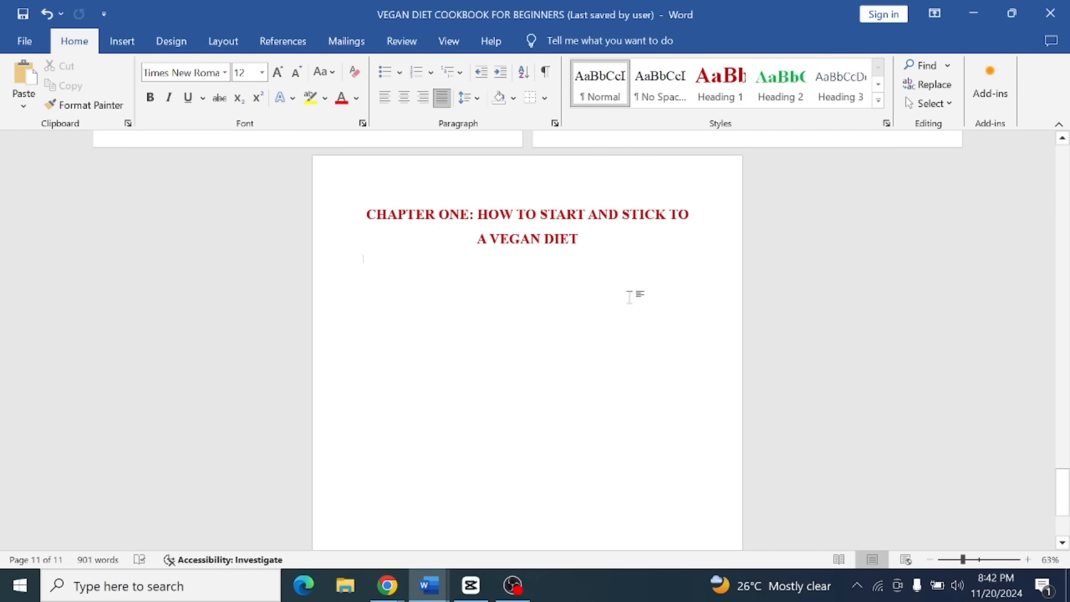
click(387, 584)
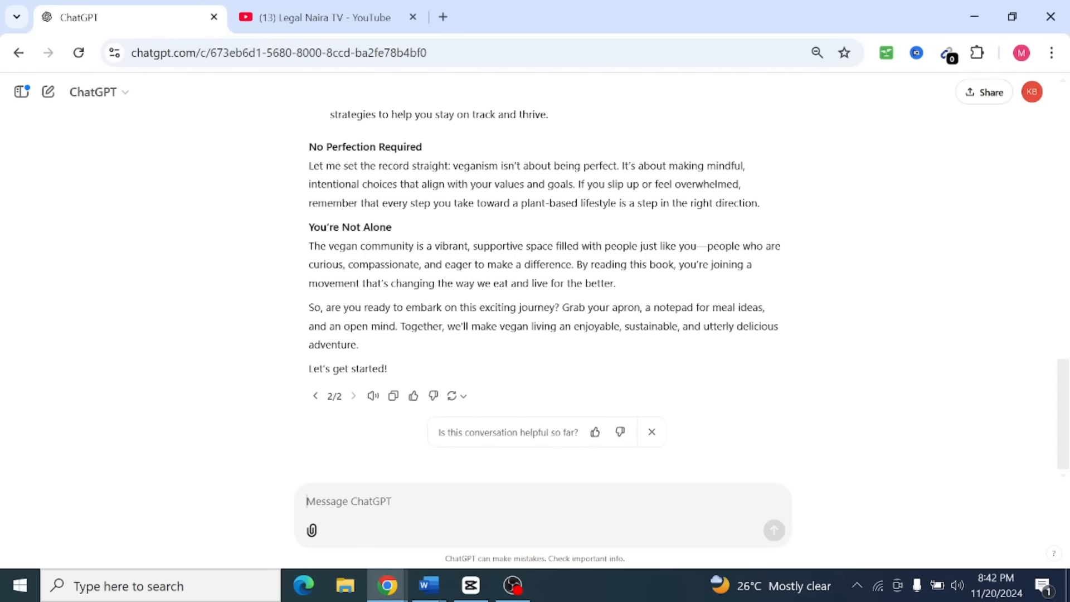
key(ctrl+v)
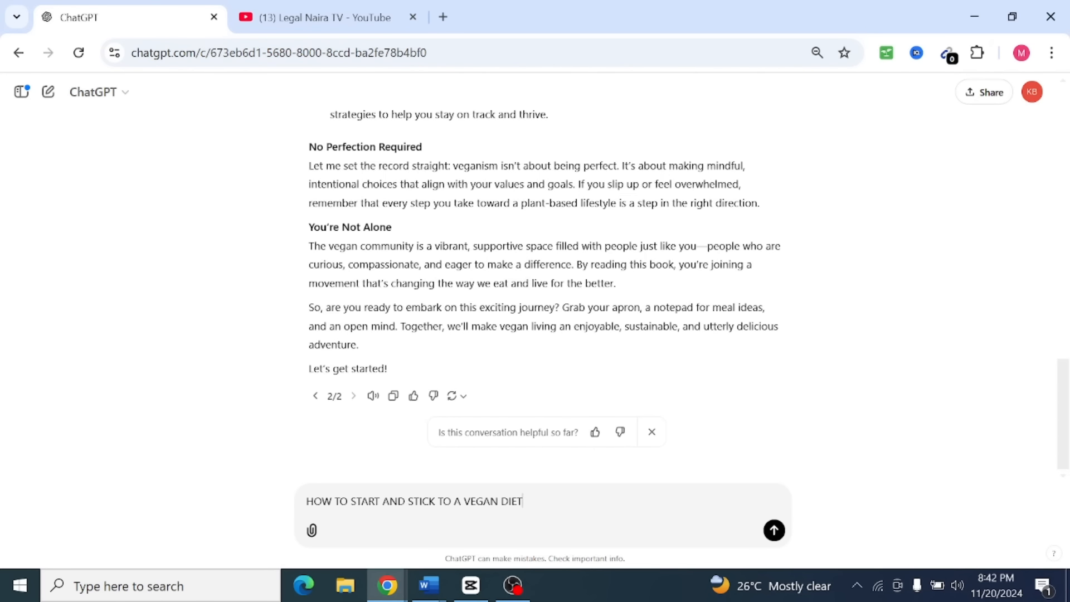
Ask ChatGPT to write comprehensive, conversational, humanized content for the chapter HOW TO START AND STICK TO A VEGAN DIET.
key(ctrl+a)
text(Write comprehensive and conversational content for this chapter, HOW TO START AND STICK TO A VEGAN DIET.)
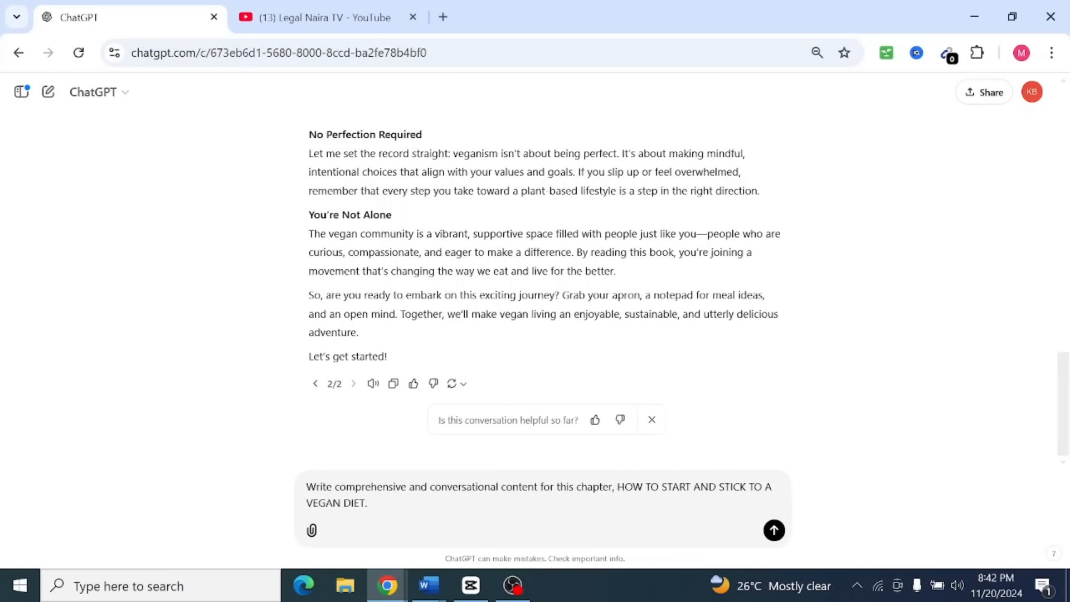
text(Make sure to humanize the content)
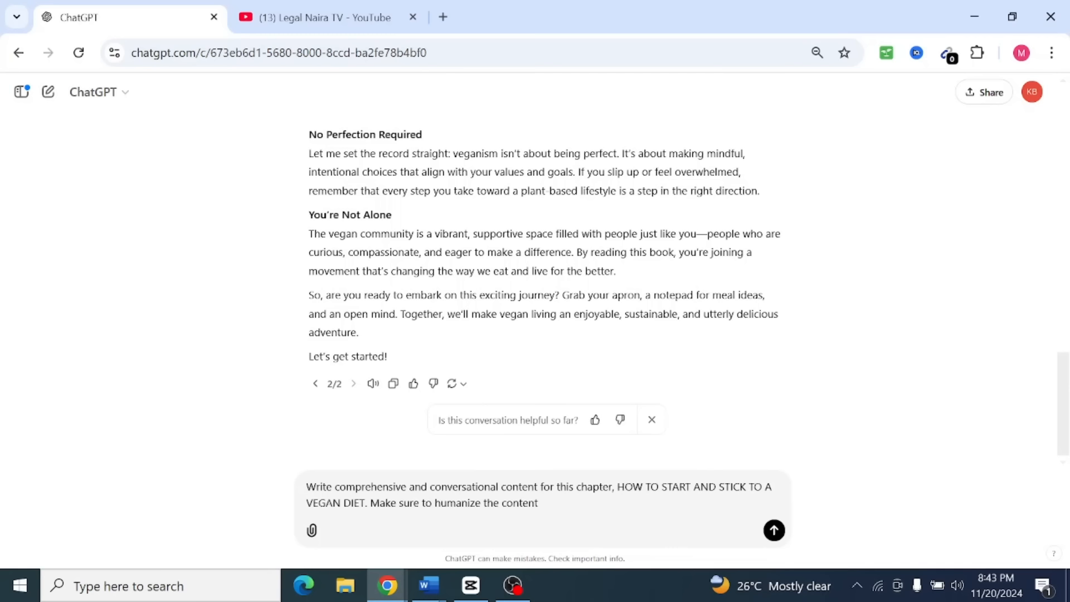
text(.)
key(Return)
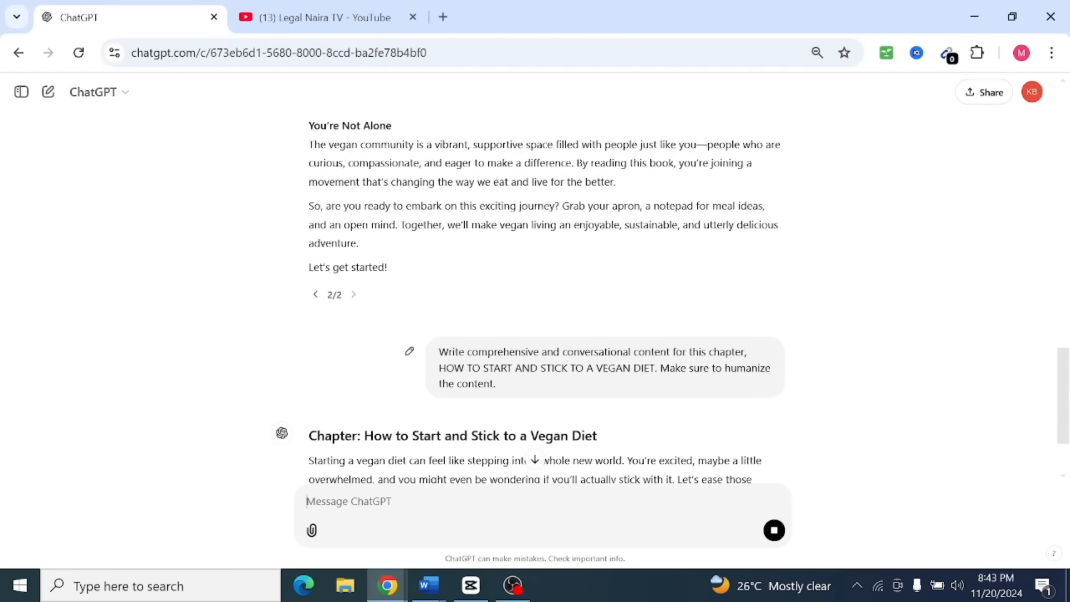
scroll(546, 368, down, 3)
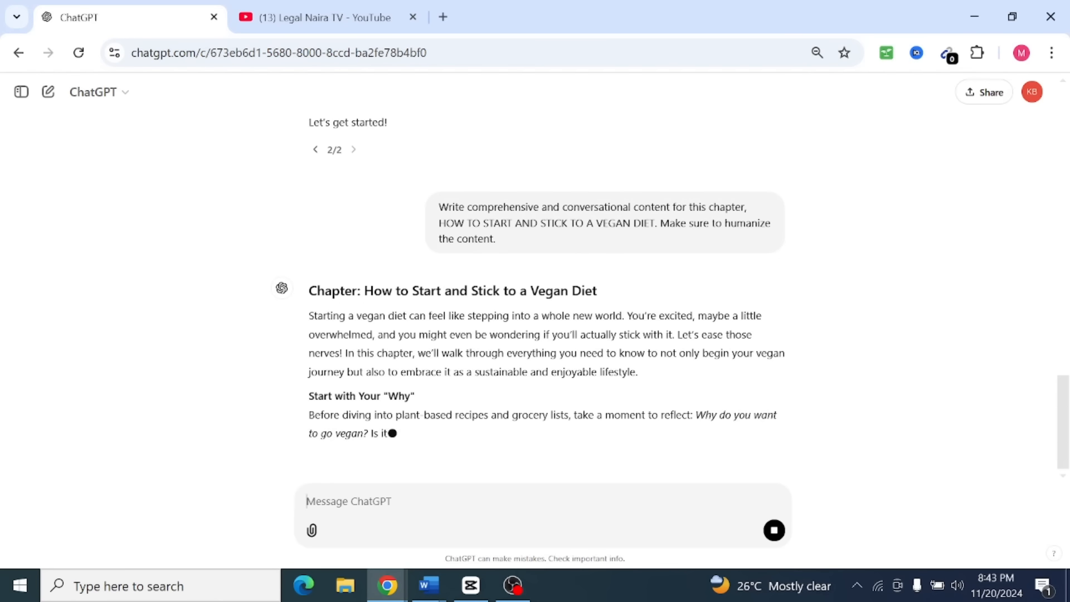
scroll(846, 301, up, 1)
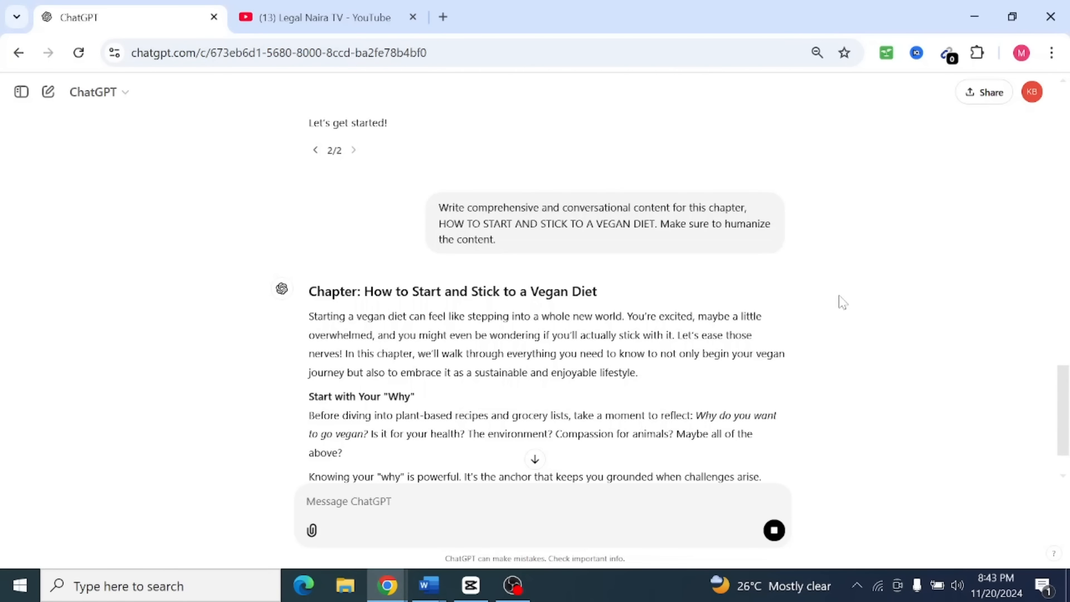
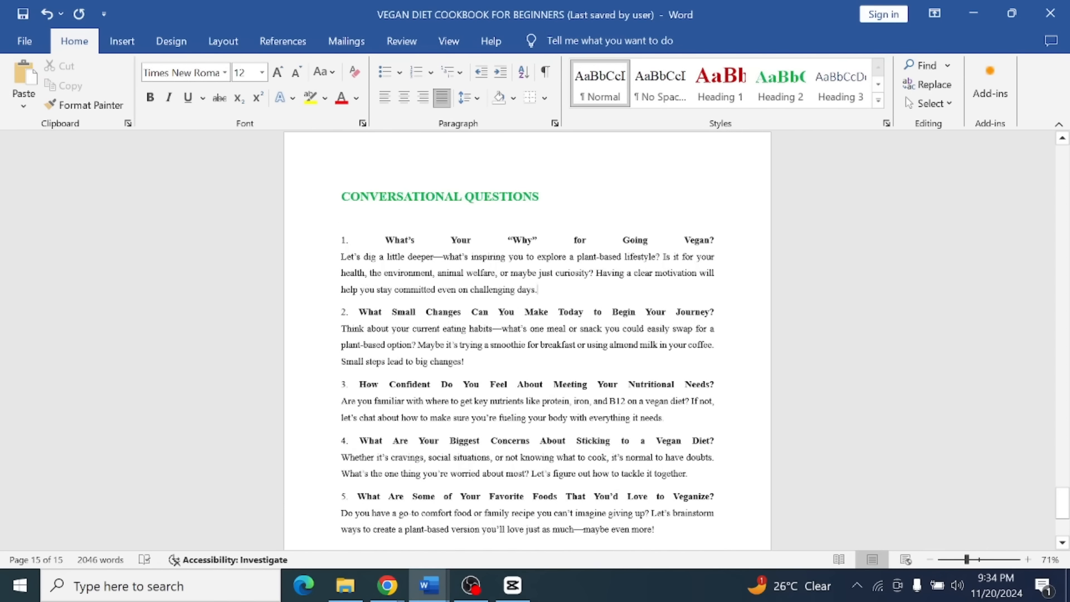
Add a blank line before question 2 and split the question 1 heading from its body text under CONVERSATIONAL QUESTIONS.
key(Return)
key(BackSpace)
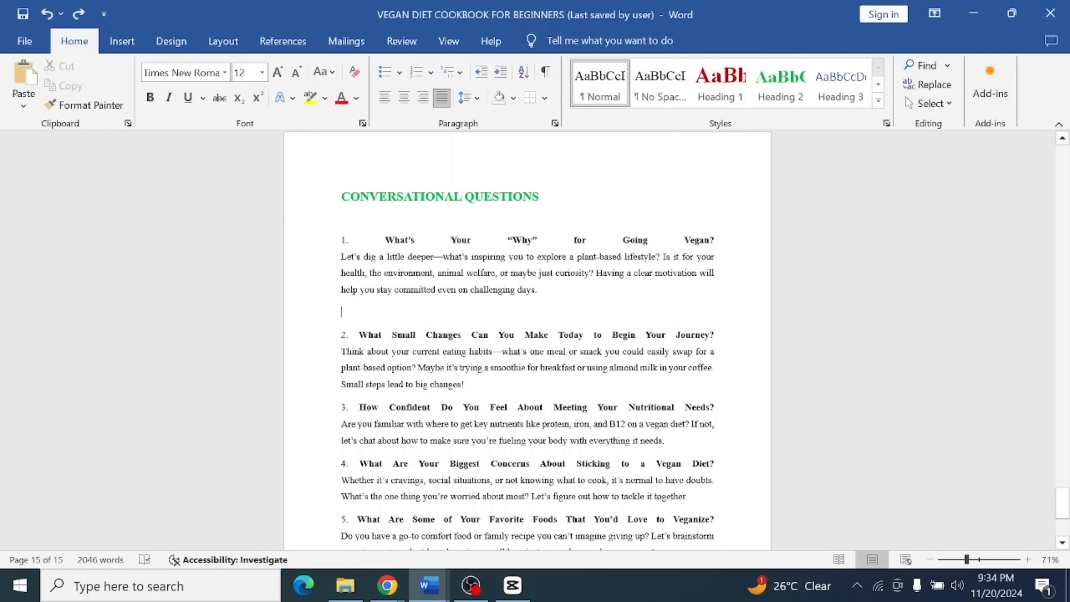
key(Return)
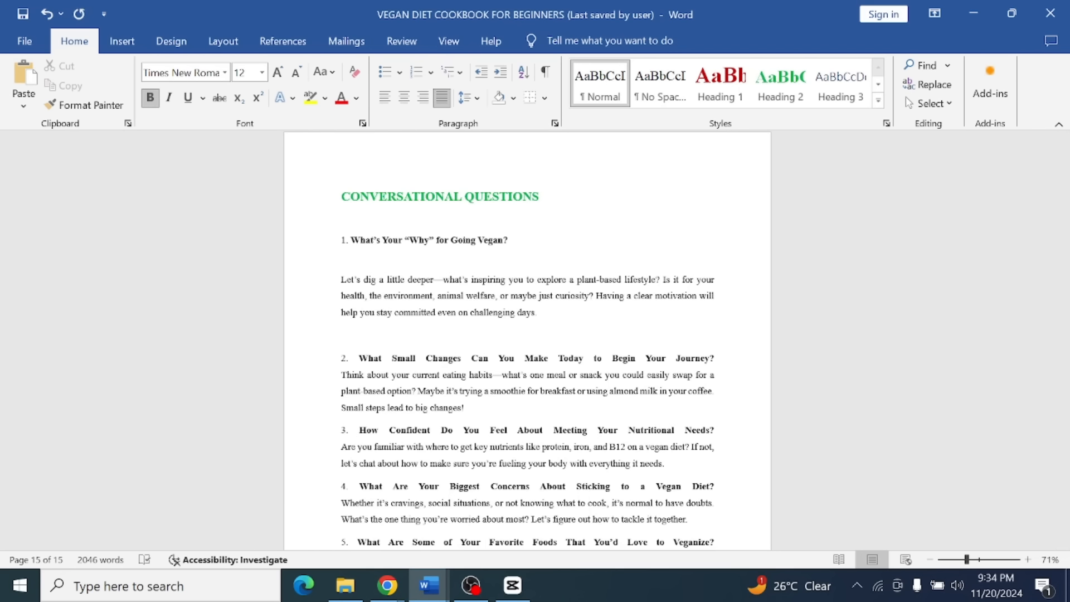
Add five full-width underscore writing lines below "What's Your 'Why' for Going Vegan?" and select them for copying.
text(______________________________________________________________________________________________________________)
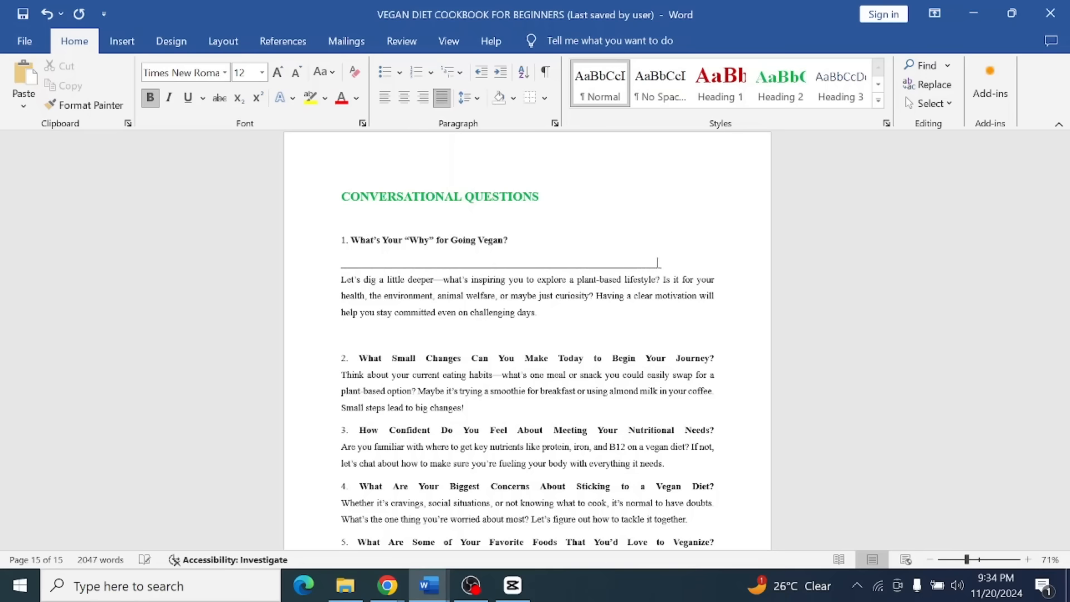
key(Return)
text(__________________________________________________________________________)
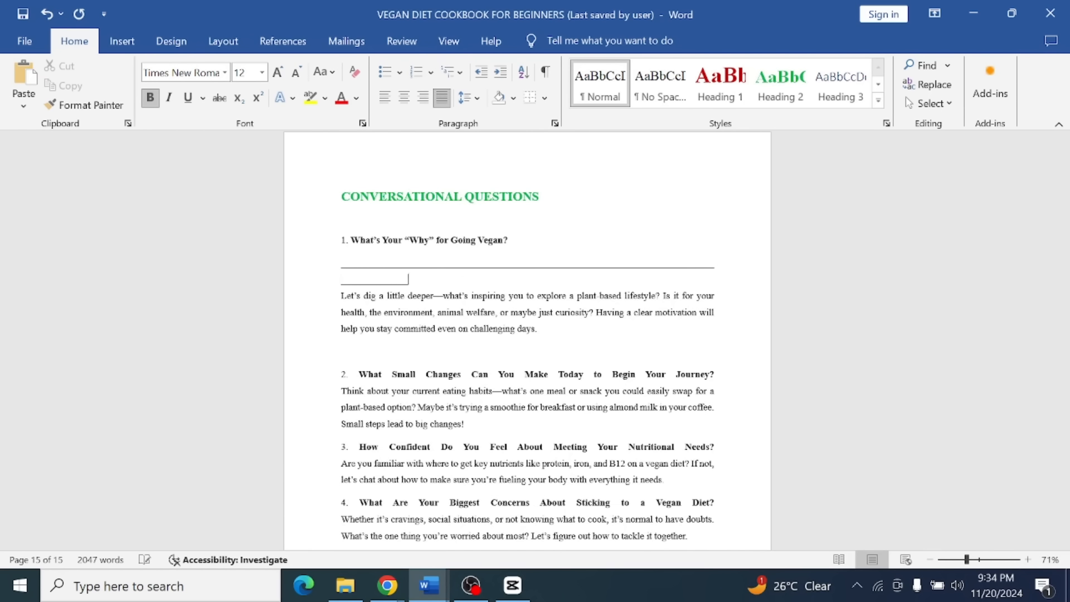
text(________________________________________________________________________)
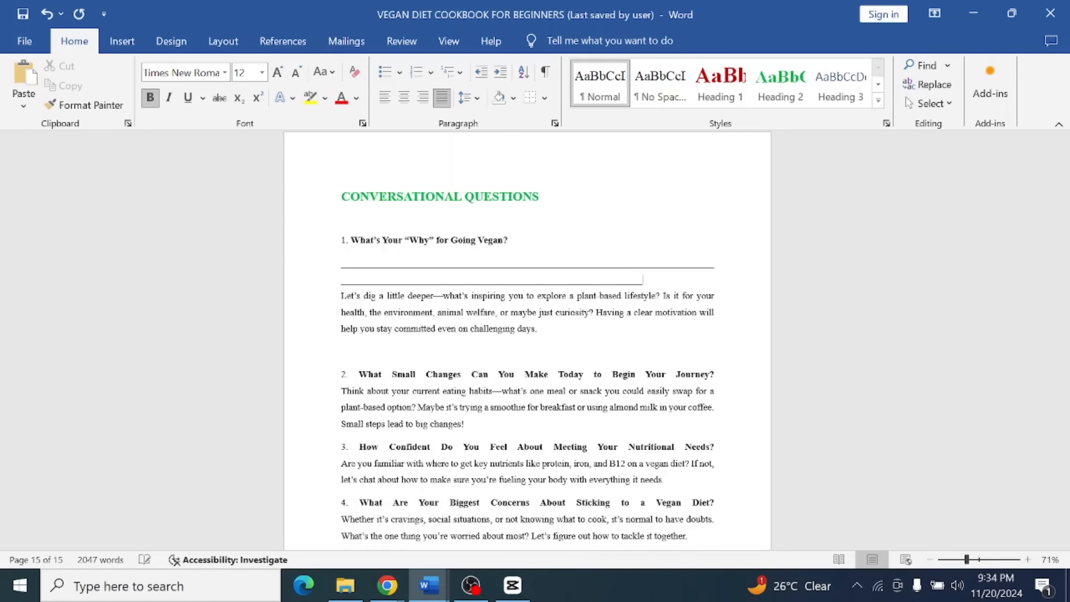
text(________________________________________________________________________)
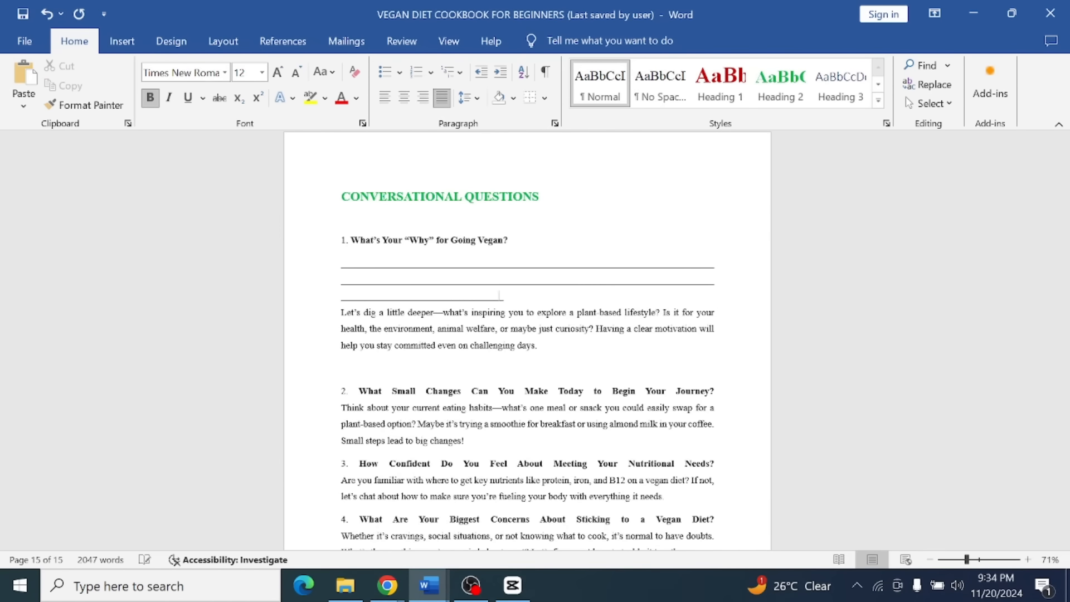
text(________________________________________________________________________)
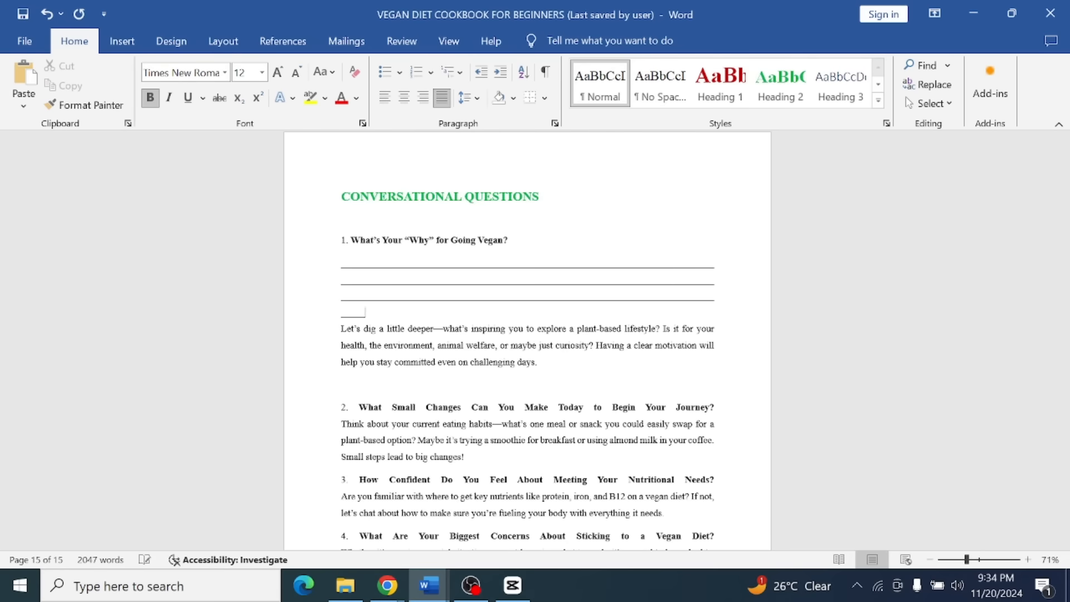
text(__________________________________________________)
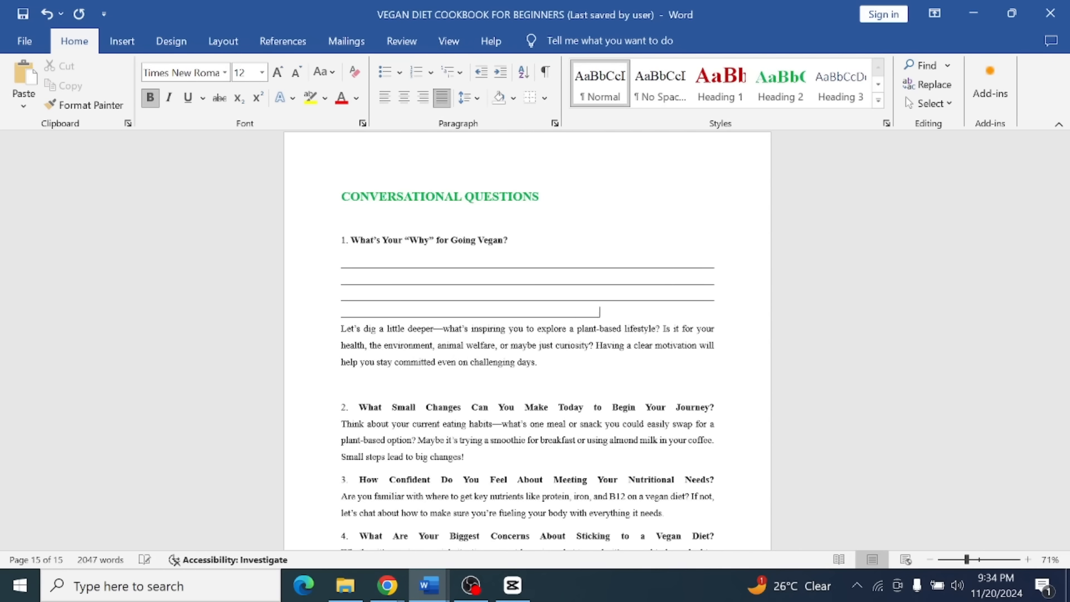
text(________________________________)
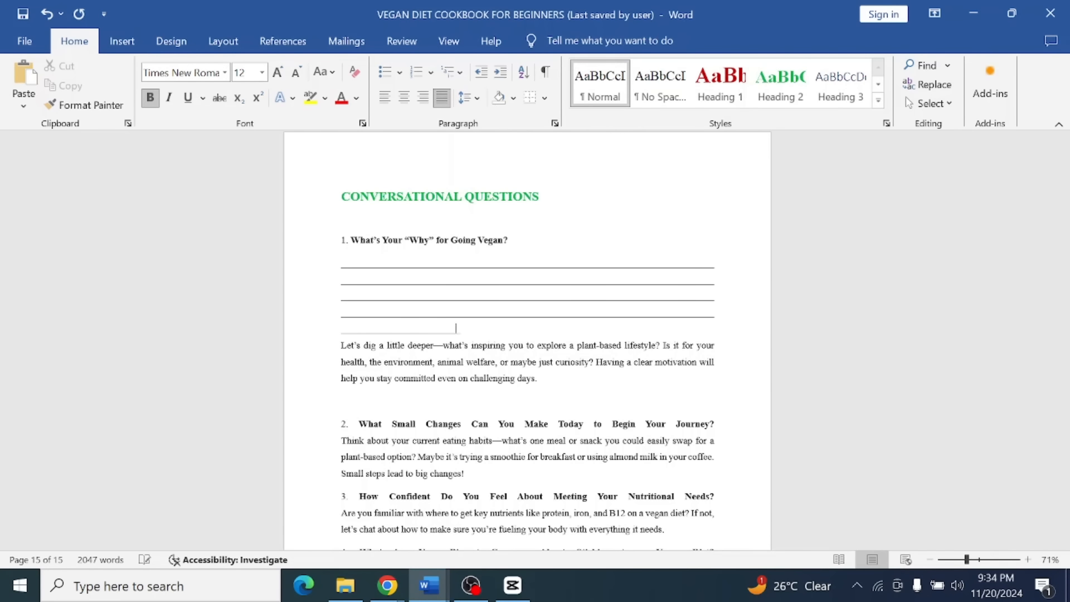
text(_________________________________________________________)
drag(582, 331, 308, 277)
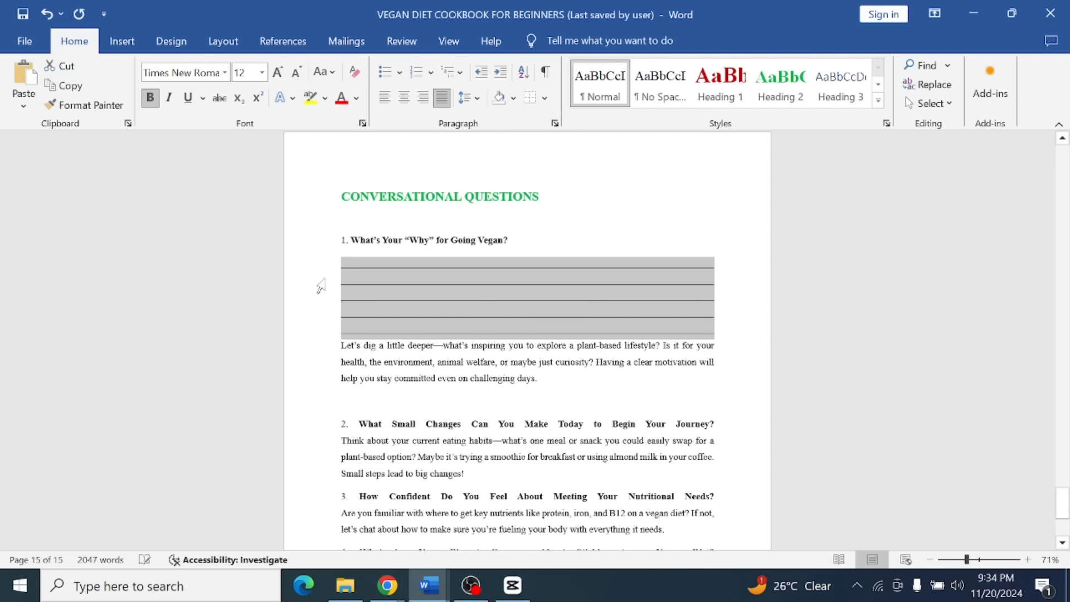
Paste the five writing lines between question 2, "What Small Changes Can You Make Today to Begin Your Journey?", and its body text.
click(446, 410)
scroll(443, 414, down, 2)
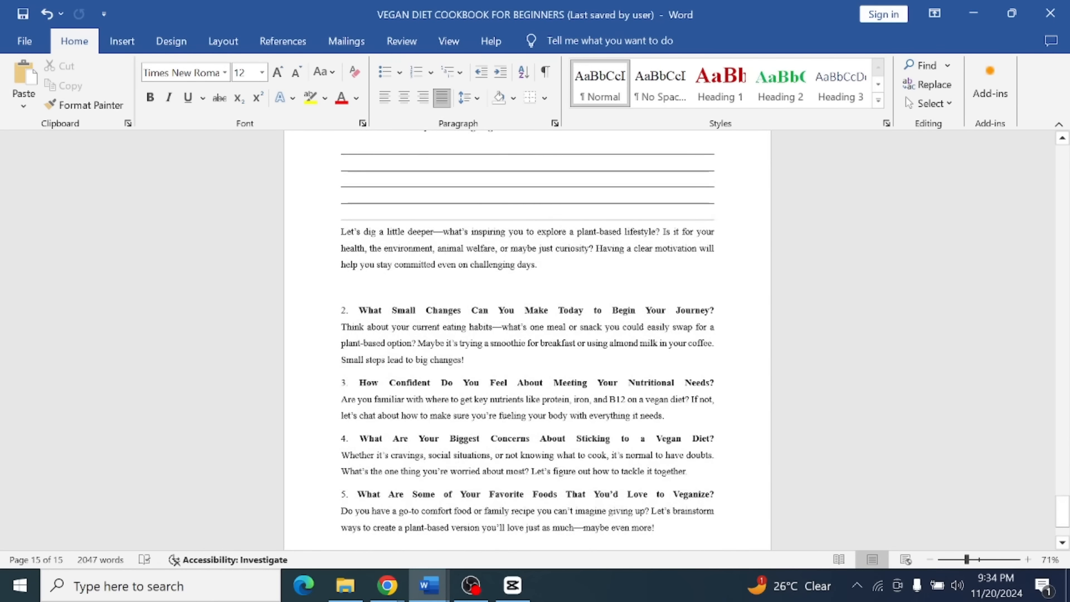
drag(538, 265, 341, 233)
click(466, 360)
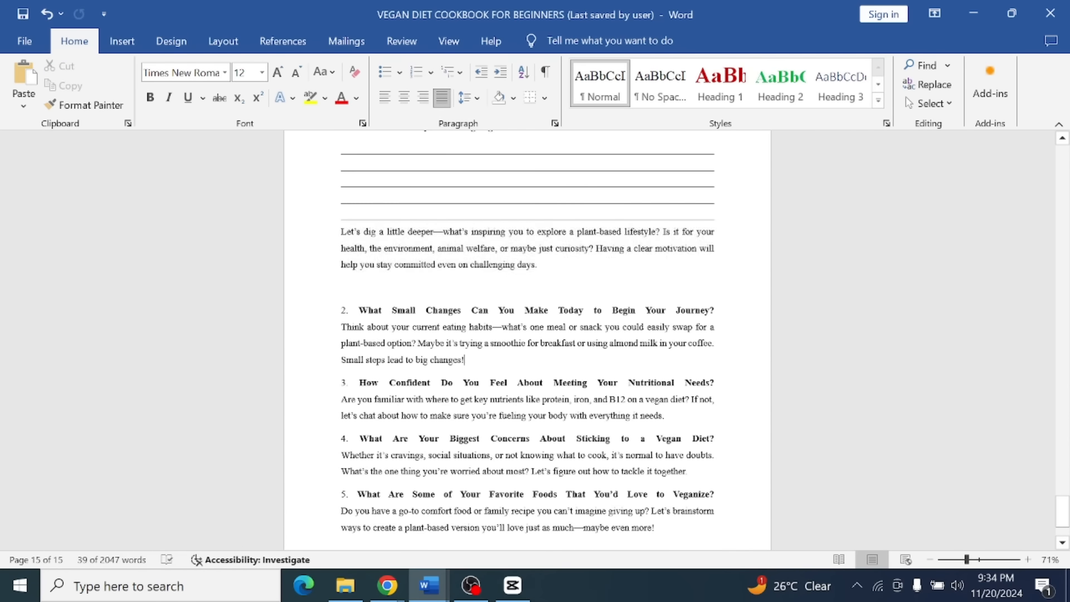
scroll(527, 340, down, 1)
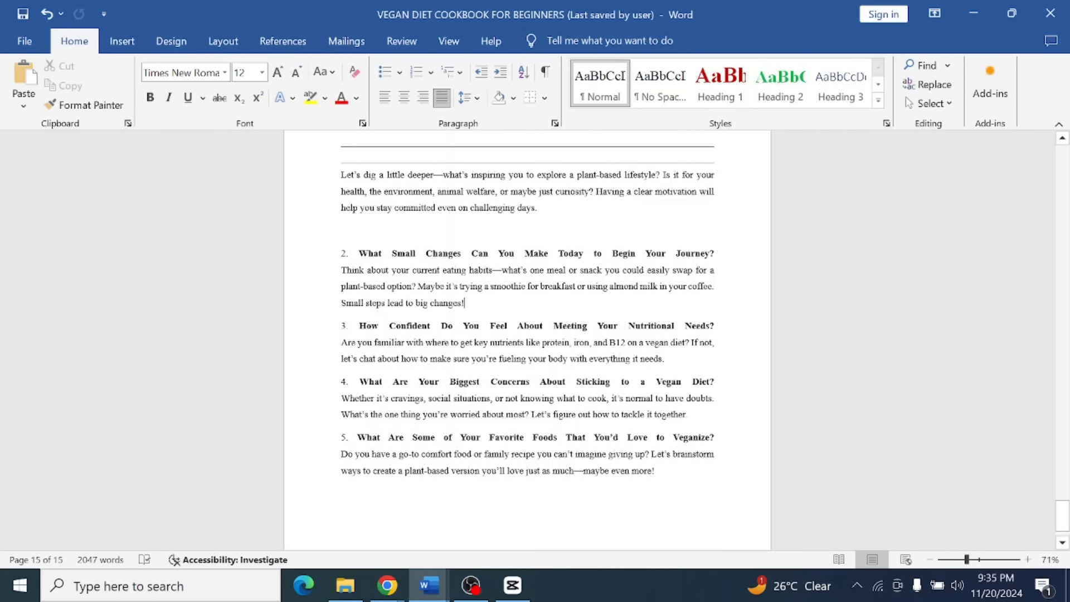
click(715, 255)
key(Return)
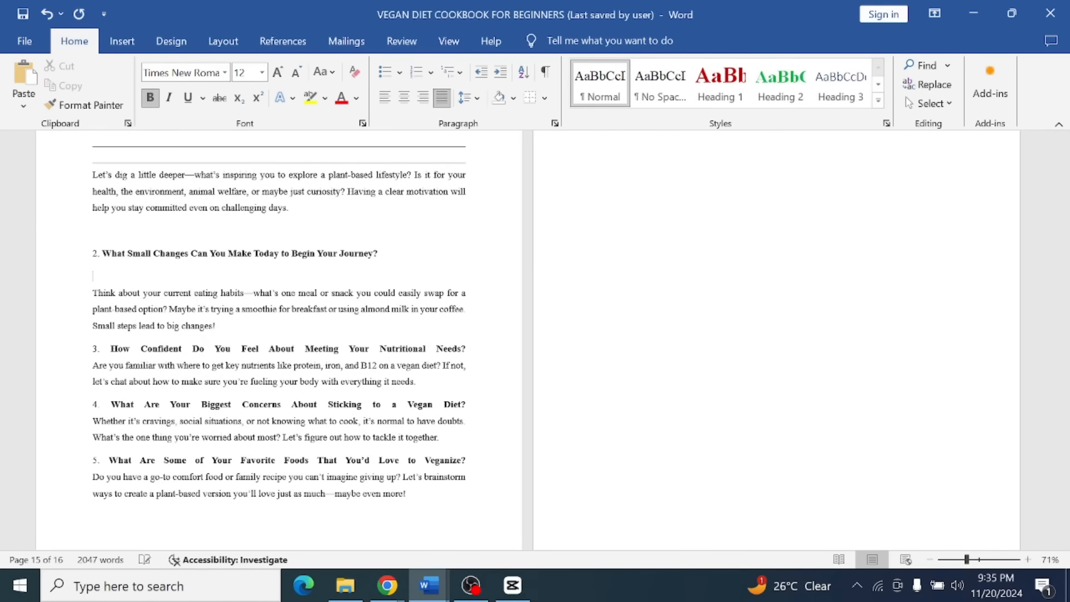
key(ctrl+v)
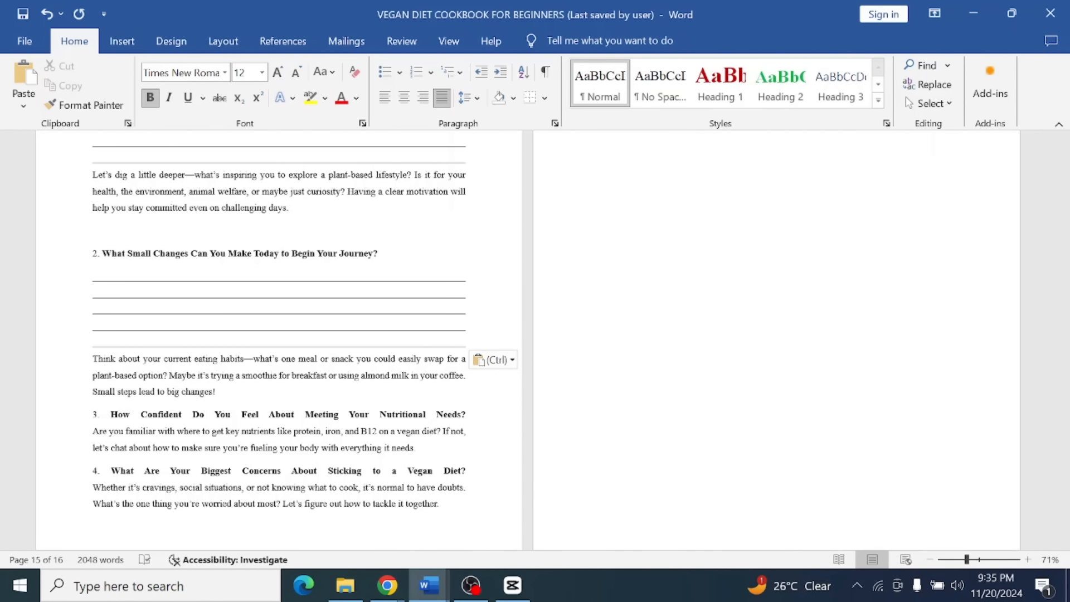
Paste the five writing lines below question 3, "How Confident Do You Feel About Meeting Your Nutritional Needs?".
scroll(734, 356, down, 1)
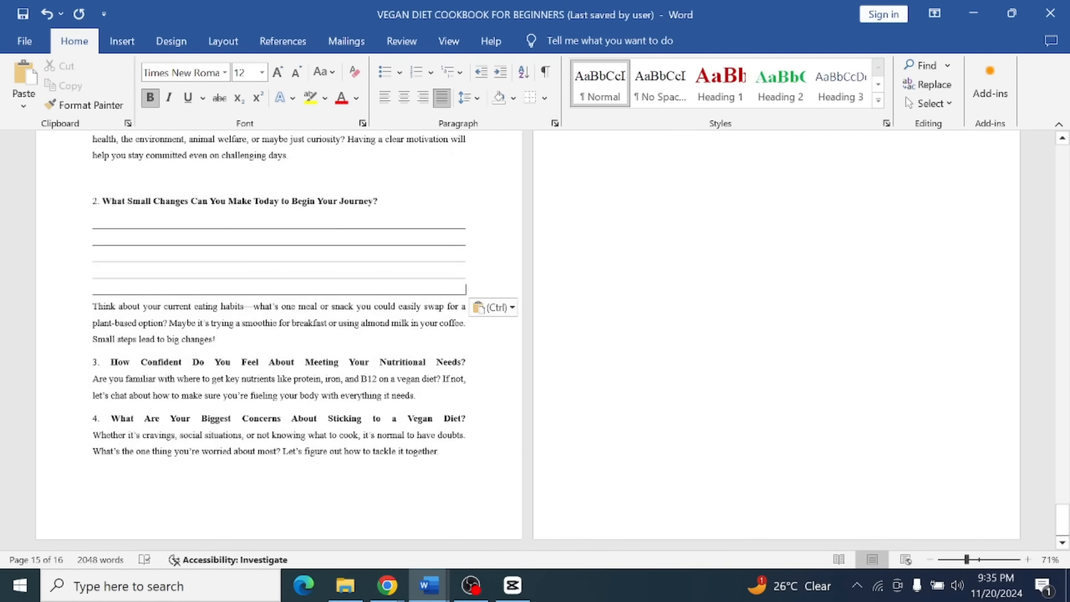
click(733, 356)
scroll(733, 356, up, 2)
scroll(789, 365, down, 3)
drag(217, 339, 93, 307)
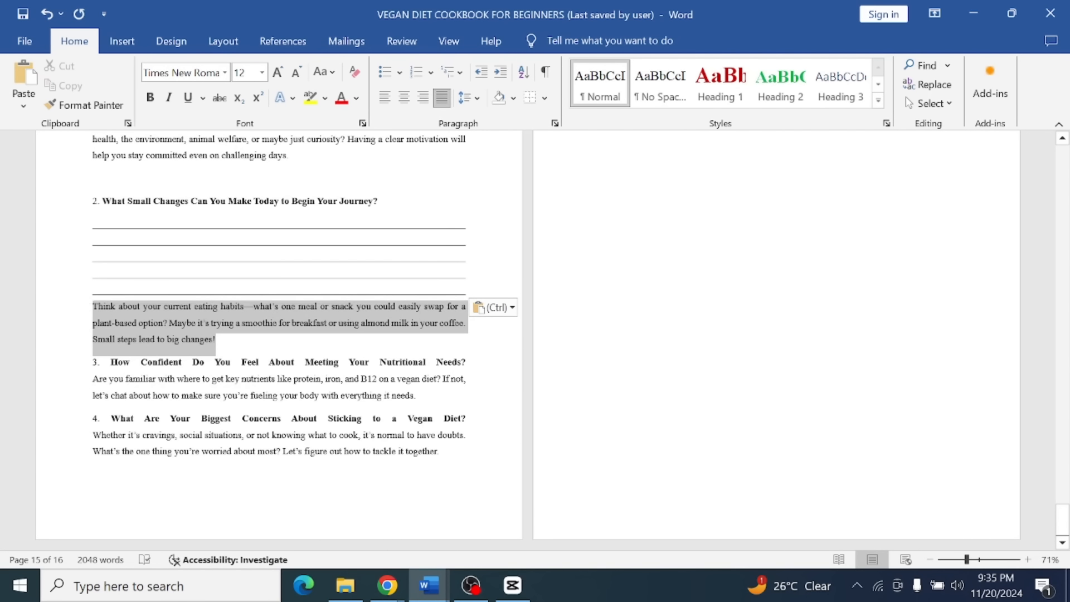
click(217, 339)
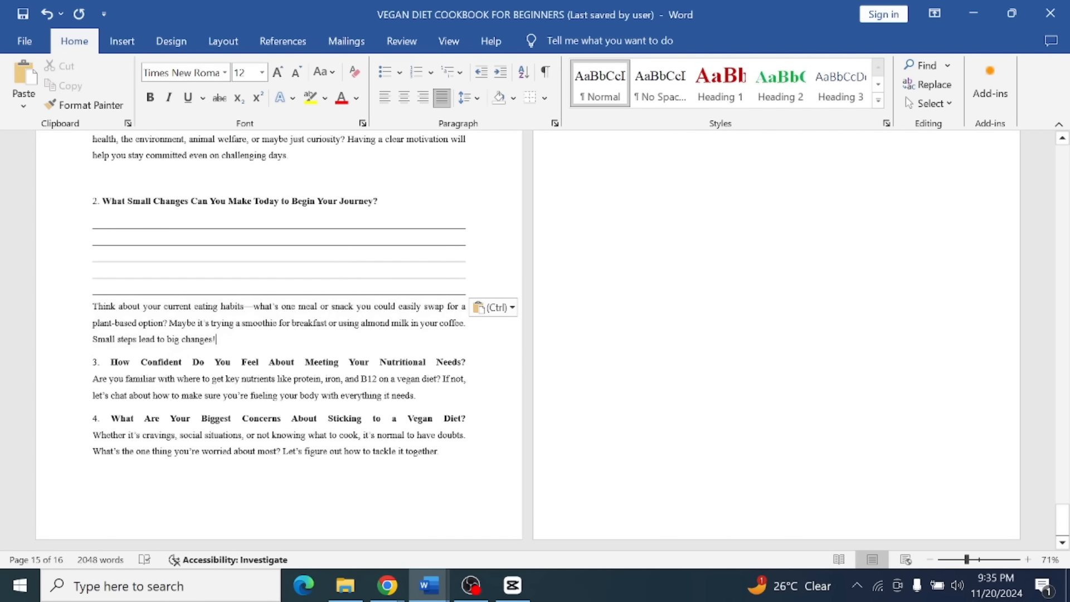
click(467, 363)
key(ctrl+v)
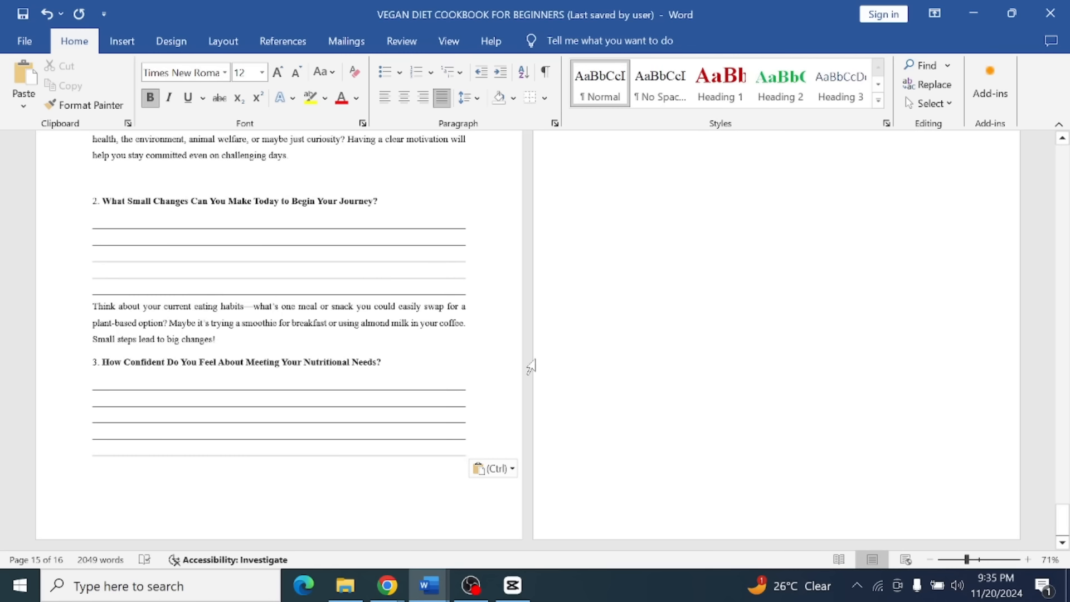
Paste the five writing lines below question 4 about biggest concerns and question 5 about favorite foods to veganize.
scroll(530, 367, up, 3)
scroll(553, 341, up, 1)
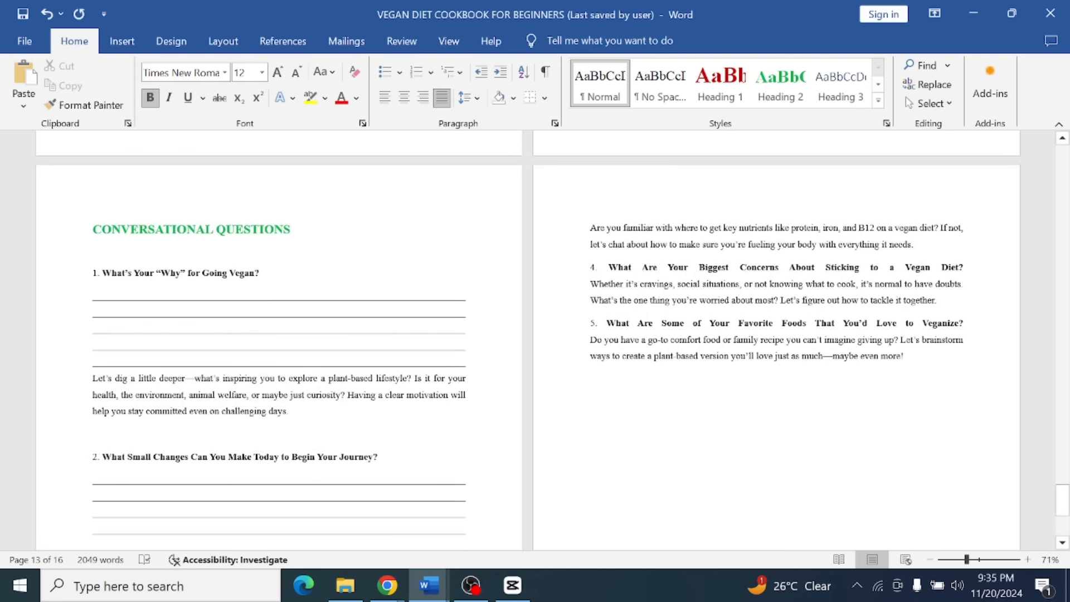
key(ctrl+v)
scroll(553, 340, down, 1)
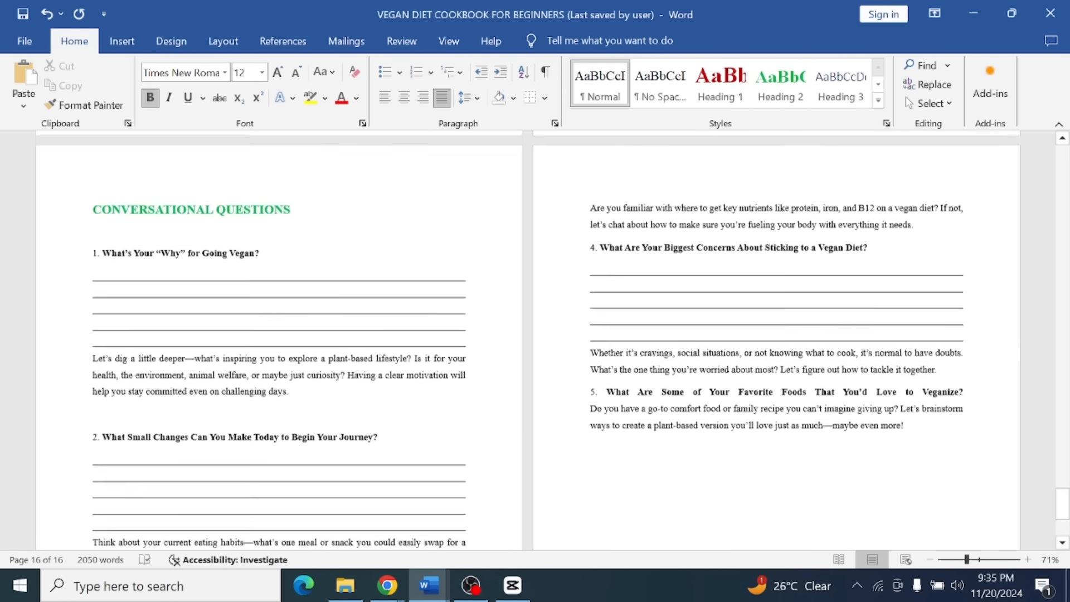
key(Return)
key(ctrl+v)
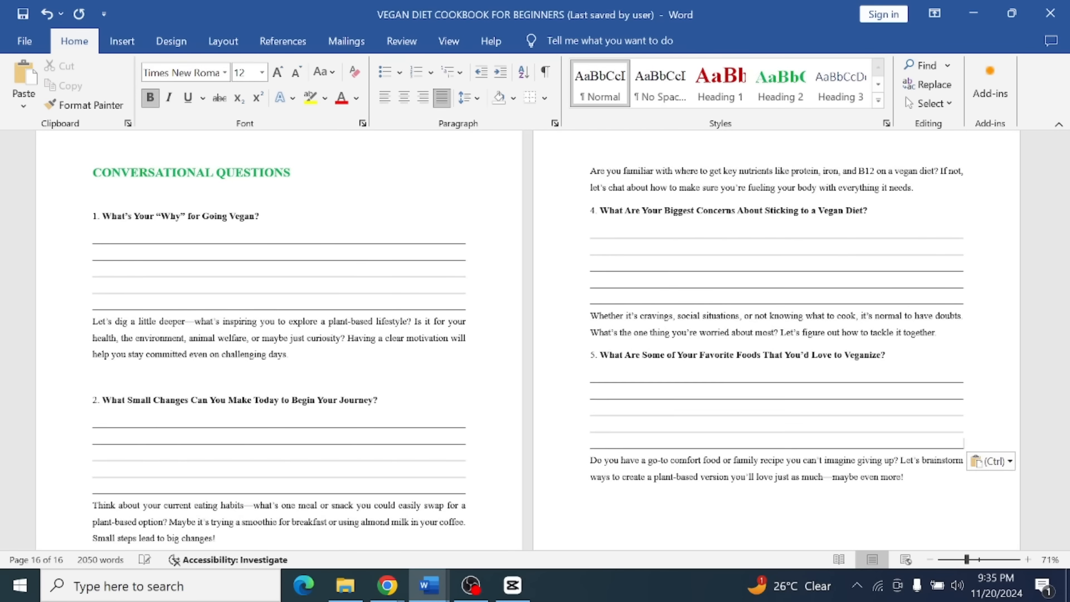
Add the bold question "Have you ever tried sticking to a vegan diet plan before?" with Yes/No blanks, "If yes, how was the experience?" and five writing lines.
scroll(554, 341, down, 2)
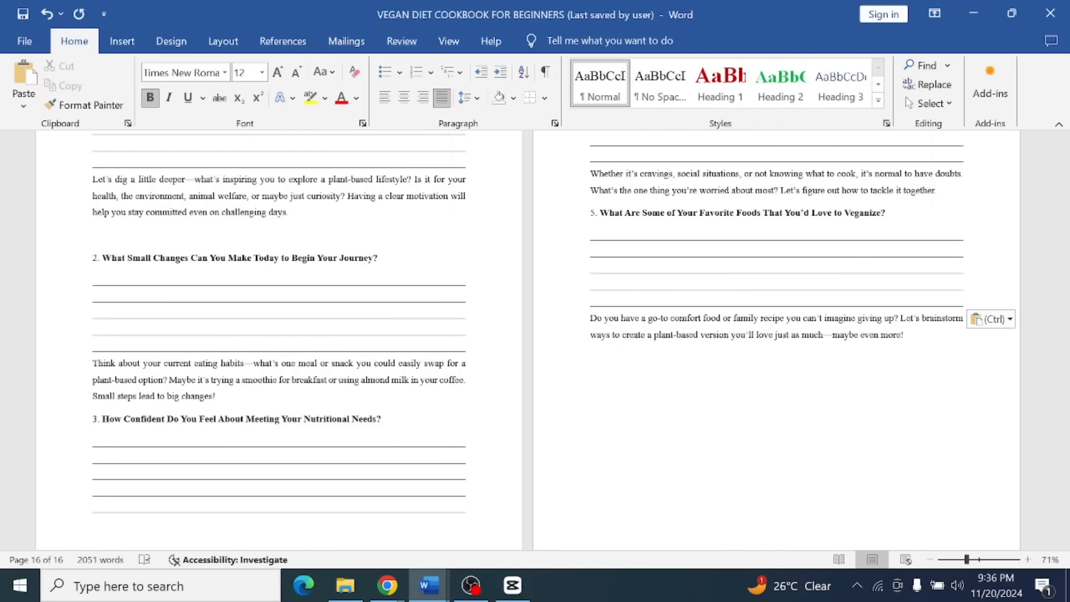
scroll(553, 341, down, 1)
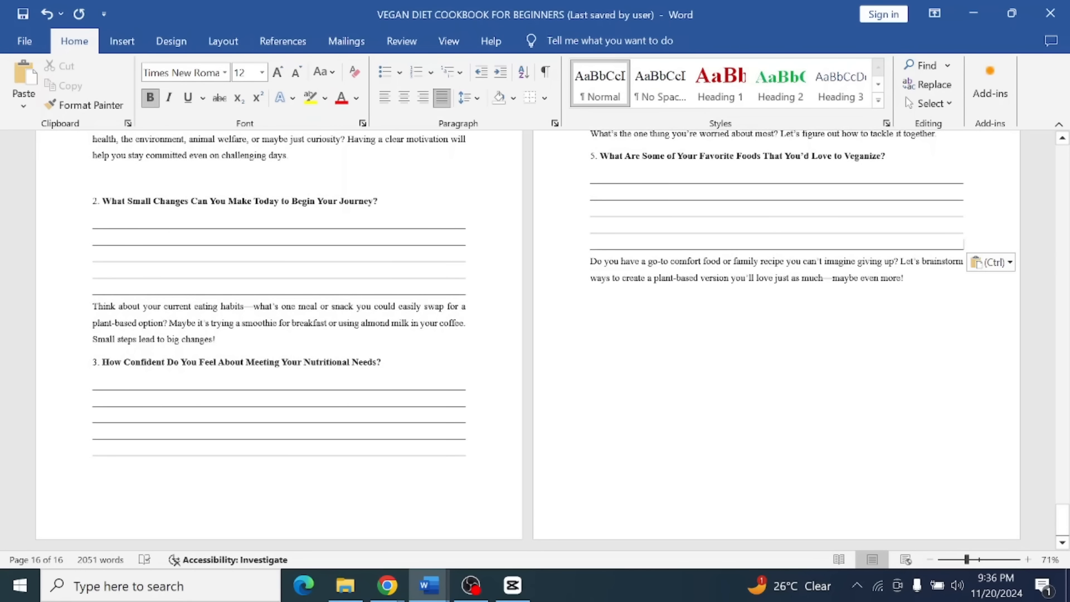
key(ctrl+b)
key(Return)
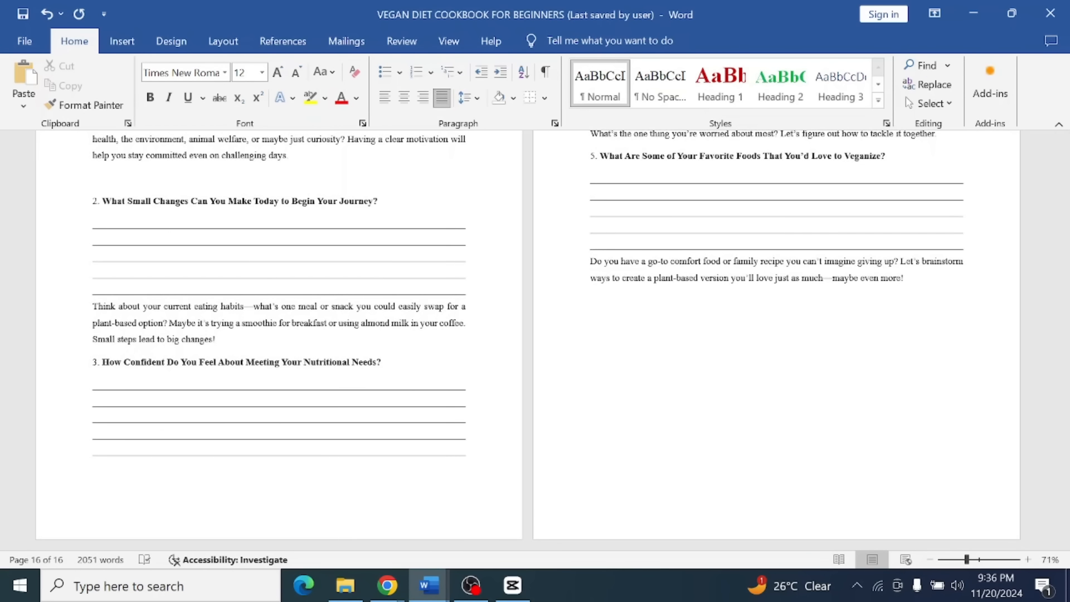
text(Have you ever tried sticking to a vegan diet plan before? Yes ____ No ____ If yes, how was the experience?)
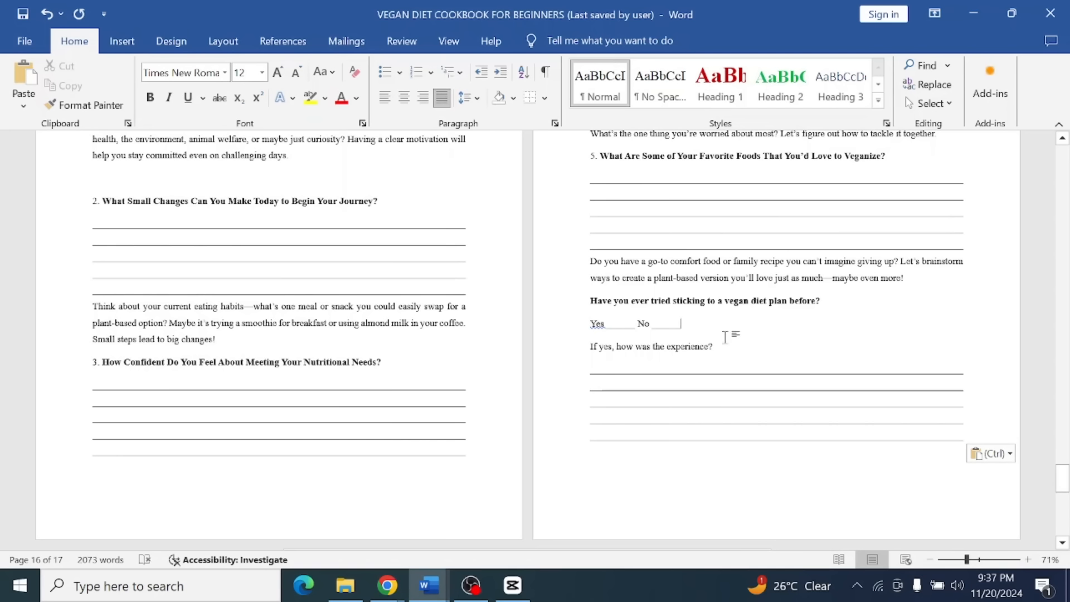
key(ctrl+b)
click(676, 324)
Look through the manuscript from the title page to the conversational questions and their writing lines.
scroll(535, 334, down, 5)
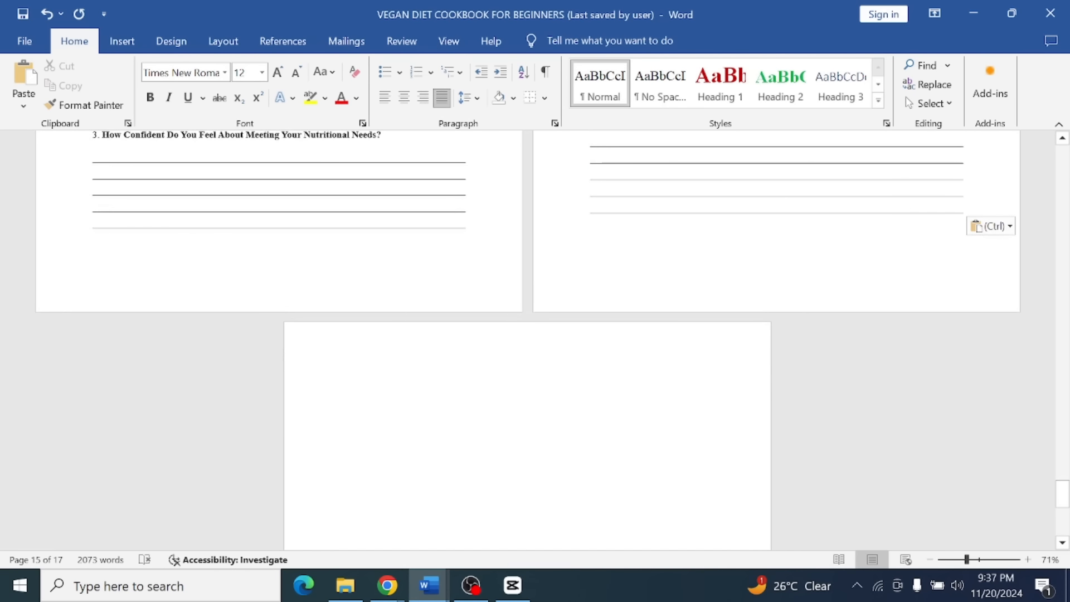
scroll(535, 335, up, 5)
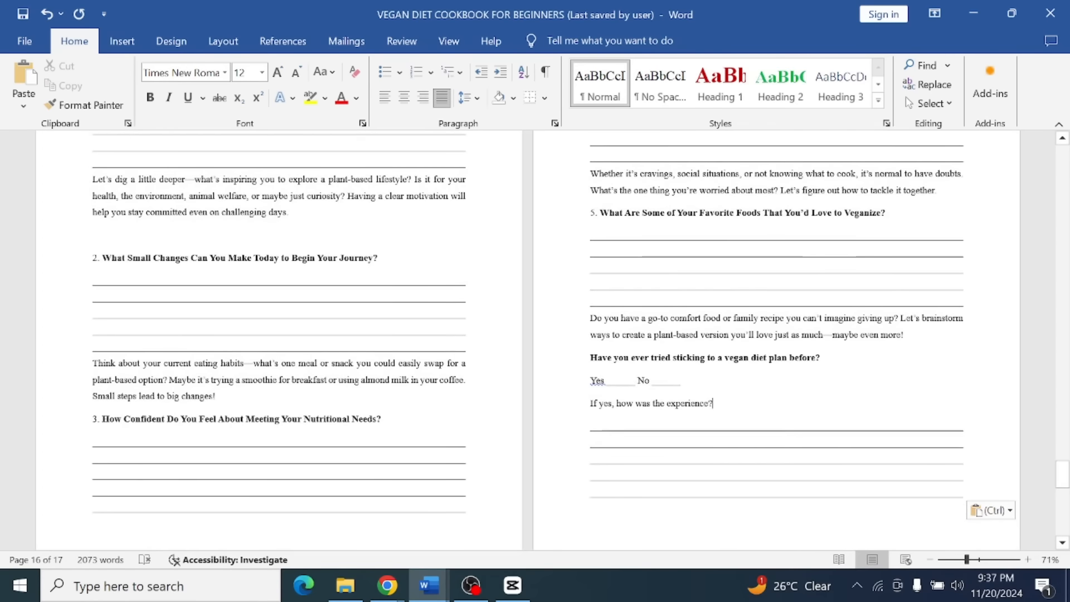
scroll(535, 335, up, 3)
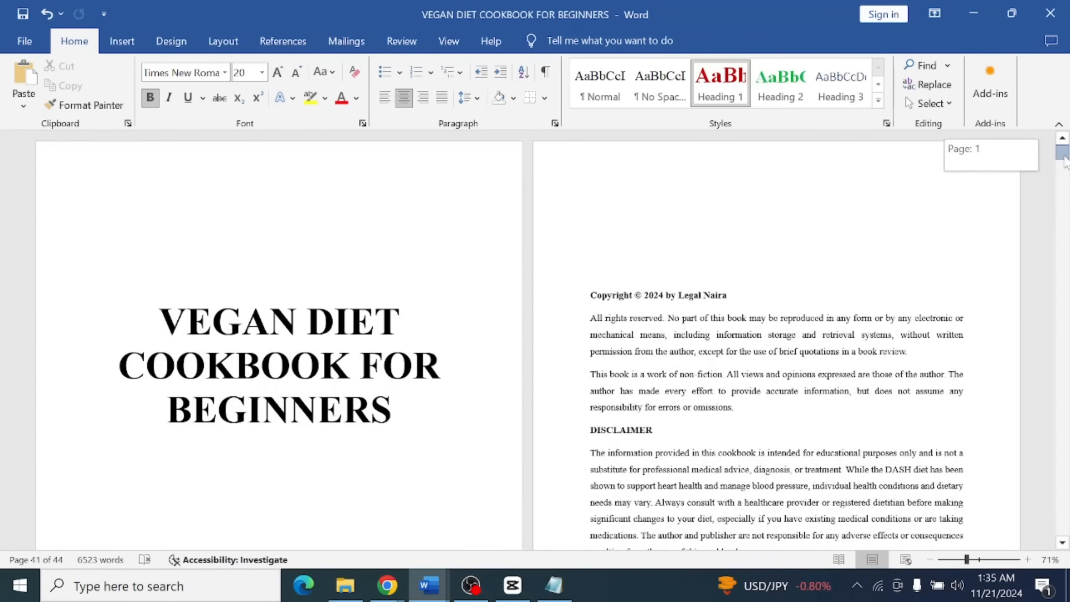
drag(1064, 162, 1064, 277)
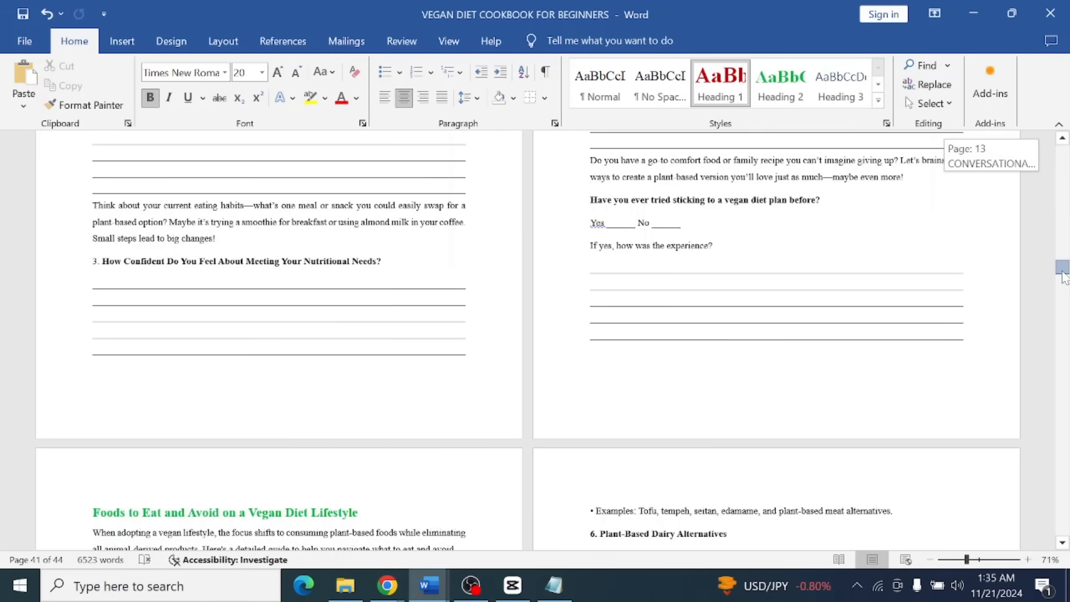
drag(1063, 275, 1063, 266)
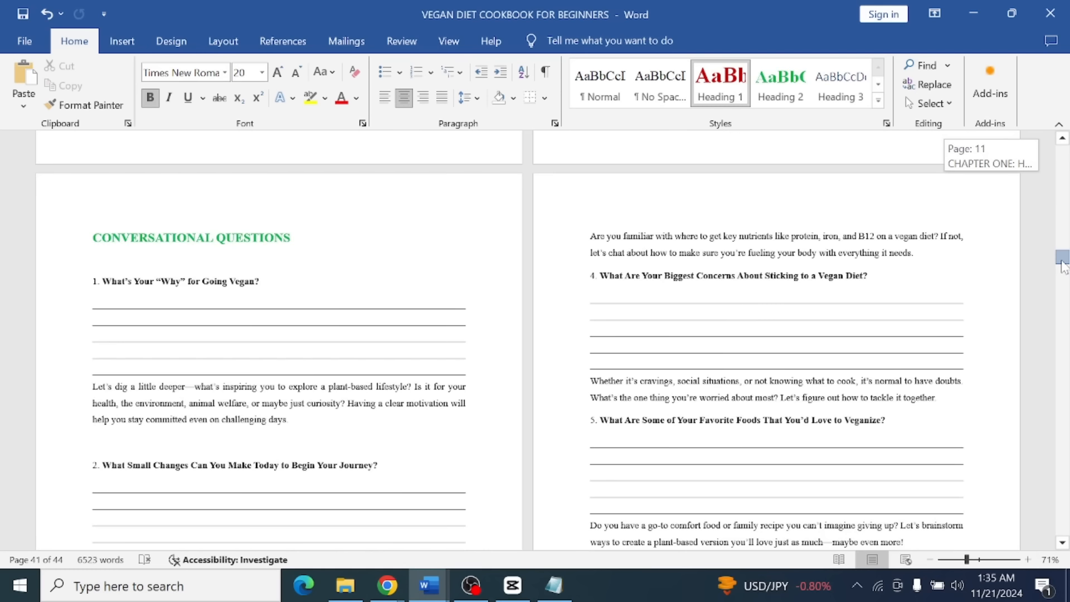
drag(1064, 267, 1063, 272)
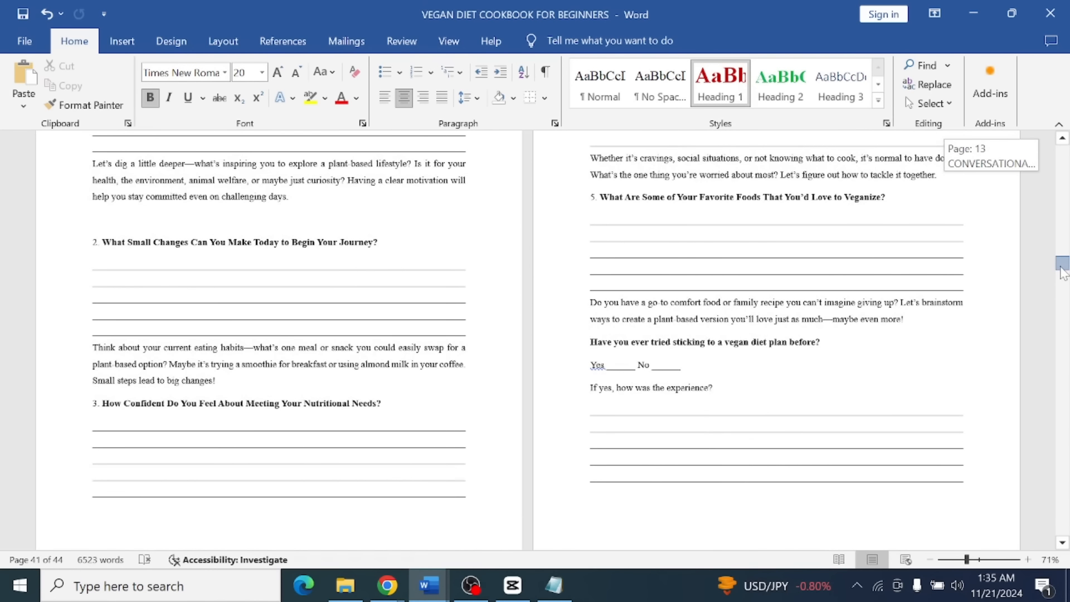
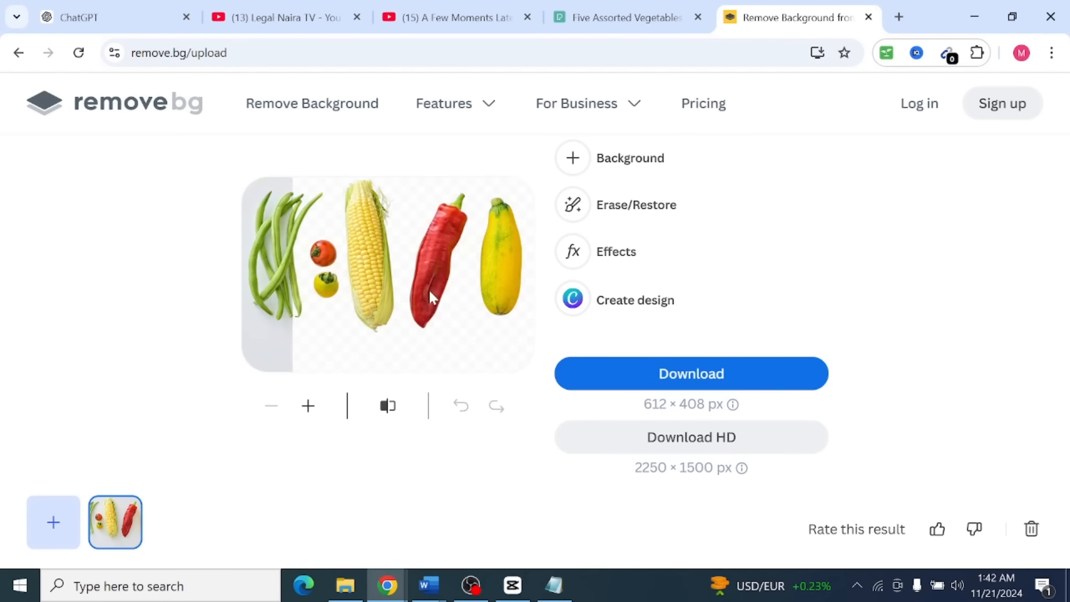
Copy the background-free vegetables image from remove.bg and paste it below the title on the Word manuscript's title page.
right_click(412, 273)
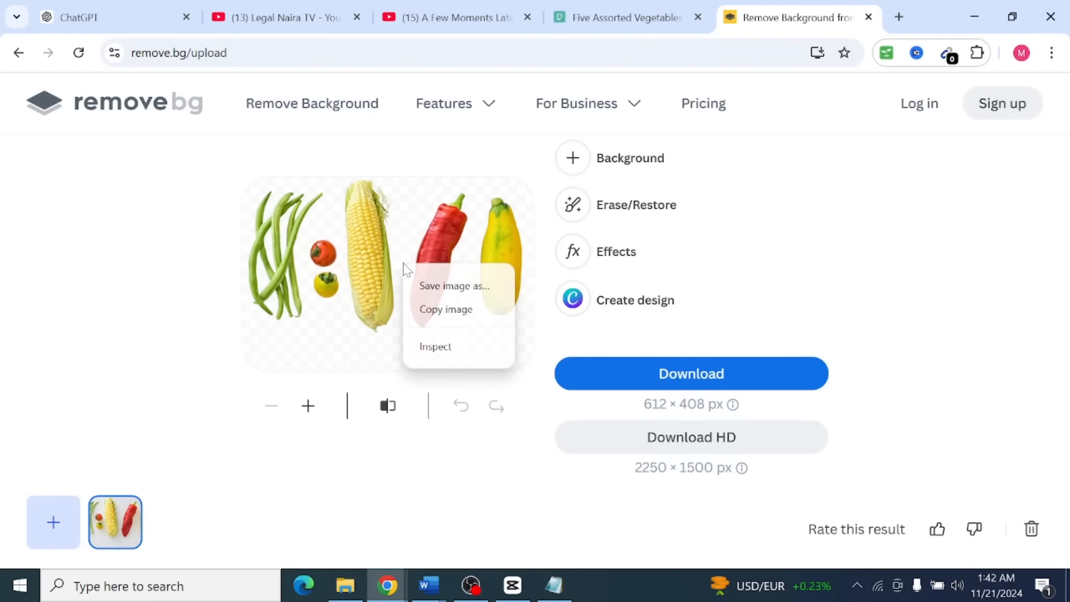
click(447, 308)
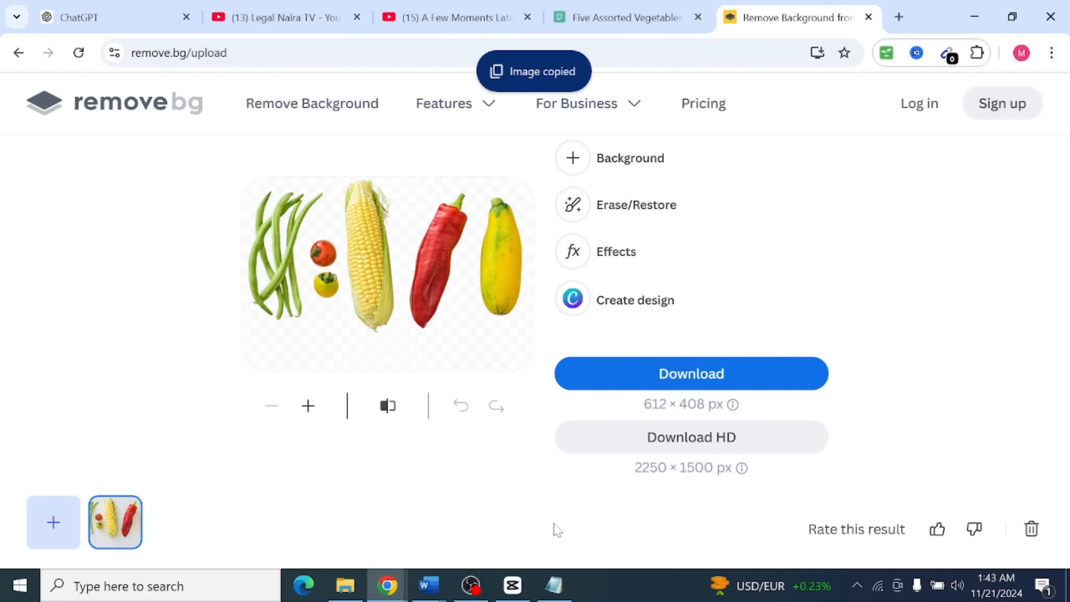
click(430, 584)
click(294, 259)
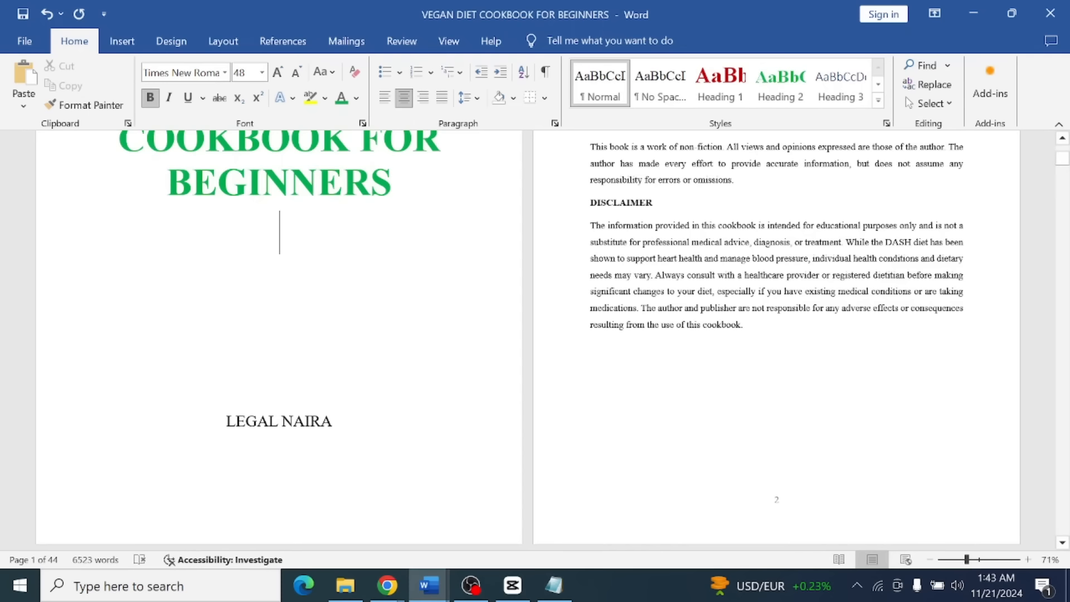
key(ctrl+v)
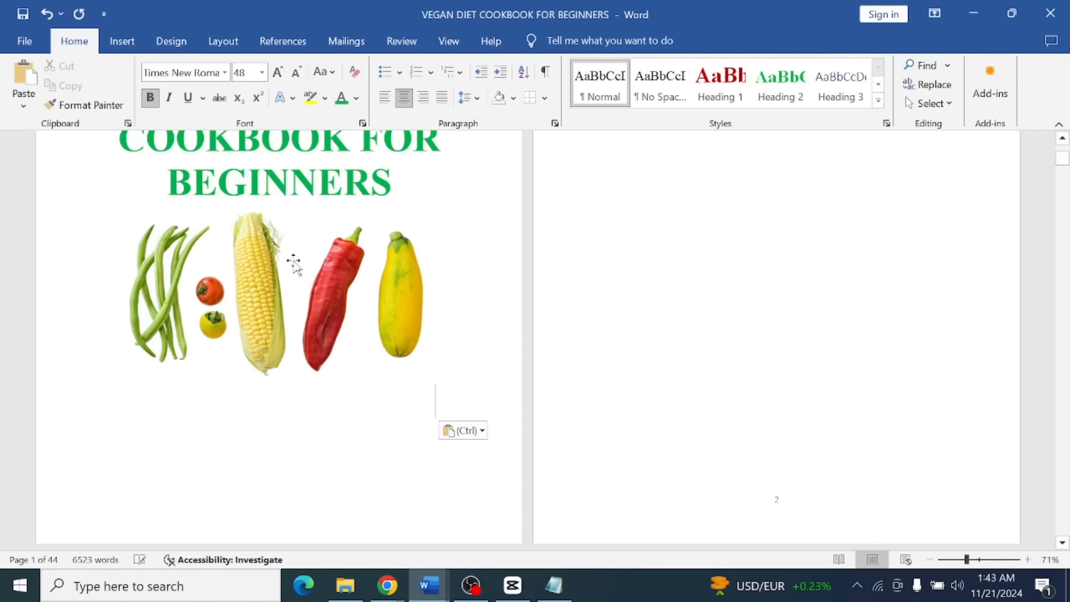
Shrink the vegetables picture on the title page and delete the extra blank lines between it and the author name.
click(362, 329)
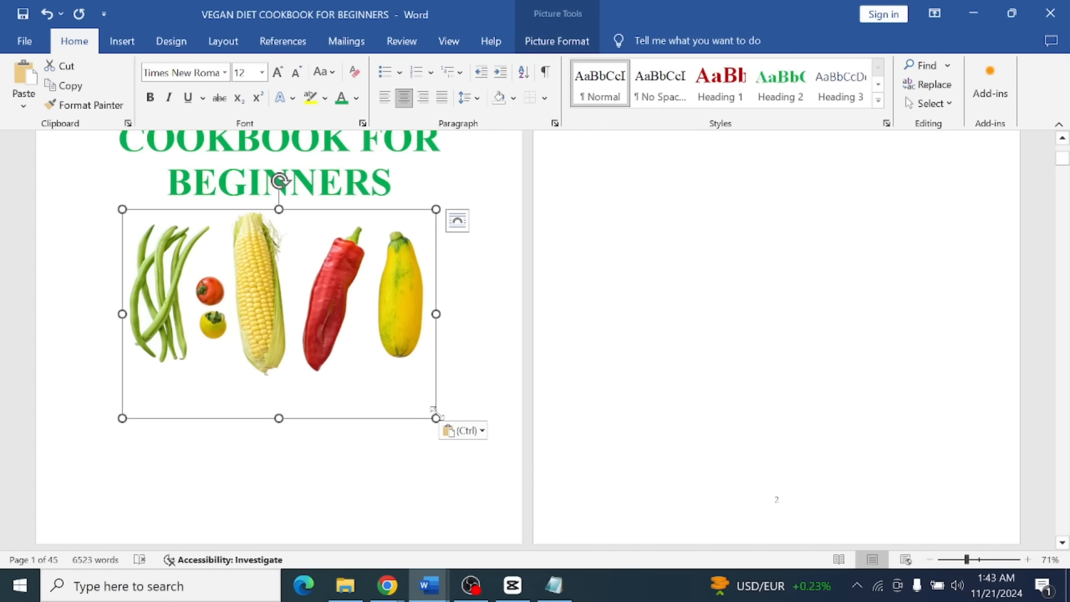
drag(436, 415, 397, 375)
click(380, 429)
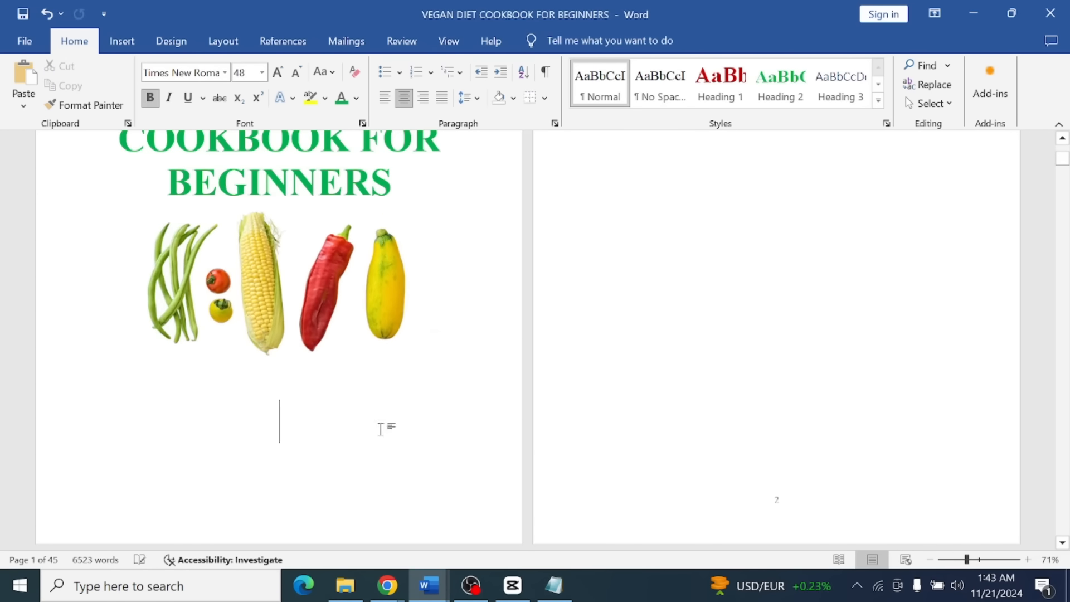
scroll(381, 430, down, 3)
key(BackSpace)
key(BackSpace)
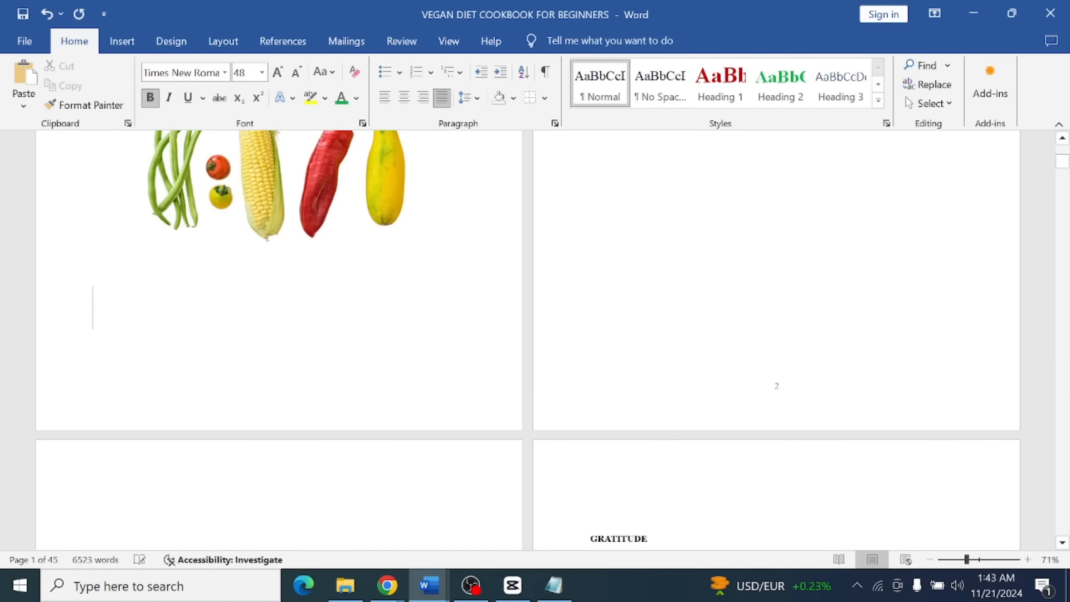
key(BackSpace)
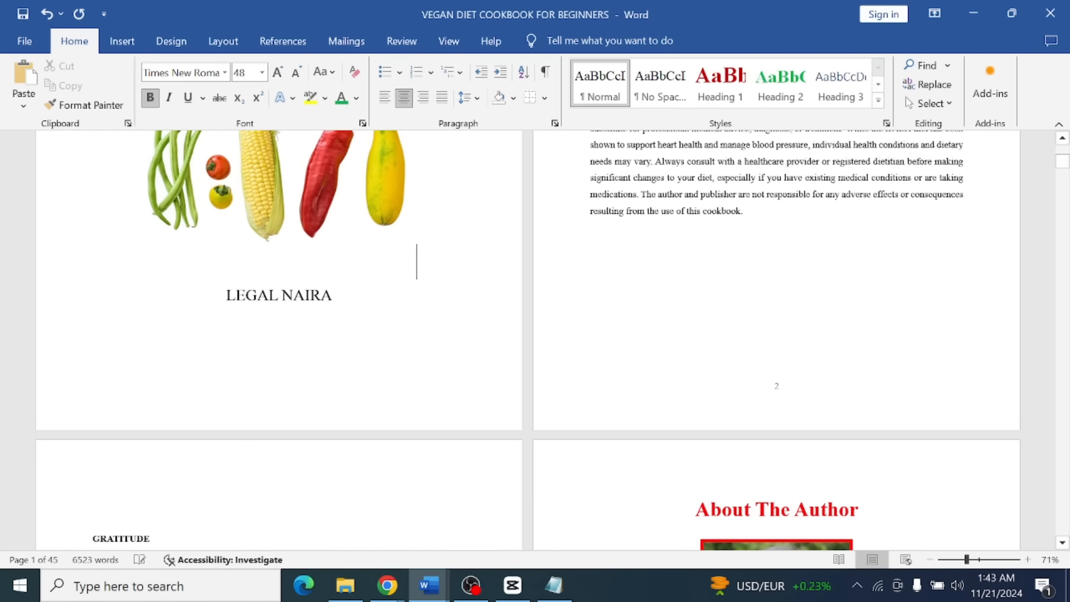
Format the author name on the title page as bold, 18 pt and red.
drag(338, 298, 227, 298)
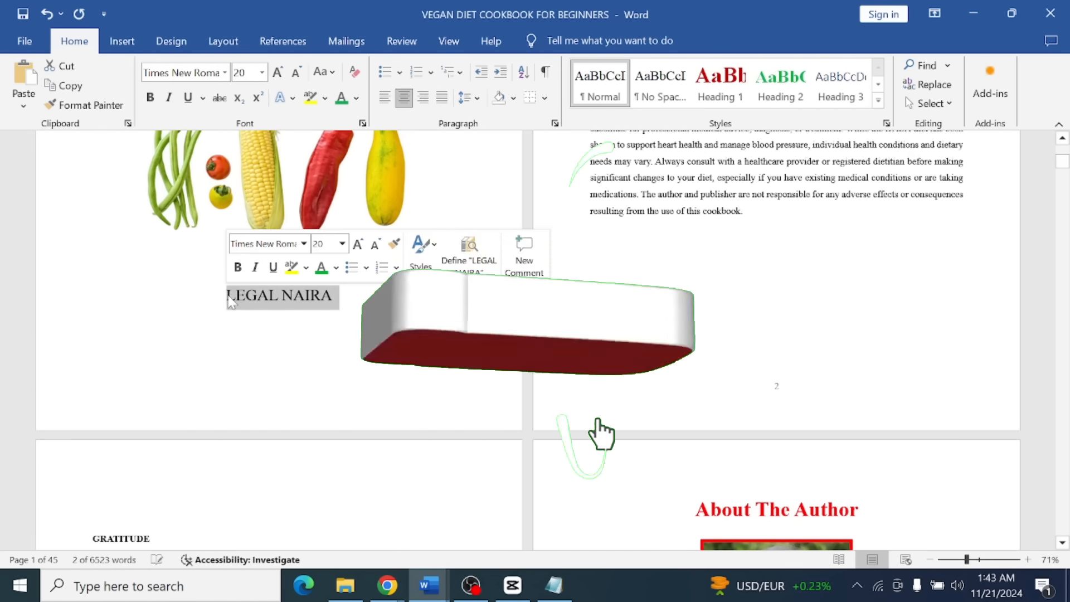
click(238, 267)
click(367, 243)
click(376, 351)
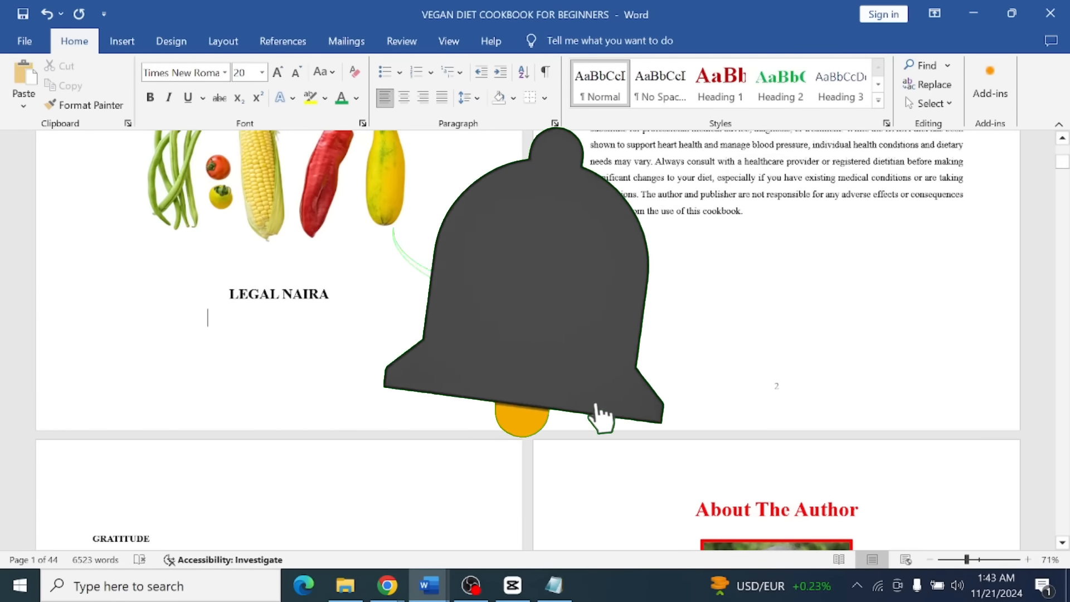
drag(337, 297, 229, 298)
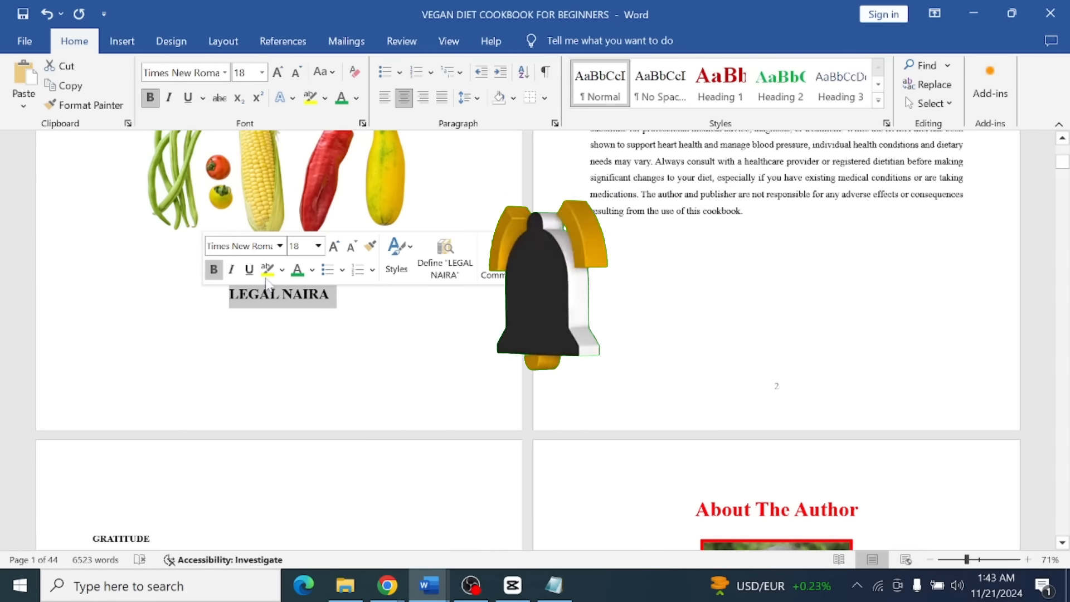
click(312, 270)
click(312, 481)
click(392, 323)
Examine the title page layout with its title, vegetables picture and author name, alongside the copyright page.
scroll(393, 324, up, 10)
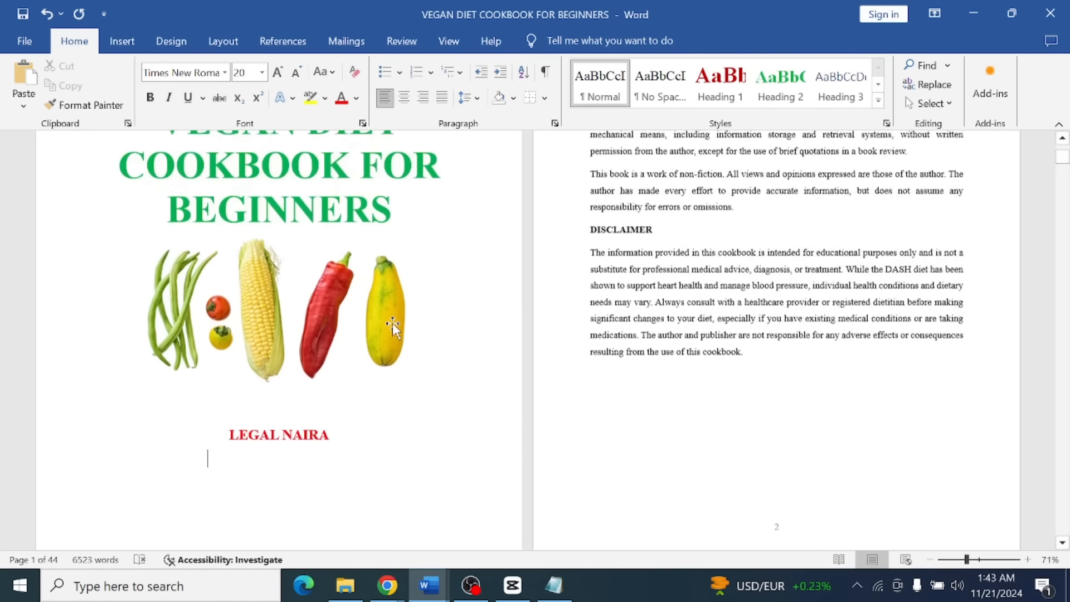
scroll(528, 340, up, 1)
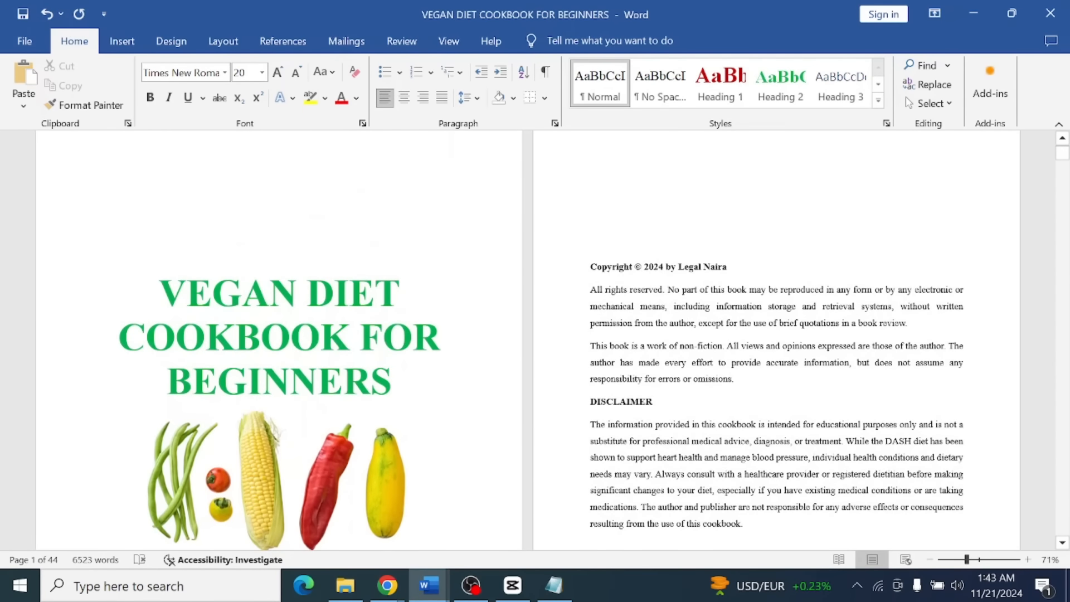
scroll(528, 340, down, 5)
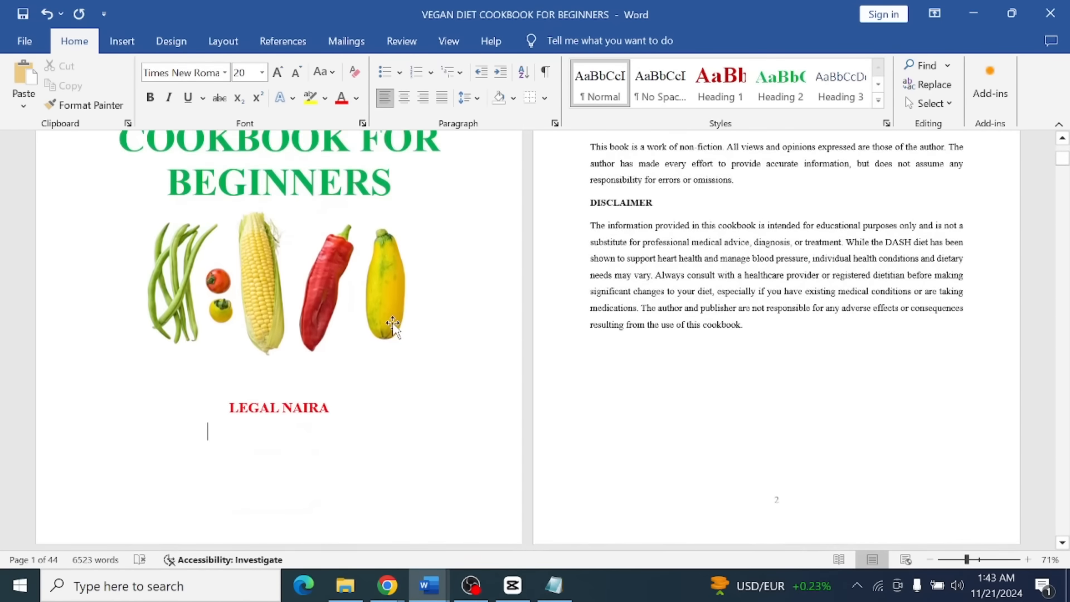
scroll(528, 340, up, 3)
scroll(528, 340, up, 5)
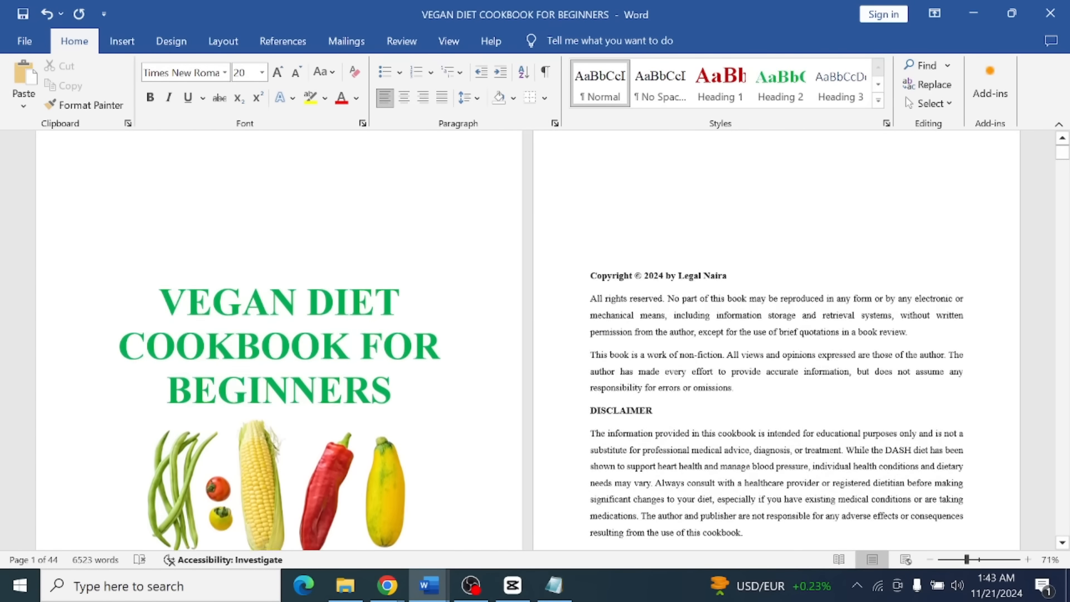
scroll(528, 340, down, 3)
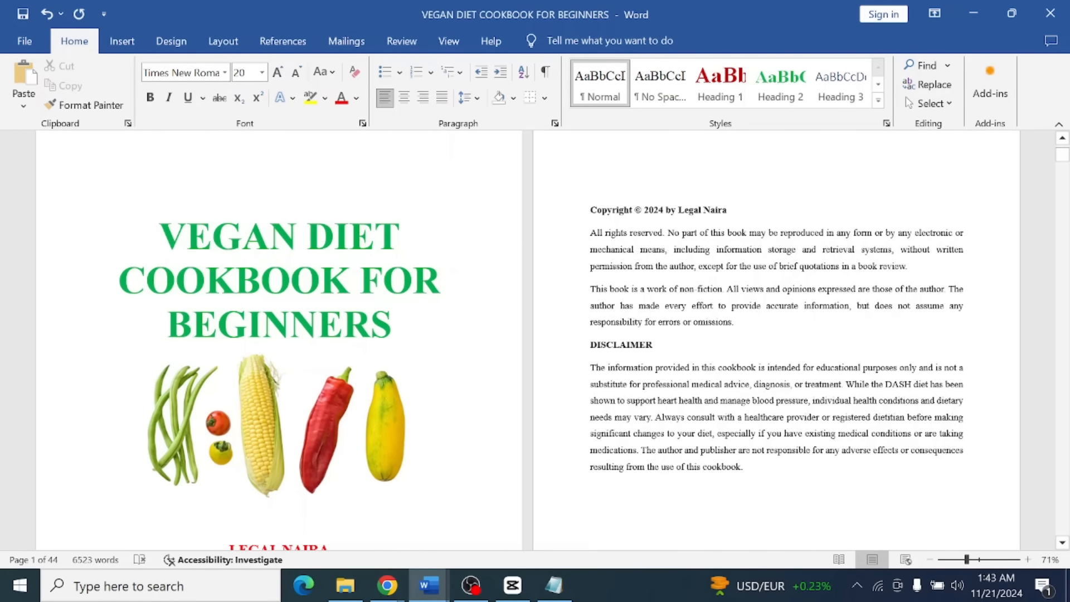
scroll(393, 326, down, 7)
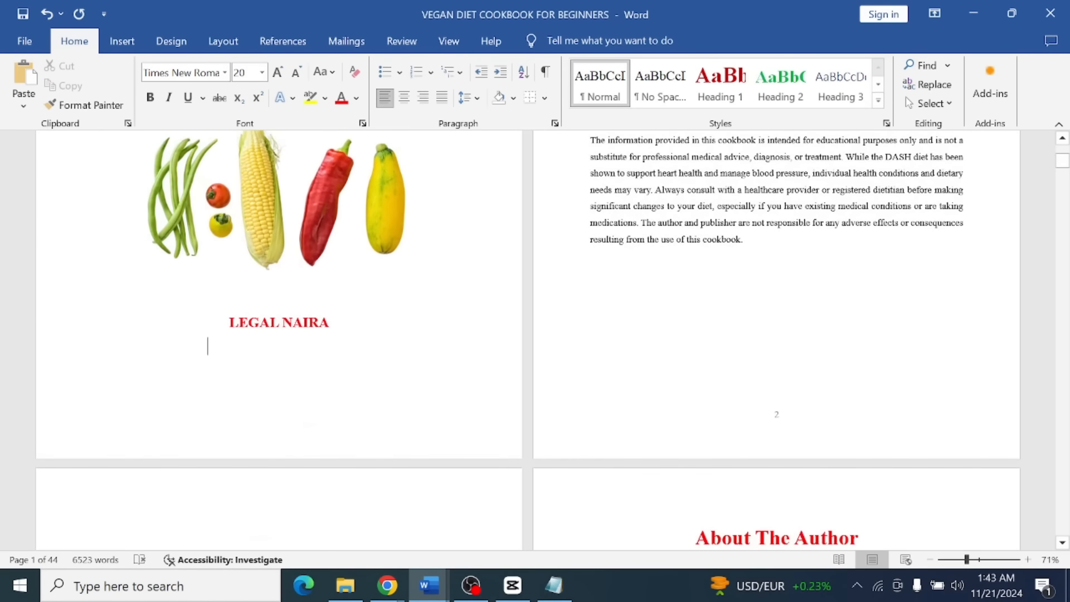
scroll(393, 326, up, 1)
scroll(393, 326, up, 9)
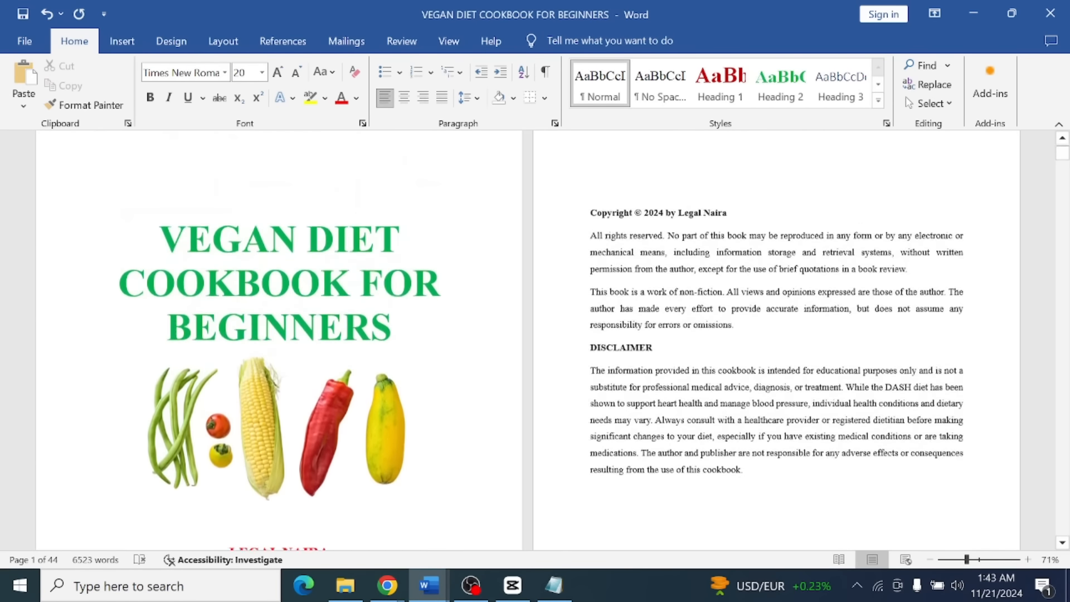
scroll(393, 326, down, 3)
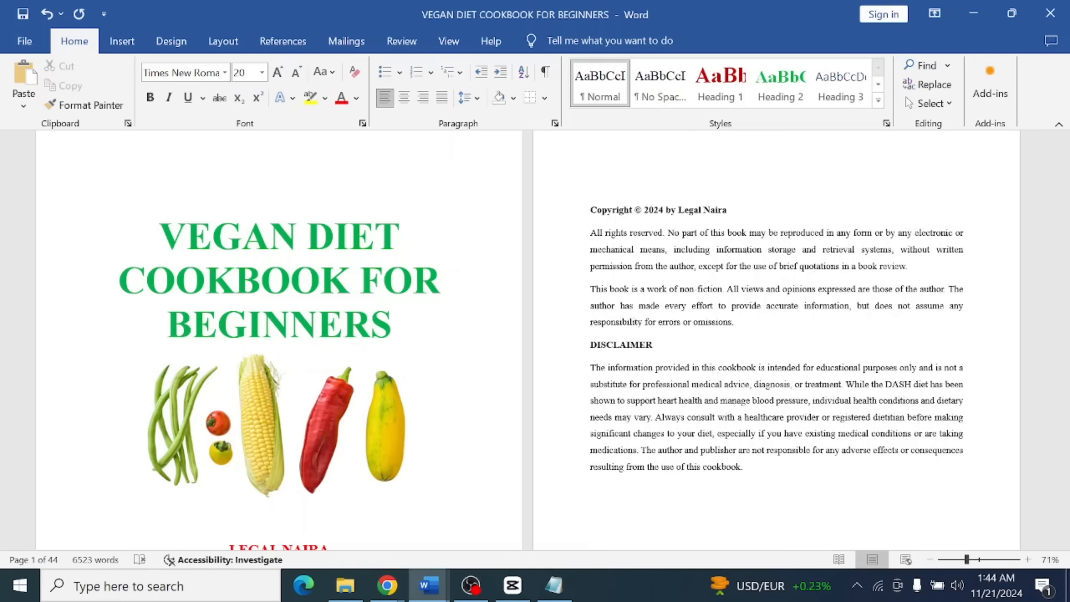
scroll(535, 334, down, 3)
scroll(536, 335, up, 3)
scroll(535, 335, down, 2)
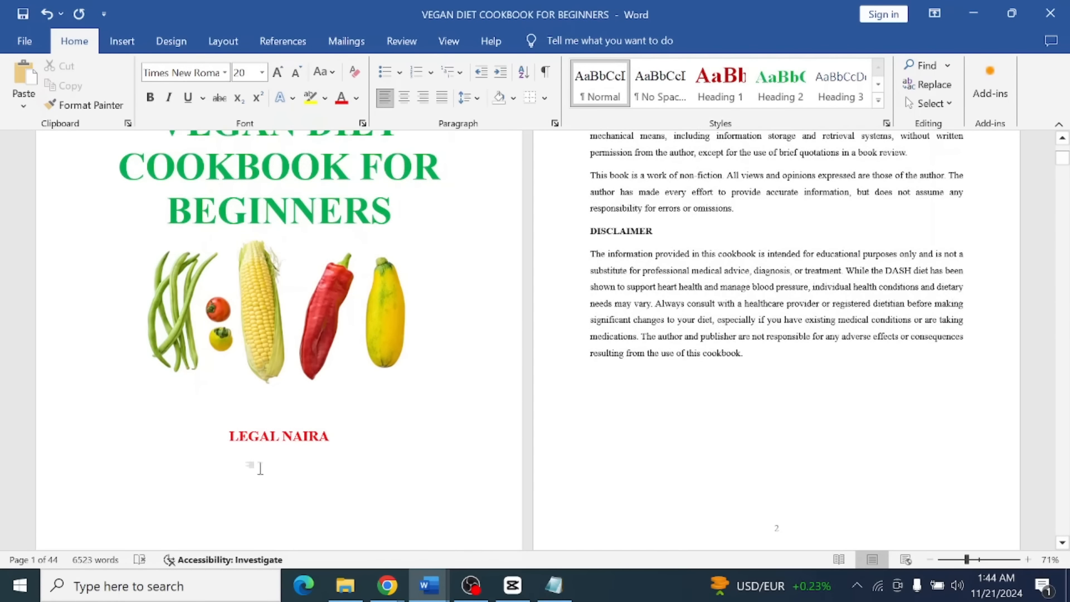
Shade the whole title page content, from the top blank lines to below the author name, with a light gold theme colour.
drag(335, 465, 184, 343)
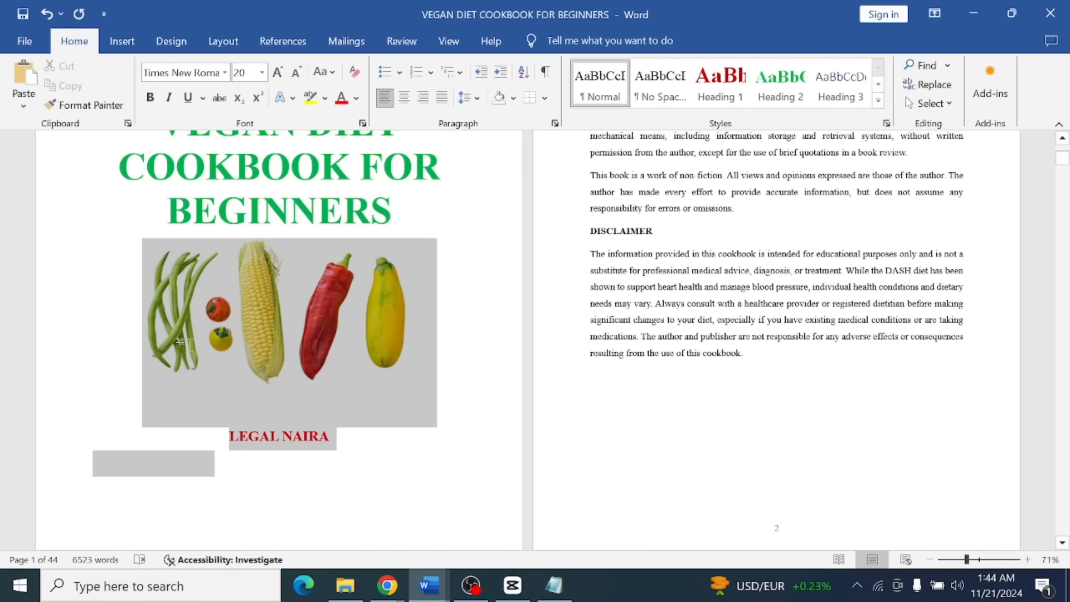
click(470, 495)
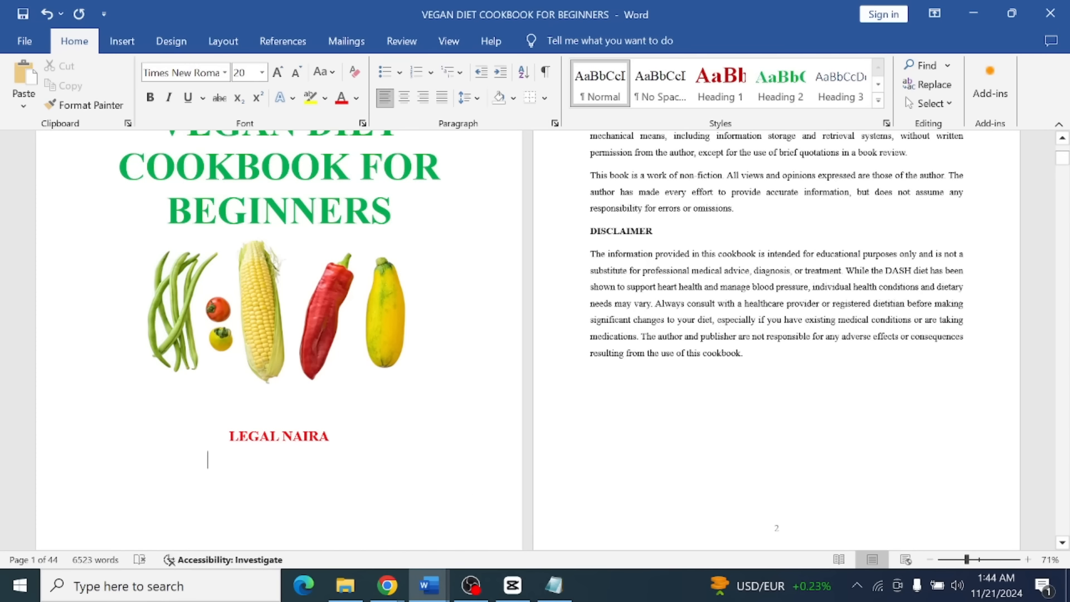
key(shift+Up)
key(shift+Up)
key(shift+Up)
key(shift+Up)
key(shift+Up)
key(shift+Up)
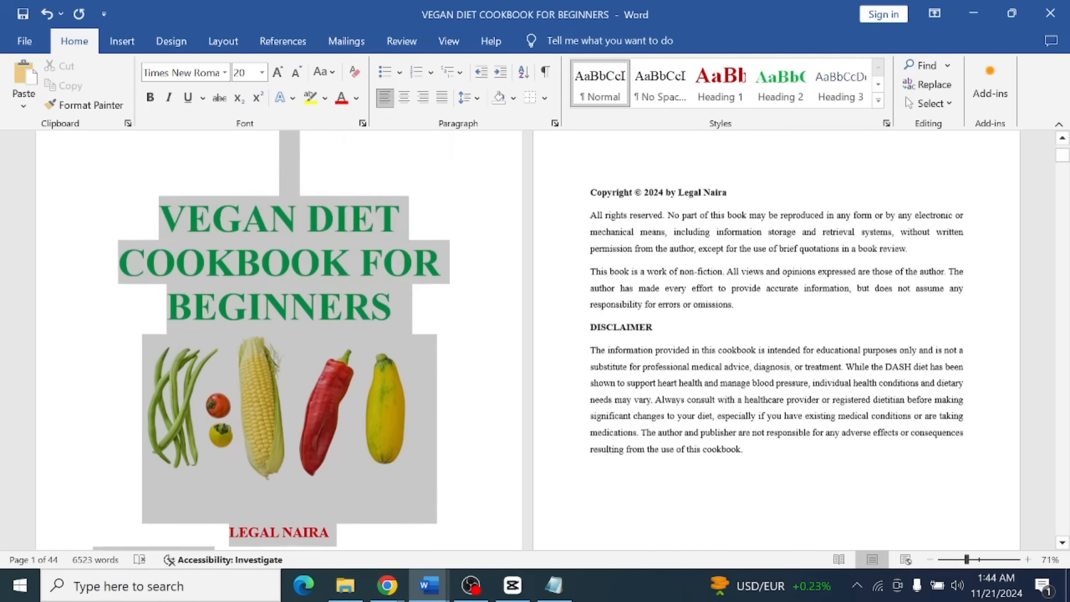
key(shift+Up)
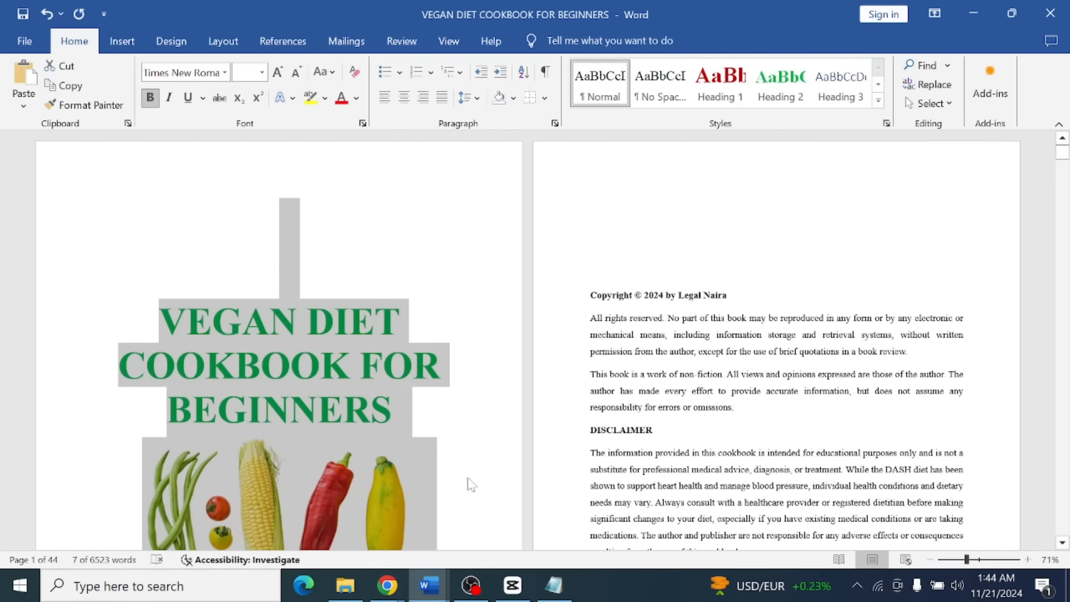
click(514, 98)
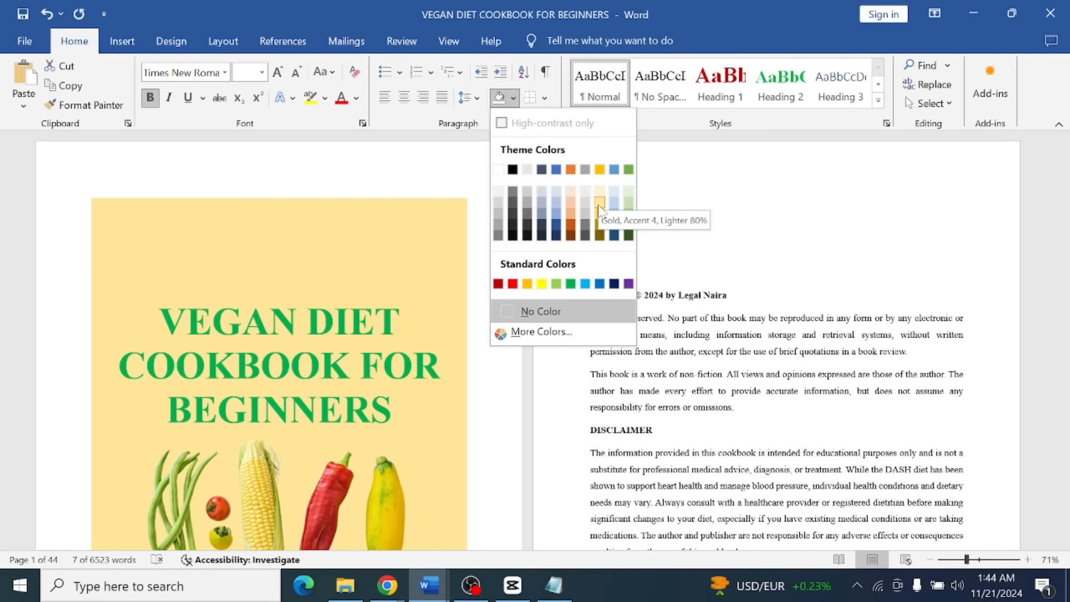
click(599, 210)
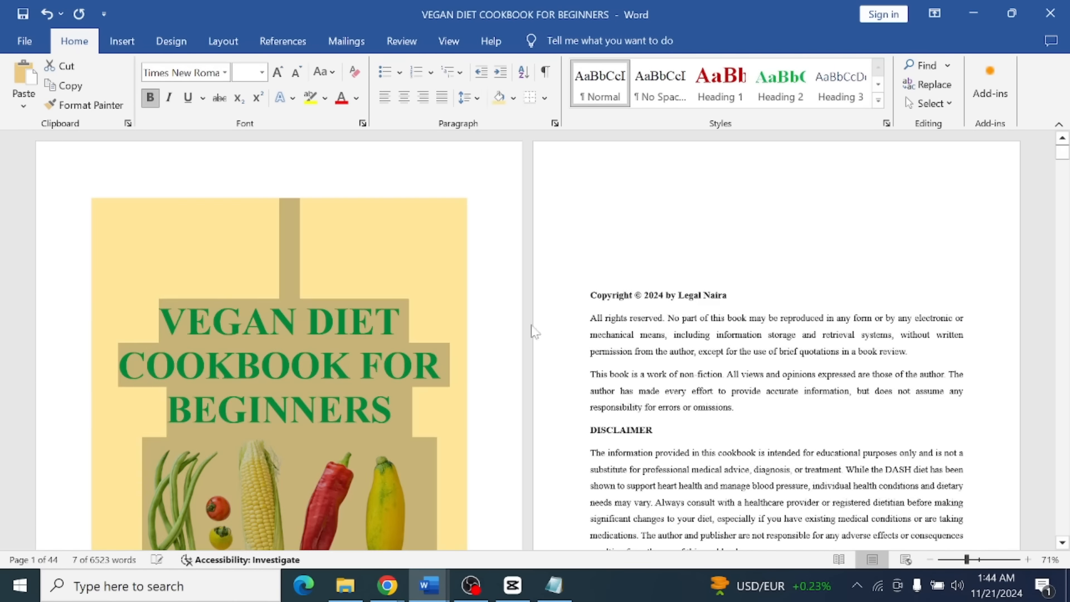
Examine the gold-shaded title page from top to bottom alongside the copyright page.
scroll(552, 340, down, 2)
scroll(568, 351, down, 3)
scroll(568, 351, up, 2)
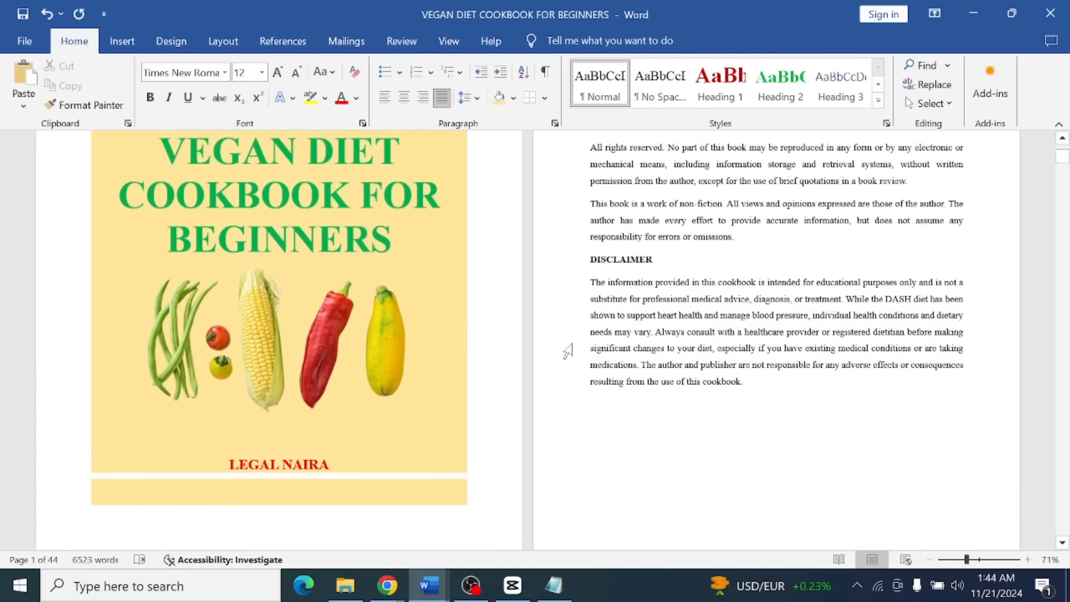
scroll(363, 462, up, 3)
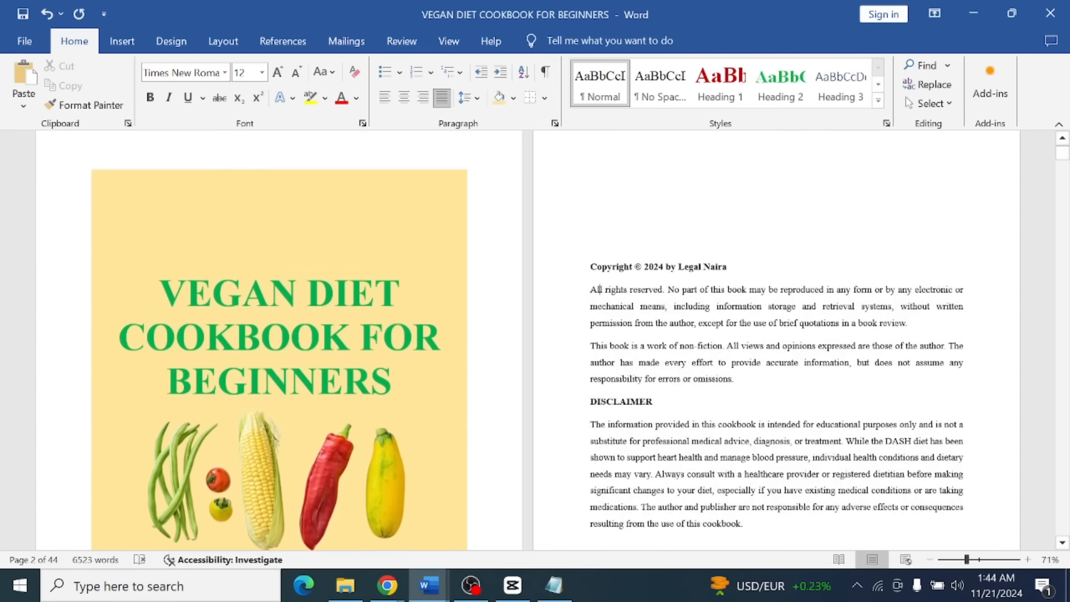
scroll(599, 317, down, 5)
scroll(599, 318, up, 4)
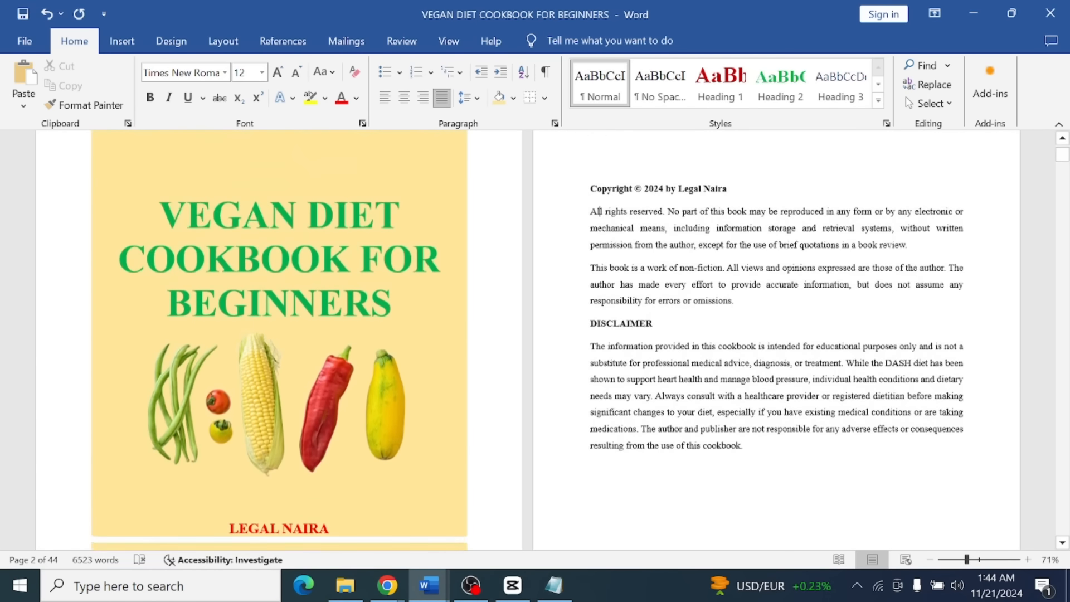
scroll(599, 261, down, 2)
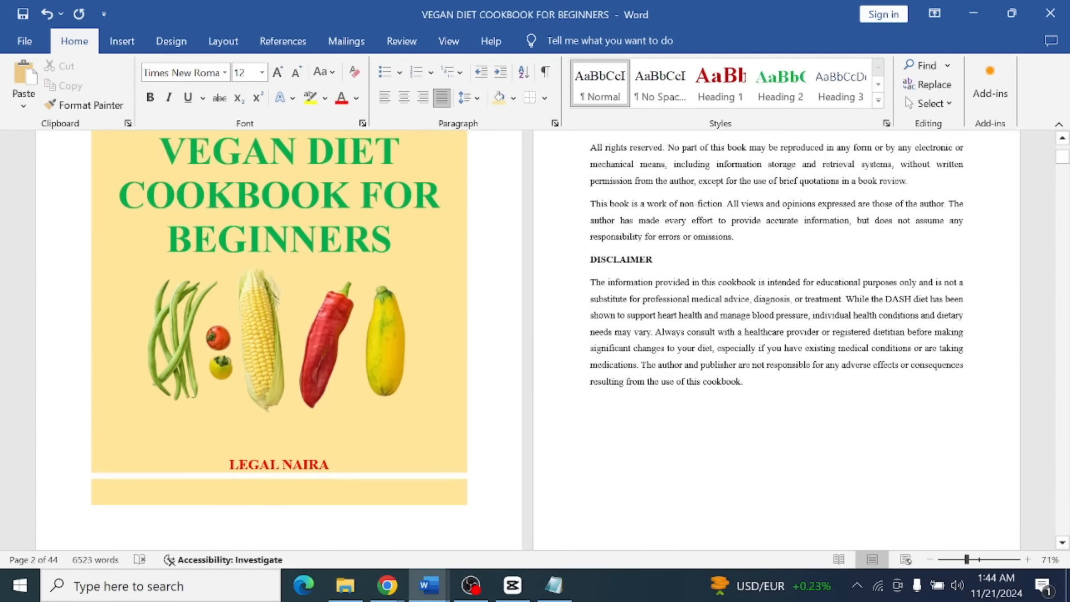
scroll(599, 260, up, 3)
scroll(535, 340, down, 2)
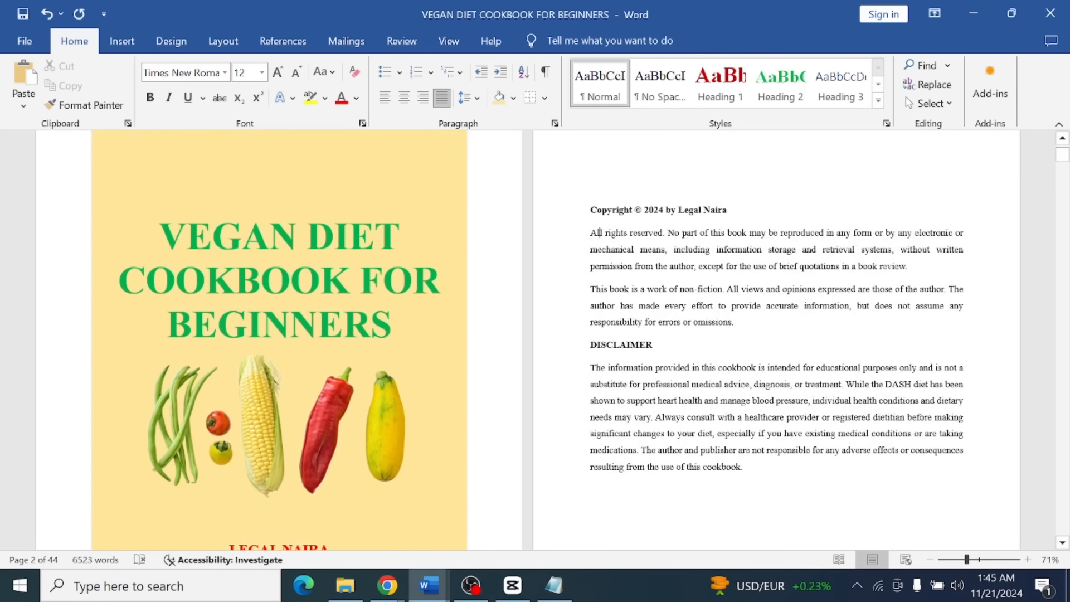
scroll(580, 340, up, 2)
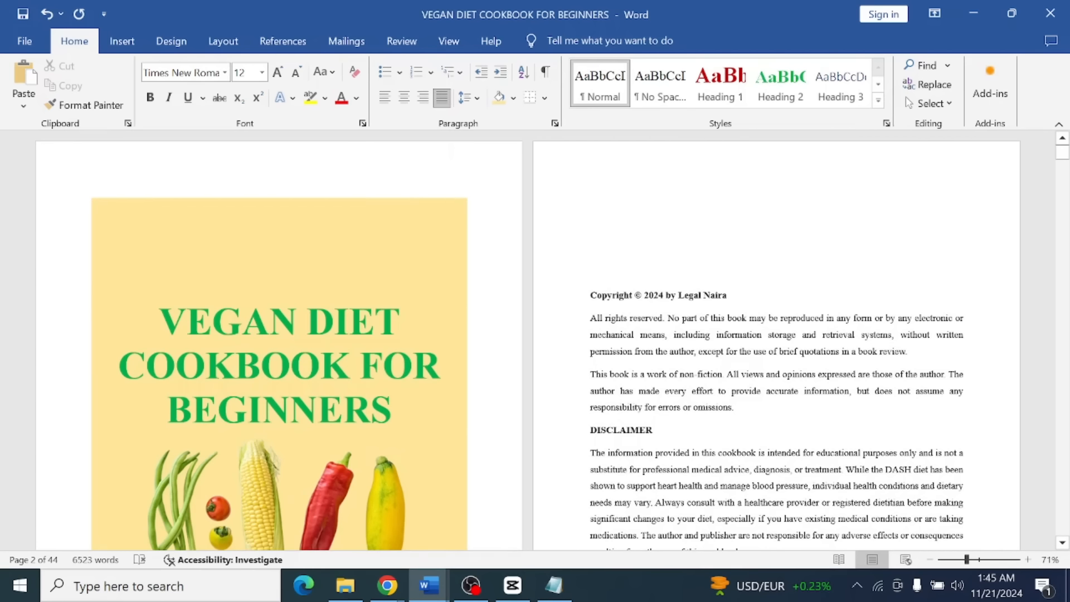
scroll(552, 341, down, 1)
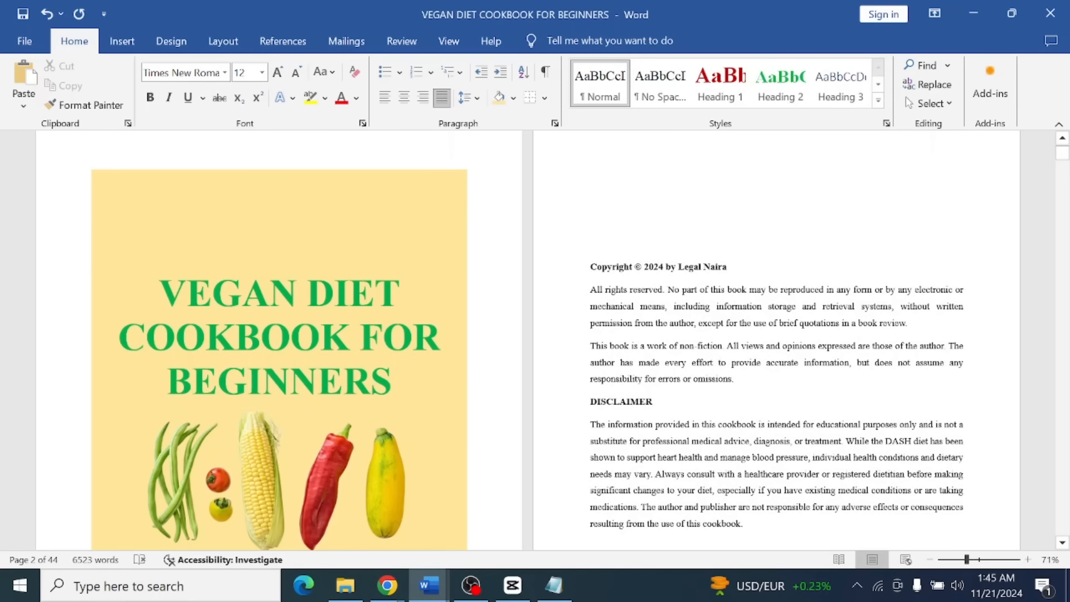
Apply light green paragraph shading to the copyright line and the DISCLAIMER heading on page 2.
drag(591, 290, 590, 267)
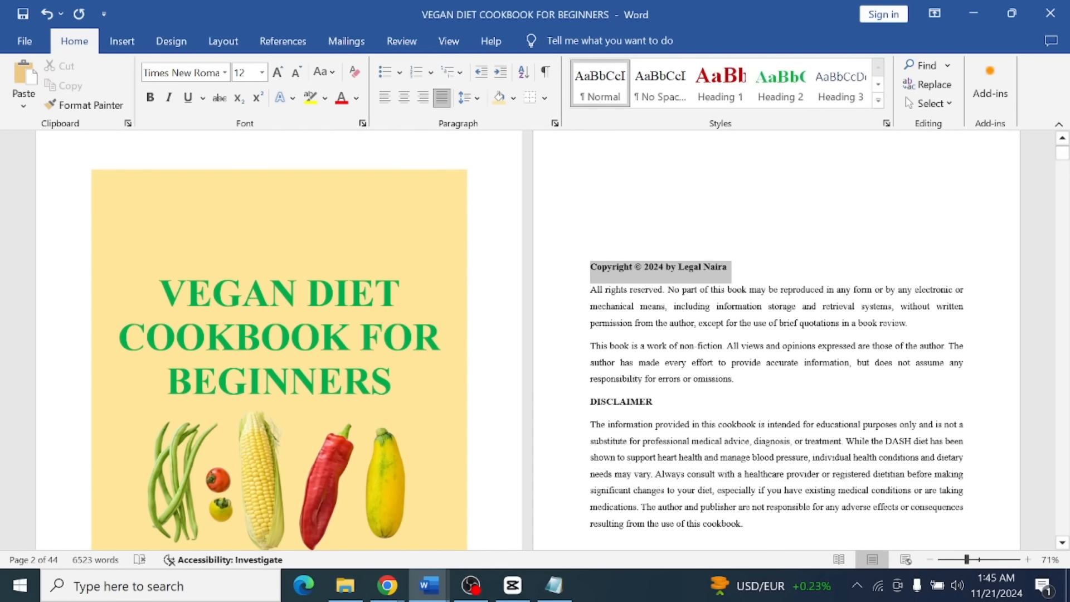
click(514, 99)
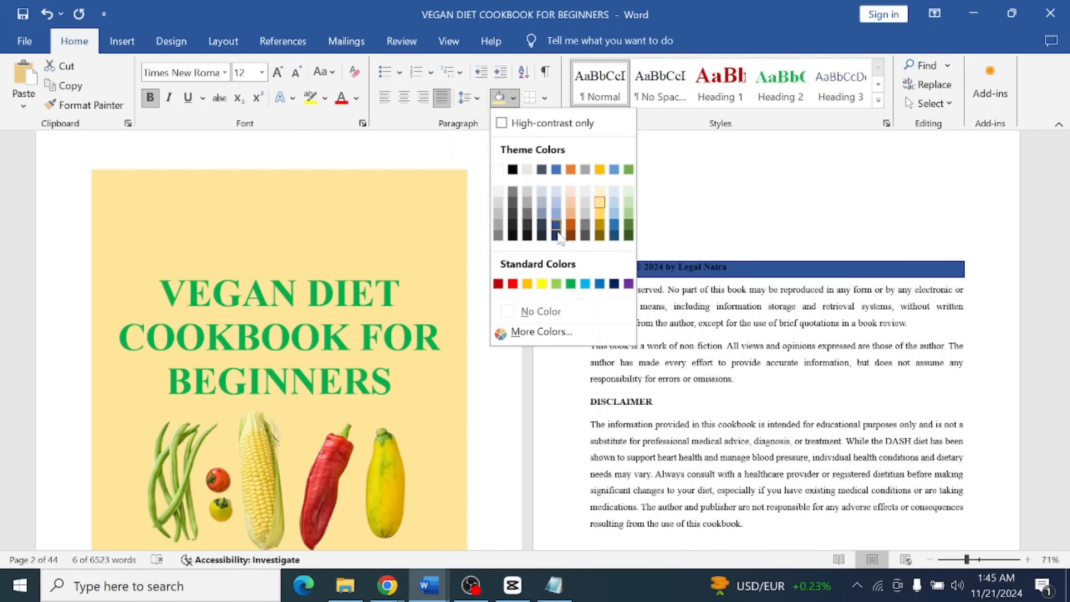
click(629, 204)
click(591, 424)
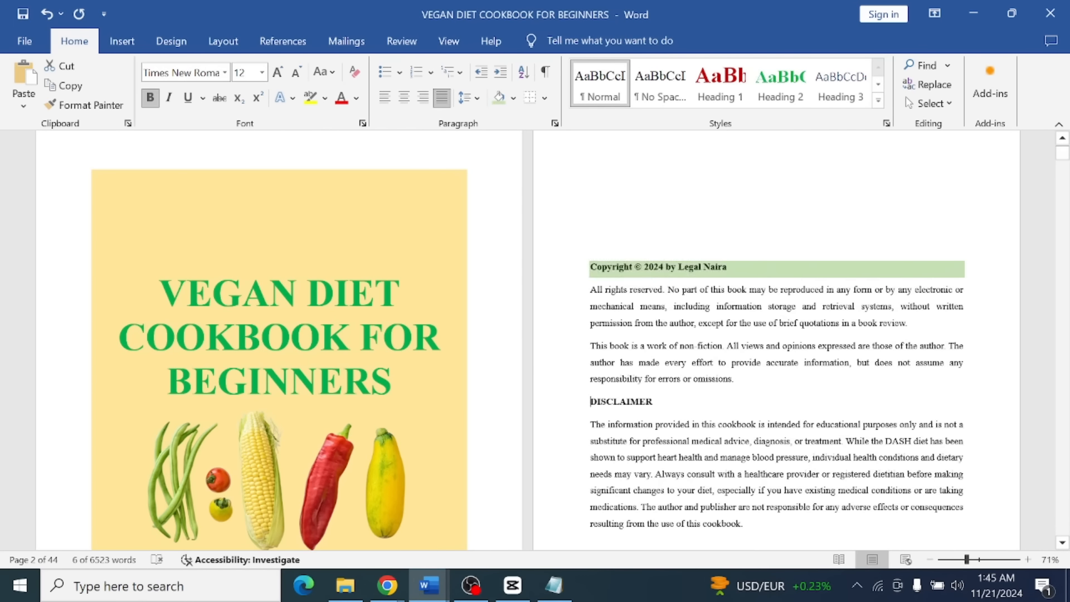
scroll(668, 289, up, 1)
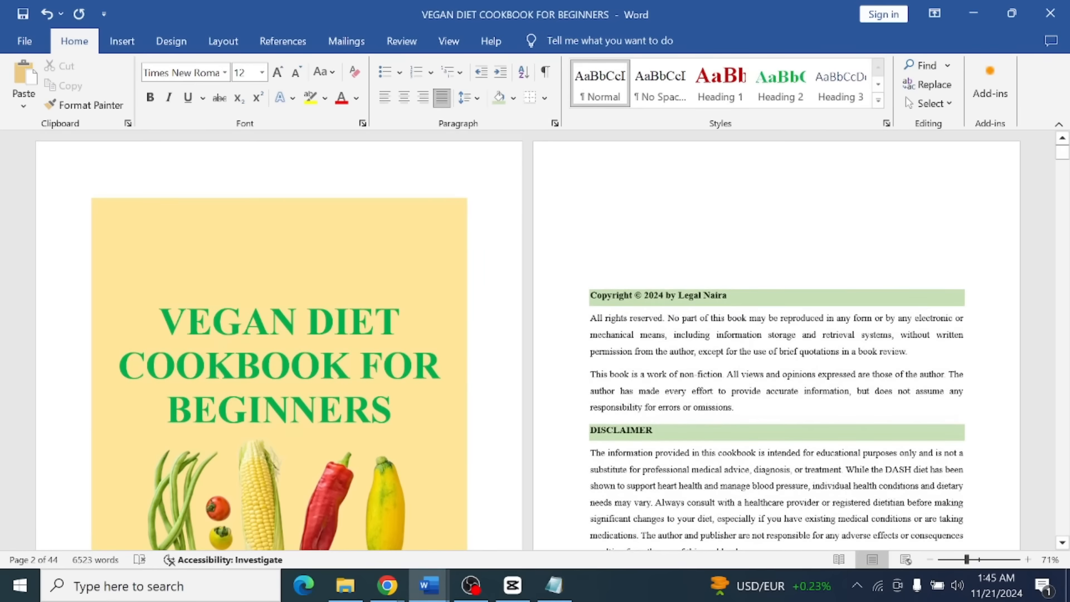
Apply the same light green shading to the GRATITUDE heading and the "This Cookbook Belongs To:" line on page 3.
scroll(552, 340, down, 4)
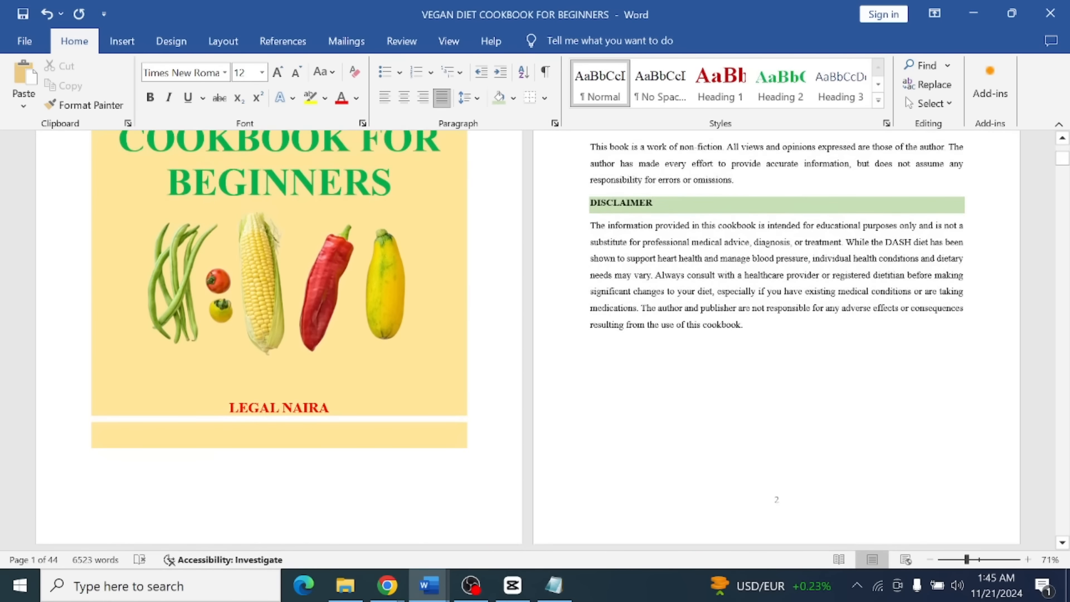
scroll(728, 404, down, 5)
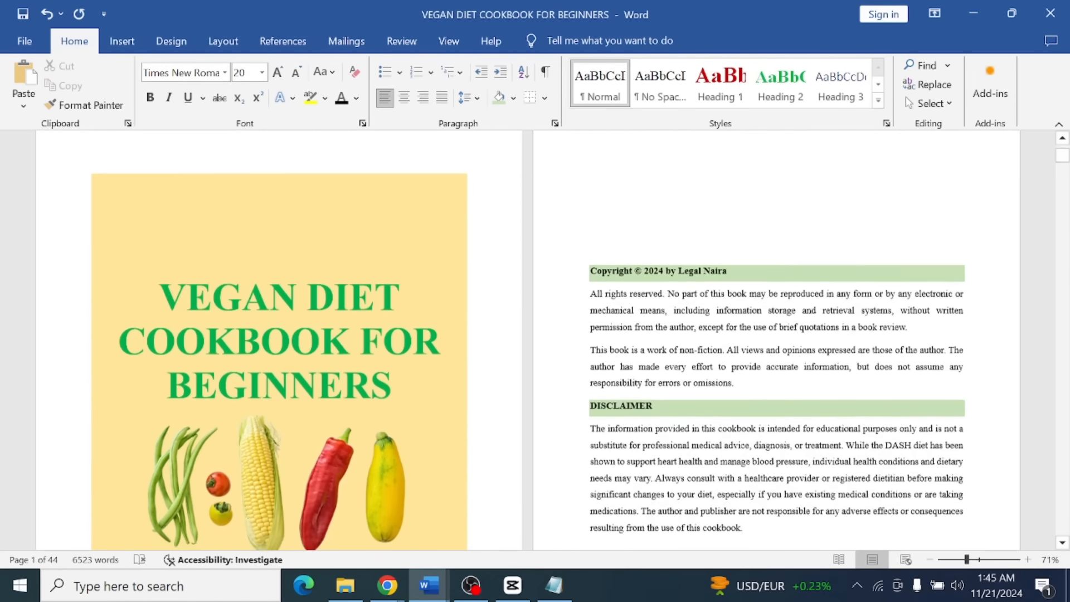
scroll(729, 404, down, 3)
scroll(728, 404, down, 3)
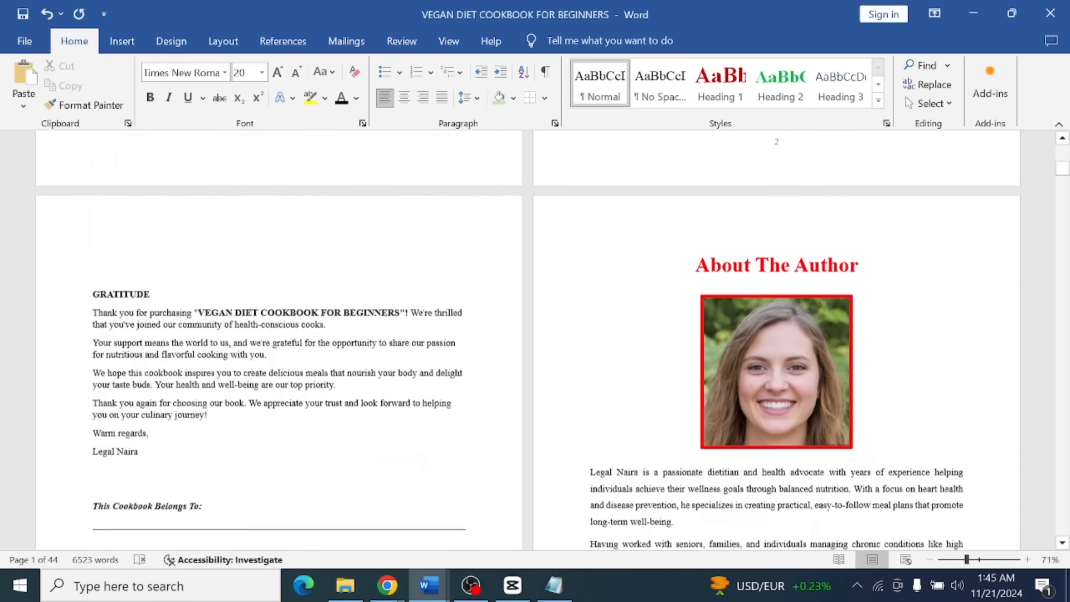
mouse_move(93, 314)
mouse_down()
mouse_move(93, 283)
mouse_move(156, 282)
mouse_up()
click(93, 283)
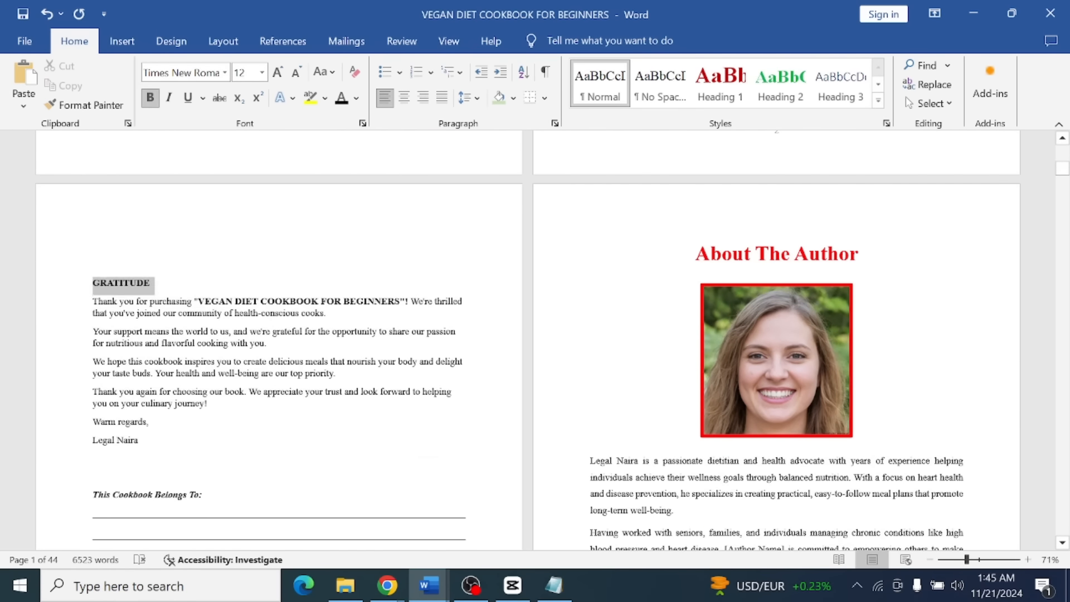
click(500, 98)
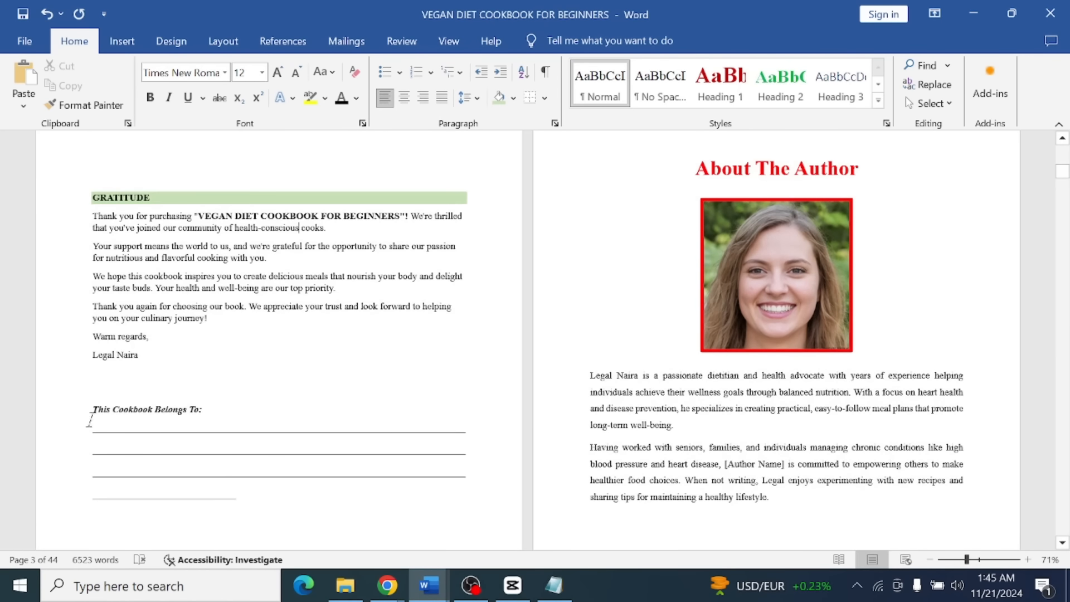
click(87, 412)
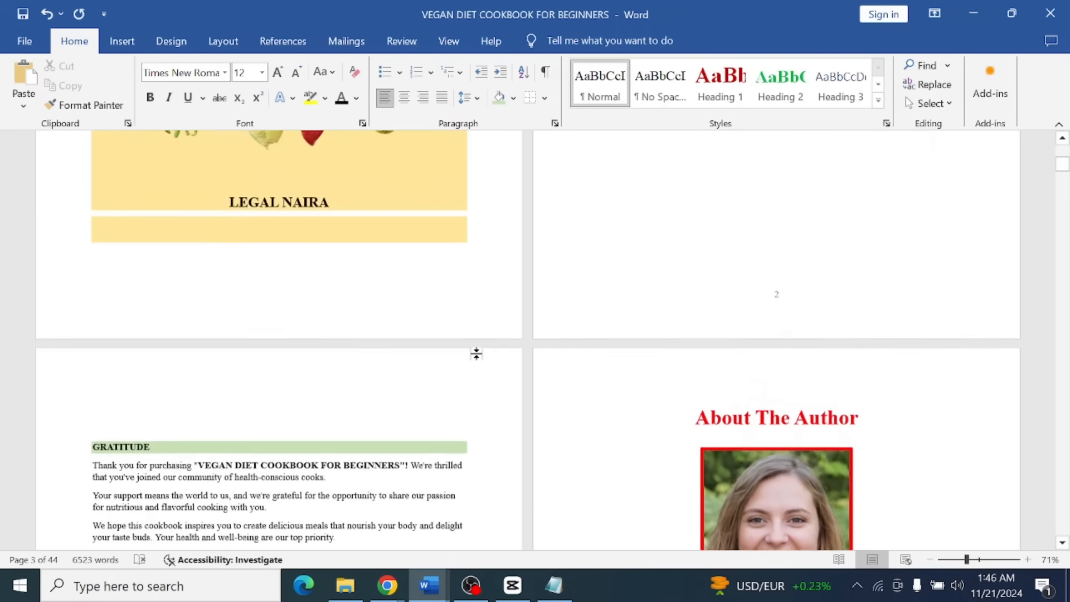
Apply light blue paragraph shading to the "About The Author" heading on page 4.
scroll(476, 353, up, 4)
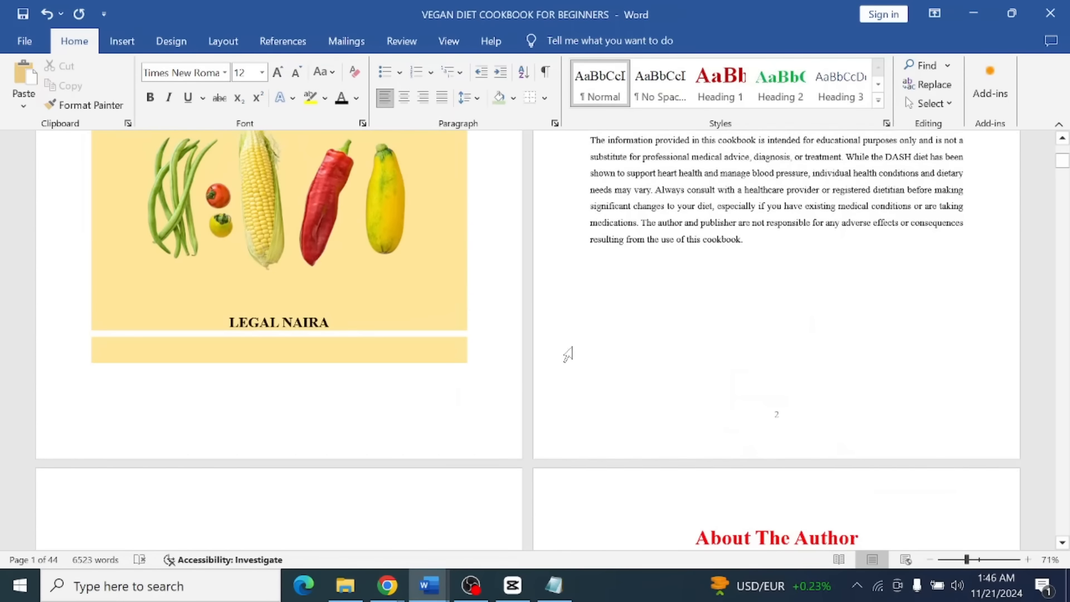
scroll(560, 353, up, 4)
scroll(560, 354, down, 6)
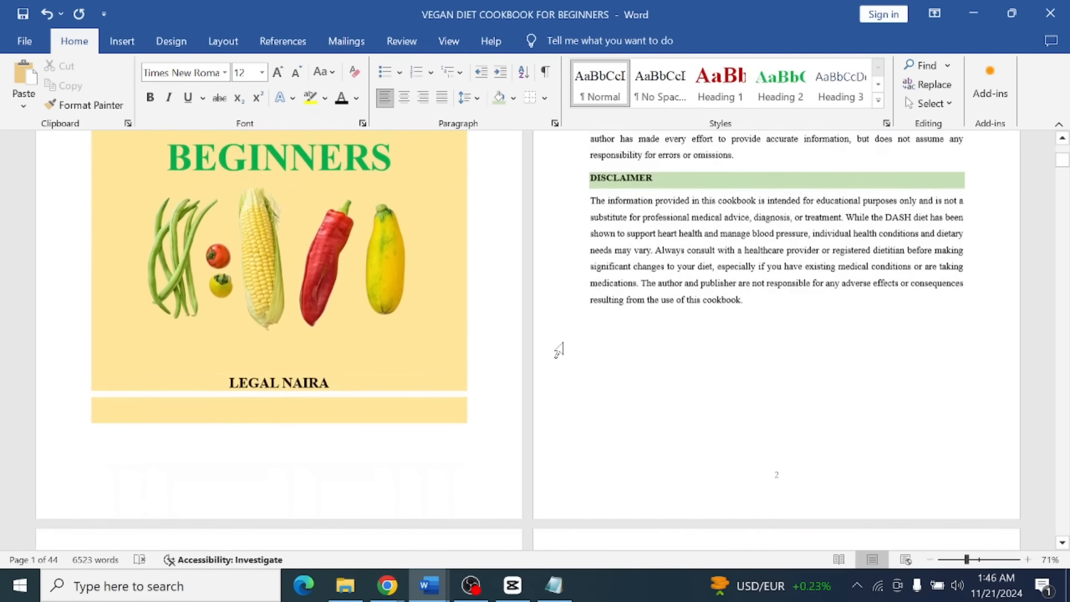
drag(695, 452, 865, 453)
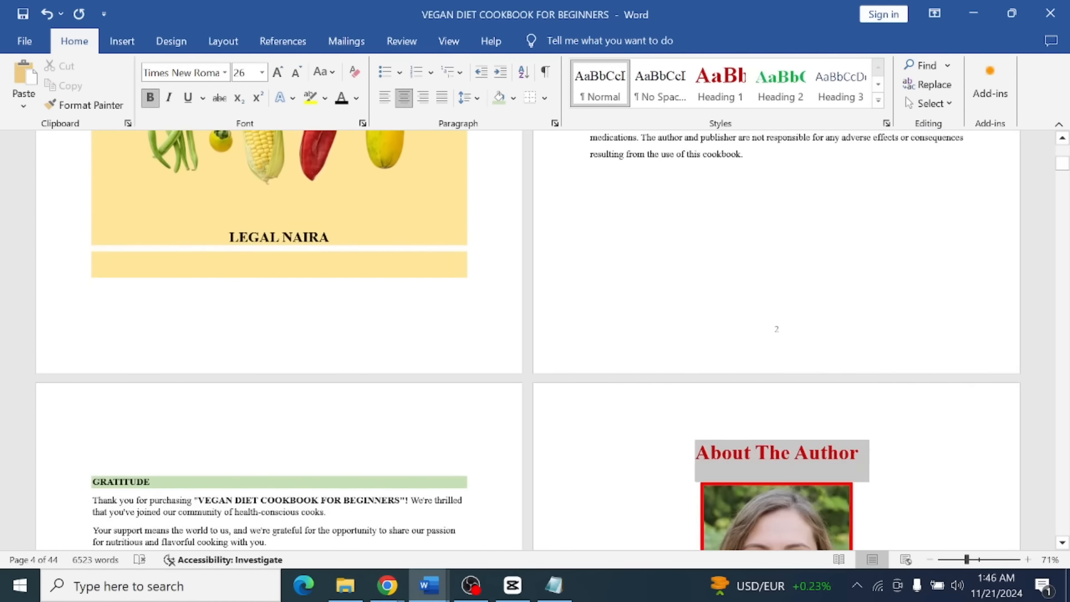
click(513, 99)
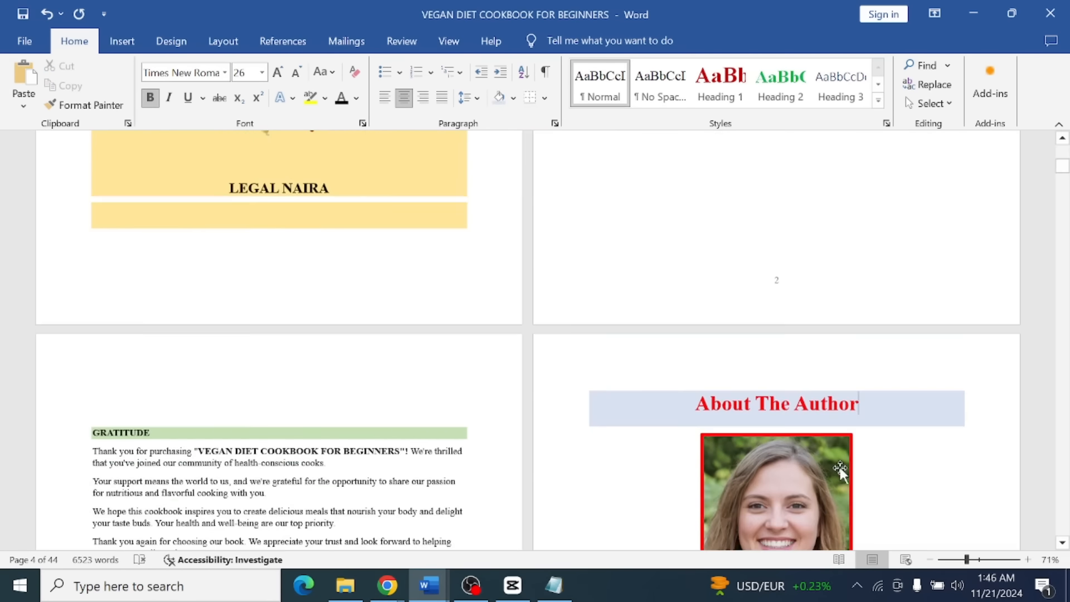
Extend the short last writing line under "This Cookbook Belongs To:" to the full width of the lines above it.
scroll(838, 465, down, 2)
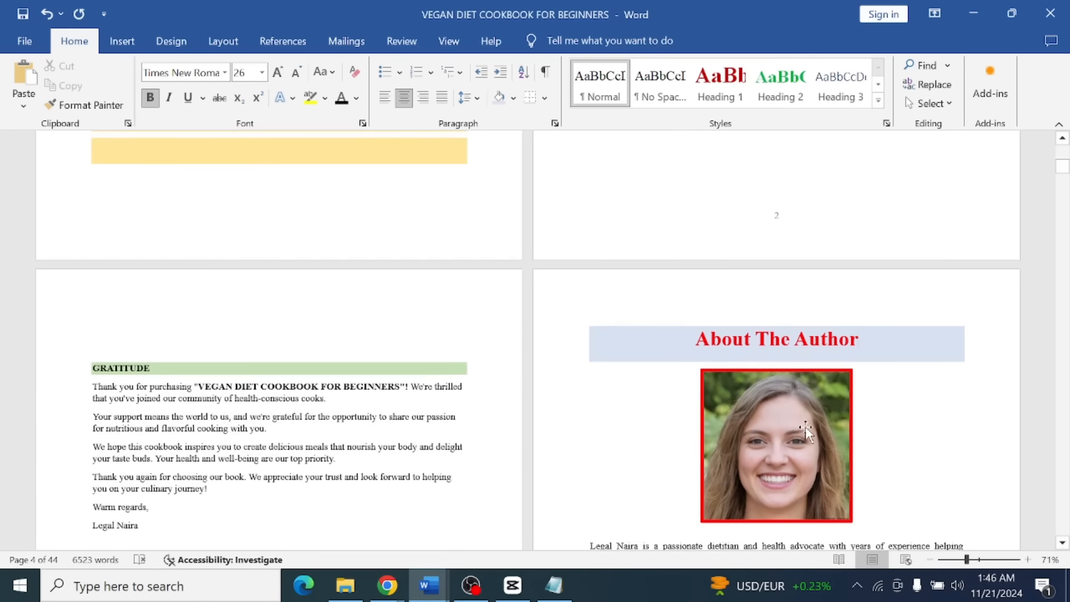
scroll(777, 418, down, 3)
scroll(812, 427, down, 5)
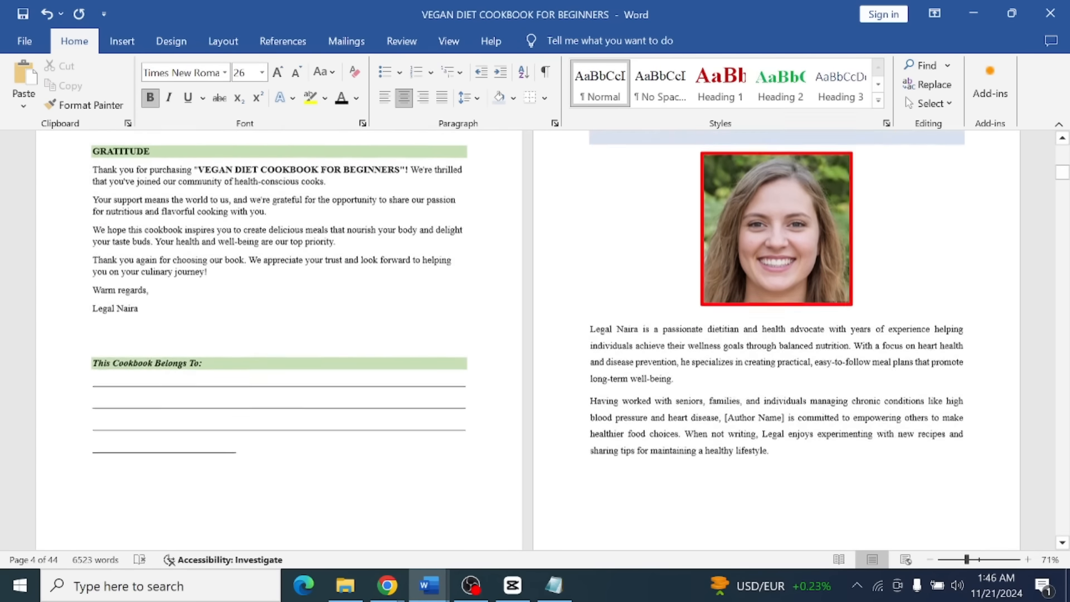
scroll(812, 426, down, 2)
scroll(813, 427, up, 2)
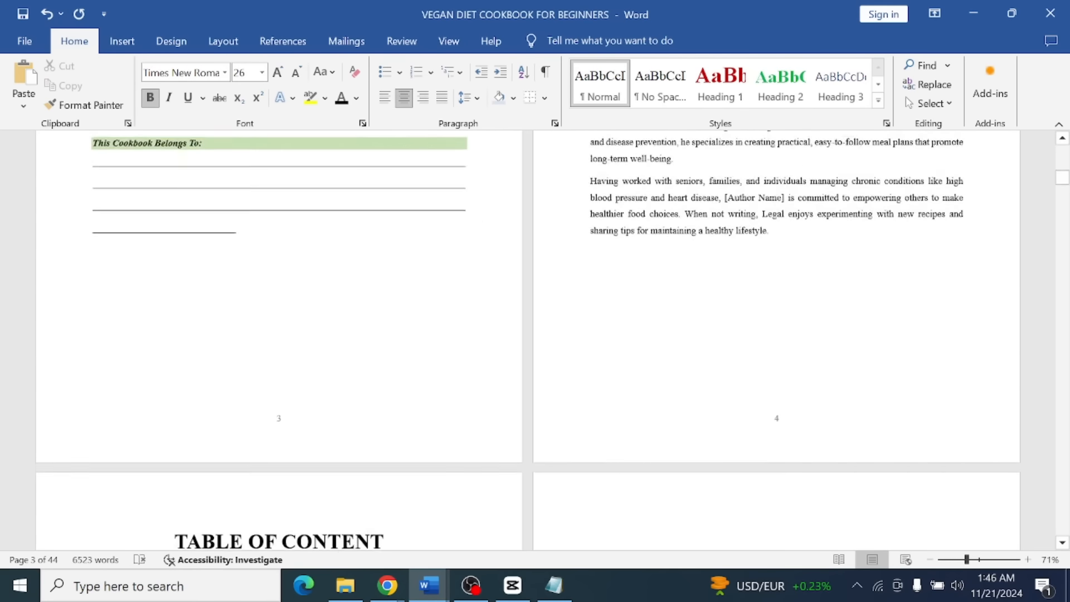
click(263, 267)
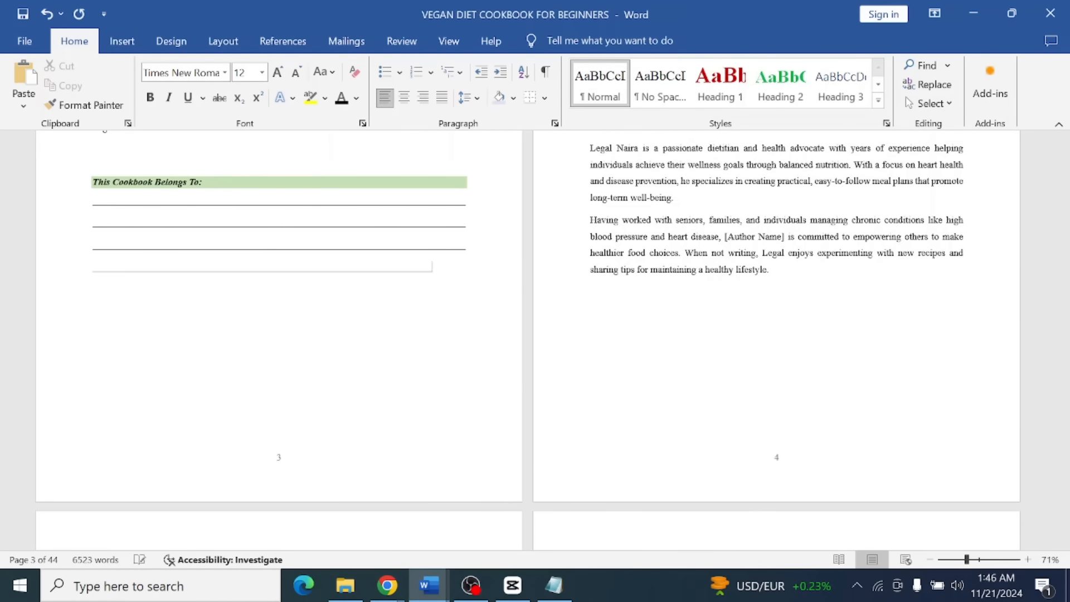
Try orange paragraph shading on the Introduction heading and undo it.
scroll(553, 340, up, 10)
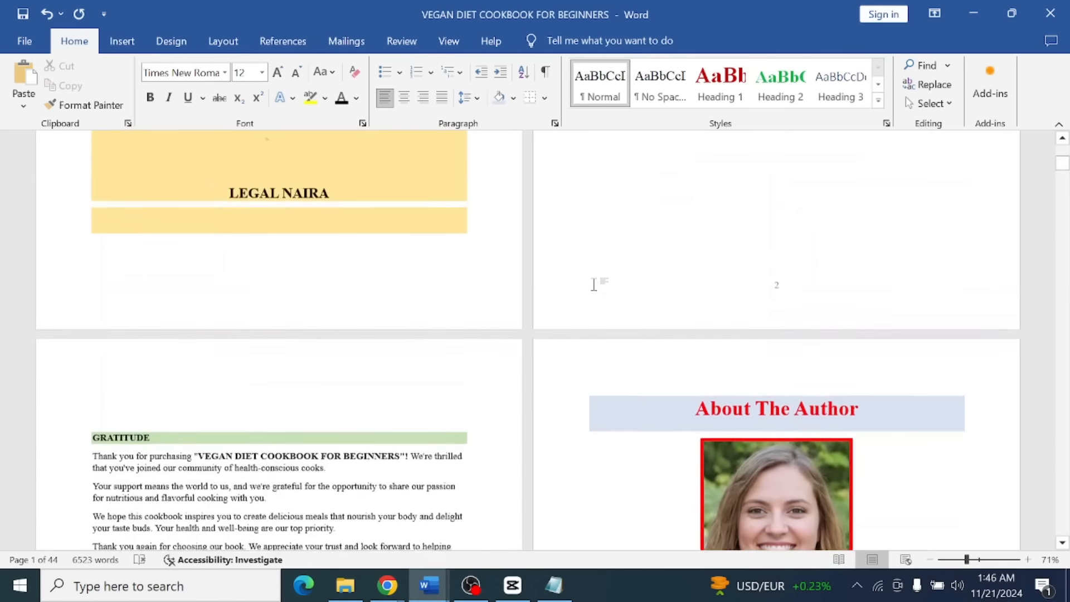
scroll(553, 340, down, 4)
scroll(594, 289, down, 12)
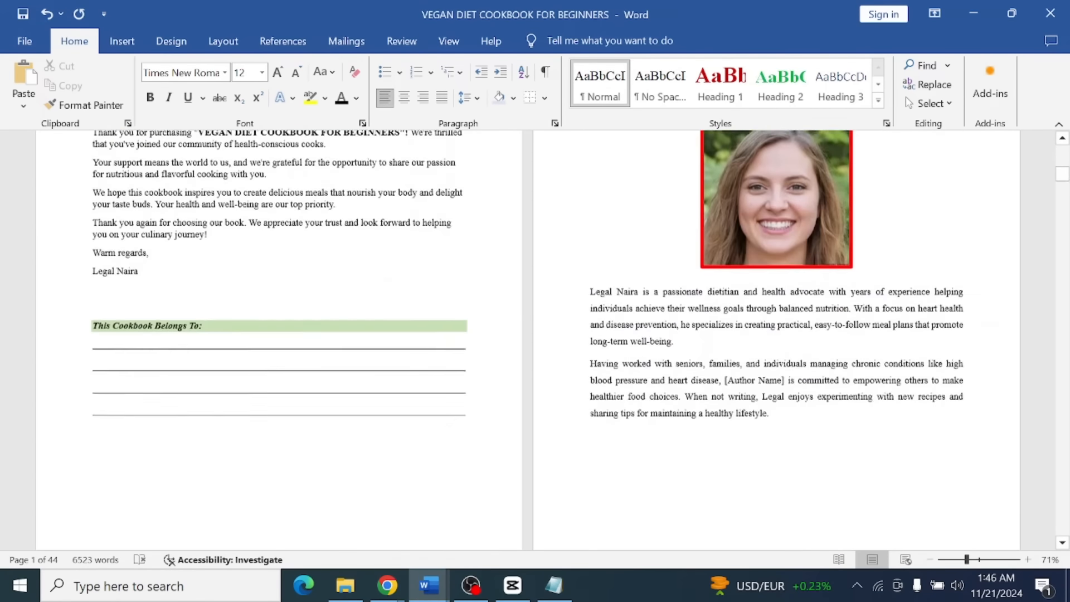
scroll(552, 342, down, 5)
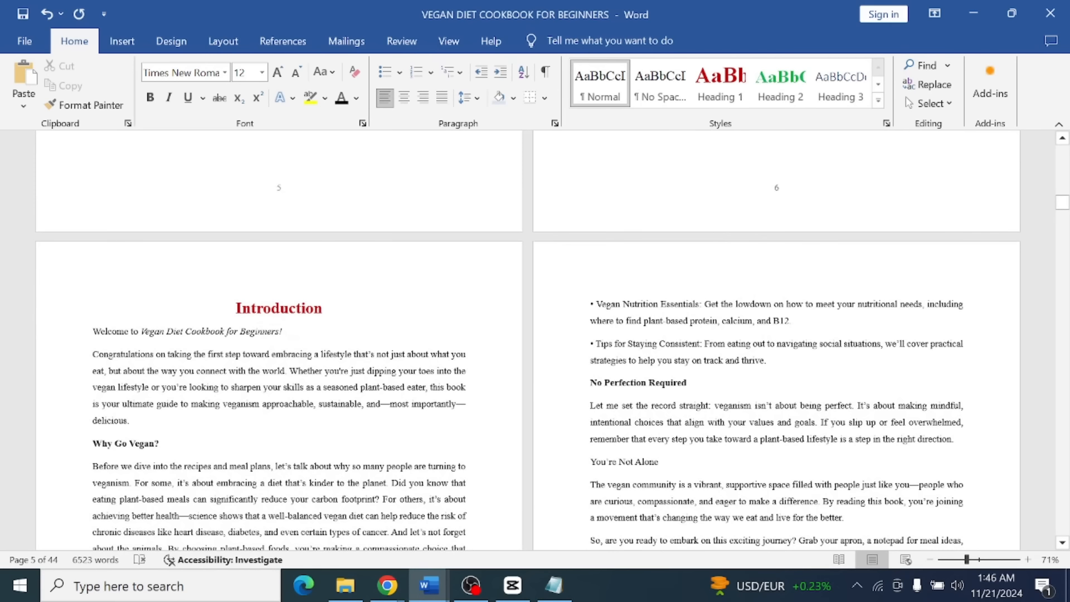
drag(227, 309, 328, 311)
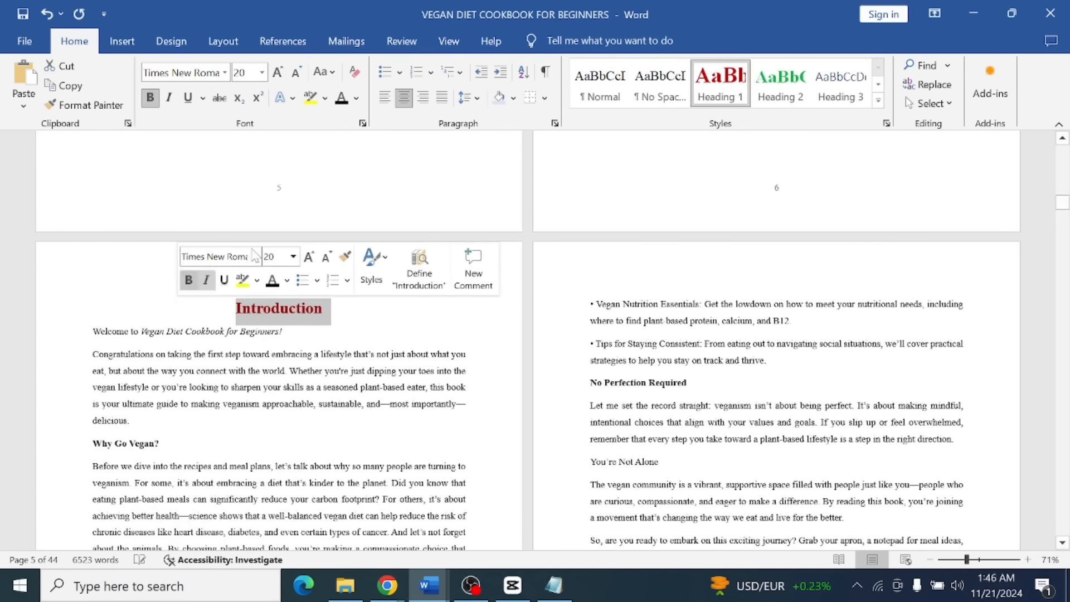
click(513, 98)
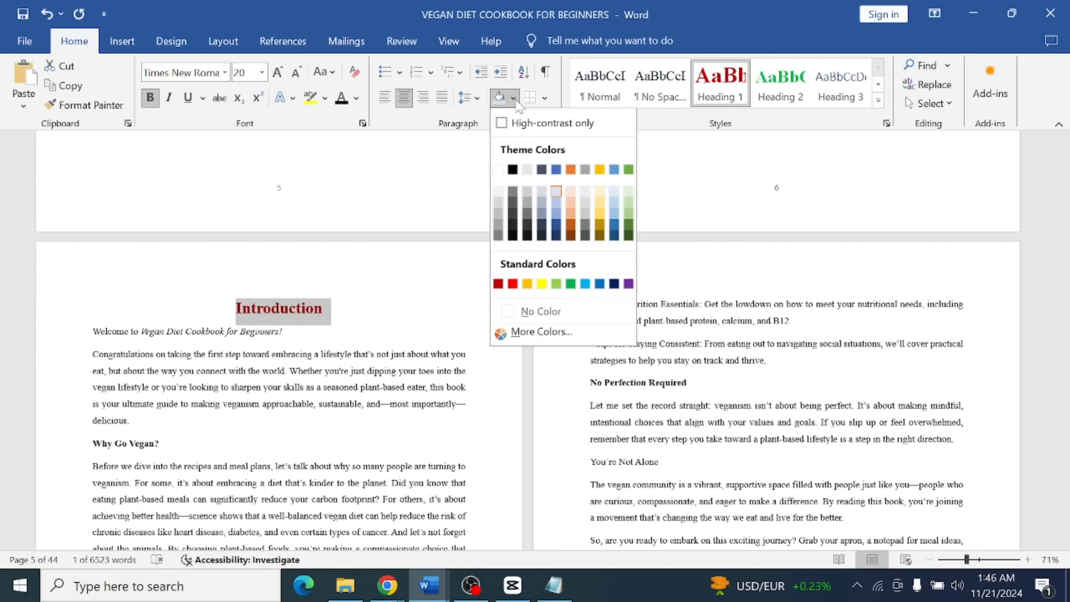
click(573, 173)
click(327, 371)
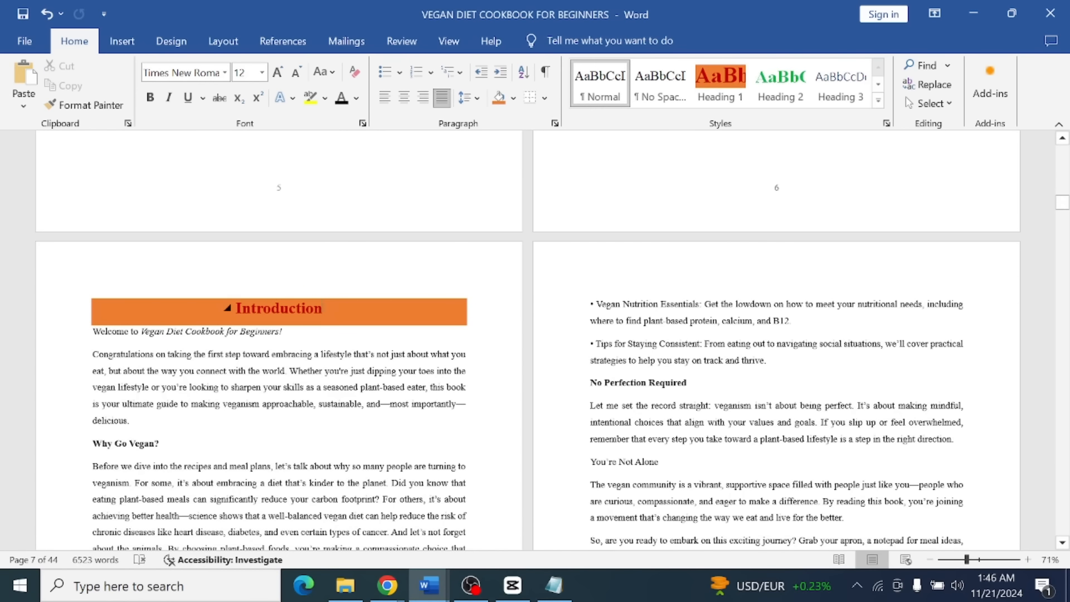
drag(322, 310, 229, 310)
click(347, 355)
key(ctrl+z)
key(ctrl+z)
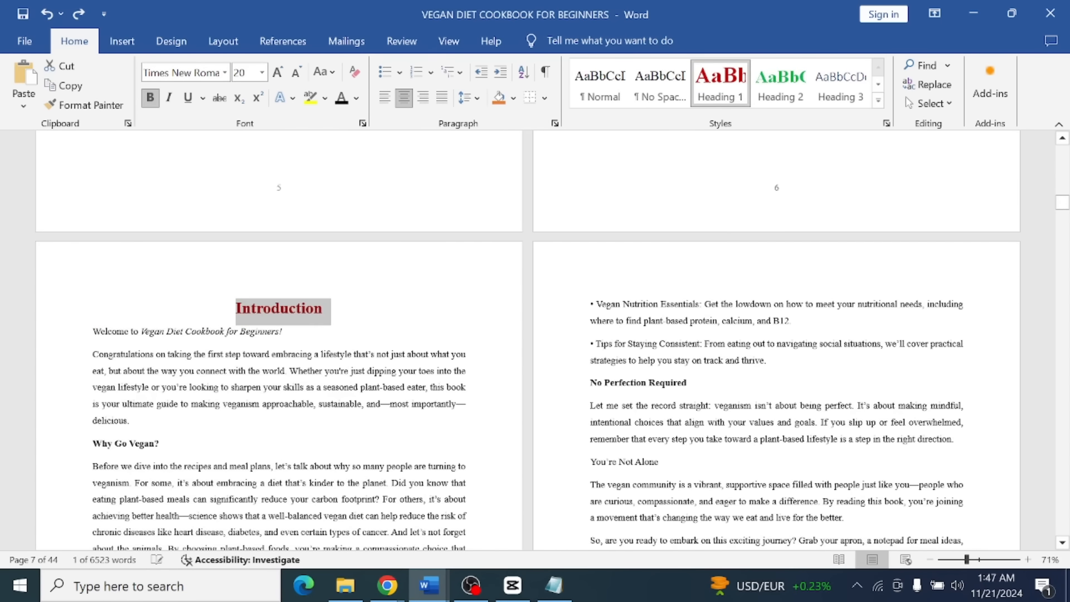
Apply light gray paragraph shading to the Introduction heading and check it on the Chapter One heading.
click(335, 322)
mouse_move(349, 314)
mouse_down()
mouse_move(217, 312)
mouse_move(235, 310)
mouse_up()
click(513, 98)
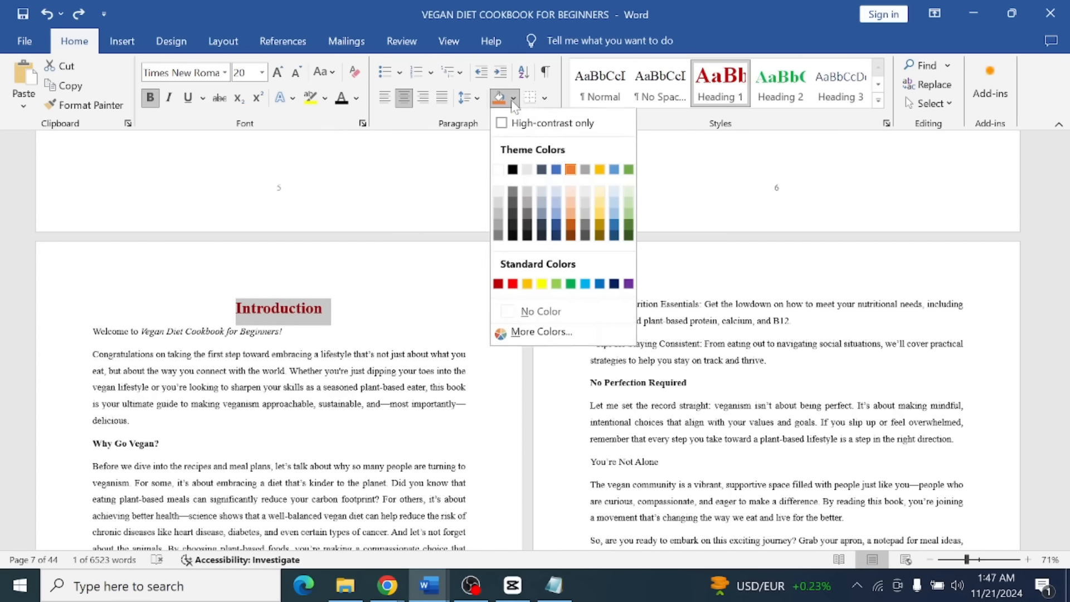
click(498, 202)
click(328, 331)
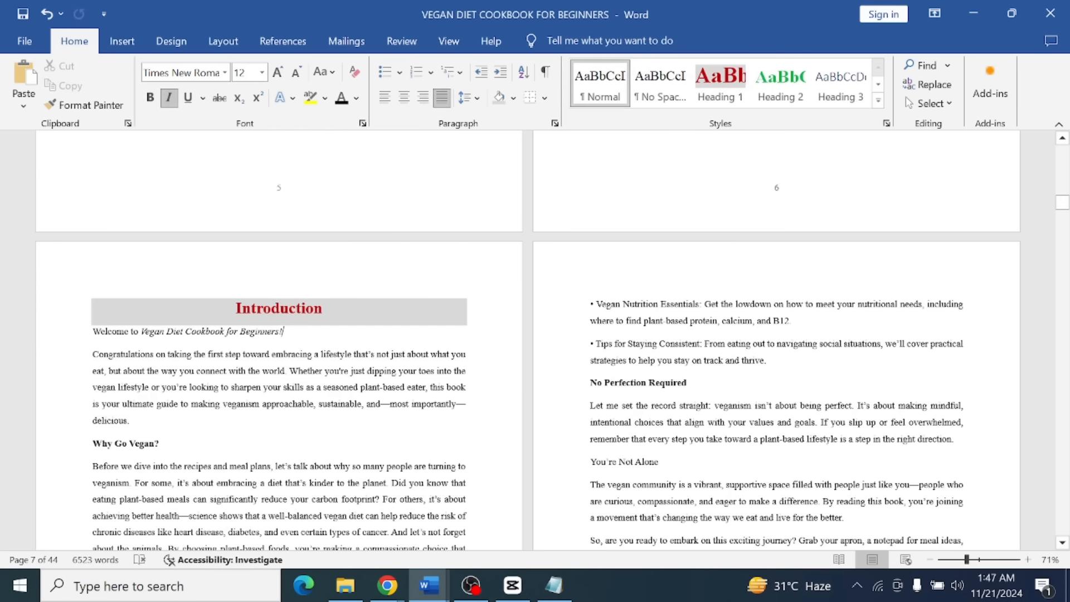
click(438, 354)
scroll(438, 355, down, 10)
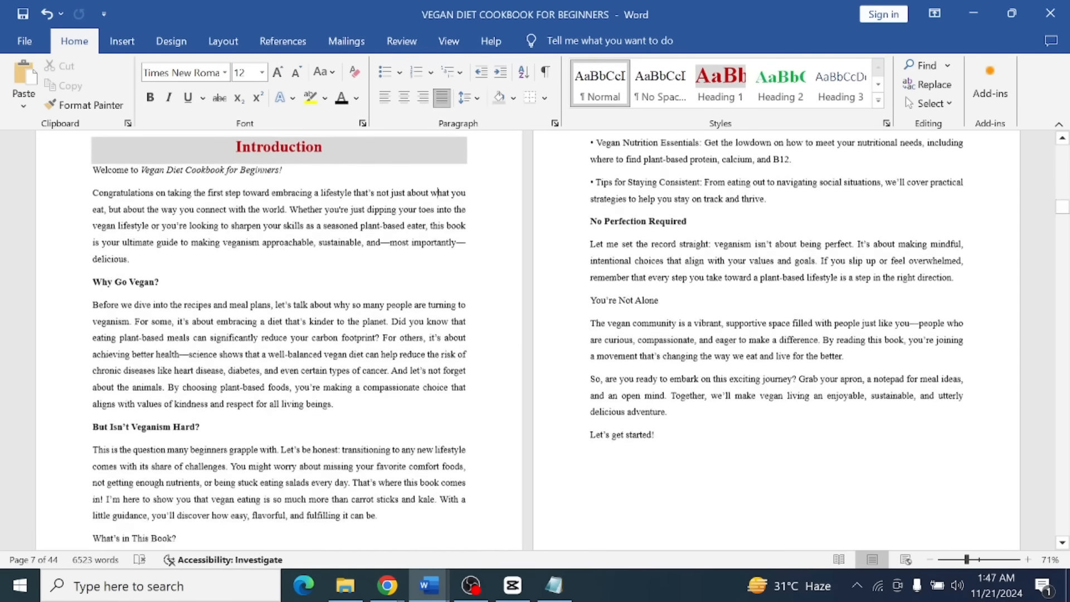
scroll(279, 251, down, 3)
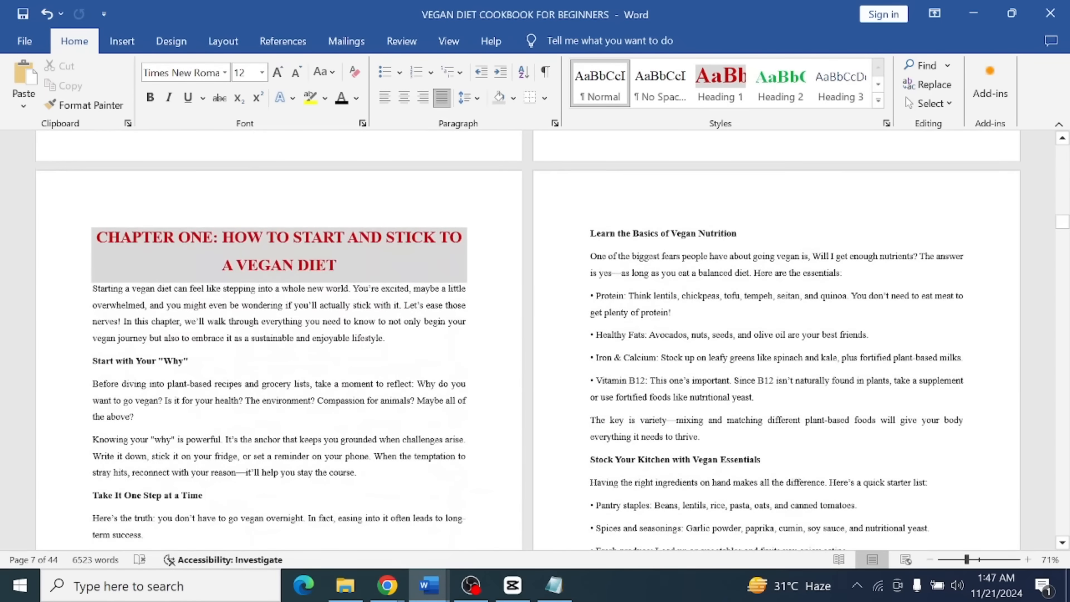
click(279, 239)
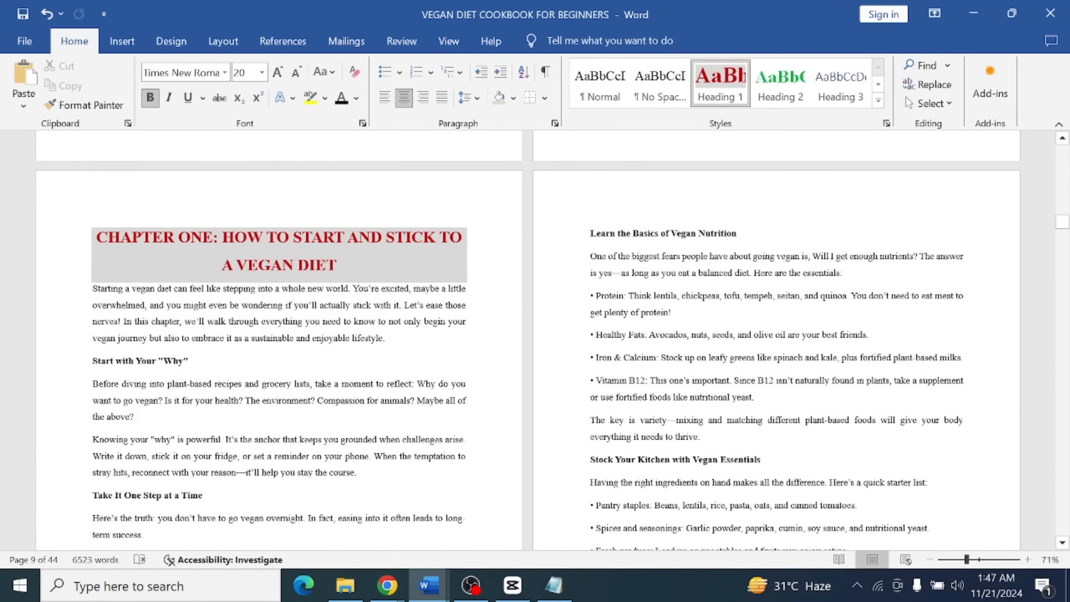
click(372, 338)
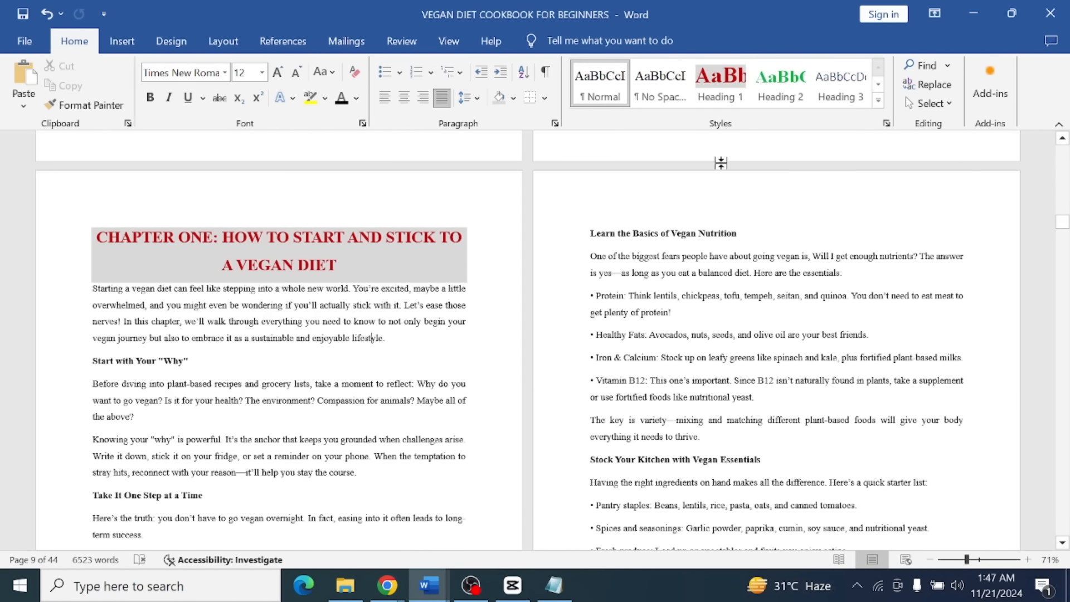
Change the font color of the "Start with Your "Why"" subheading in Chapter One to green.
scroll(371, 338, up, 6)
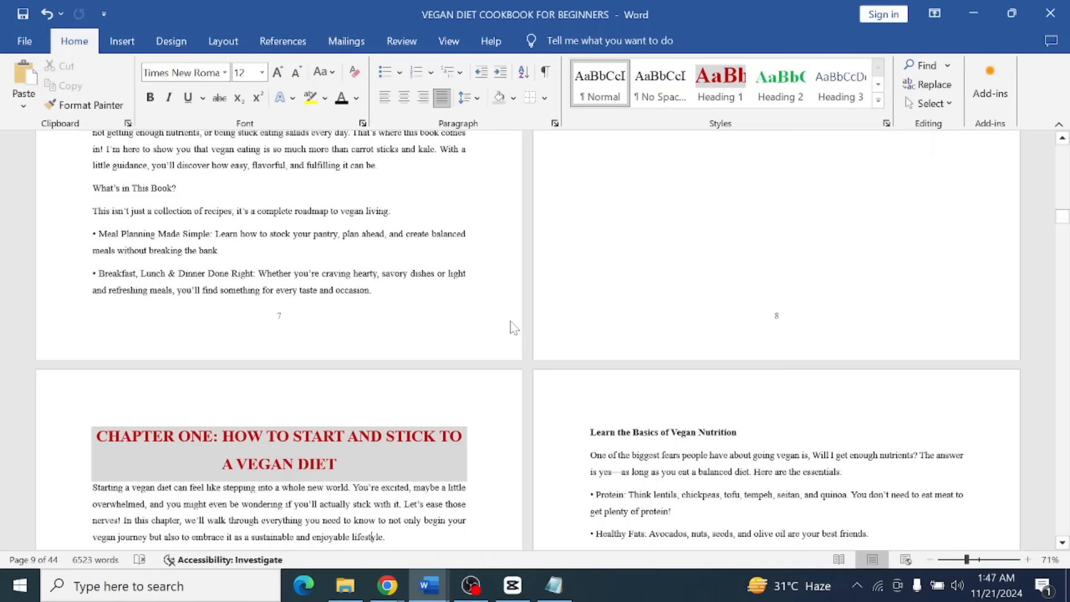
scroll(514, 327, down, 11)
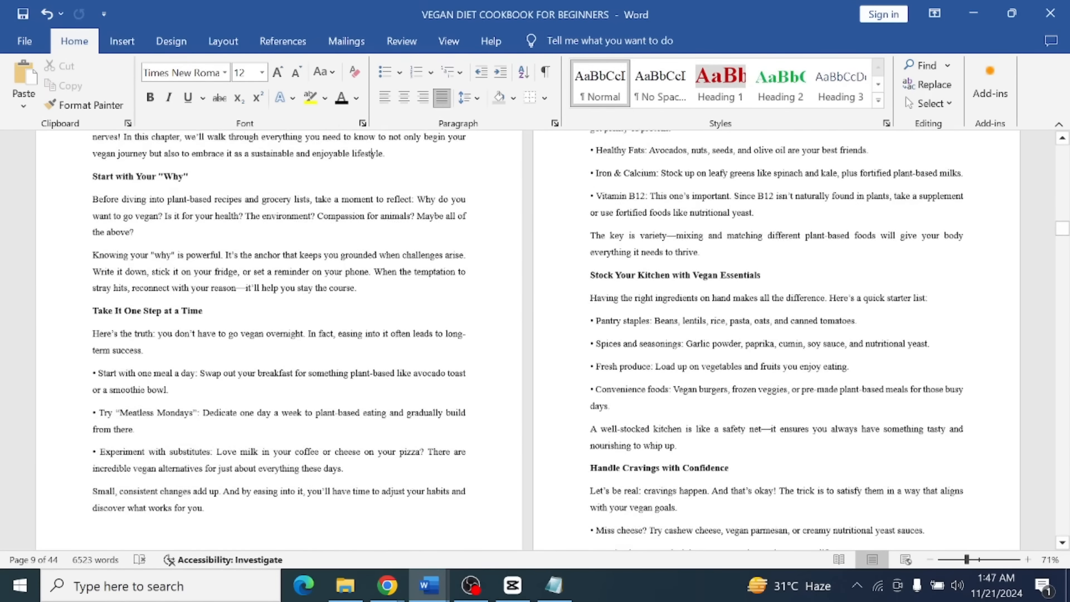
scroll(513, 328, up, 5)
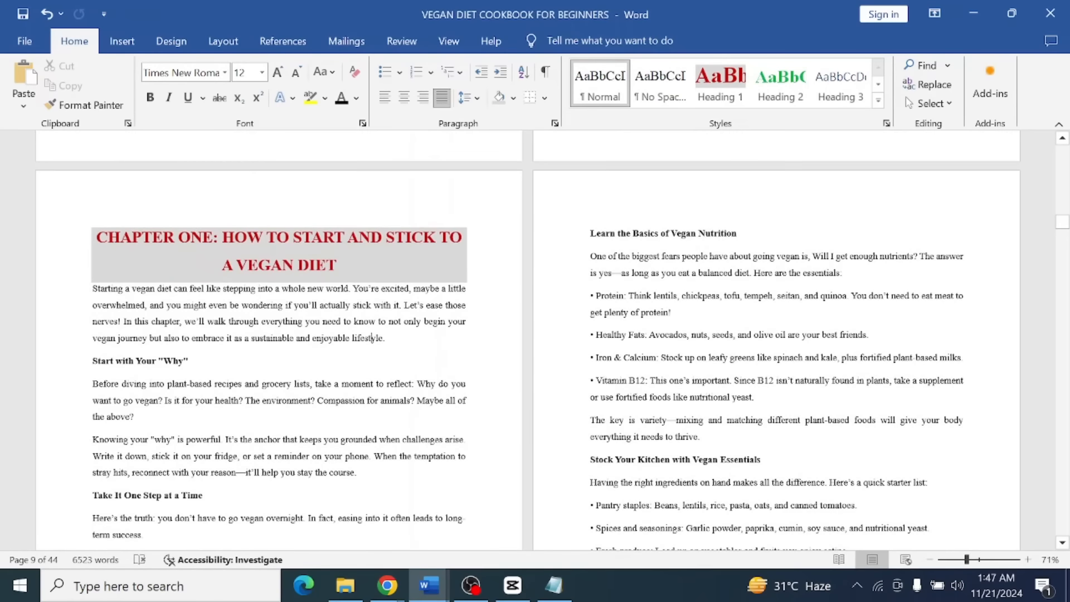
drag(223, 362, 116, 363)
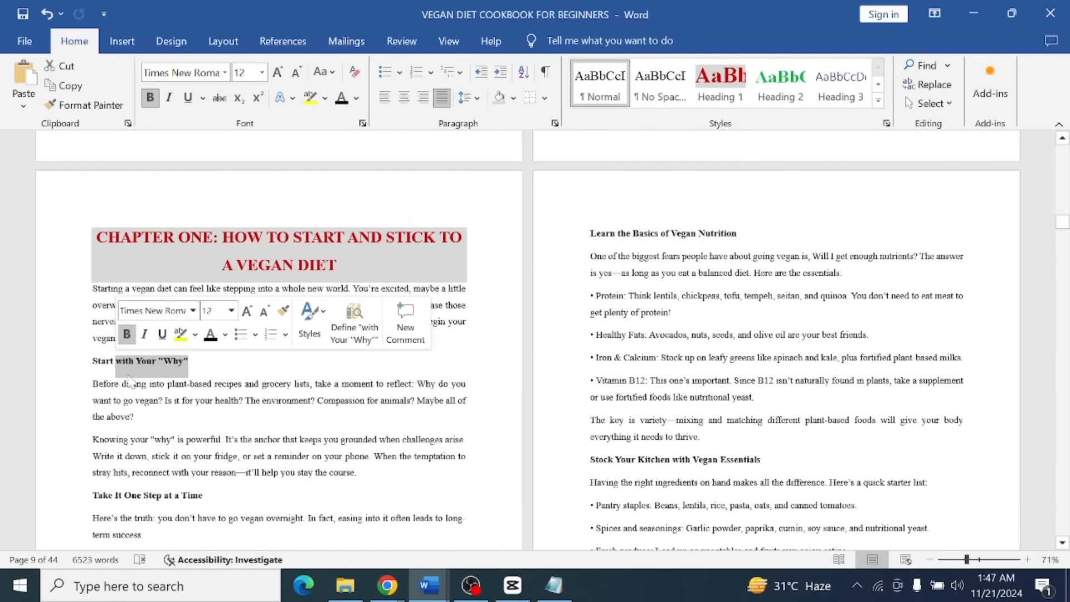
click(227, 364)
drag(227, 364, 91, 362)
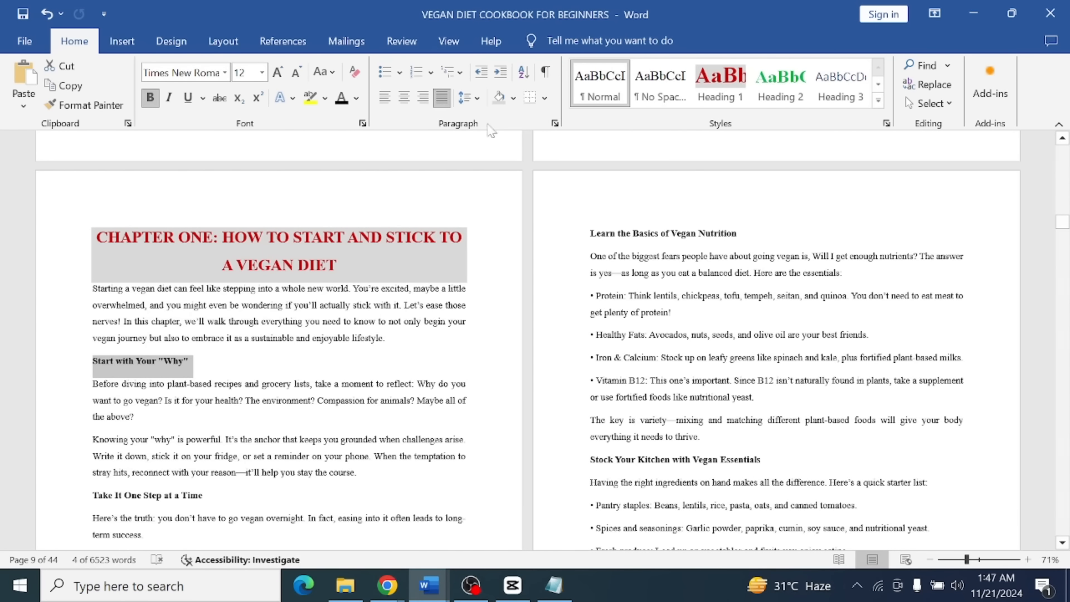
key(ctrl+alt+2)
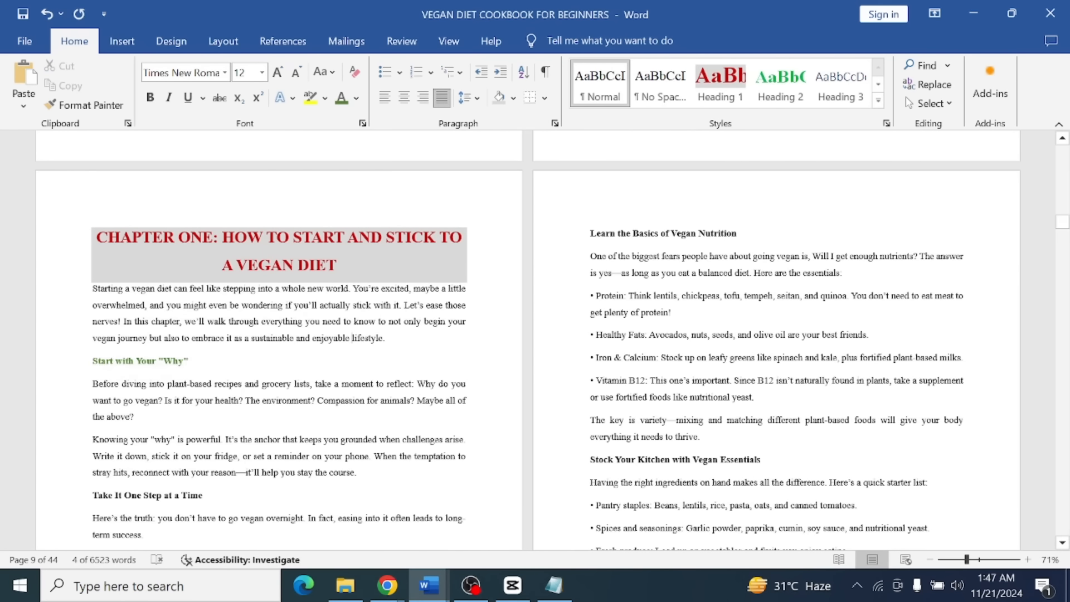
Apply the same green font color to the "Handle Cravings with Confidence" subheading on page 10.
scroll(279, 335, down, 3)
scroll(279, 334, down, 3)
scroll(279, 335, up, 4)
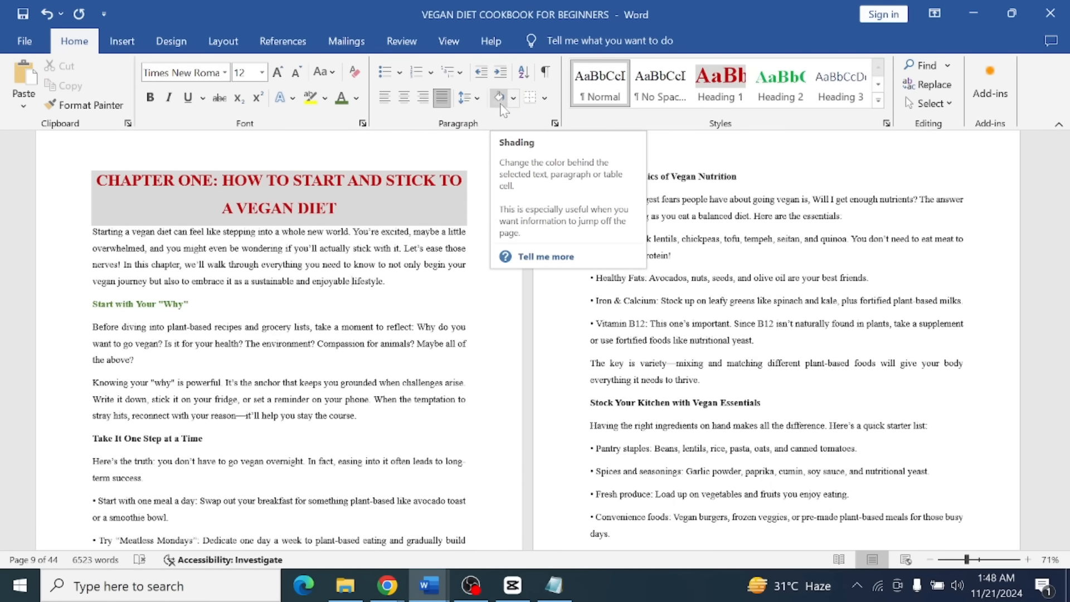
scroll(613, 334, down, 6)
drag(591, 282, 734, 282)
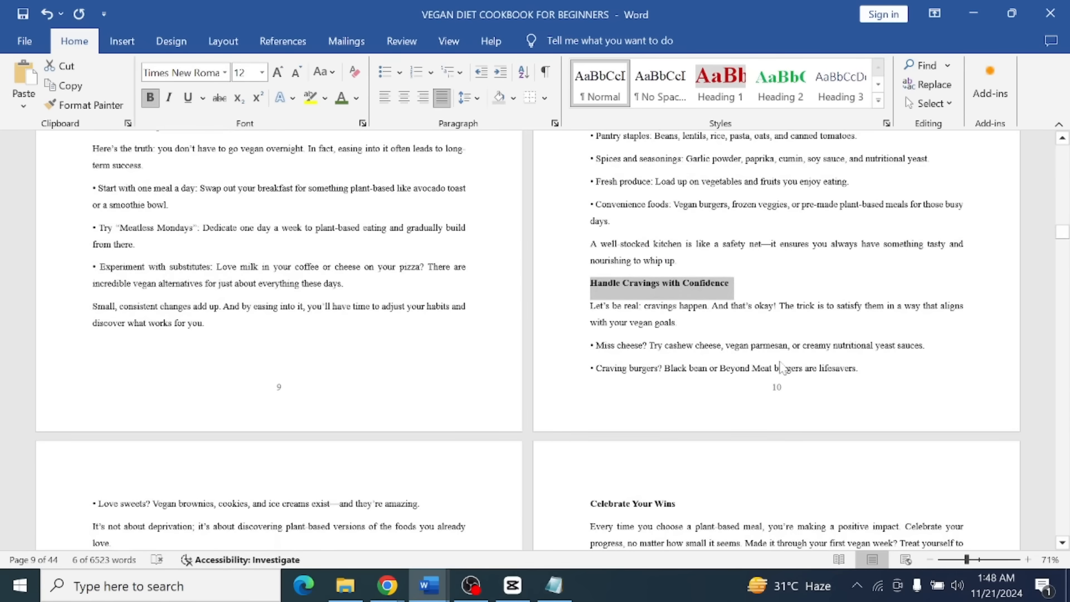
click(342, 100)
Color the "Surround Yourself with Support" and "Celebrate Your Wins" subheadings green.
scroll(613, 340, down, 4)
drag(227, 339, 92, 339)
click(351, 93)
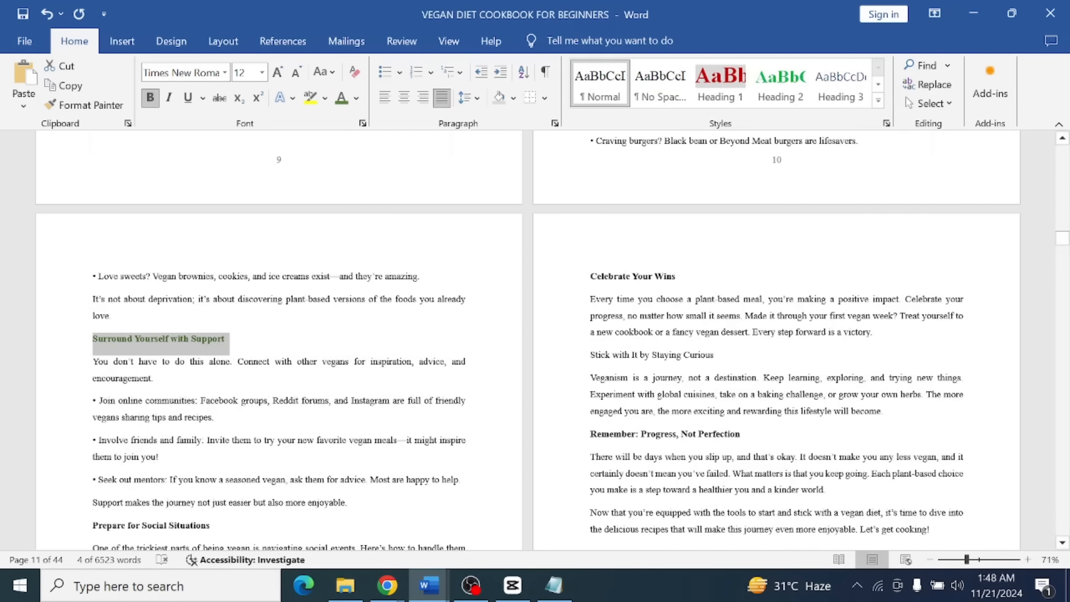
drag(591, 276, 676, 276)
click(343, 98)
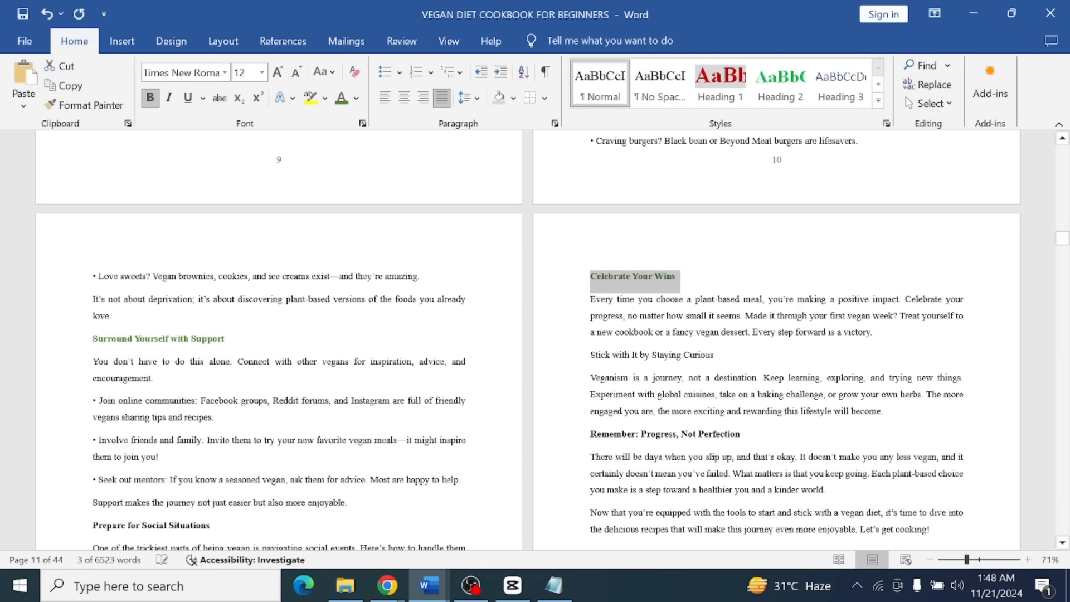
scroll(613, 334, down, 1)
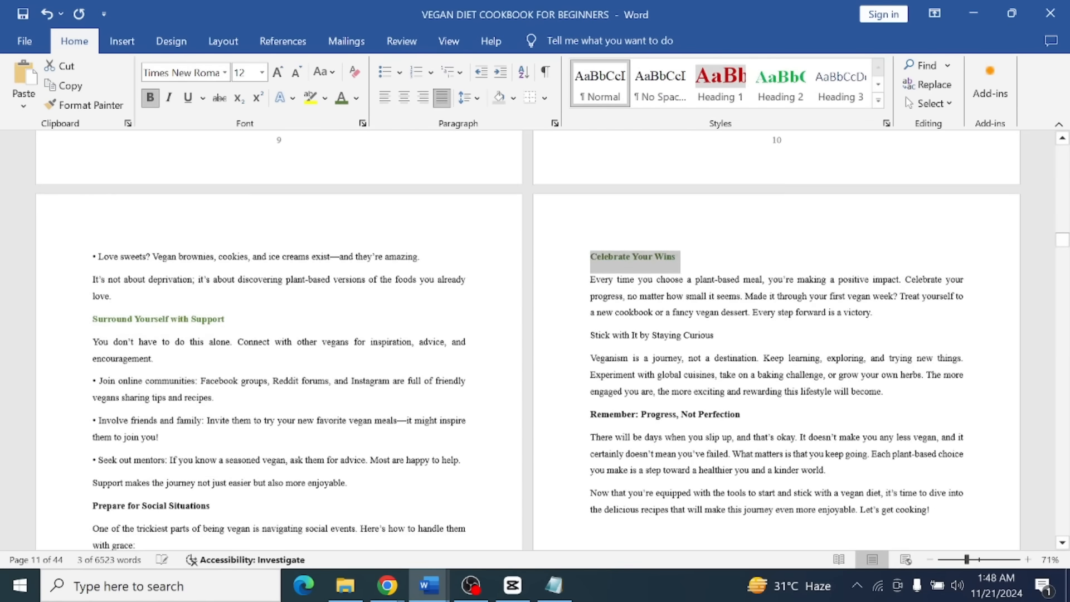
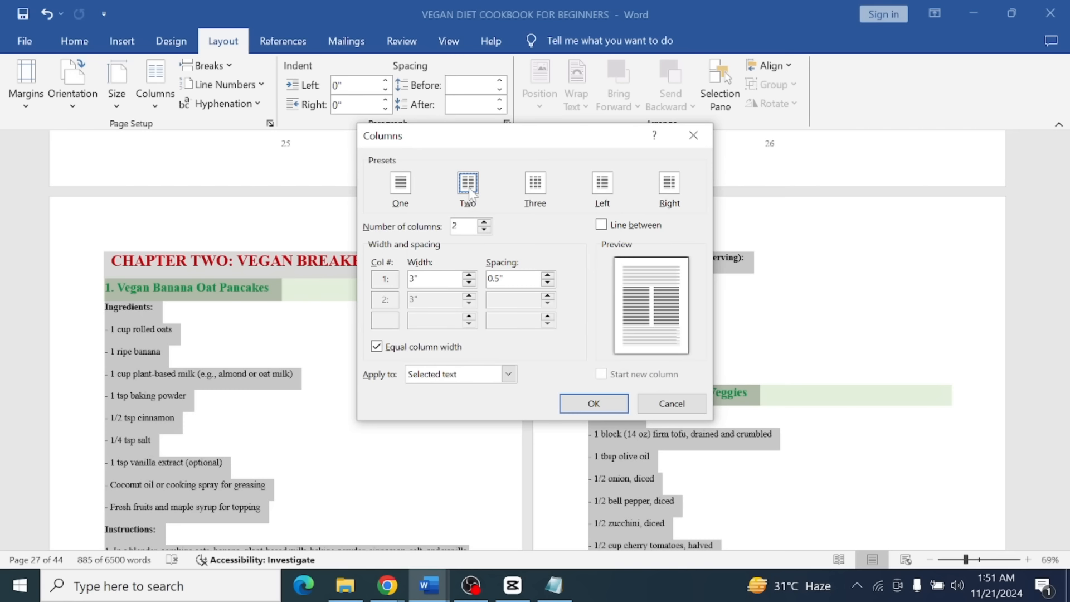
Lay out the selected Chapter Two recipes in two equal columns with a line between and reduced column spacing.
click(610, 226)
click(548, 282)
click(548, 283)
click(598, 409)
scroll(421, 411, down, 10)
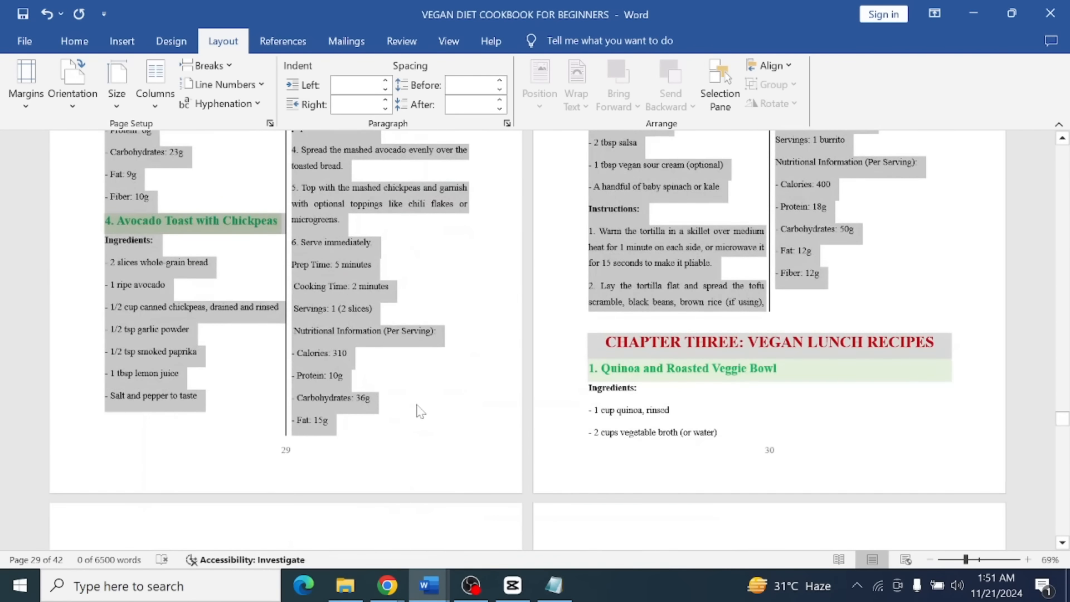
scroll(420, 412, up, 8)
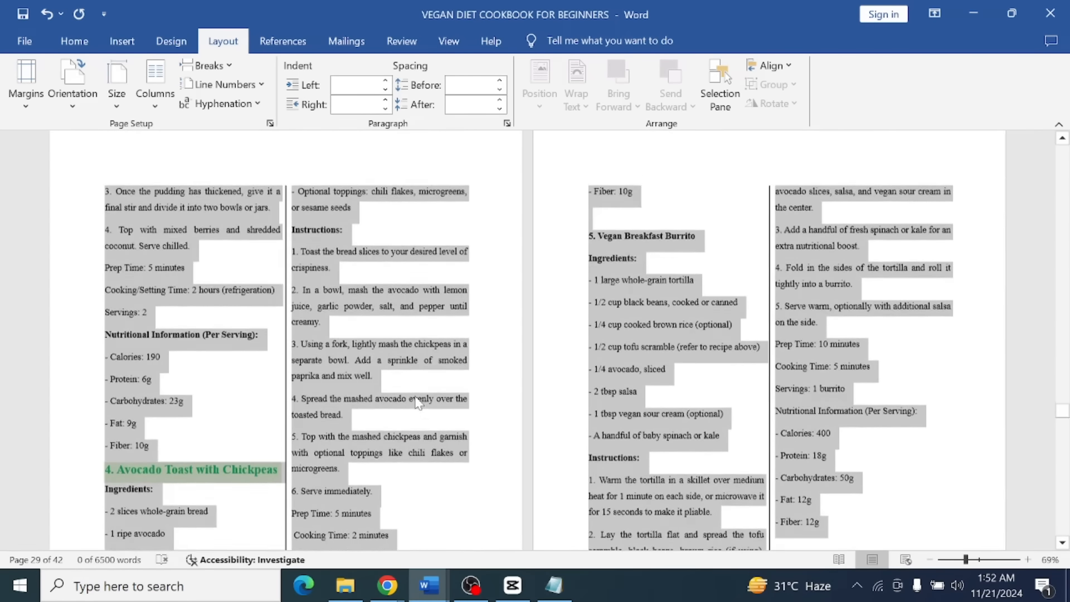
scroll(416, 396, up, 5)
click(331, 497)
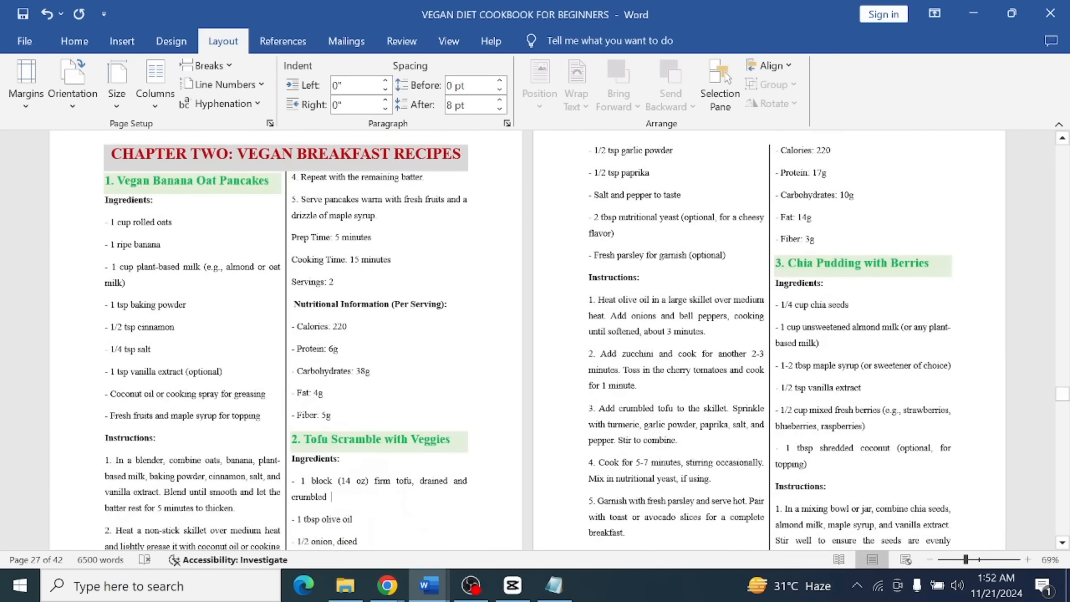
Insert a blank line between the "1. Vegan Banana Oat Pancakes" heading and its Ingredients label.
scroll(391, 473, down, 2)
scroll(390, 474, up, 3)
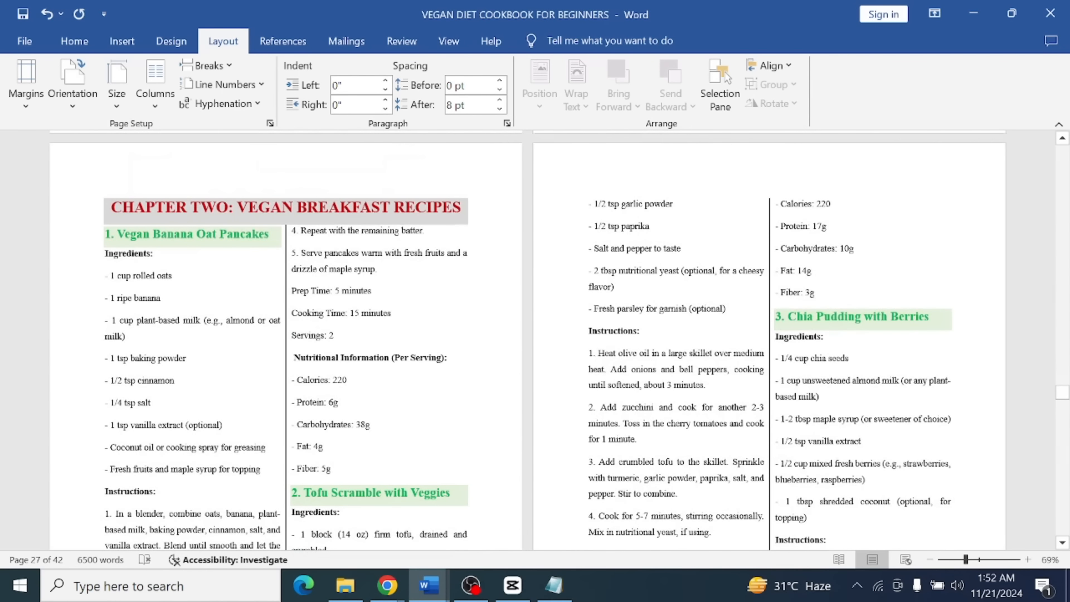
key(Return)
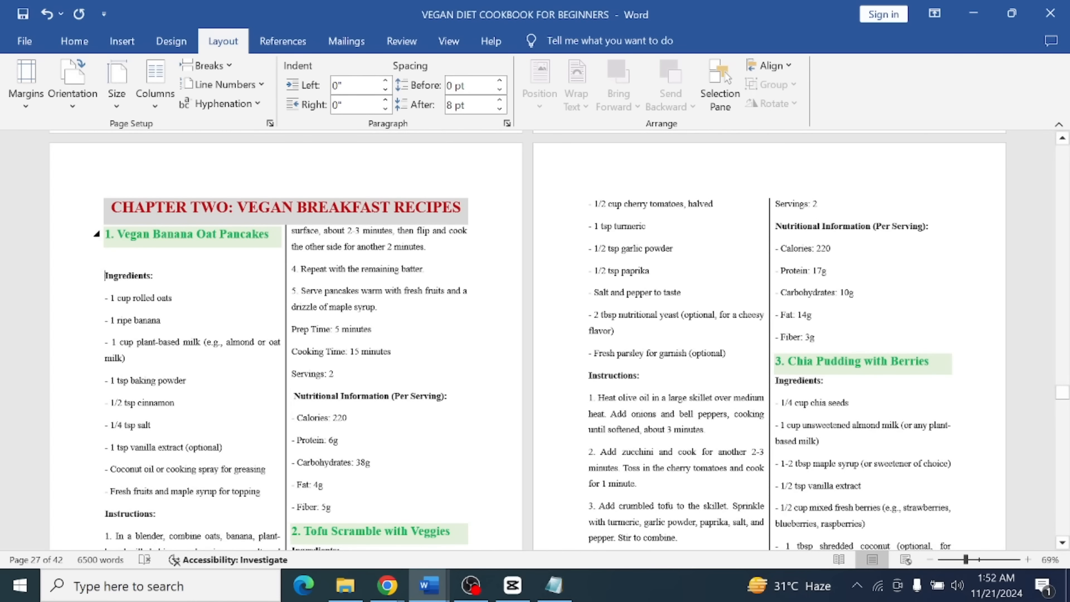
Copy the title "Vegan Banana Oat Pancakes" from Word and generate images from it in Bing Image Creator in Chrome.
drag(275, 235, 127, 241)
key(ctrl+c)
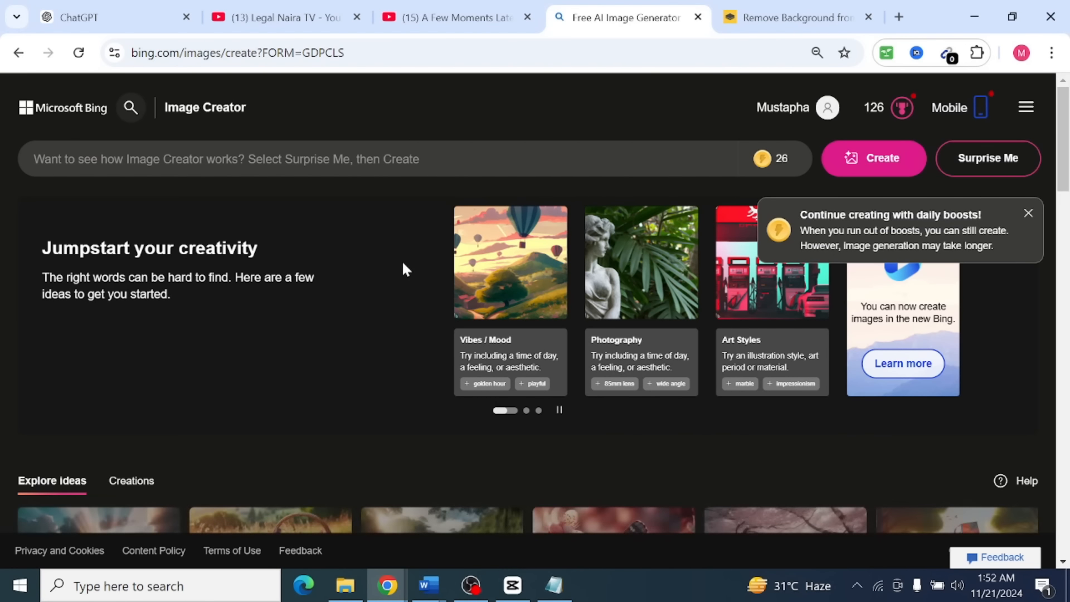
click(399, 160)
key(ctrl+v)
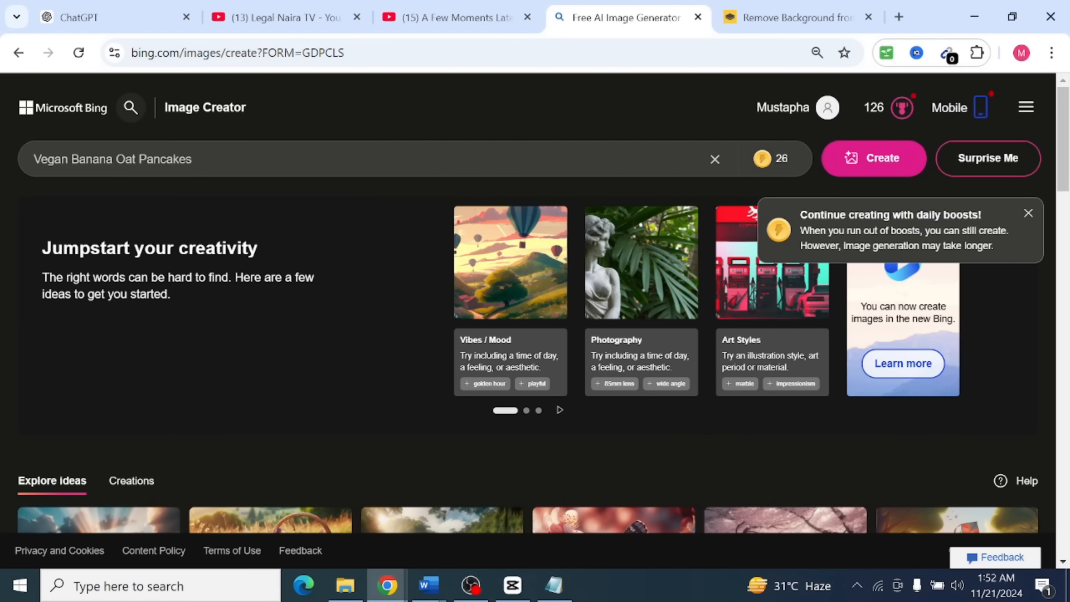
click(834, 147)
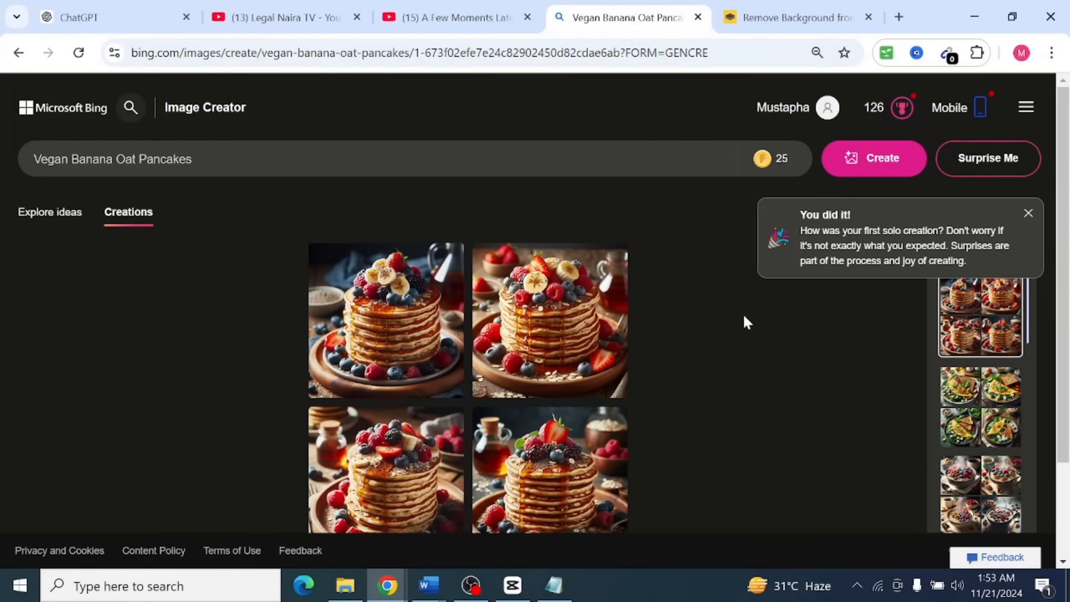
Search Google Images in a new browser tab for "Vegan Banana Oat Pancakes" and look through the photos.
drag(199, 160, 40, 159)
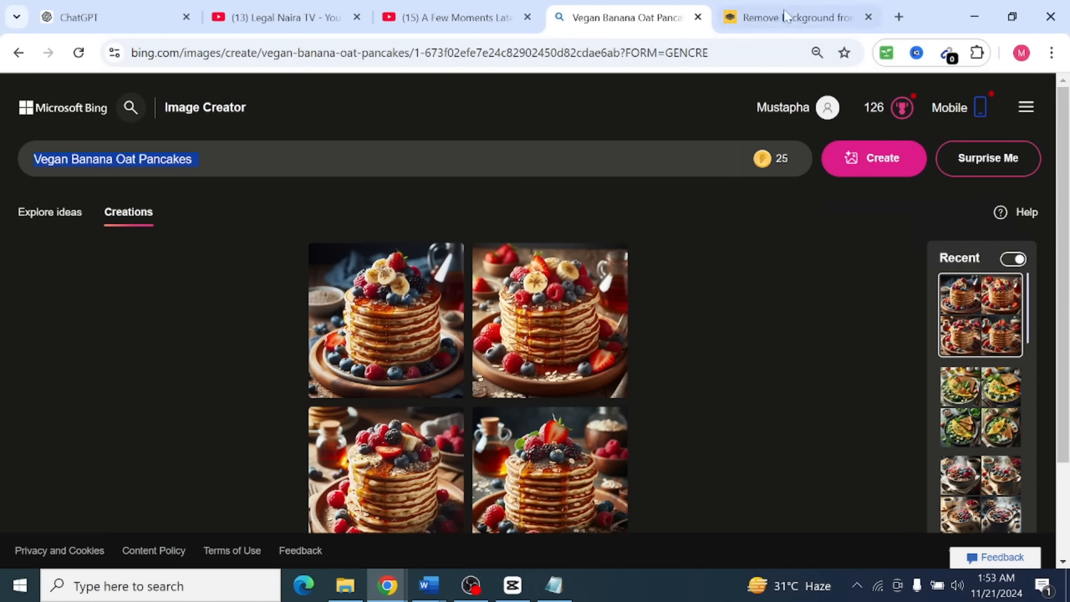
key(ctrl+t)
key(ctrl+v)
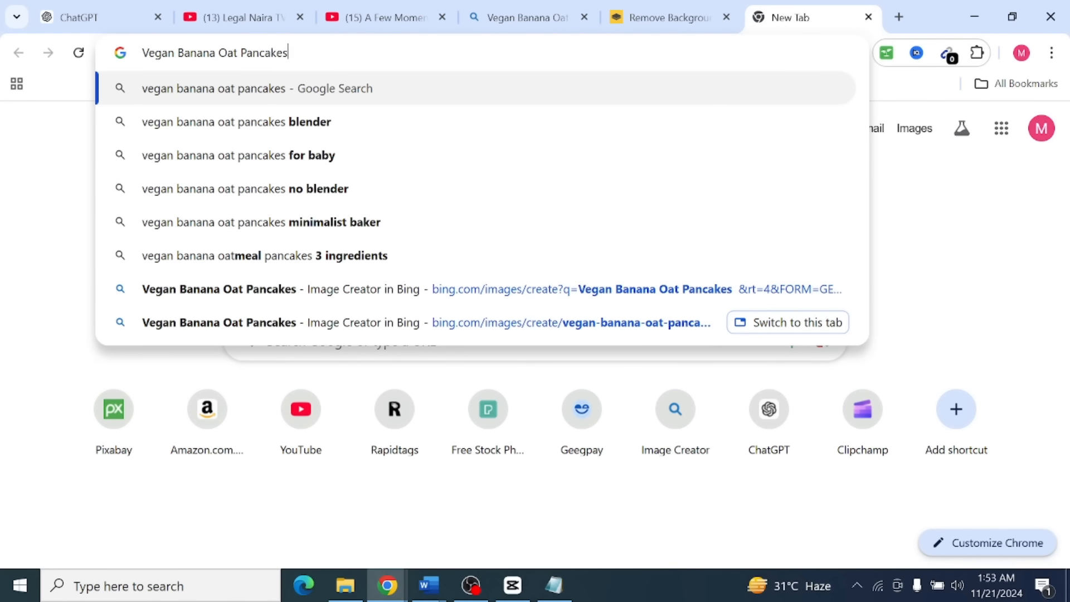
key(Return)
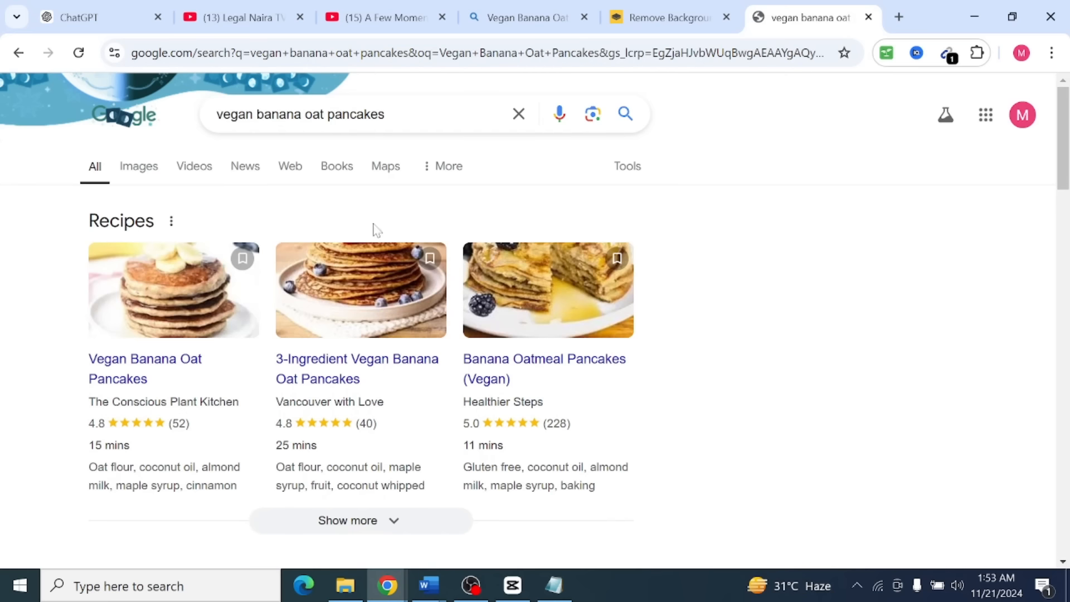
click(143, 167)
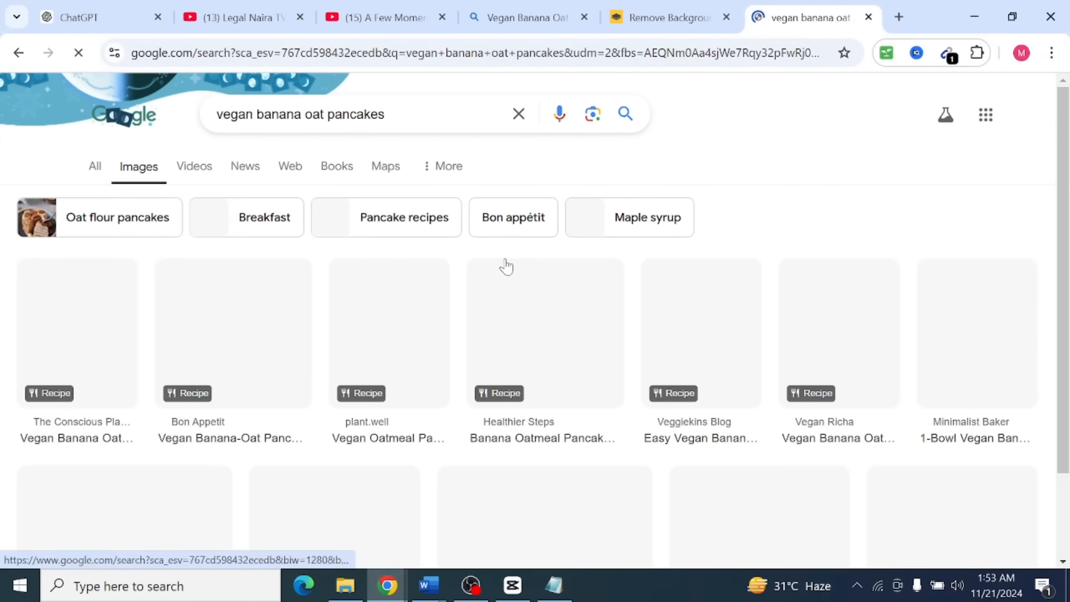
scroll(386, 384, down, 5)
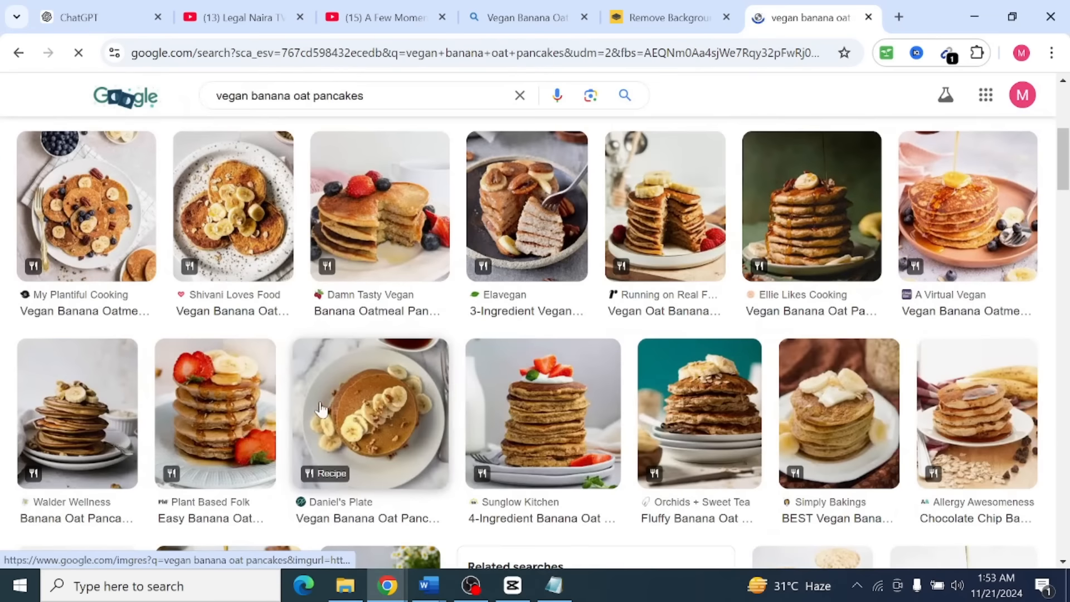
scroll(462, 362, up, 5)
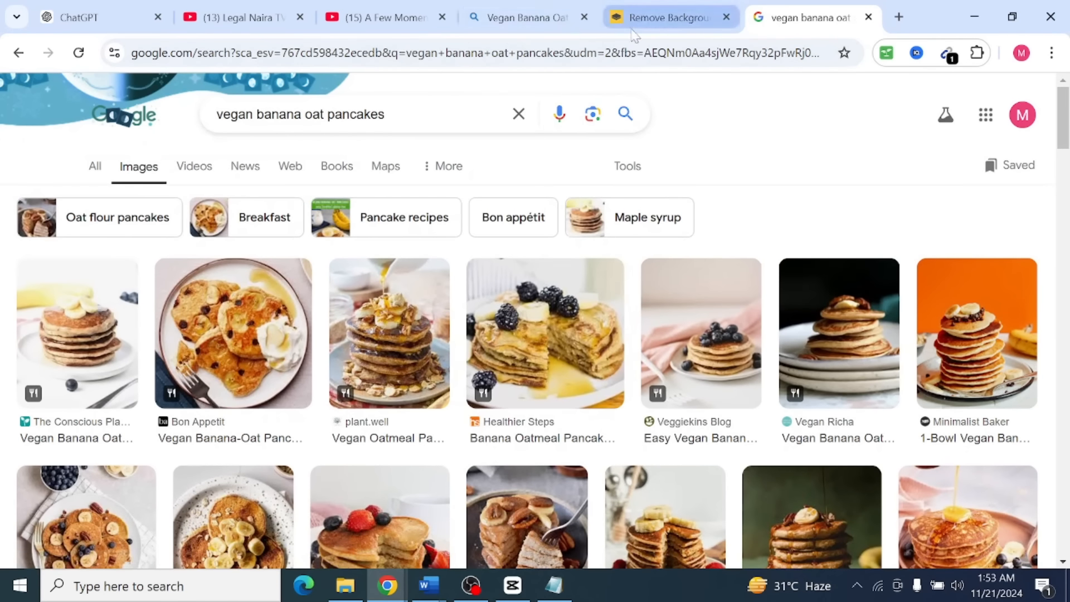
Compare the generated pancake images with the Google results, previewing The Conscious Plant Kitchen's photo.
click(535, 18)
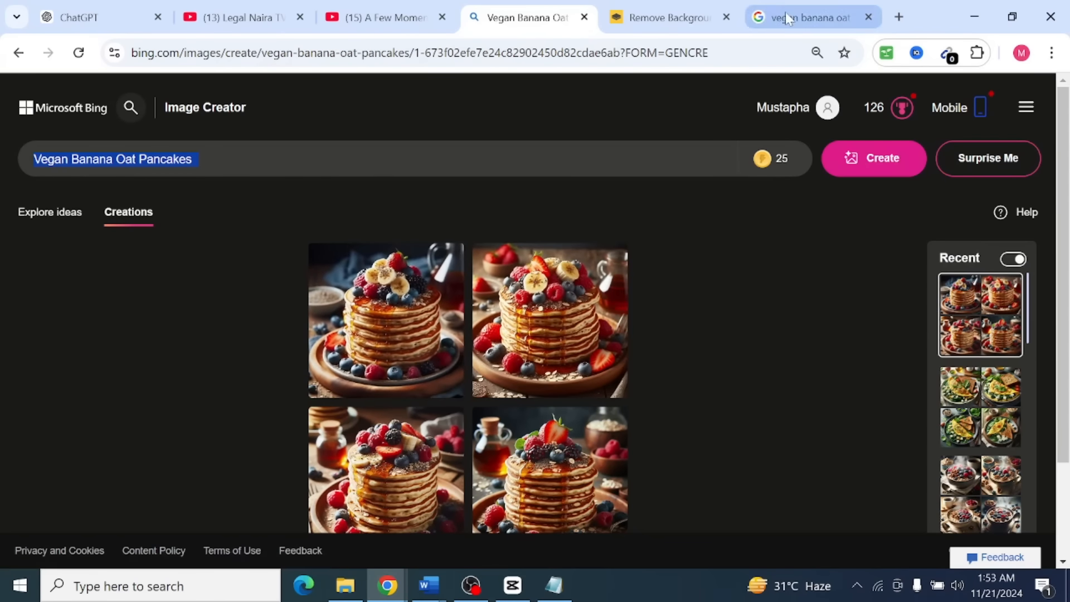
click(809, 17)
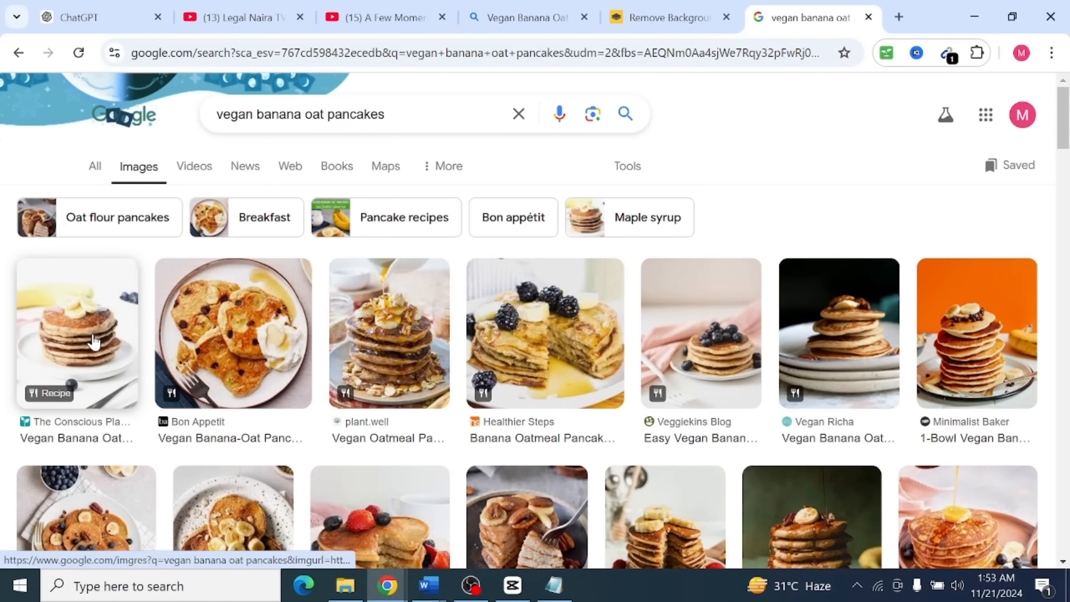
click(134, 357)
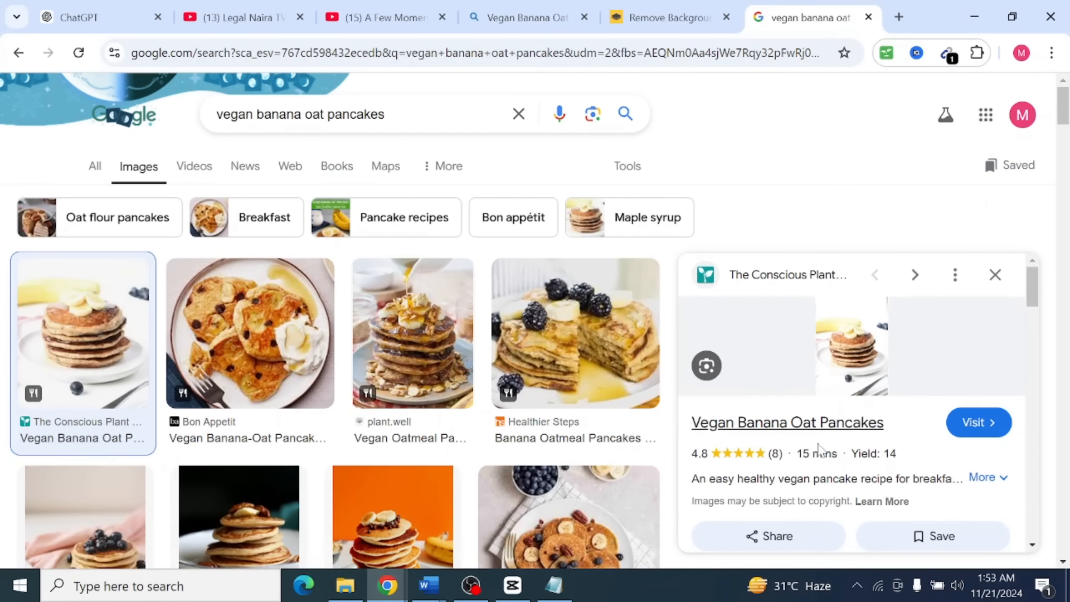
scroll(724, 454, down, 3)
scroll(722, 453, up, 3)
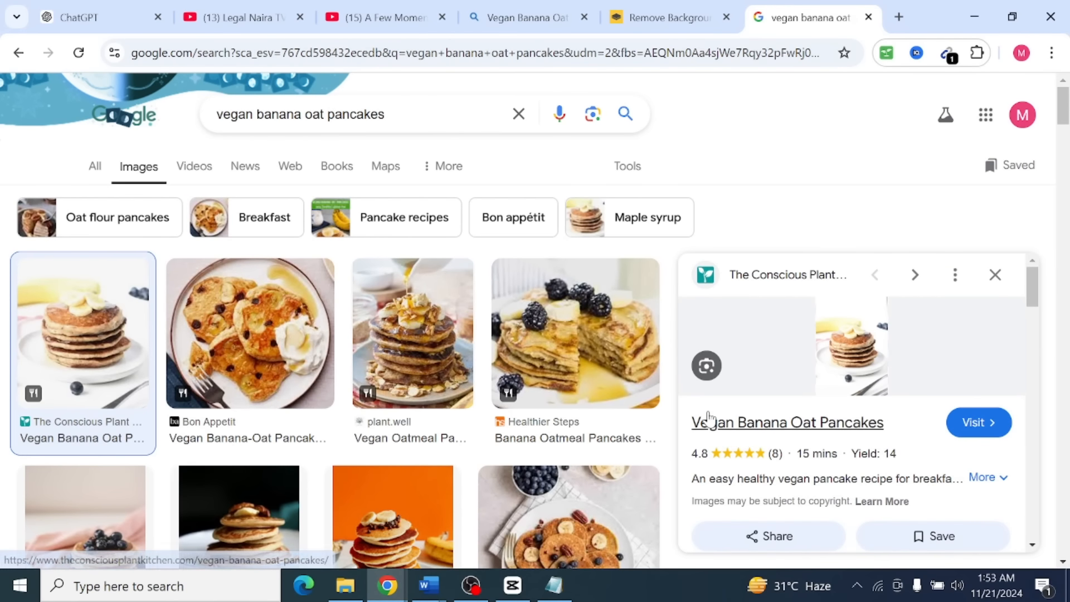
Go through the generated pancake images in Bing Image Creator and copy the second one, topped with bananas and berries.
click(527, 17)
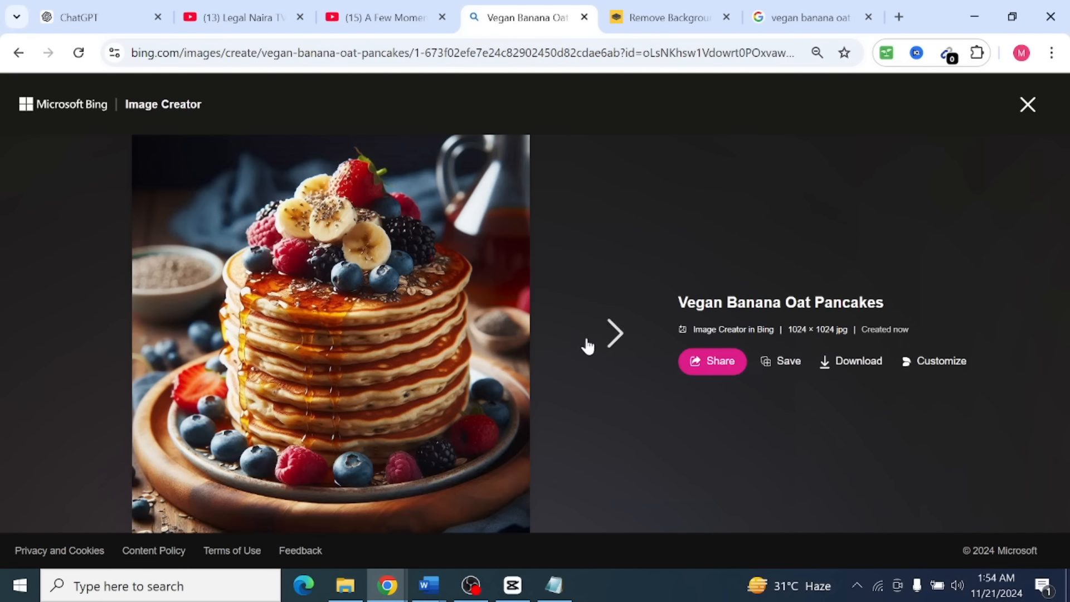
click(609, 335)
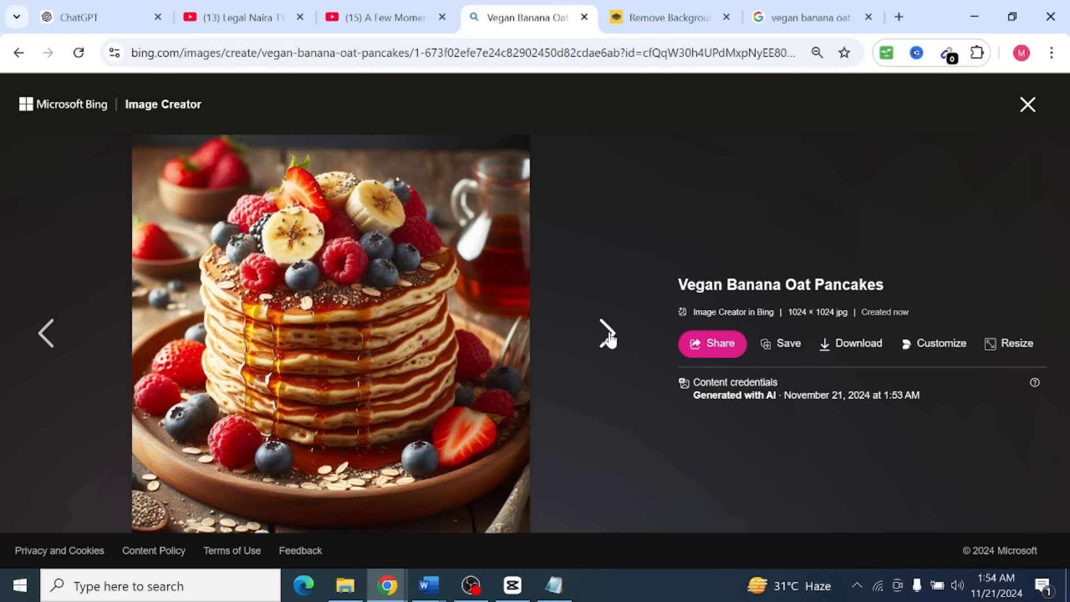
click(51, 334)
click(50, 334)
click(50, 333)
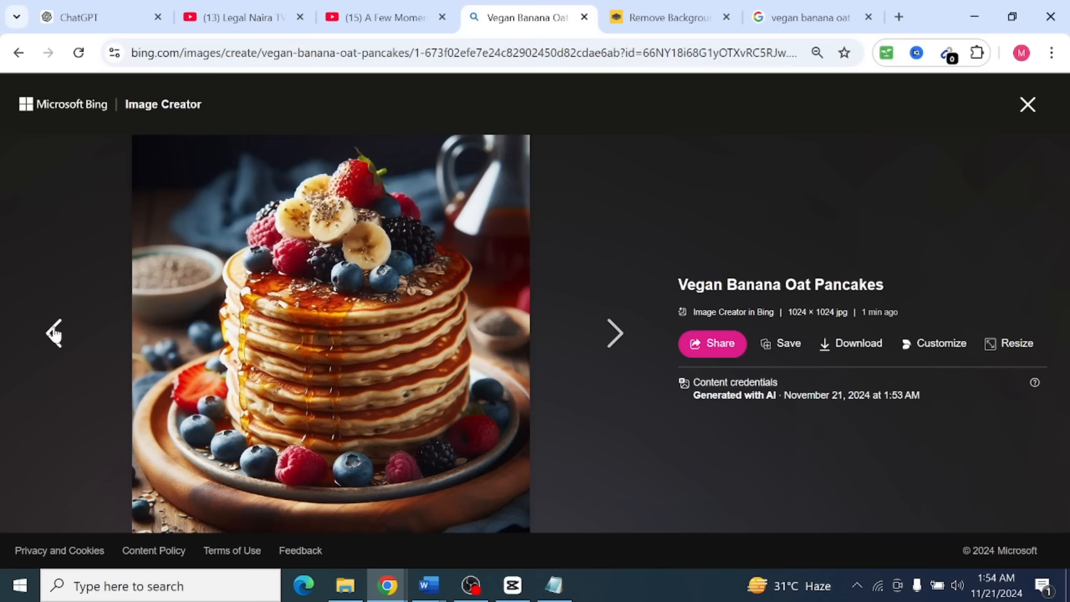
click(618, 343)
right_click(332, 316)
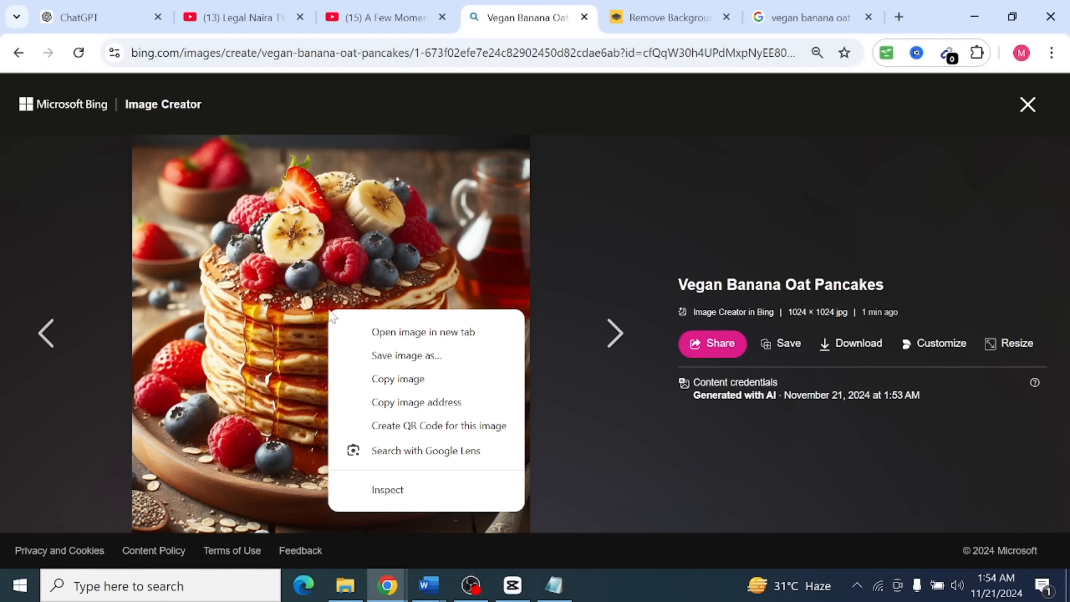
click(401, 378)
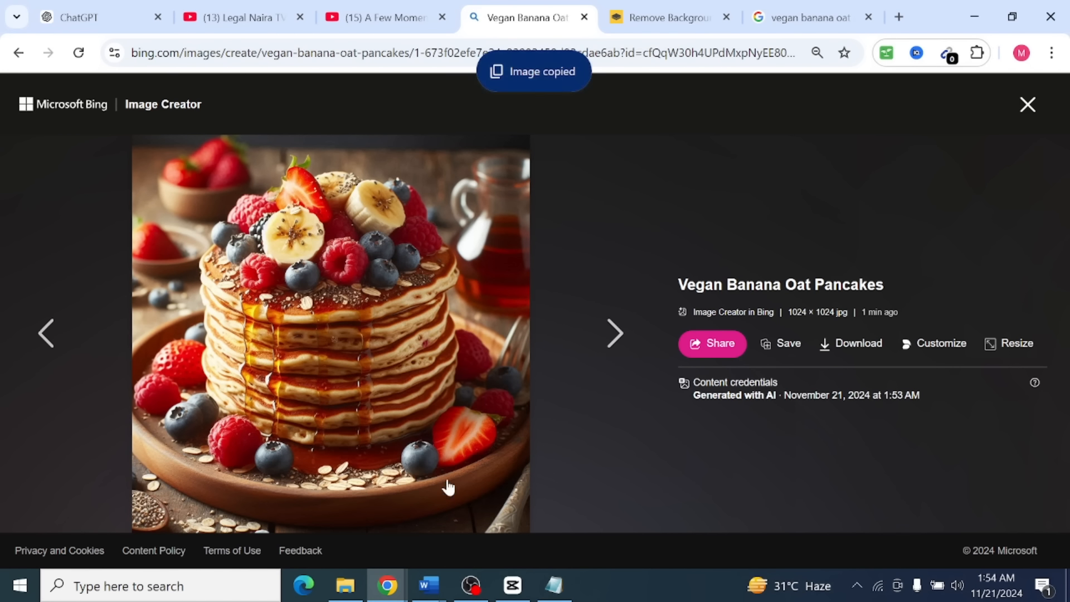
Paste the copied image into Word beneath the "1. Vegan Banana Oat Pancakes" heading and center it.
click(429, 585)
click(106, 254)
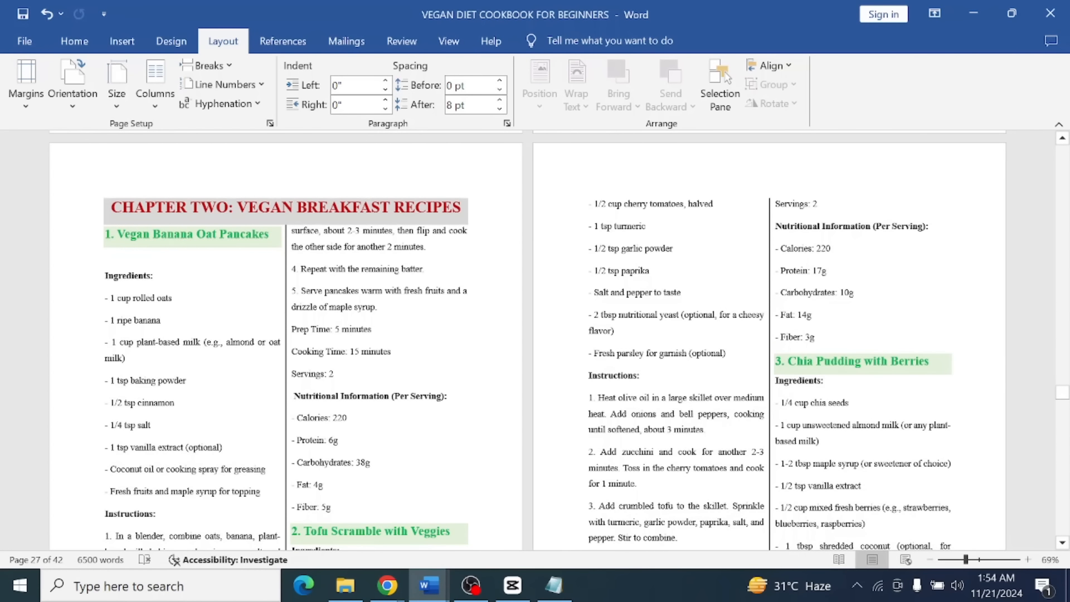
key(ctrl+v)
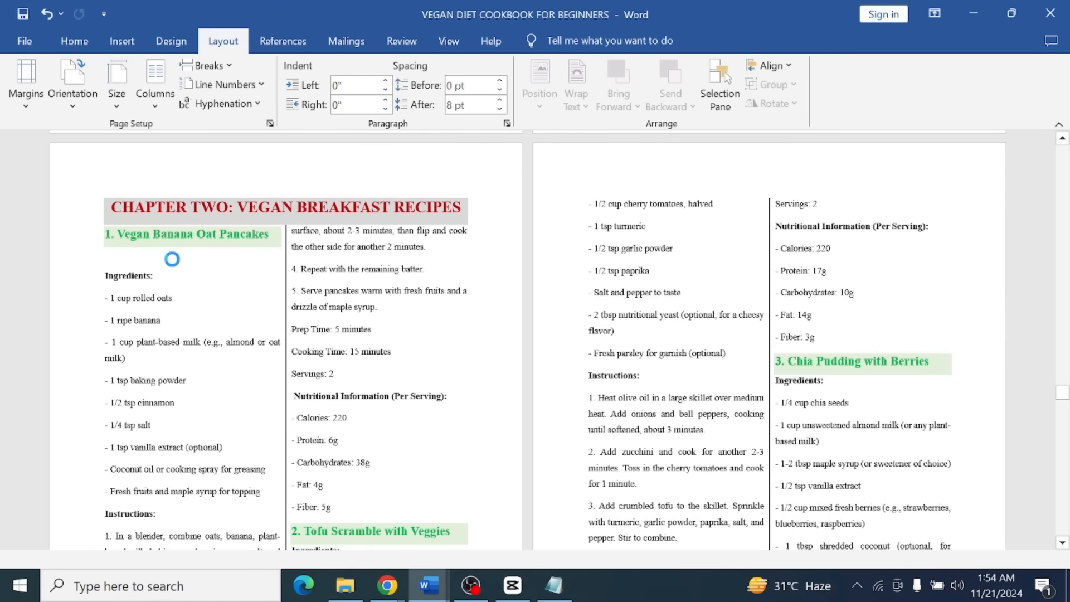
click(139, 284)
click(74, 44)
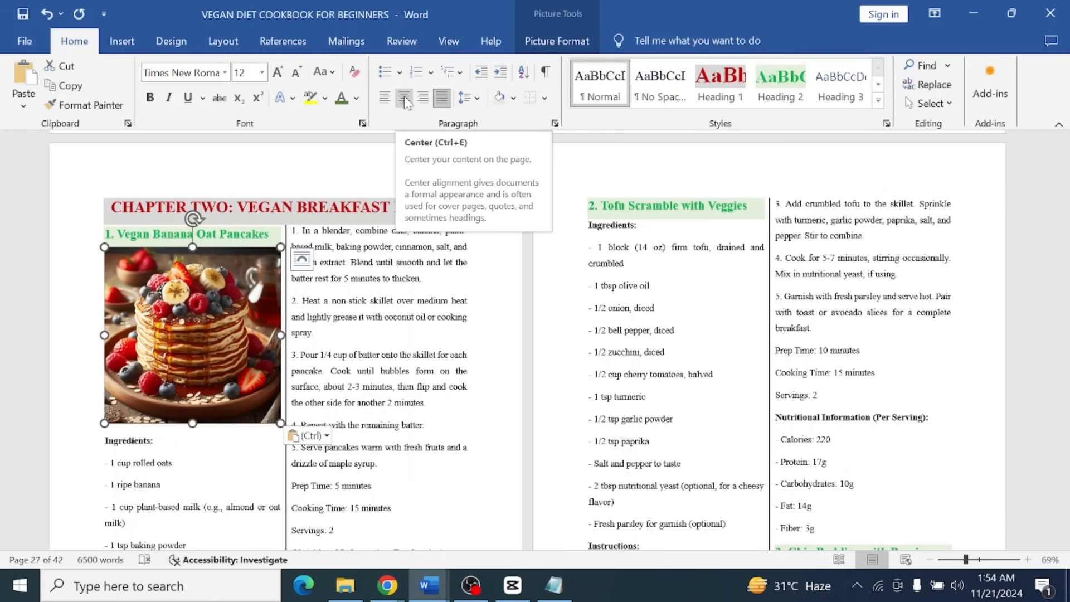
click(407, 102)
click(320, 316)
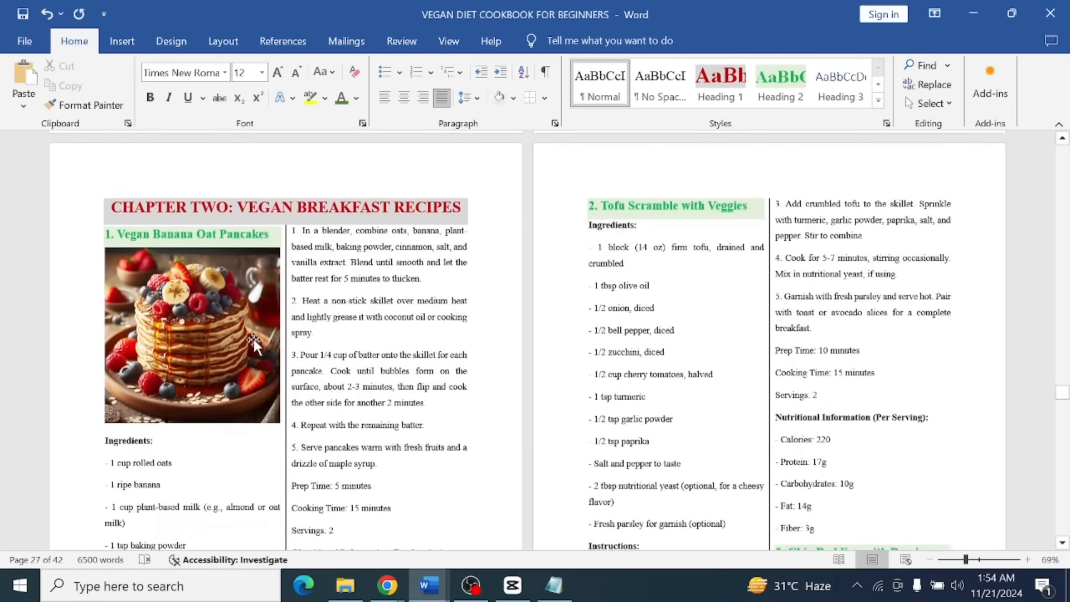
Move the pancake recipe's "Instructions:" label to the top of the second column, above its numbered steps.
scroll(254, 343, down, 5)
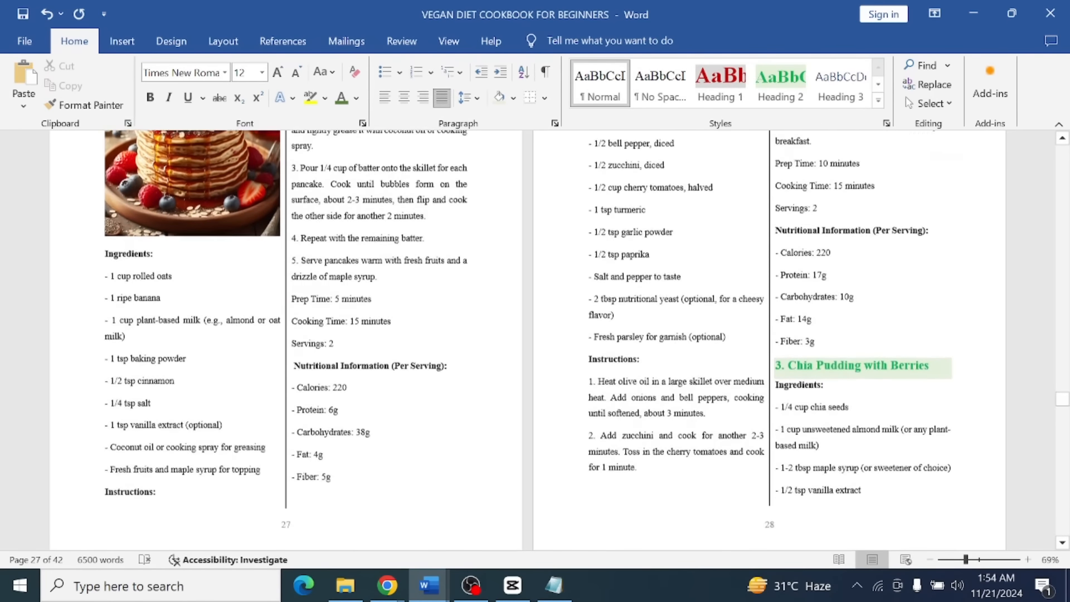
scroll(528, 341, up, 1)
scroll(254, 343, up, 3)
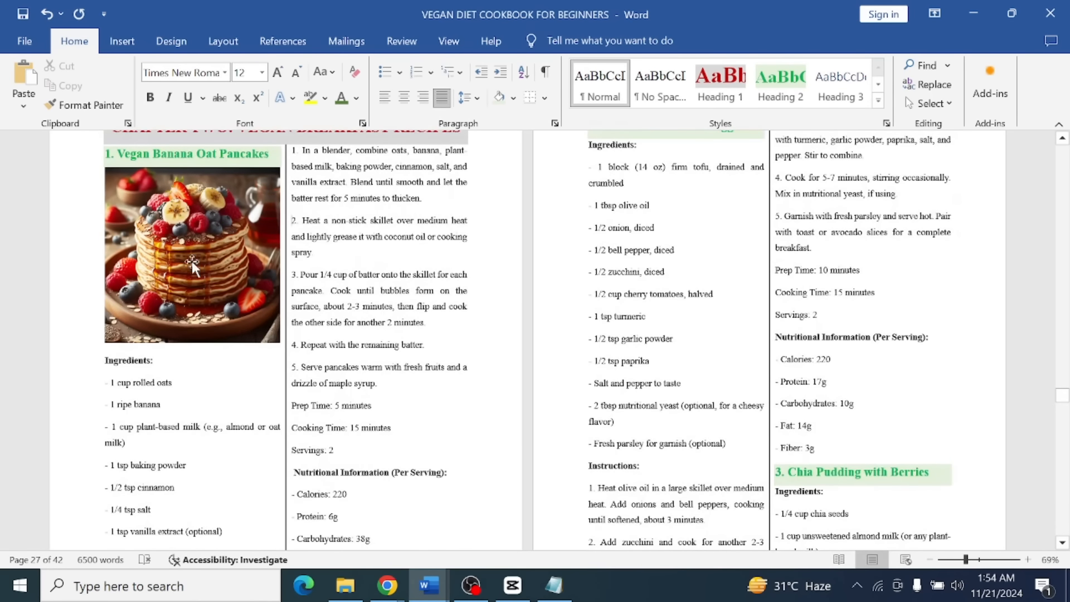
scroll(200, 276, down, 9)
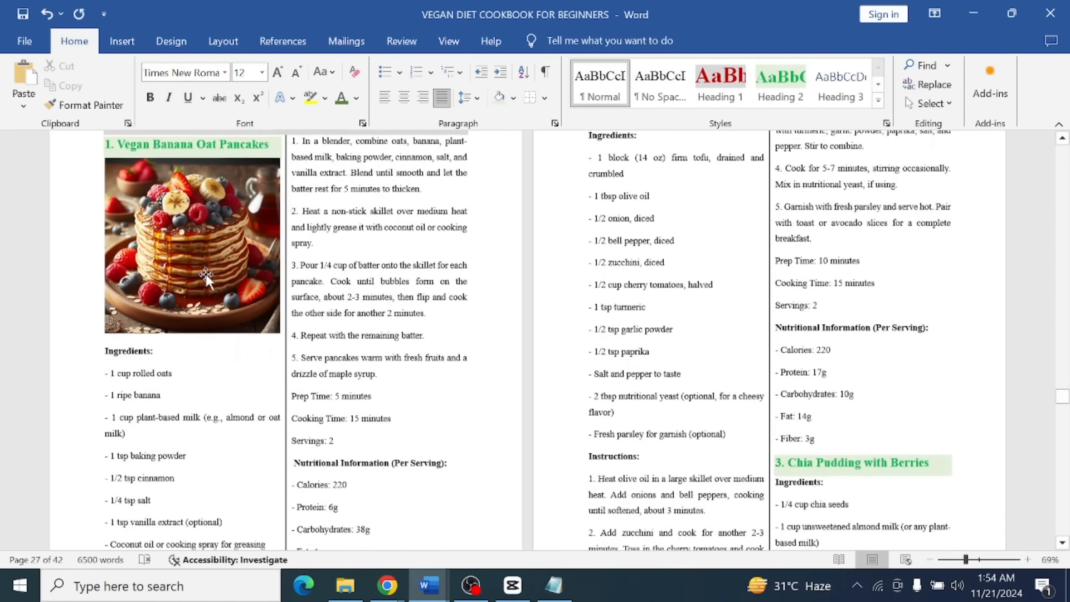
scroll(167, 234, up, 5)
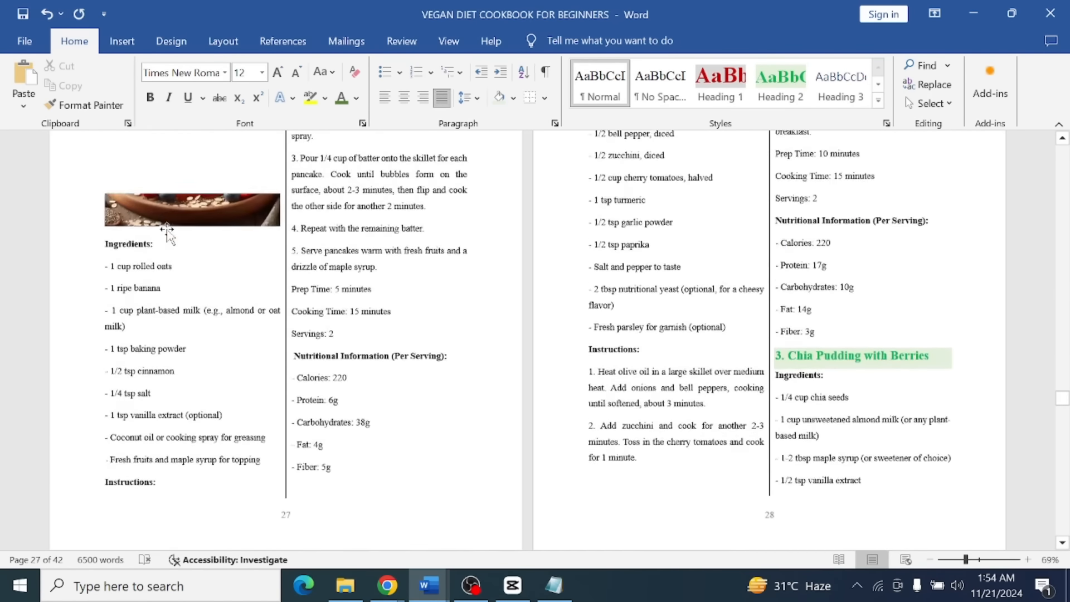
scroll(161, 245, down, 7)
click(105, 304)
scroll(286, 334, up, 13)
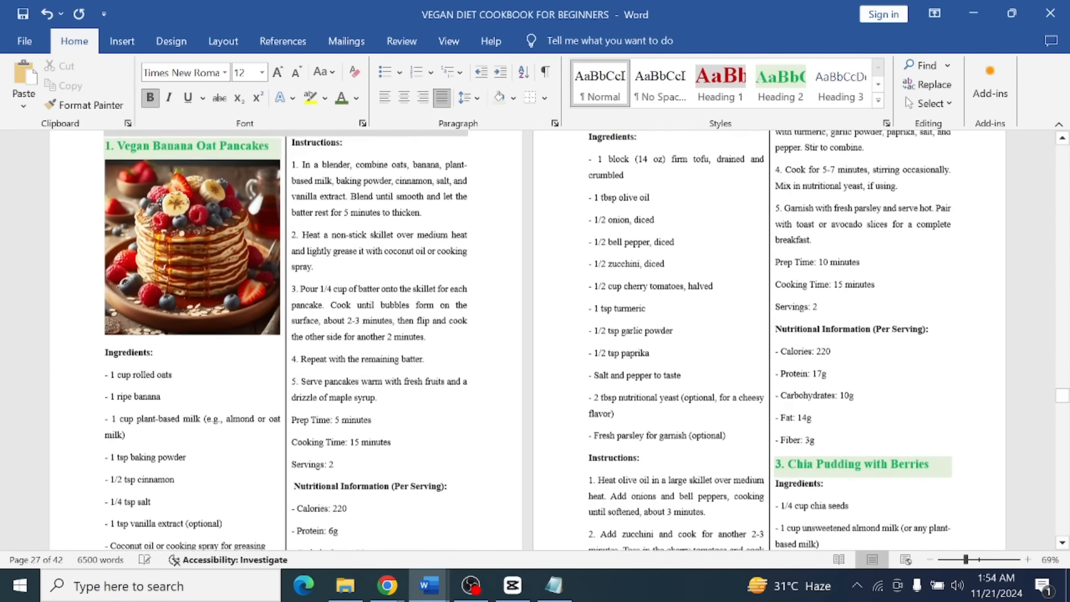
Make the pancake recipe's "Cooking Time: 15 minutes" line bold.
scroll(286, 335, down, 10)
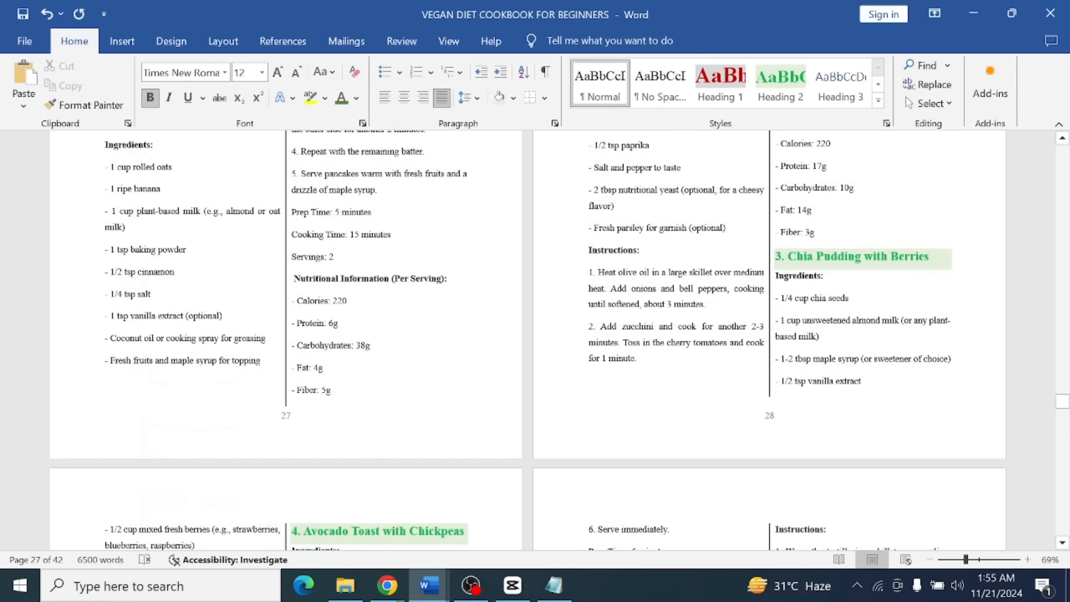
scroll(535, 340, up, 5)
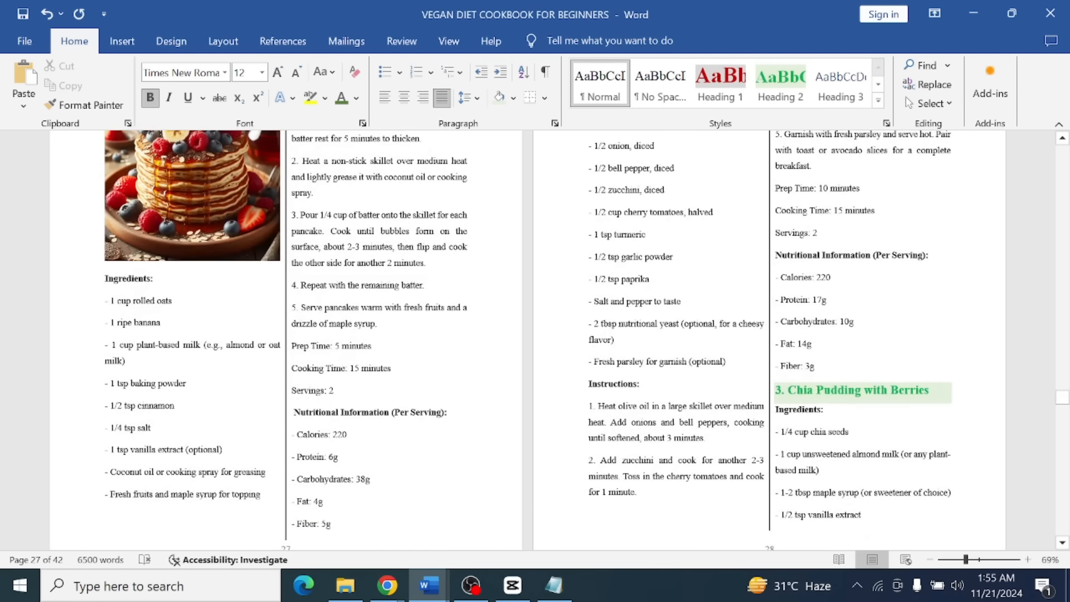
click(287, 369)
key(ctrl+b)
click(340, 391)
scroll(340, 390, down, 1)
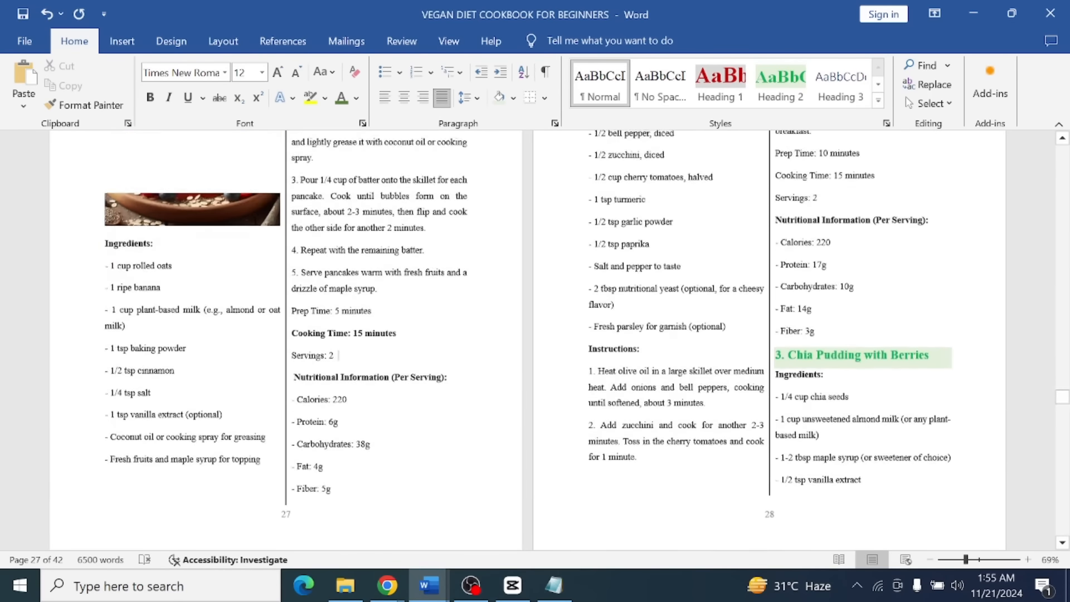
Make the pancake recipe's Nutritional Information block, from its label through the Fiber line, bold and red.
scroll(288, 337, up, 7)
scroll(288, 337, down, 11)
drag(288, 337, 288, 225)
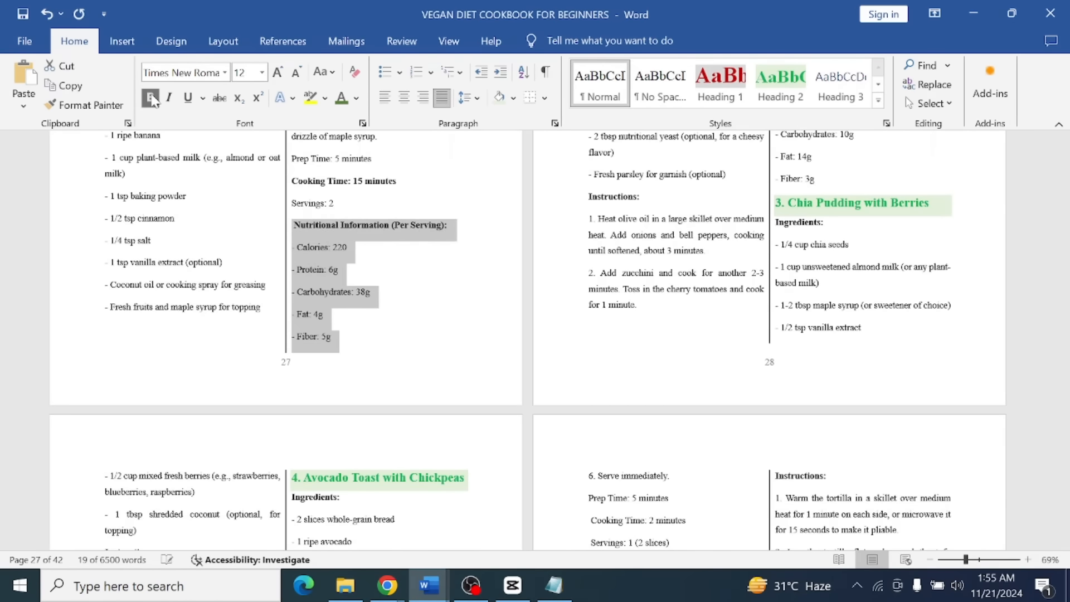
click(149, 97)
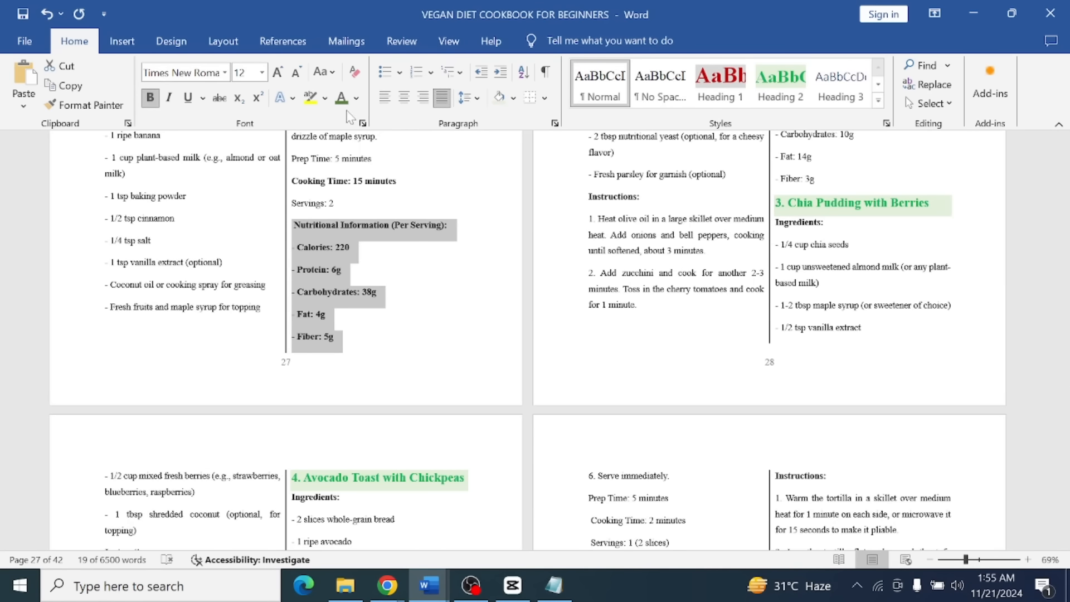
click(356, 98)
click(356, 309)
Remove the shading from the "CHAPTER TWO: VEGAN BREAKFAST RECIPES" heading.
scroll(356, 290, up, 6)
triple_click(279, 206)
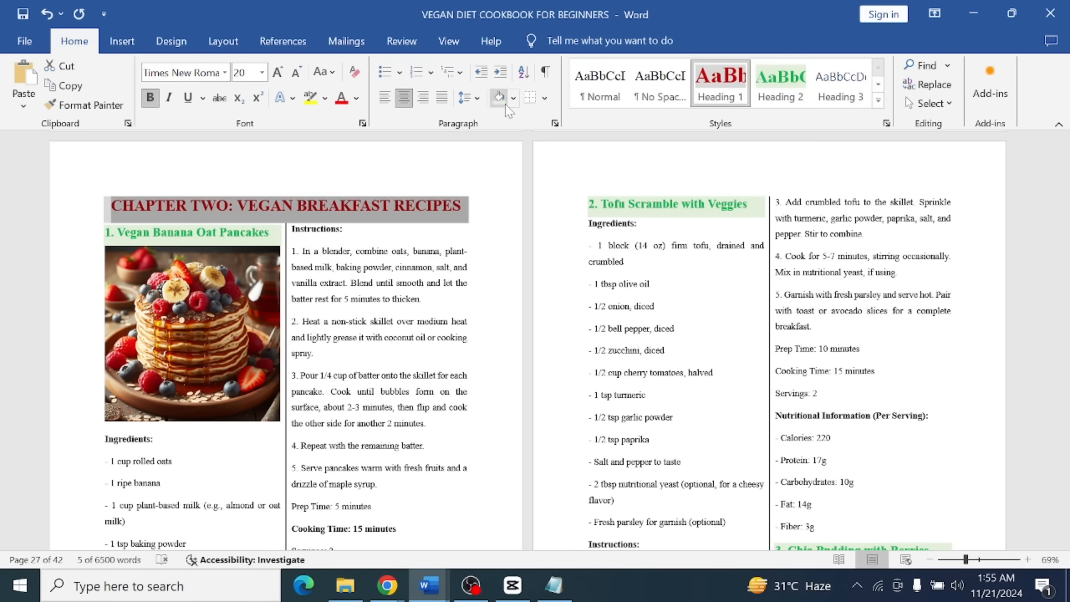
click(514, 99)
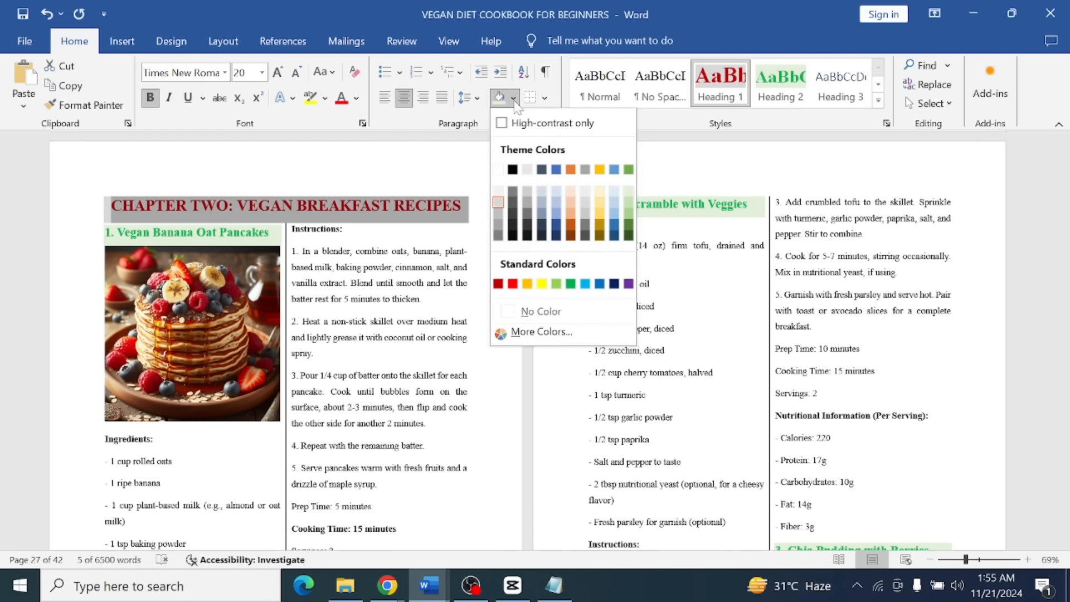
click(541, 312)
click(408, 322)
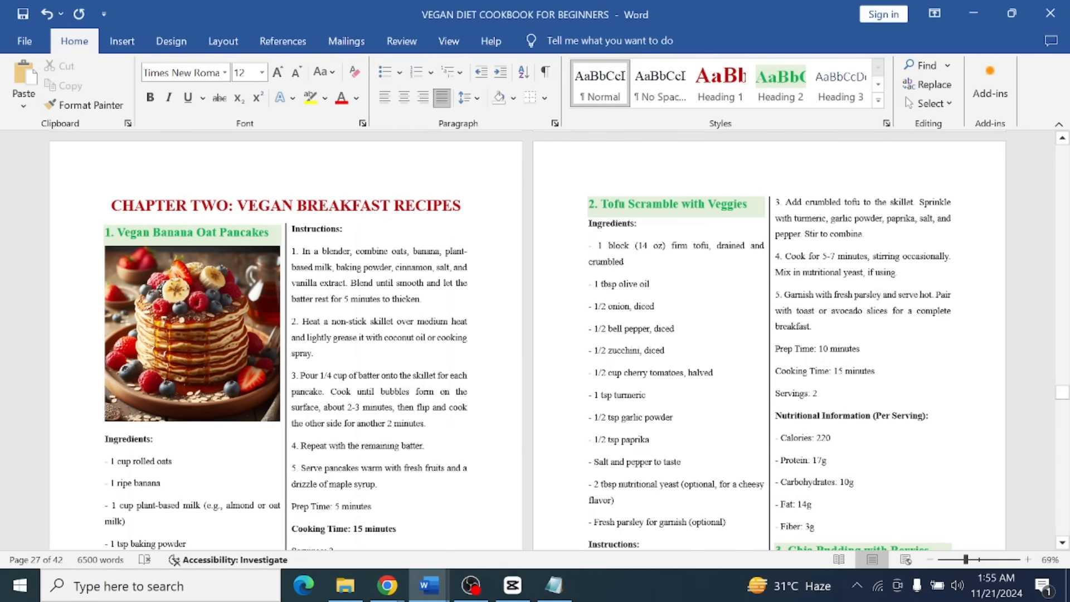
scroll(535, 340, down, 2)
scroll(535, 340, up, 4)
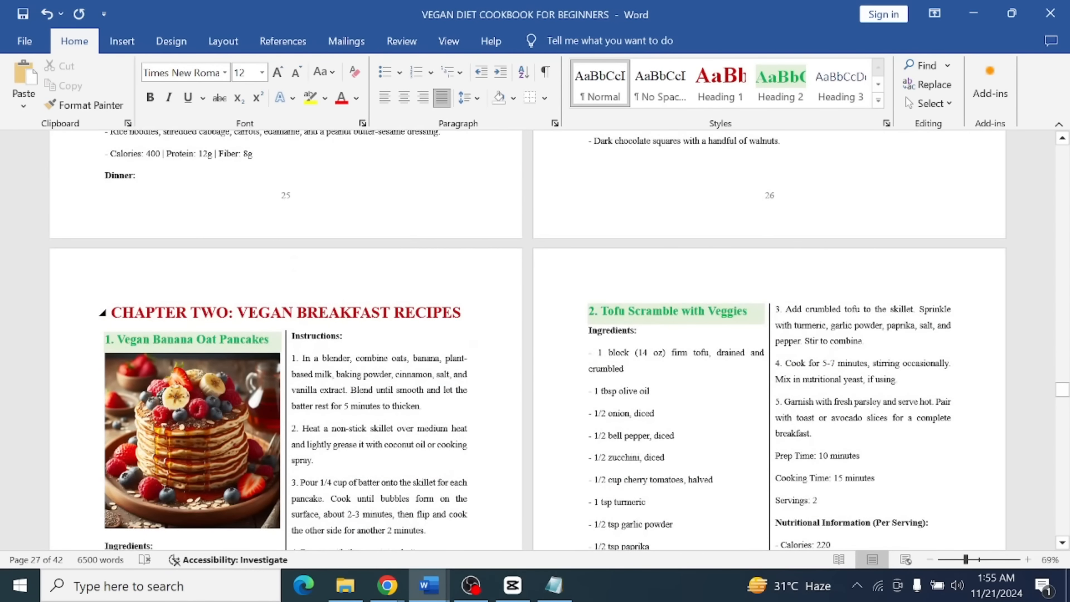
scroll(406, 189, down, 5)
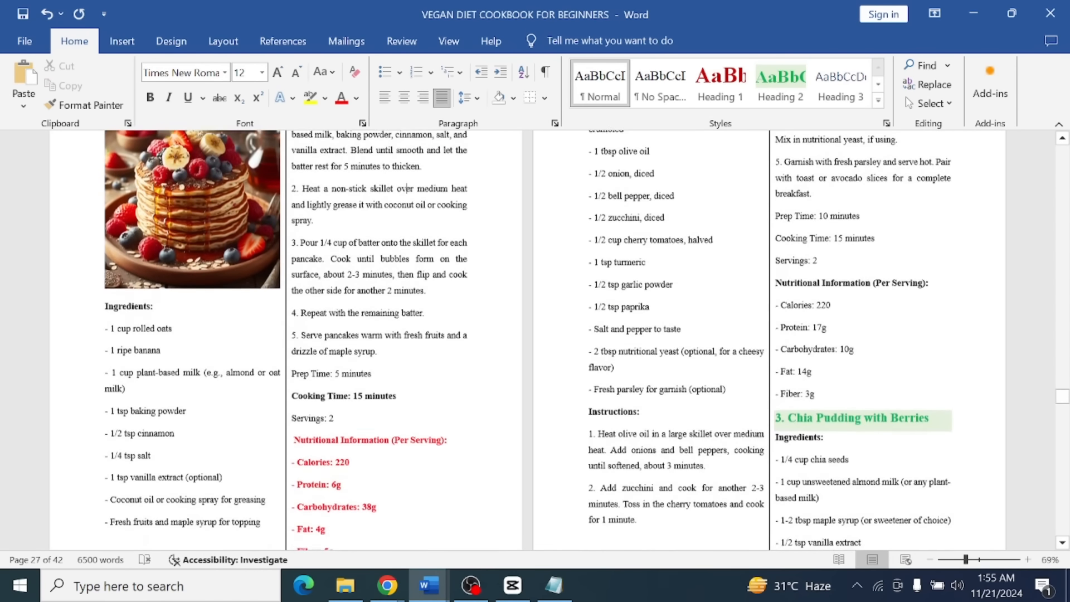
scroll(535, 340, up, 4)
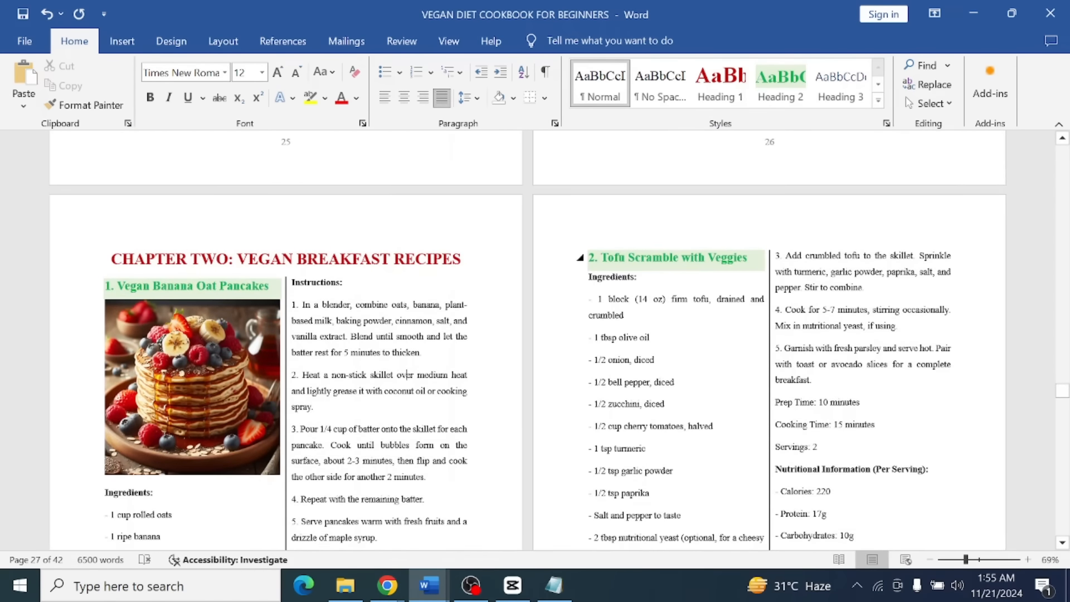
Copy the second recipe's title and generate images in Bing Image Creator from the prompt "Tofu Scramble with Veggies".
drag(754, 260, 600, 260)
key(ctrl+c)
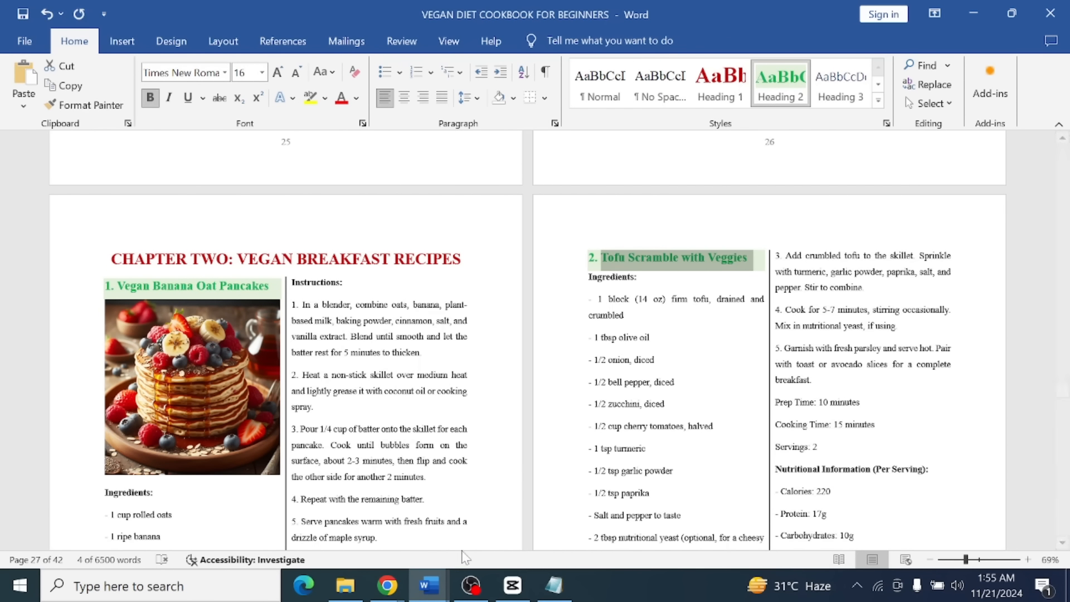
click(387, 585)
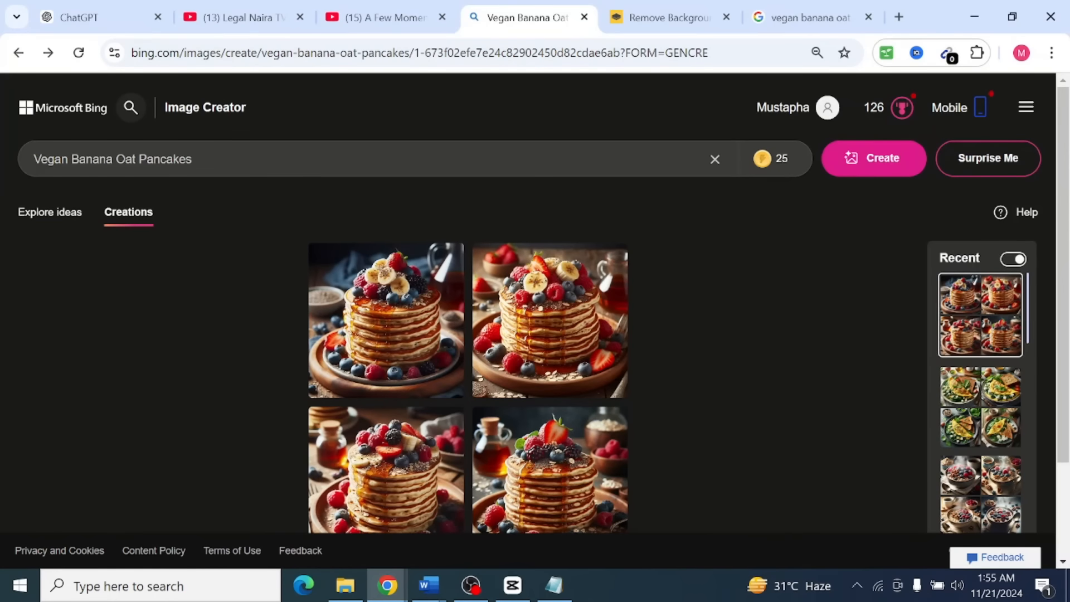
click(212, 159)
key(ctrl+a)
key(ctrl+v)
key(Return)
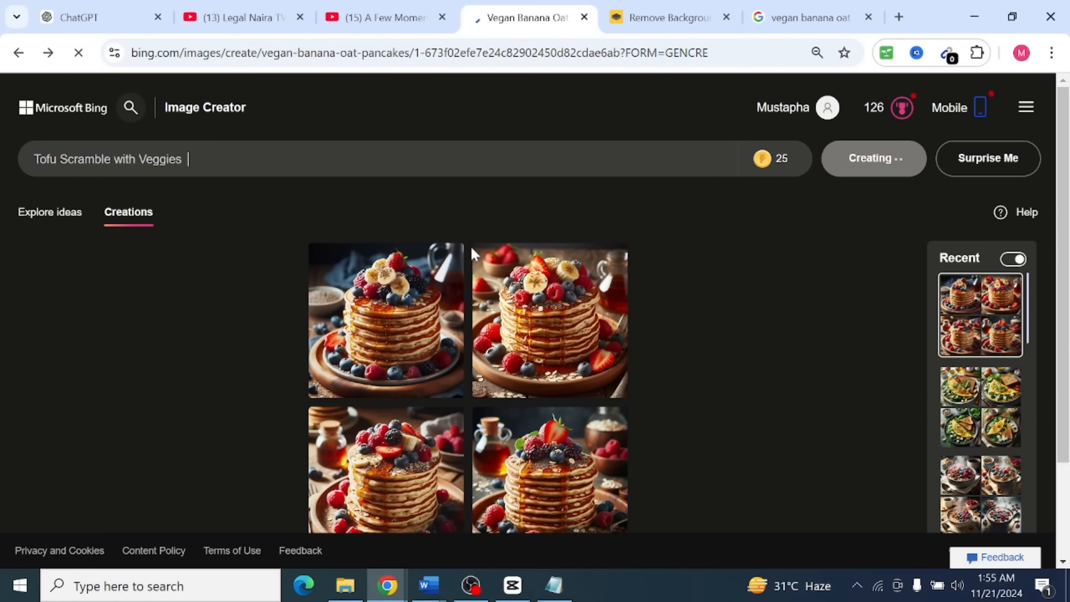
Search Google Images for "Tofu Scramble with Veggies" and preview the first result for comparison.
click(784, 18)
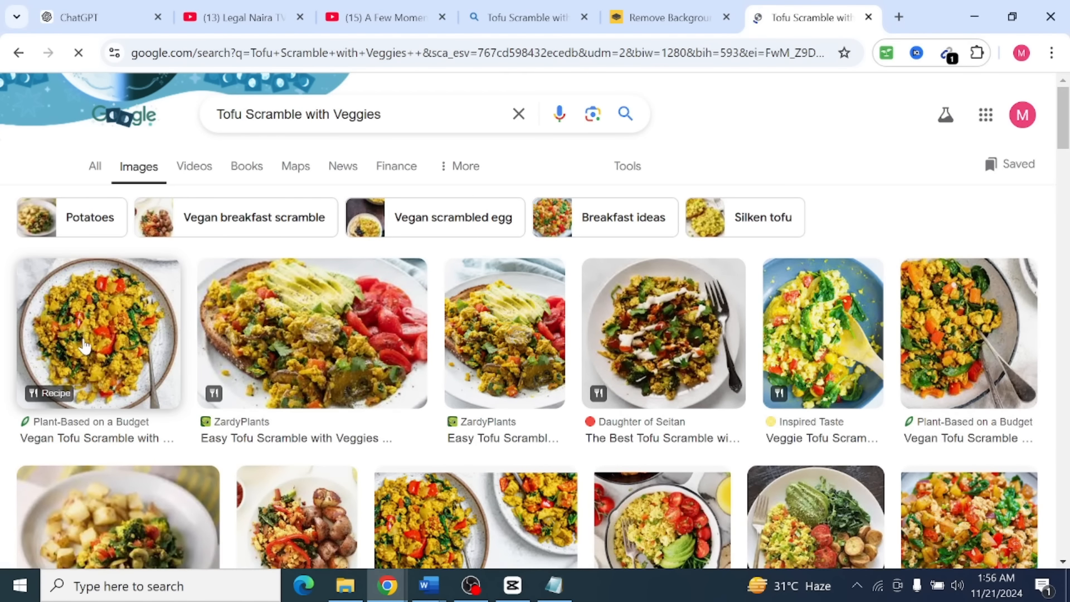
click(97, 334)
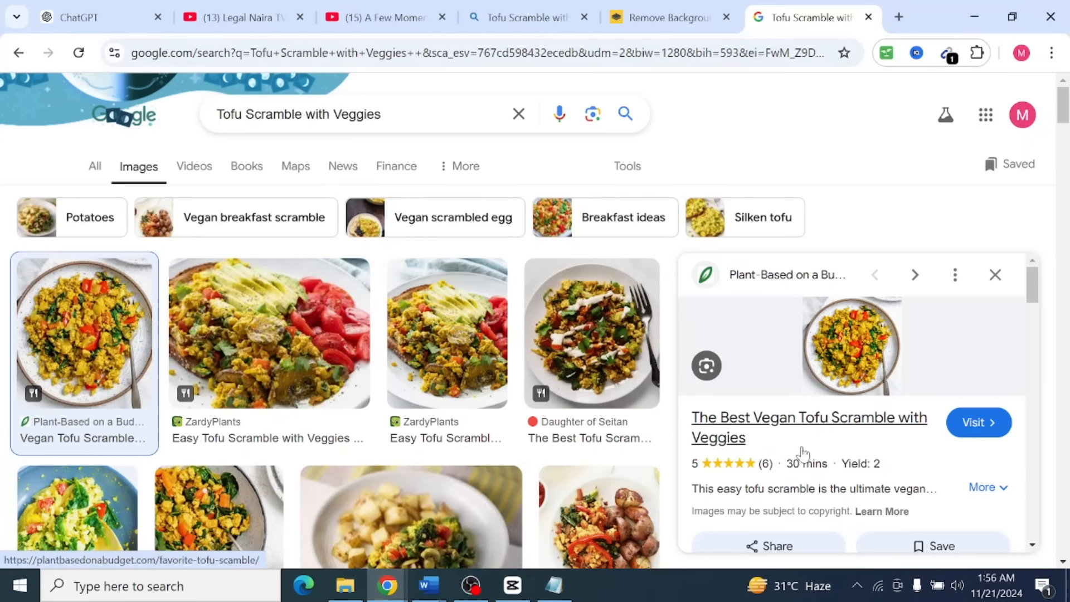
scroll(560, 413, down, 3)
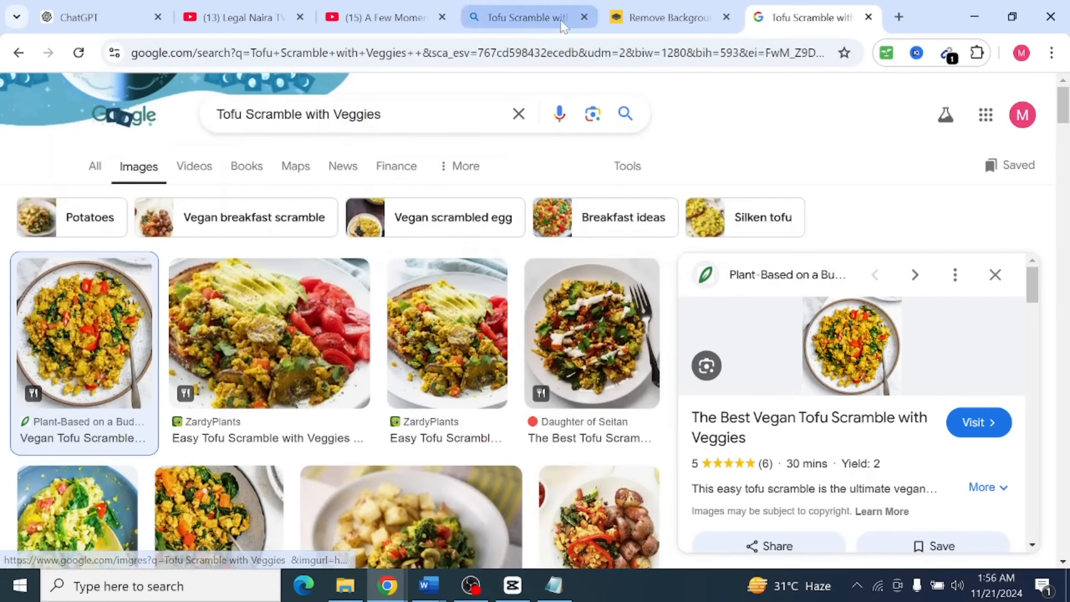
scroll(240, 426, down, 8)
scroll(254, 418, up, 4)
scroll(254, 418, up, 5)
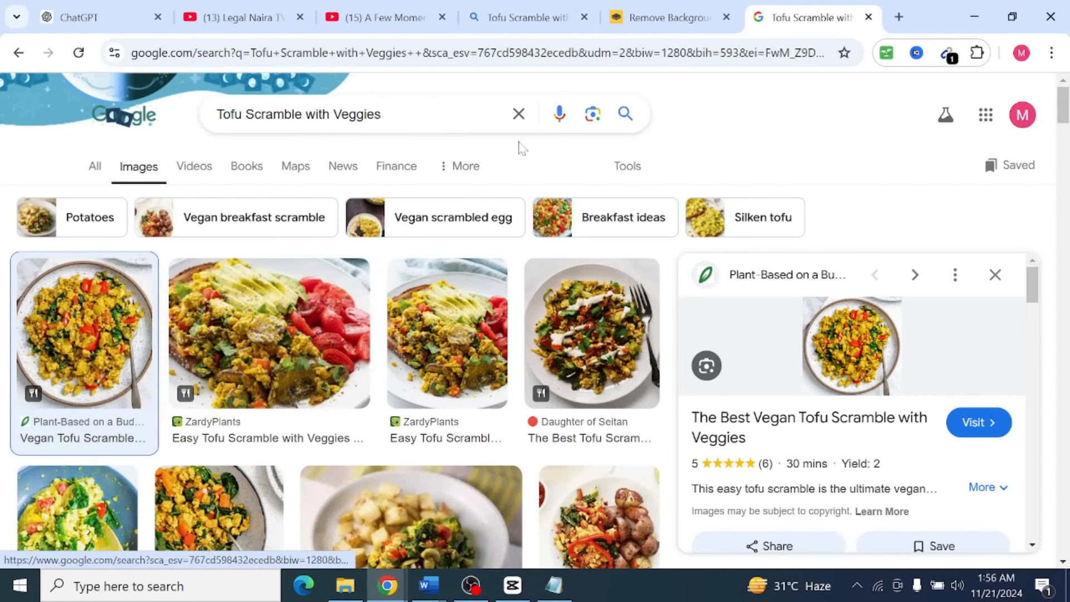
Browse the generated images in Bing Image Creator and copy the tofu salad with the peppercorn bowl and green bell pepper behind it.
click(666, 17)
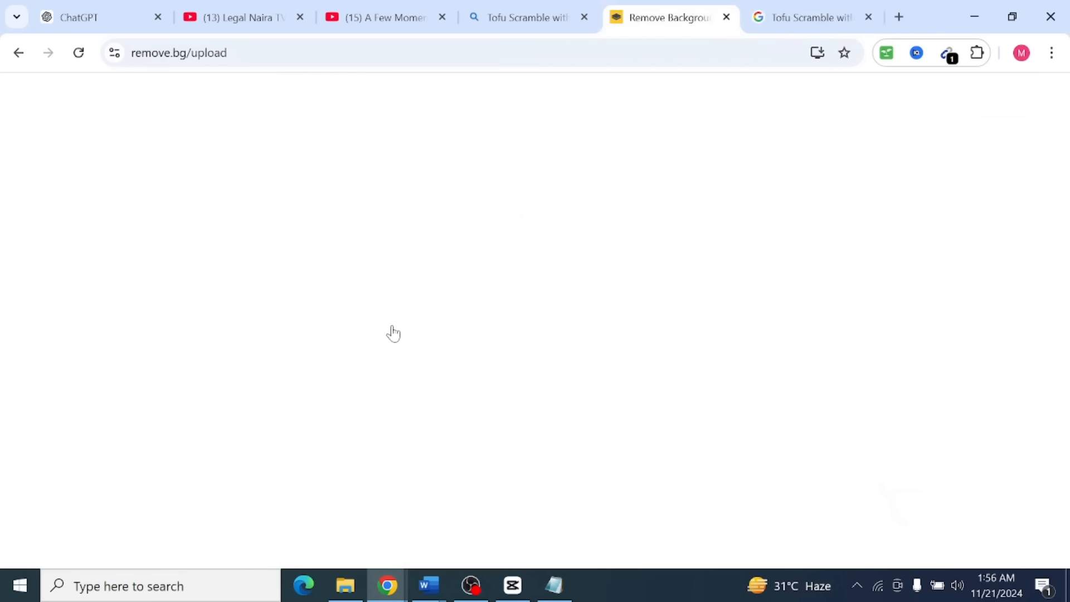
click(524, 17)
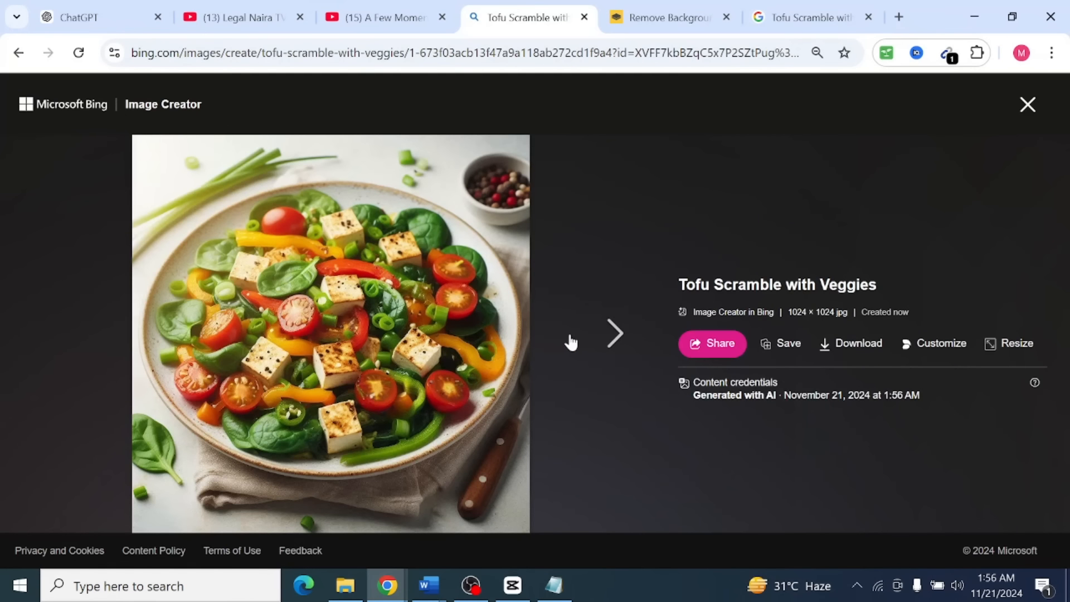
click(610, 337)
click(612, 340)
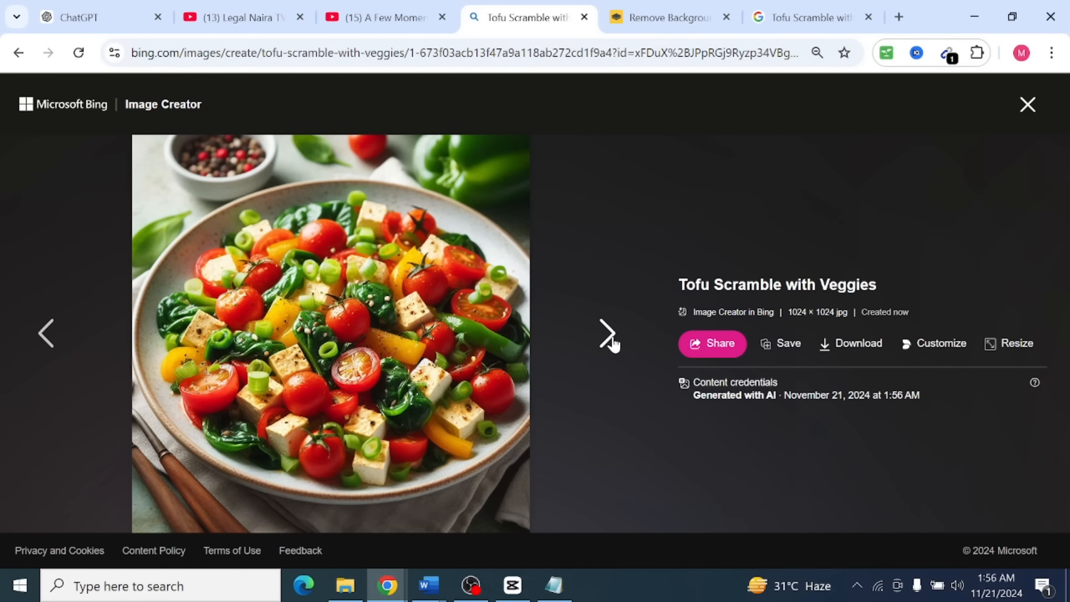
click(613, 343)
click(49, 337)
right_click(288, 296)
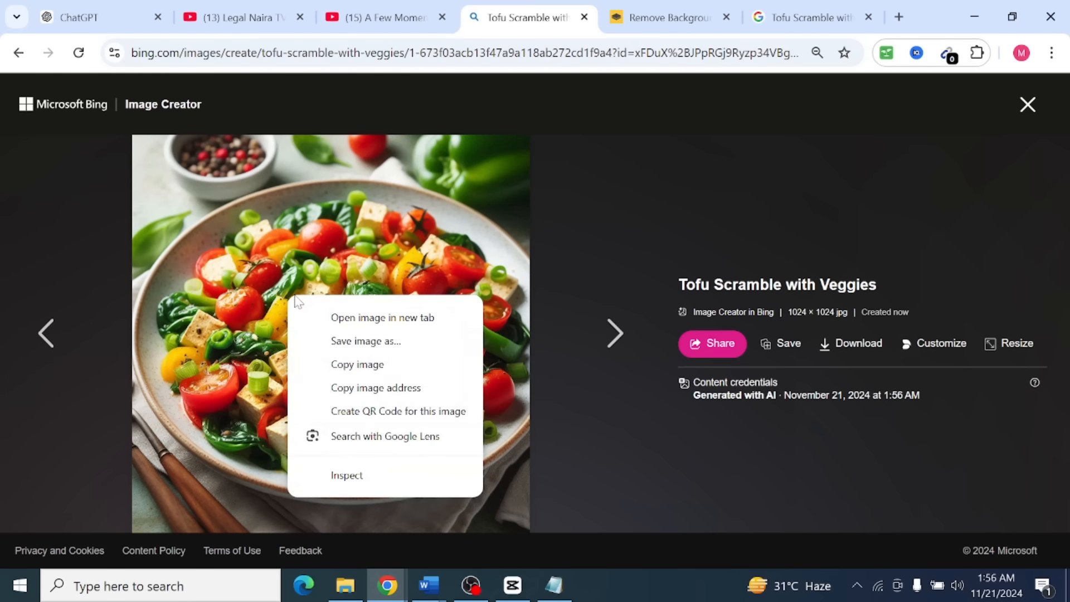
click(378, 365)
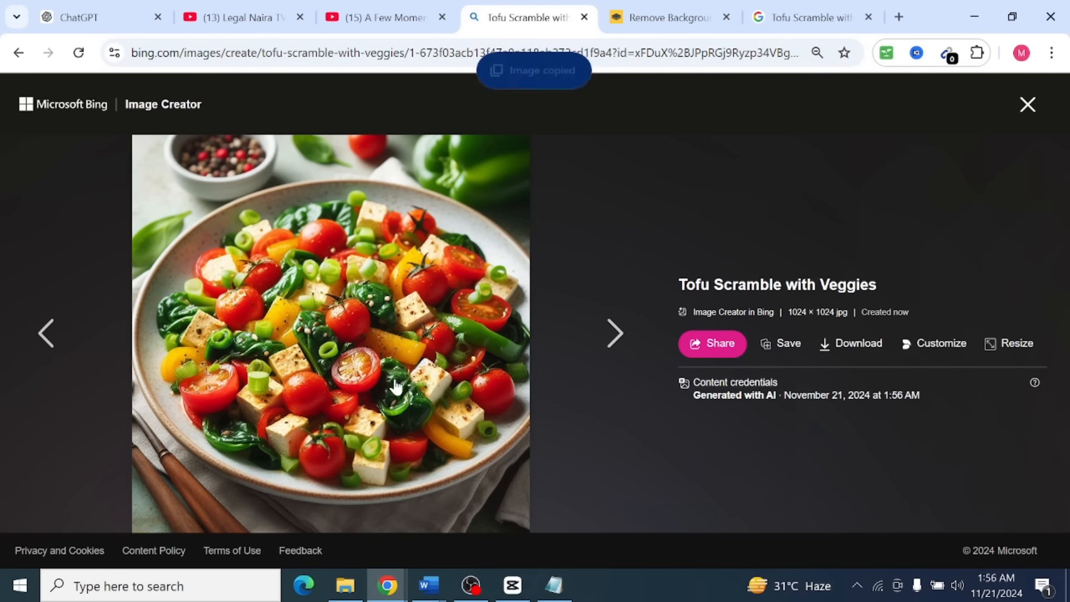
Switch to Word, paste the copied image on a new line under the "2. Tofu Scramble with Veggies" heading and center it.
click(427, 573)
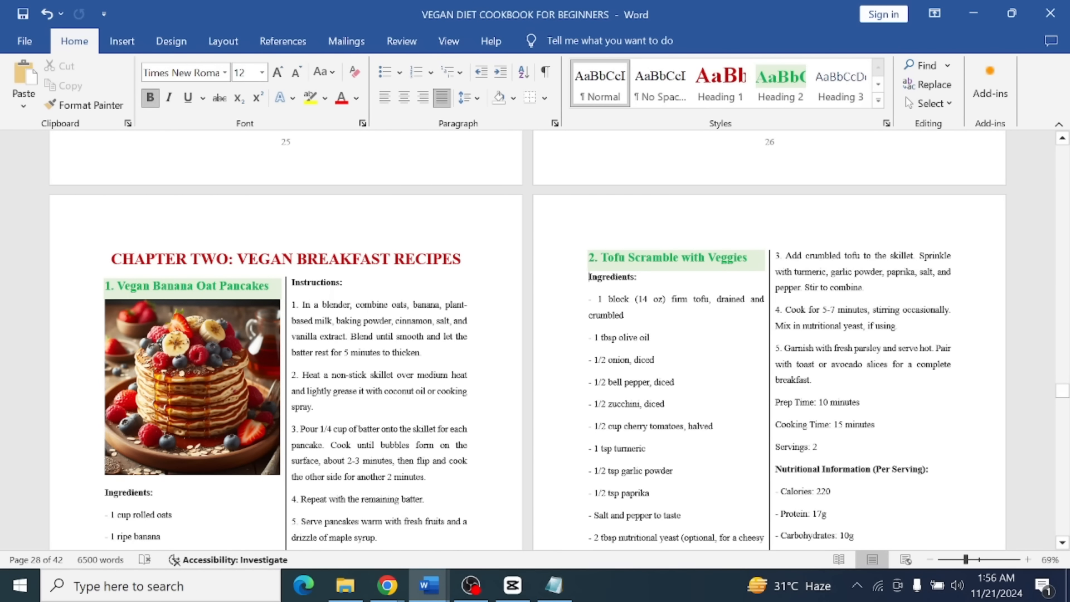
key(Return)
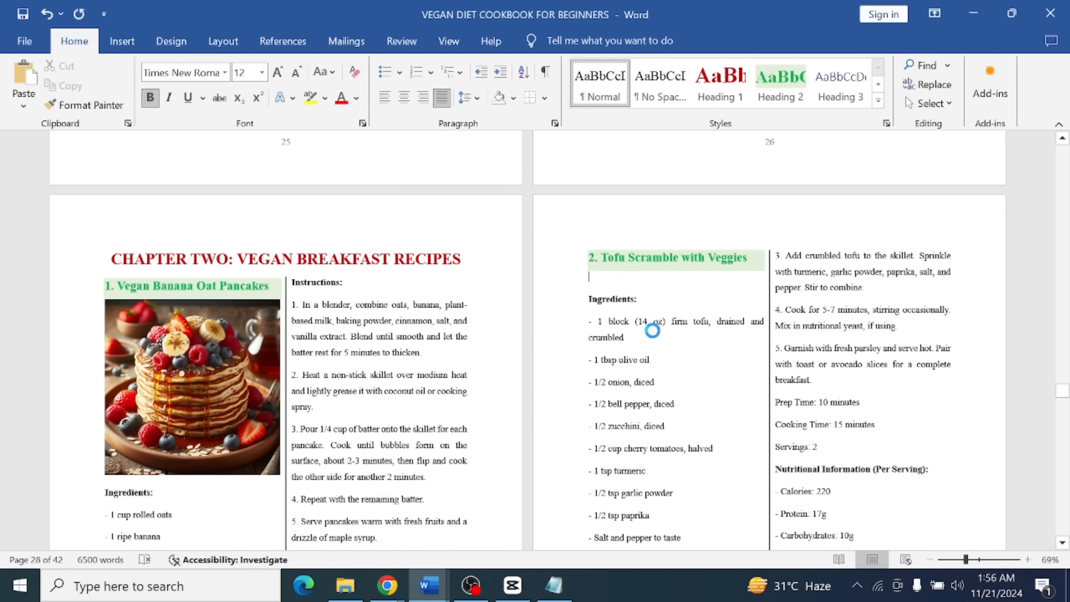
key(ctrl+v)
click(403, 104)
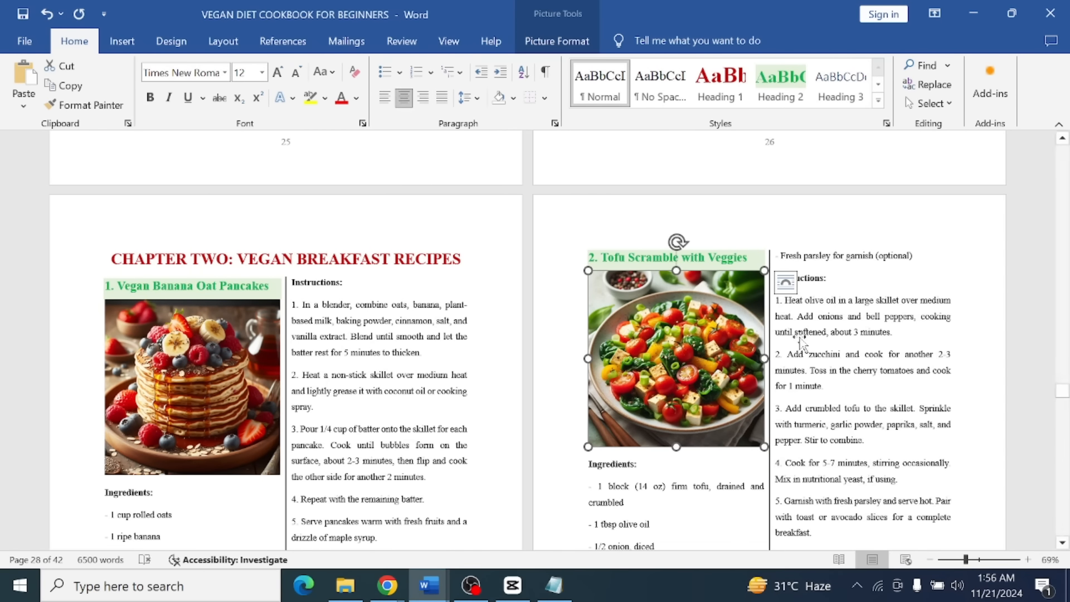
click(800, 339)
Insert an empty line before Day 6's "Dinner:" label at the page end to push the label onto the next page.
scroll(800, 339, down, 9)
scroll(560, 340, down, 4)
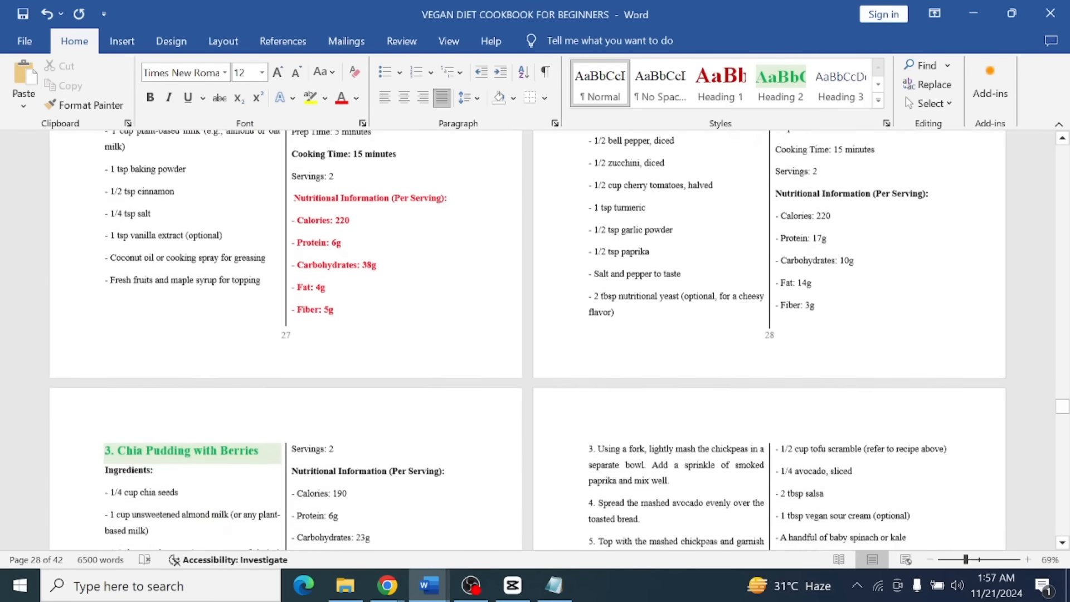
scroll(560, 340, down, 5)
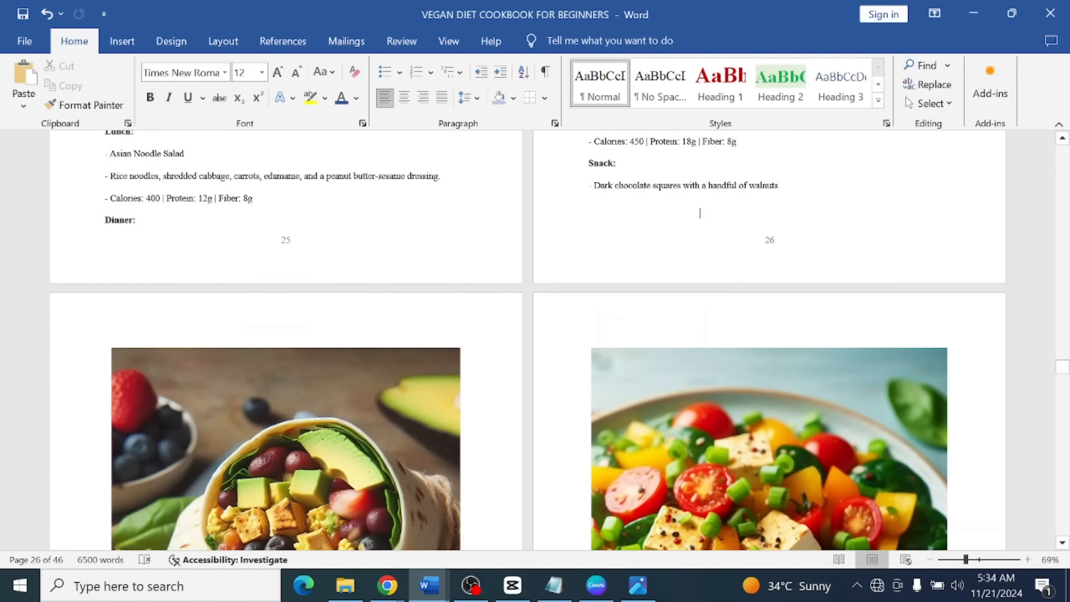
scroll(527, 340, up, 5)
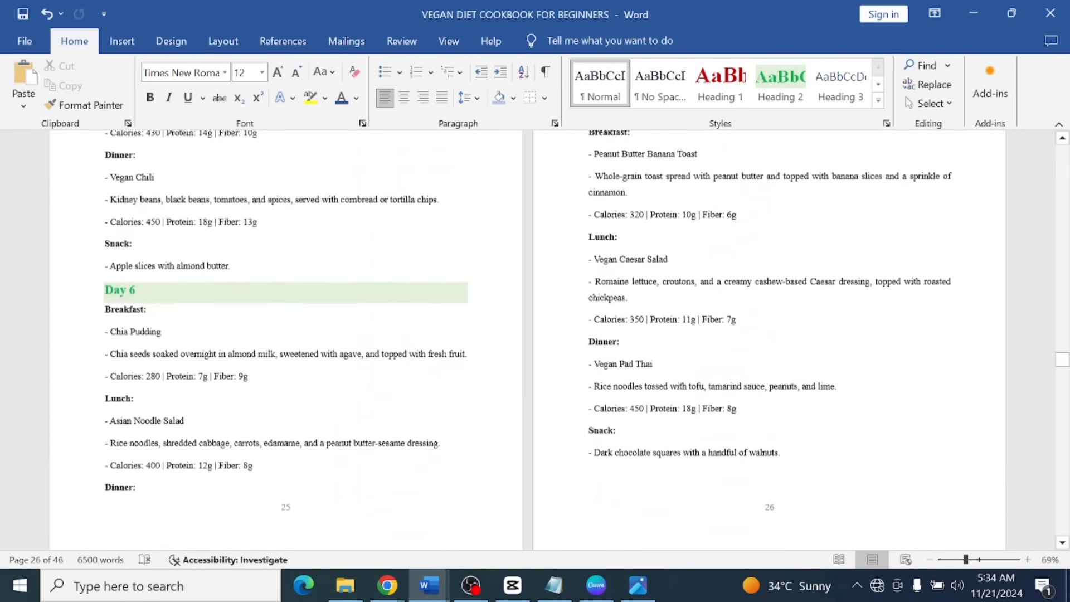
click(105, 488)
key(Return)
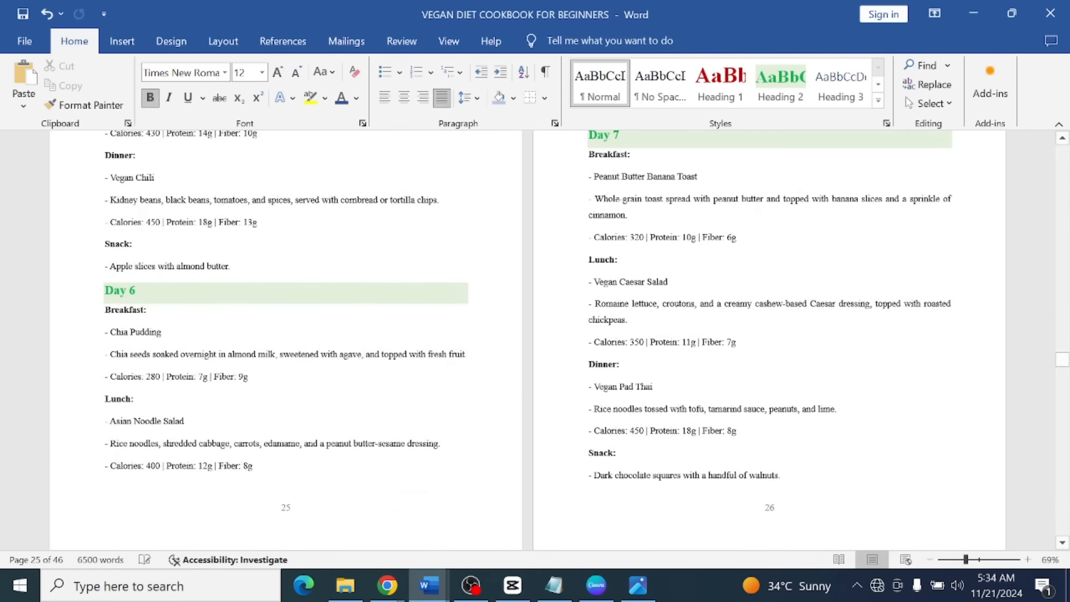
Remove the blank page between the end of the Day 7 meal plan and the full-page wrap image.
scroll(569, 481, up, 3)
scroll(569, 480, down, 4)
scroll(567, 486, down, 4)
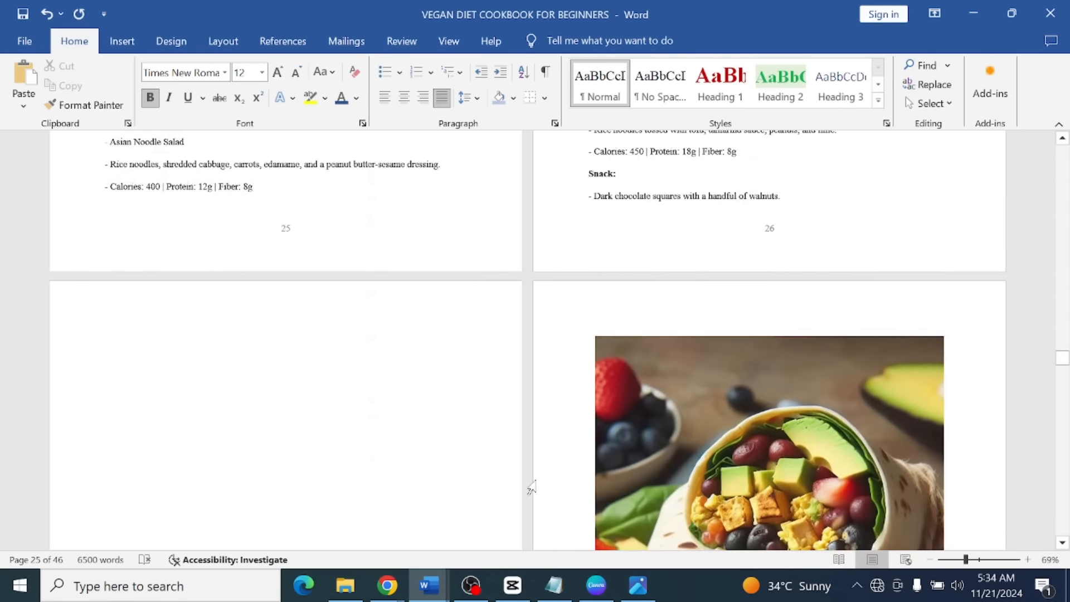
click(215, 349)
key(Delete)
Review the layout of the two full-page food images and the opening recipe pages of Chapter Two.
scroll(535, 459, down, 4)
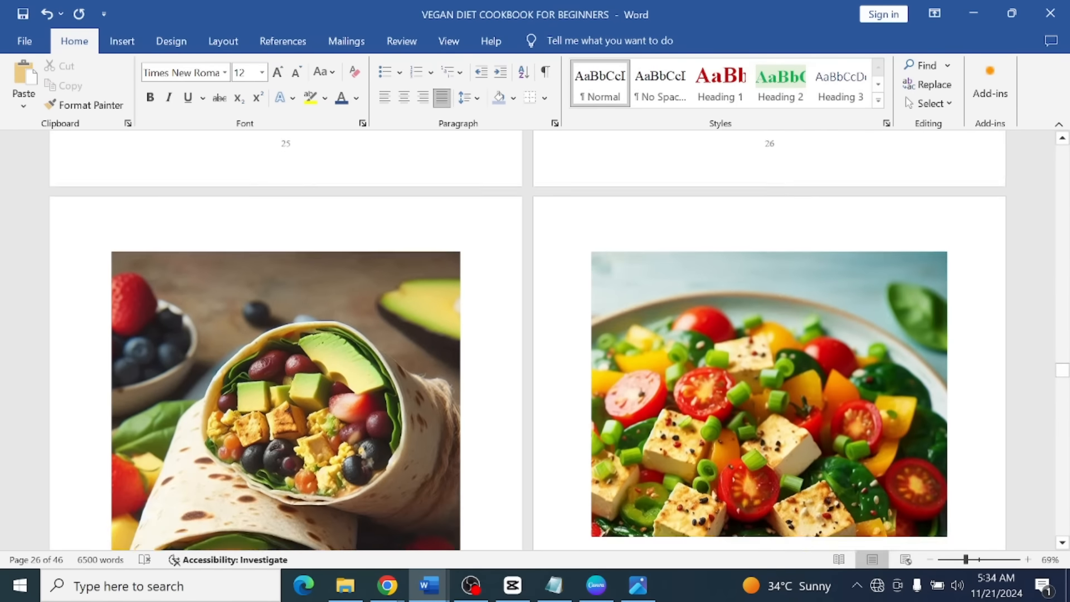
scroll(527, 340, down, 3)
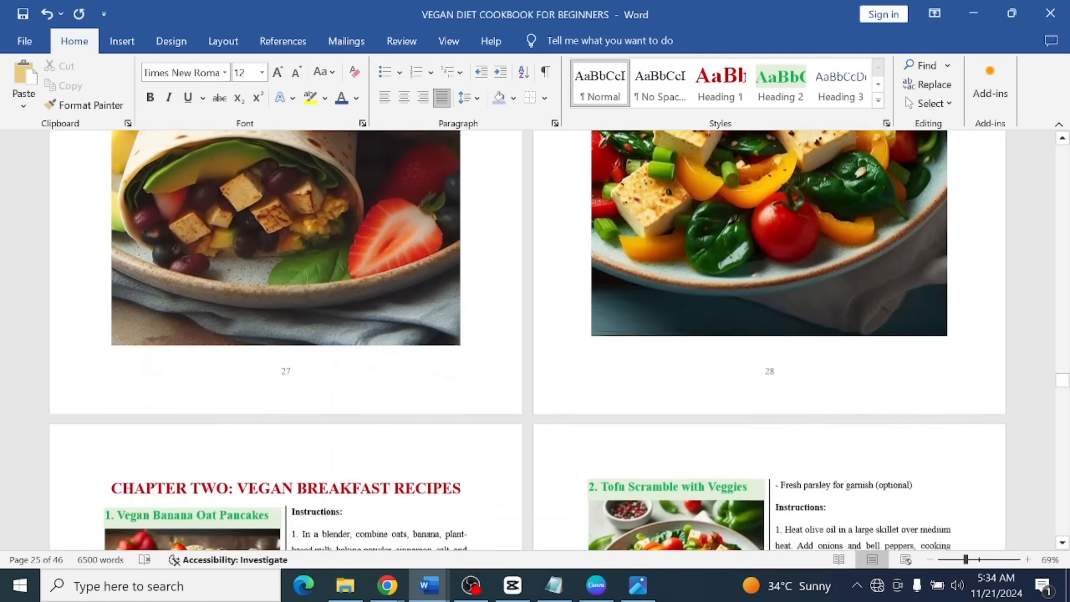
scroll(527, 340, up, 5)
scroll(535, 340, down, 1)
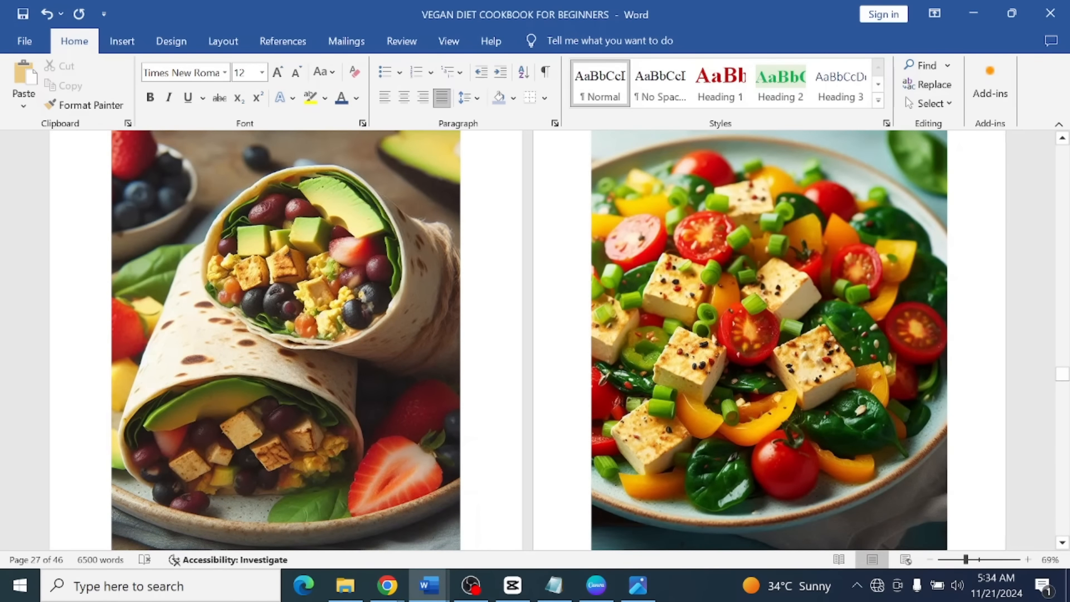
scroll(535, 340, up, 3)
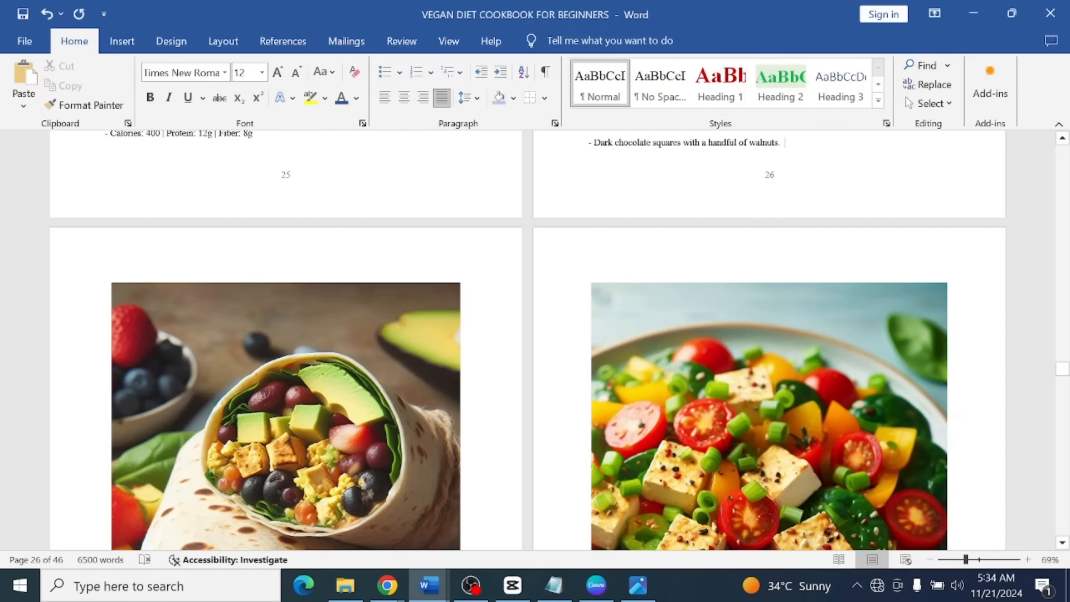
scroll(535, 340, up, 5)
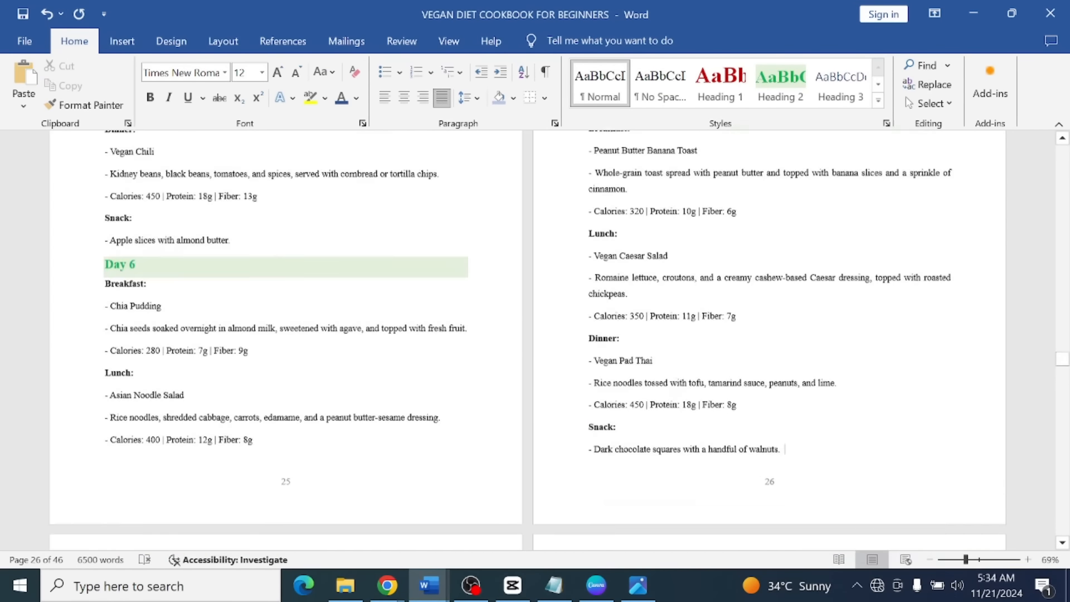
scroll(535, 340, down, 6)
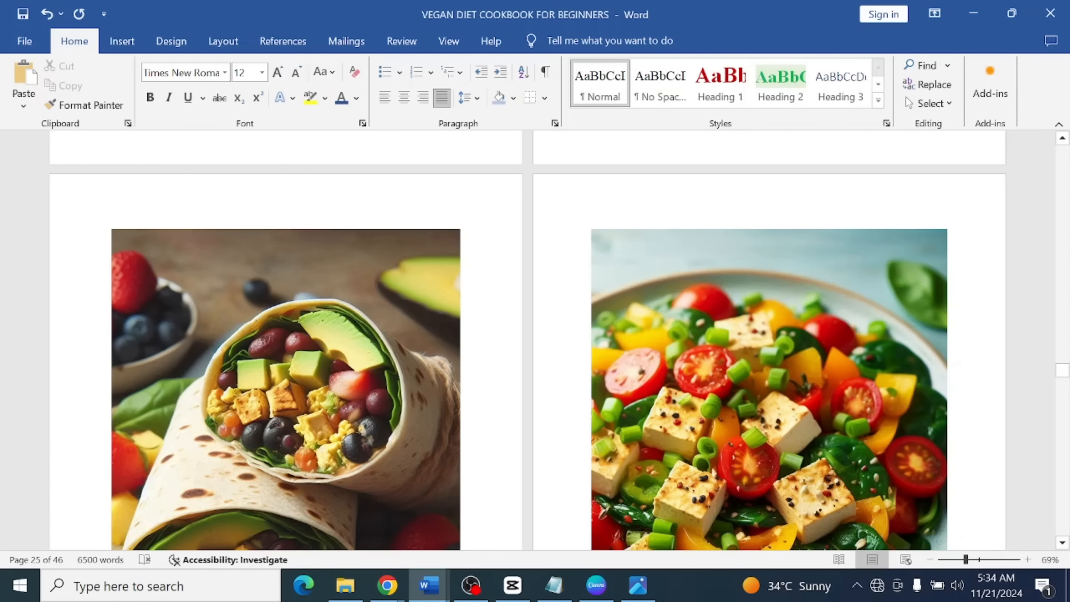
scroll(535, 356, down, 2)
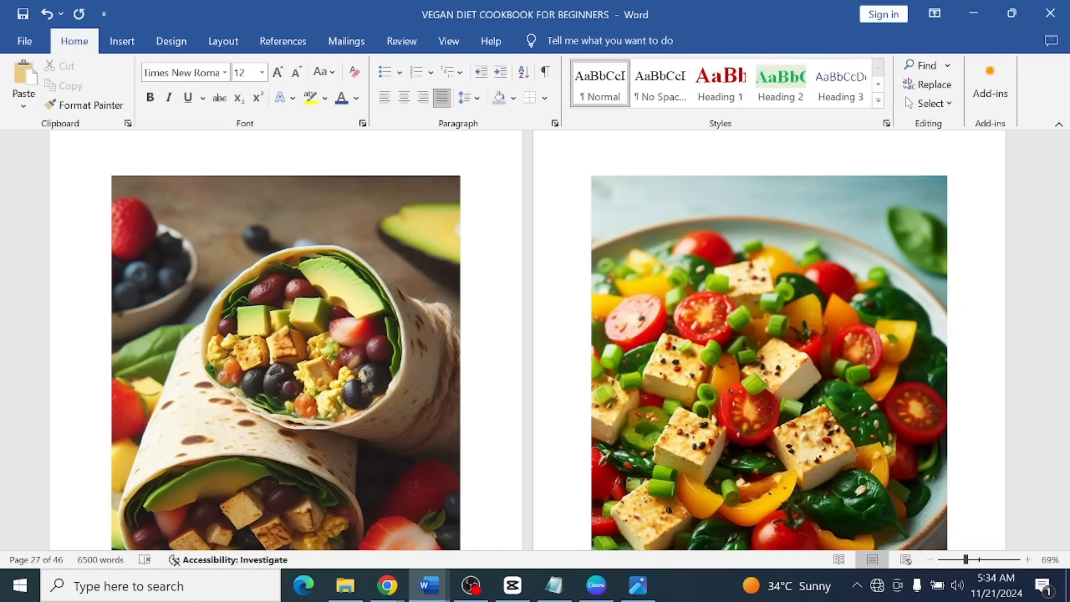
scroll(535, 340, down, 8)
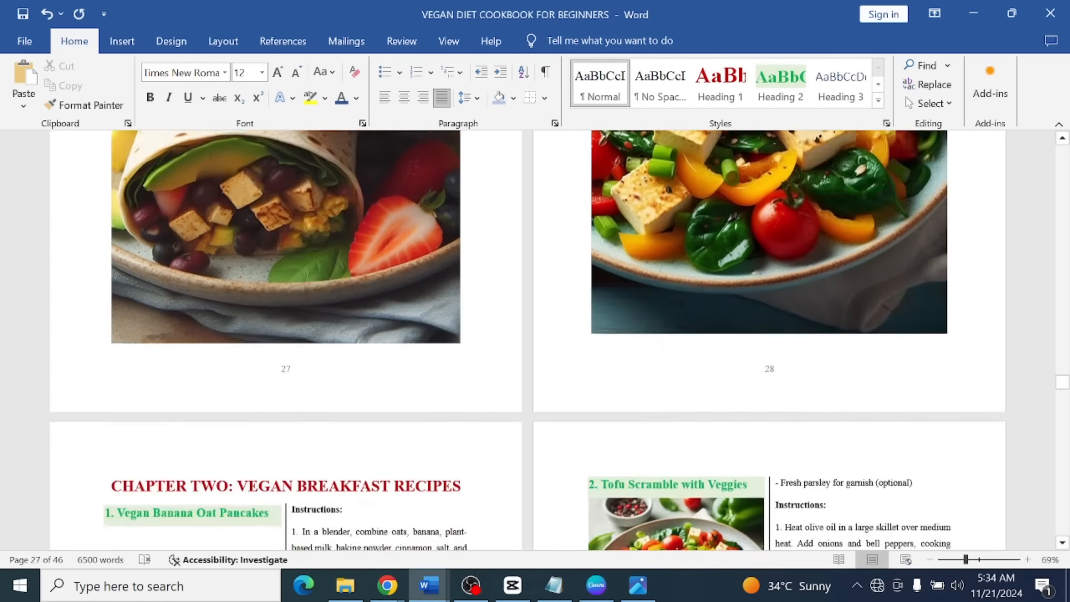
scroll(535, 340, down, 6)
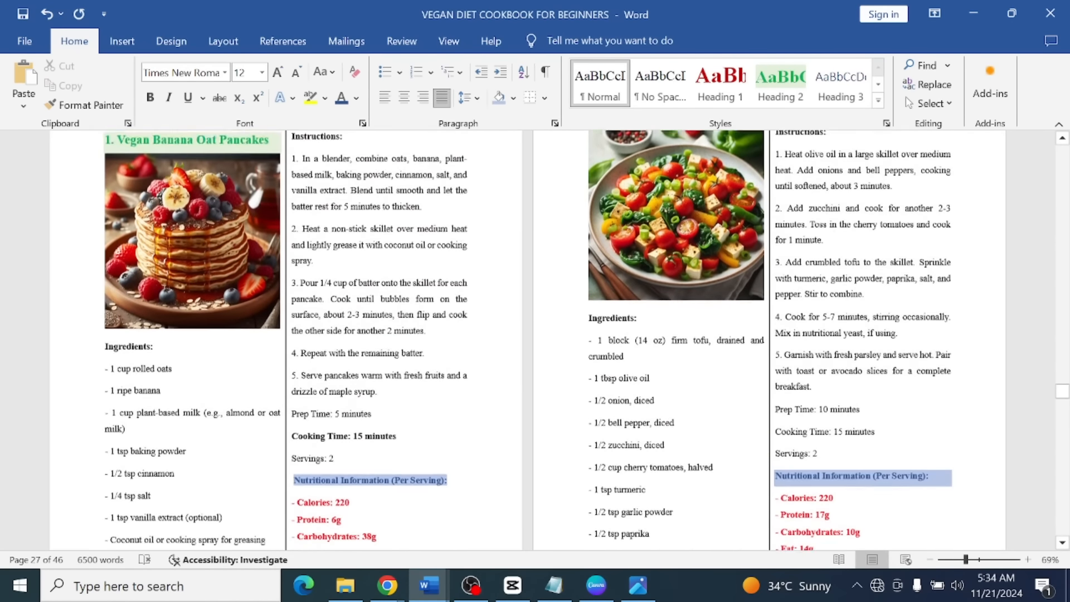
scroll(691, 351, down, 3)
scroll(691, 351, up, 4)
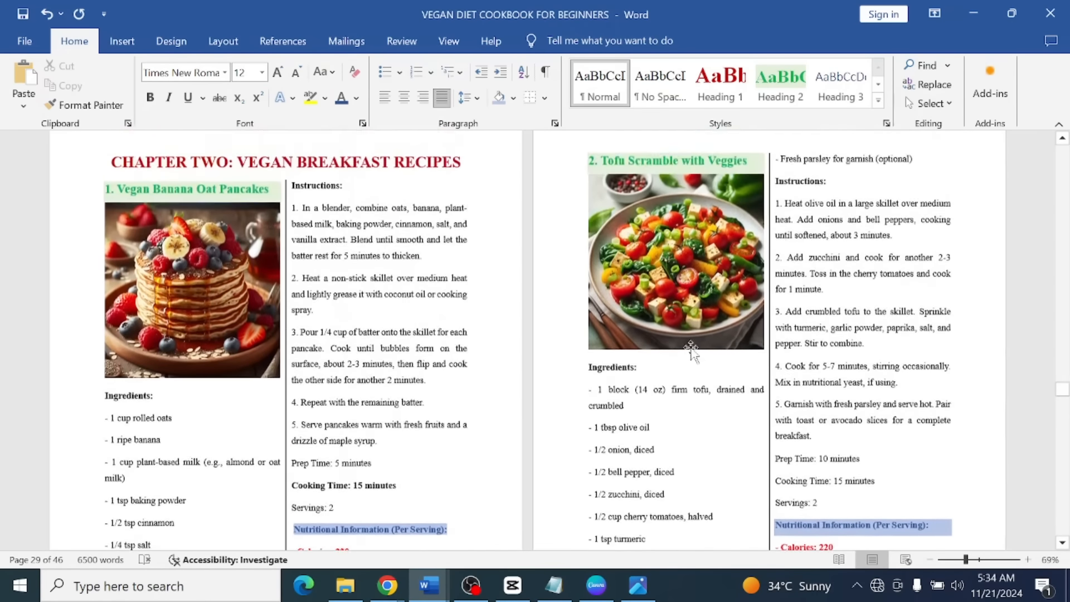
Bold the prep time, cooking/setting time and servings lines of the Chia Pudding with Berries recipe.
scroll(691, 351, down, 10)
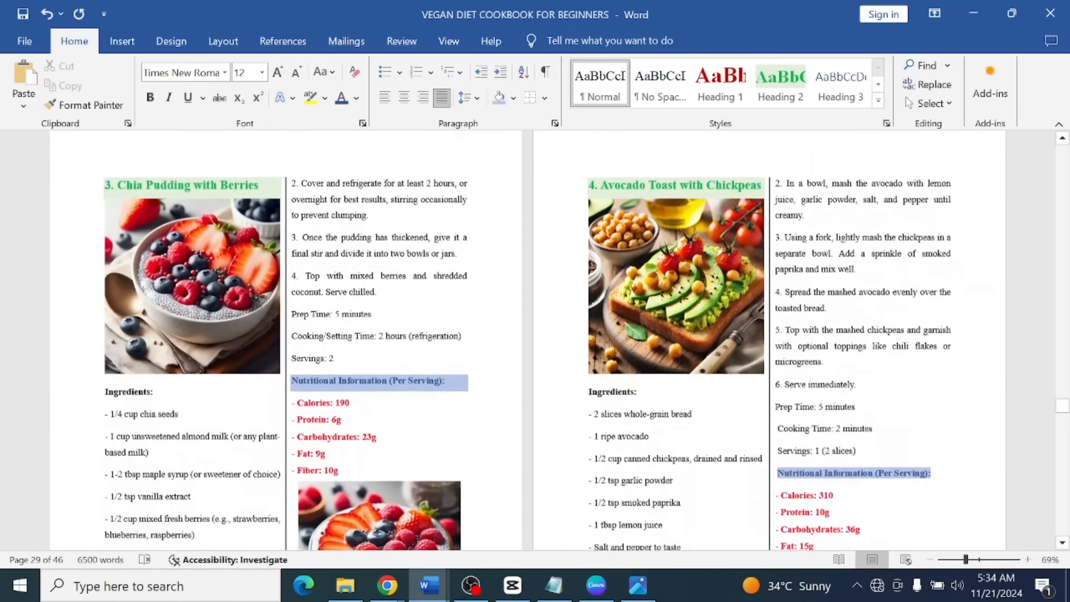
scroll(535, 341, down, 10)
scroll(535, 341, up, 7)
click(343, 377)
scroll(344, 377, up, 1)
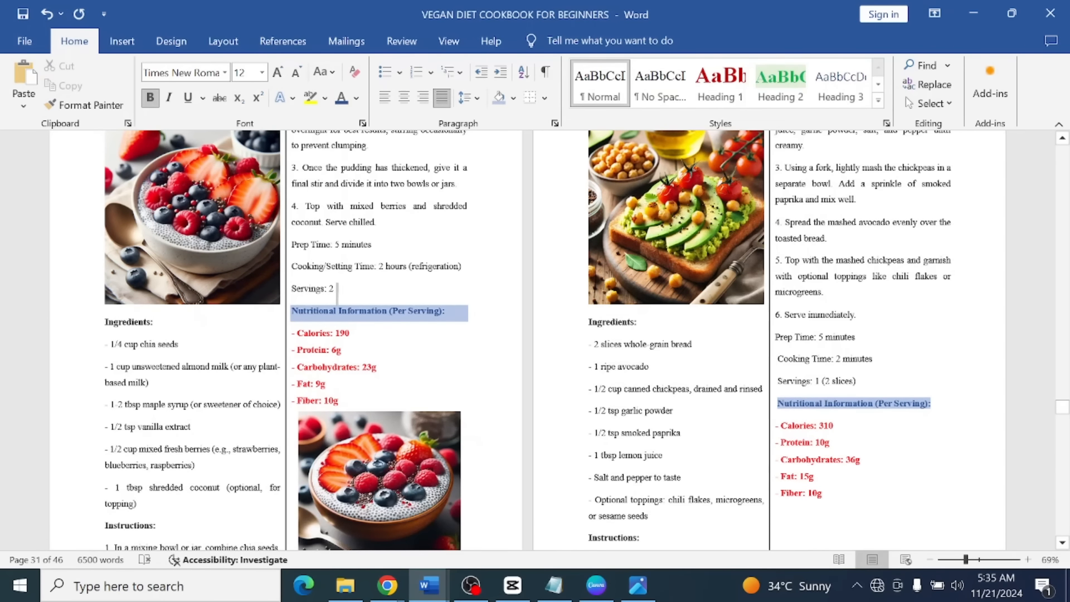
drag(337, 293, 319, 239)
key(ctrl+b)
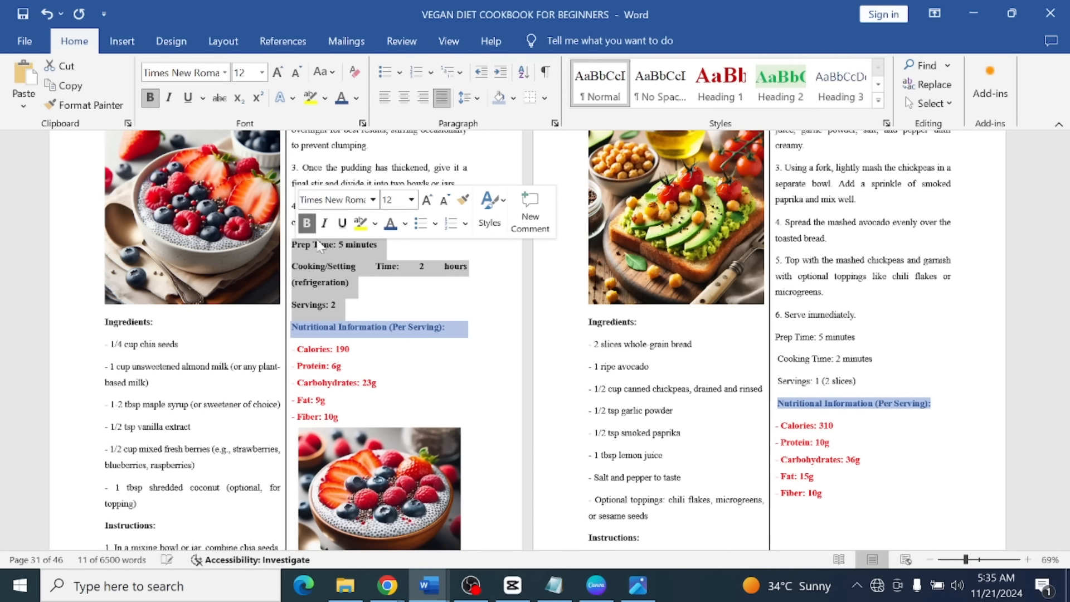
click(319, 245)
Bold the prep time, cooking time and servings lines of the avocado toast, breakfast burrito, banana oat pancake and tofu scramble recipes.
drag(861, 381, 776, 338)
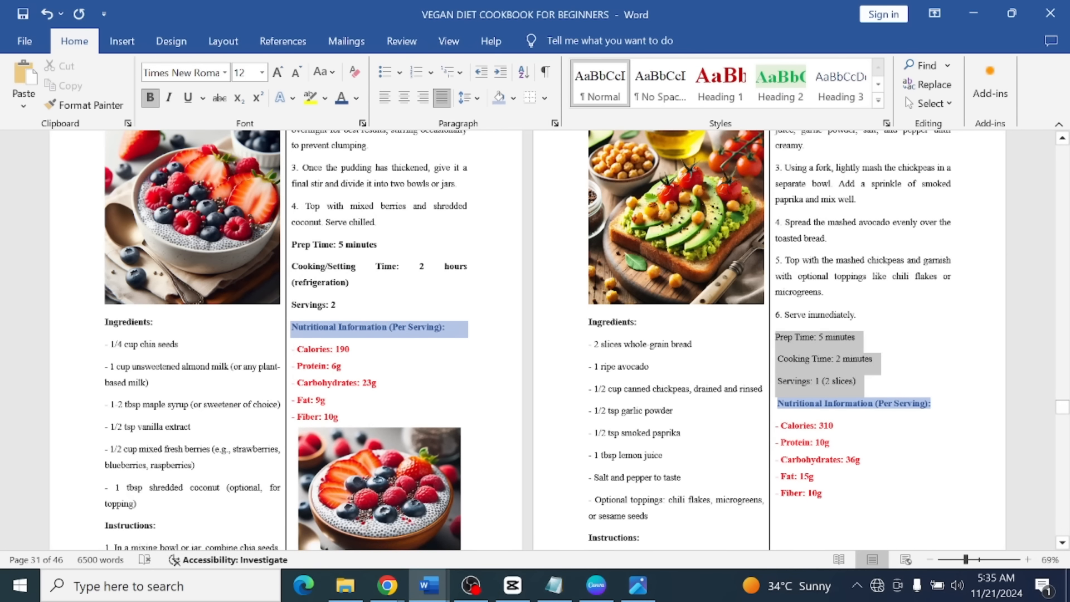
scroll(532, 339, down, 10)
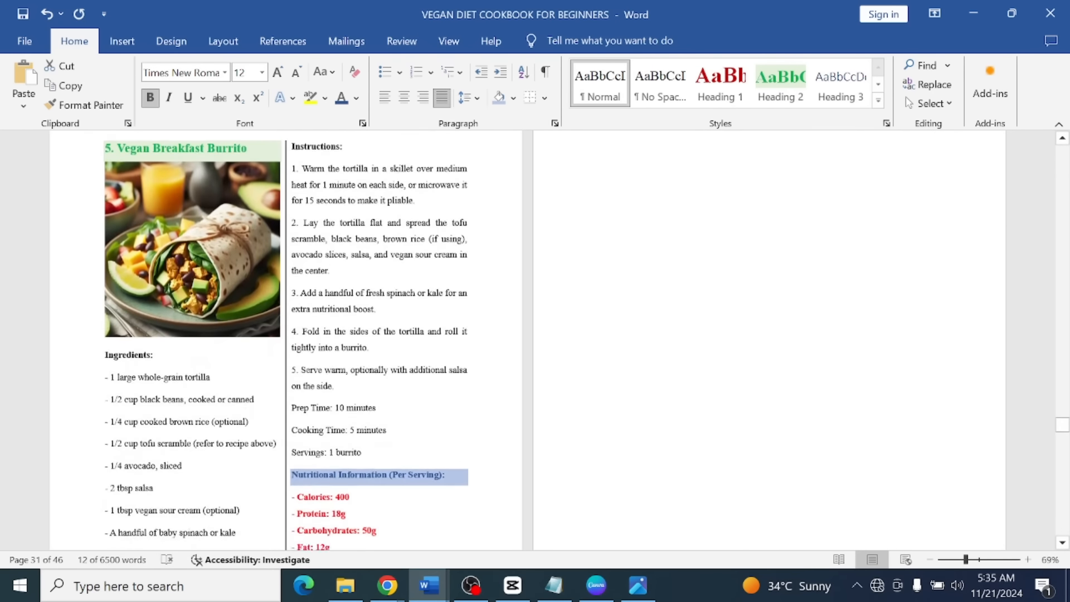
drag(368, 403, 291, 355)
click(303, 329)
scroll(563, 485, up, 10)
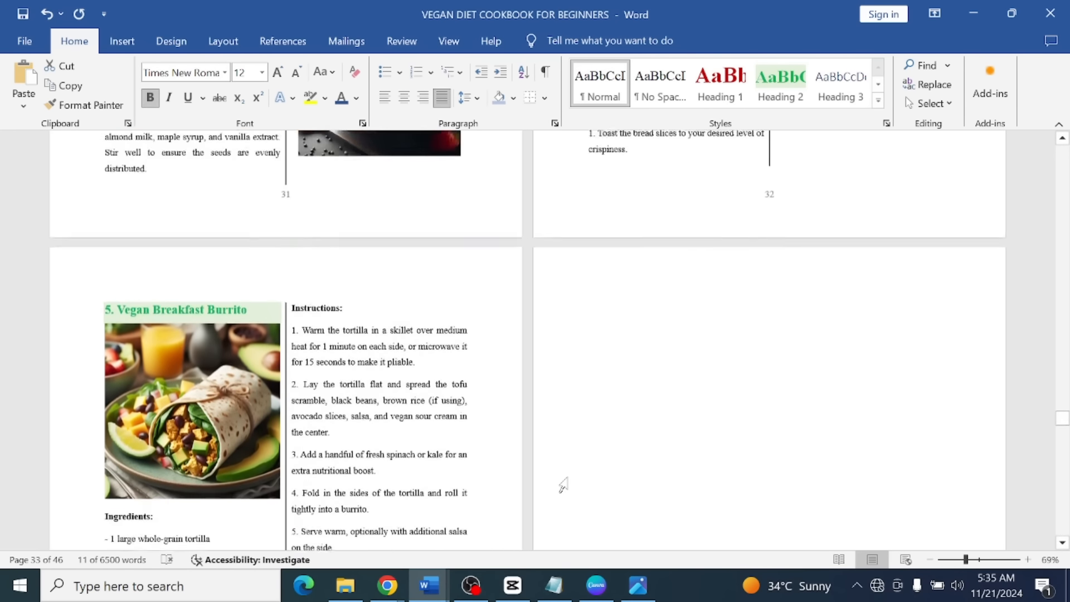
scroll(560, 477, up, 10)
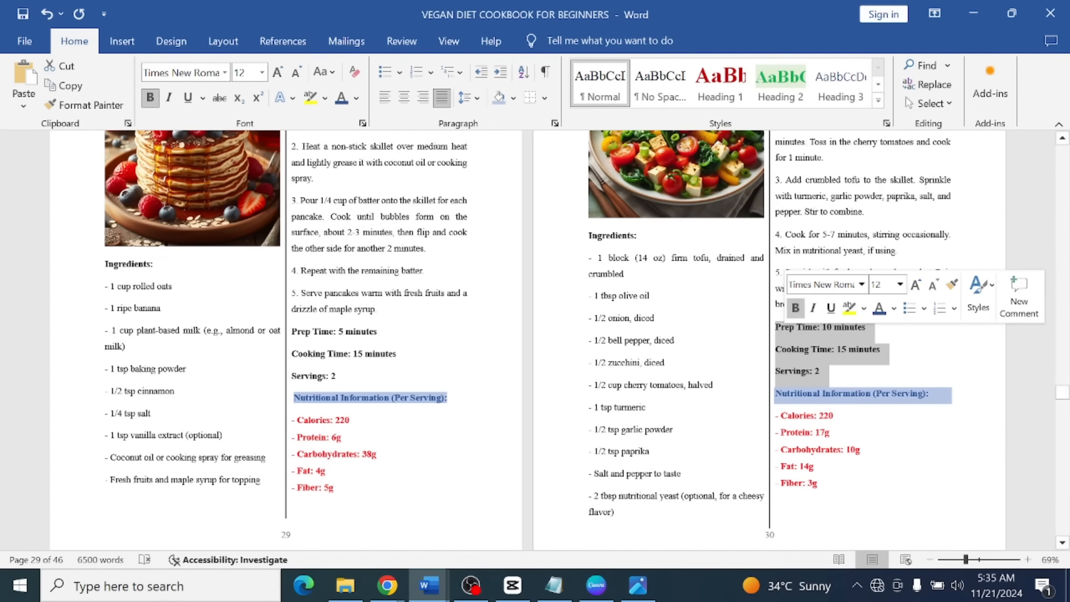
Review the recipe pages from the chia pudding through the breakfast burrito to the opening of Chapter Three.
scroll(549, 422, down, 15)
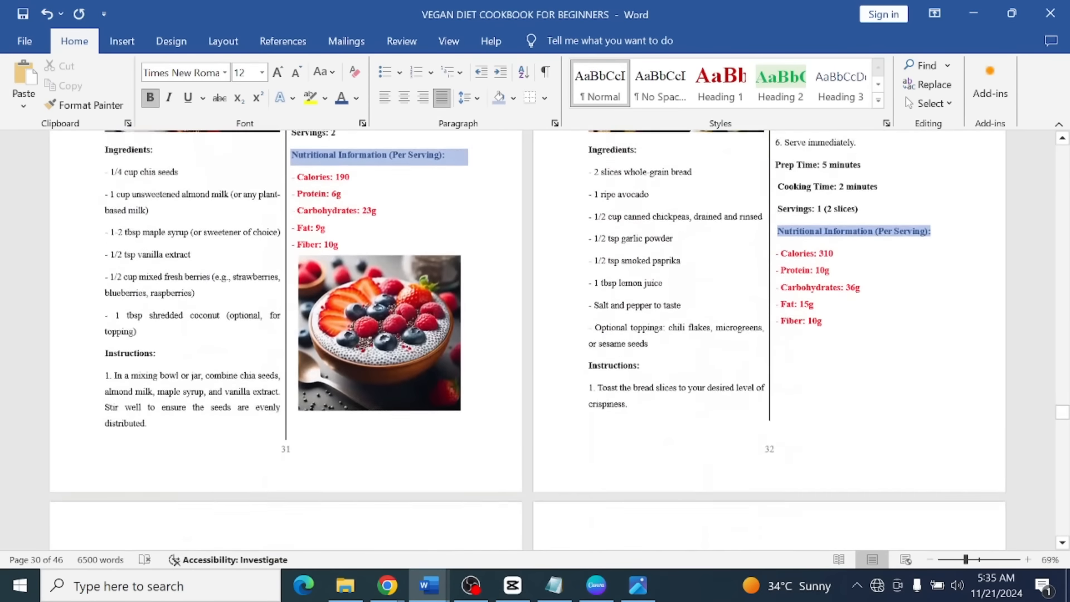
scroll(535, 340, down, 3)
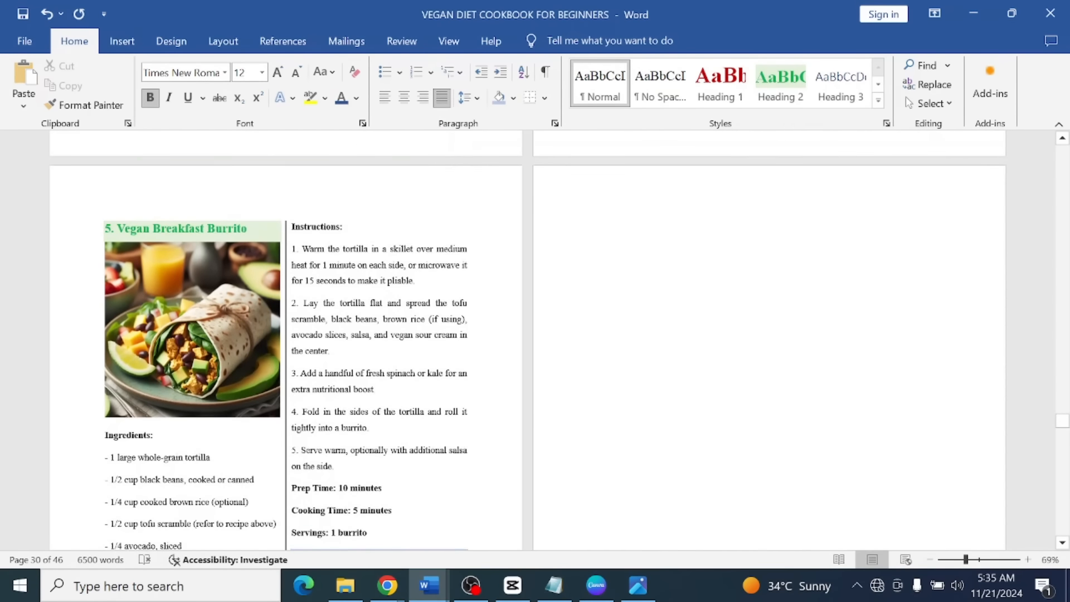
click(769, 231)
scroll(769, 279, down, 6)
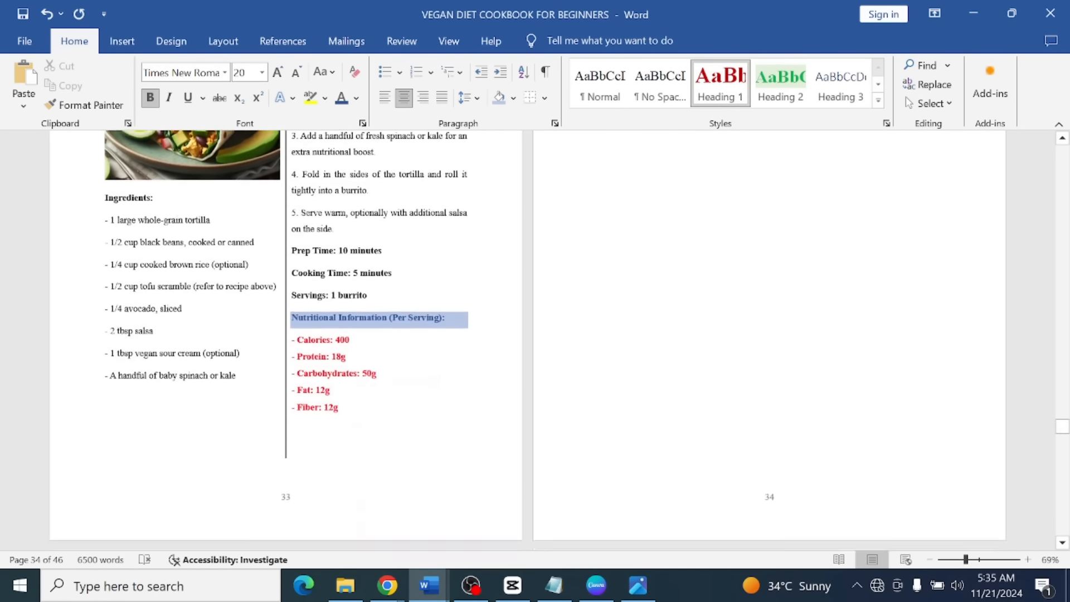
scroll(769, 279, up, 2)
scroll(322, 323, up, 3)
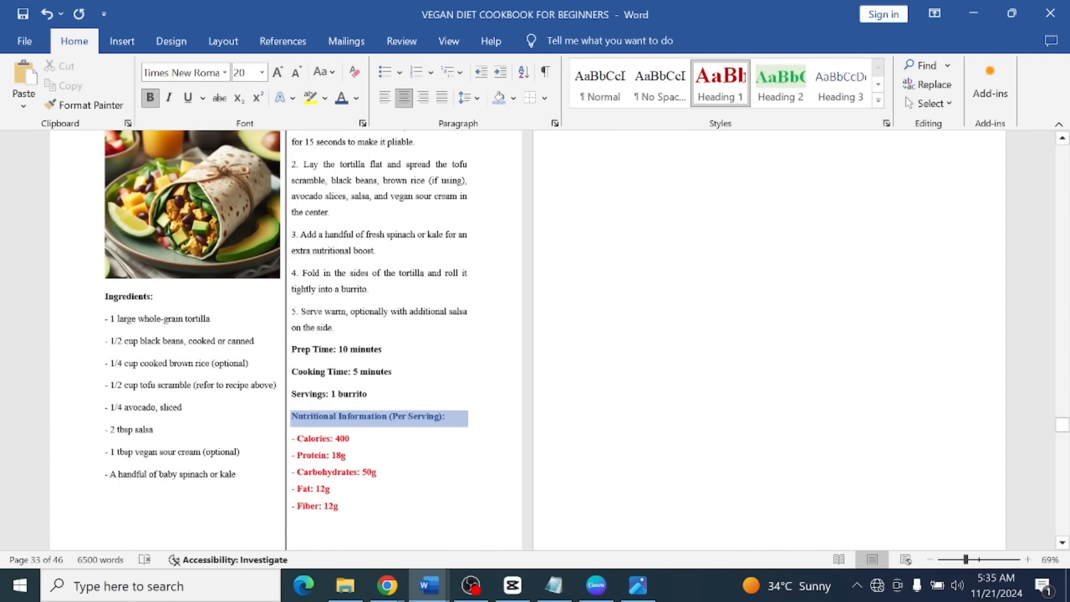
click(322, 324)
scroll(322, 324, down, 1)
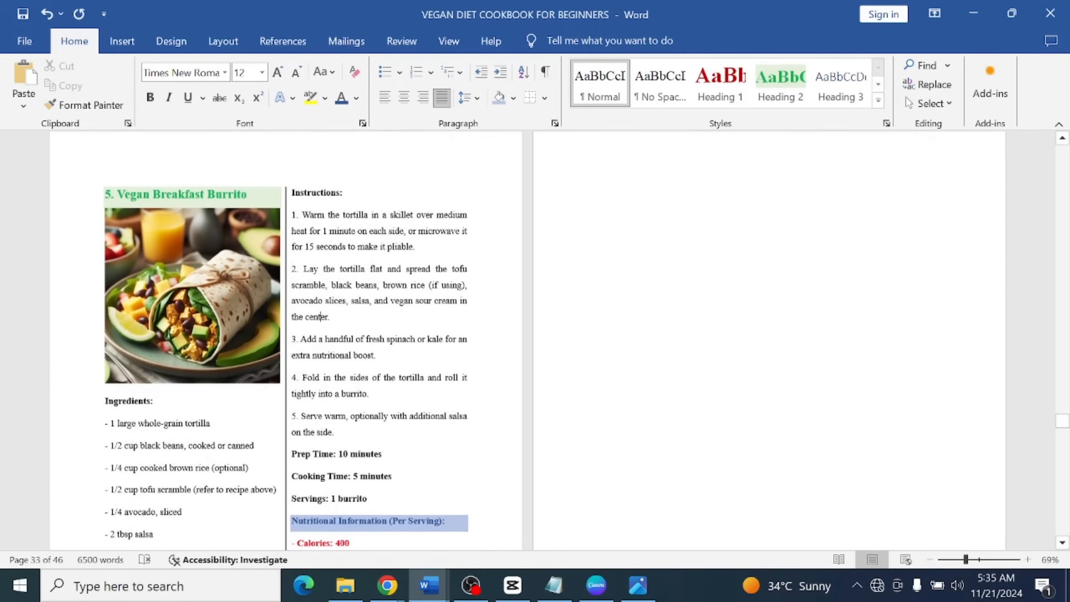
scroll(322, 323, up, 3)
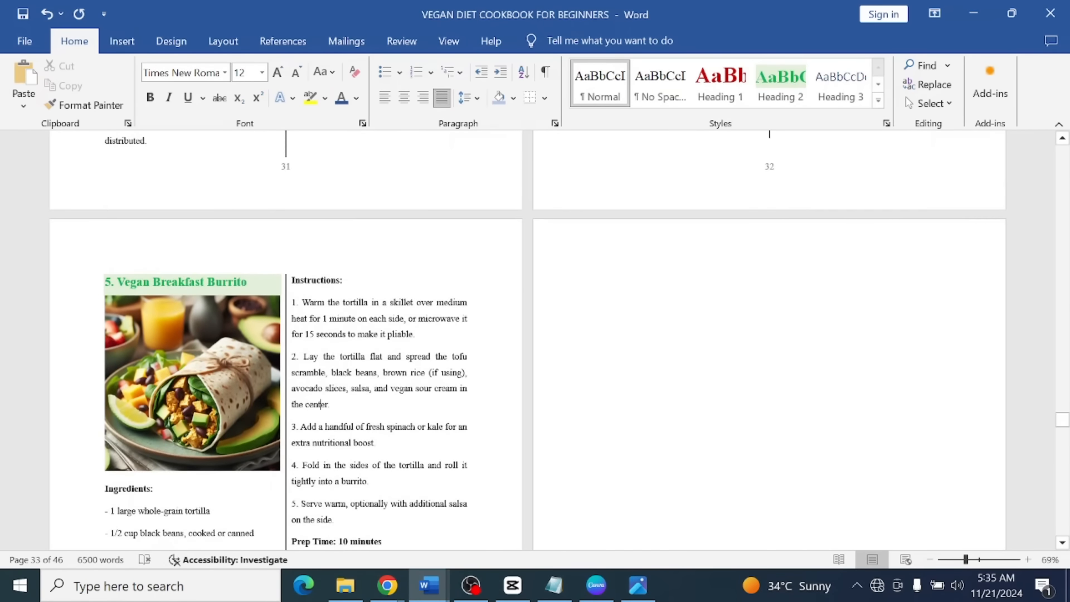
scroll(535, 340, down, 8)
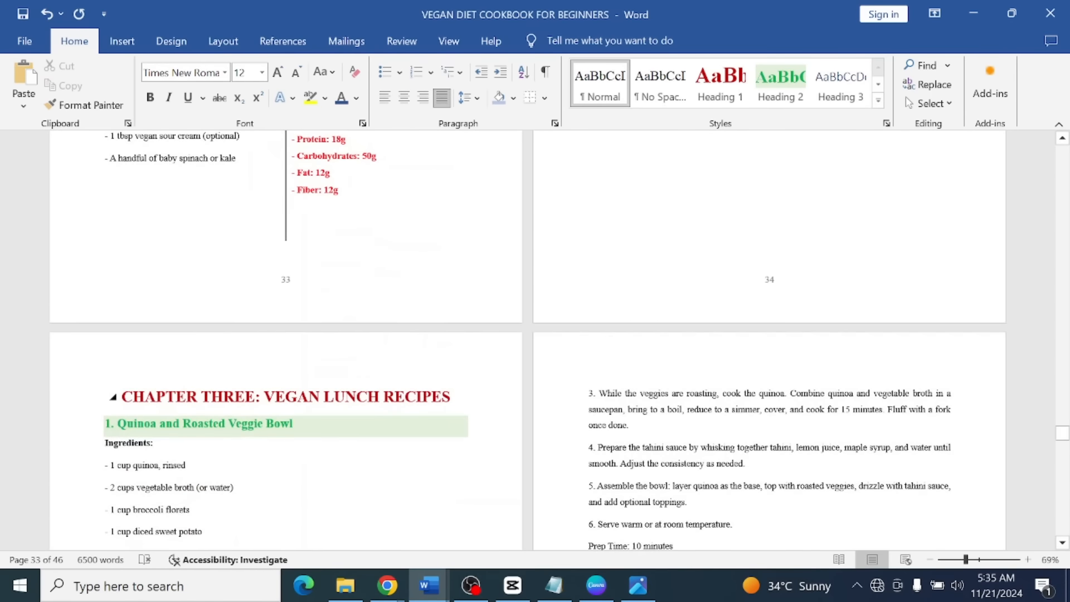
scroll(535, 340, up, 8)
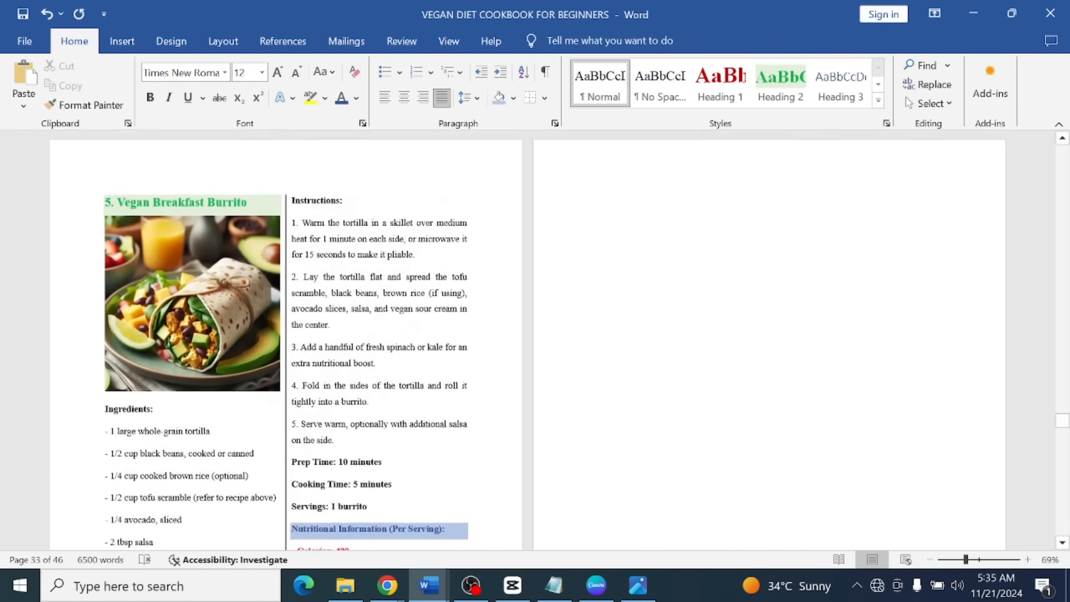
scroll(320, 455, down, 1)
click(635, 248)
scroll(635, 248, down, 5)
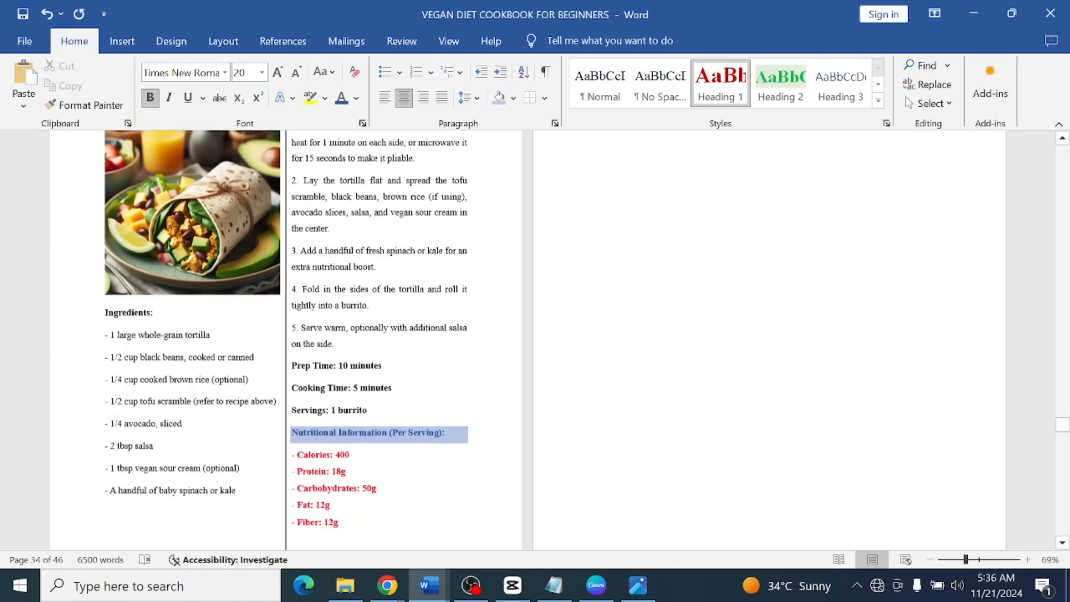
scroll(590, 327, down, 3)
click(382, 452)
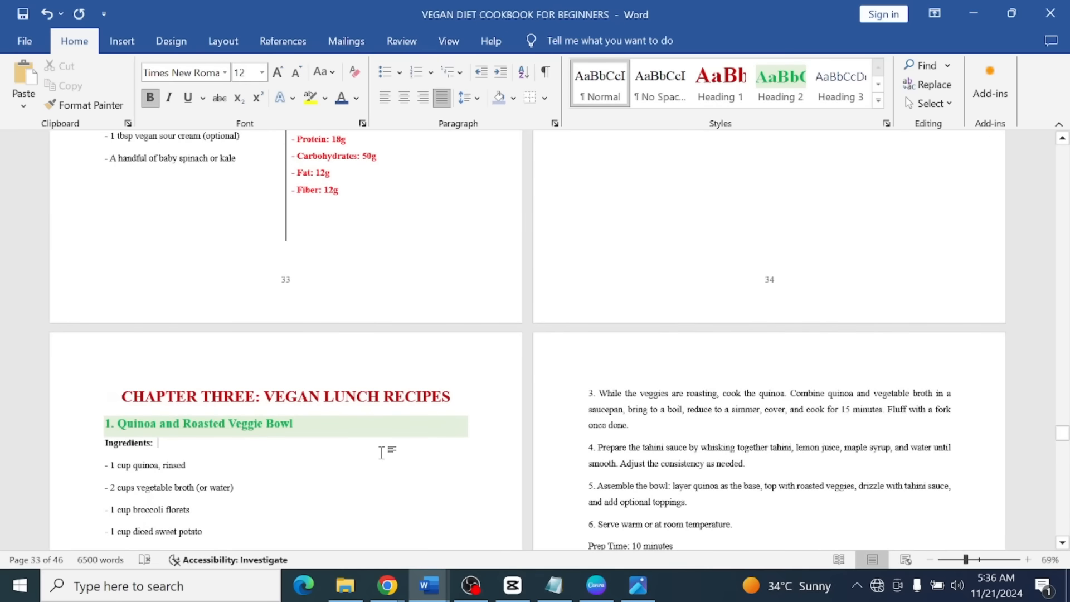
Place the insertion point on the blank page between the Vegan Breakfast Burrito recipe and Chapter Three.
scroll(428, 440, up, 2)
scroll(431, 446, up, 8)
click(623, 323)
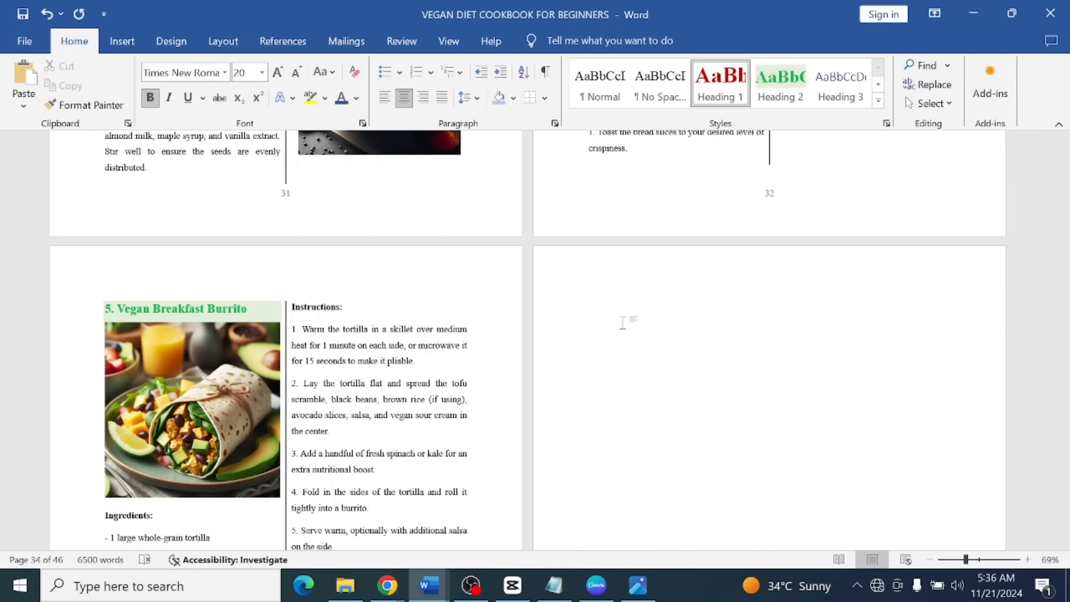
Switch to Bing Image Creator and generate images from the prompt "VEGAN LUNCH RECIPES".
key(alt+Tab)
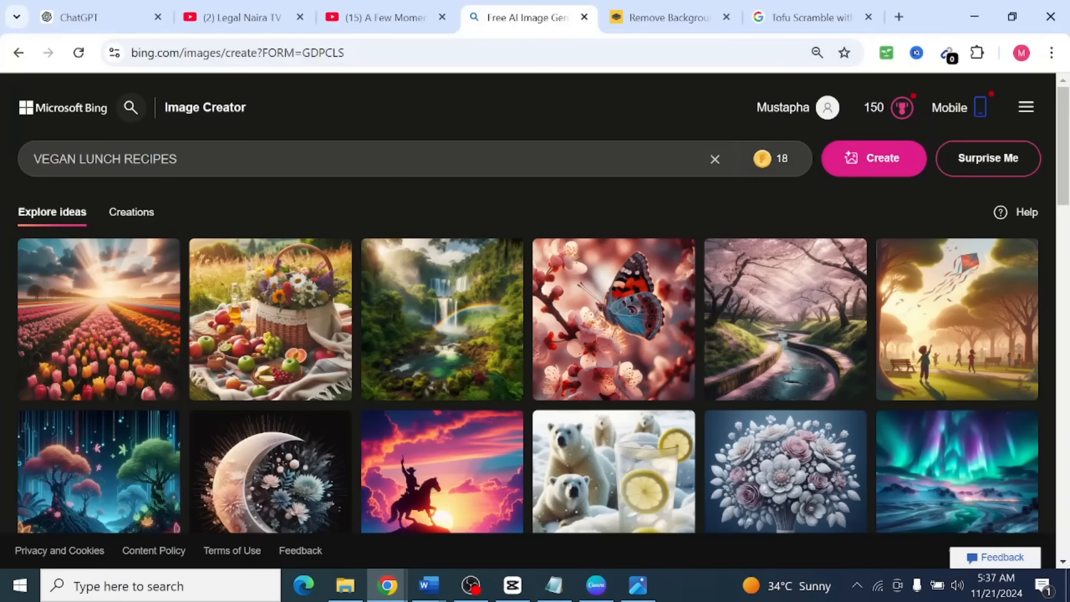
key(Return)
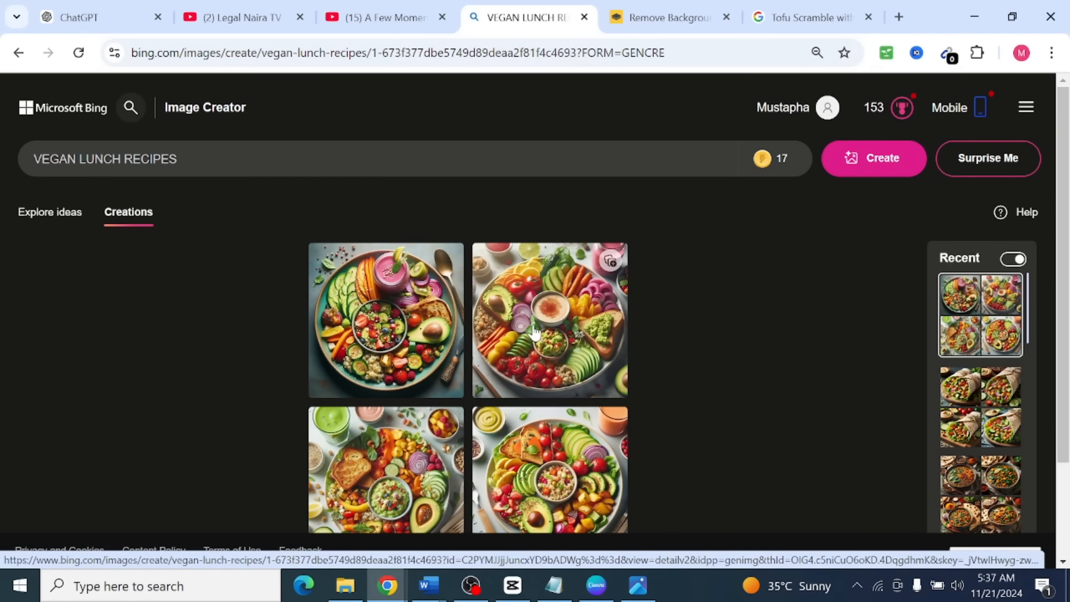
scroll(451, 371, down, 2)
scroll(471, 365, up, 2)
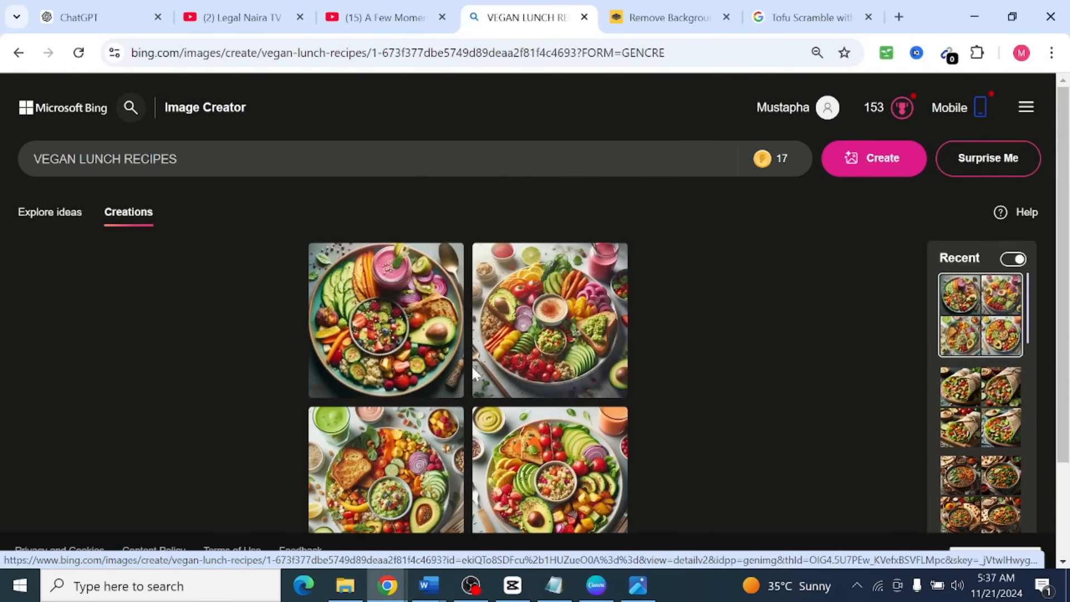
Open the fourth generated image, with the quinoa bowl in the centre of the plate, and copy it.
click(571, 478)
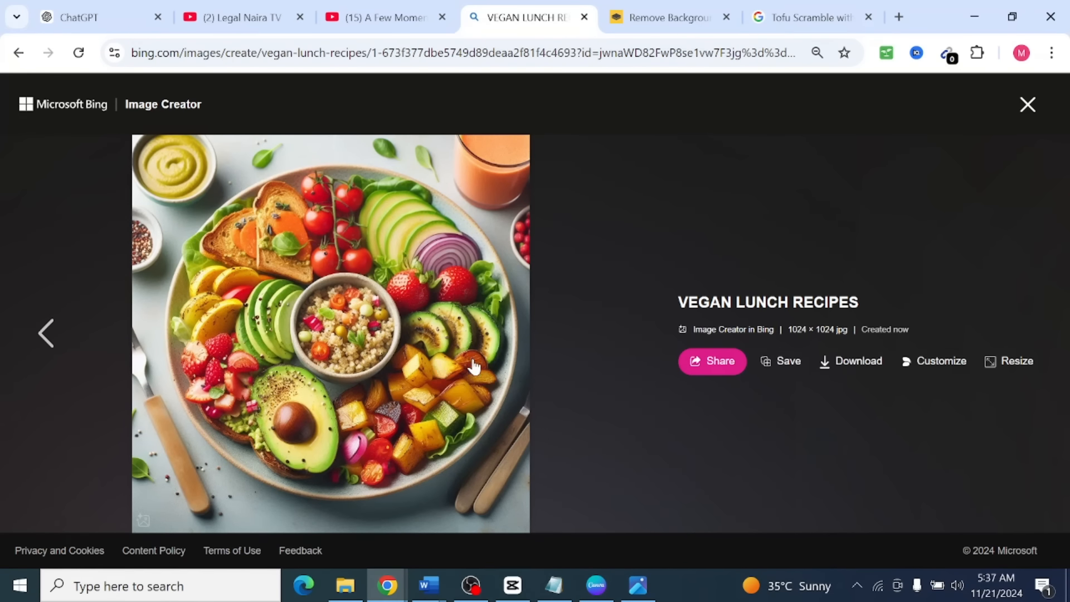
right_click(351, 285)
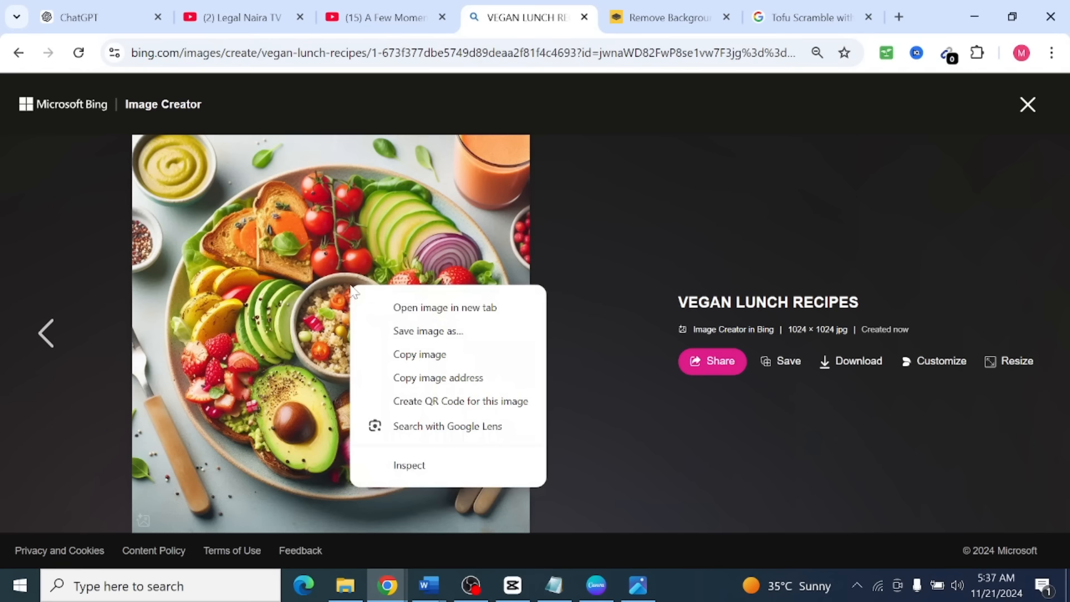
click(401, 357)
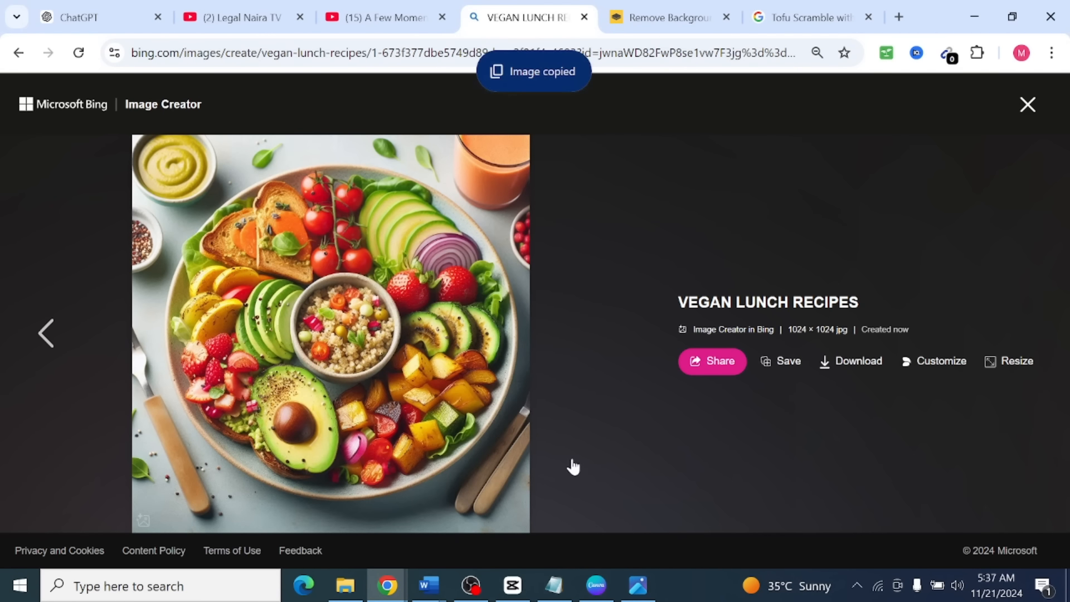
Return to the Word cookbook and paste the copied lunch image onto the blank page before Chapter Three.
click(430, 585)
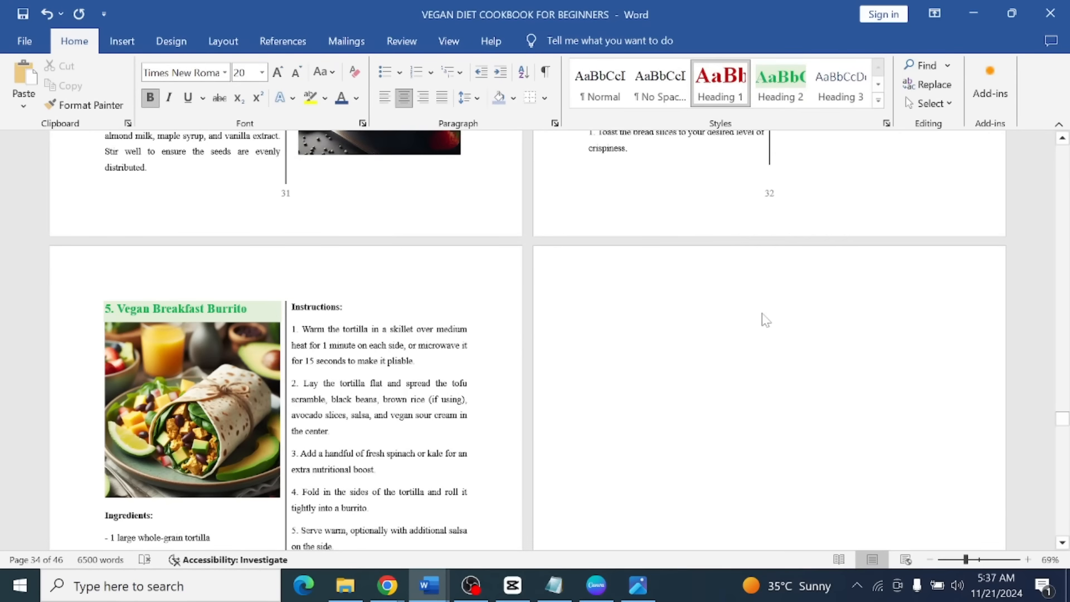
scroll(758, 383, up, 1)
key(ctrl+v)
scroll(759, 383, up, 4)
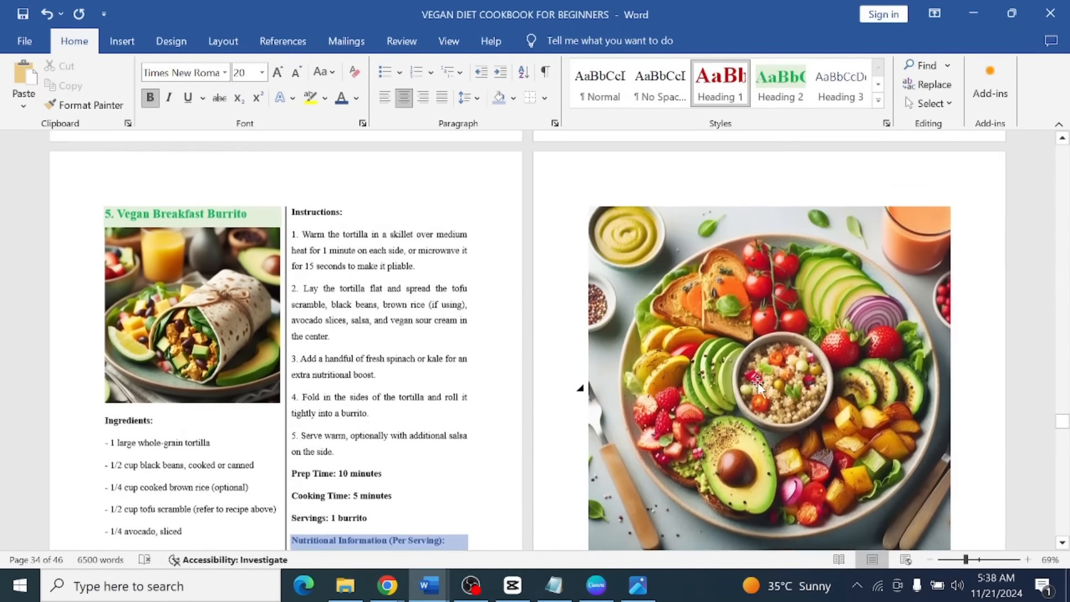
scroll(758, 383, down, 5)
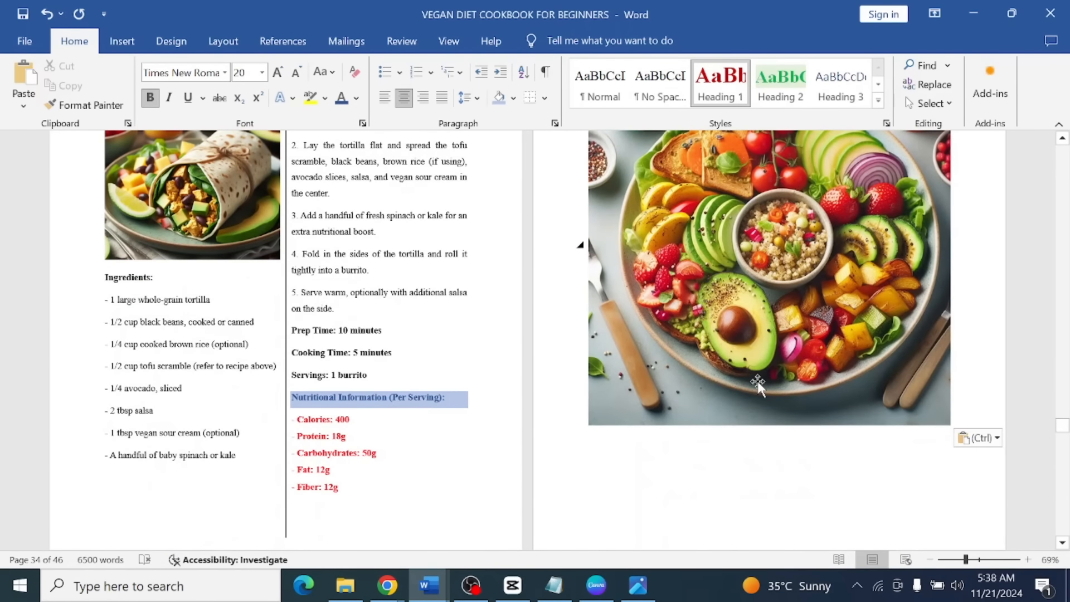
scroll(758, 384, down, 1)
scroll(761, 368, up, 3)
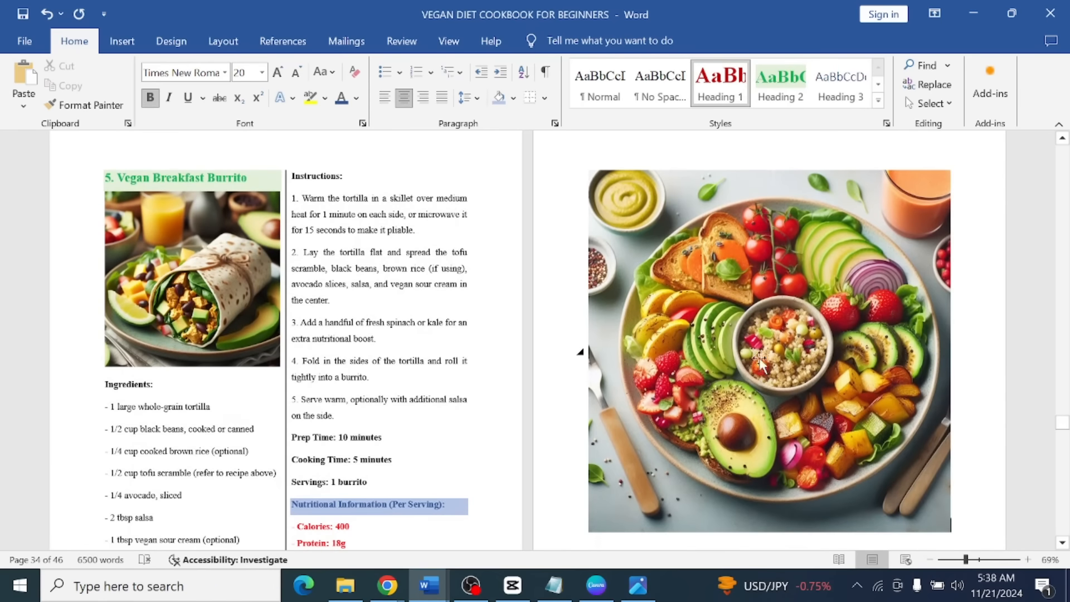
Crop both sides of the pasted lunch picture to give it a tall portrait shape at full height.
click(762, 365)
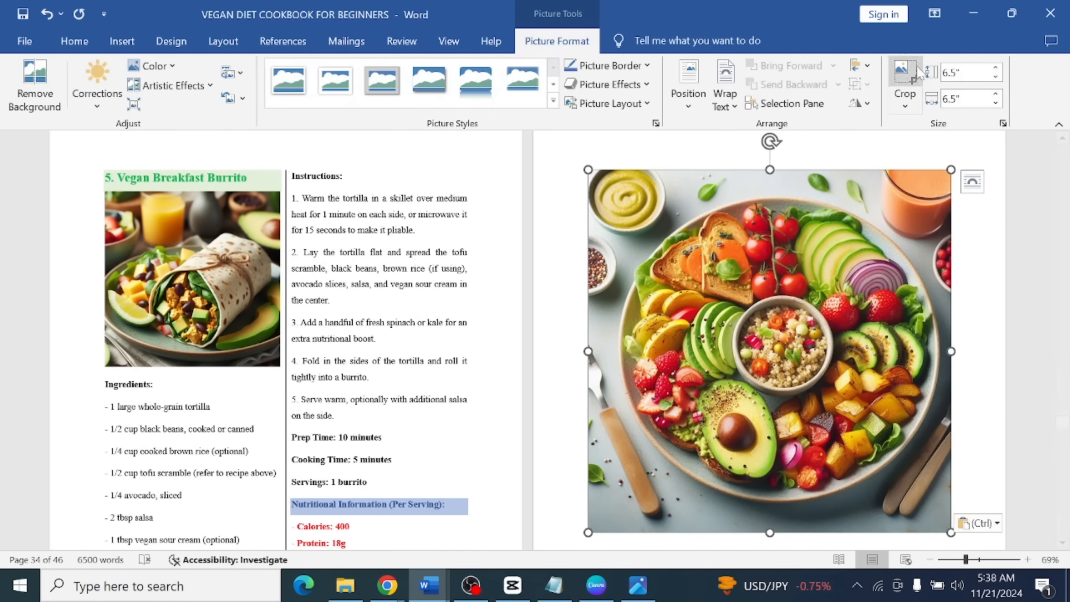
click(906, 104)
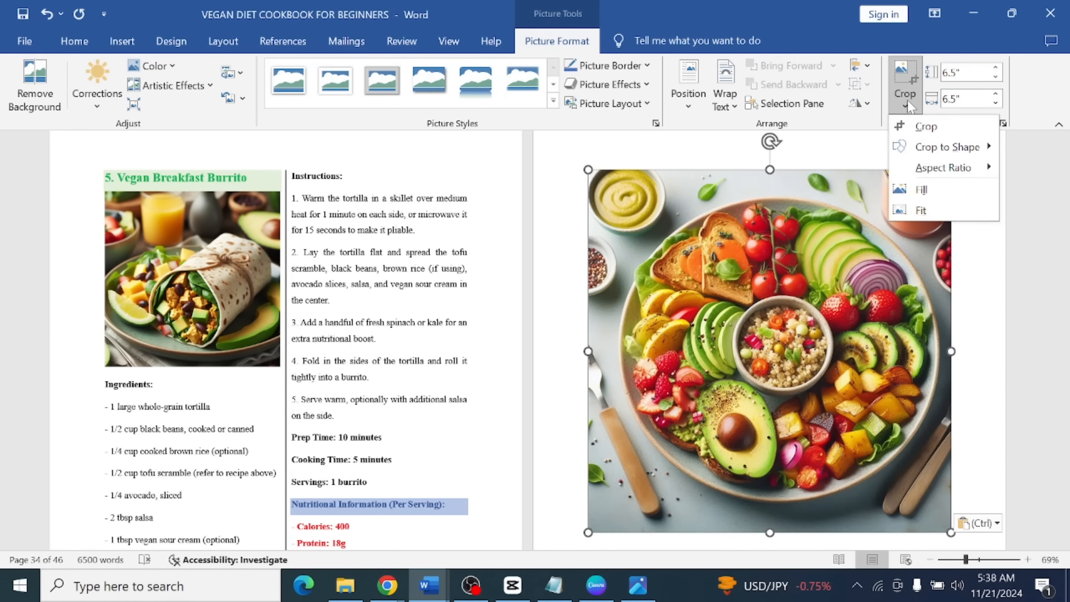
click(923, 128)
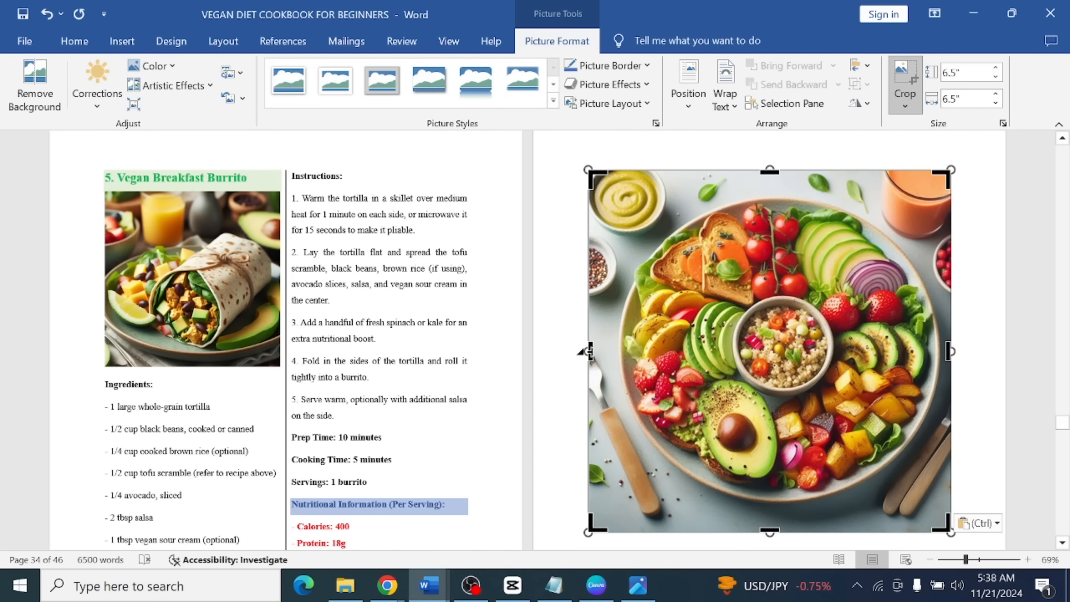
drag(589, 351, 676, 352)
drag(906, 350, 872, 354)
click(977, 351)
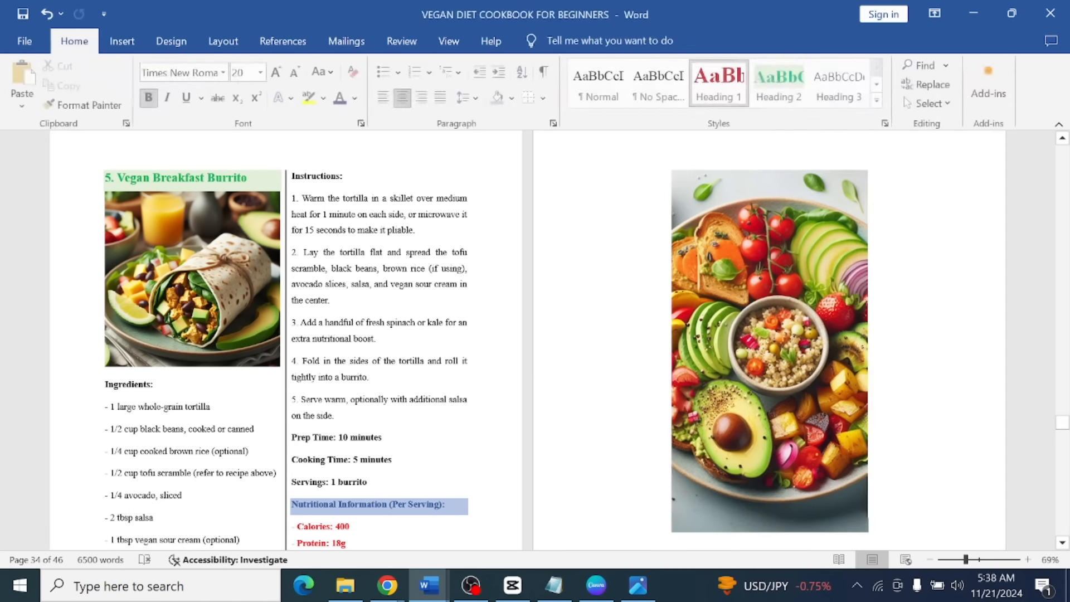
Enlarge the cropped lunch picture proportionally until it nearly fills the page before Chapter Three.
click(800, 308)
scroll(800, 308, down, 3)
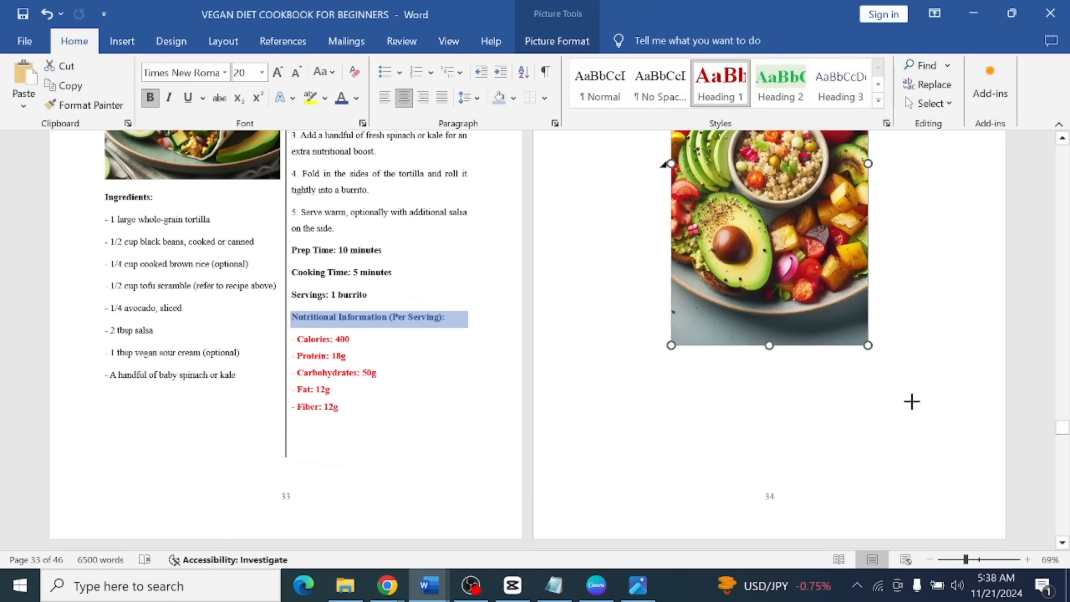
drag(942, 467, 929, 459)
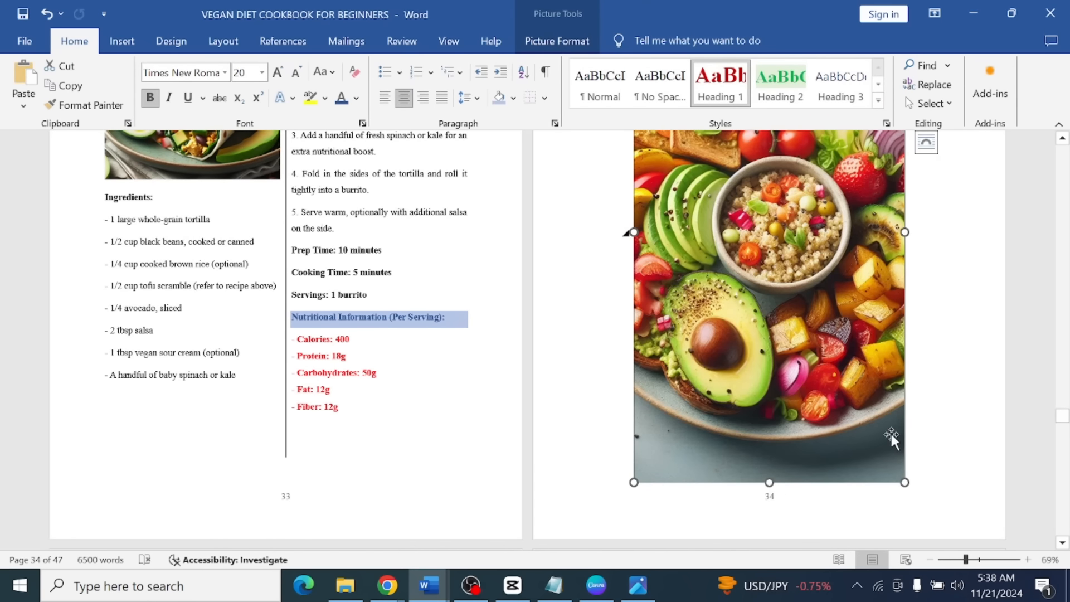
scroll(948, 365, down, 5)
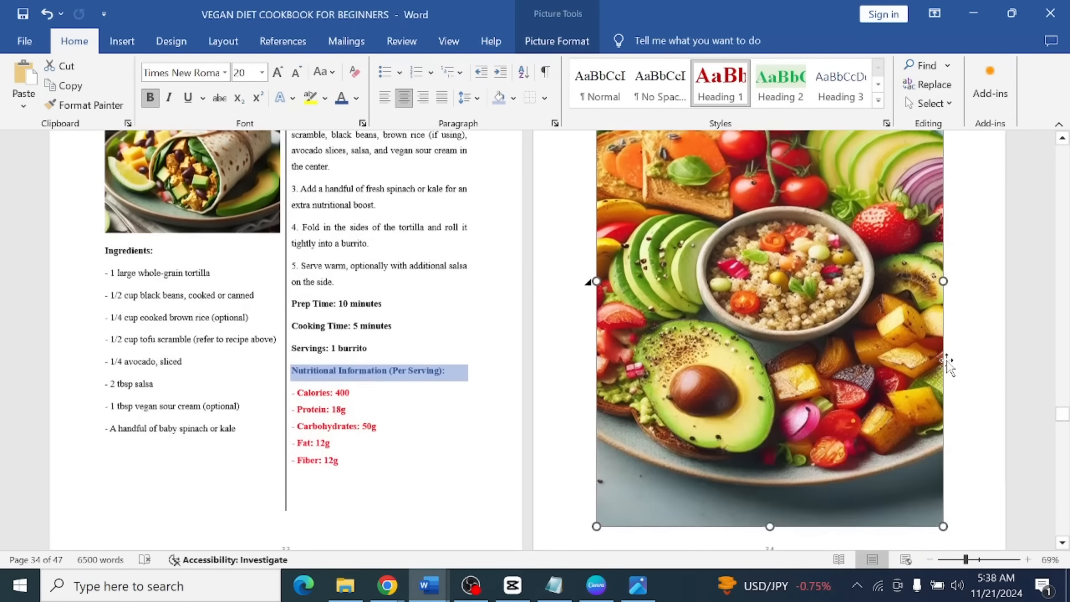
Check the fit of the full-page lunch picture and look through the recipe text of Chapter Three to its end.
scroll(947, 365, up, 5)
click(956, 395)
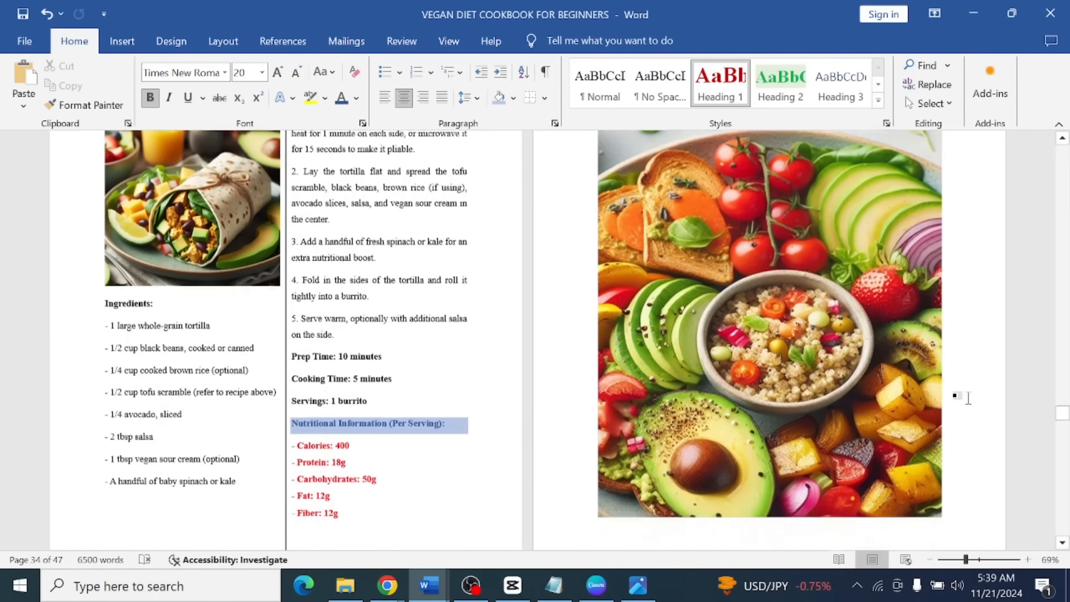
scroll(857, 382, down, 3)
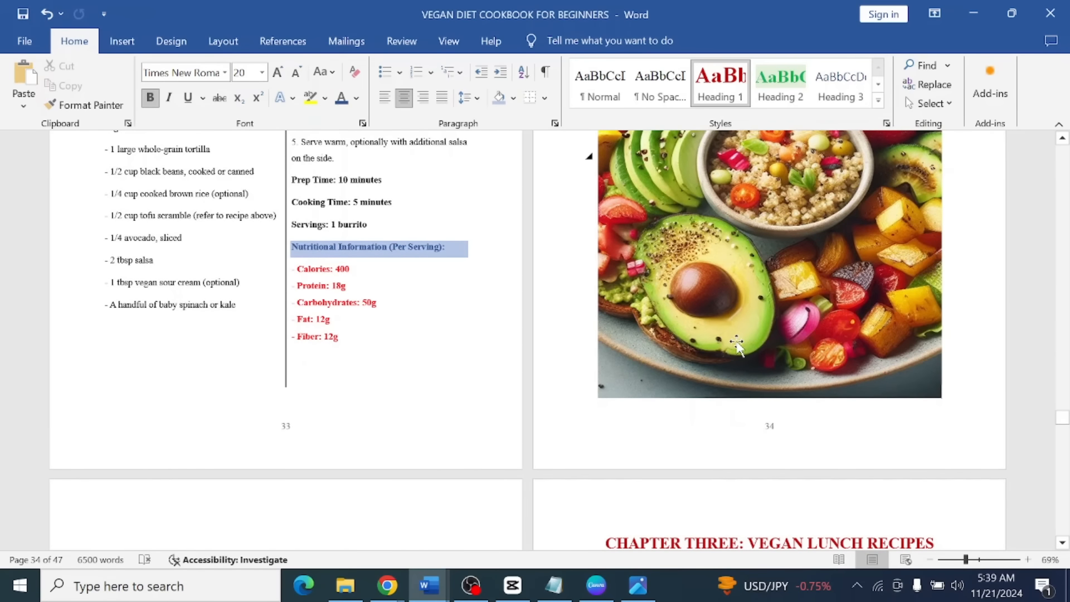
scroll(743, 351, up, 3)
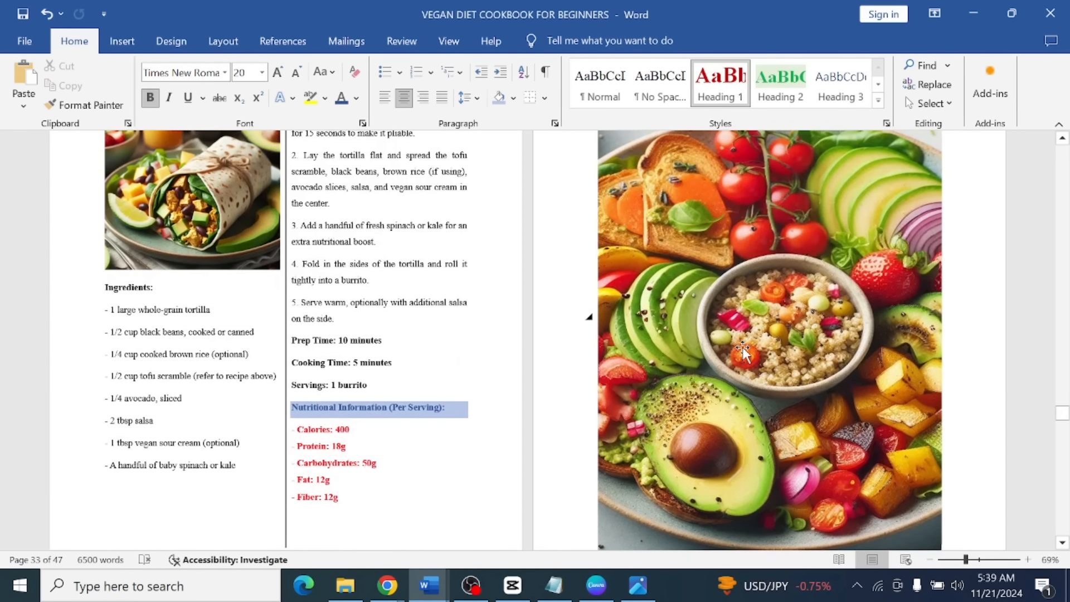
scroll(743, 351, up, 1)
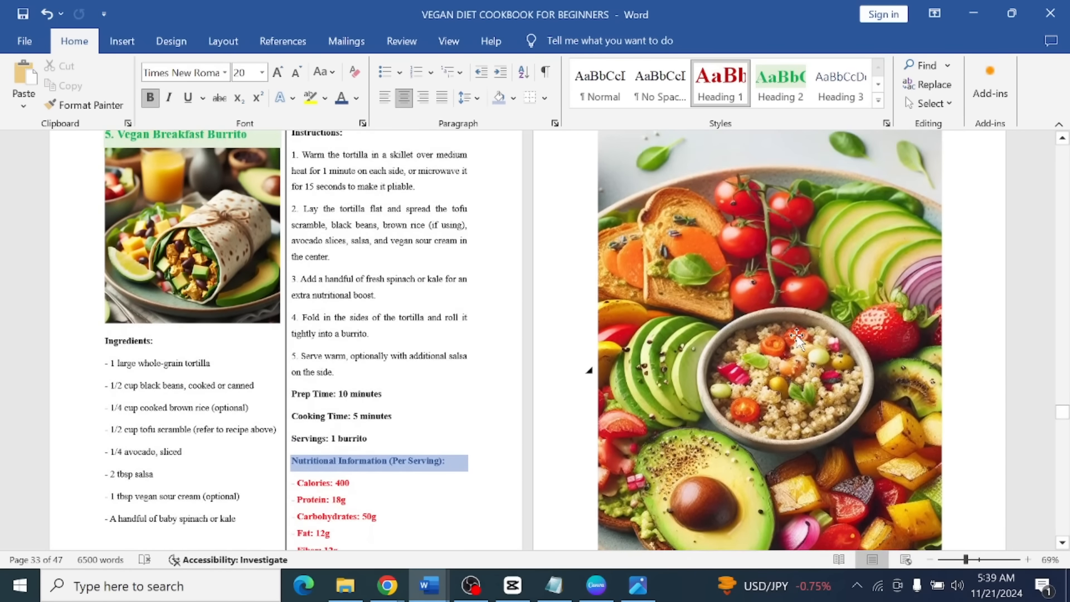
scroll(797, 337, down, 7)
scroll(557, 340, down, 3)
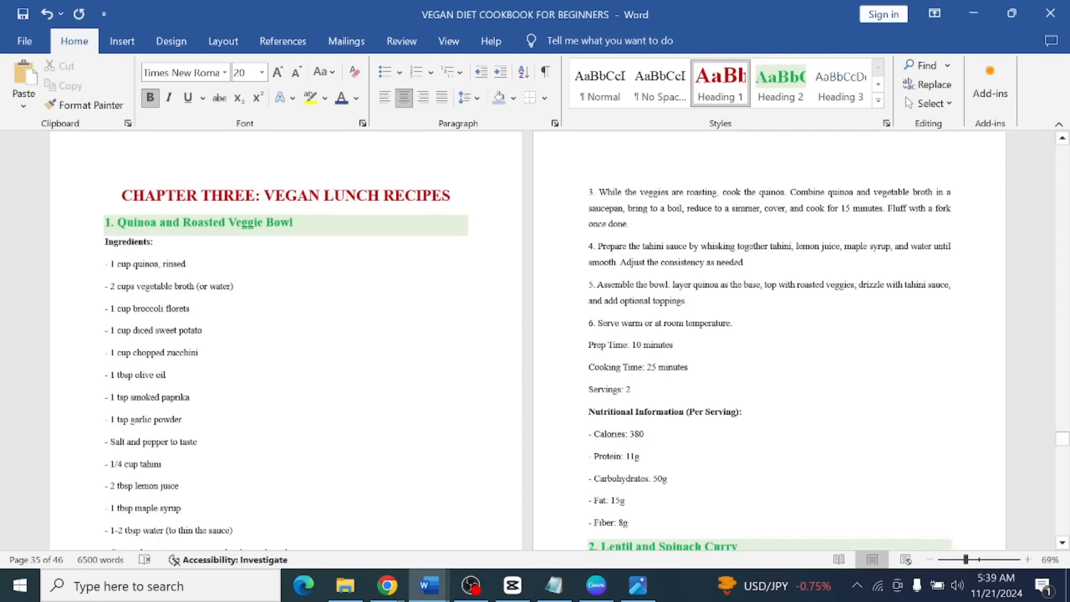
scroll(557, 340, down, 15)
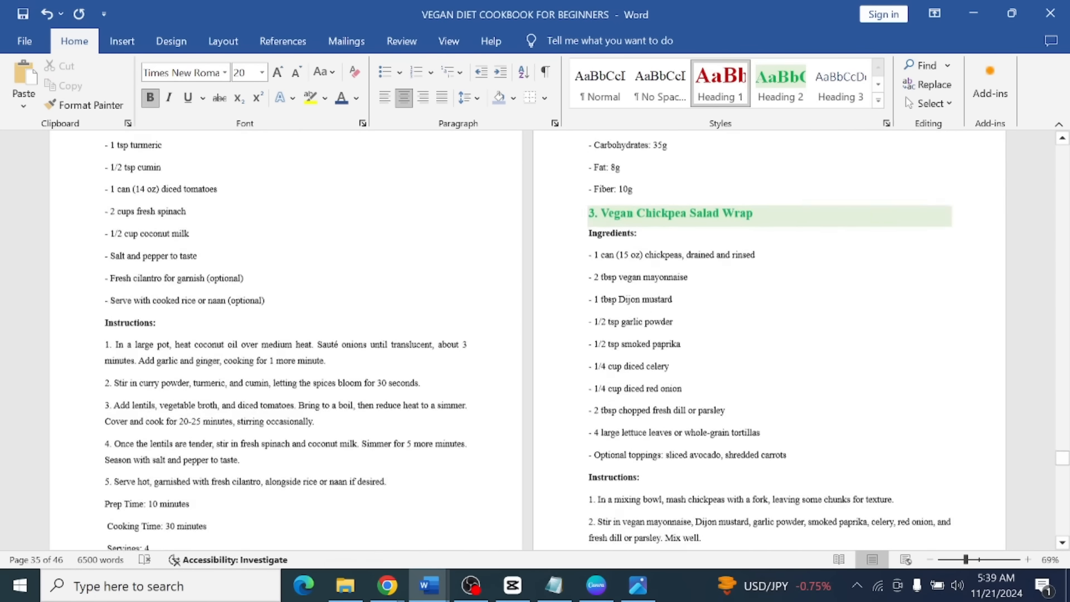
scroll(396, 318, down, 20)
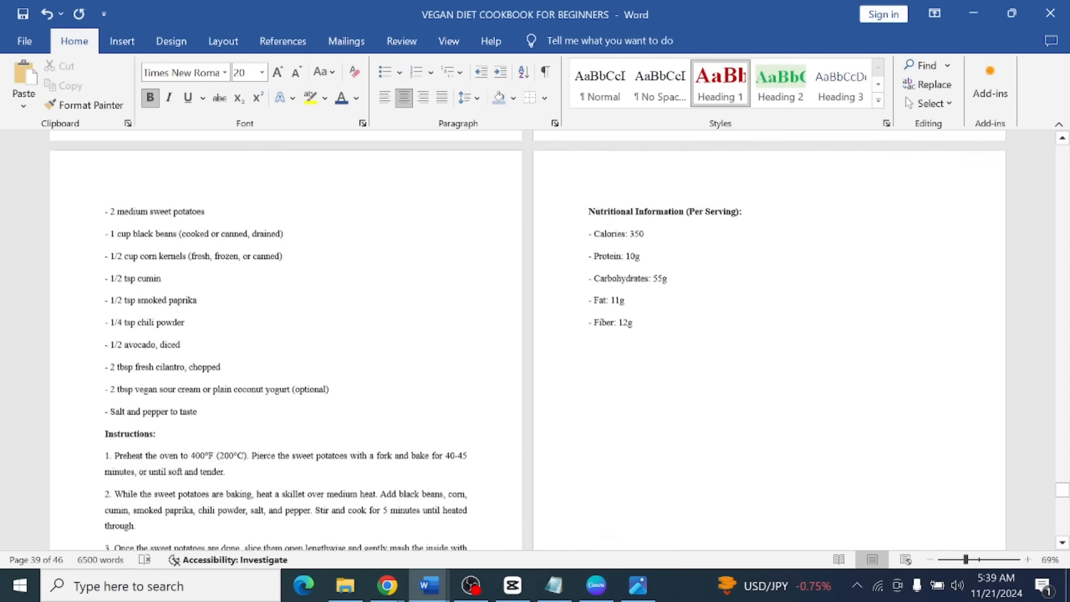
Lay out all the Chapter Three lunch recipes below the chapter title in two equal columns with 0.2" spacing and no line between.
key(ctrl+a)
scroll(535, 340, up, 4)
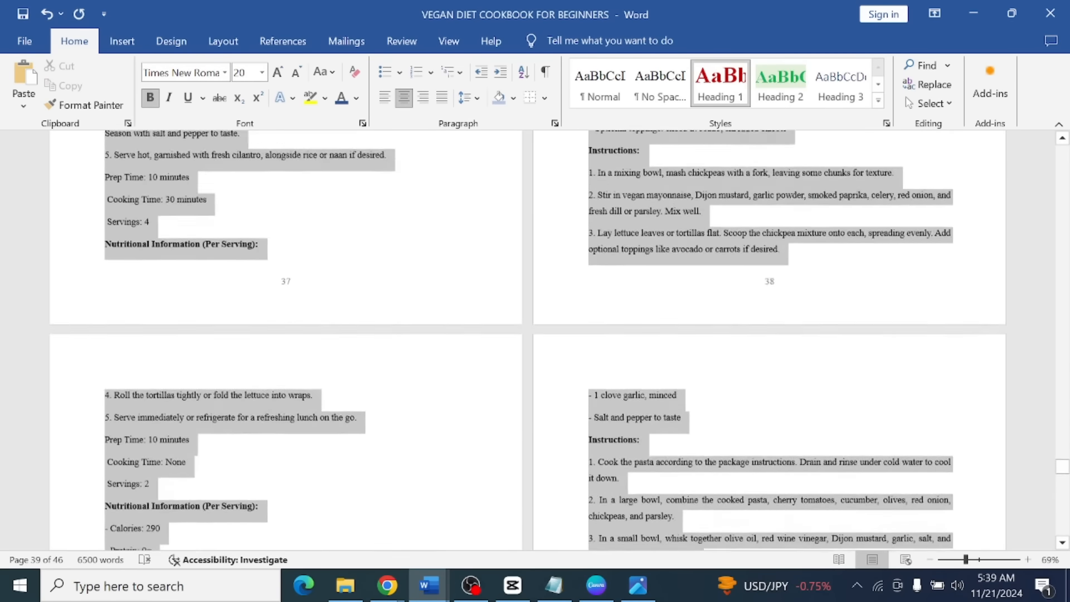
scroll(535, 340, up, 6)
drag(241, 84, 106, 317)
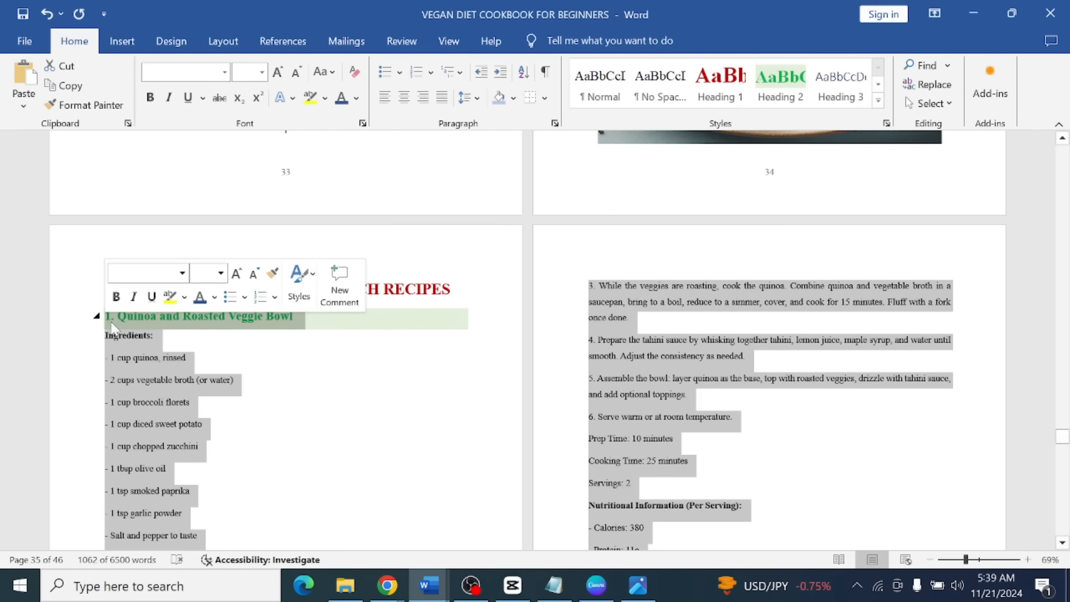
click(223, 40)
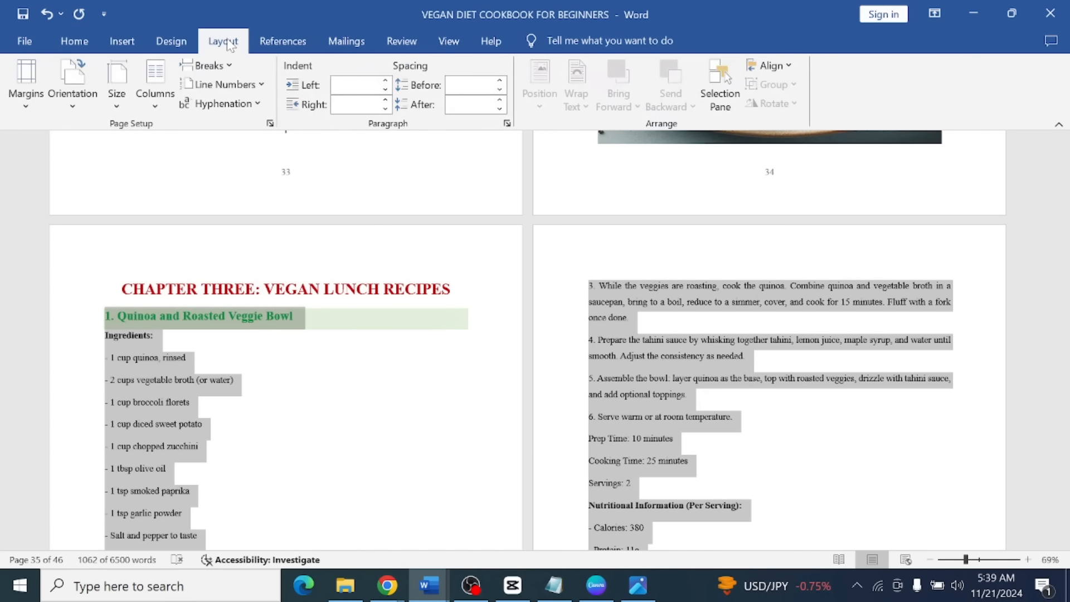
click(154, 93)
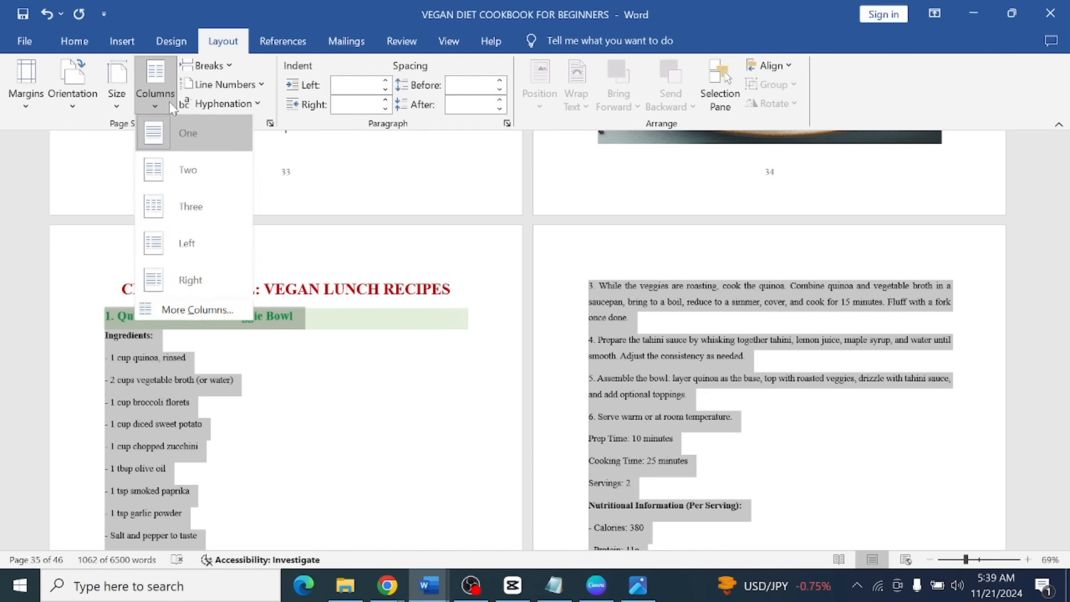
click(207, 309)
click(468, 184)
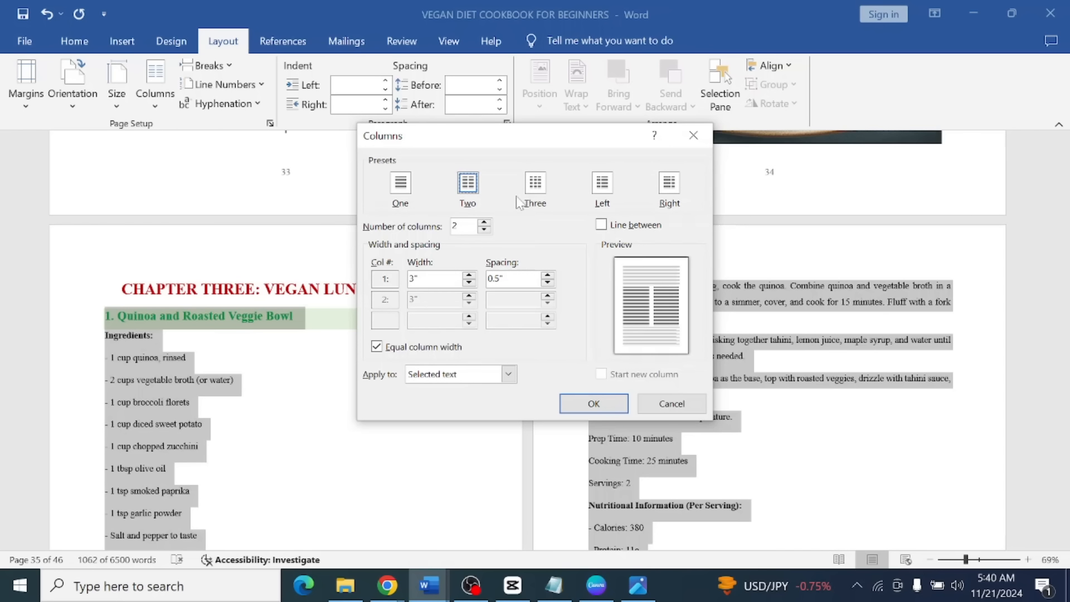
click(601, 225)
click(601, 225)
click(548, 282)
click(548, 282)
click(548, 282)
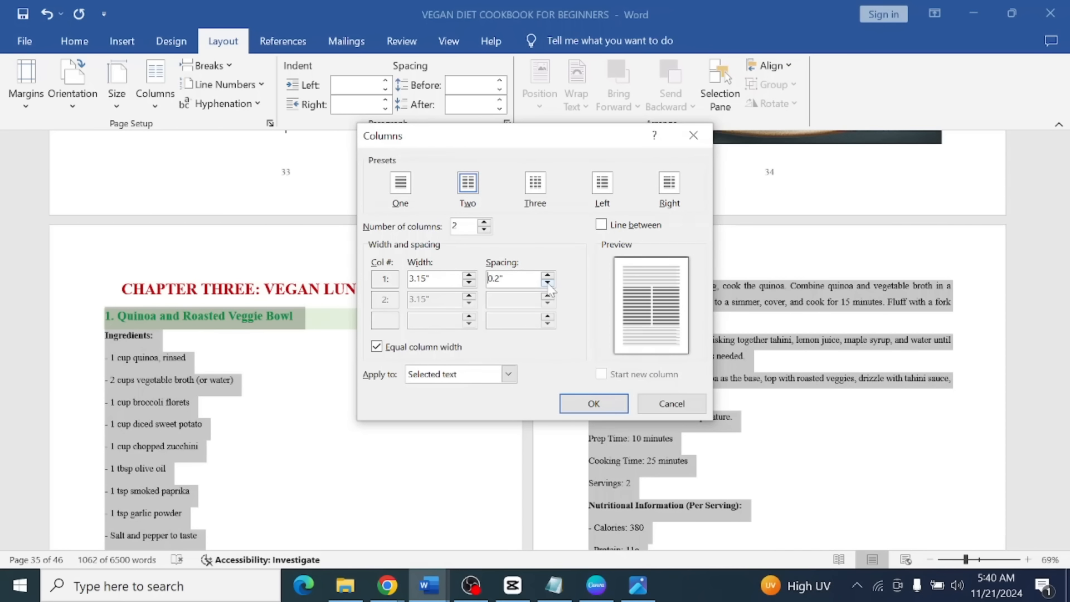
click(594, 403)
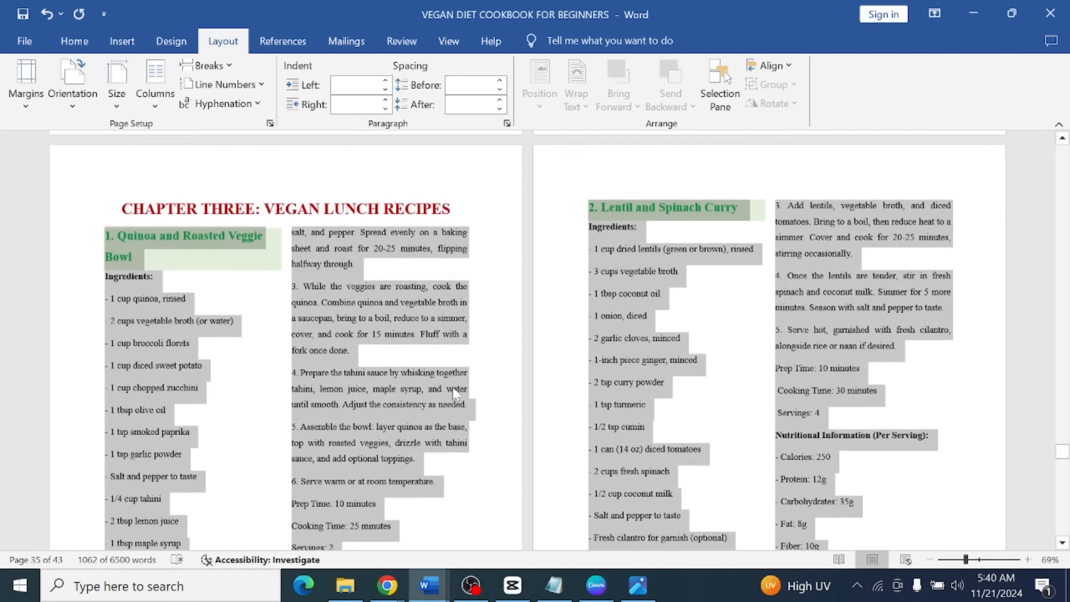
Review the two-column lunch recipes from the chapter title through to the page before the Bonus Meal Planner.
scroll(471, 401, down, 3)
click(471, 402)
scroll(471, 402, down, 5)
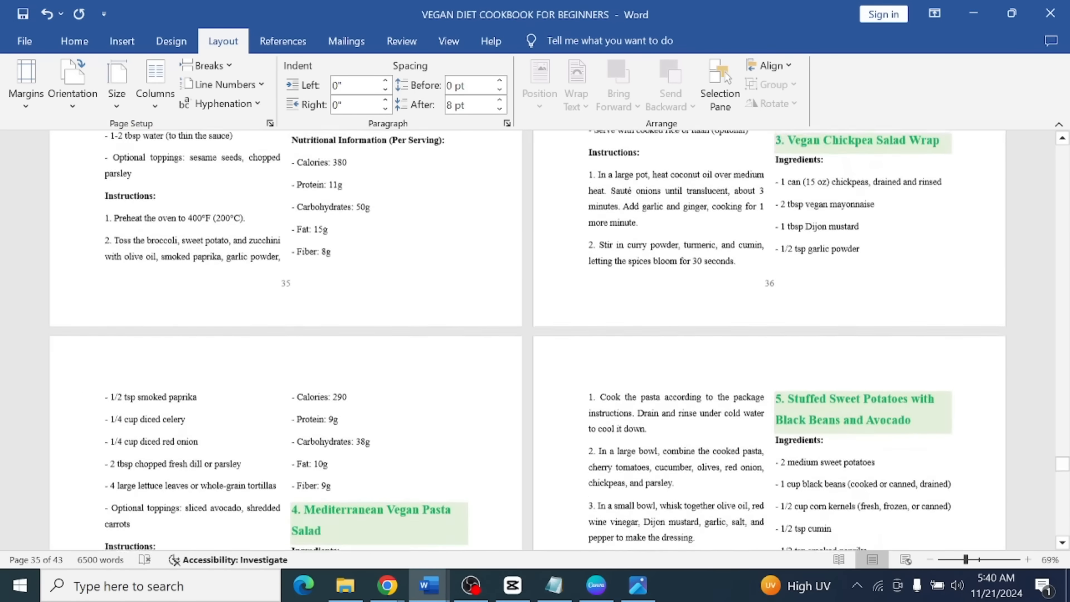
scroll(558, 340, up, 8)
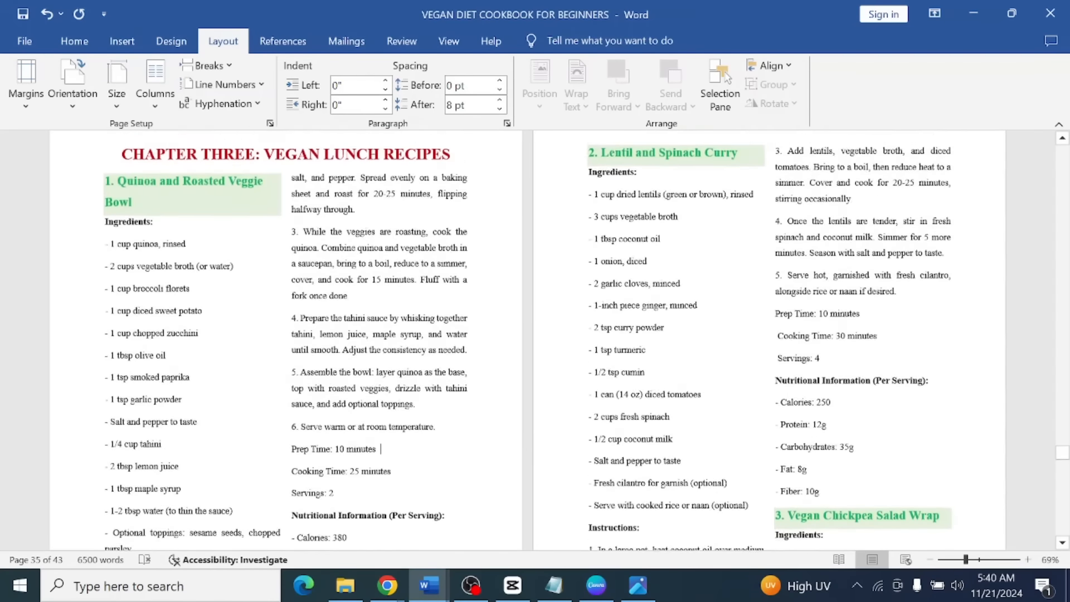
scroll(558, 340, down, 5)
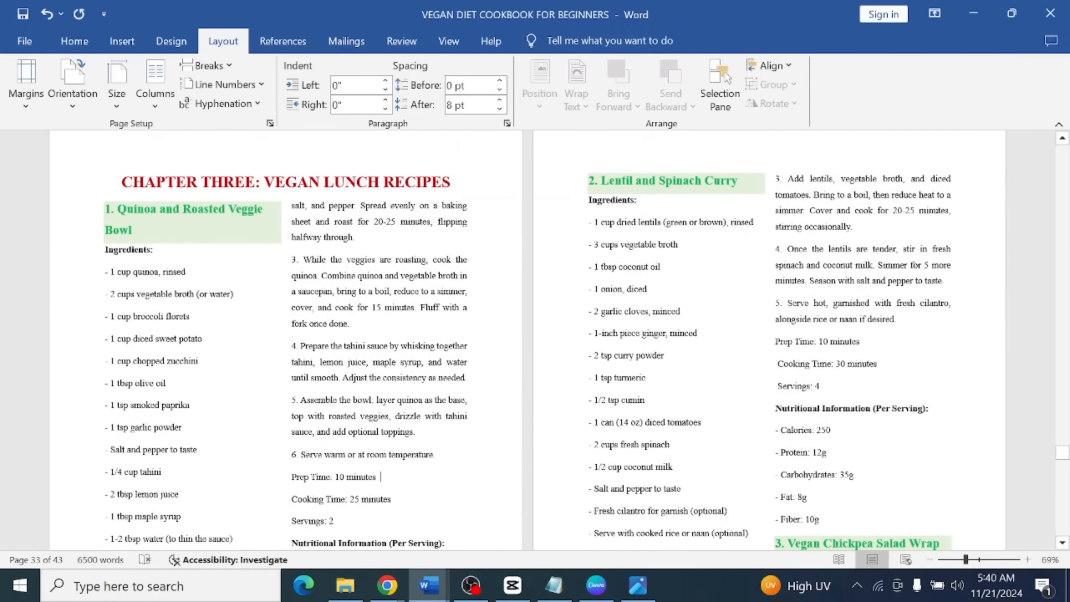
scroll(558, 340, down, 6)
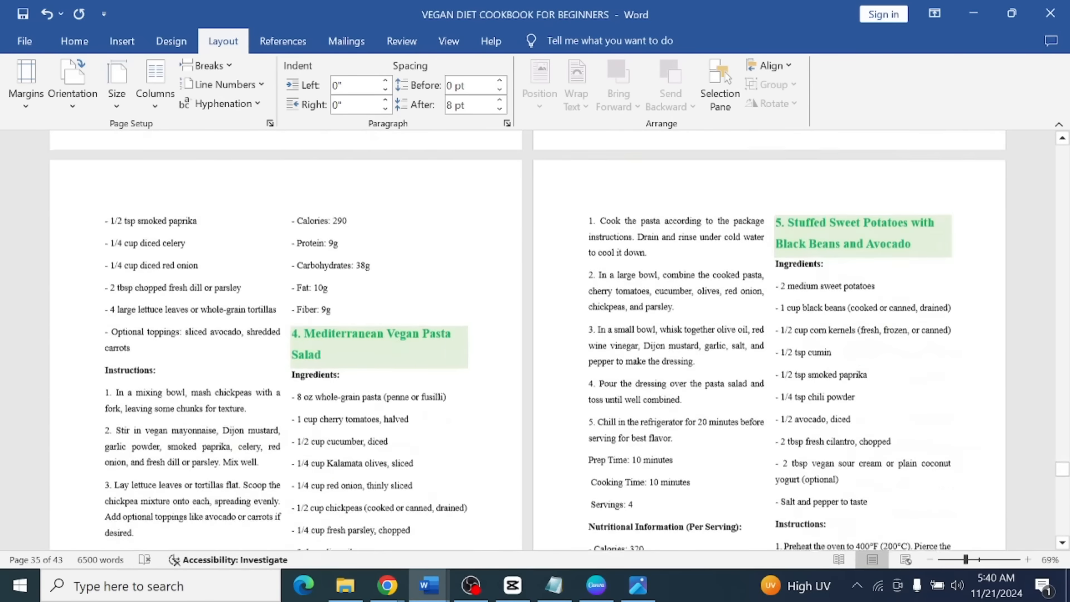
scroll(557, 340, down, 8)
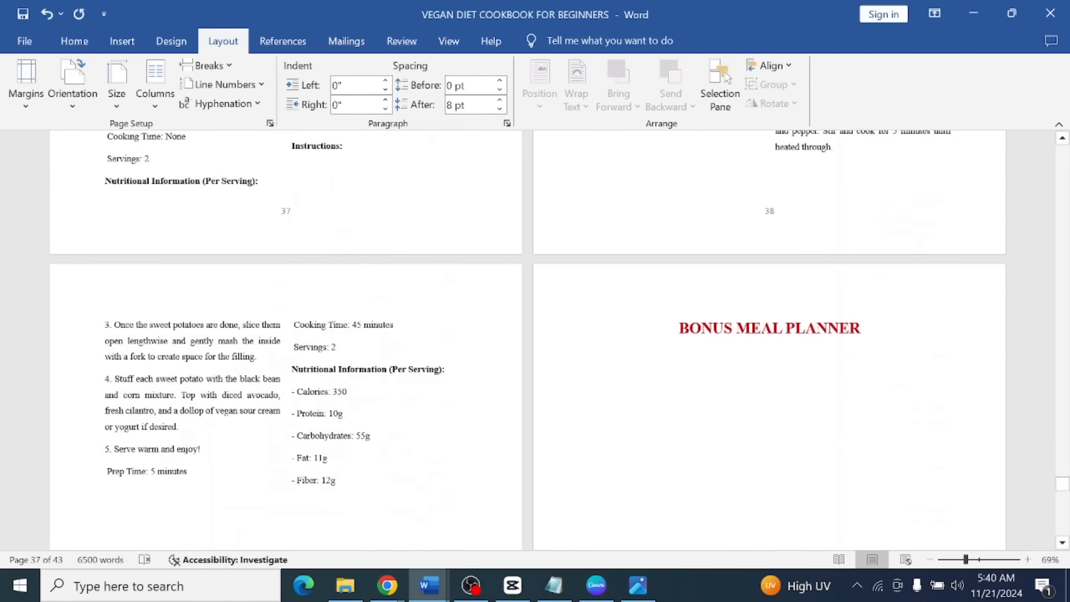
Try laying out all the Chapter Three lunch recipes in three equal columns with 0.2" spacing.
drag(345, 481, 117, 357)
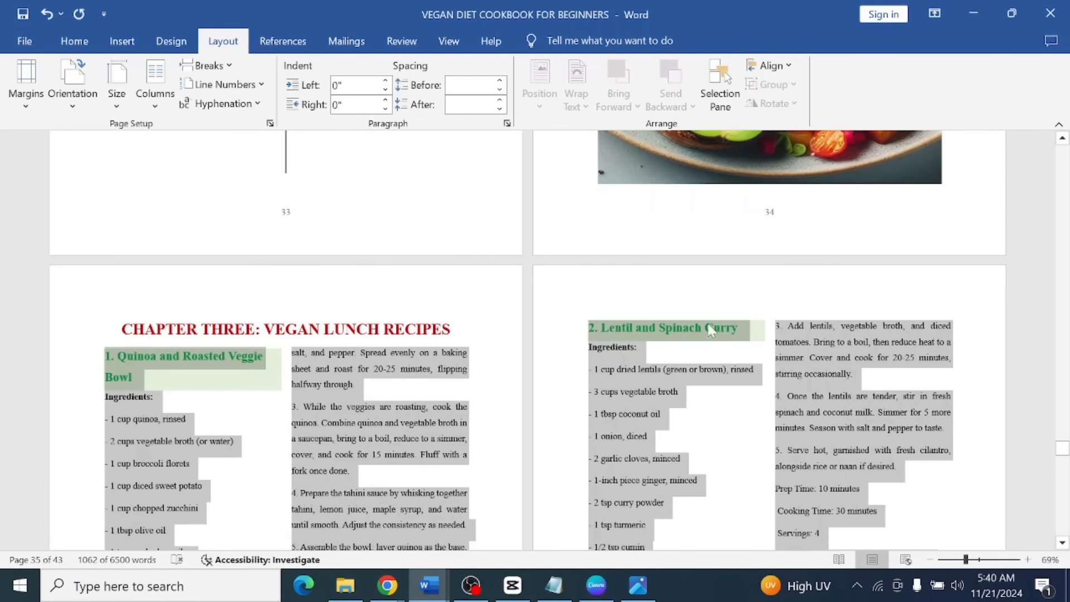
click(156, 103)
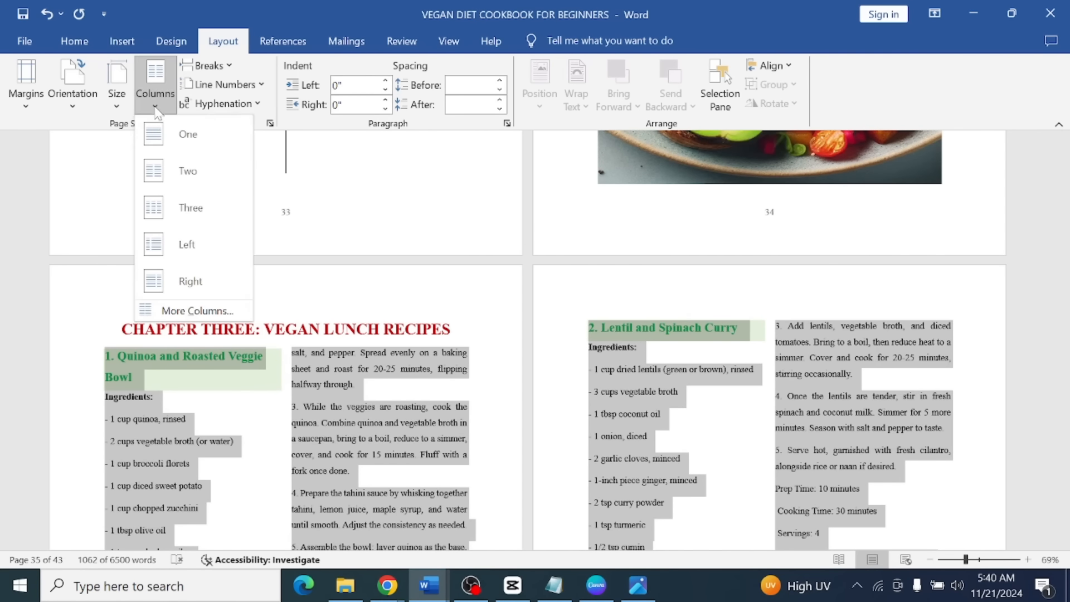
click(197, 310)
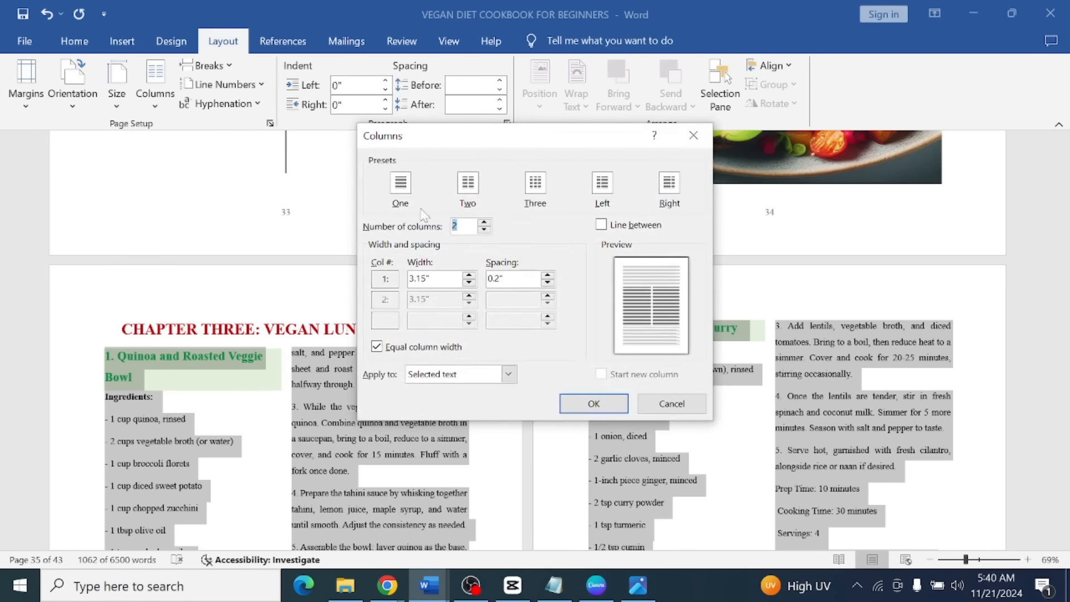
click(536, 185)
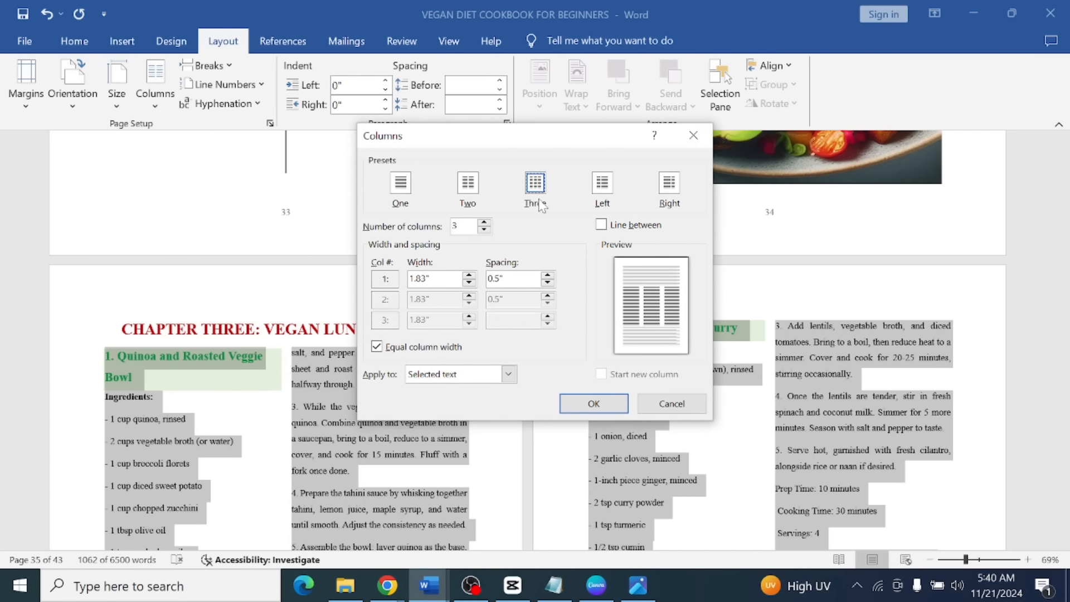
click(548, 283)
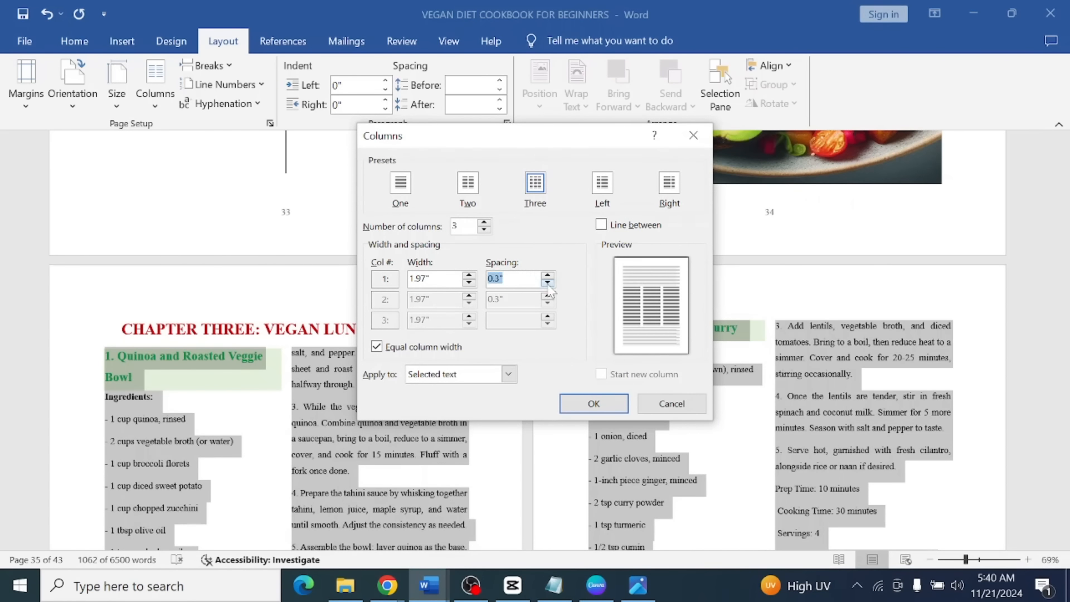
click(548, 282)
click(548, 283)
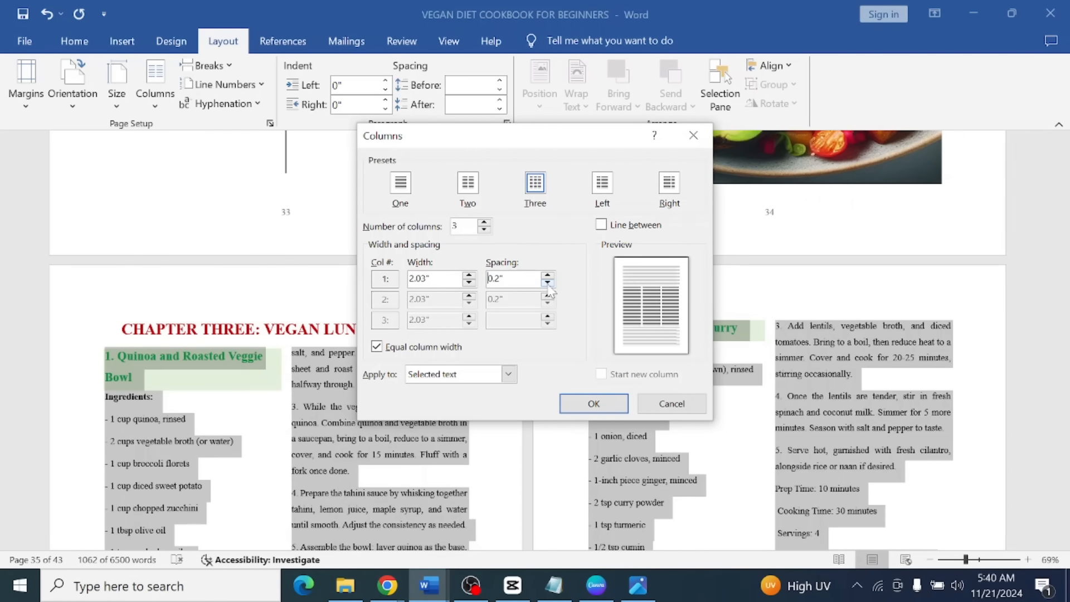
click(593, 403)
Look over the three-column lunch recipes and undo the three-column layout.
scroll(462, 393, down, 3)
click(461, 393)
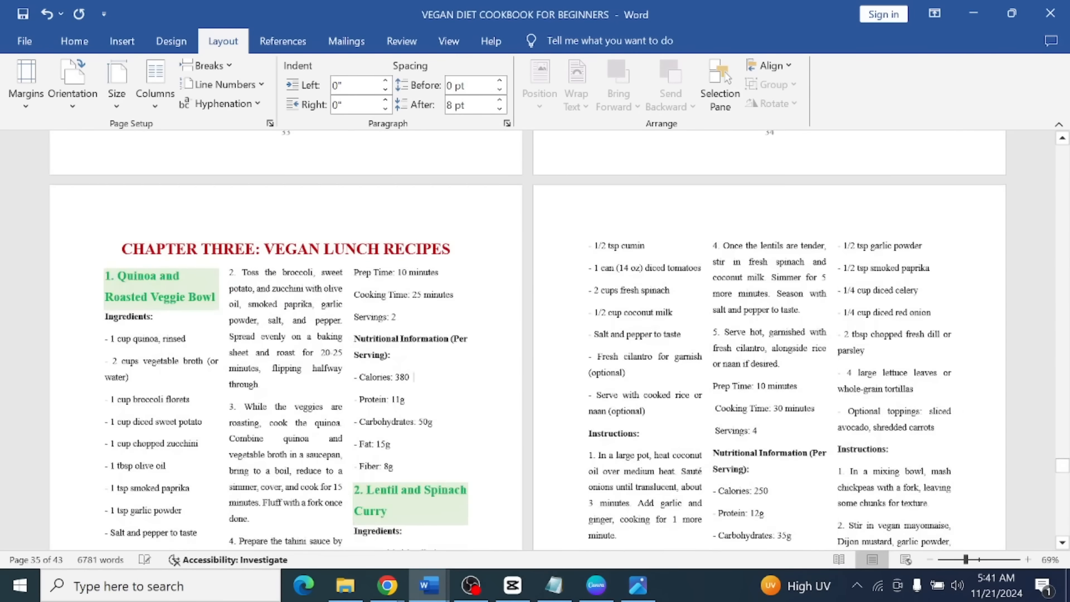
scroll(462, 393, down, 8)
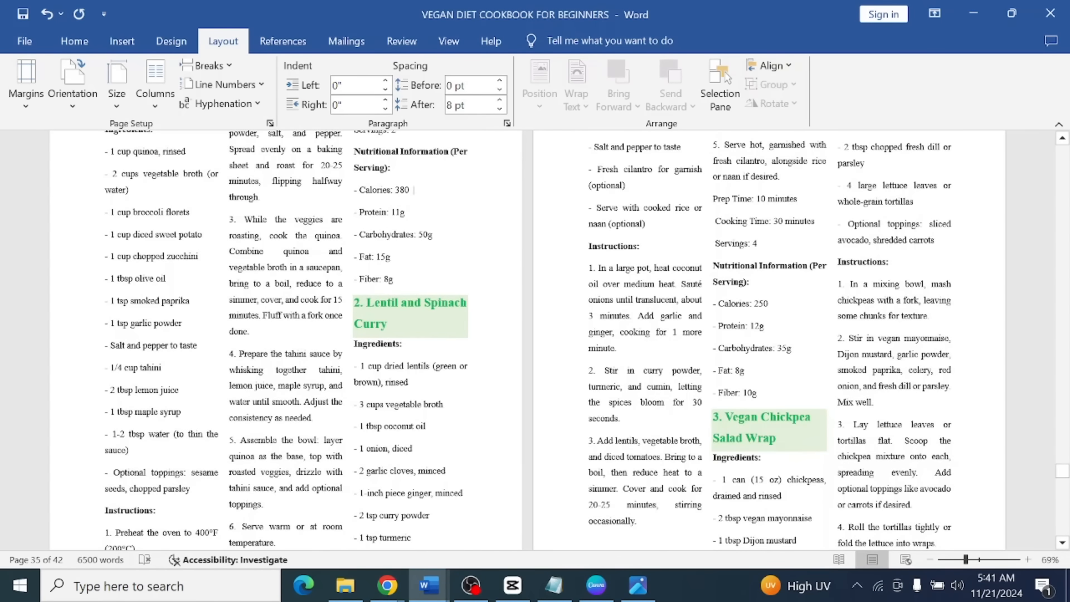
scroll(345, 410, up, 4)
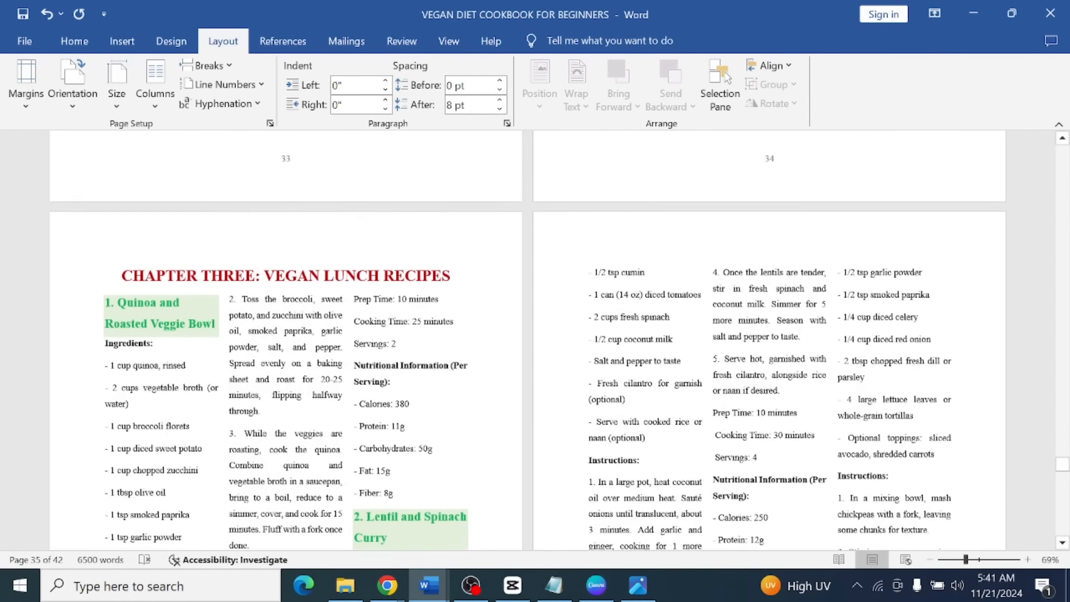
scroll(535, 340, down, 2)
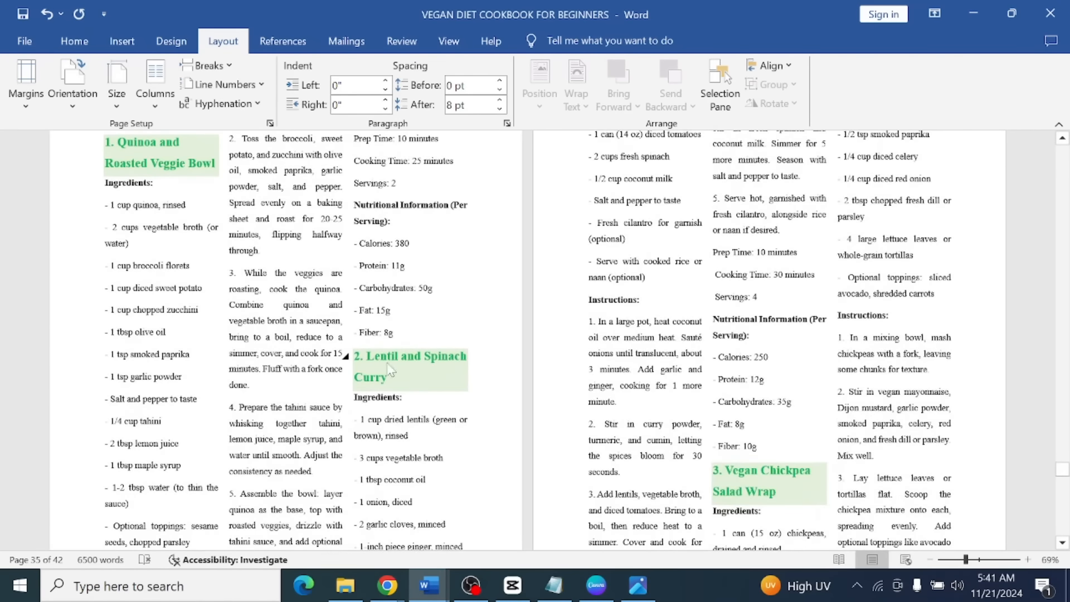
key(ctrl+a)
key(ctrl+z)
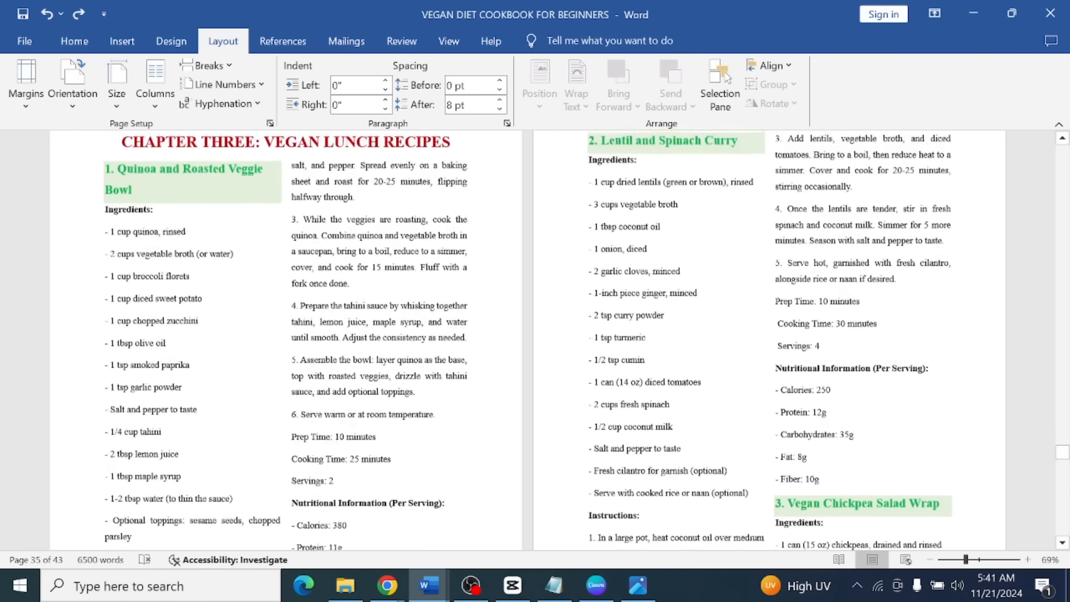
Add an empty line between the first lunch recipe's heading and its ingredients, and copy the name Quinoa and Roasted Veggie Bowl.
scroll(535, 340, up, 5)
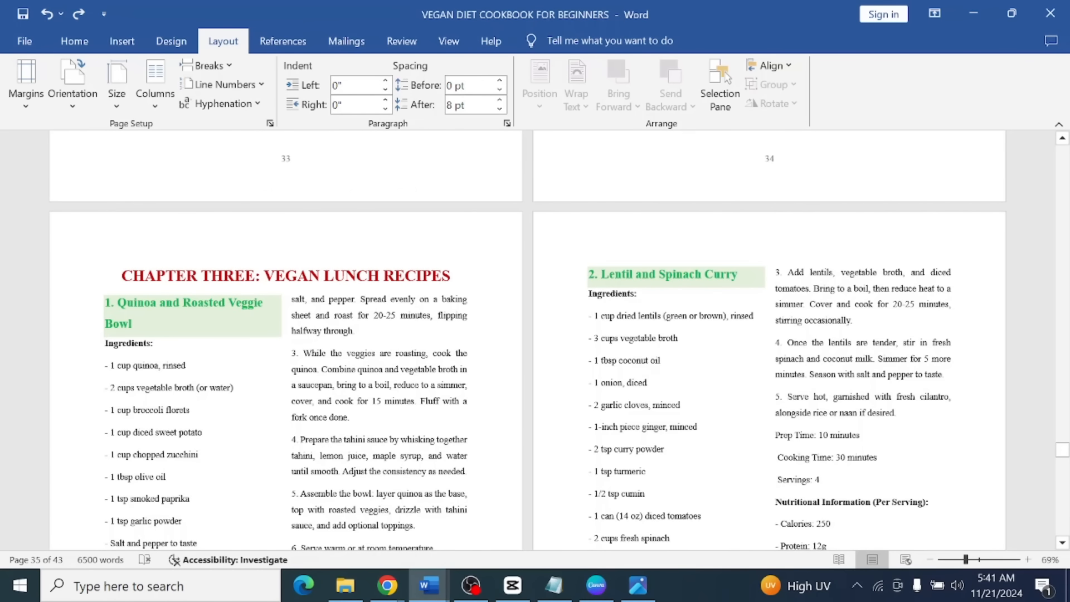
key(Return)
triple_click(122, 309)
key(ctrl+c)
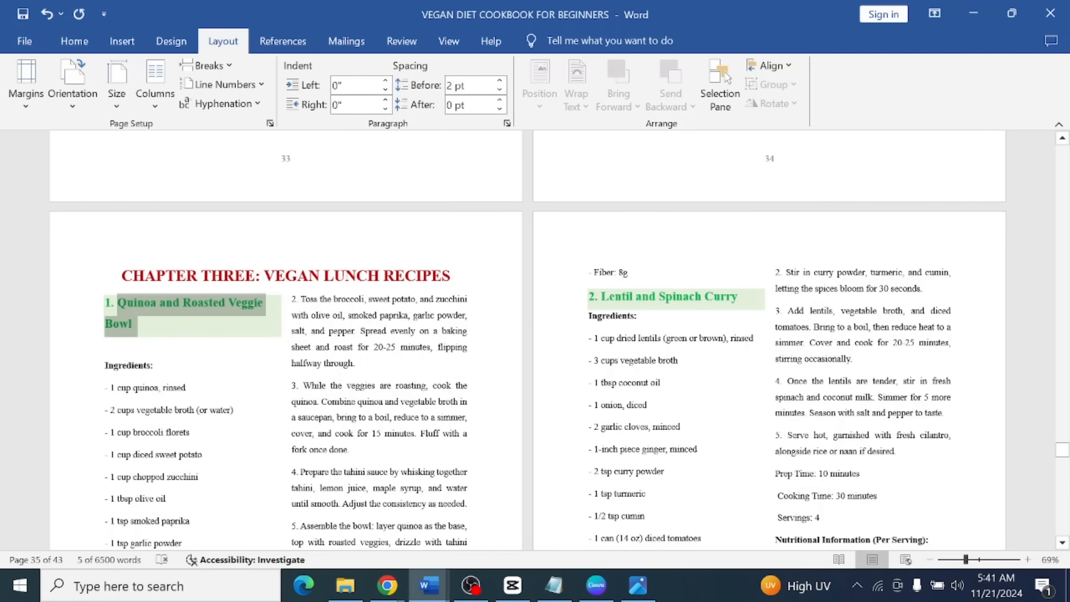
Switch to Bing Image Creator, generate images from the prompt Quinoa and Roasted Veggie Bowl, and open the results in enlarged view.
key(alt+Tab)
drag(179, 159, 32, 159)
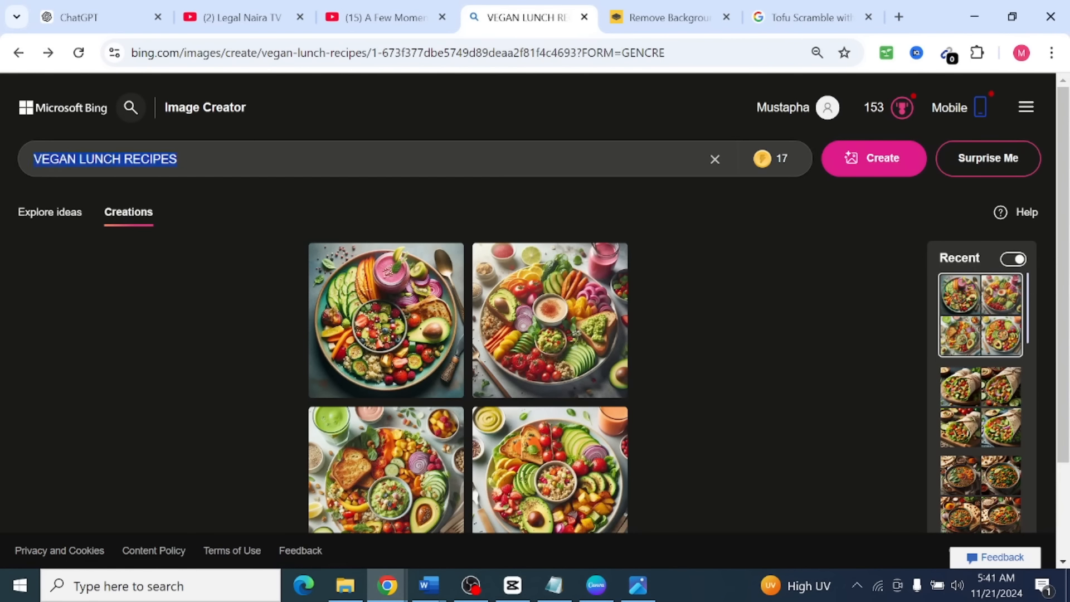
key(ctrl+v)
key(Return)
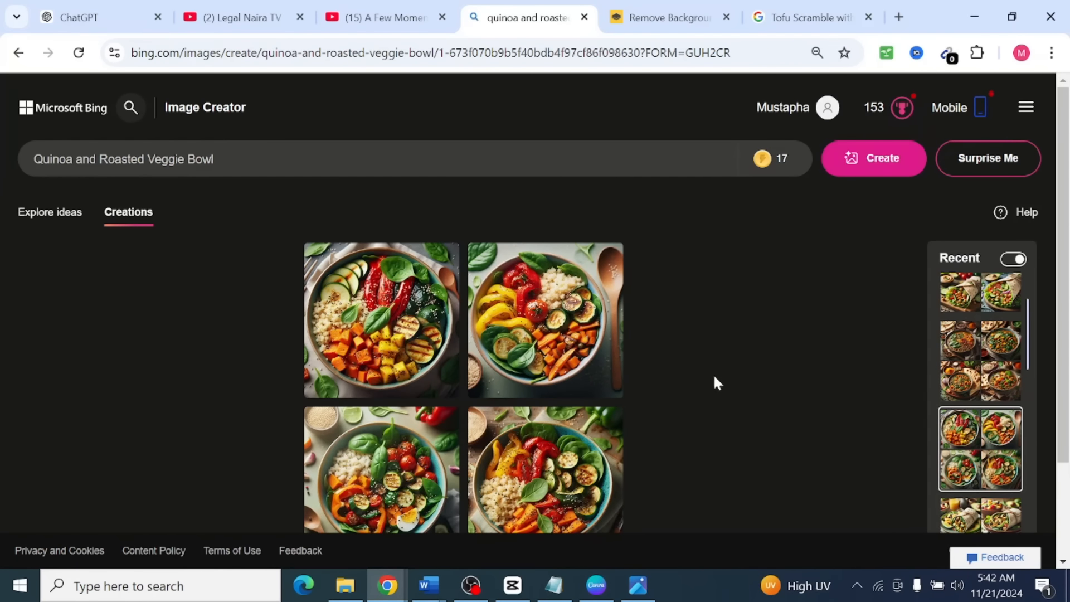
click(375, 329)
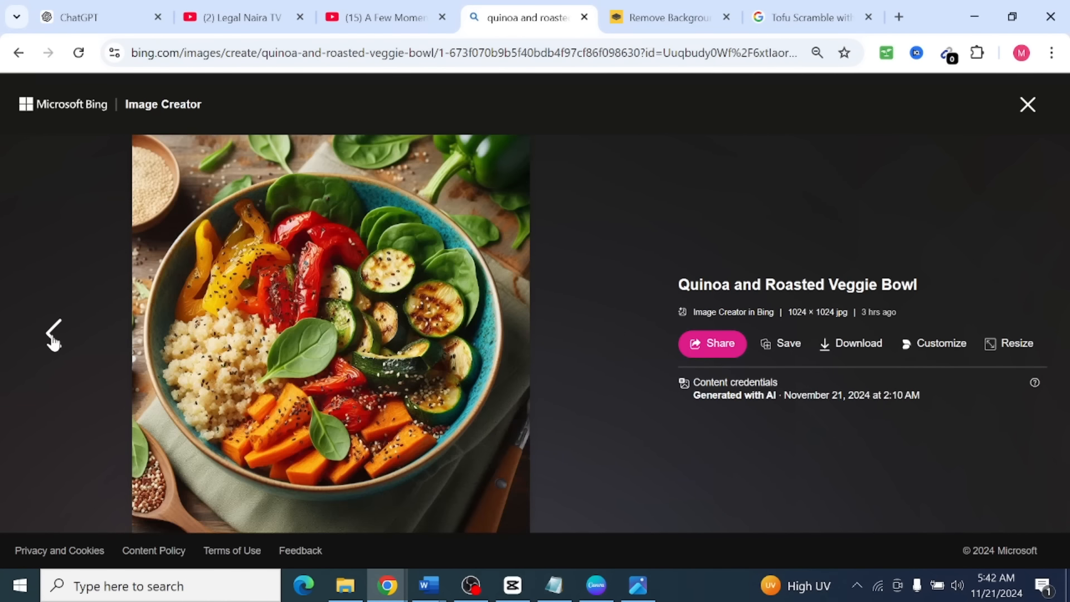
Go back to the first generated Quinoa and Roasted Veggie Bowl picture and copy the image.
click(51, 337)
click(51, 336)
click(51, 336)
right_click(258, 339)
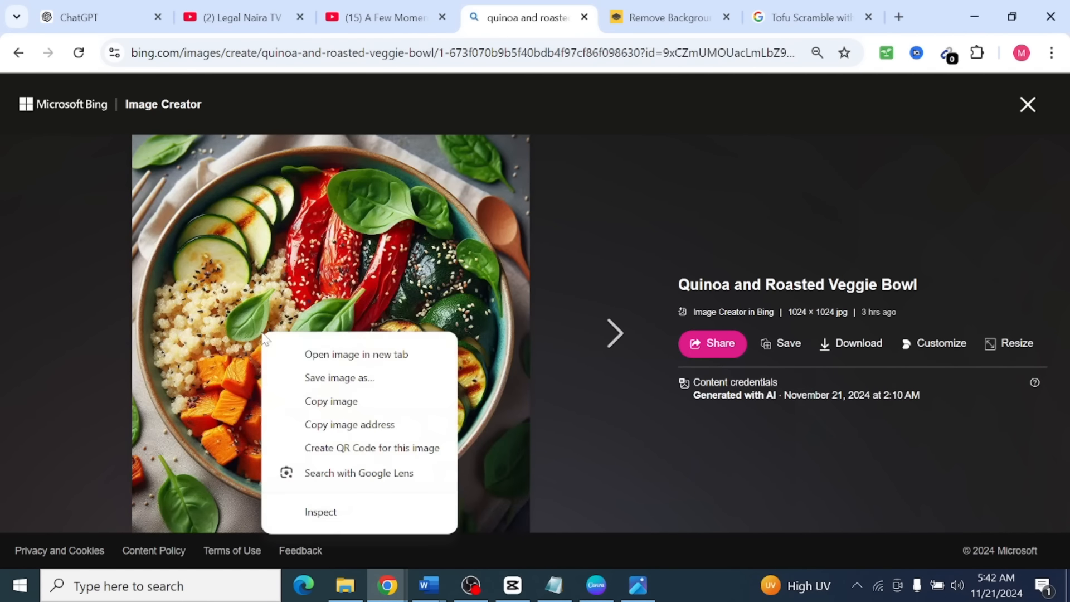
click(350, 401)
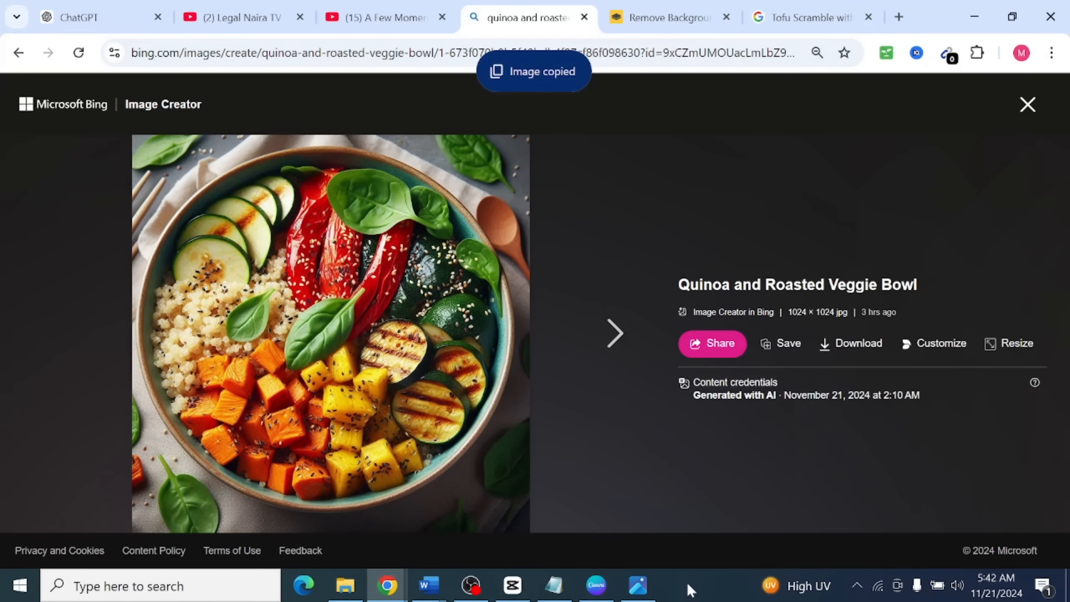
Switch to Word and paste the picture on the empty line below the Quinoa and Roasted Veggie Bowl heading.
click(437, 584)
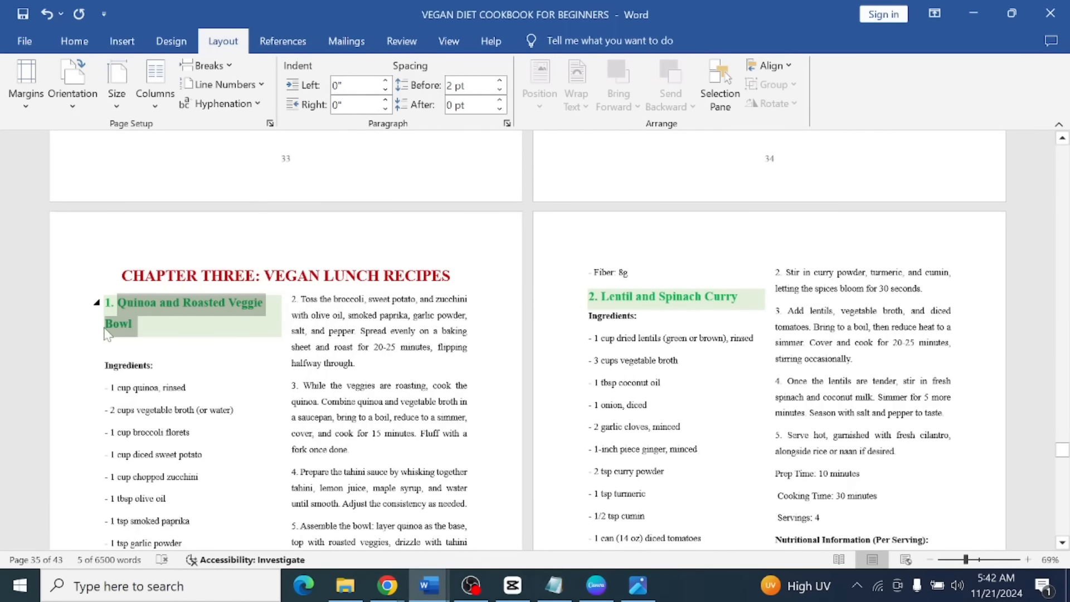
click(105, 343)
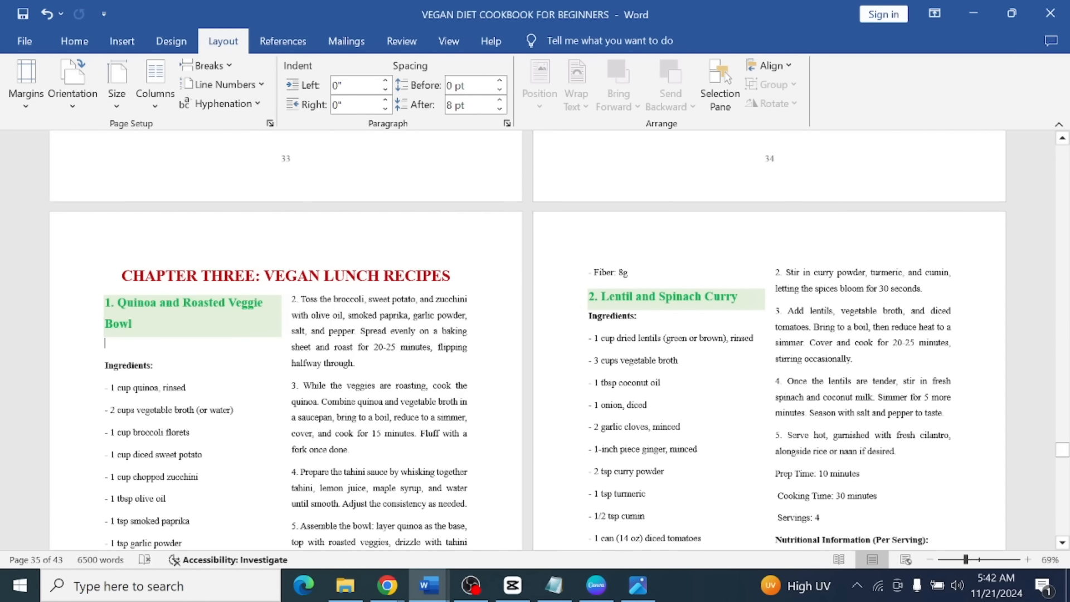
key(ctrl+v)
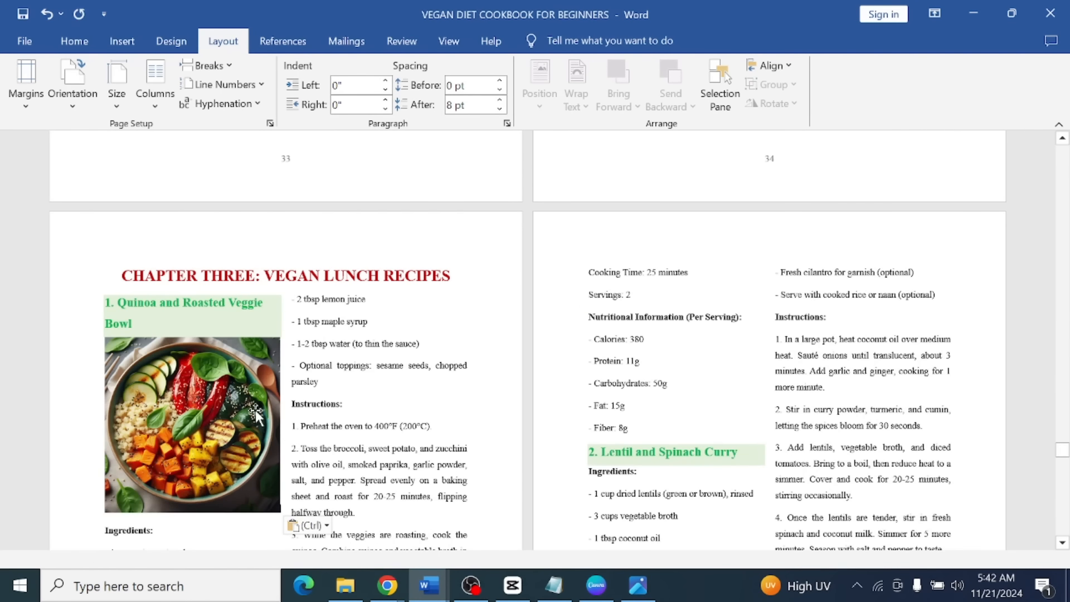
Enlarge the quinoa bowl picture proportionally to about 7.61" by 7.61", reaching the bottom of the page's text area.
scroll(266, 377, down, 3)
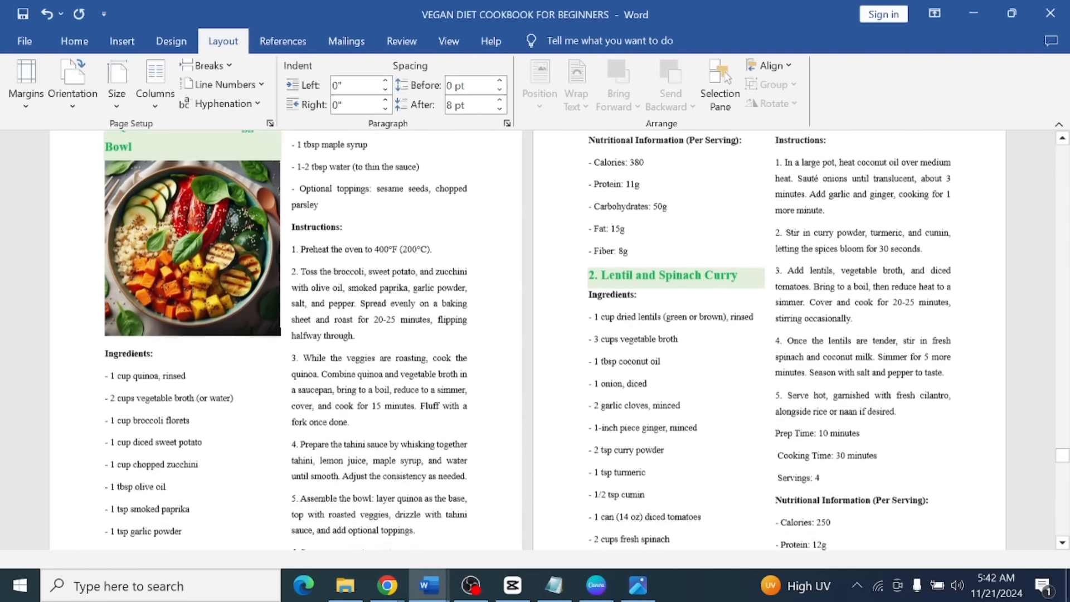
click(223, 267)
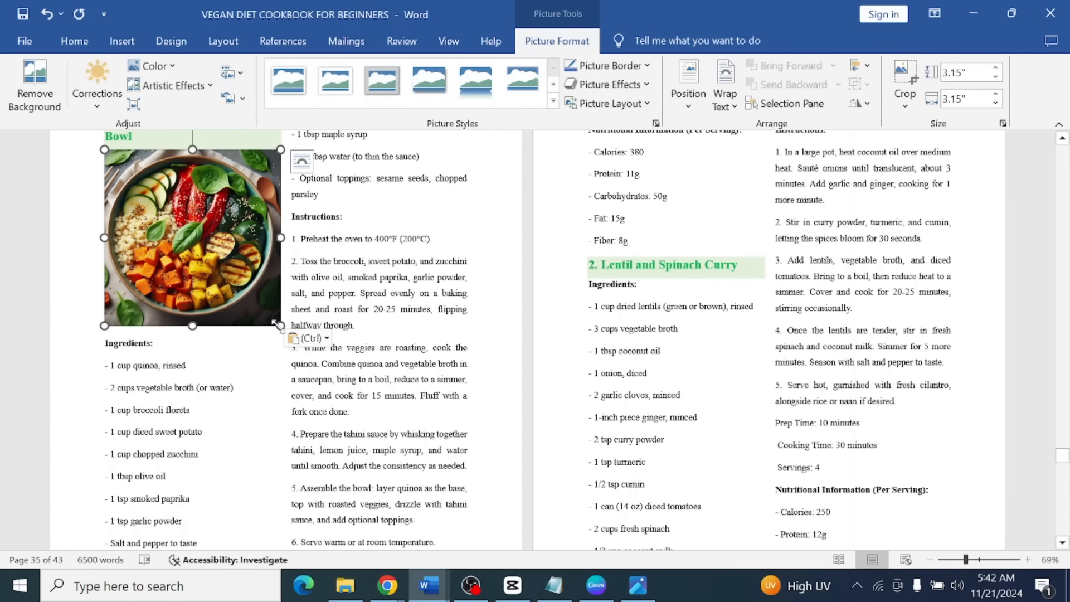
drag(281, 325, 512, 541)
scroll(511, 541, down, 3)
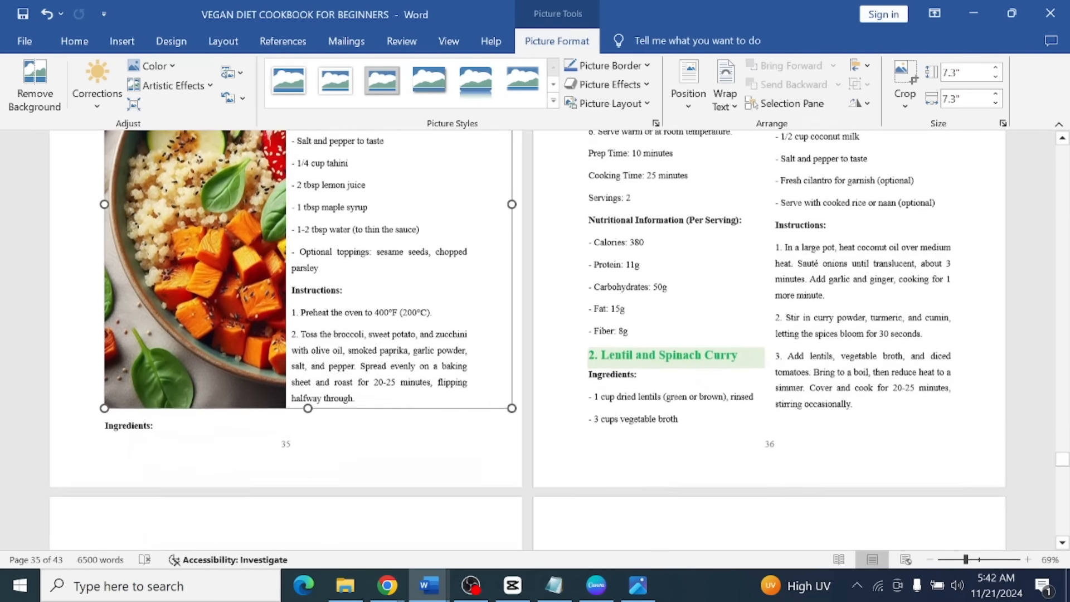
drag(512, 407, 523, 425)
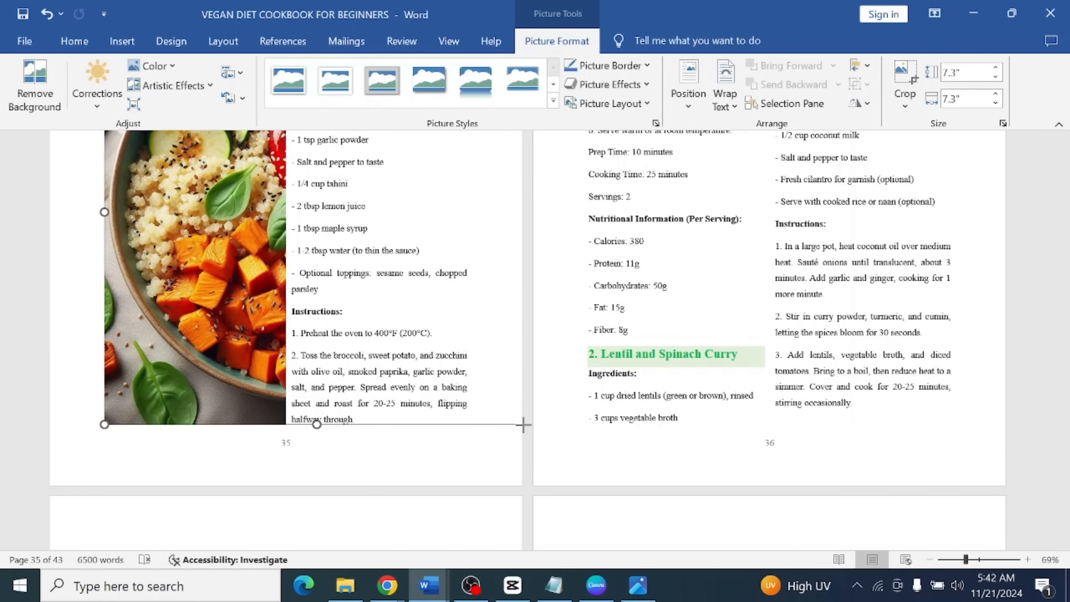
scroll(523, 425, up, 4)
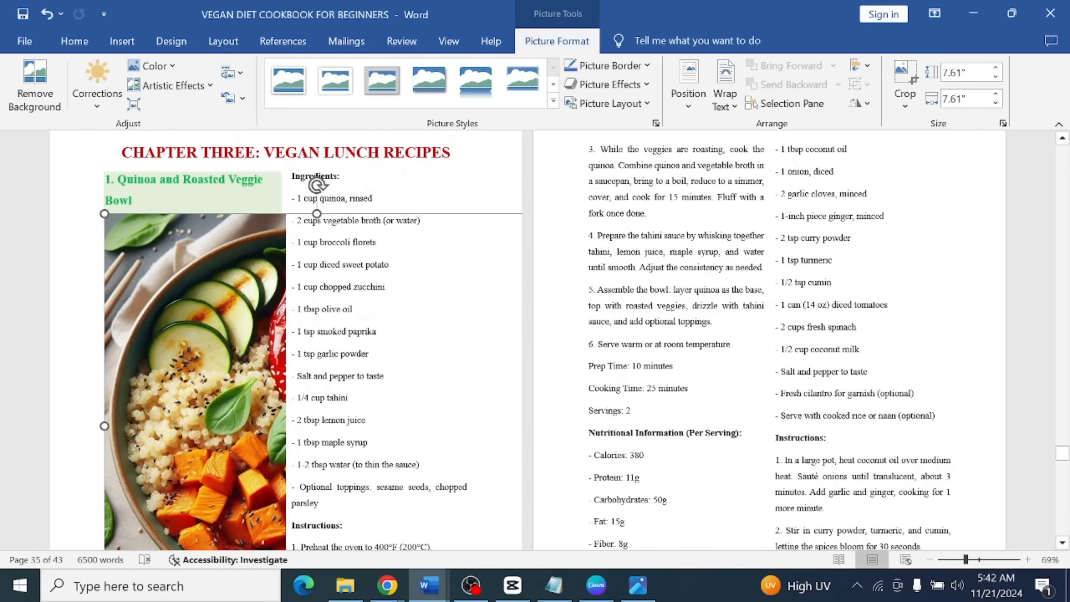
Use Crop to shift the quinoa bowl image leftward within its frame, so more of the bowl's middle fills the column.
scroll(235, 309, down, 2)
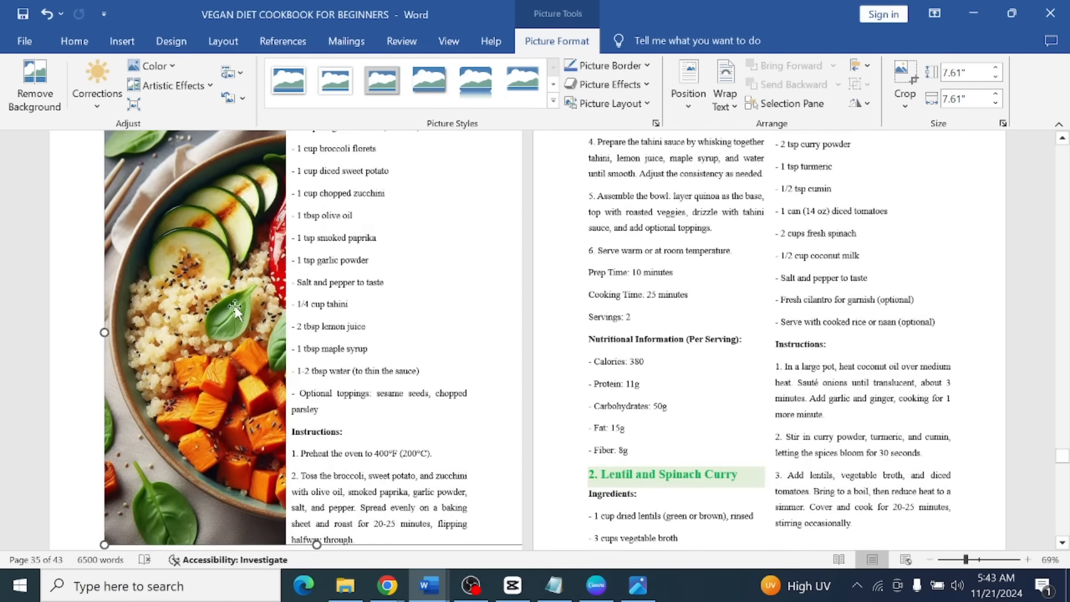
scroll(235, 309, up, 2)
scroll(235, 309, down, 2)
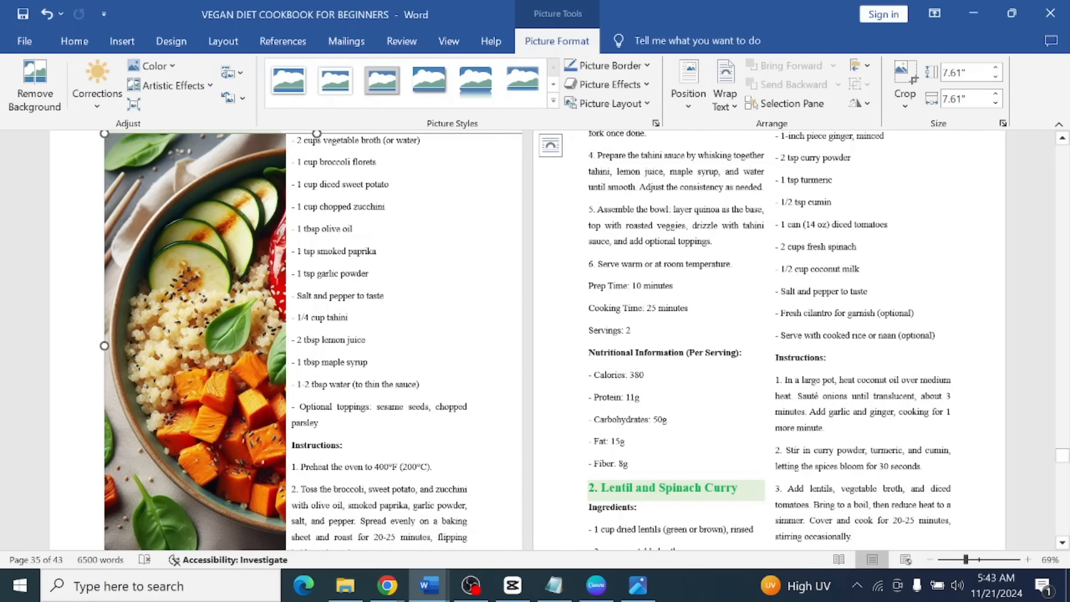
click(907, 104)
click(924, 127)
drag(350, 358, 293, 358)
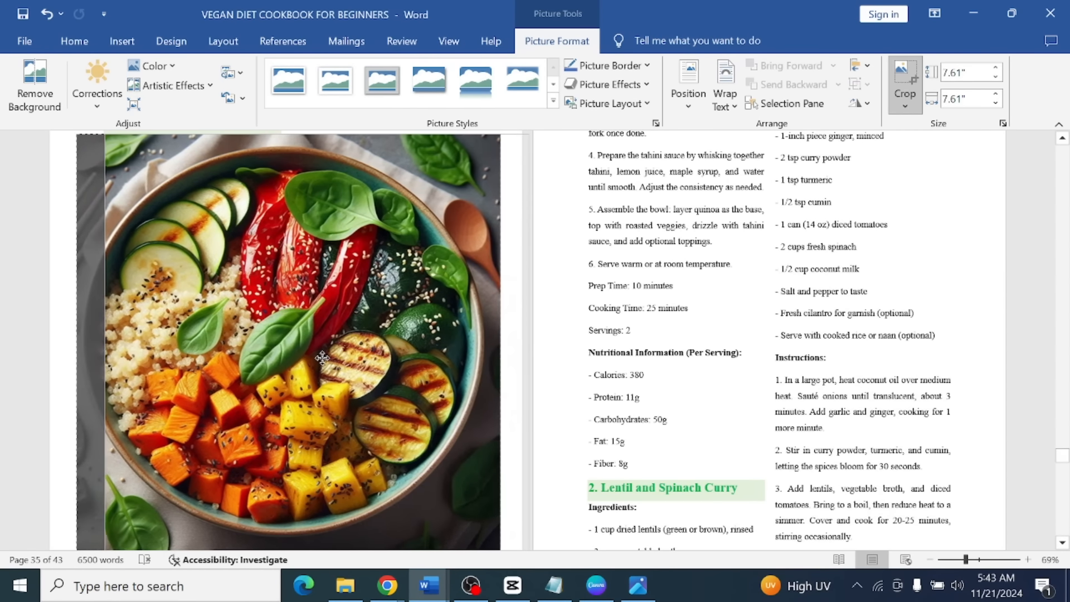
click(554, 360)
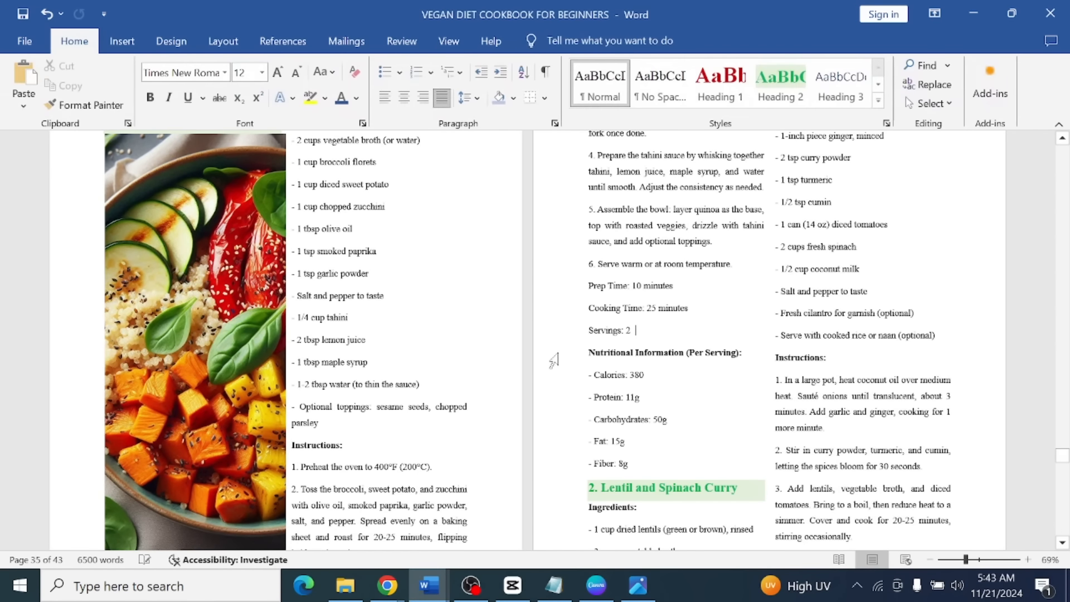
Examine how the enlarged quinoa bowl picture fits beside the recipe text and how the recipe continues on the facing page.
scroll(535, 335, up, 2)
scroll(536, 335, down, 5)
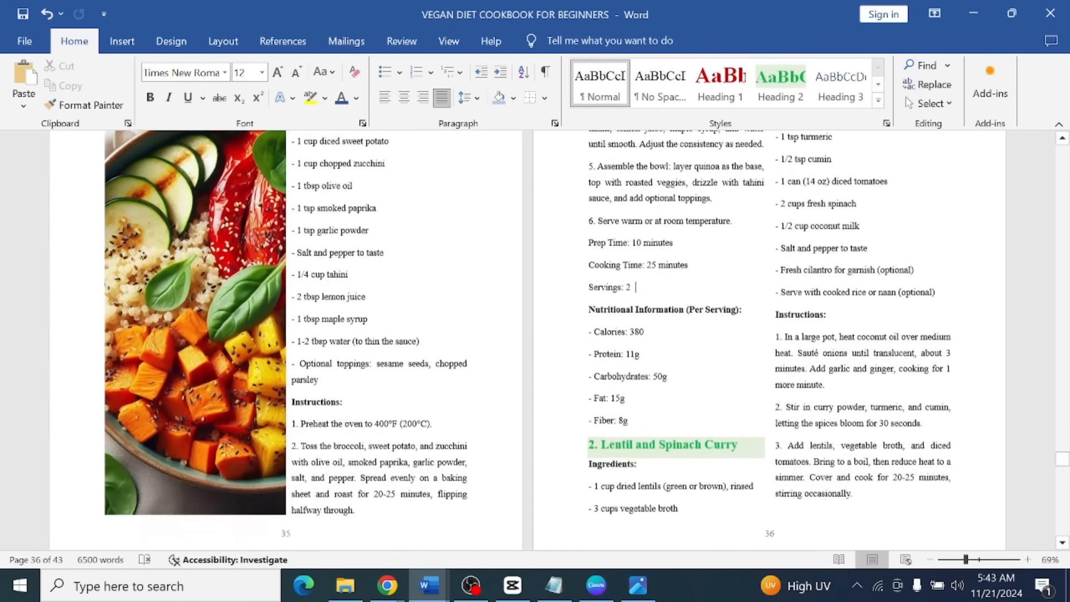
scroll(360, 531, up, 4)
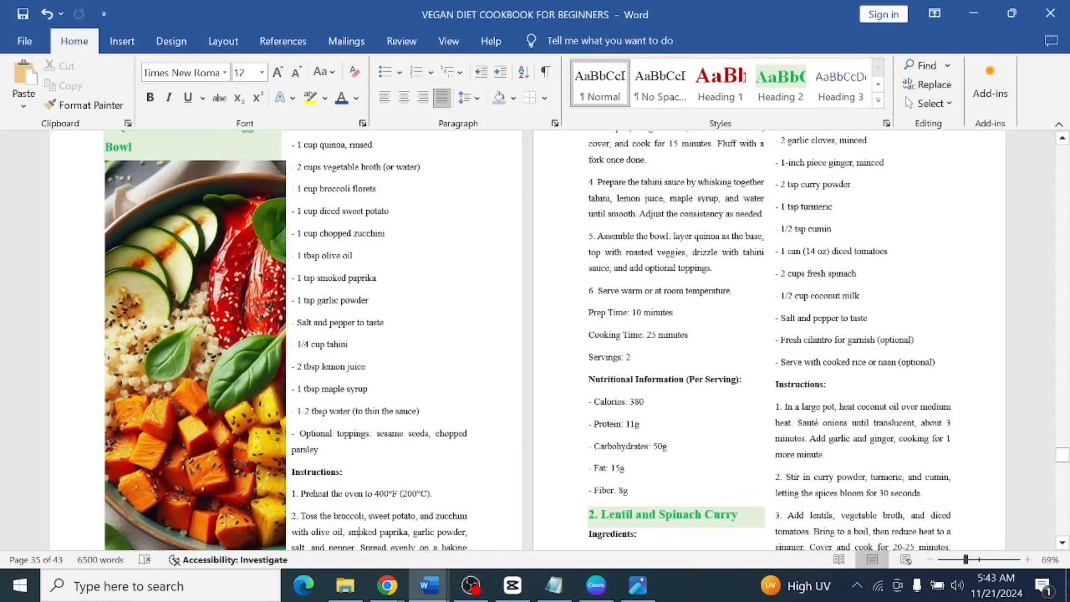
scroll(359, 532, down, 4)
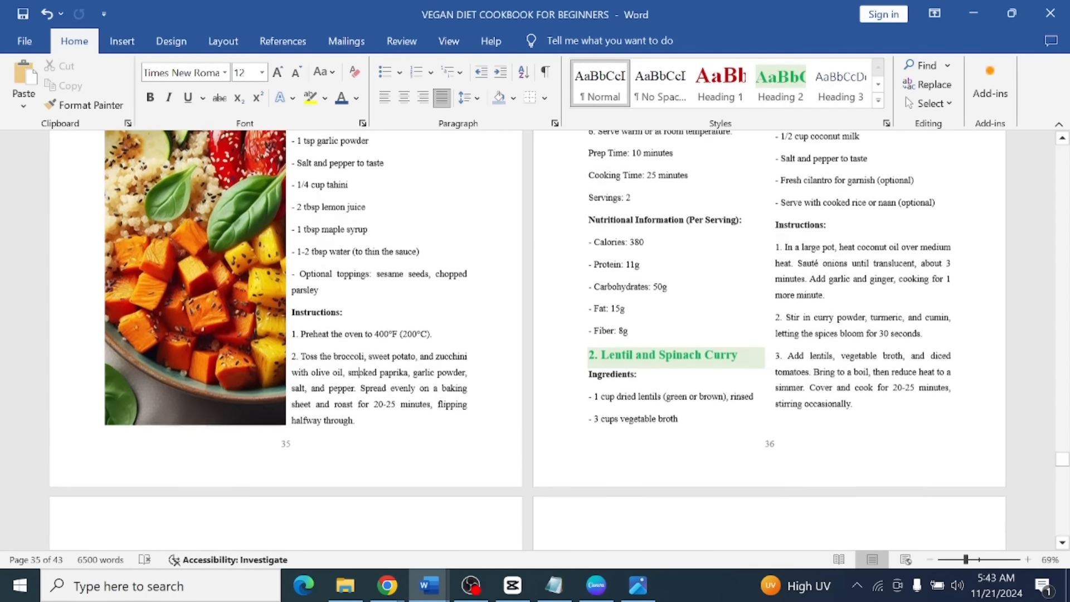
scroll(360, 532, up, 5)
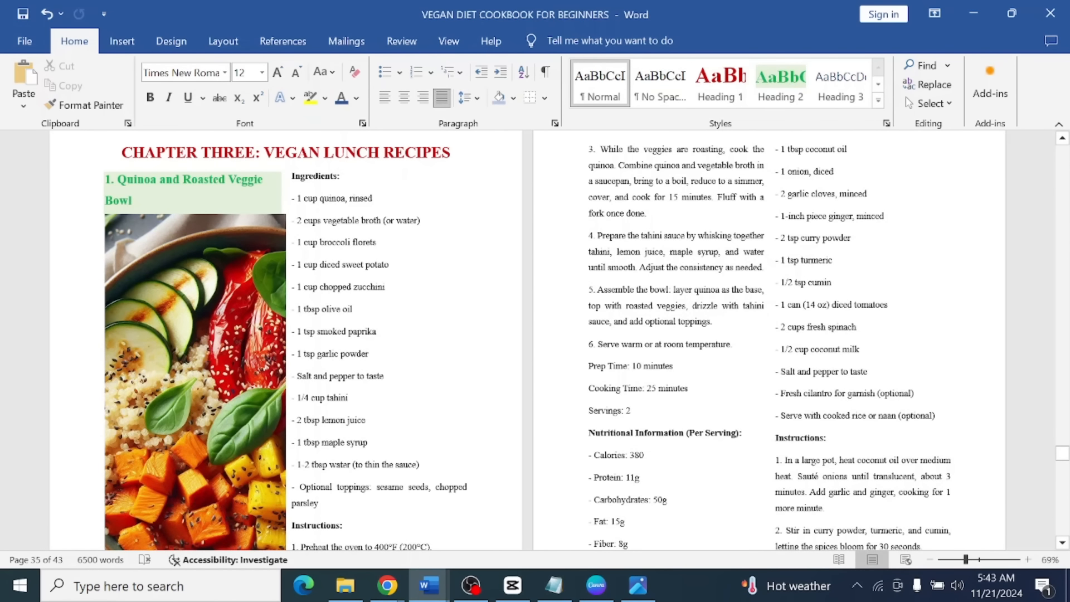
scroll(361, 201, down, 4)
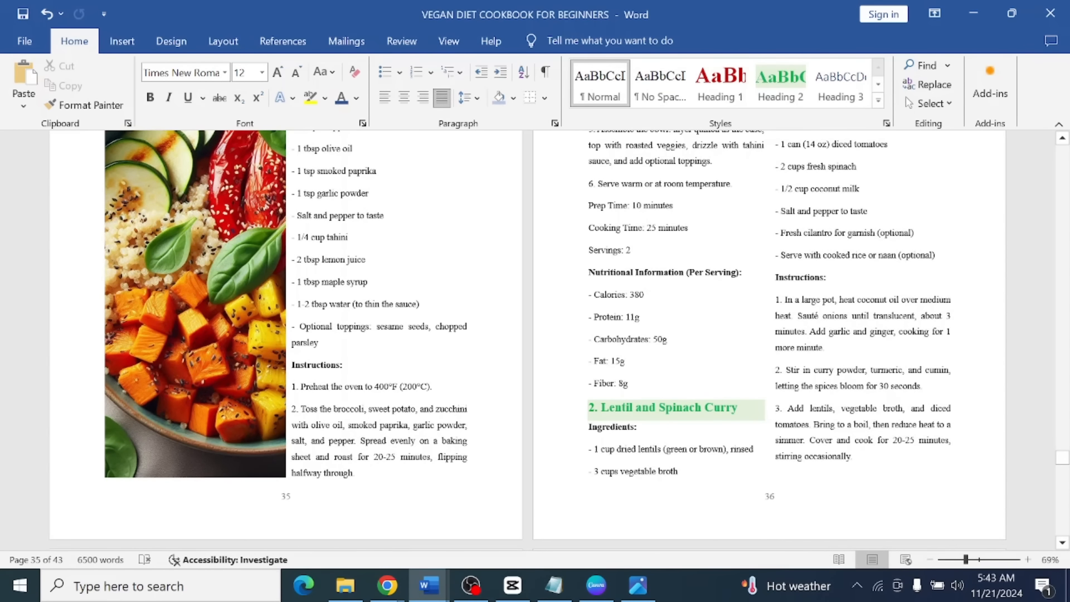
scroll(561, 340, up, 3)
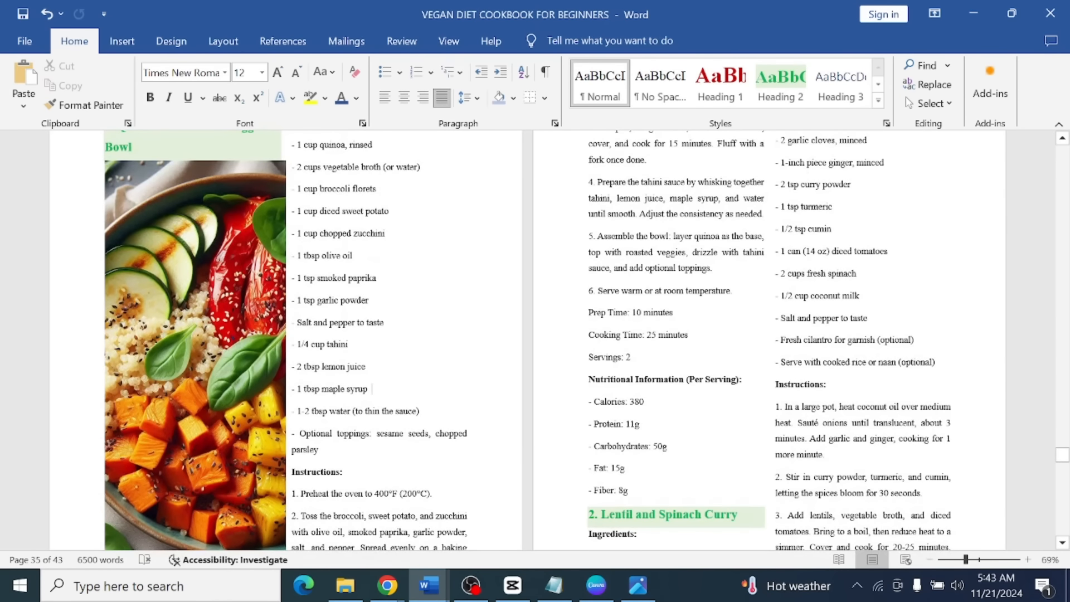
scroll(535, 340, up, 2)
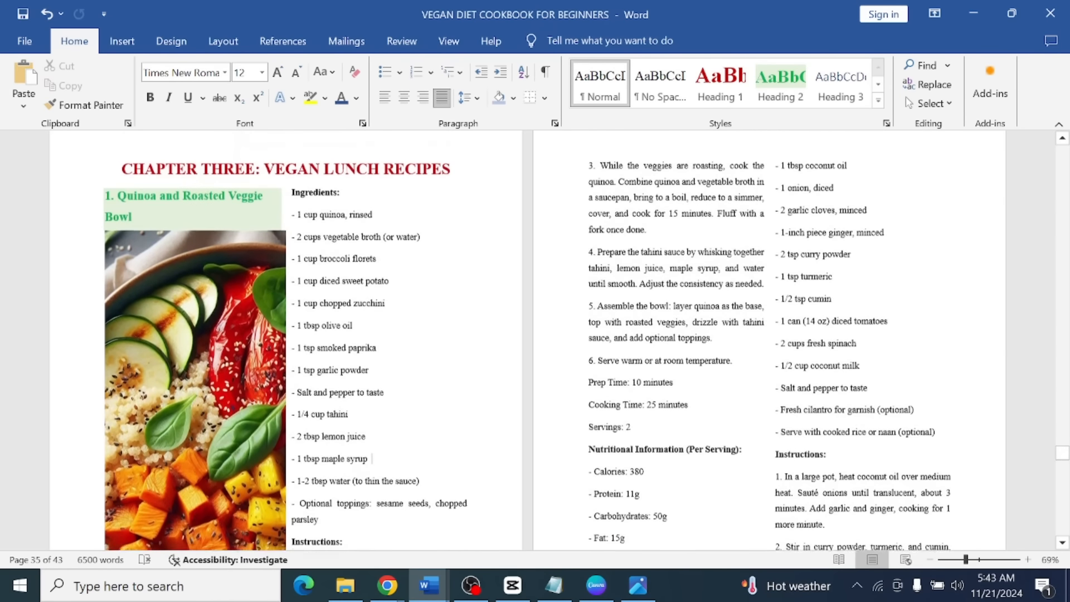
scroll(536, 340, down, 7)
scroll(535, 340, down, 2)
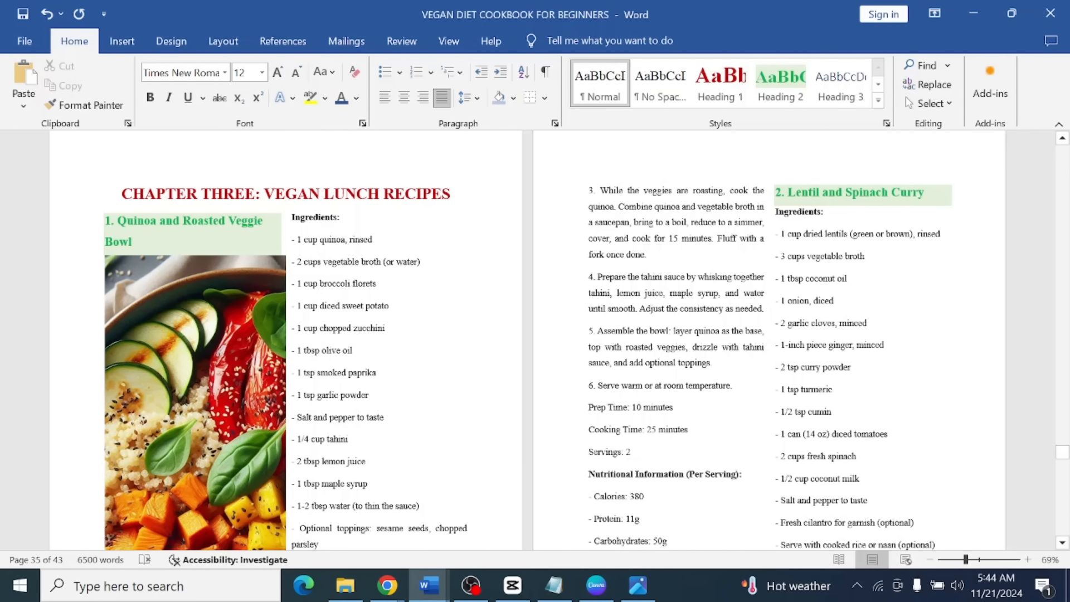
Add an empty line between the Lentil and Spinach Curry heading and its ingredients, and copy the recipe name.
click(776, 212)
key(Return)
drag(931, 194, 789, 194)
key(ctrl+c)
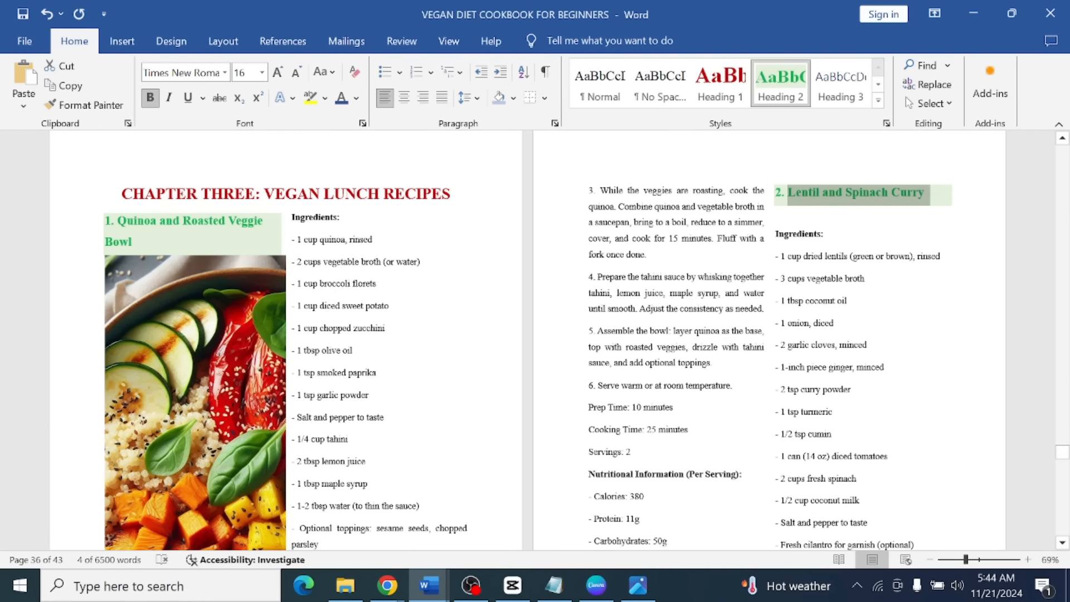
Switch to Bing Image Creator and generate images from the prompt Lentil and Spinach Curry.
click(388, 586)
drag(221, 159, 4, 143)
key(ctrl+v)
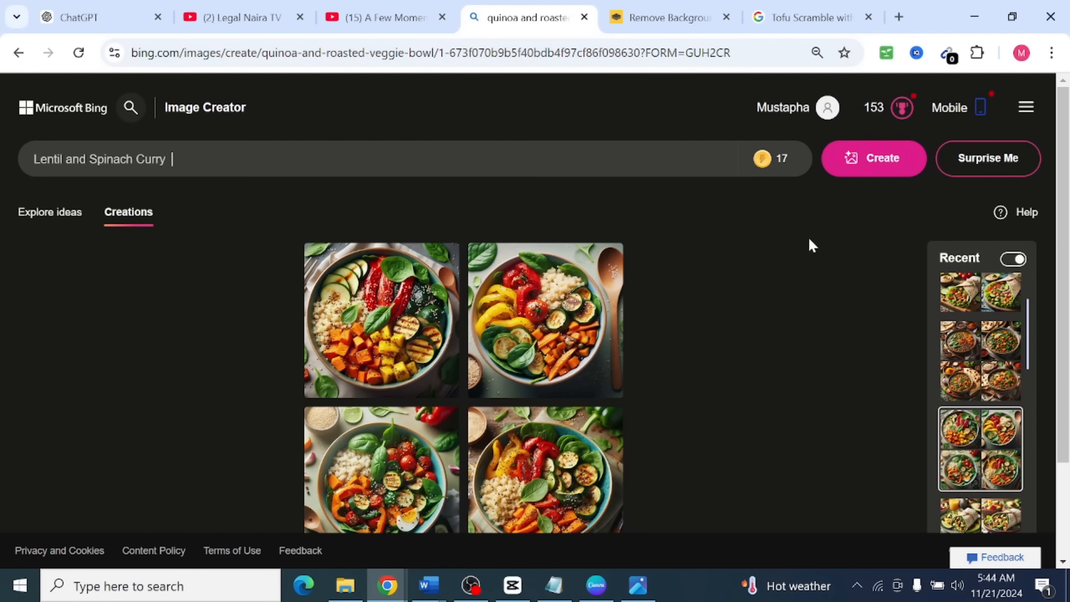
key(Return)
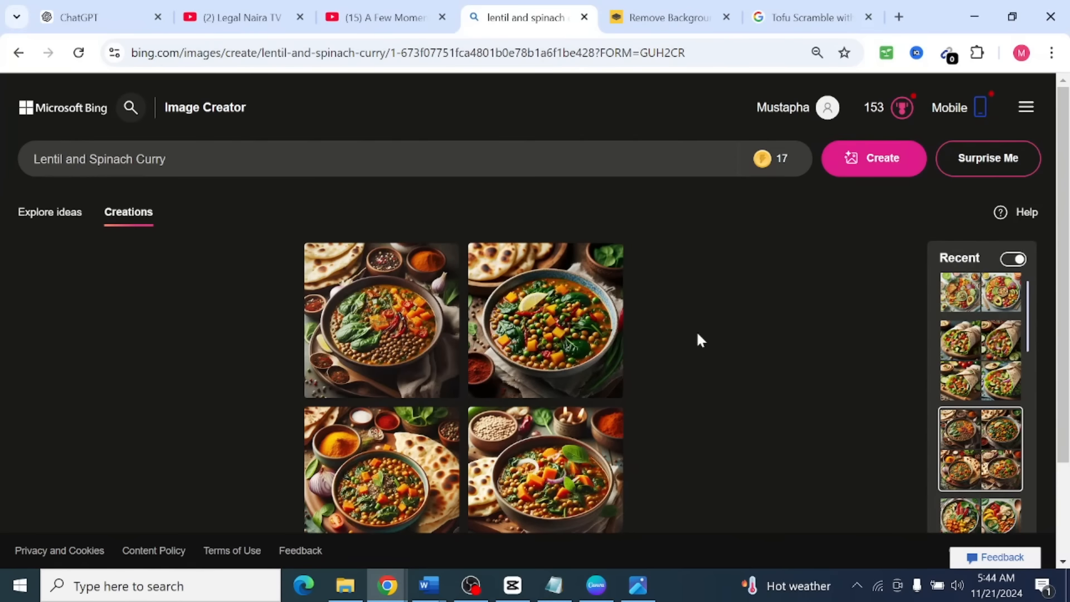
Look over the generated Lentil and Spinach Curry pictures and open the second one in enlarged view.
scroll(701, 341, down, 2)
scroll(701, 341, up, 2)
scroll(702, 341, down, 2)
scroll(701, 340, down, 1)
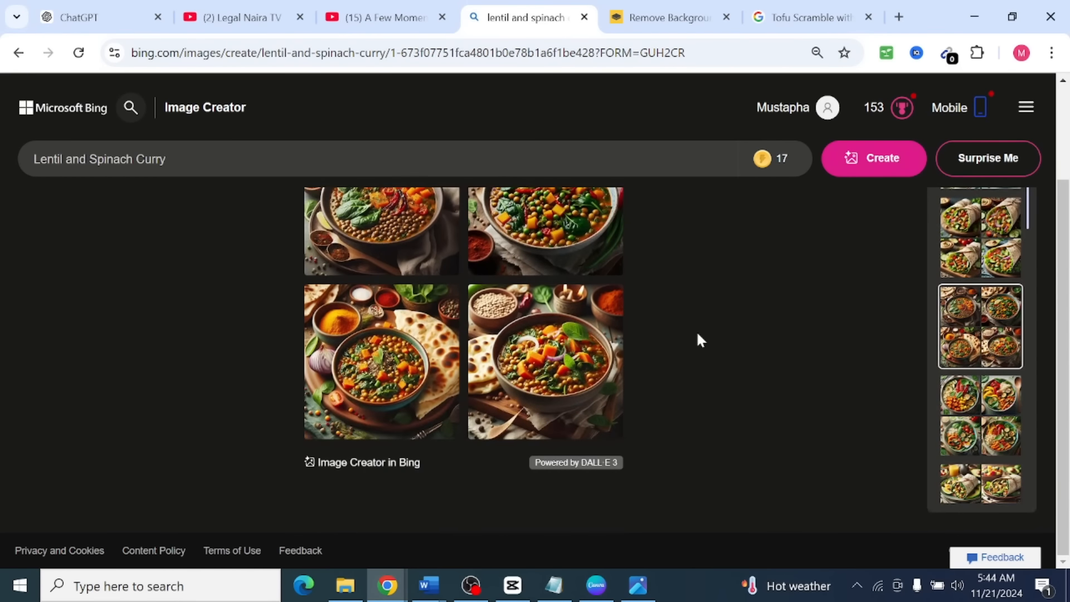
click(566, 242)
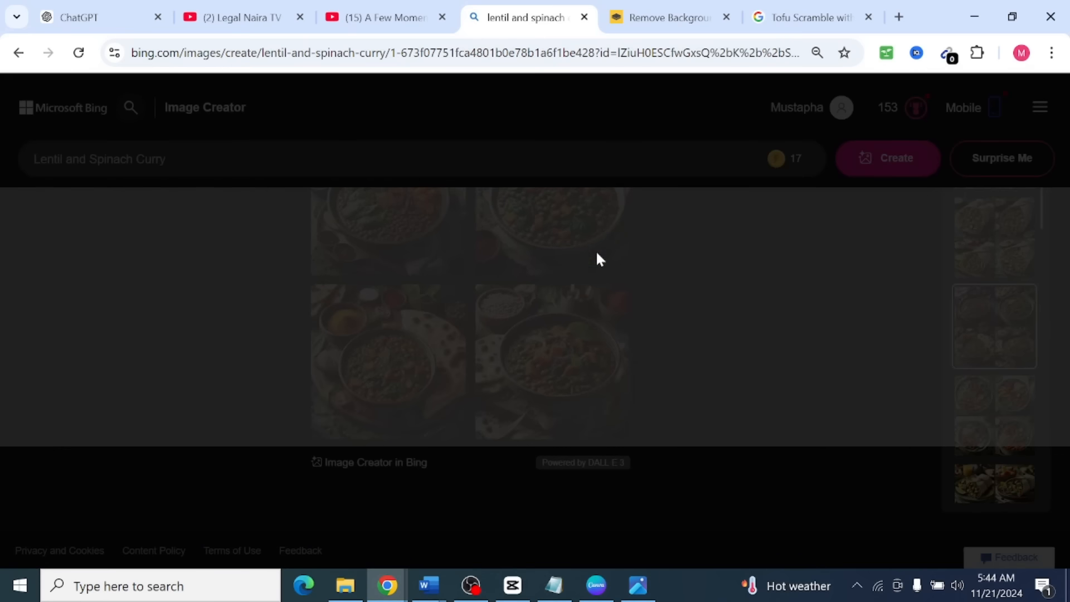
Search Google Images for Lentil and Spinach Curry and browse the real dish photos for comparison.
click(795, 15)
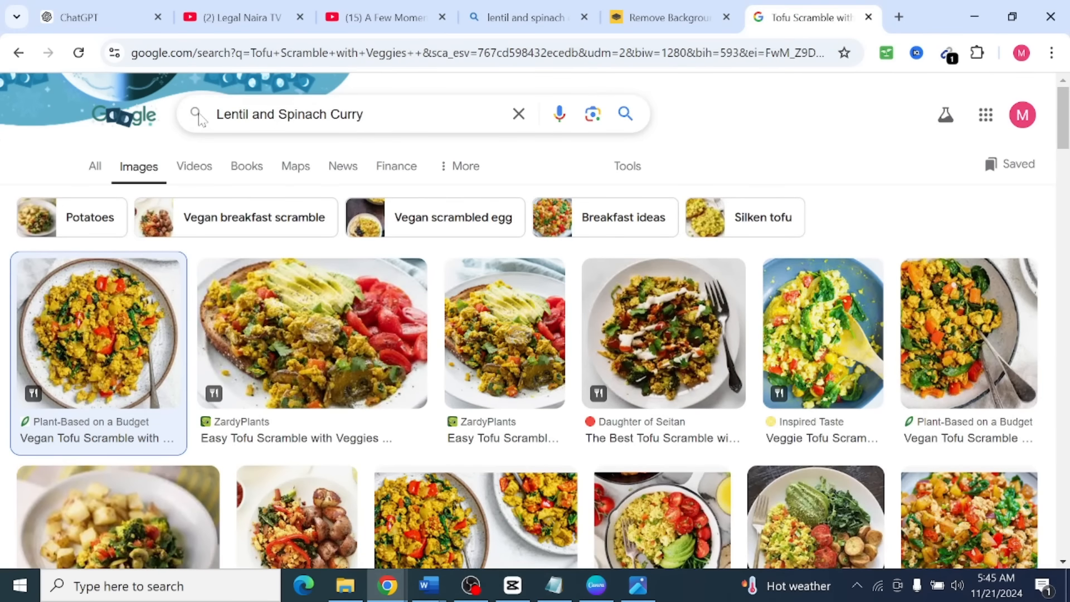
key(Return)
scroll(474, 245, down, 8)
scroll(474, 246, up, 3)
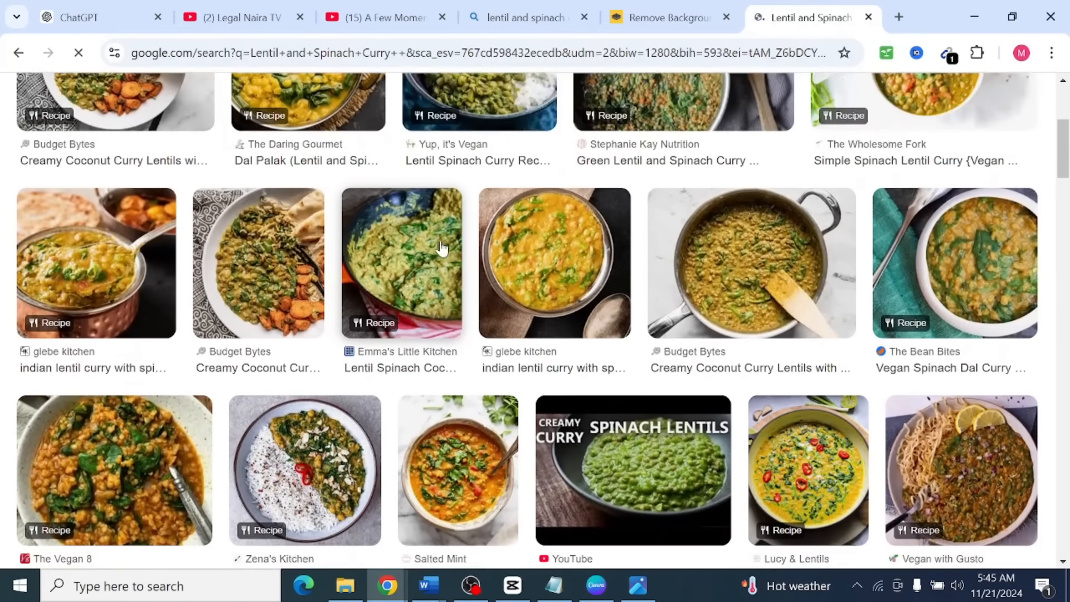
scroll(442, 248, down, 3)
scroll(535, 178, up, 8)
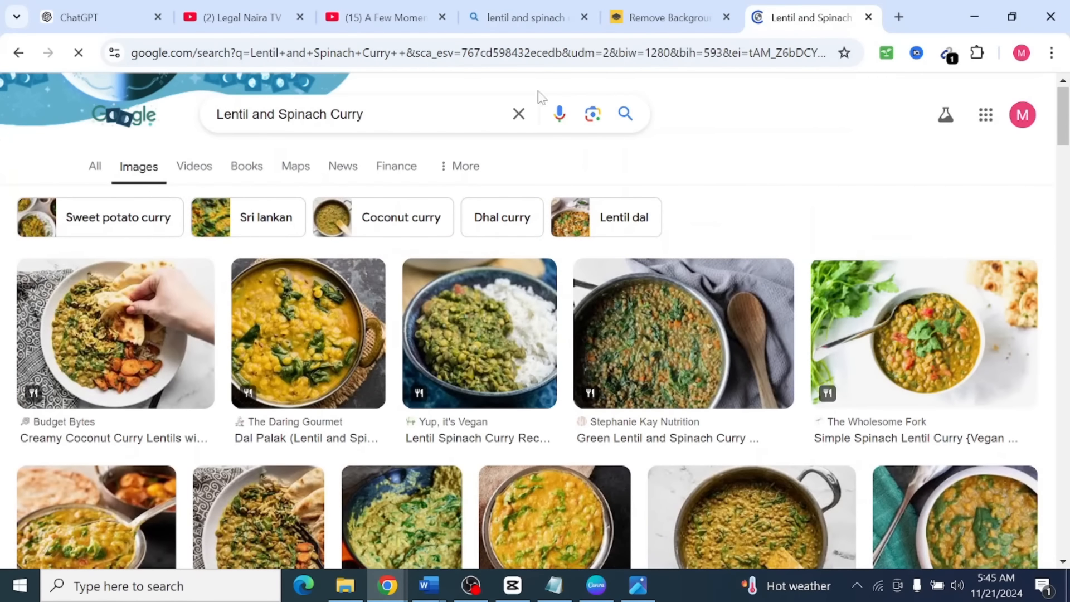
Copy the enlarged curry picture from Bing Image Creator and paste it in Word below the Lentil and Spinach Curry heading.
click(525, 17)
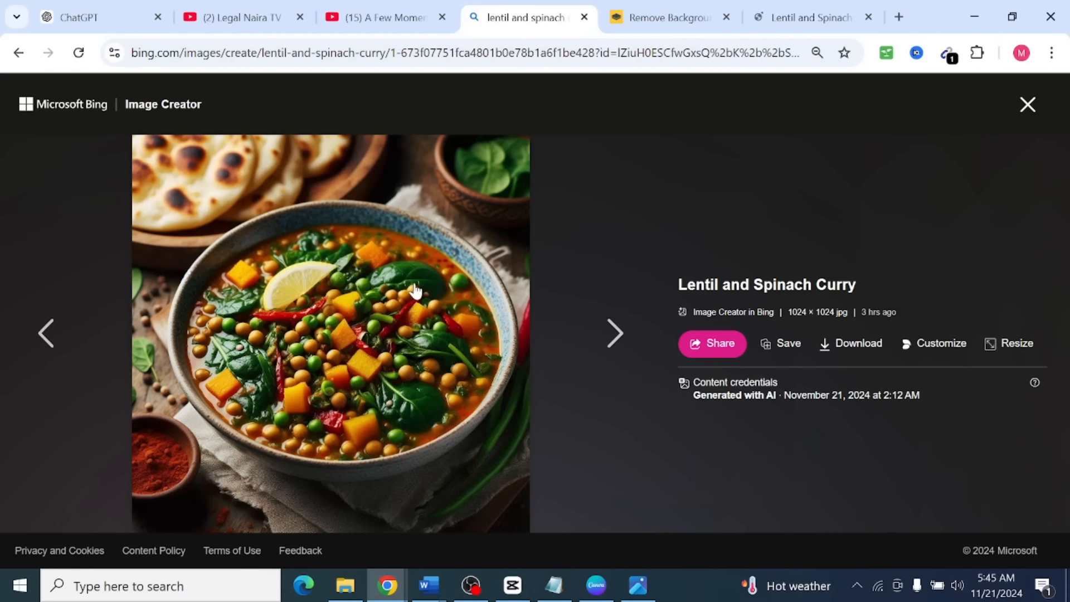
right_click(372, 290)
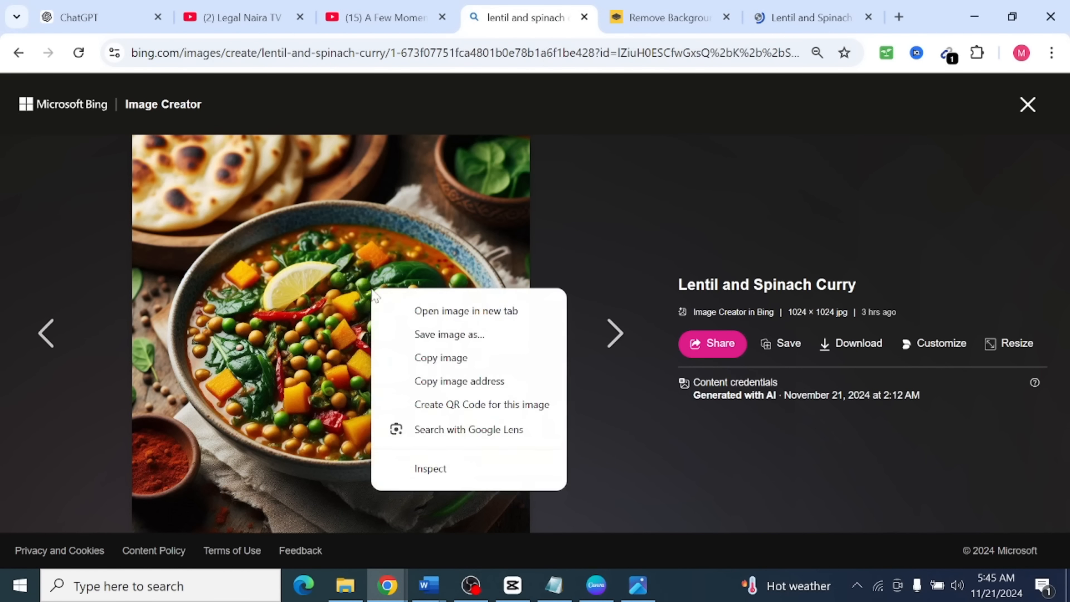
click(426, 358)
click(435, 586)
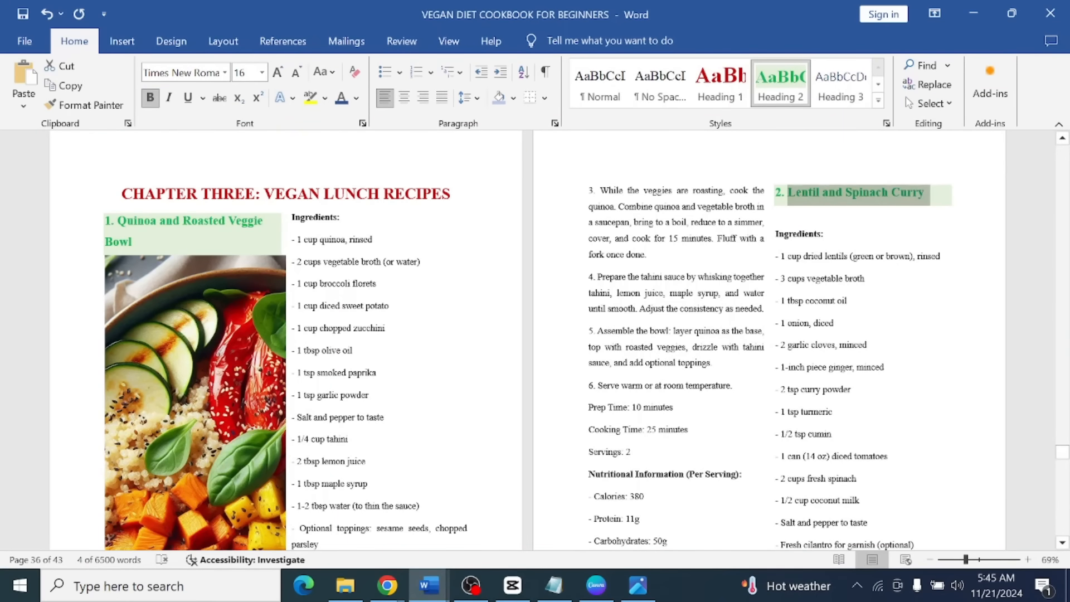
click(794, 215)
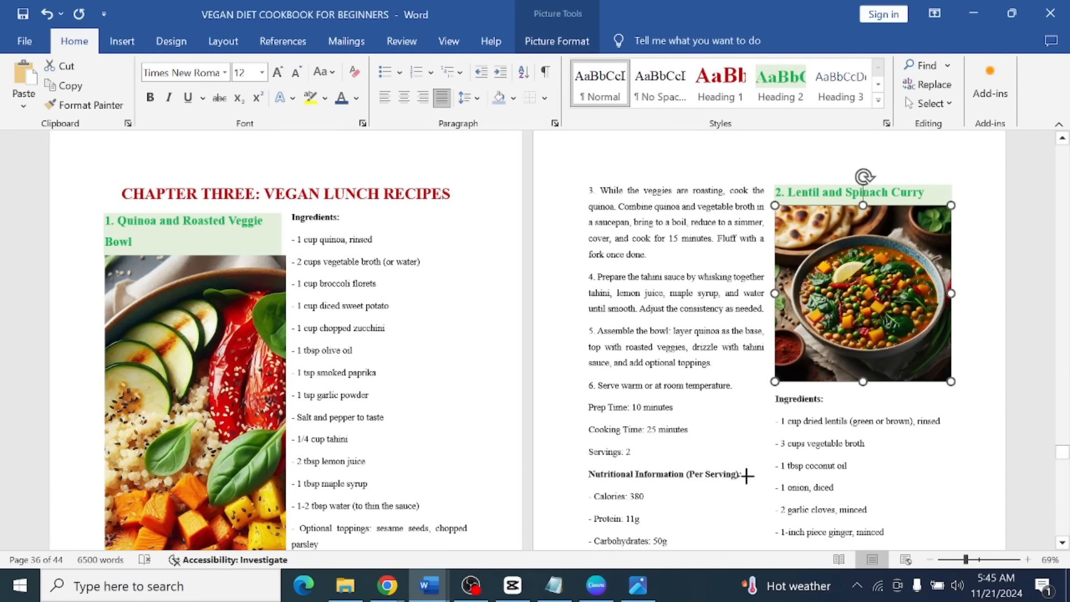
Enlarge the Lentil and Spinach Curry picture proportionally to about 8.41 by 8.41 inches so it fills the page height.
drag(700, 567, 692, 578)
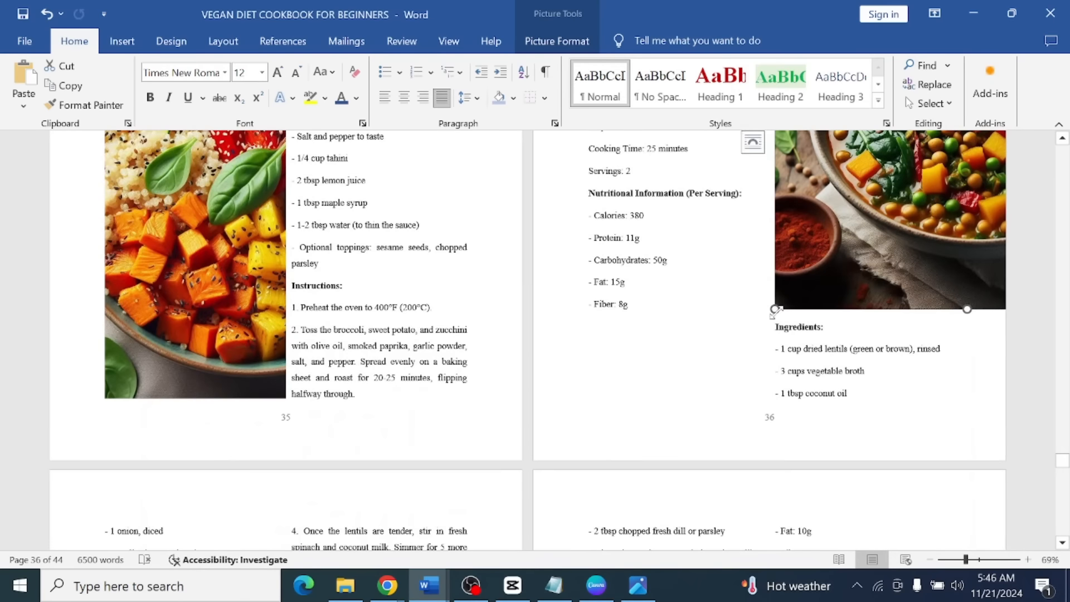
drag(775, 310, 758, 347)
drag(734, 394, 736, 394)
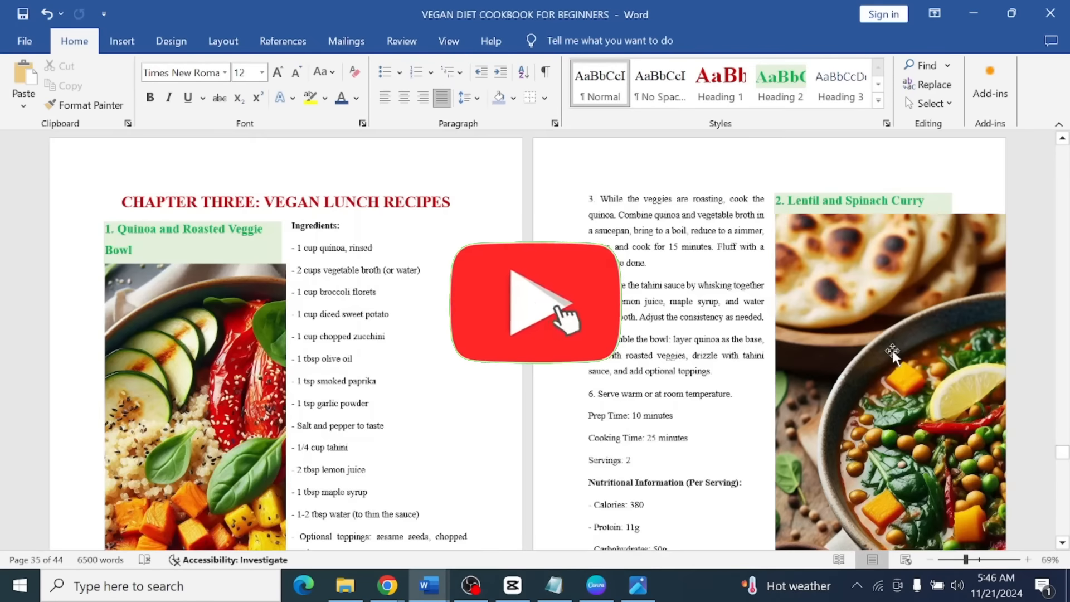
scroll(893, 356, down, 5)
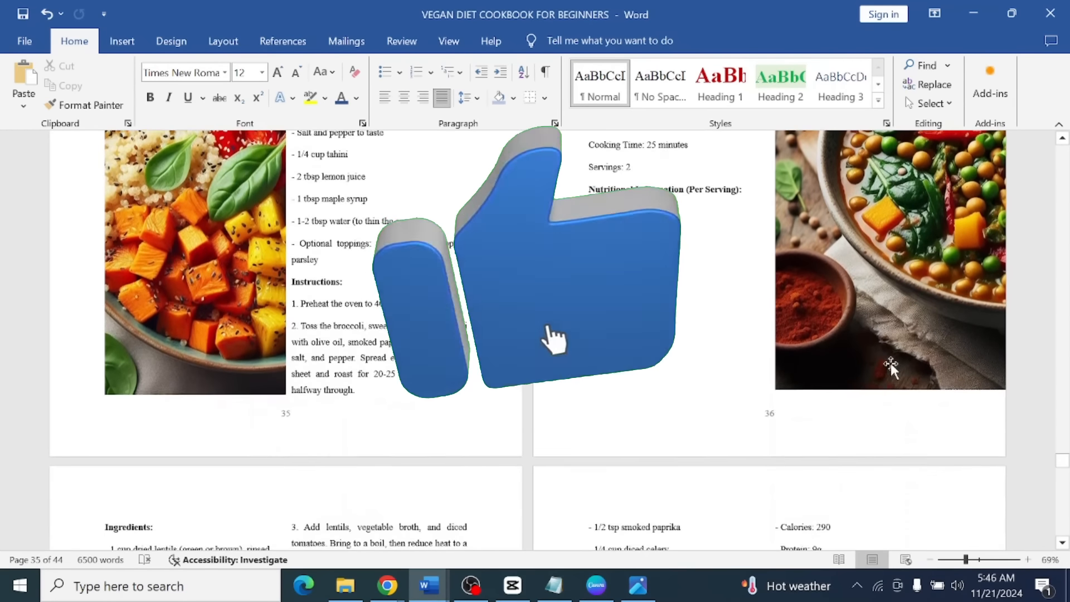
scroll(969, 365, up, 5)
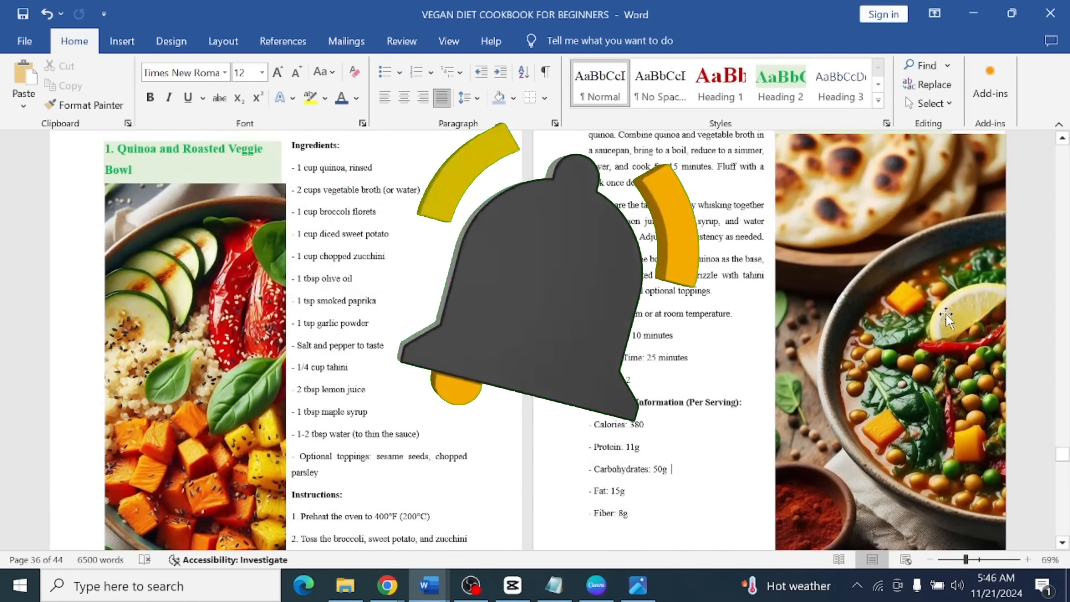
scroll(945, 313, up, 3)
Crop the curry picture to about 3.2 inches wide so it fits its column, keeping the center of the bowl in frame.
click(988, 297)
scroll(773, 343, down, 3)
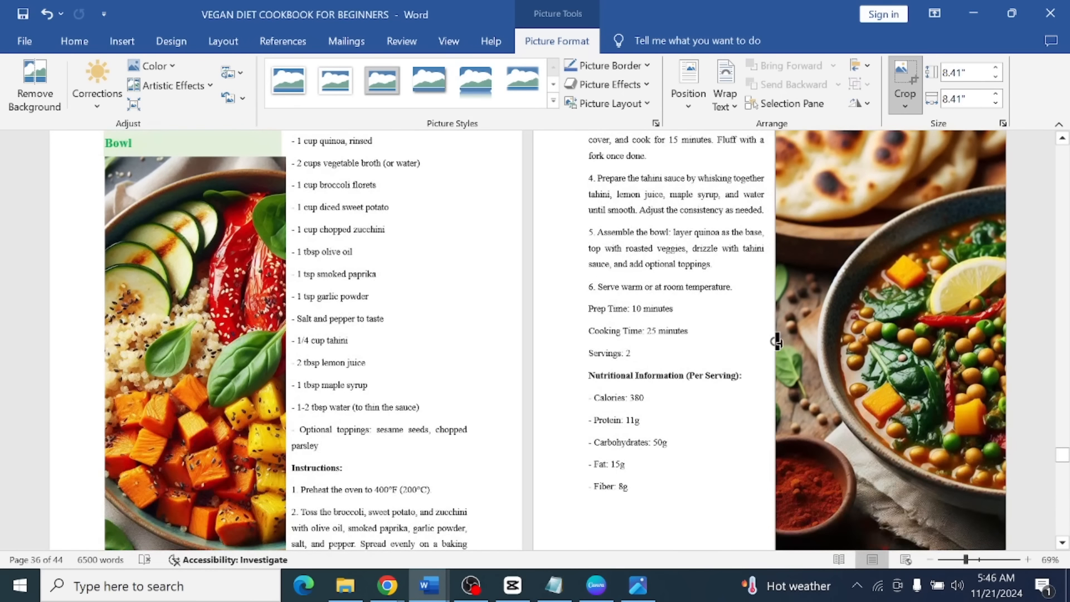
drag(795, 340, 908, 341)
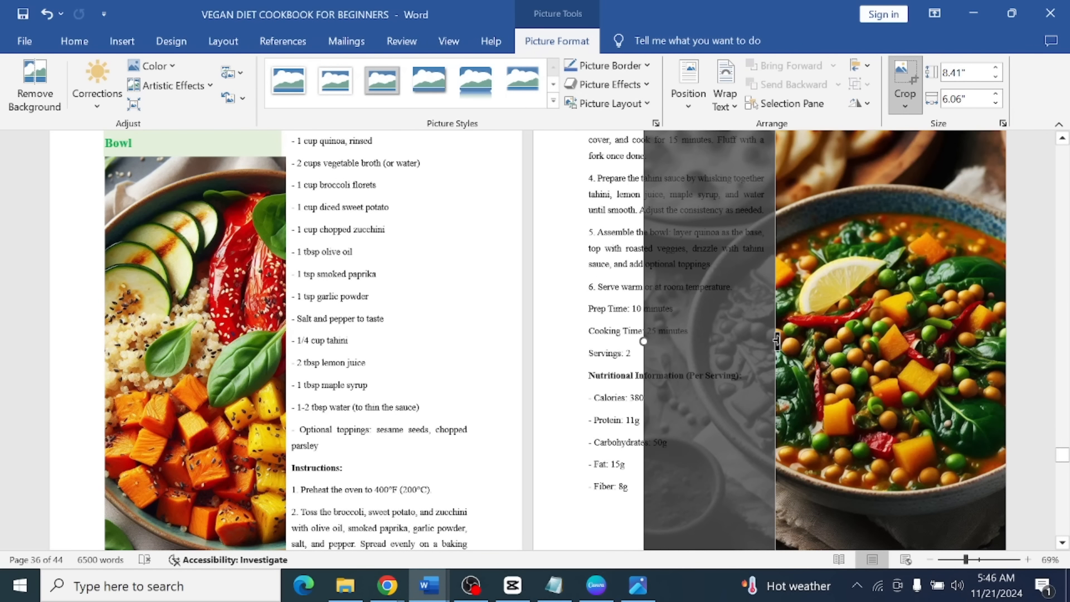
drag(776, 340, 799, 341)
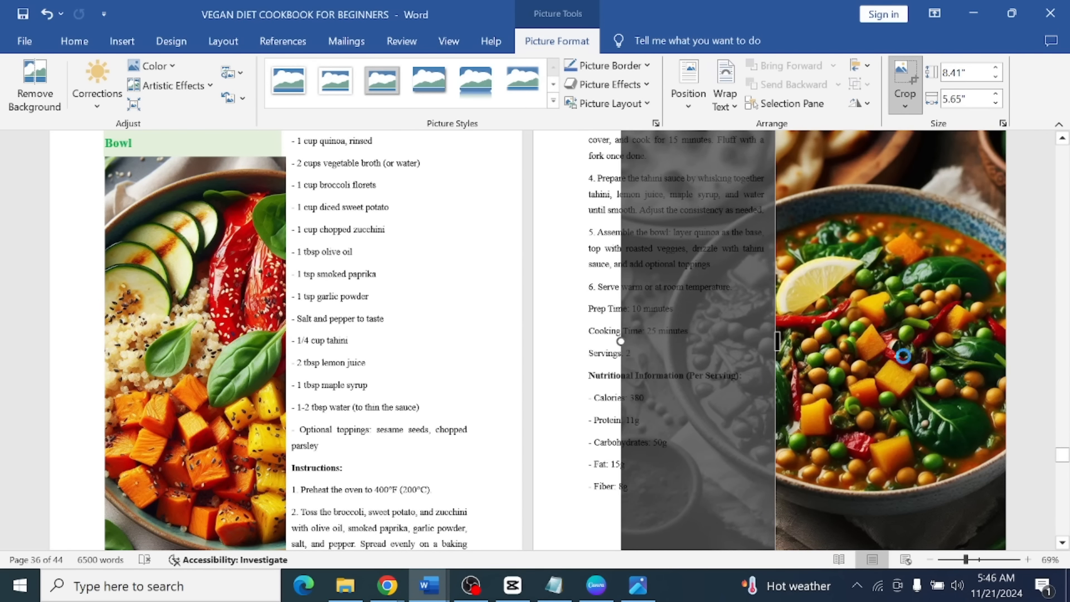
drag(850, 319, 943, 318)
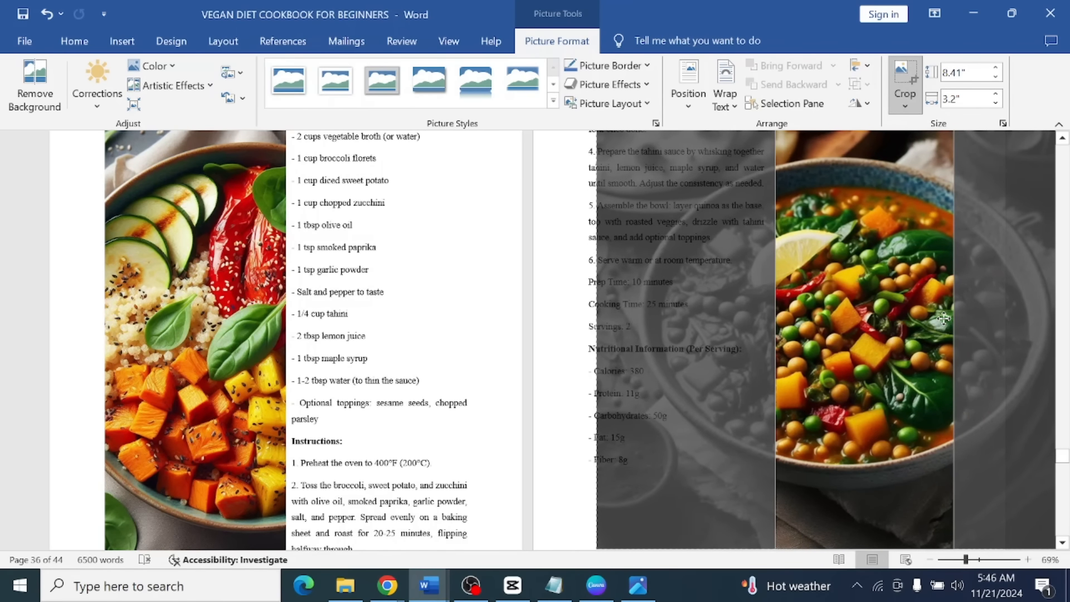
click(383, 308)
scroll(384, 308, up, 7)
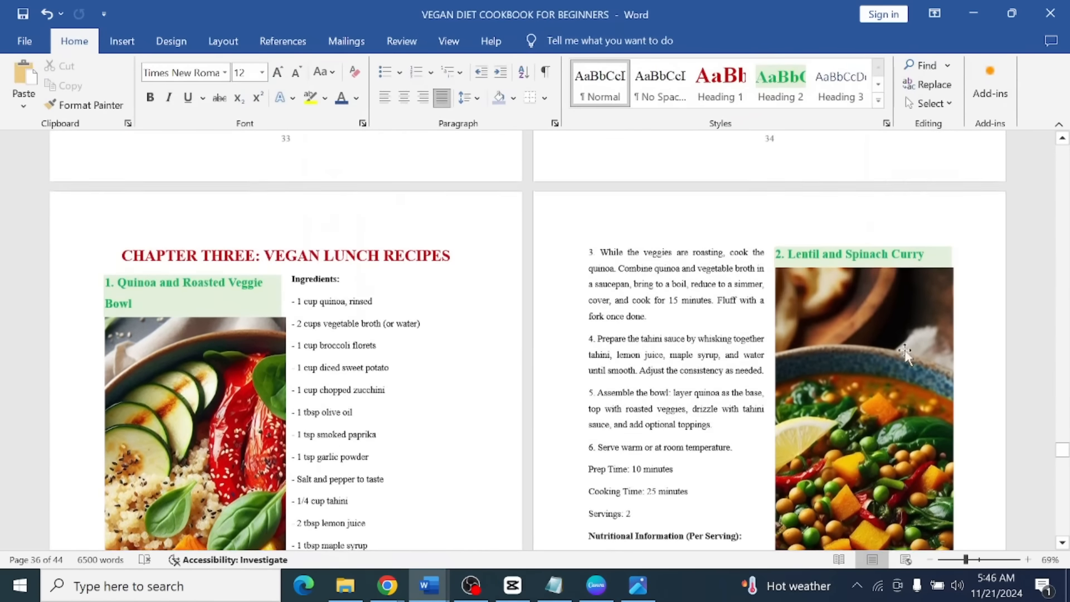
scroll(941, 345, down, 7)
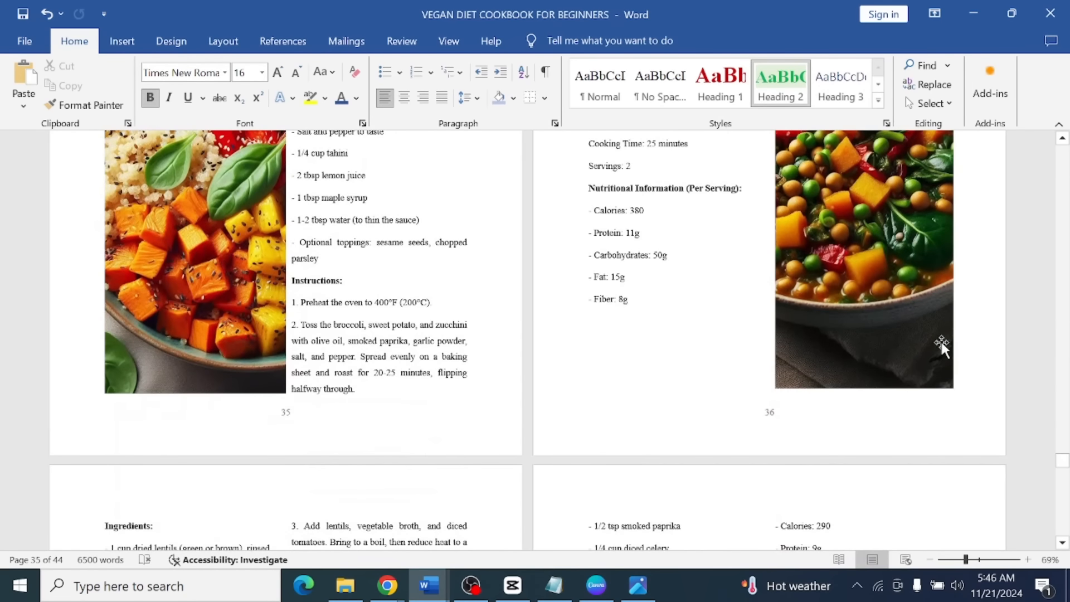
scroll(826, 345, up, 5)
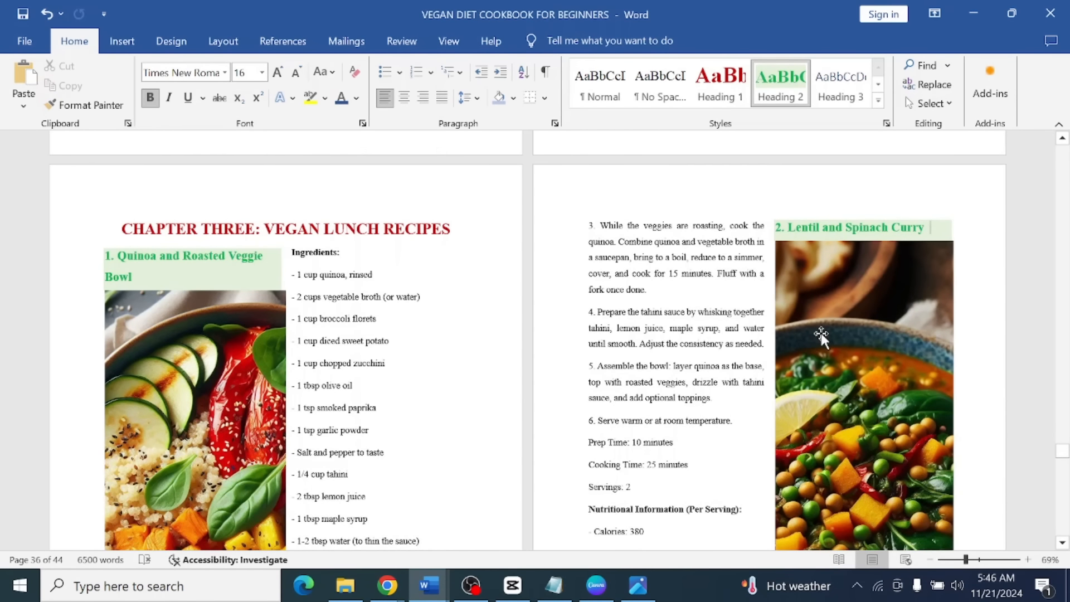
scroll(821, 335, down, 1)
Push the Vegan Chickpea Salad Wrap heading to the next page with blank lines above it, and add an empty line below it.
scroll(821, 335, down, 15)
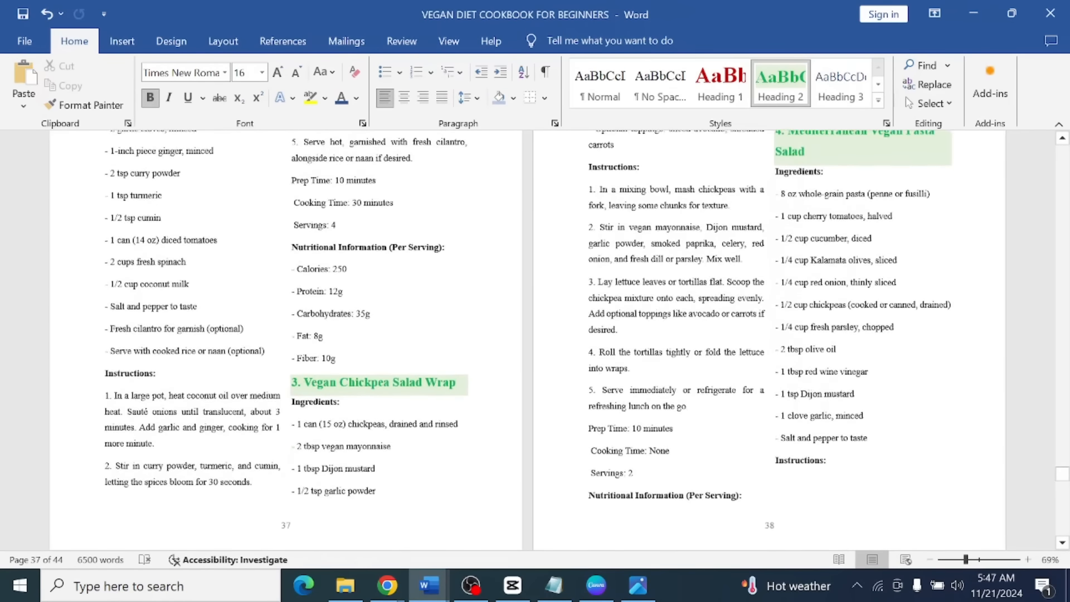
scroll(357, 379, down, 3)
click(346, 380)
scroll(356, 379, down, 1)
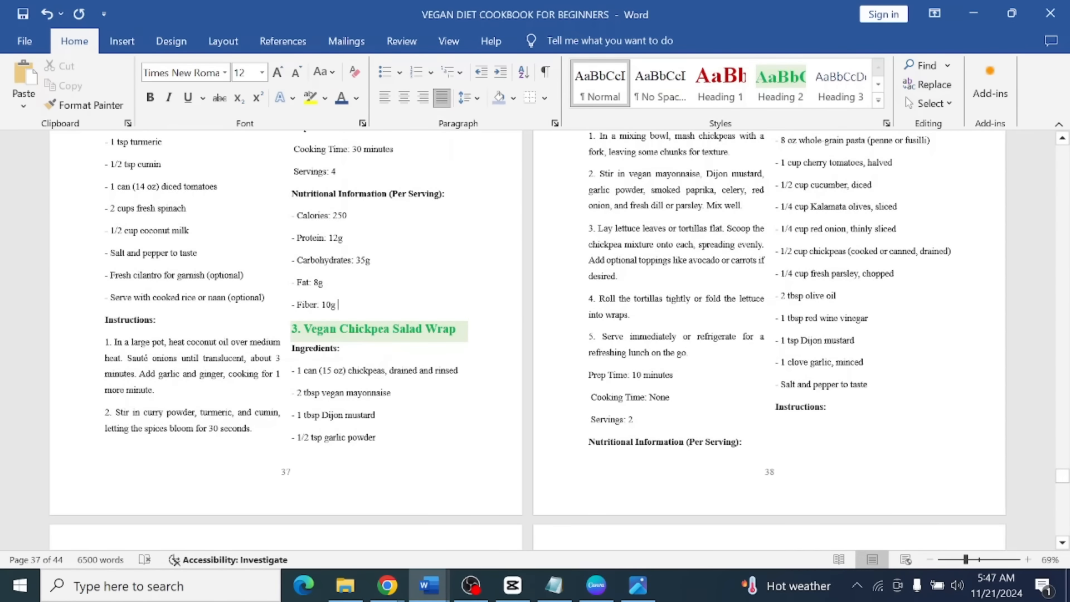
key(Return)
key(Return)
key(Return)
key(Return)
key(Return)
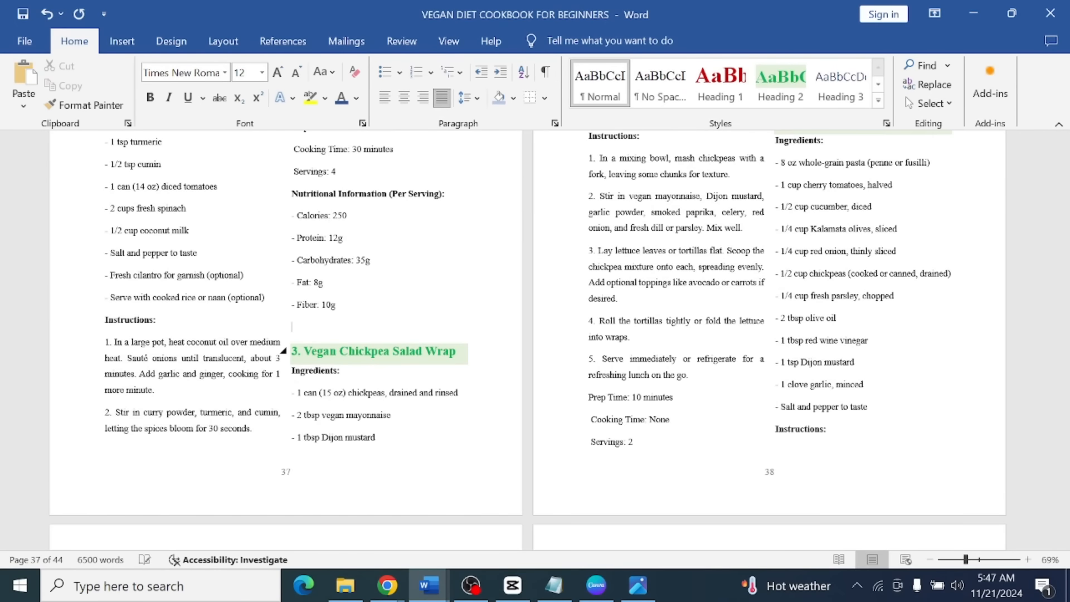
scroll(669, 334, up, 4)
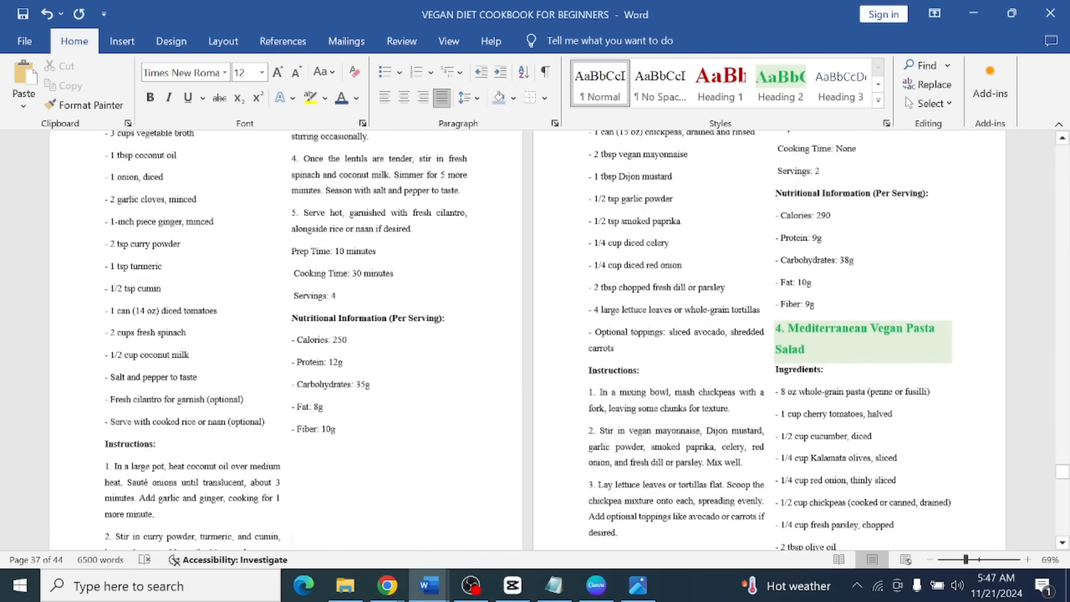
click(589, 227)
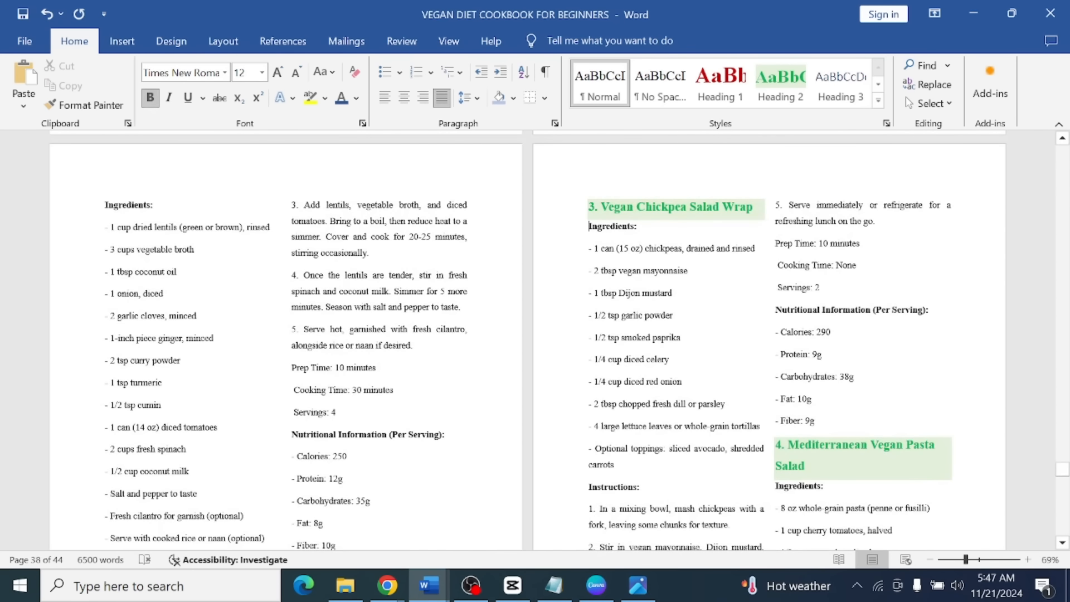
key(Return)
Copy the recipe title from the heading, switch to Bing Image Creator and generate images from the prompt Vegan Chickpea Salad Wrap.
drag(759, 208, 620, 212)
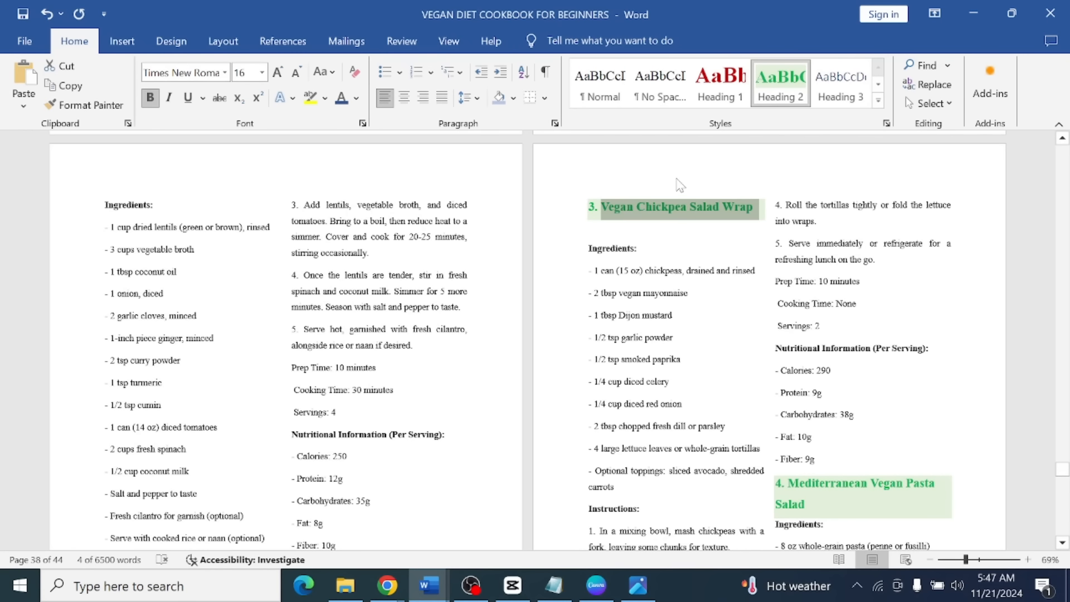
click(390, 588)
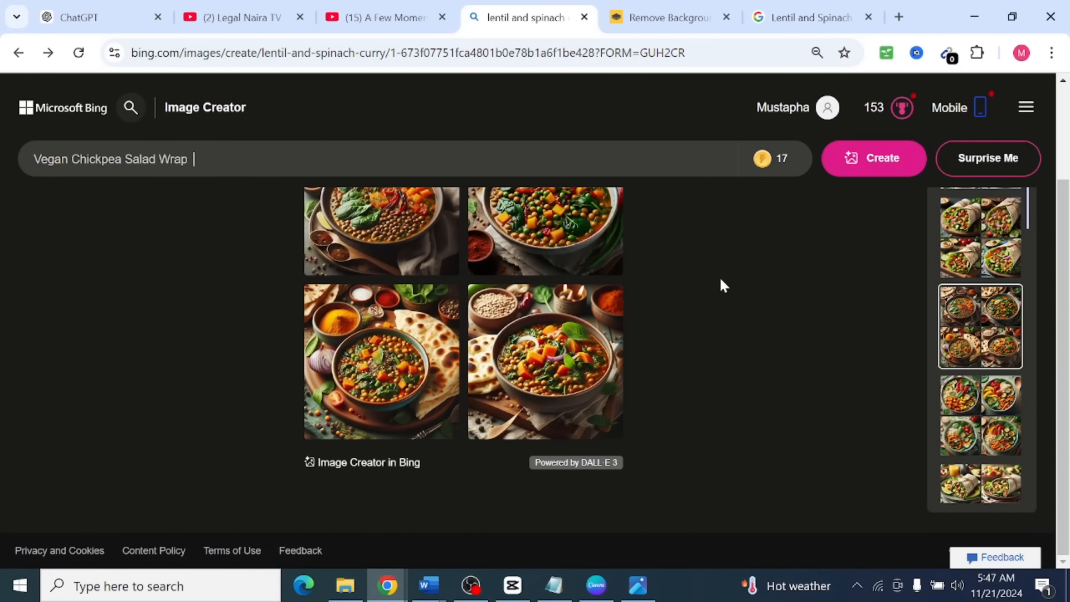
key(Return)
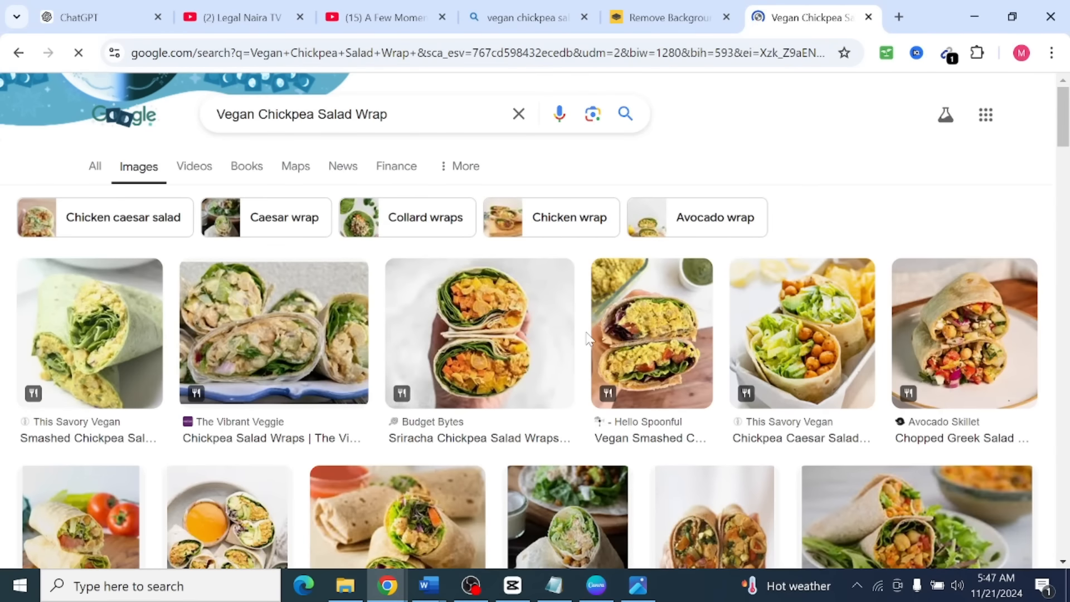
Browse Google Images results for Vegan Chickpea Salad Wrap and preview the Chopped Greek Salad Wraps and Chickpea Caesar Salad Wraps photos.
scroll(584, 330, down, 4)
scroll(586, 334, up, 4)
scroll(587, 337, down, 5)
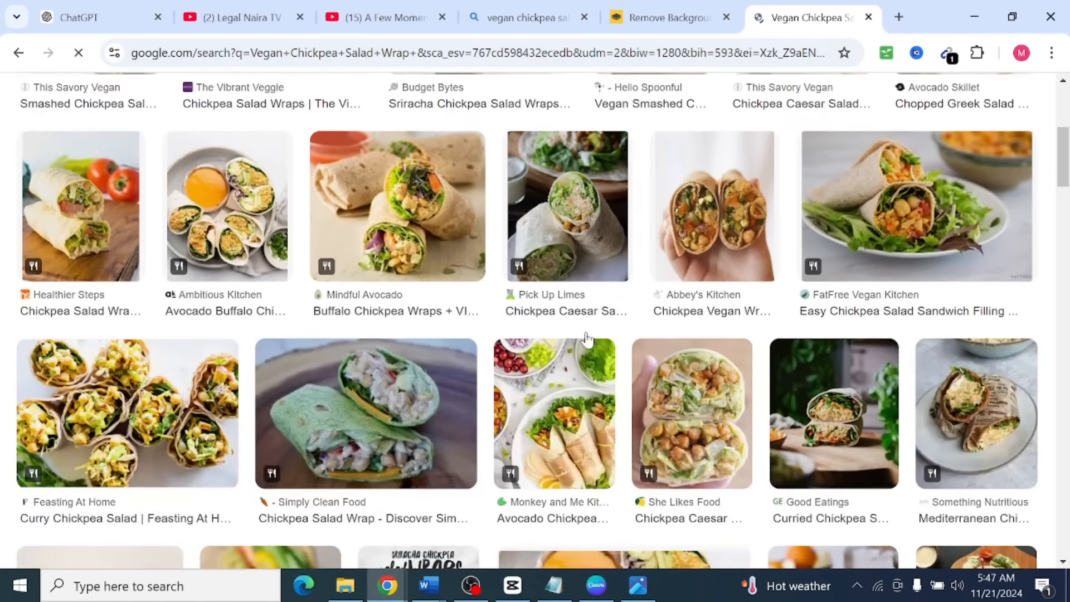
scroll(586, 338, up, 5)
scroll(586, 337, down, 4)
scroll(586, 338, up, 2)
scroll(586, 337, up, 3)
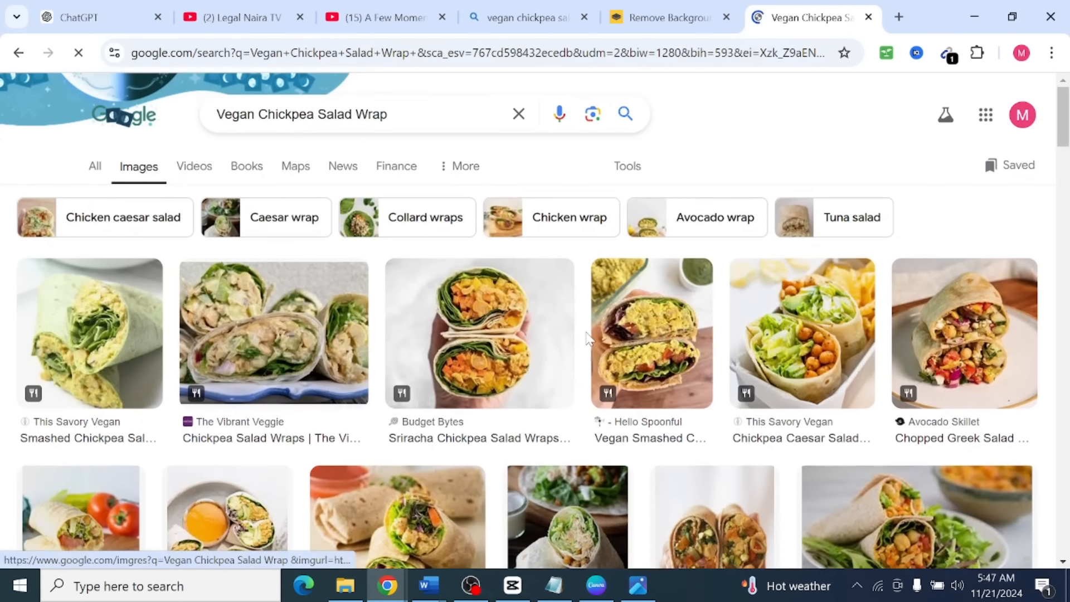
scroll(587, 337, down, 3)
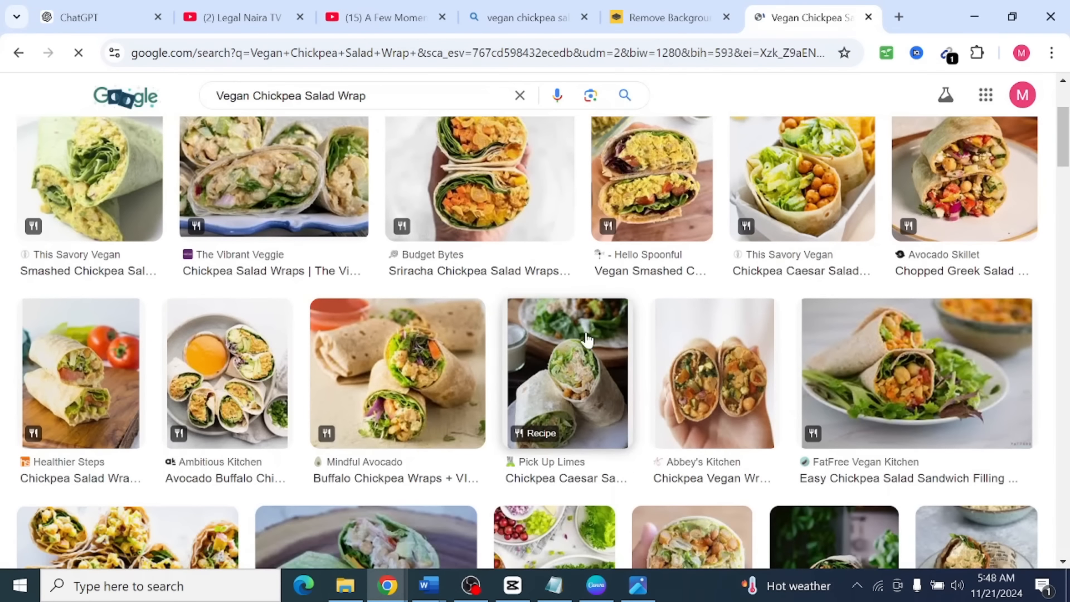
click(930, 204)
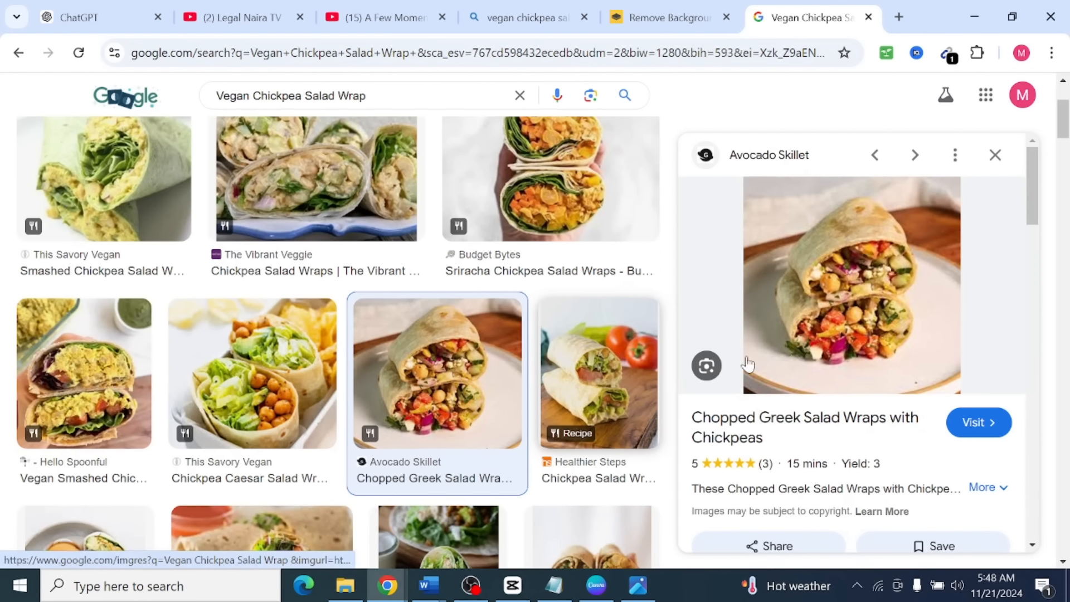
click(270, 394)
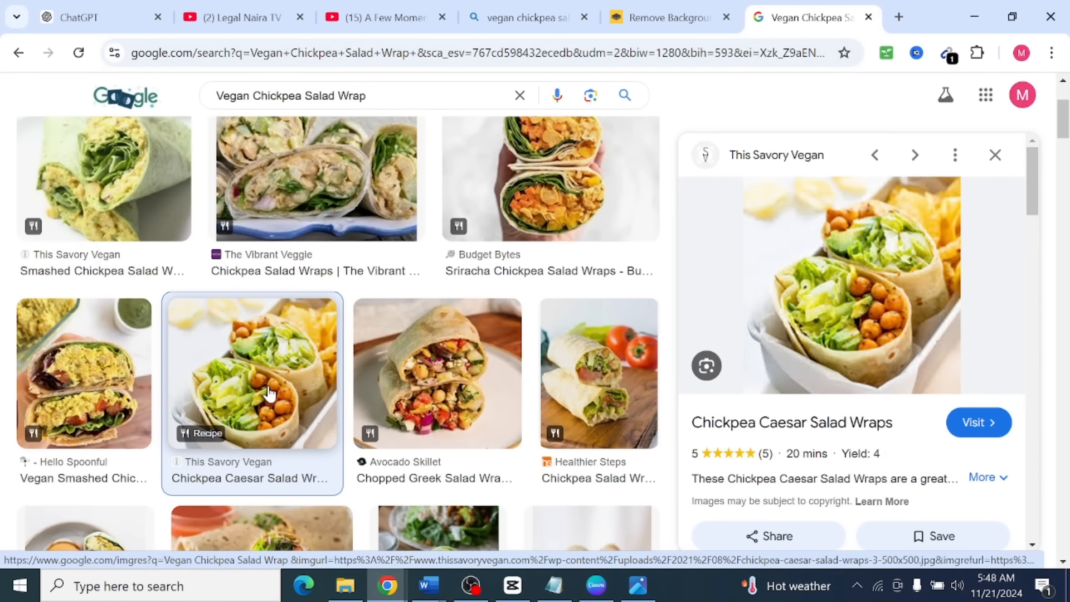
Copy the first generated wrap picture from Bing Image Creator and paste it in Word below the Vegan Chickpea Salad Wrap heading.
click(524, 18)
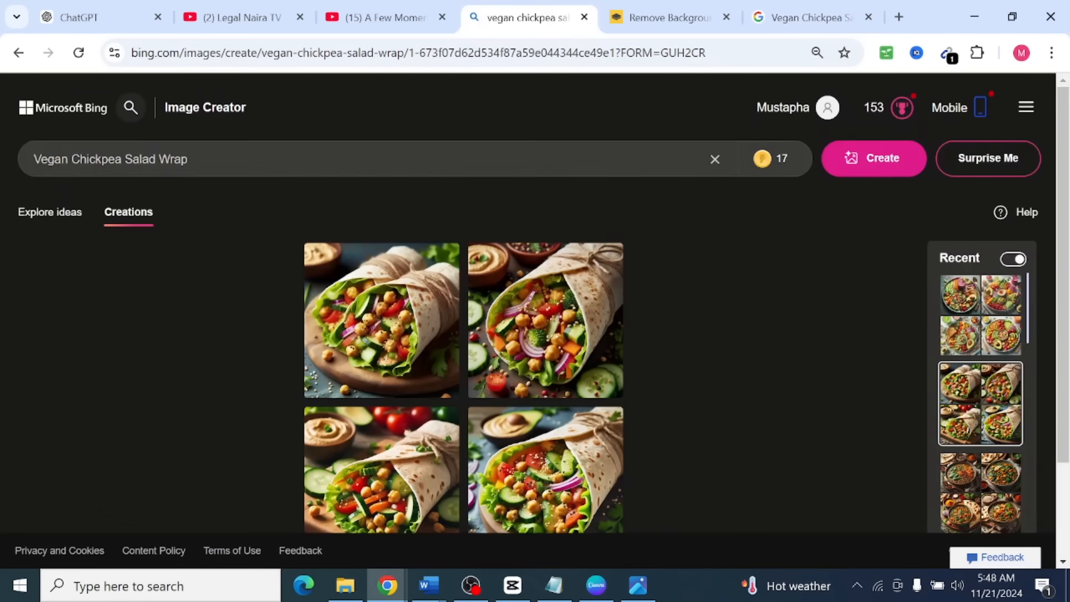
click(403, 349)
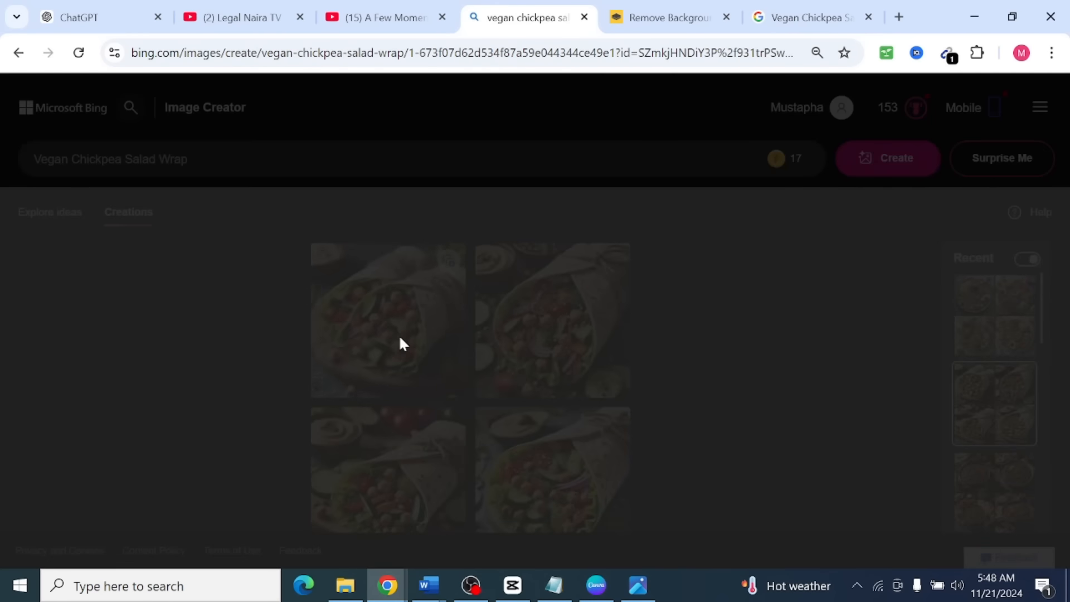
right_click(342, 338)
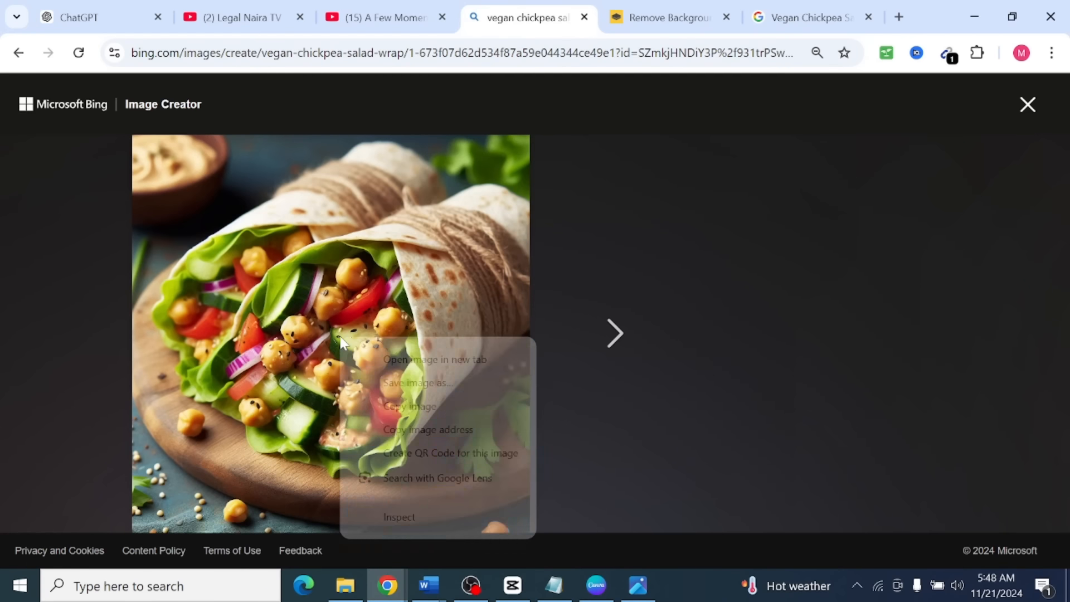
click(401, 406)
key(alt+Tab)
key(ctrl+v)
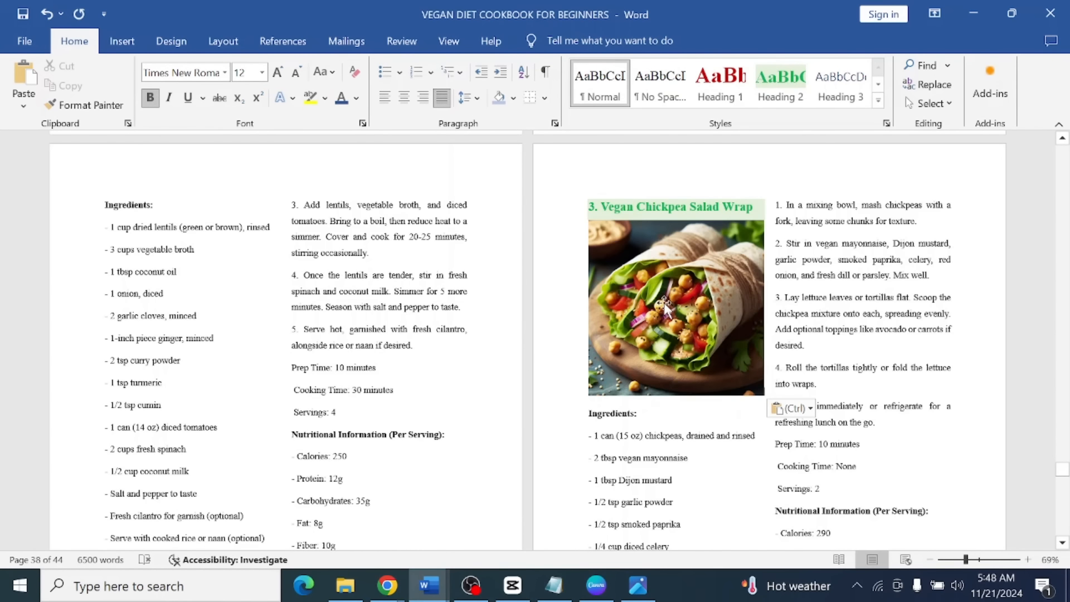
Enlarge the chickpea wrap picture proportionally until it fills the page height, and check the layout of the surrounding pages.
scroll(697, 278, down, 1)
click(696, 279)
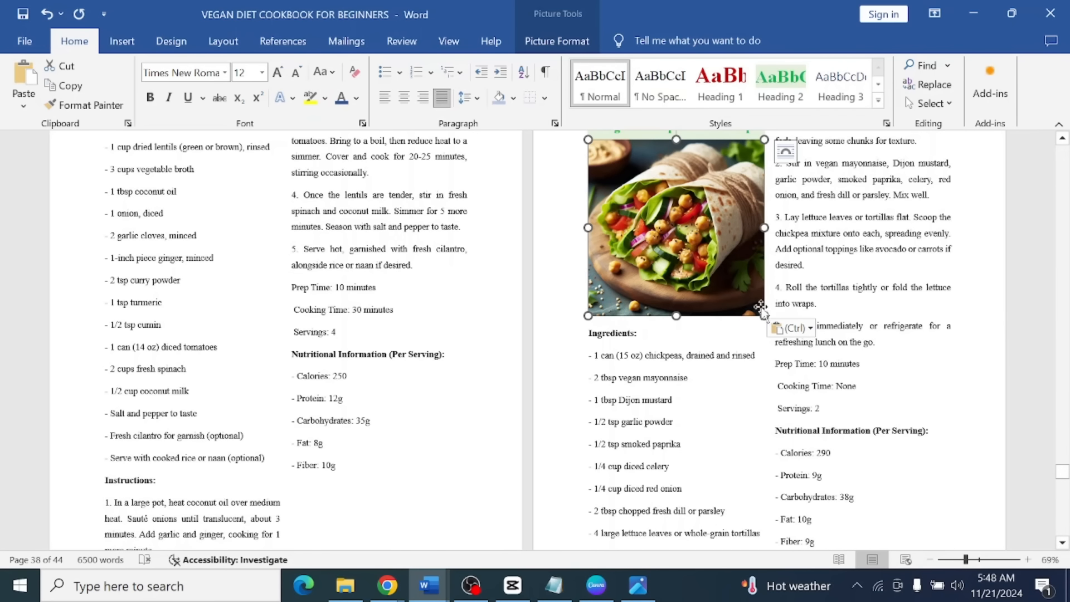
drag(763, 312, 786, 345)
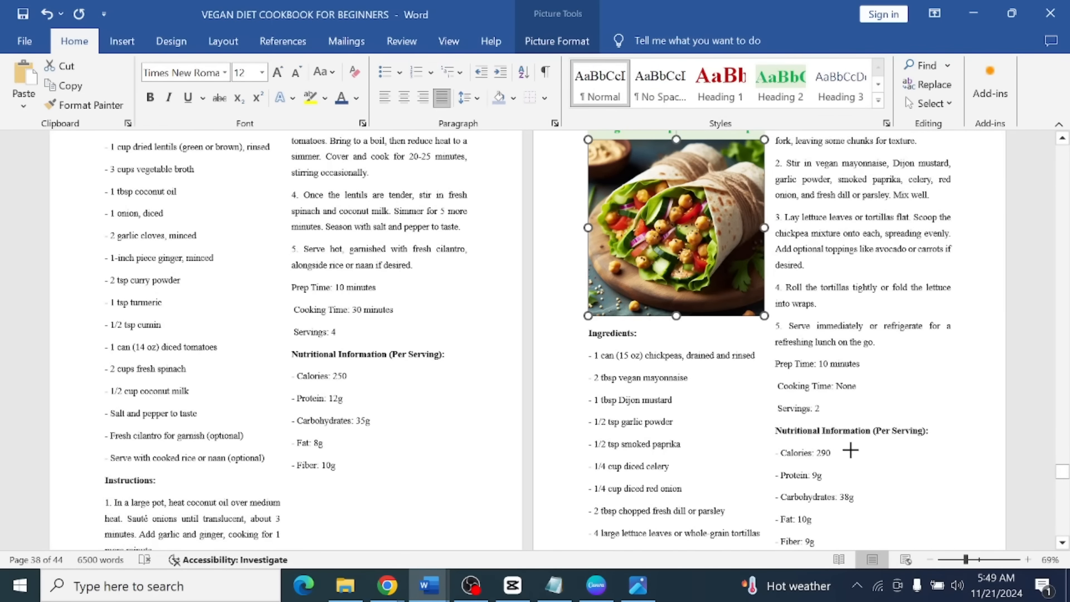
drag(891, 507, 893, 506)
scroll(893, 506, down, 3)
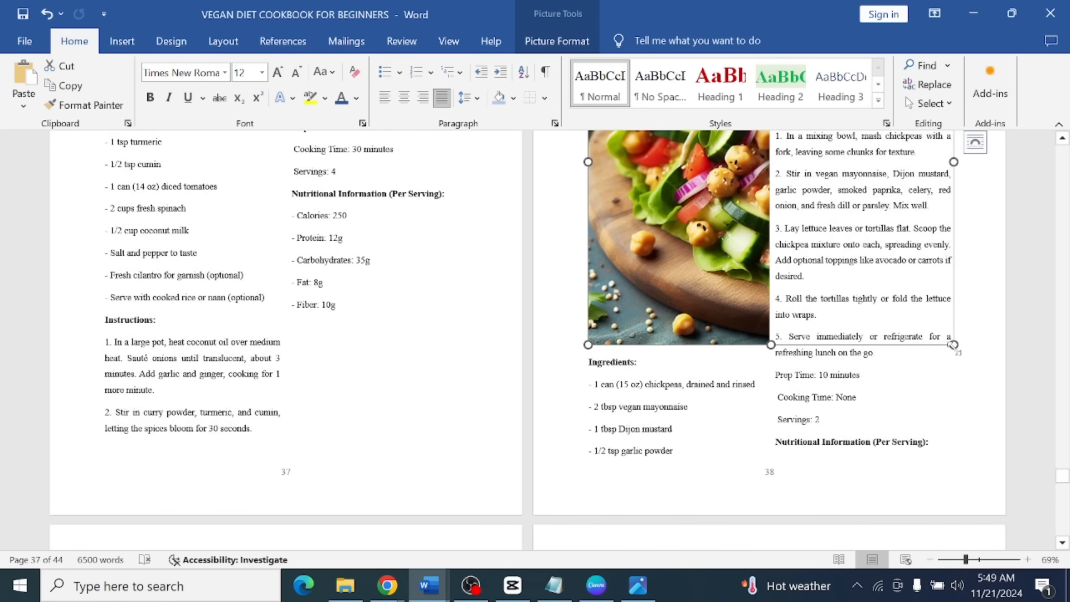
drag(954, 346, 959, 356)
drag(1041, 489, 1043, 490)
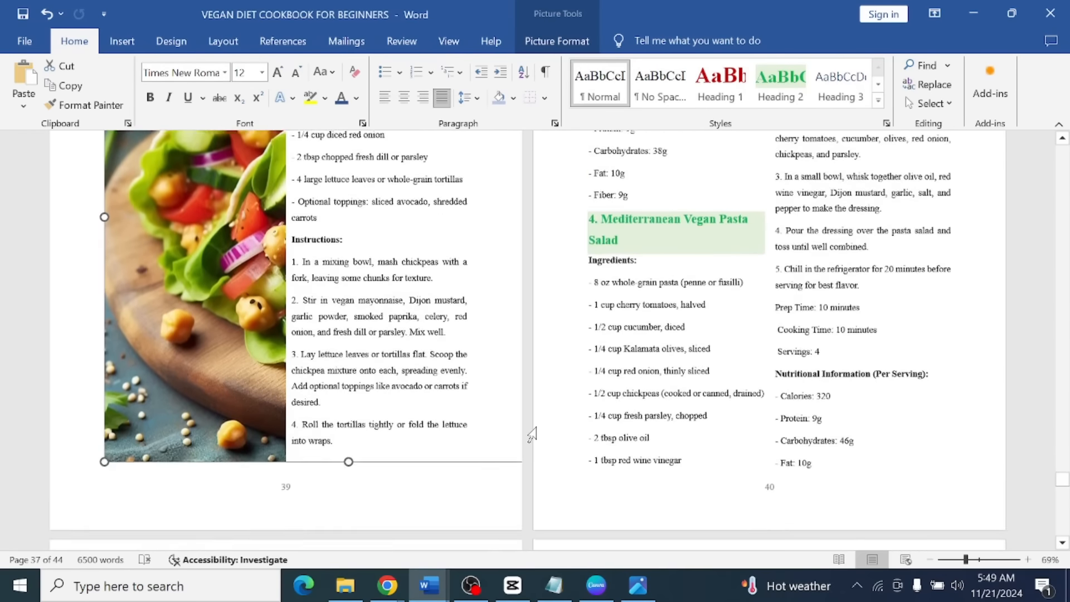
scroll(565, 399, up, 6)
scroll(564, 398, up, 3)
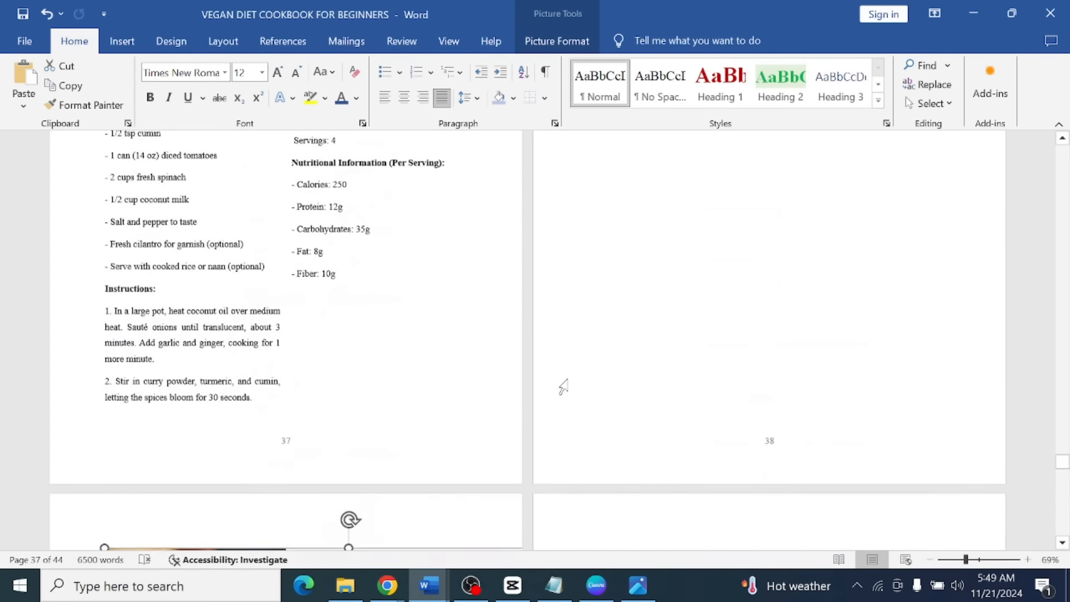
scroll(565, 387, down, 6)
scroll(563, 385, down, 7)
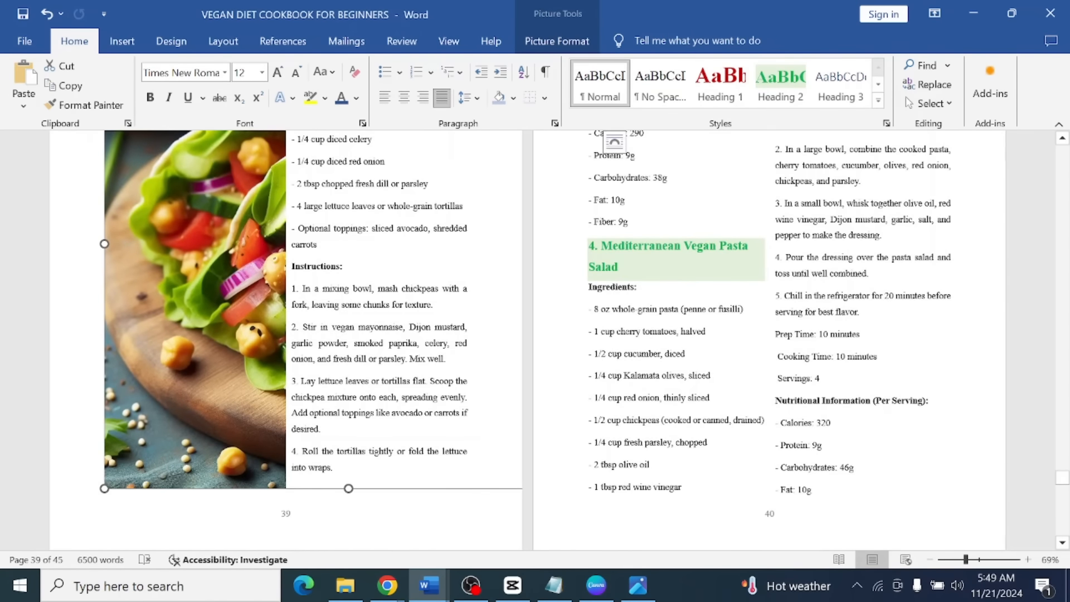
scroll(436, 395, down, 3)
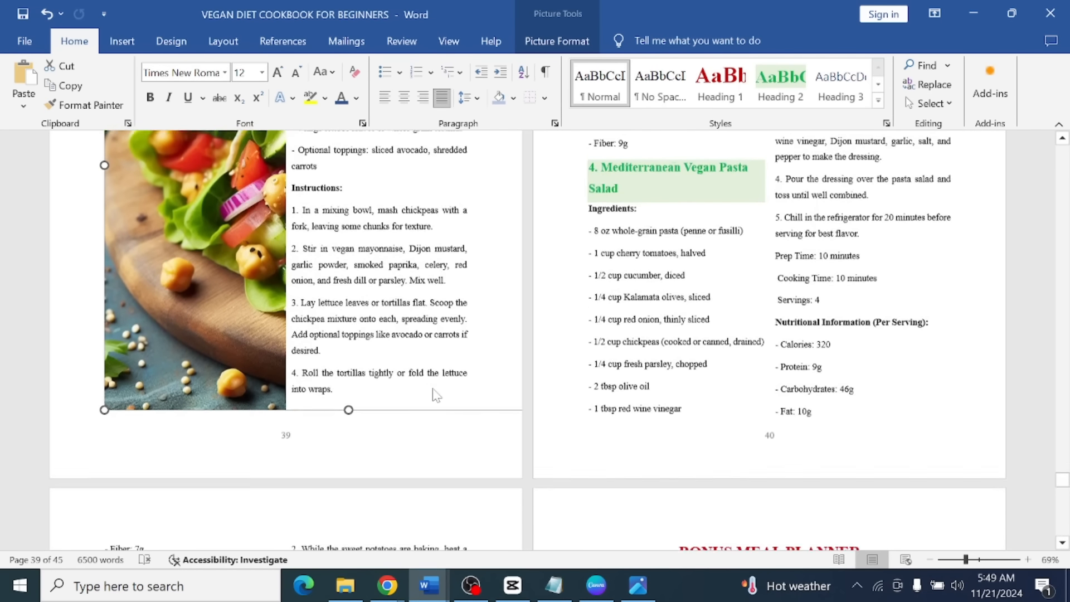
Shrink the chickpea wrap picture proportionally to about 8.4 inches square so it fits beneath the Vegan Chickpea Salad Wrap heading.
scroll(436, 395, down, 1)
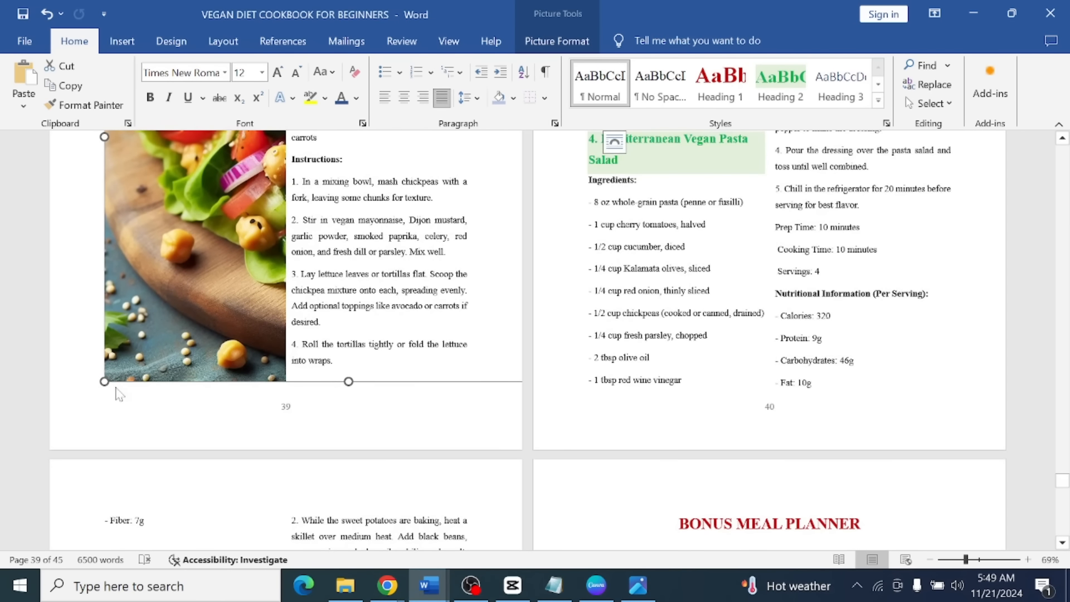
drag(103, 382, 128, 361)
scroll(660, 357, up, 3)
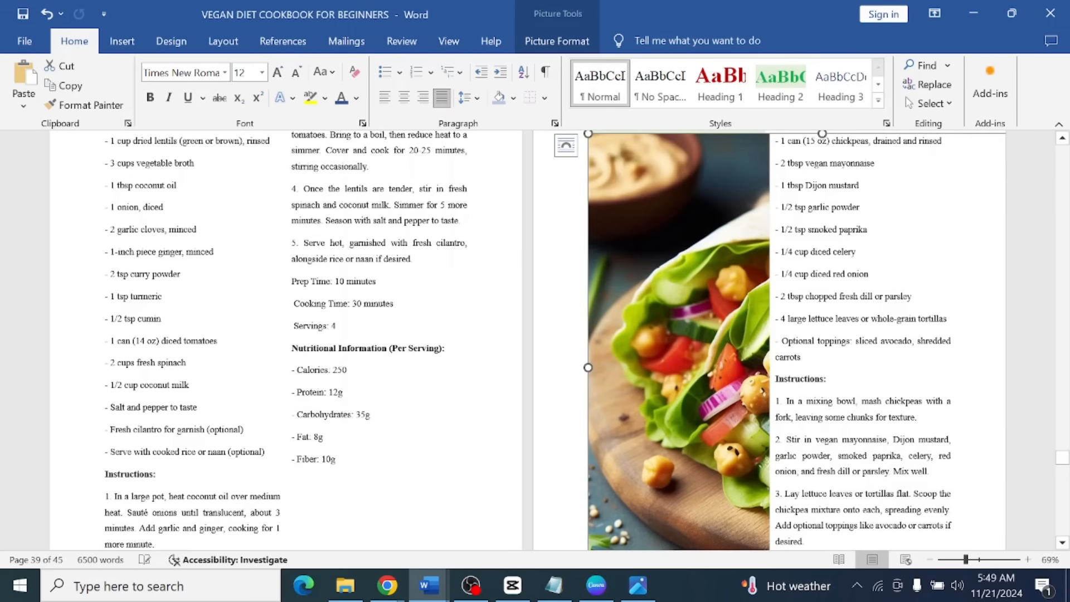
scroll(660, 355, down, 4)
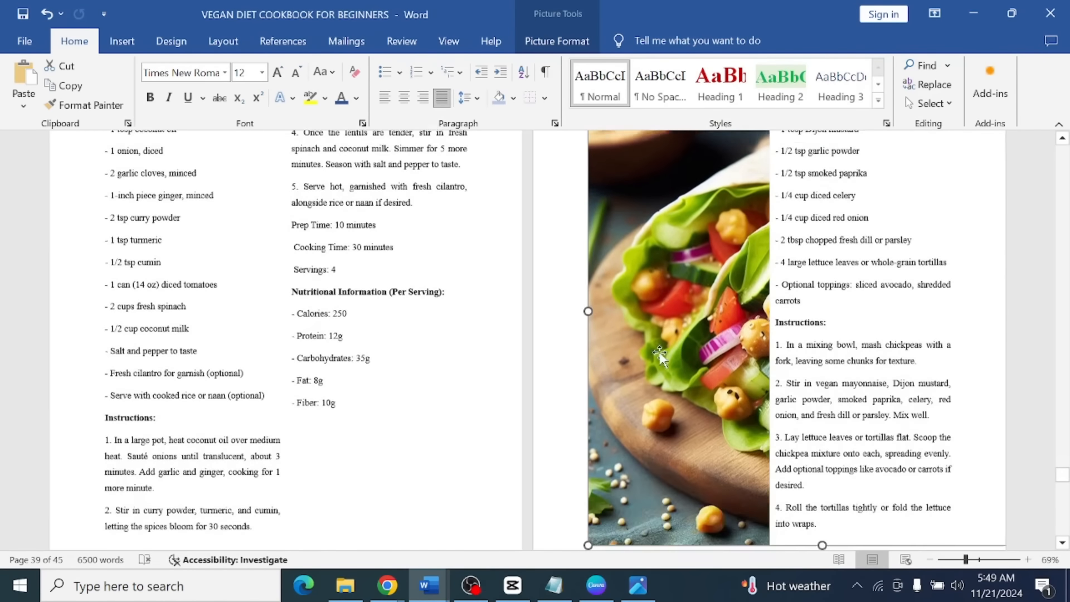
scroll(659, 357, down, 2)
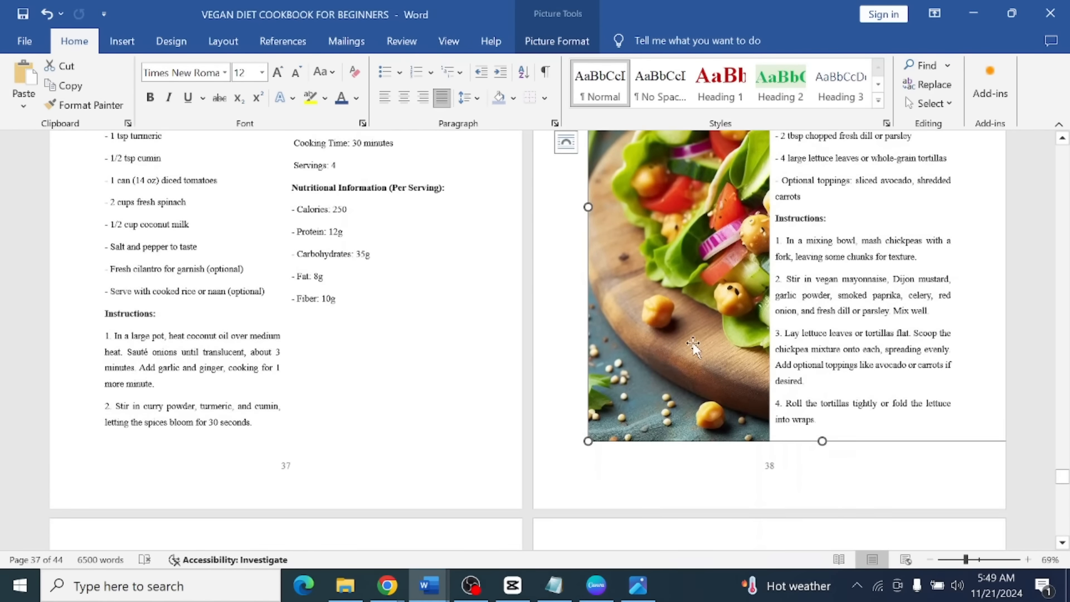
scroll(694, 348, up, 3)
scroll(693, 348, up, 2)
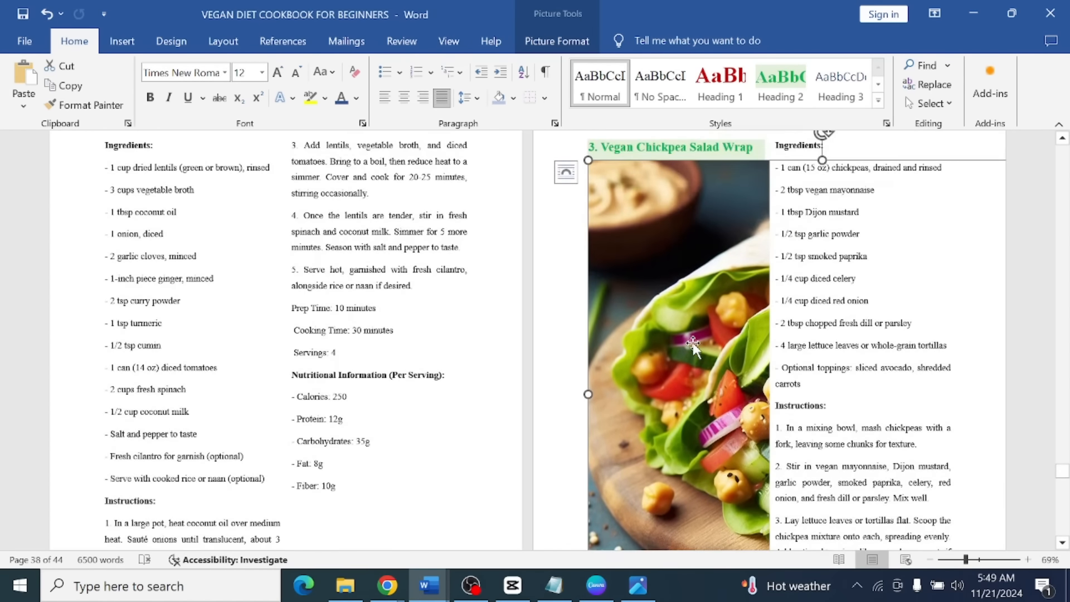
scroll(693, 346, down, 2)
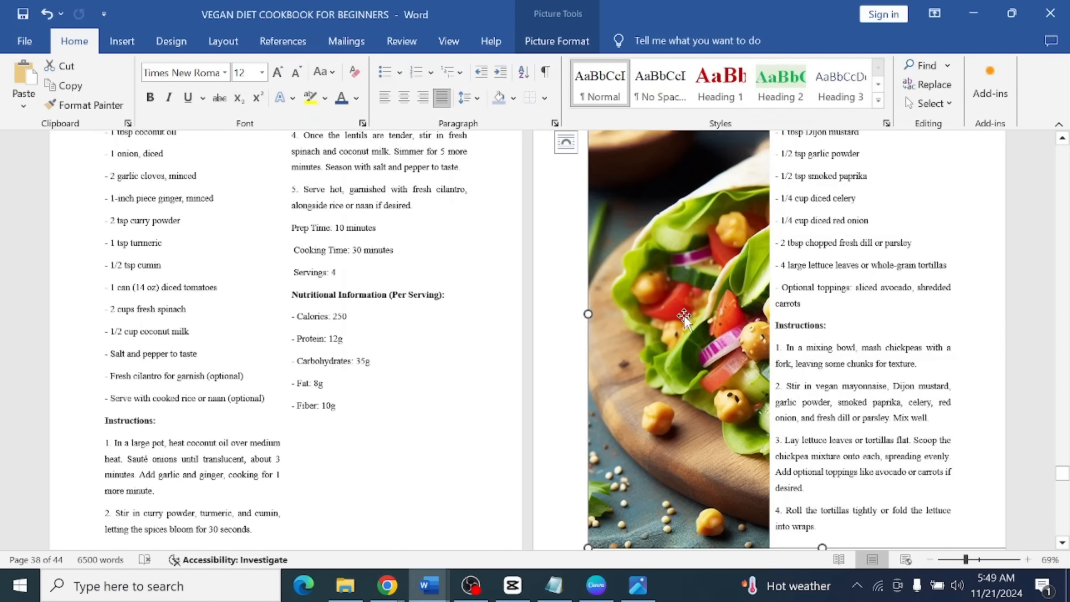
Shift the chickpea wrap picture inside its crop frame so the wrap's filling shows in the column, and check the surrounding pages.
double_click(685, 317)
click(905, 105)
click(914, 118)
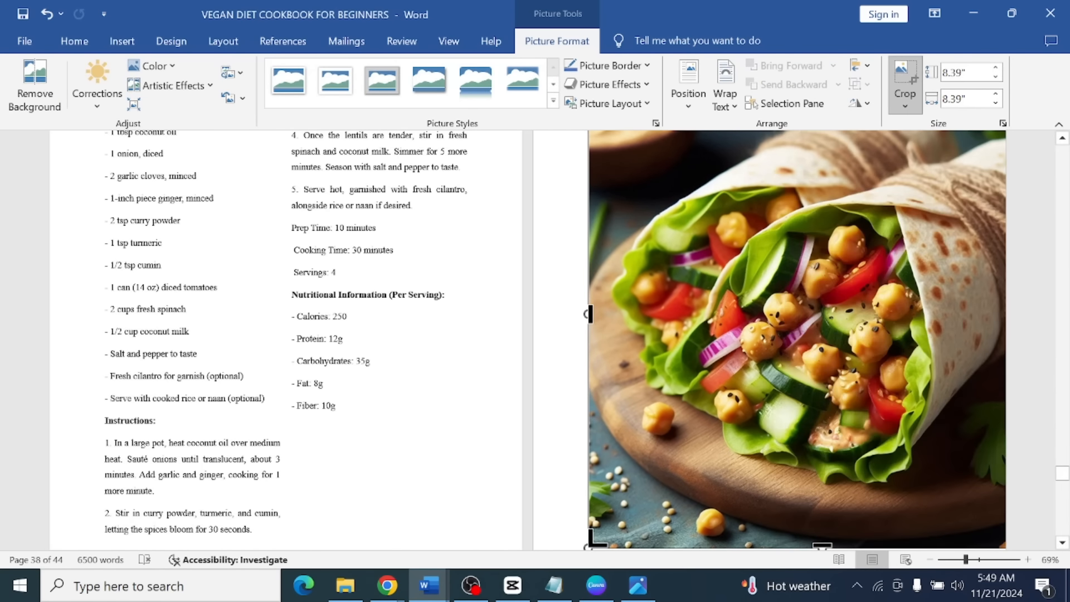
drag(756, 319, 701, 324)
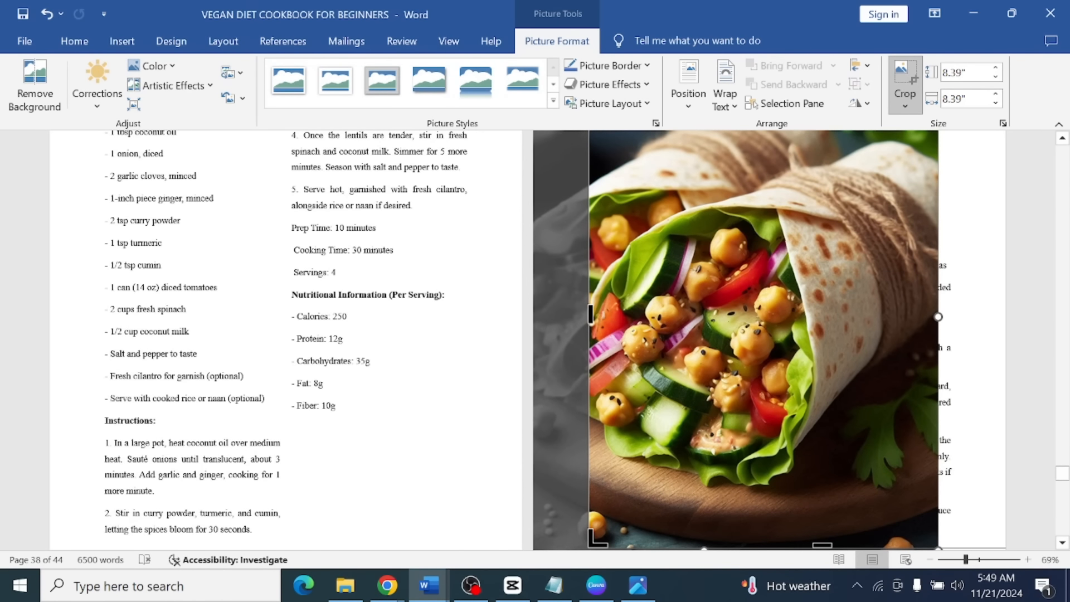
click(974, 325)
scroll(974, 324, up, 3)
scroll(974, 324, down, 1)
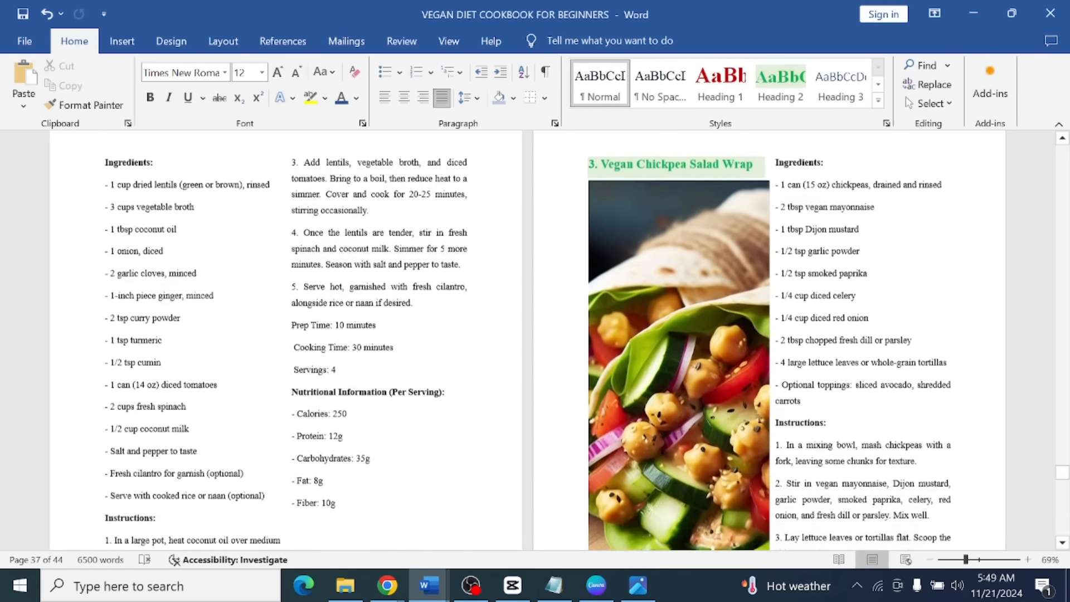
scroll(975, 324, down, 3)
scroll(535, 323, down, 1)
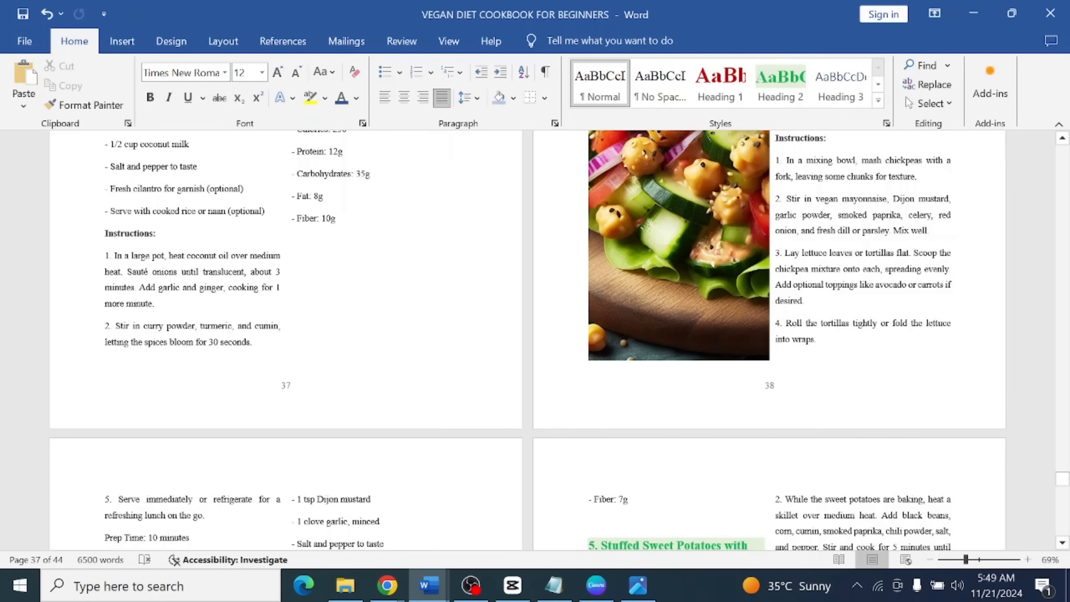
scroll(535, 340, up, 3)
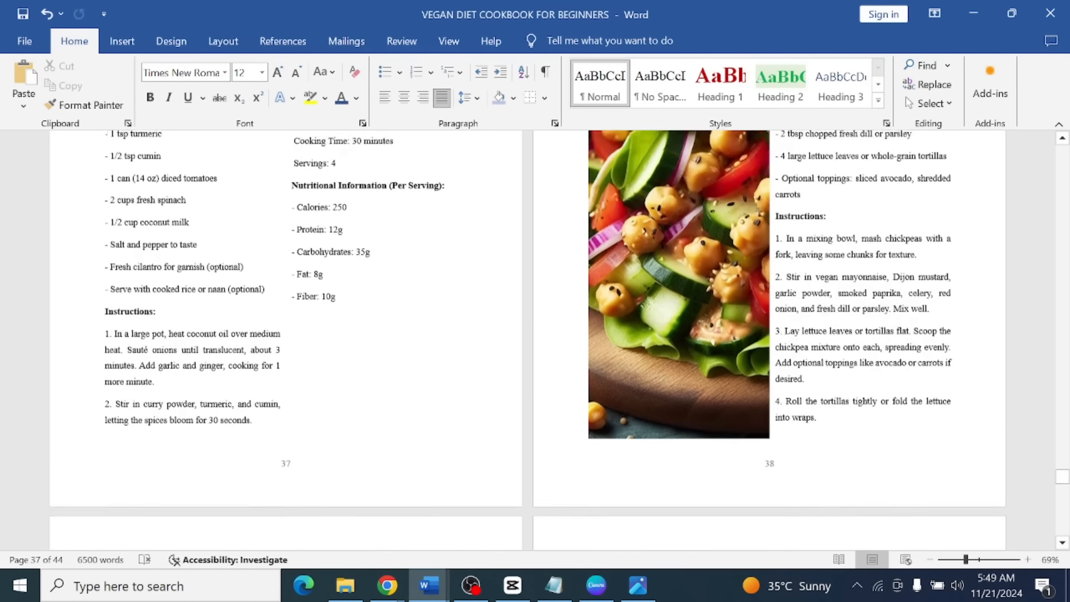
scroll(535, 340, down, 3)
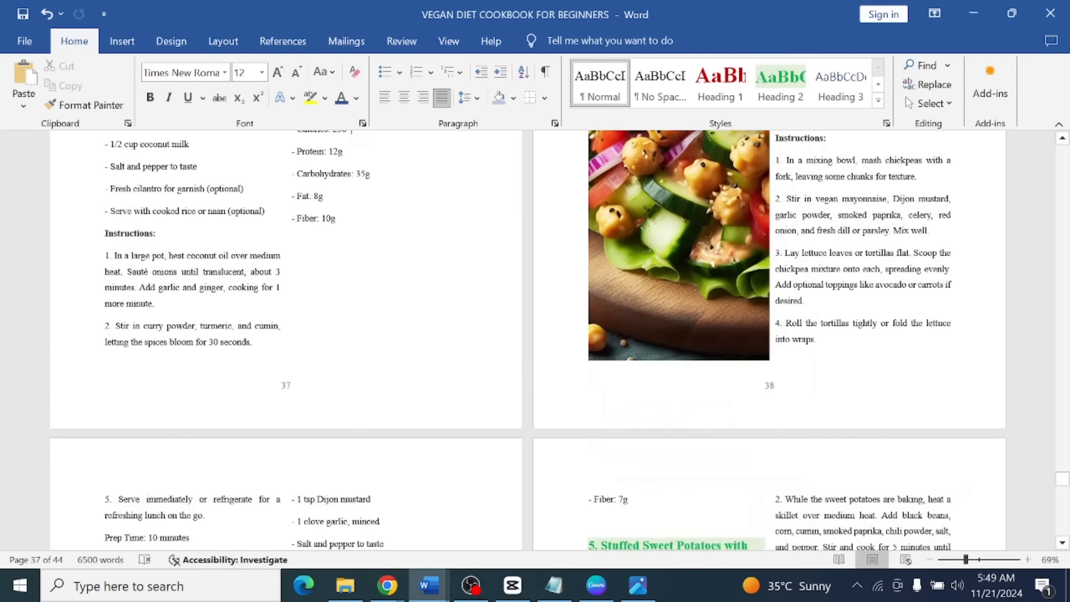
scroll(815, 337, down, 1)
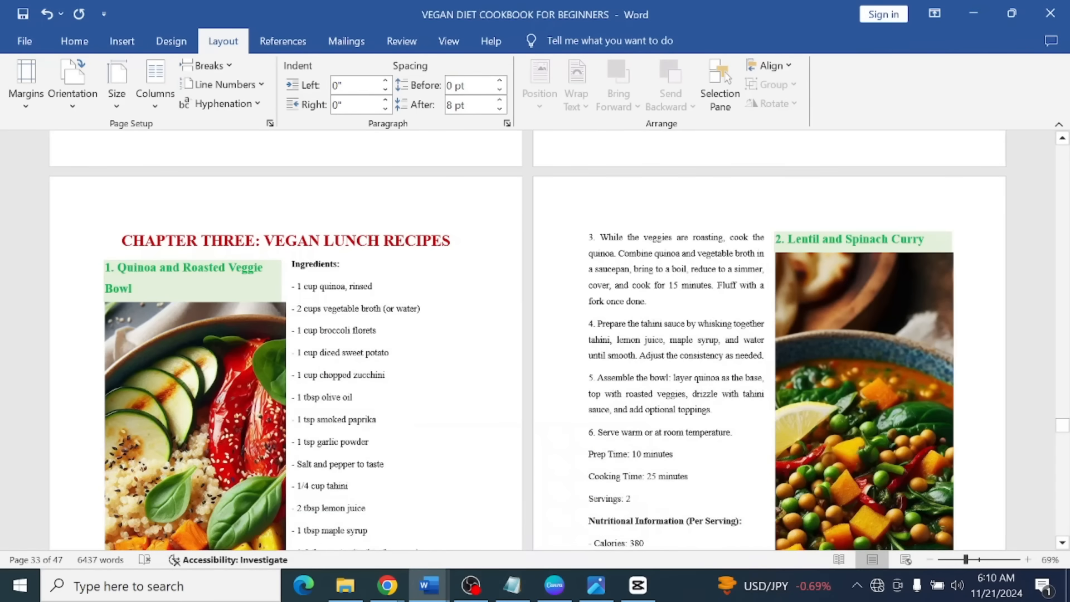
Review the illustrated lunch recipe pages from Quinoa and Roasted Veggie Bowl through Mediterranean Vegan Pasta Salad, including the extra pictures below the nutrition information.
scroll(528, 340, down, 10)
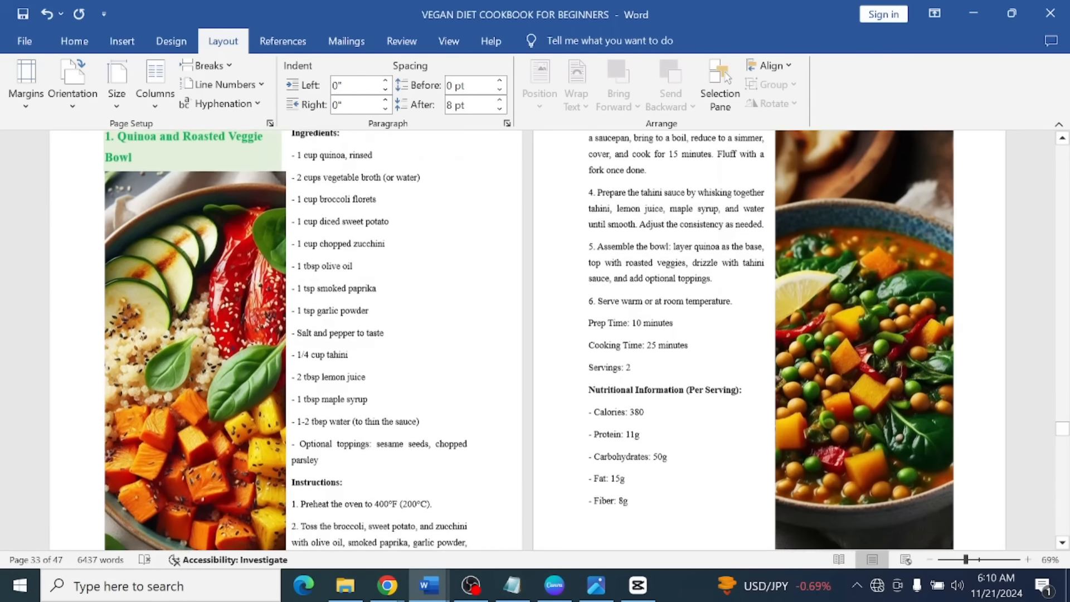
scroll(529, 340, down, 6)
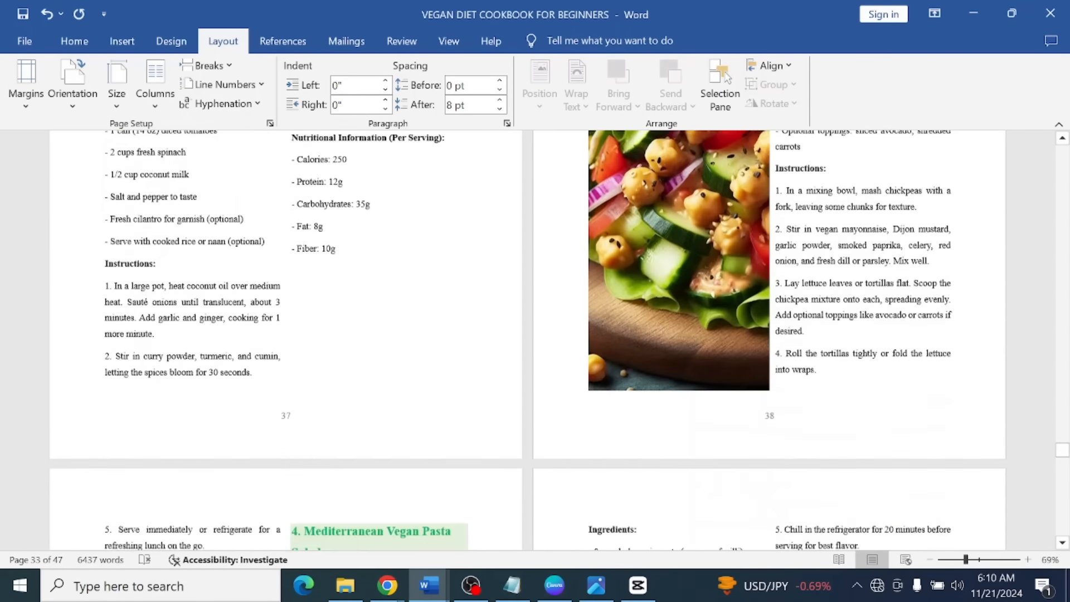
scroll(529, 340, up, 5)
scroll(426, 323, down, 8)
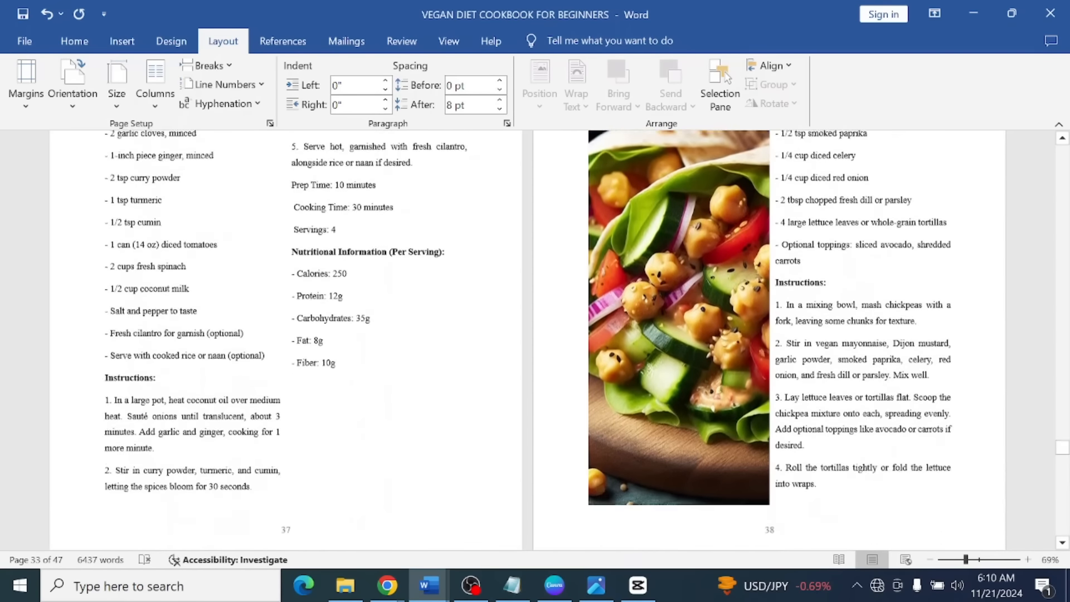
scroll(427, 322, down, 1)
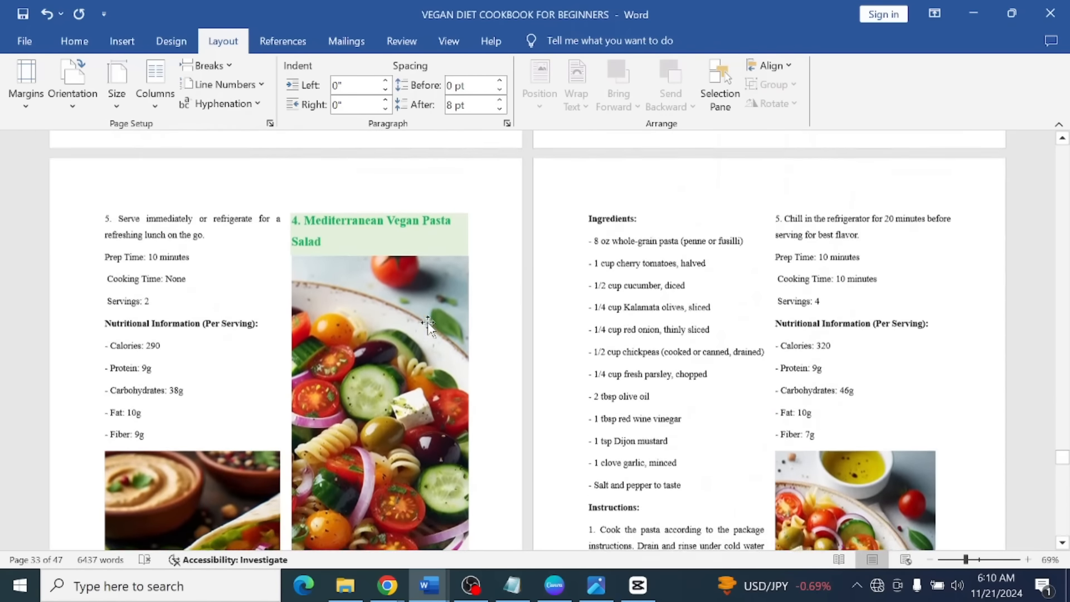
scroll(427, 322, up, 3)
scroll(427, 323, down, 6)
scroll(427, 322, down, 1)
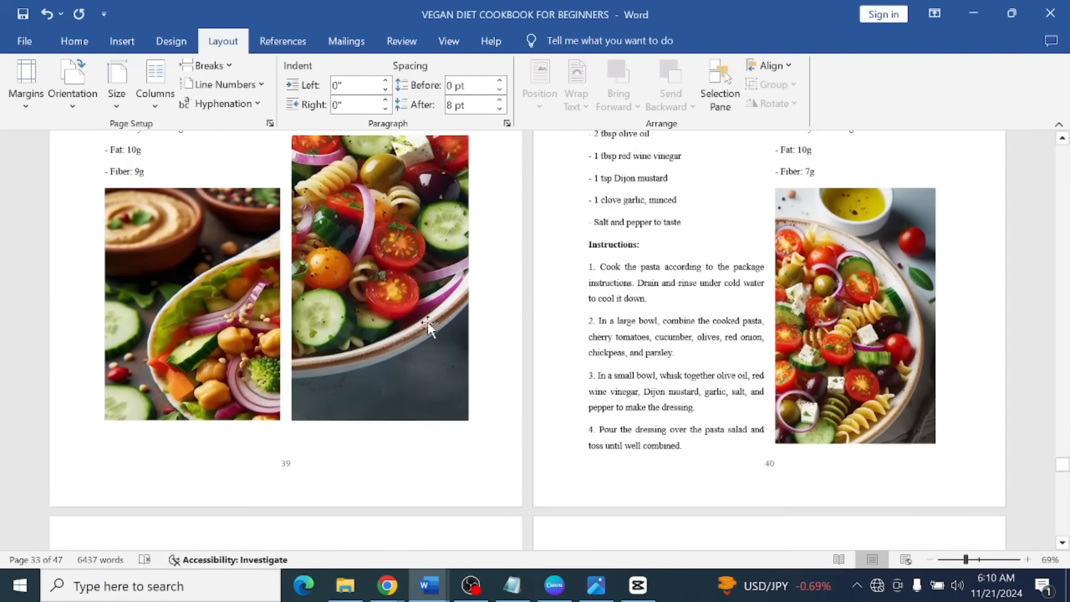
scroll(427, 322, up, 2)
scroll(219, 301, up, 3)
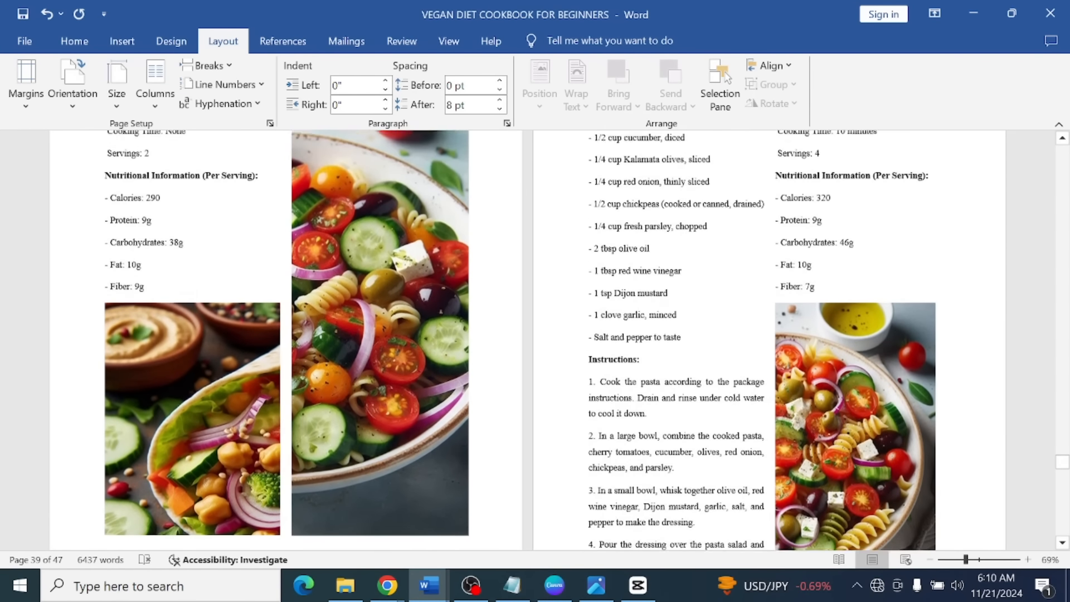
drag(149, 304, 105, 216)
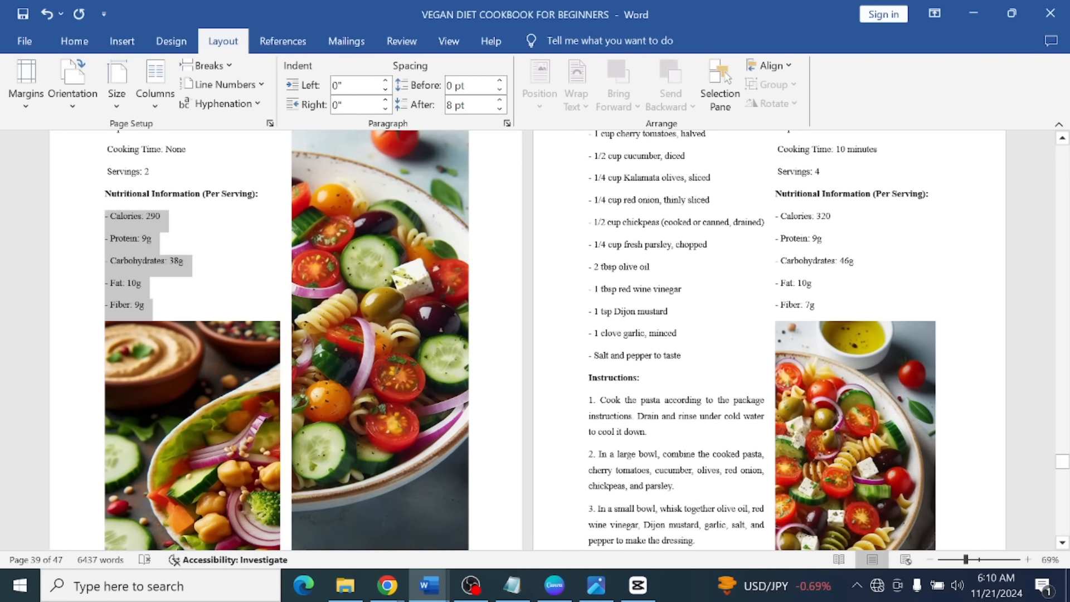
click(213, 288)
scroll(218, 332, down, 4)
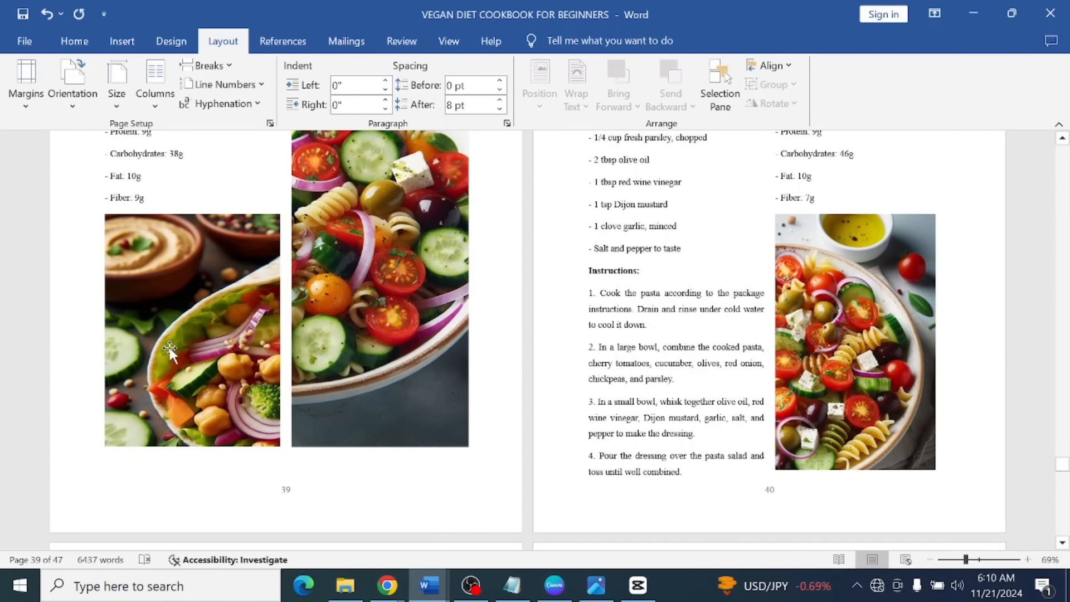
Shade the Quinoa and Roasted Veggie Bowl ingredients and first two instructions on page 35 with the lightest theme green.
scroll(207, 350, up, 1)
scroll(206, 350, up, 14)
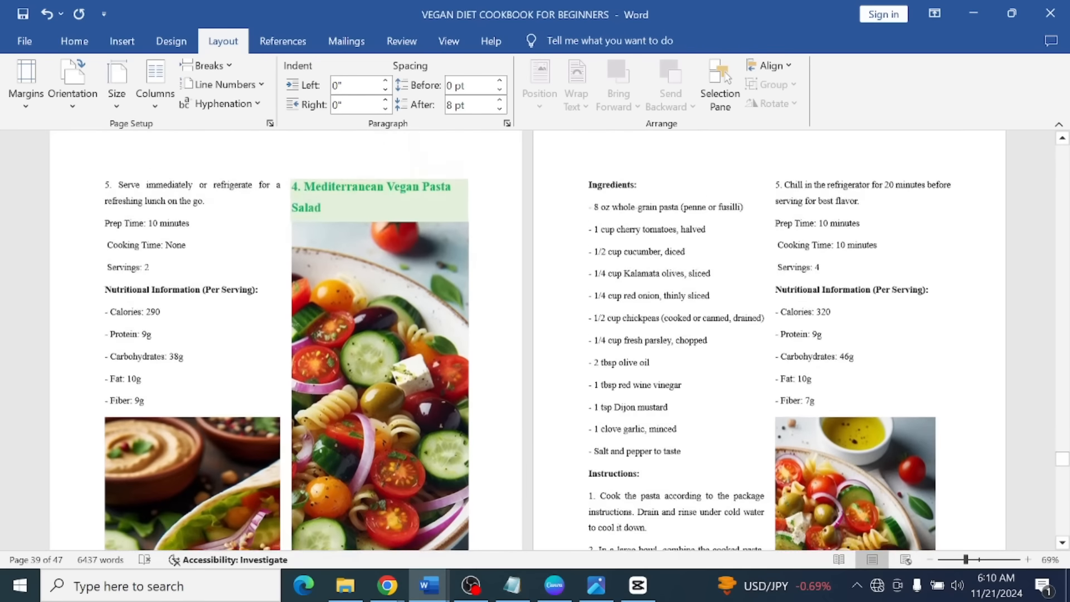
scroll(558, 340, up, 10)
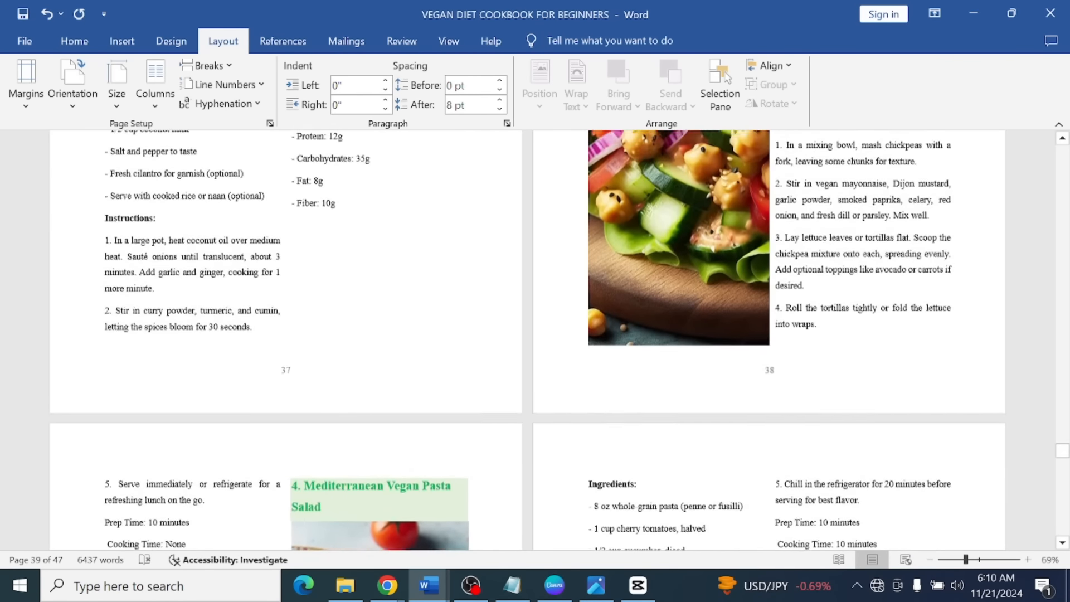
scroll(557, 340, up, 8)
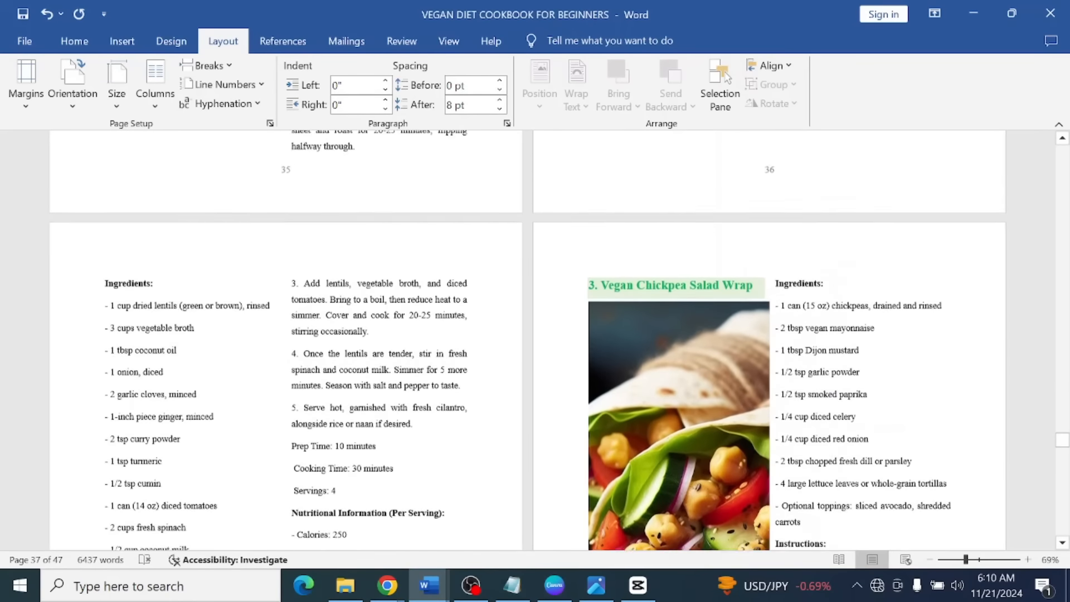
scroll(557, 340, up, 3)
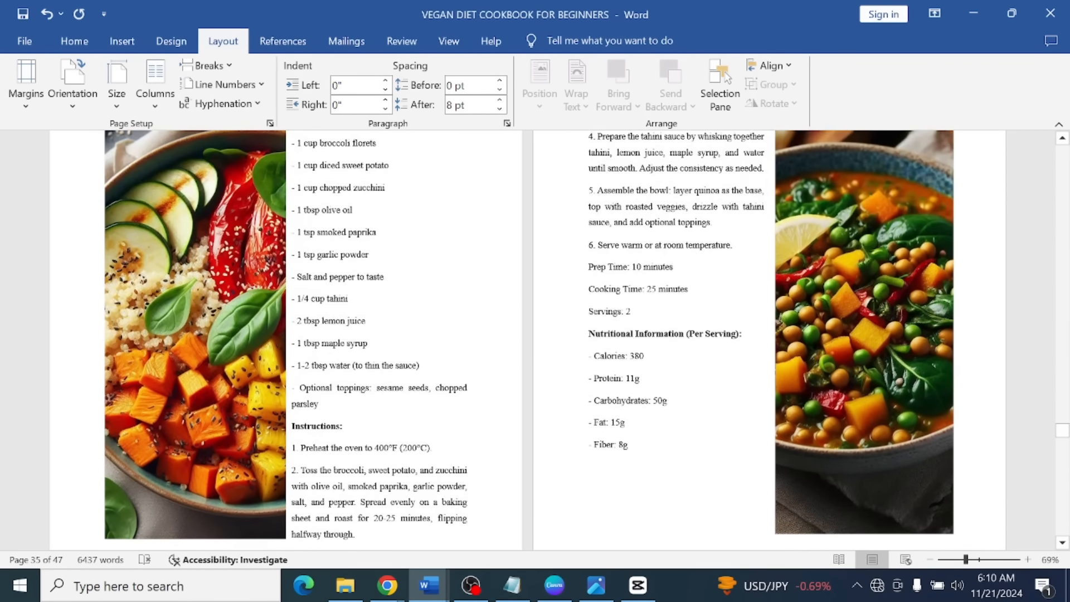
scroll(558, 340, up, 3)
scroll(558, 340, down, 6)
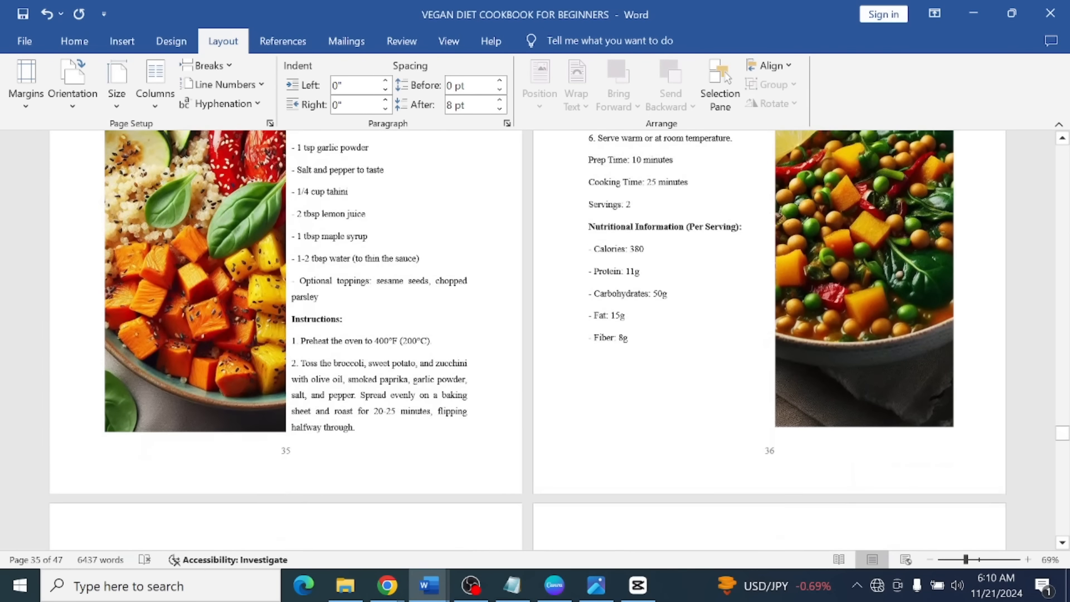
drag(357, 427, 424, 136)
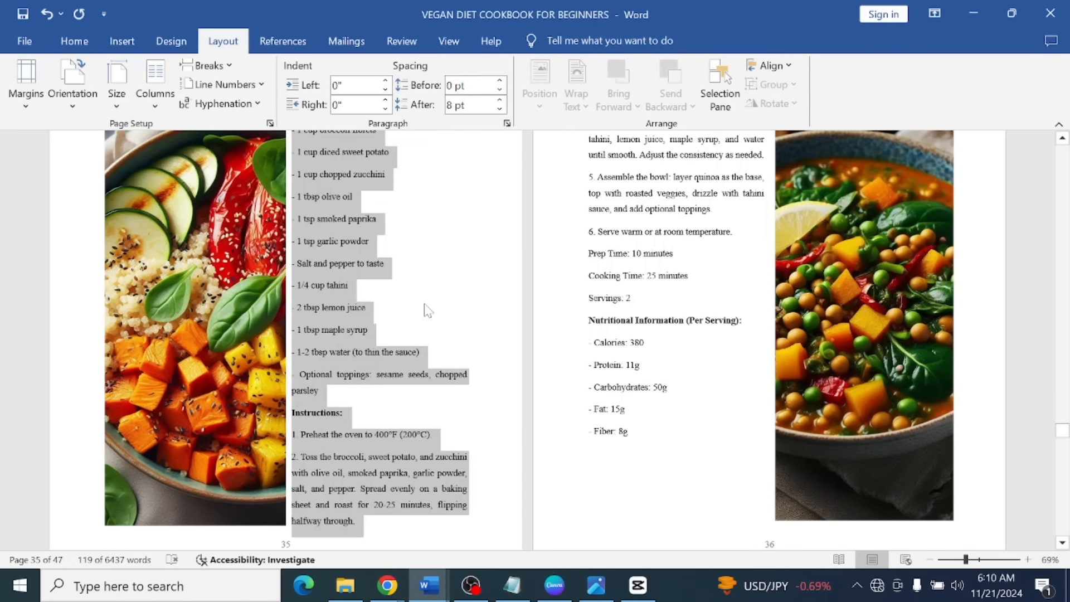
click(80, 43)
click(513, 99)
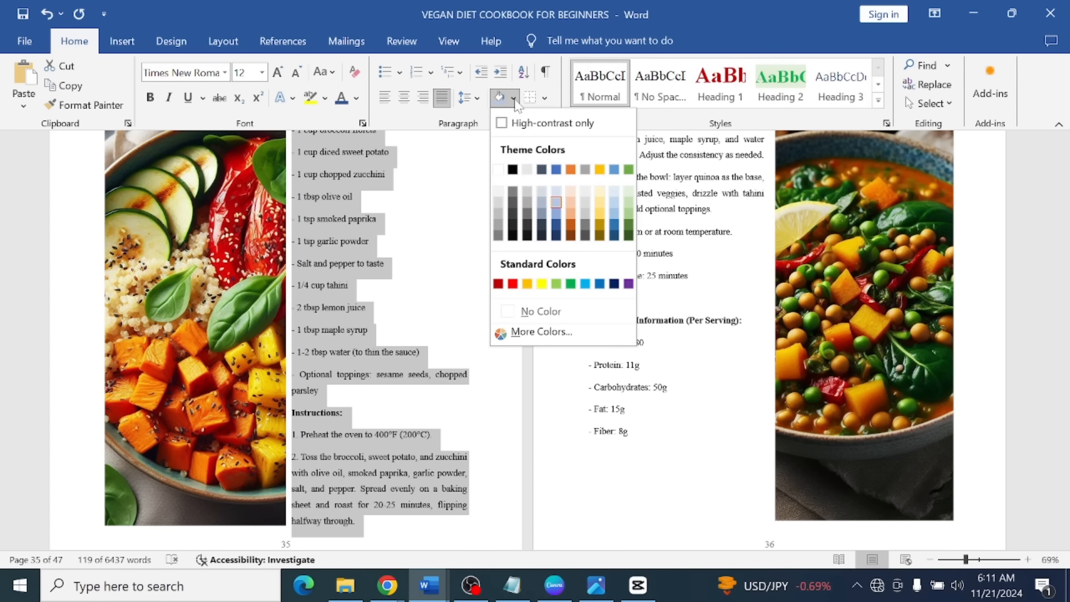
click(628, 191)
Check the shaded quinoa bowl column and select the remaining recipe text on page 36, starting at instruction 3.
scroll(535, 335, down, 2)
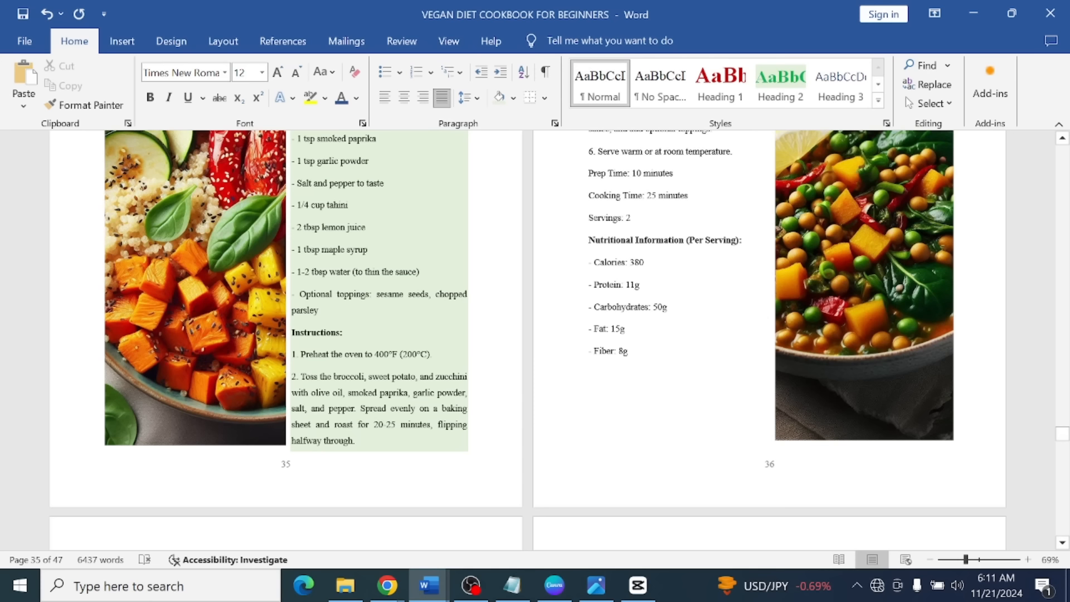
scroll(535, 340, down, 1)
scroll(535, 340, up, 6)
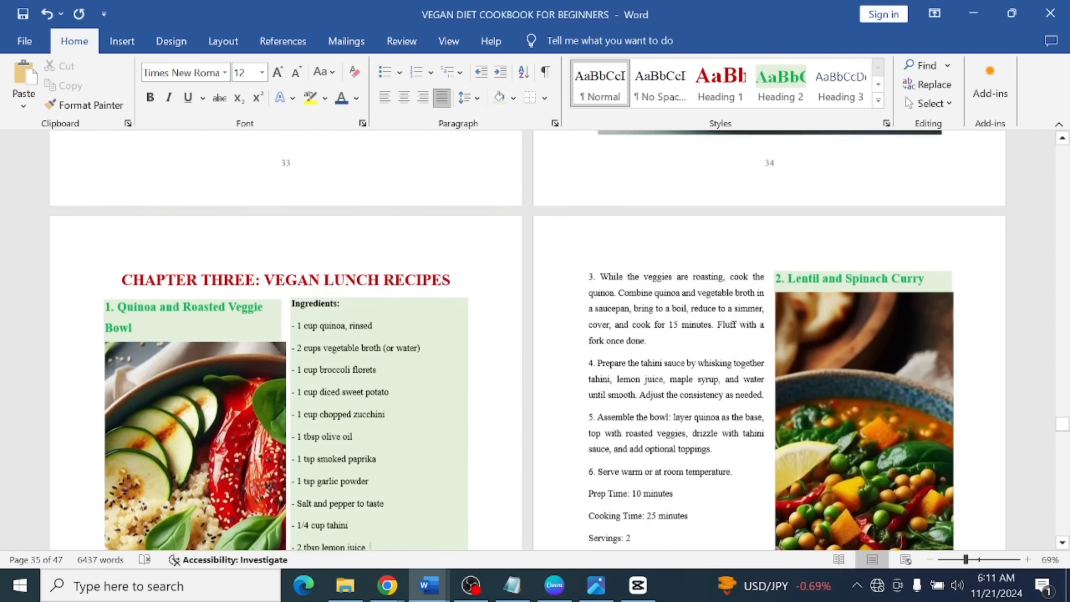
scroll(536, 340, down, 5)
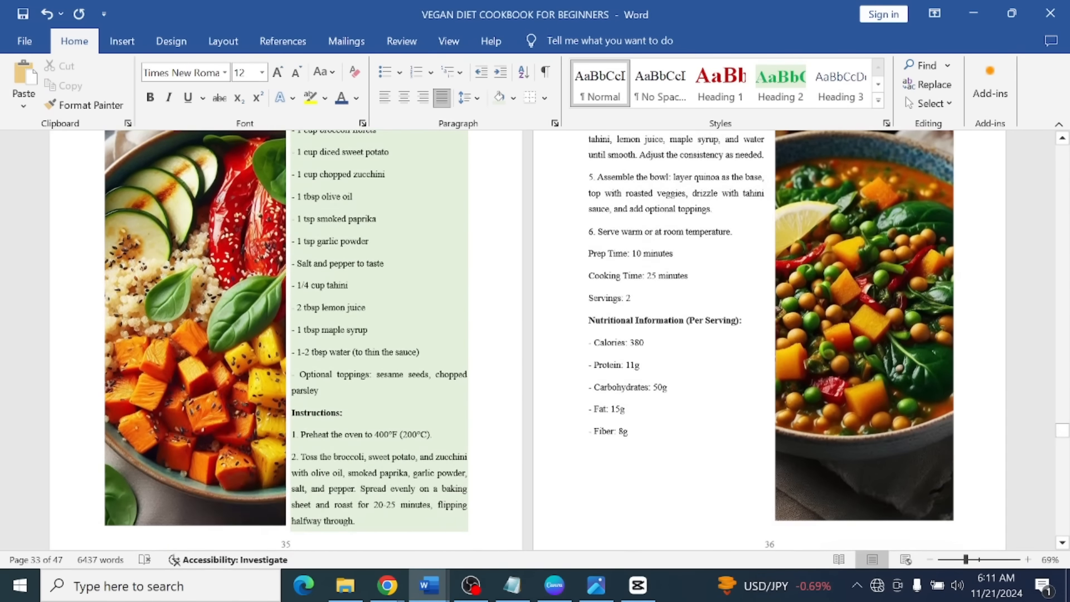
drag(589, 498, 583, 218)
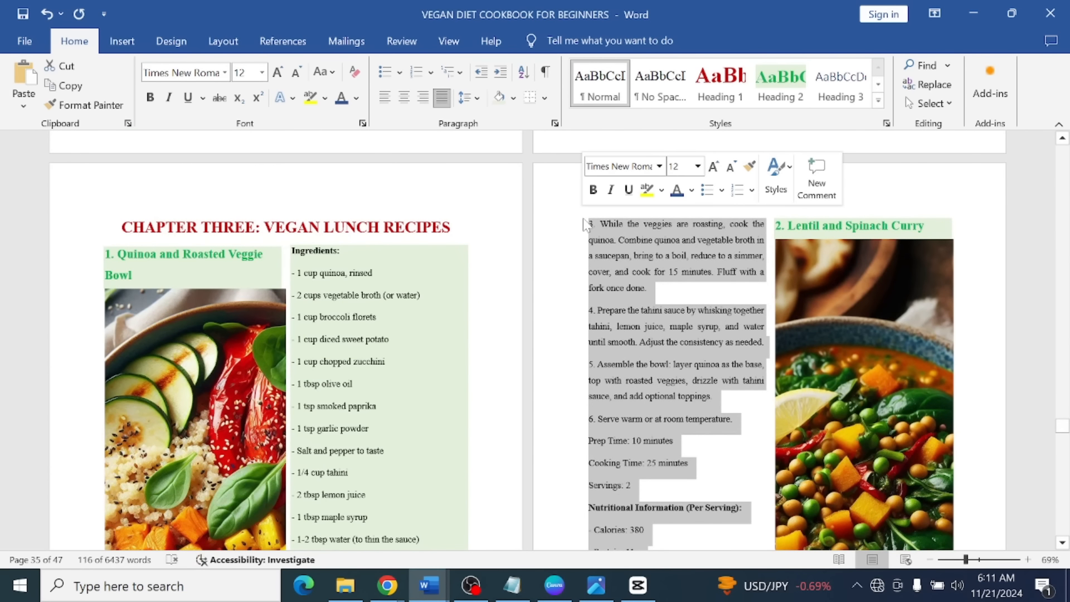
click(770, 351)
Apply the same light green shading to the lentil curry's ingredients and first two instructions on page 37.
scroll(770, 351, down, 19)
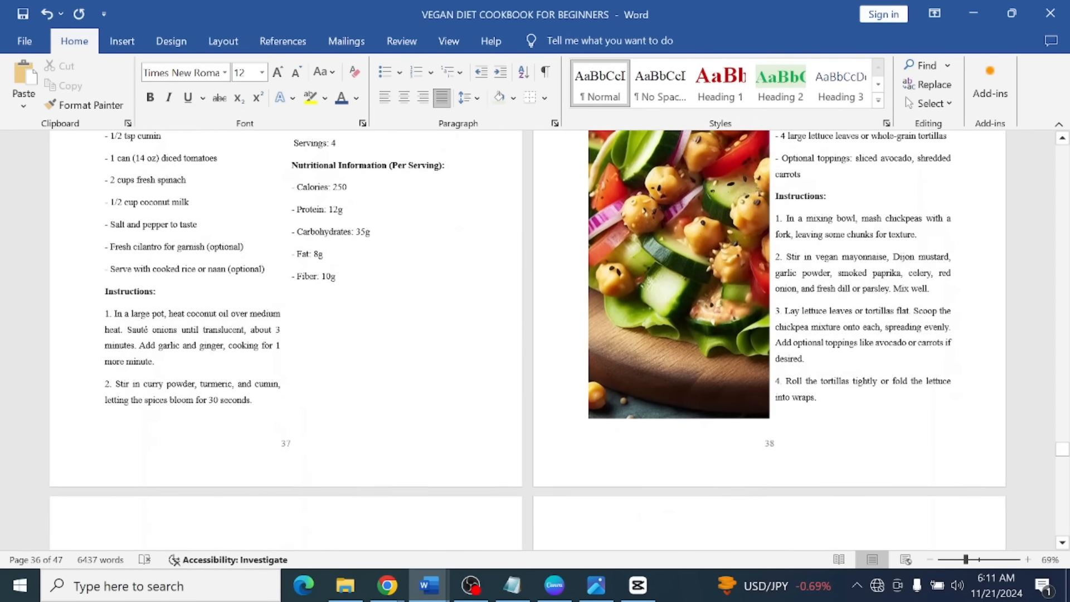
drag(254, 400, 489, 123)
click(499, 98)
scroll(535, 340, down, 5)
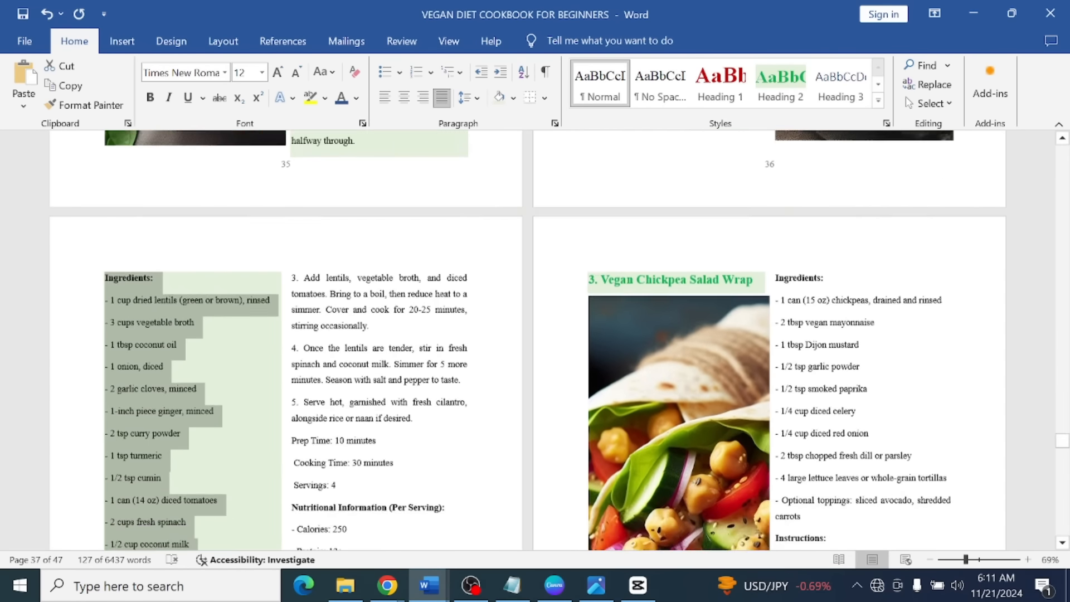
scroll(362, 371, down, 2)
click(362, 371)
scroll(362, 370, up, 1)
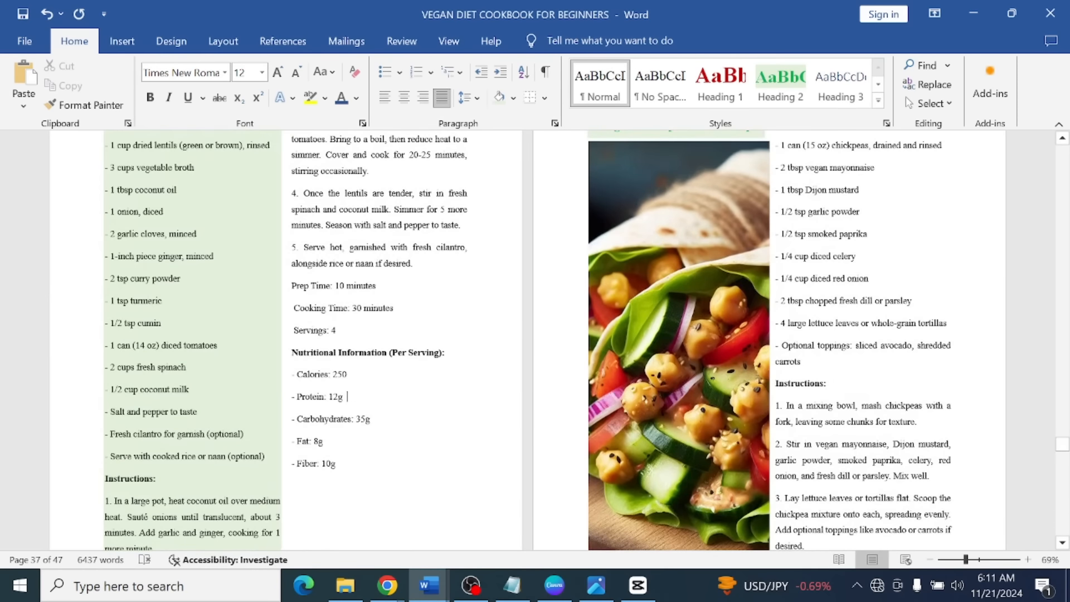
Shade the Vegan Chickpea Salad Wrap ingredients and instructions 1 to 4 on page 38 with the light green.
scroll(587, 341, down, 2)
scroll(586, 341, up, 6)
scroll(587, 341, down, 5)
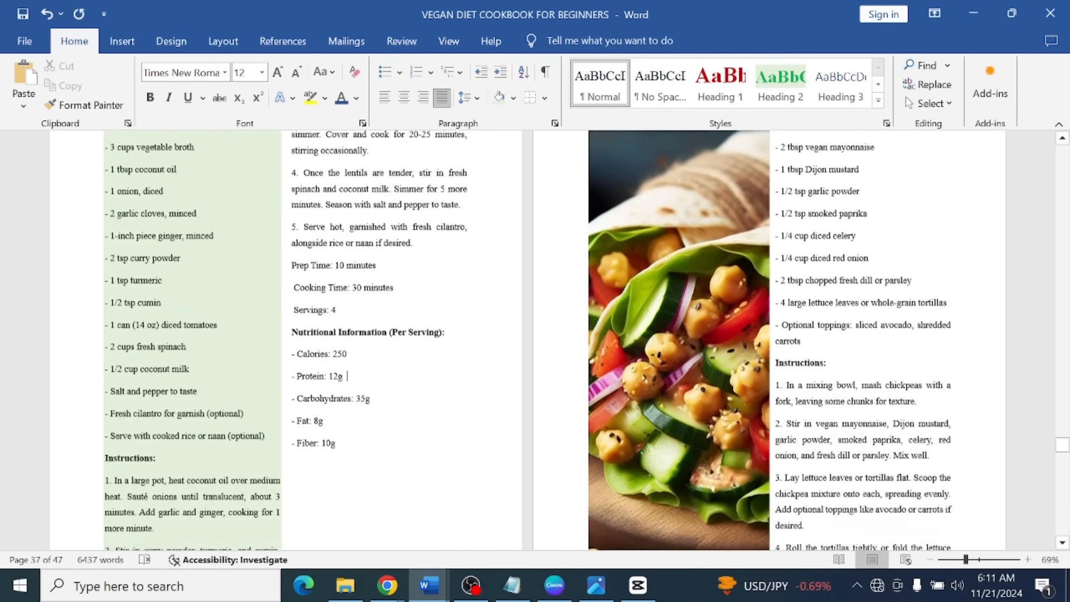
scroll(535, 340, down, 5)
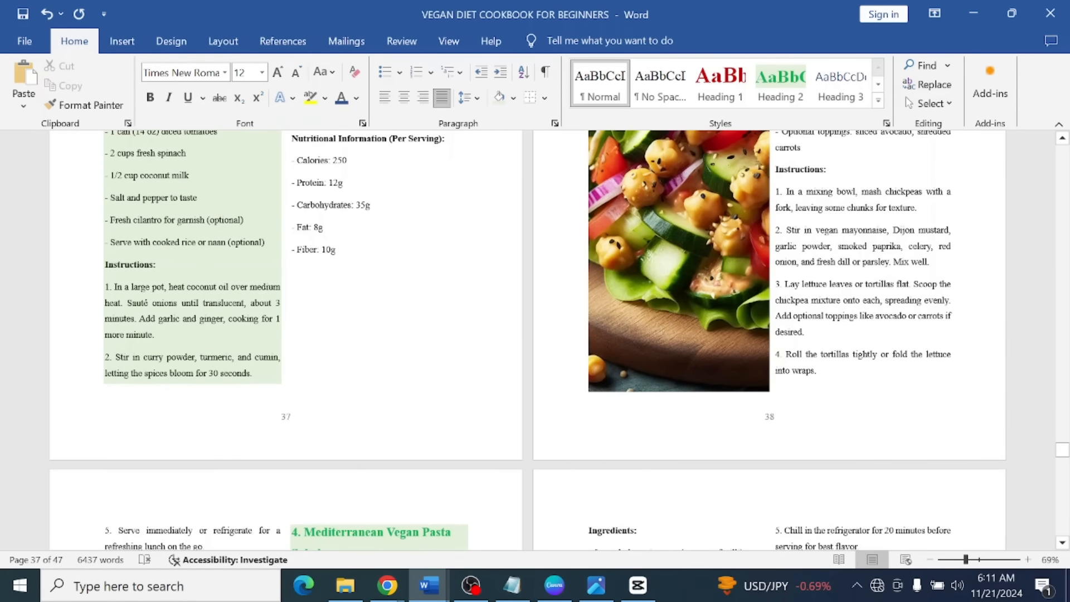
mouse_move(817, 370)
mouse_down()
mouse_move(776, 133)
mouse_move(527, 198)
mouse_move(775, 201)
mouse_up()
click(499, 99)
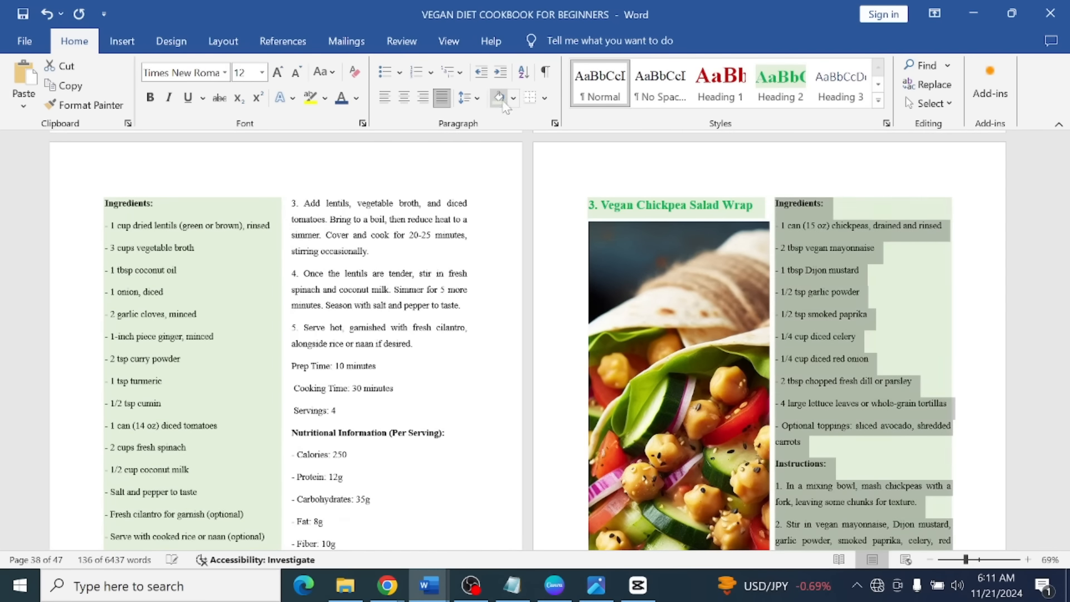
click(918, 320)
scroll(918, 320, down, 7)
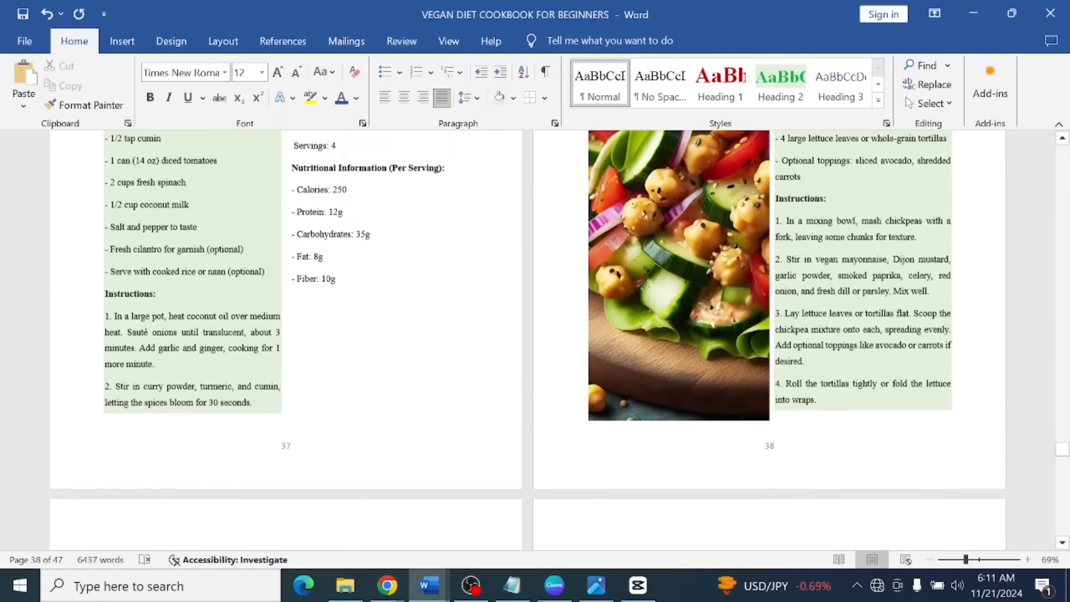
Apply the light green shading to the chickpea wrap's remaining text on page 39, from instruction 5 through the nutritional information.
scroll(918, 320, down, 10)
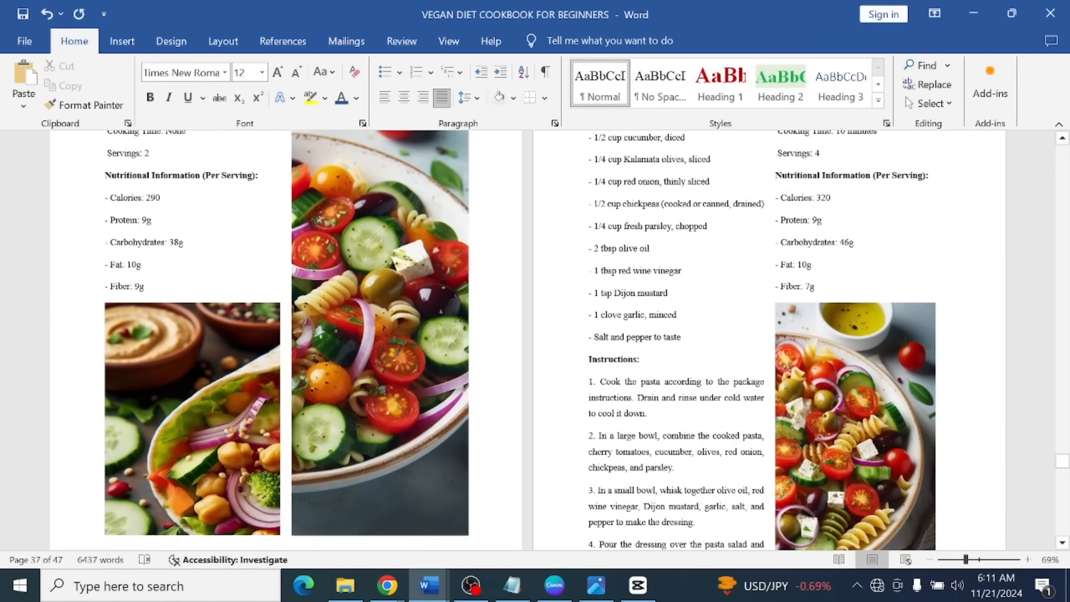
scroll(587, 340, up, 2)
mouse_move(147, 372)
mouse_down()
mouse_move(107, 283)
mouse_move(105, 157)
mouse_up()
key(F4)
click(660, 289)
scroll(660, 289, down, 3)
scroll(660, 289, down, 2)
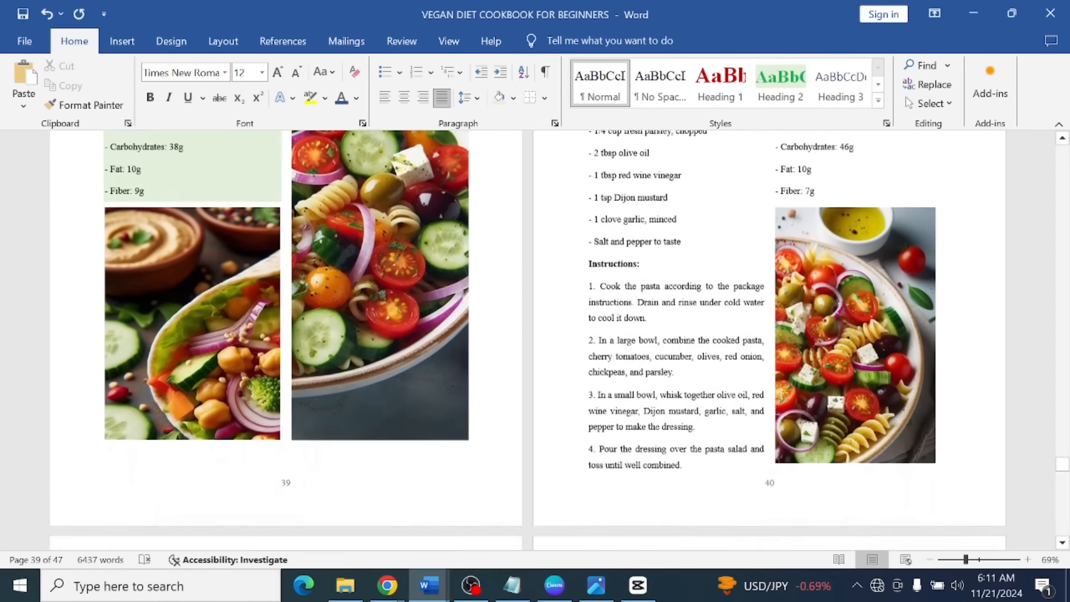
Shade the Mediterranean Vegan Pasta Salad ingredients and instructions 1 to 4 on page 40 with the lightest theme orange.
drag(690, 458, 590, 317)
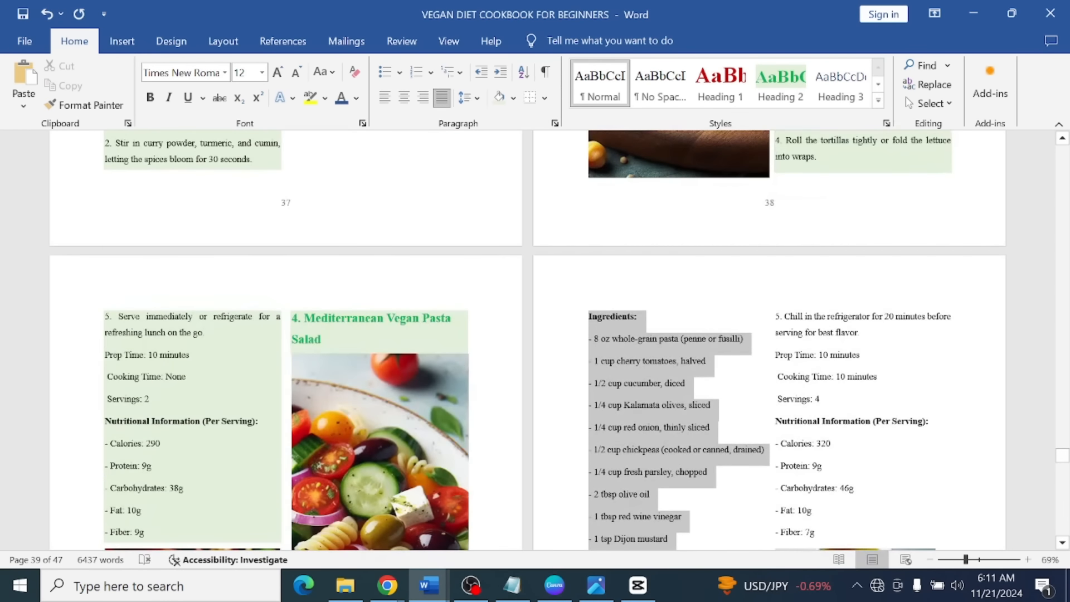
click(514, 99)
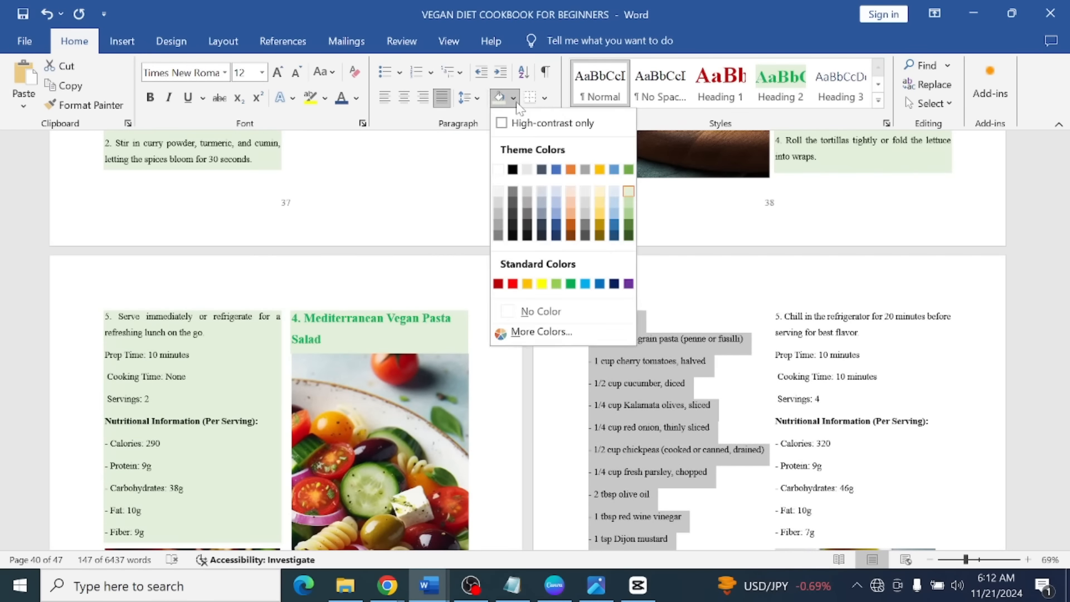
click(573, 195)
click(812, 333)
scroll(812, 333, down, 6)
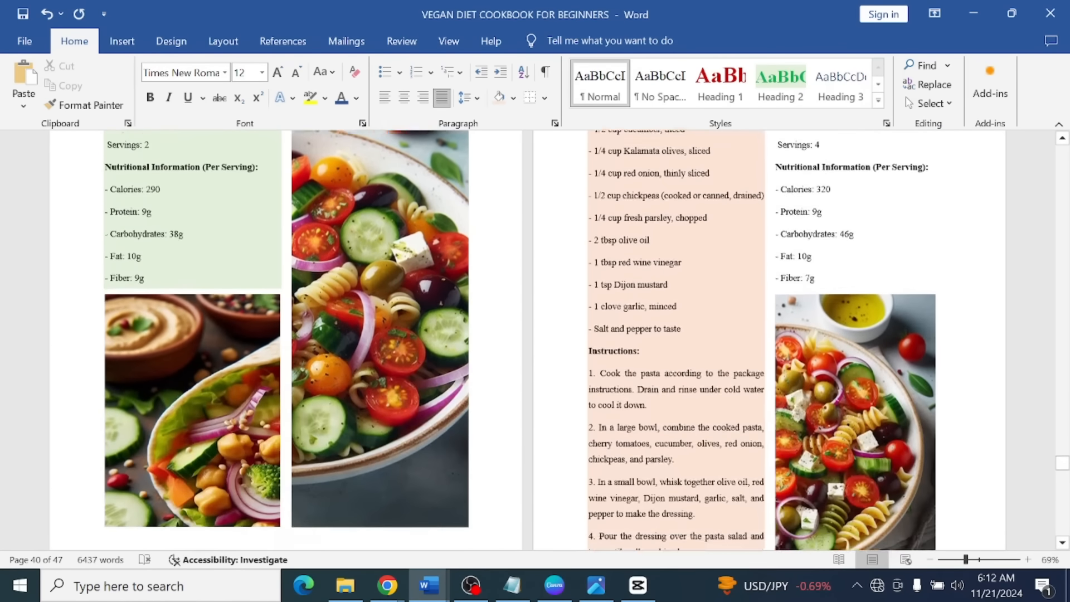
scroll(528, 340, down, 4)
scroll(529, 340, up, 8)
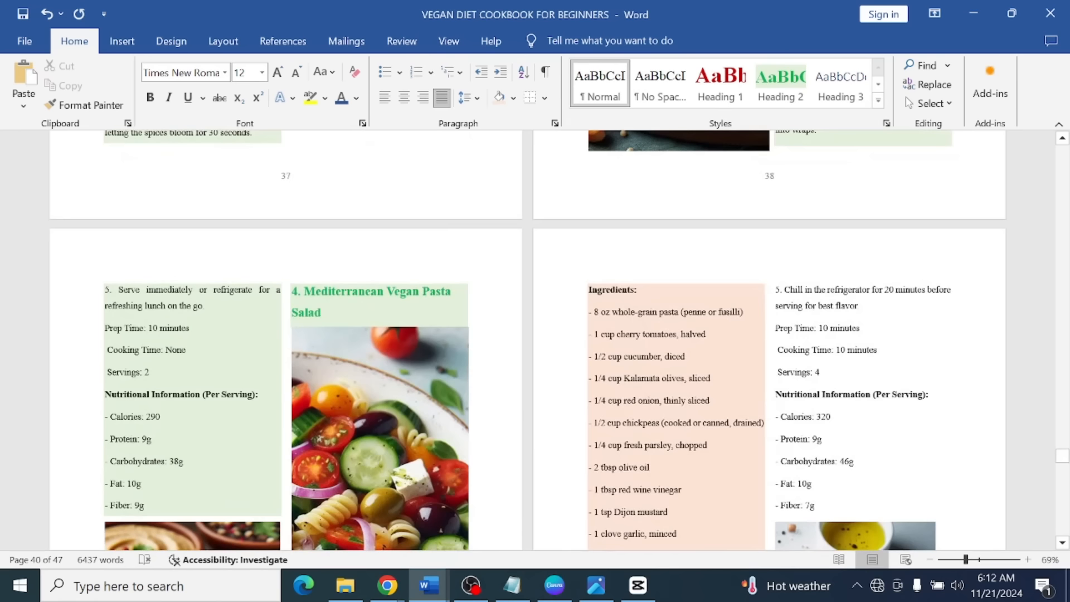
scroll(529, 340, down, 4)
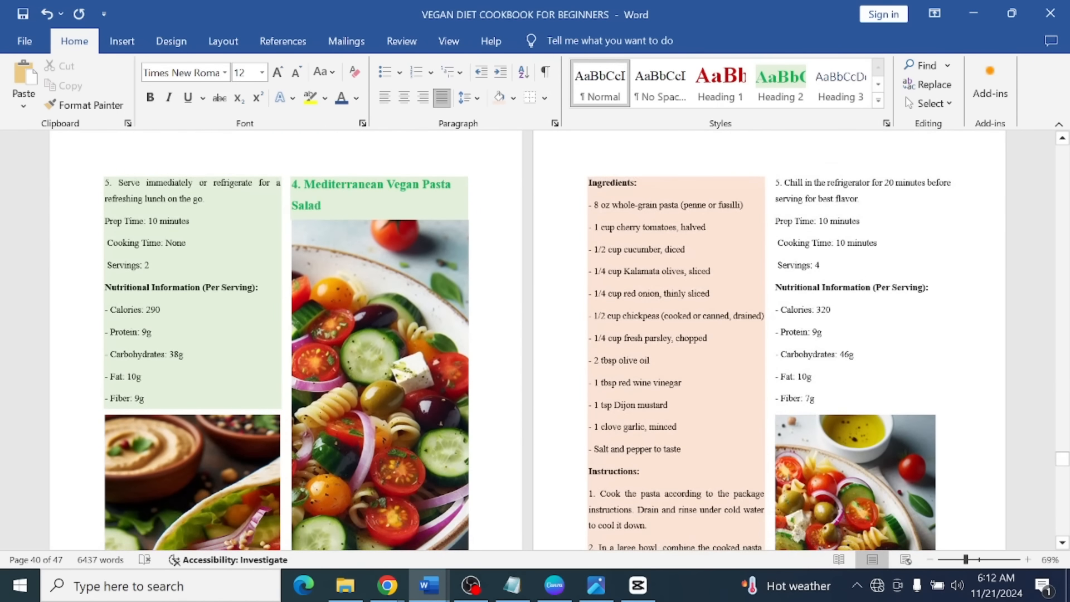
Shade the Stuffed Sweet Potatoes ingredients and instructions 1 to 3 on page 41 light blue, and check the shaded recipe pages.
scroll(528, 340, down, 10)
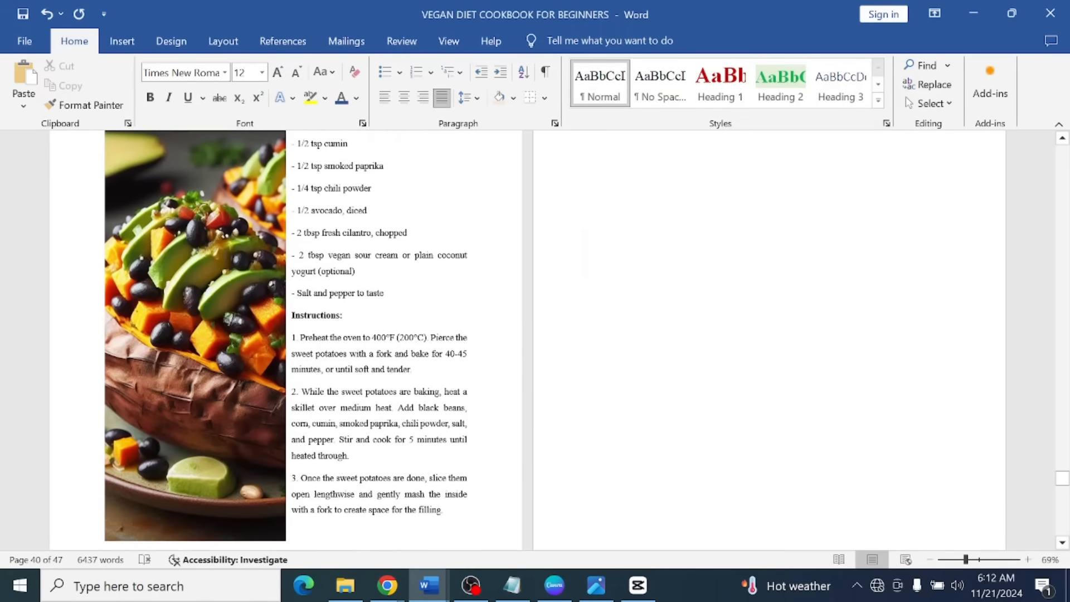
drag(446, 510, 438, 146)
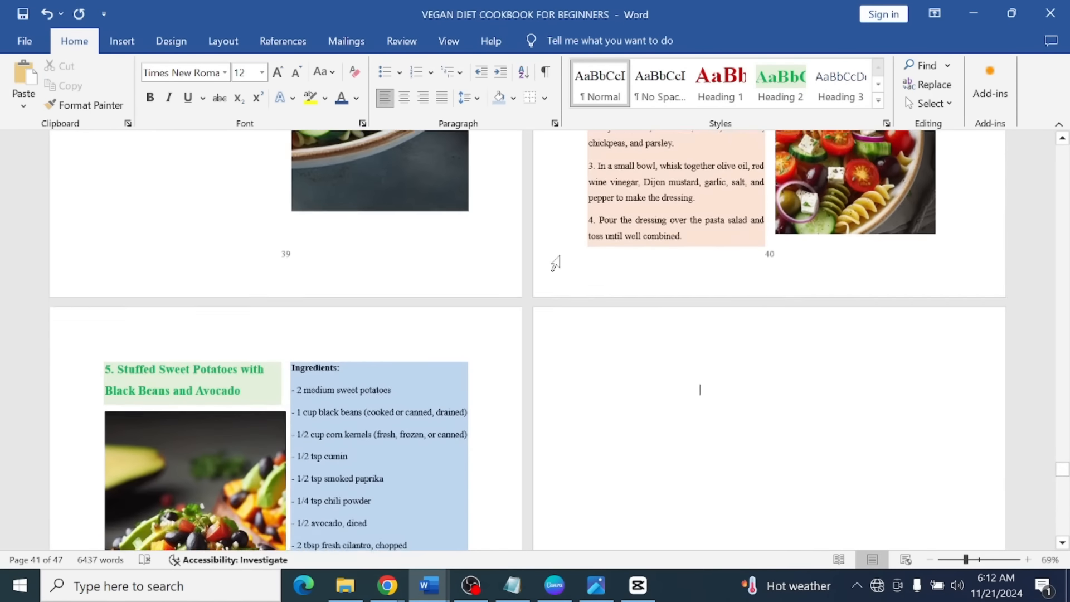
scroll(559, 258, up, 6)
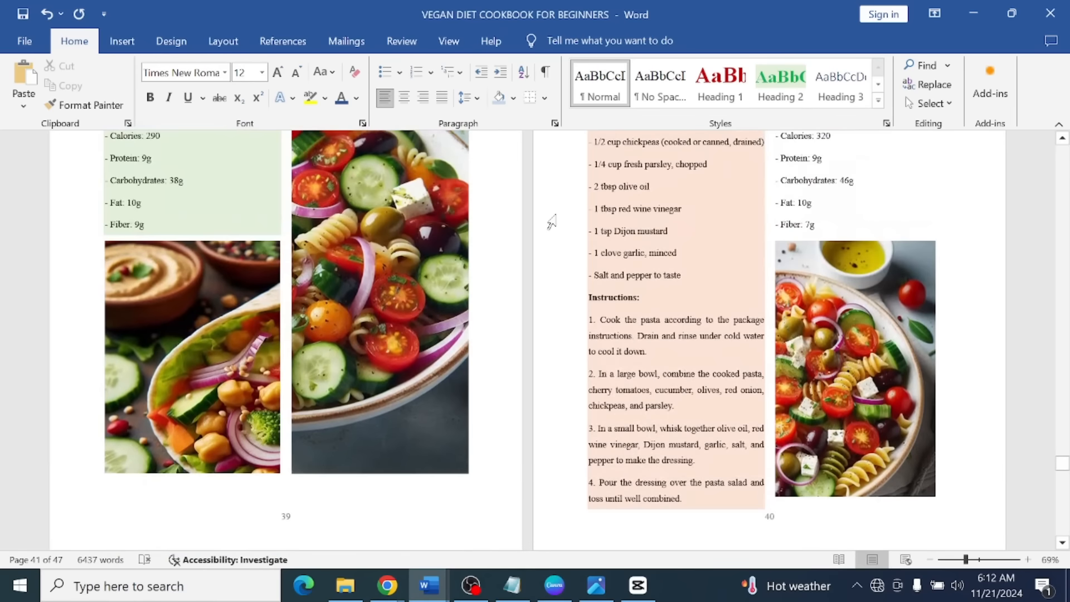
scroll(552, 221, up, 8)
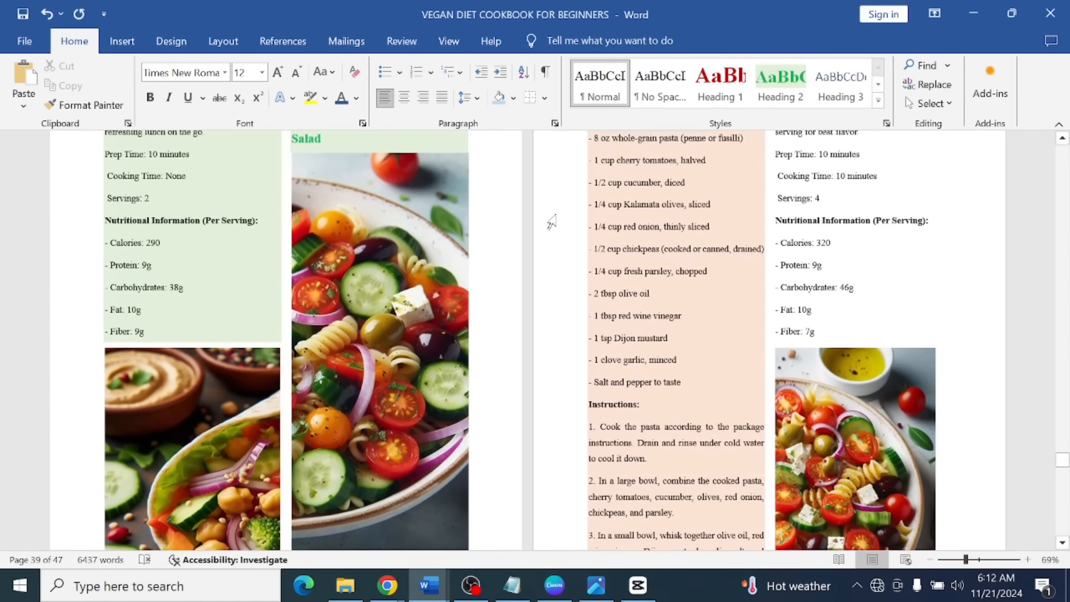
scroll(552, 222, up, 8)
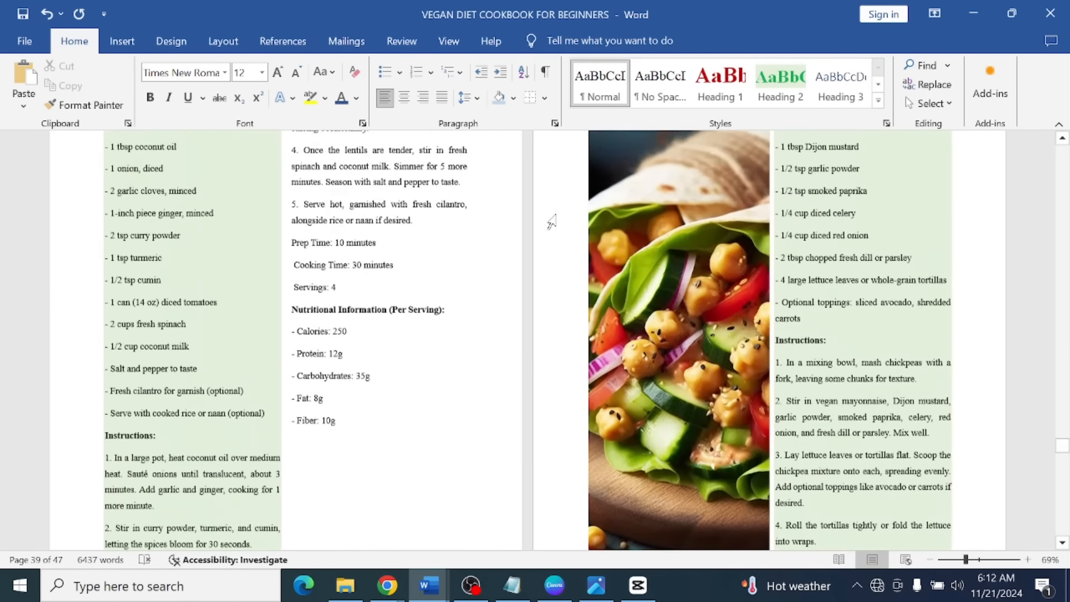
scroll(551, 222, down, 8)
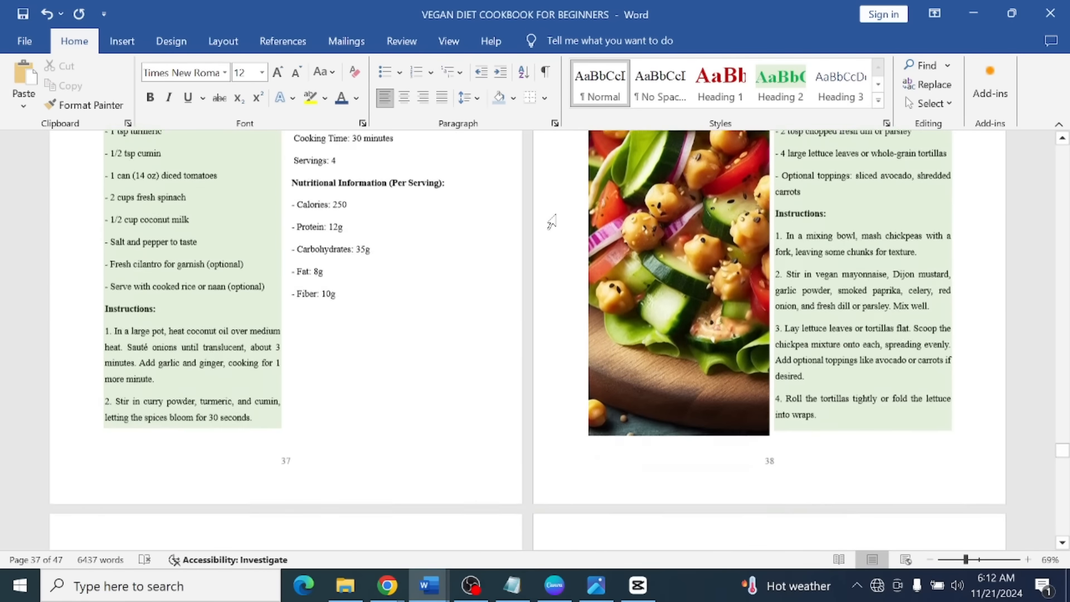
scroll(552, 221, down, 20)
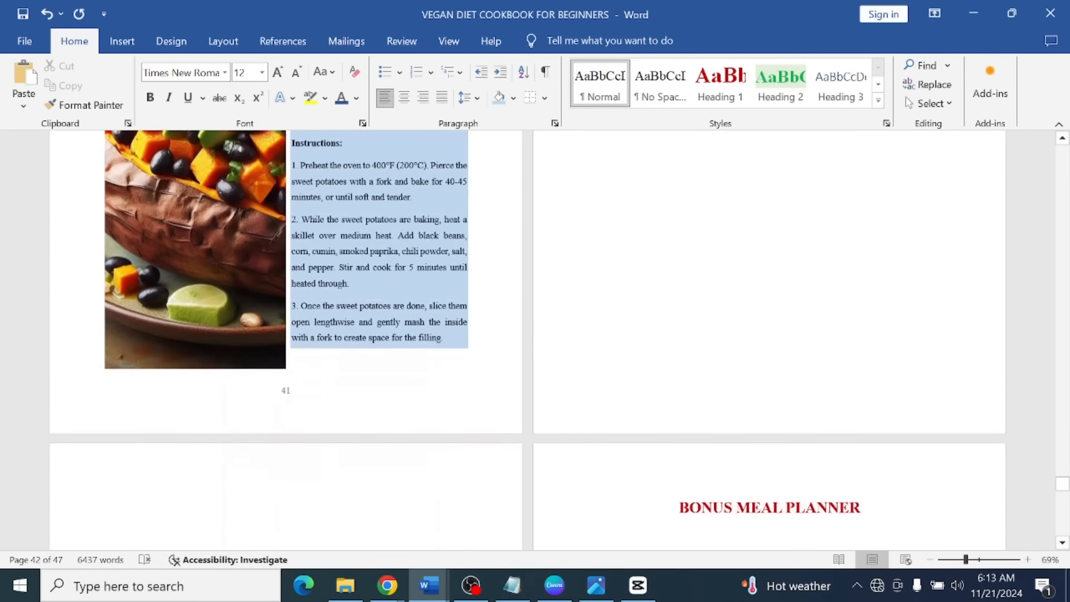
Delete the empty content ahead of the BONUS MEAL PLANNER heading so that it moves up onto page 43.
click(459, 398)
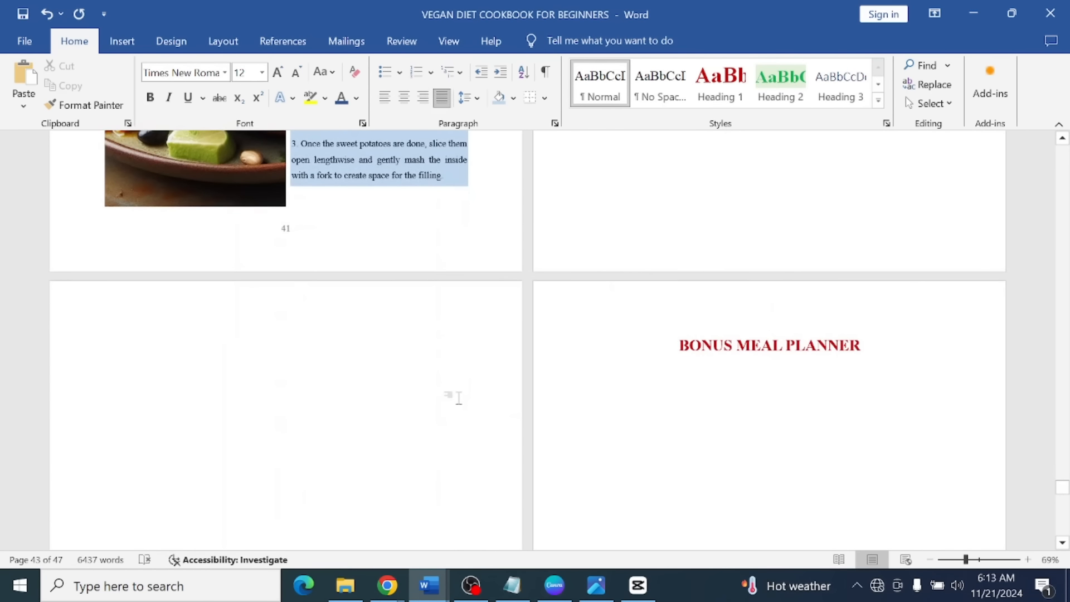
key(Delete)
key(Delete)
key(Delete)
key(Delete)
key(Delete)
key(Delete)
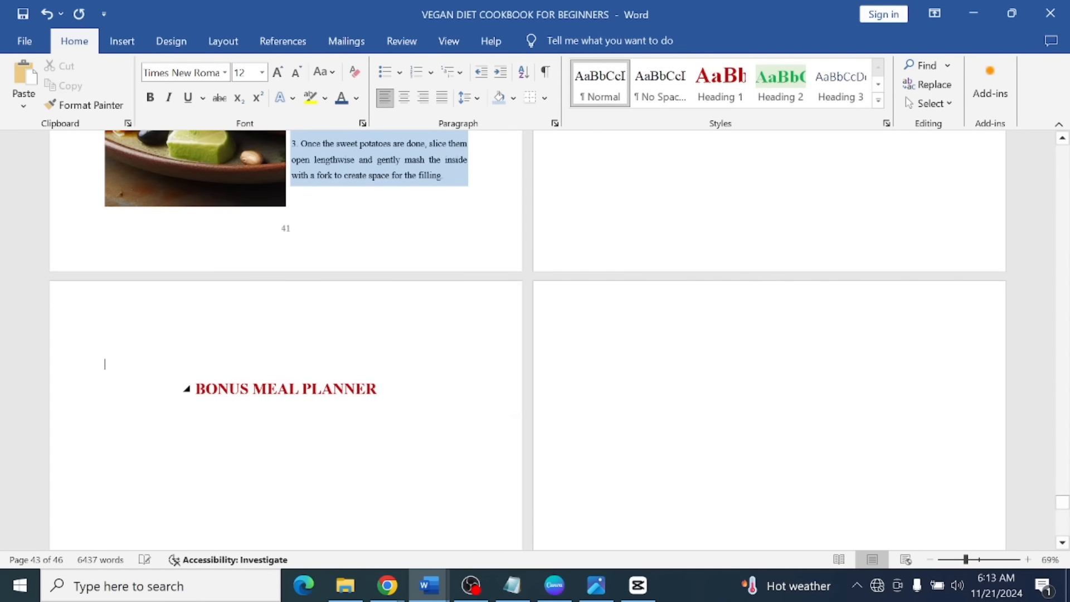
key(Delete)
triple_click(251, 390)
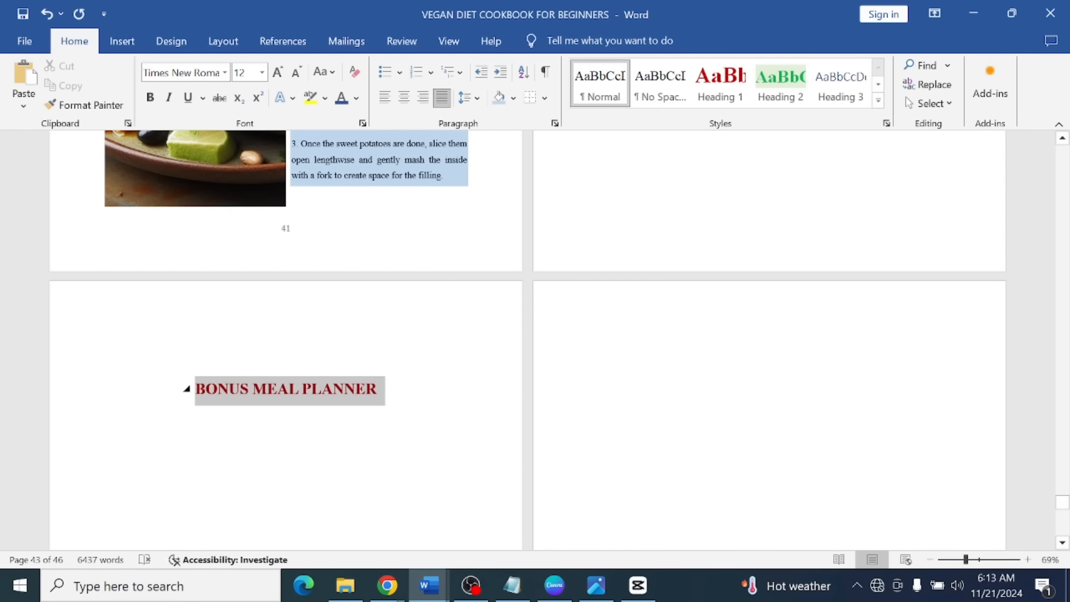
click(421, 406)
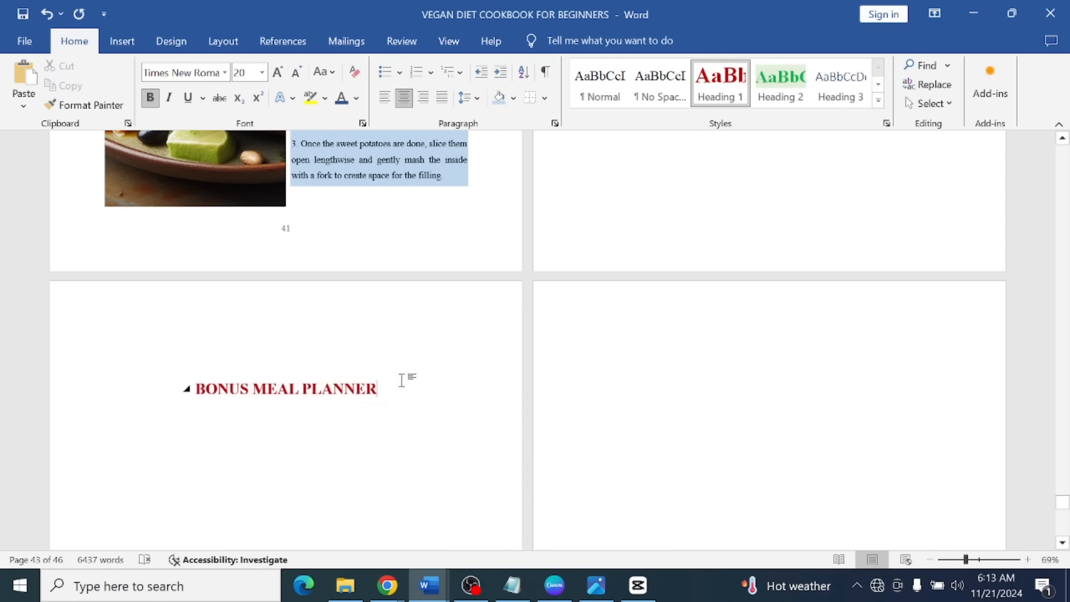
Place the insertion point on blank page 42, switch to Bing Image Creator and generate images with the prompt "MEAL PLANNER RECIPES".
scroll(407, 375, up, 5)
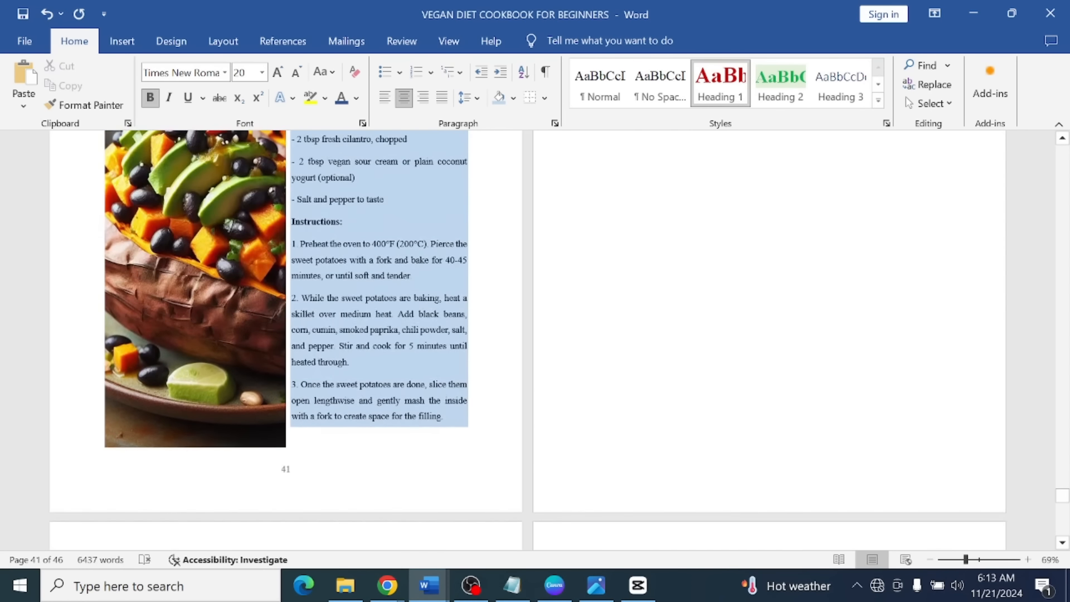
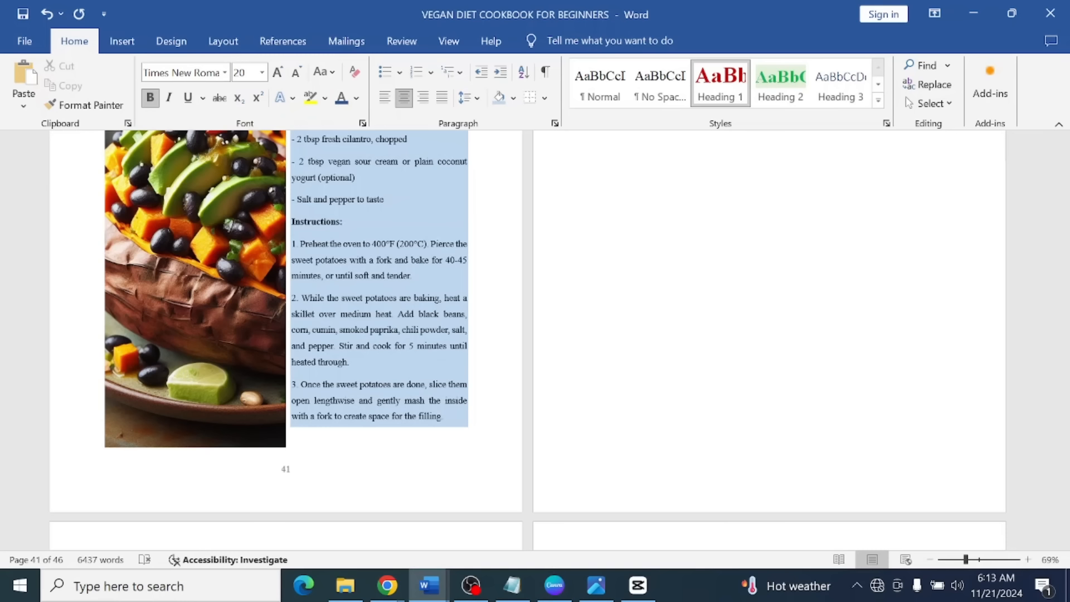
scroll(535, 340, up, 8)
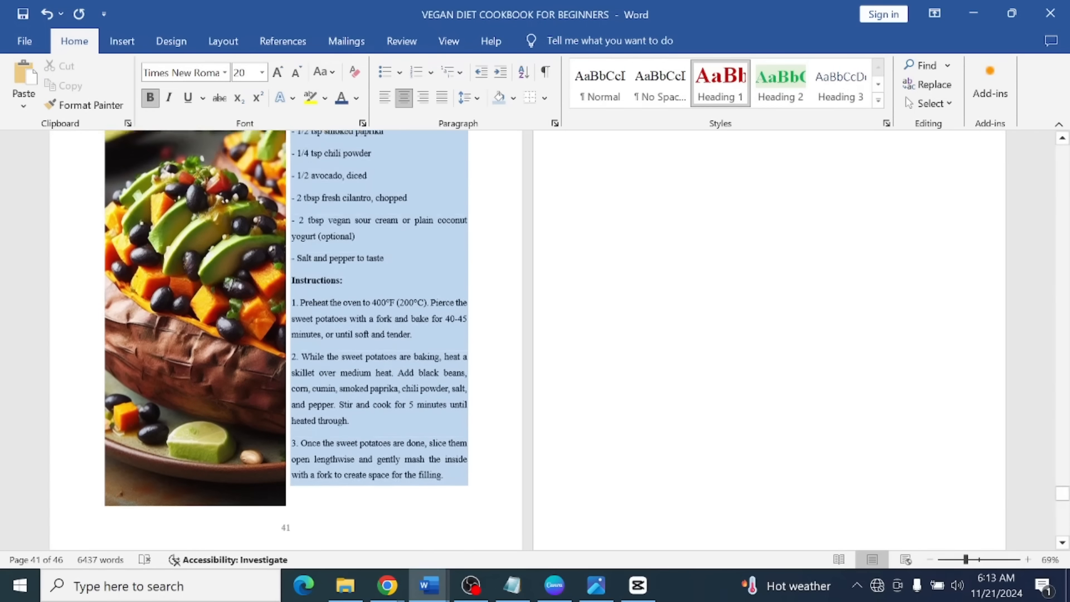
scroll(399, 378, up, 2)
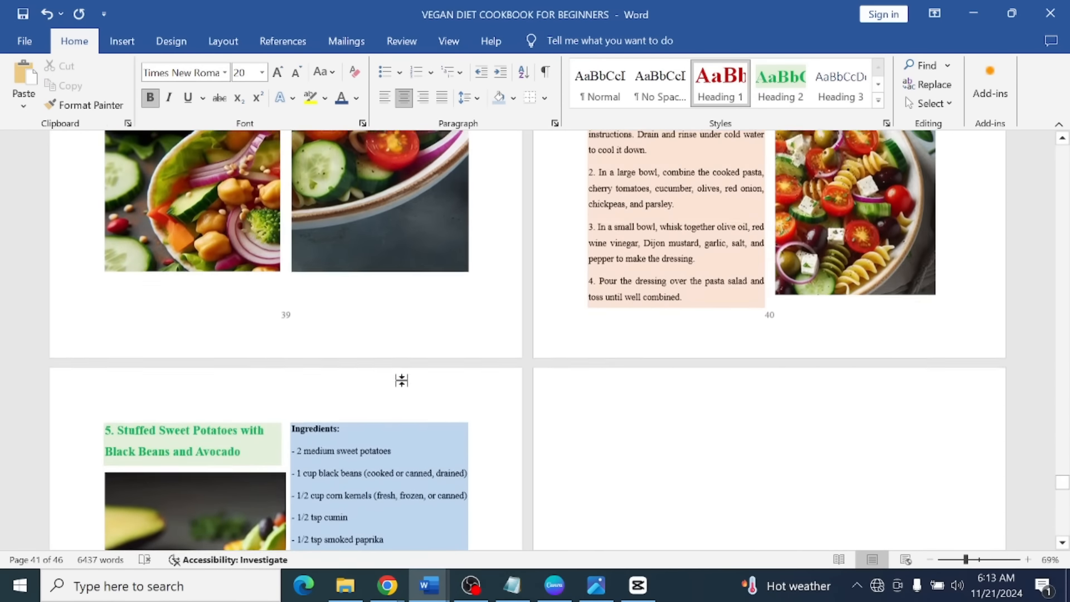
scroll(399, 377, down, 4)
click(593, 202)
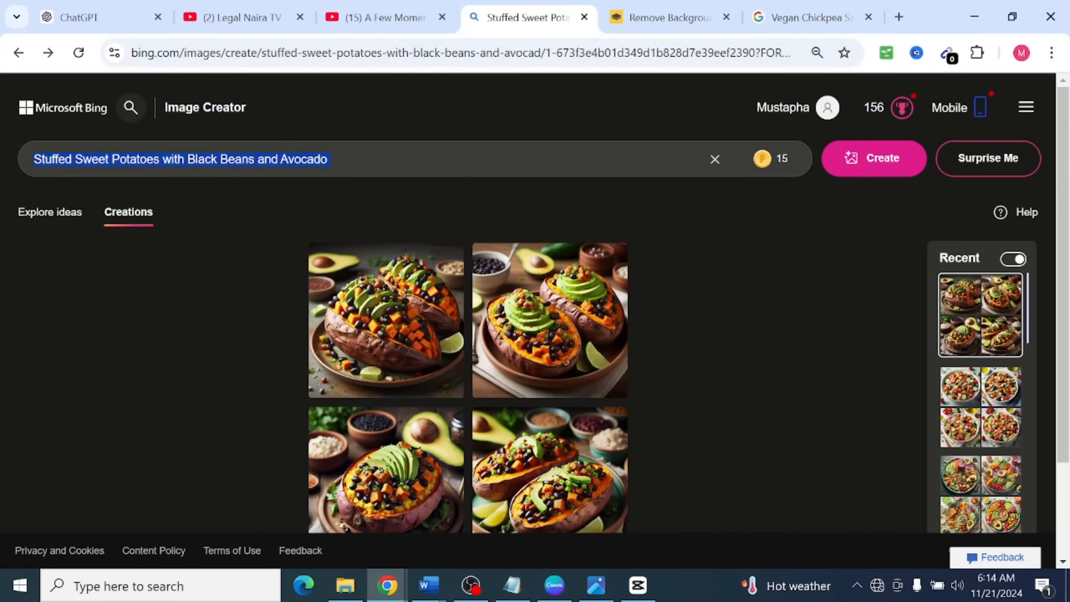
text(MEAL)
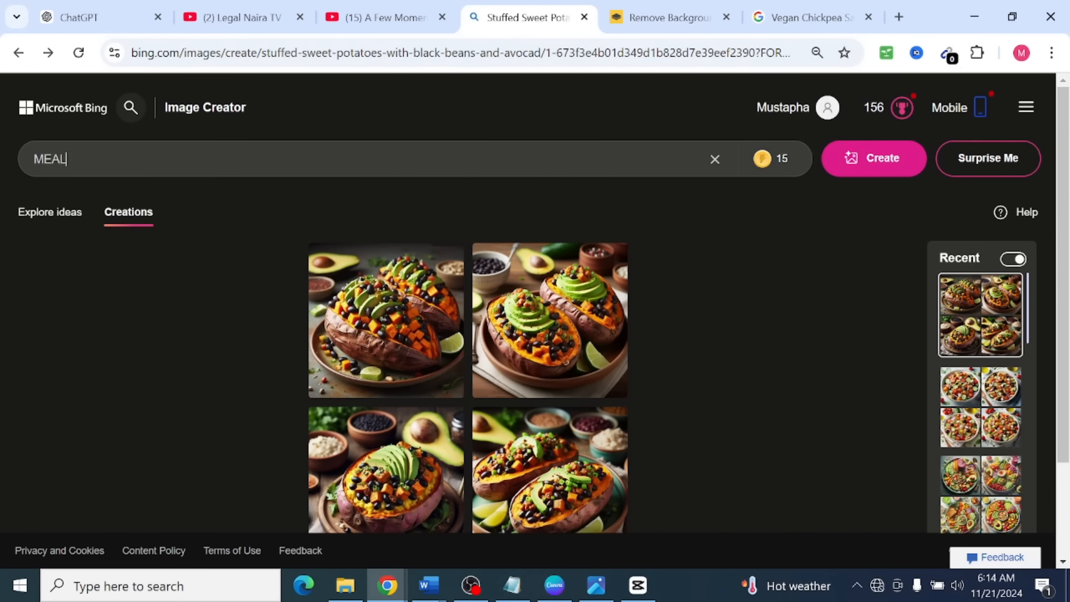
text(PLANNER RECIPES)
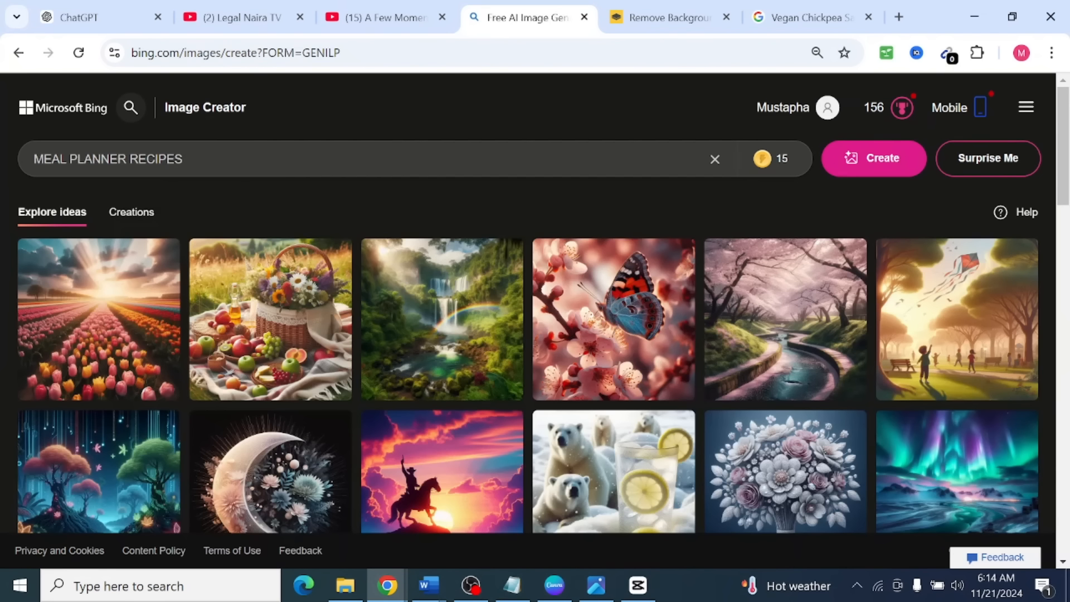
key(Return)
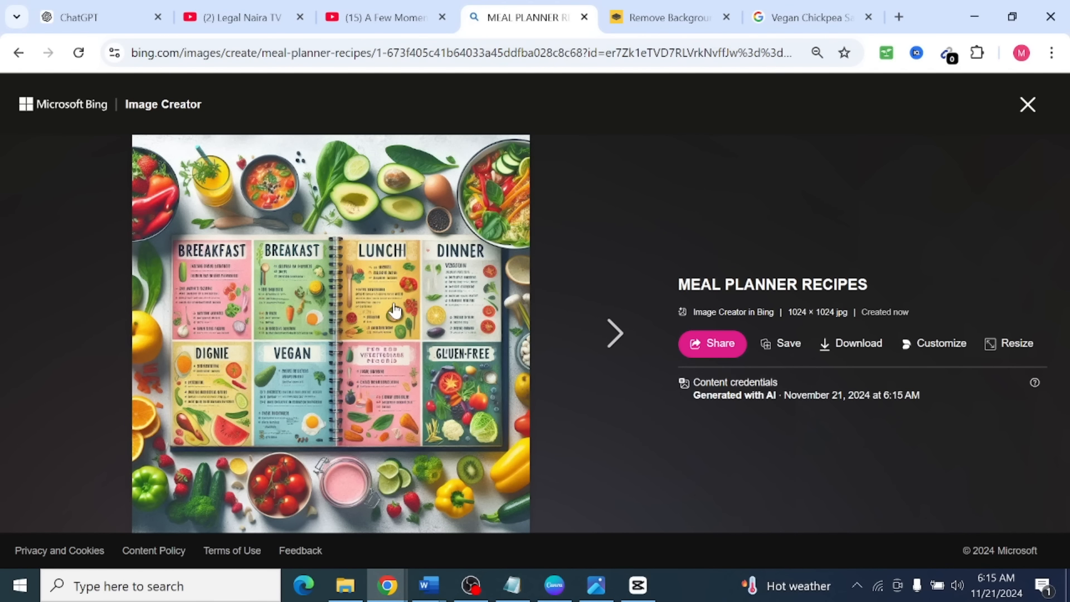
Browse the generated images, copy the fourth one with the five-column meal chart, and paste it onto blank page 42 of the Word cookbook.
click(607, 333)
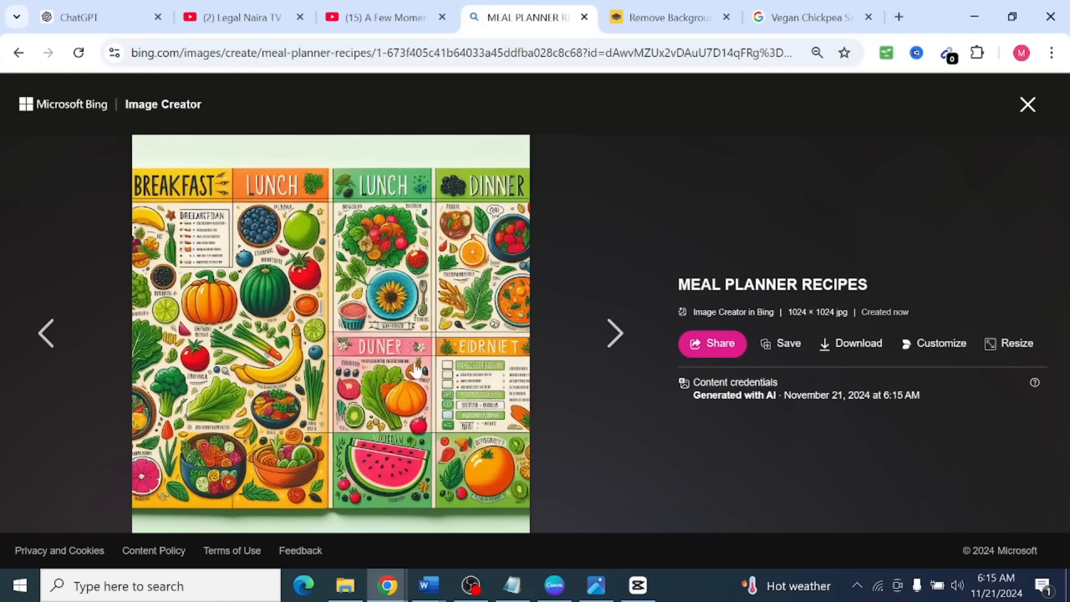
click(611, 341)
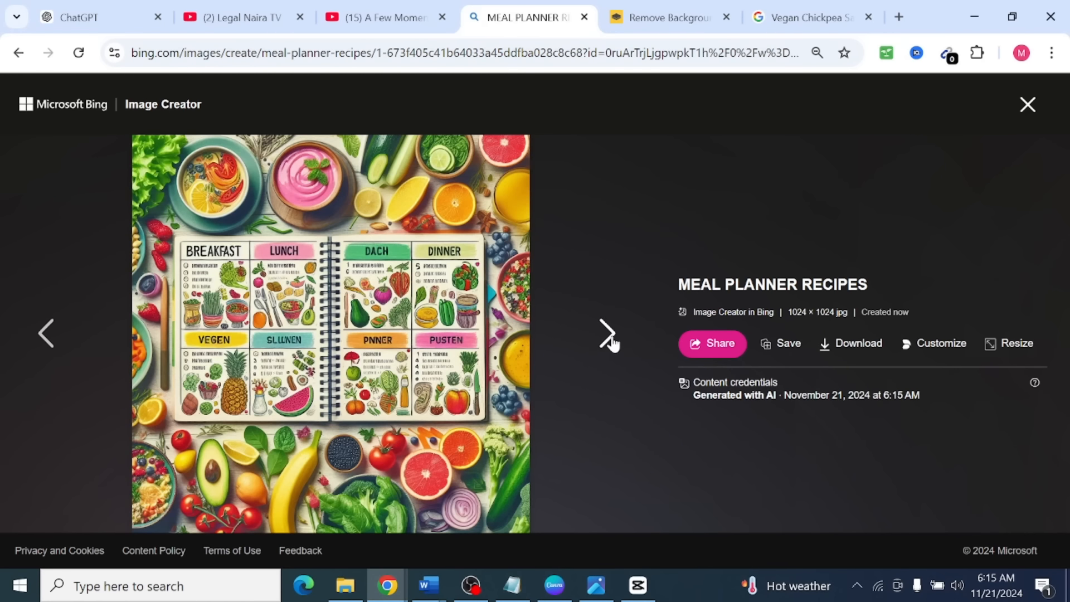
click(609, 337)
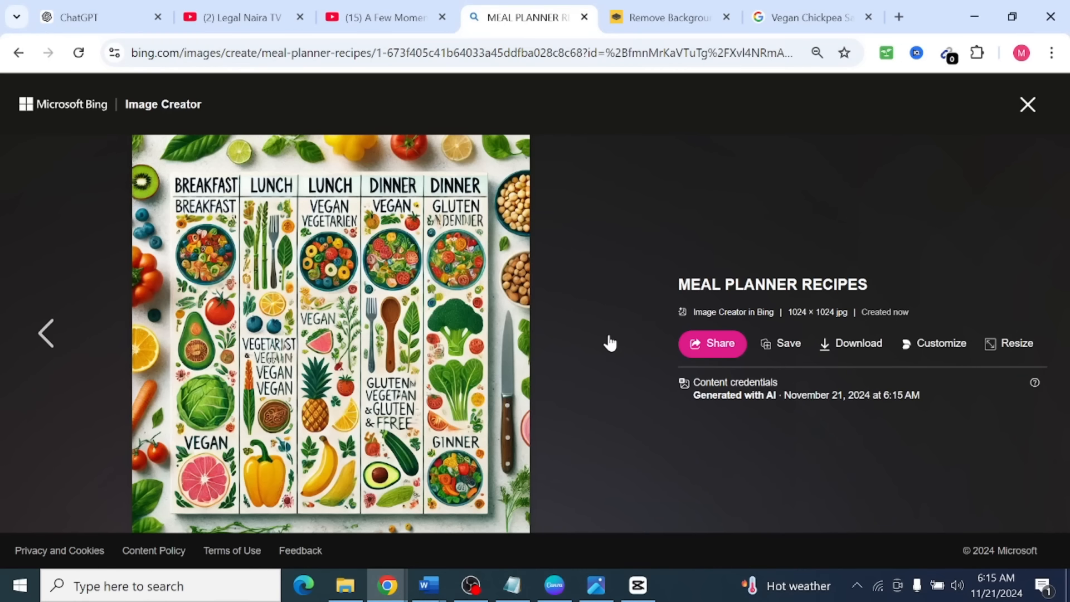
right_click(332, 319)
click(399, 387)
key(alt+Tab)
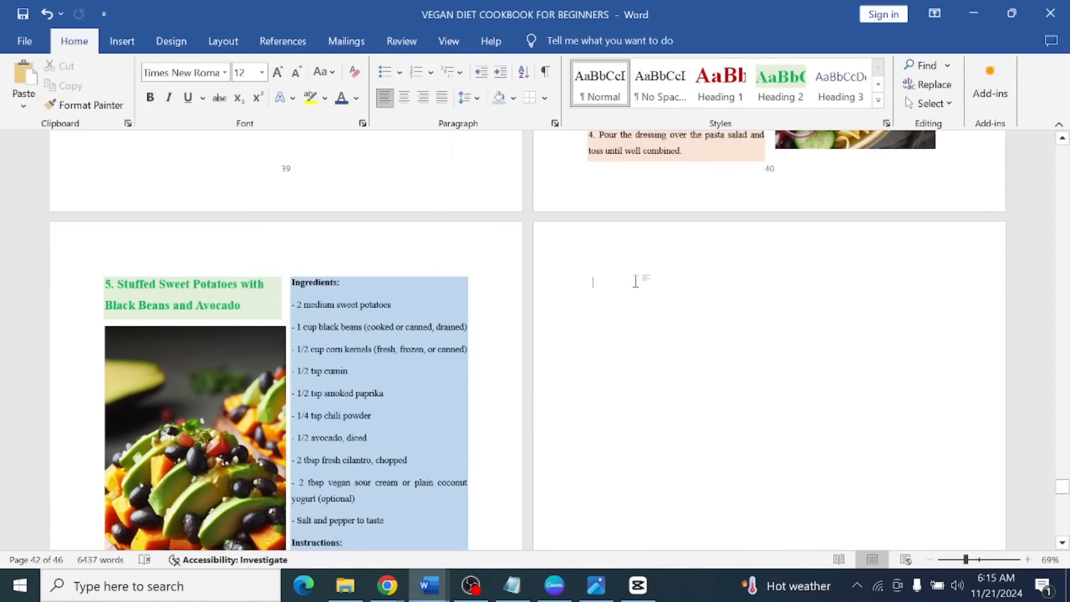
key(ctrl+v)
scroll(635, 282, down, 5)
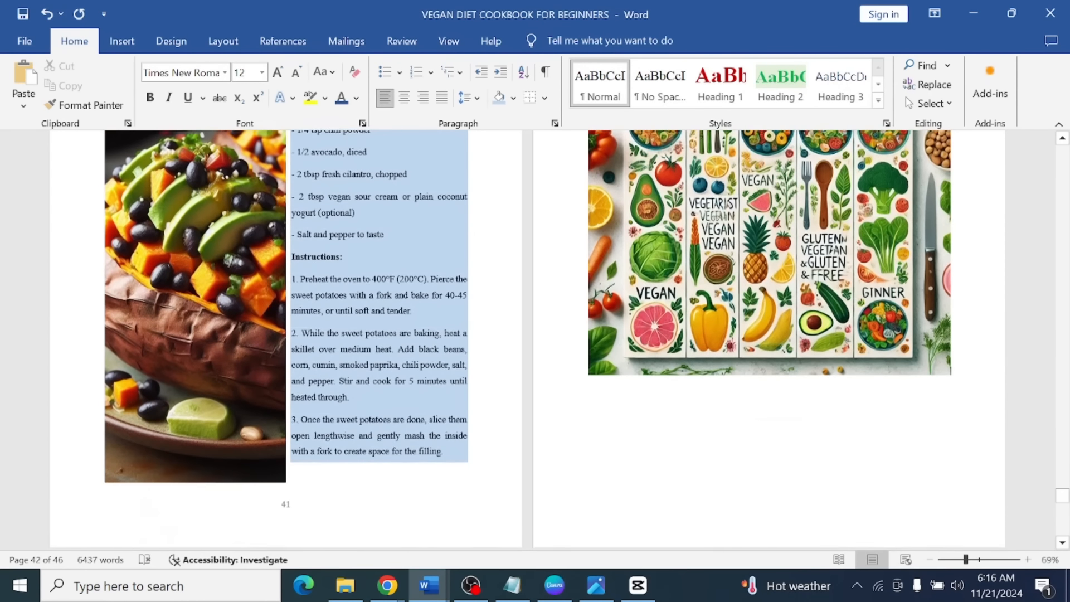
Stretch the meal chart picture on page 42 taller so it fills more of the page.
scroll(769, 278, down, 1)
click(770, 349)
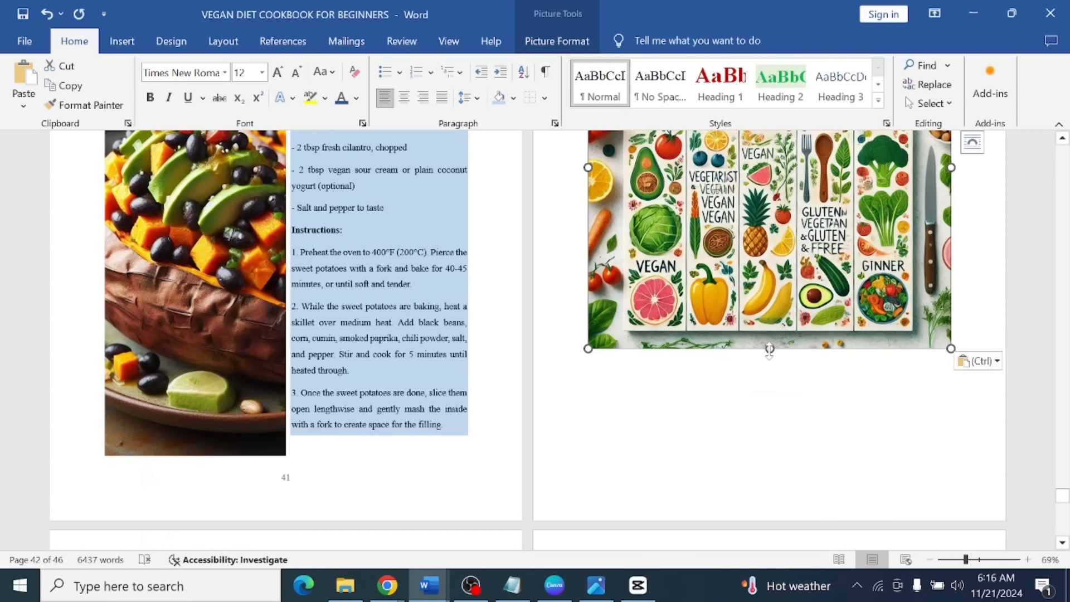
drag(770, 349, 771, 446)
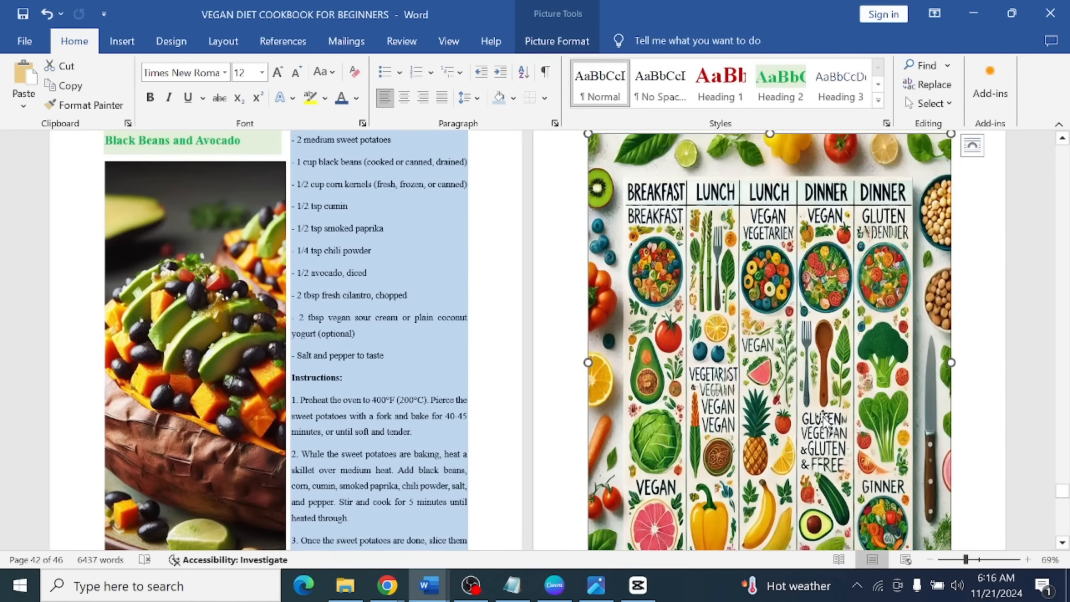
scroll(826, 422, up, 1)
click(972, 353)
Center the meal chart picture horizontally on page 42 and check how it sits on the page.
click(691, 353)
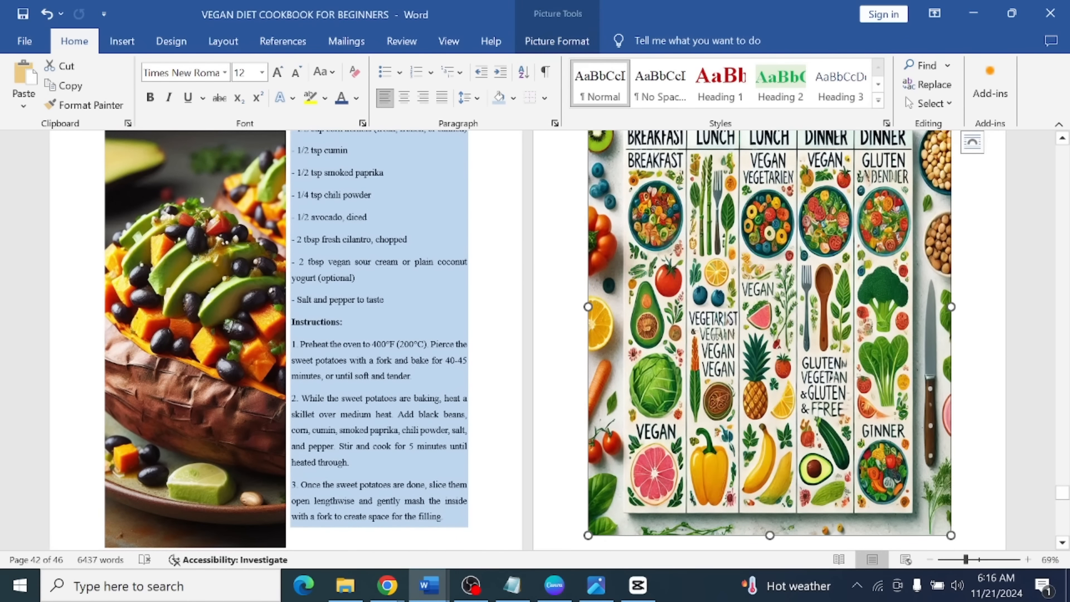
click(404, 99)
scroll(926, 401, up, 1)
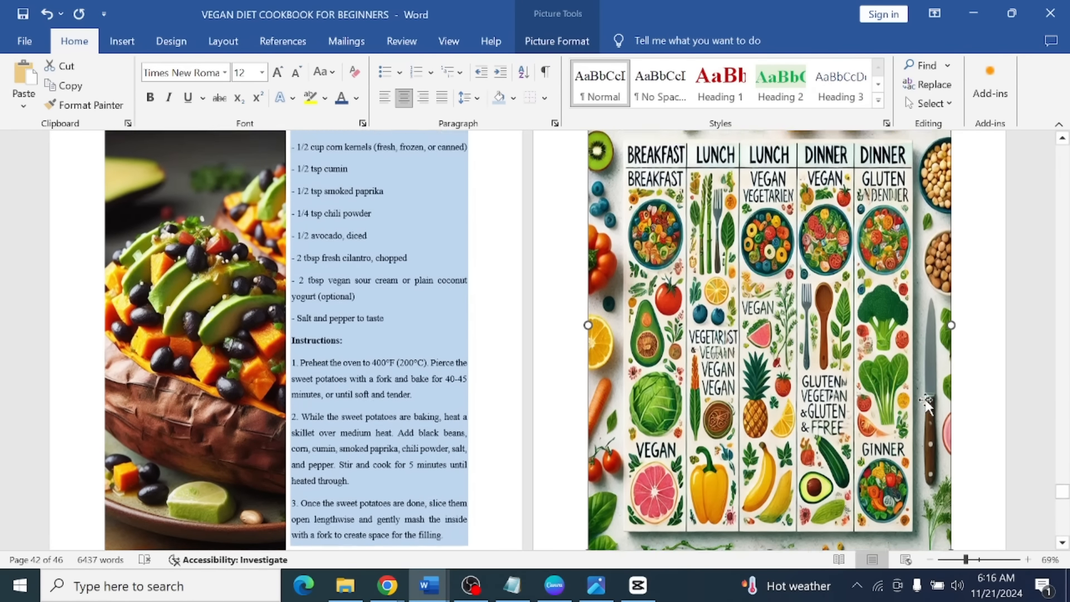
scroll(925, 400, up, 3)
click(984, 306)
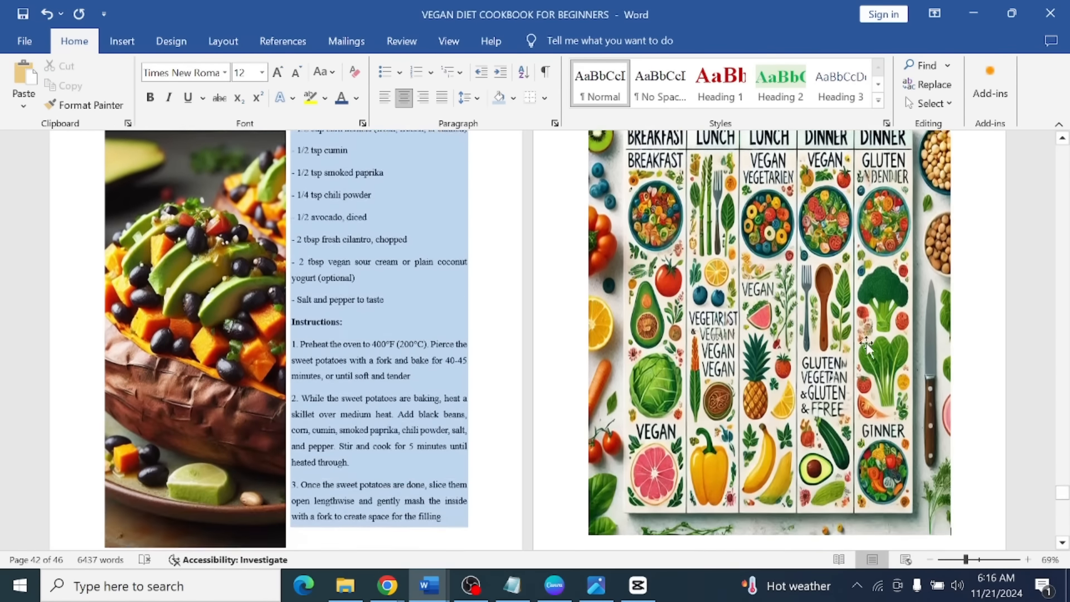
scroll(868, 346, down, 3)
scroll(868, 347, up, 2)
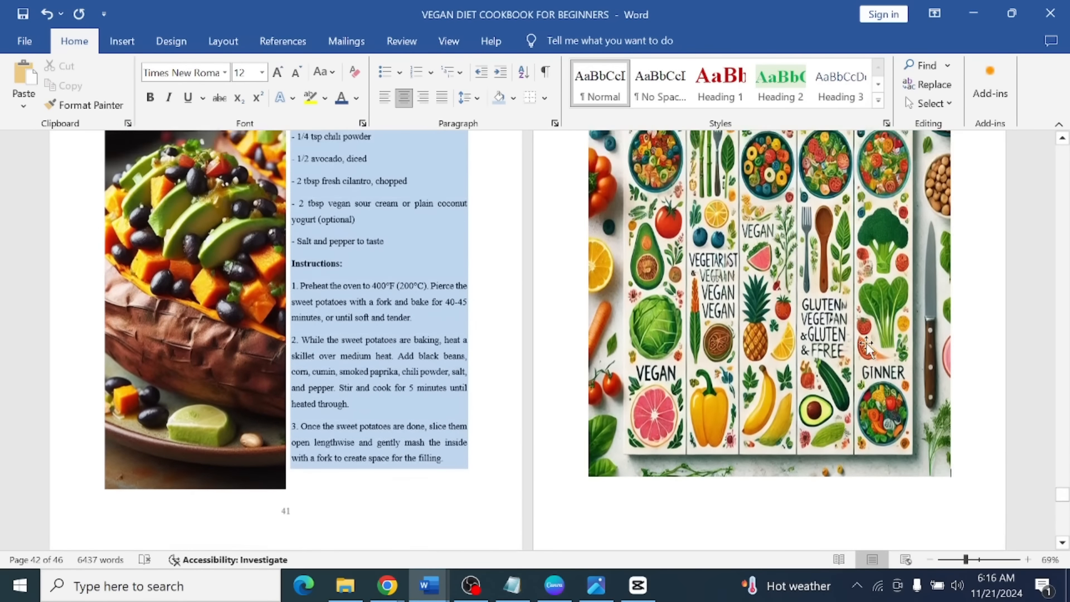
scroll(868, 346, up, 5)
scroll(715, 338, down, 2)
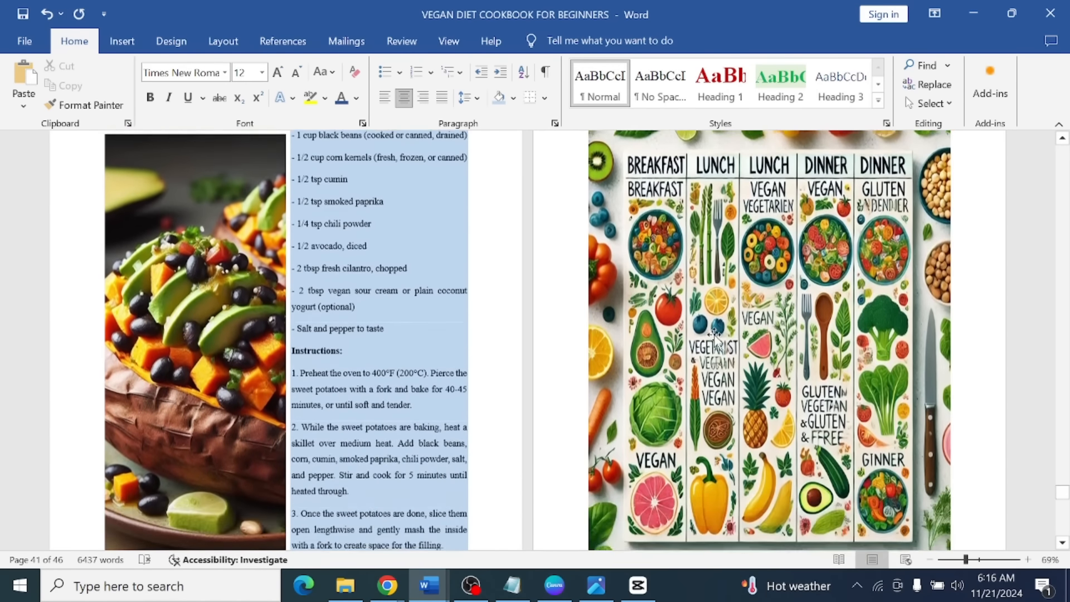
Change the column layout at the meal chart picture on page 42 and go to blank page 43.
click(716, 337)
scroll(715, 337, down, 2)
scroll(743, 340, up, 3)
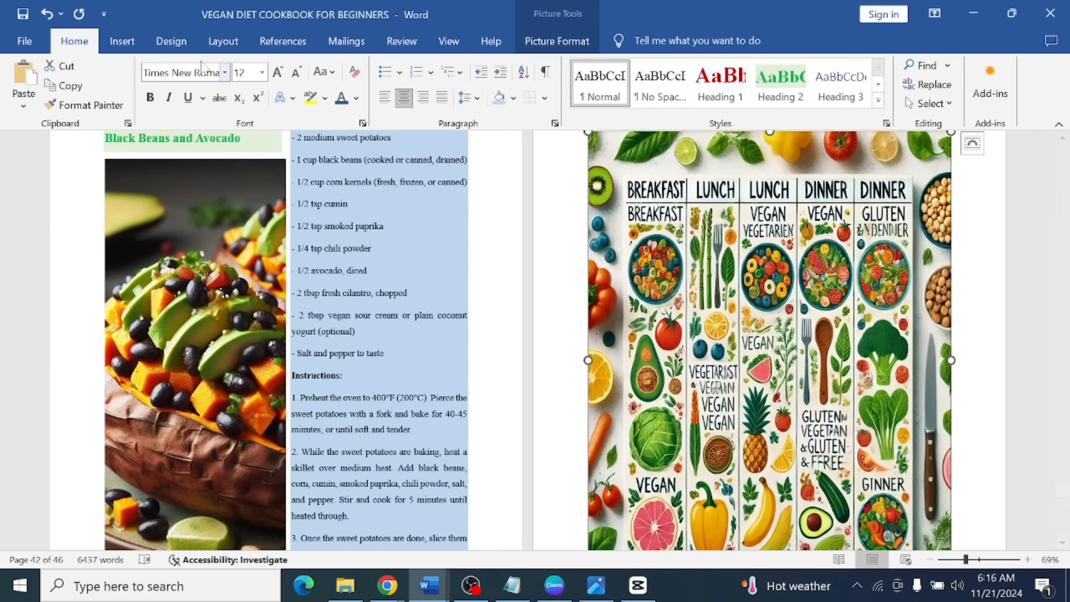
click(223, 42)
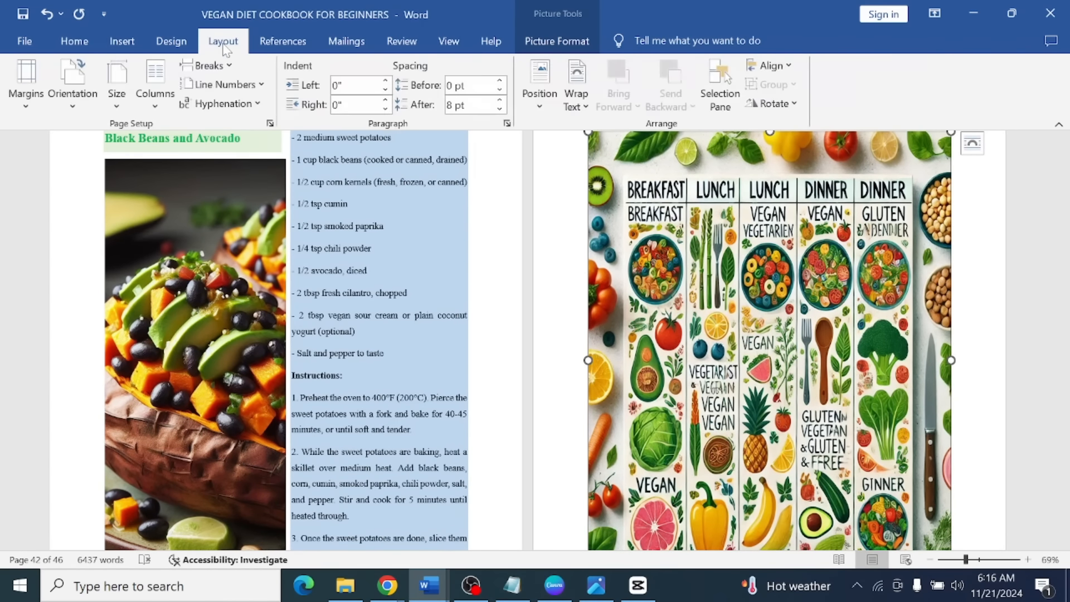
click(166, 106)
click(199, 139)
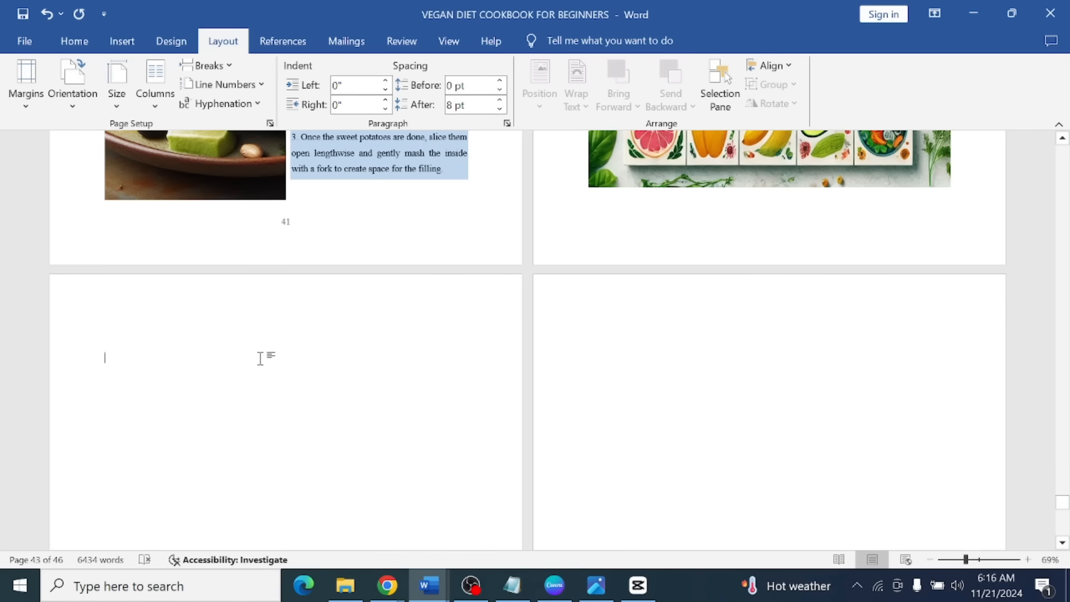
scroll(261, 359, up, 1)
scroll(264, 362, up, 1)
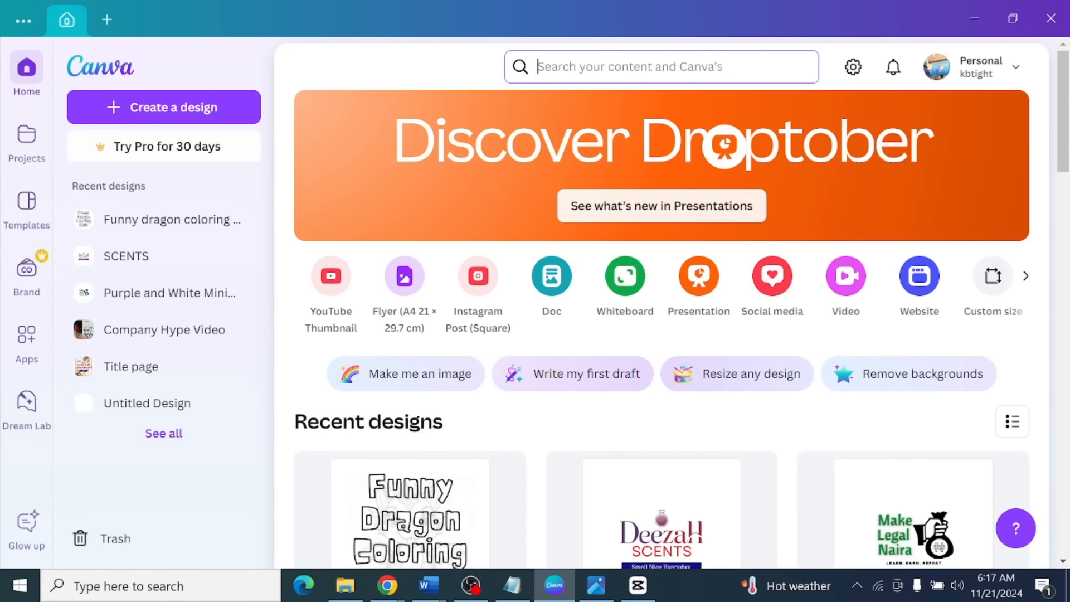
Switch to Canva and search for "MEAL PLANNER" templates.
text(MEAL)
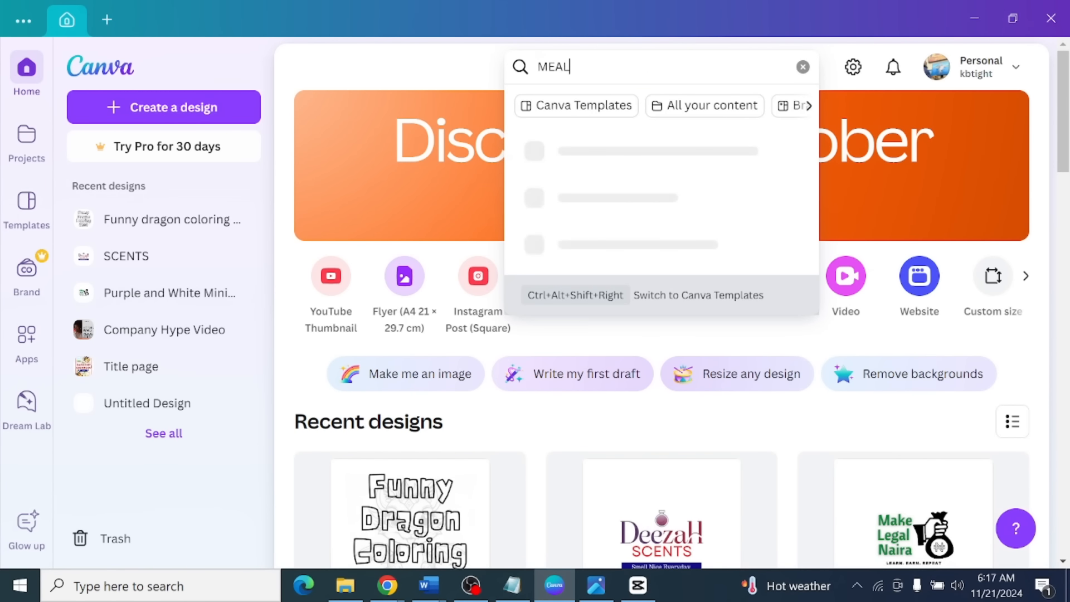
text( PLANNER)
key(Return)
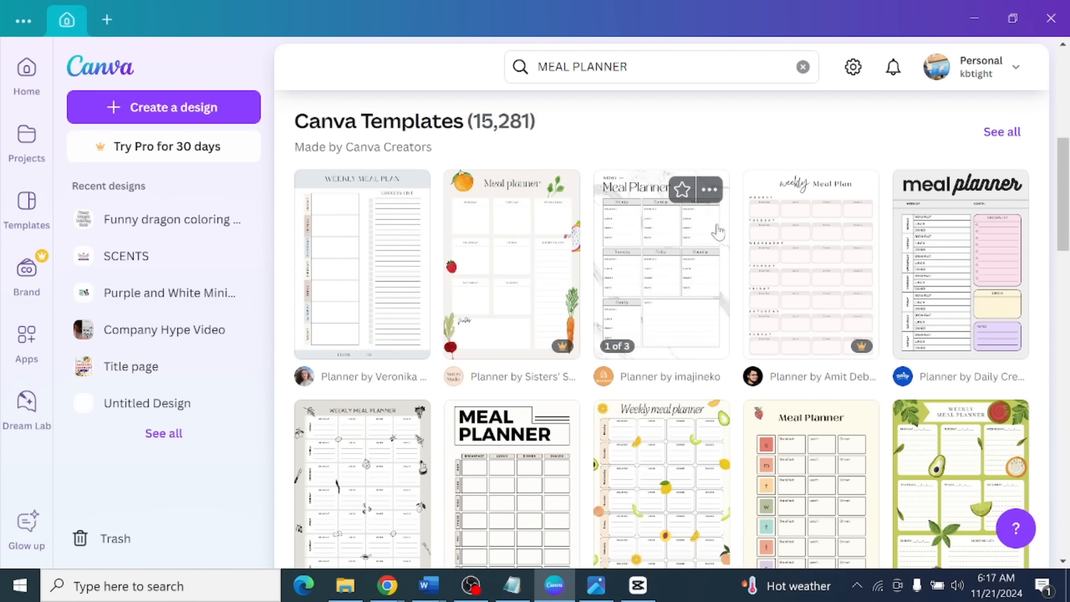
Browse the meal planner templates and open the Green Yellow Bold Illustrative Weekly Meal Planner for customizing.
drag(1063, 169, 1064, 317)
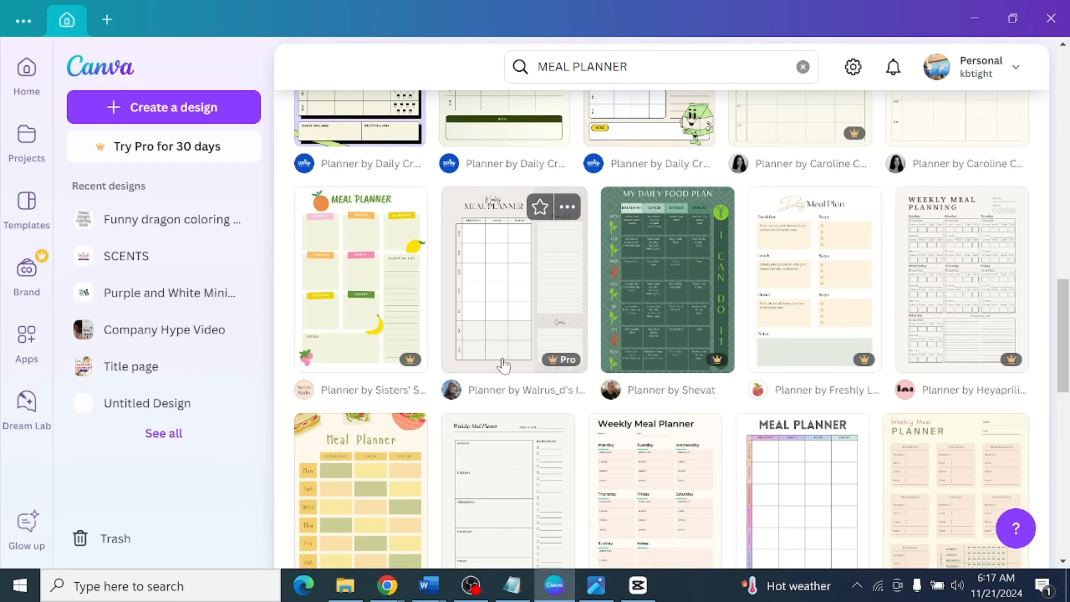
drag(1067, 358, 1069, 383)
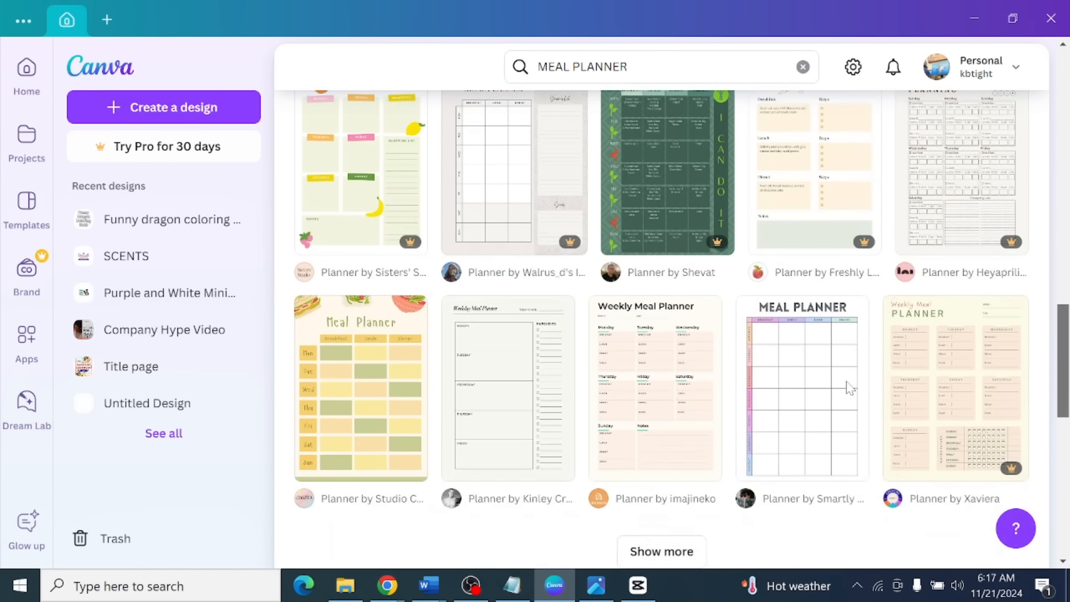
drag(817, 419, 741, 418)
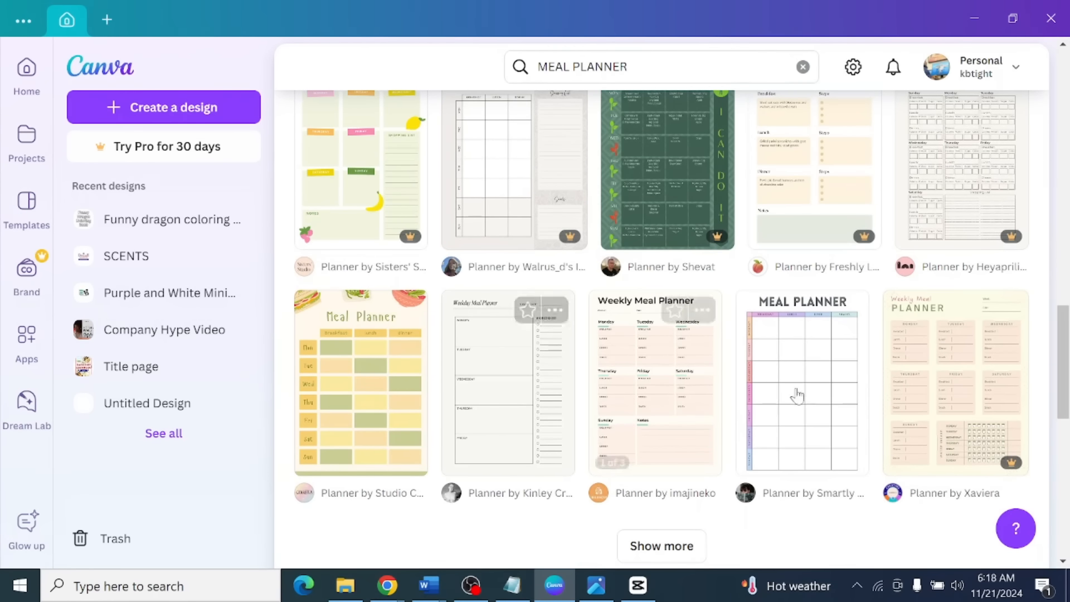
drag(1068, 397, 1068, 307)
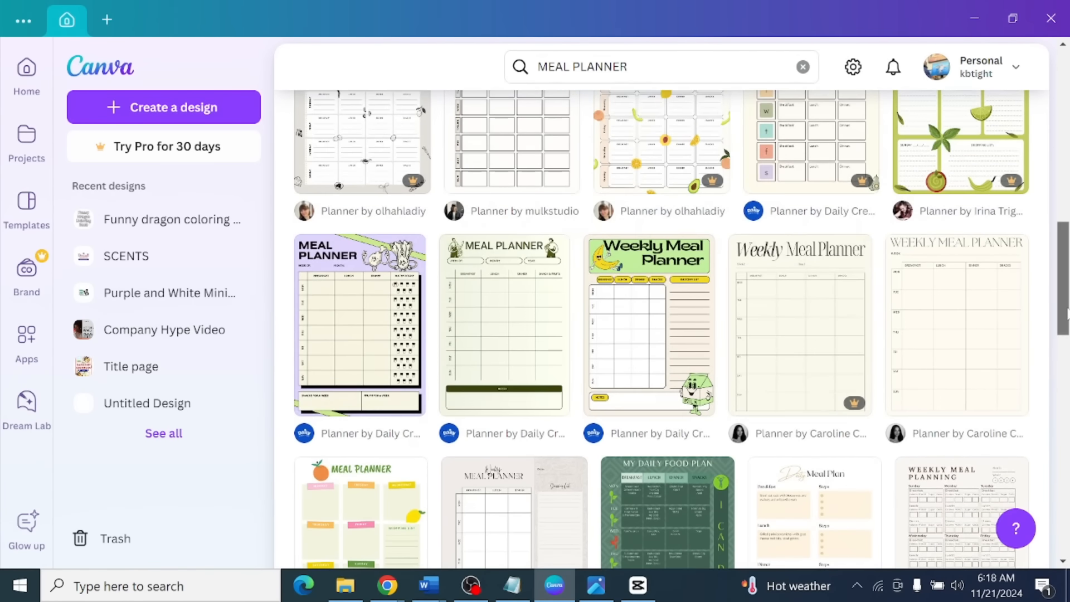
click(655, 331)
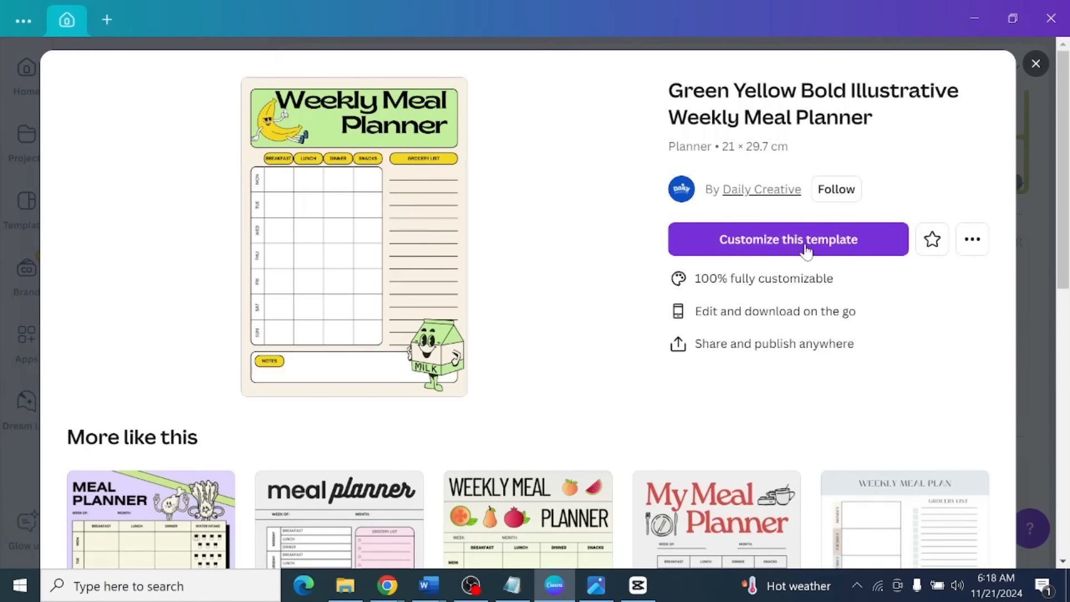
click(806, 251)
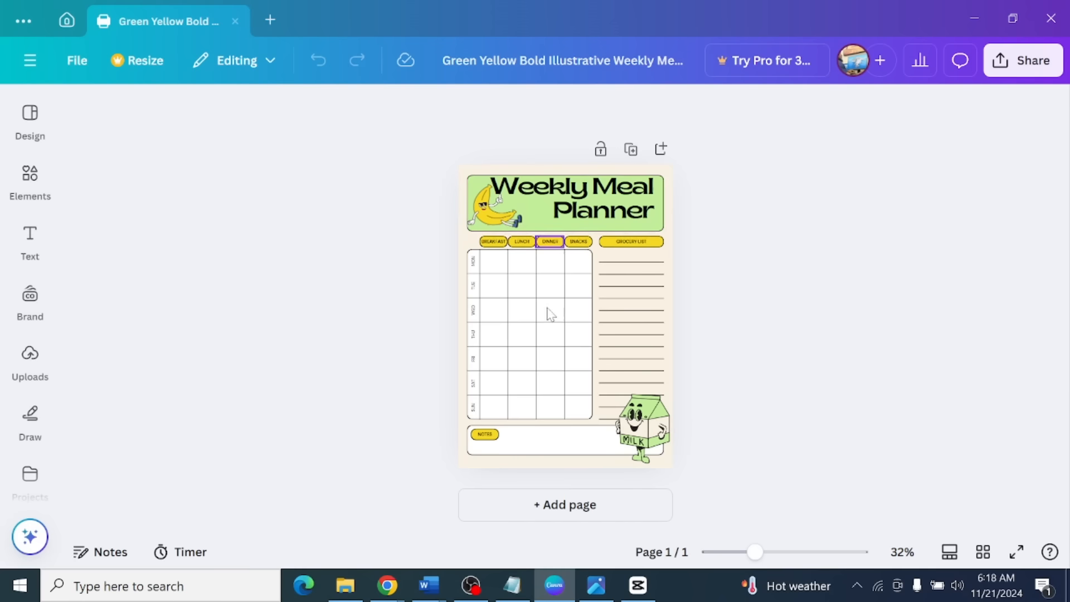
Delete the milk carton illustration from the lower corner of the planner, keeping the banana illustration.
click(637, 415)
key(Delete)
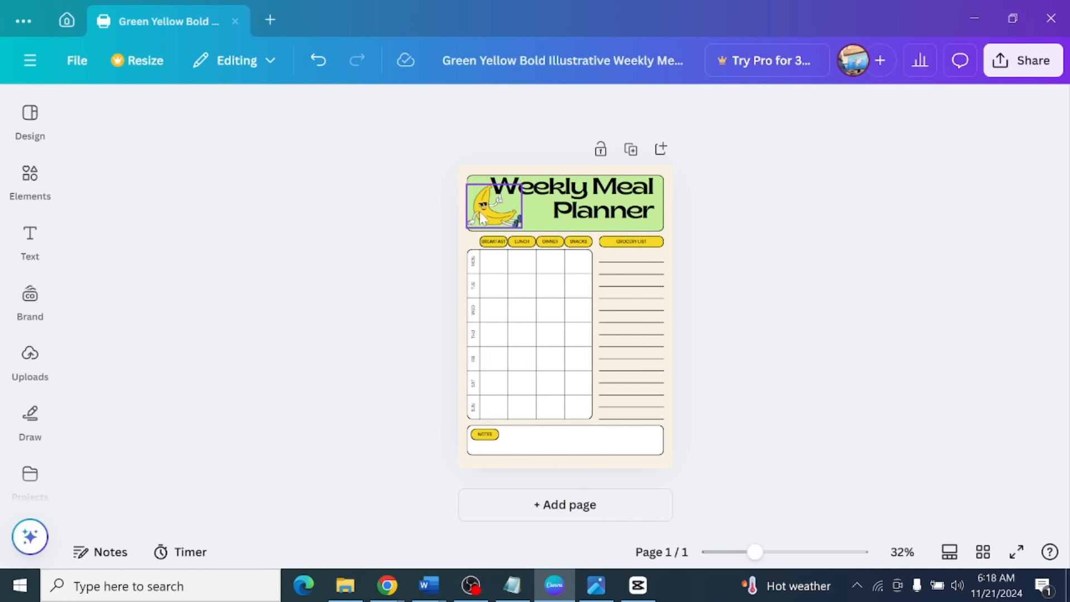
click(494, 219)
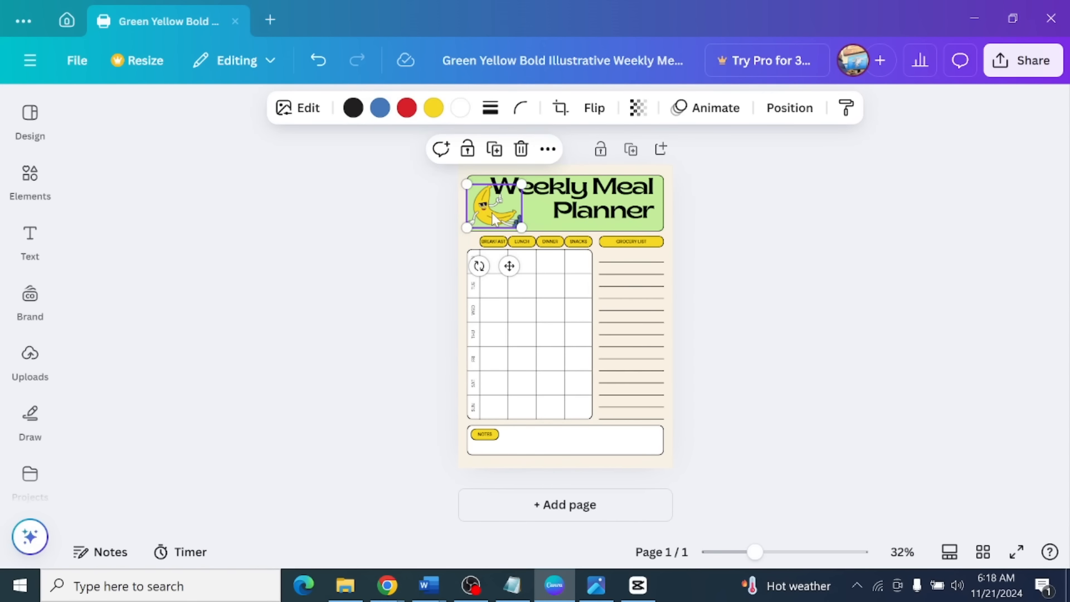
click(765, 244)
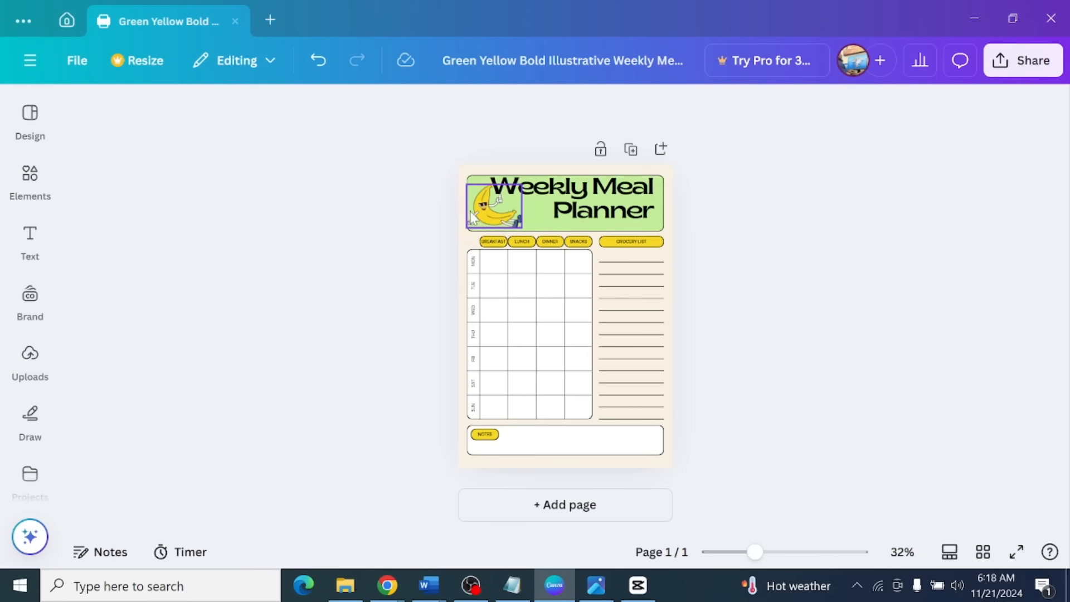
Fill the planner's header box with a darker green and color the "Weekly Meal Planner" title white.
click(471, 187)
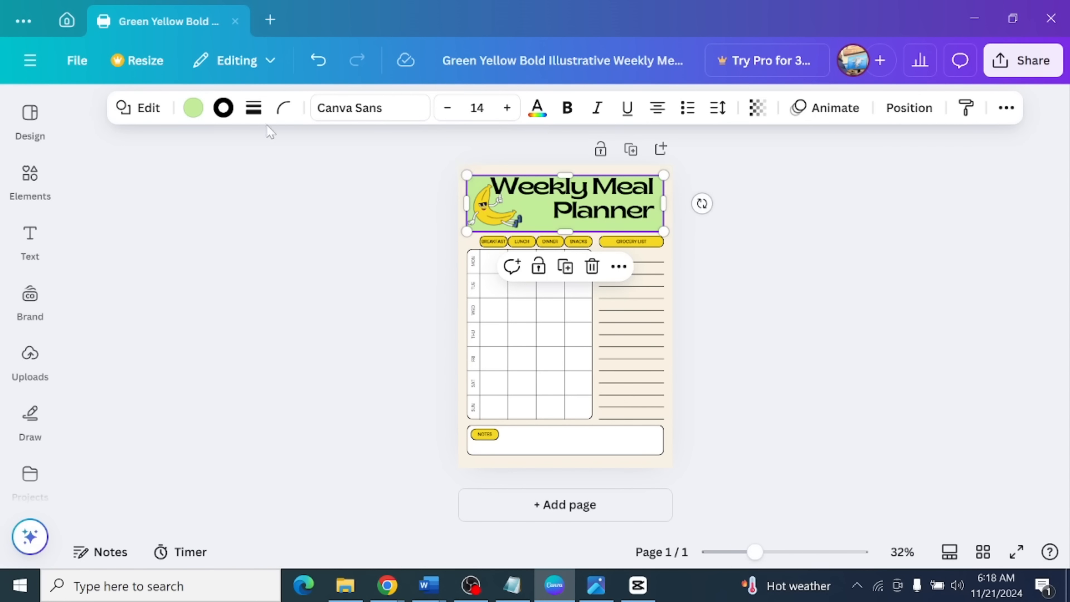
click(197, 109)
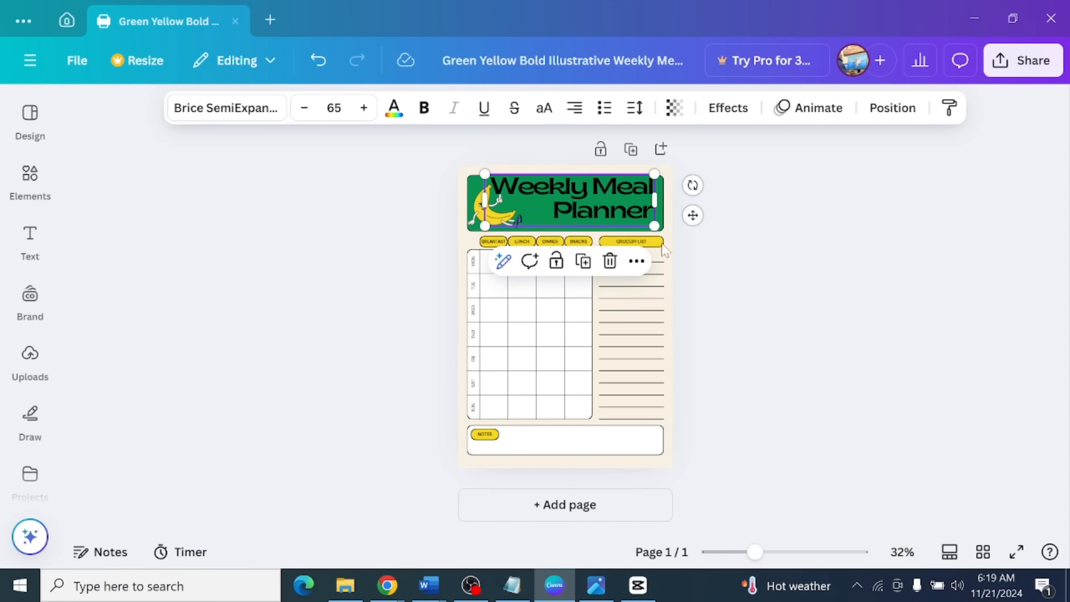
click(394, 108)
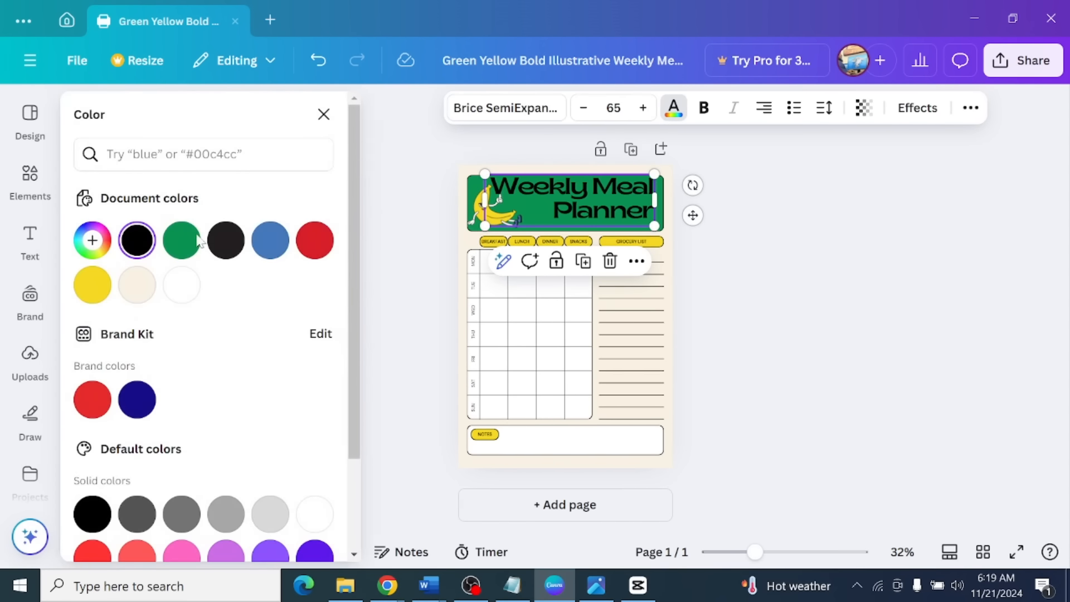
click(181, 284)
click(784, 308)
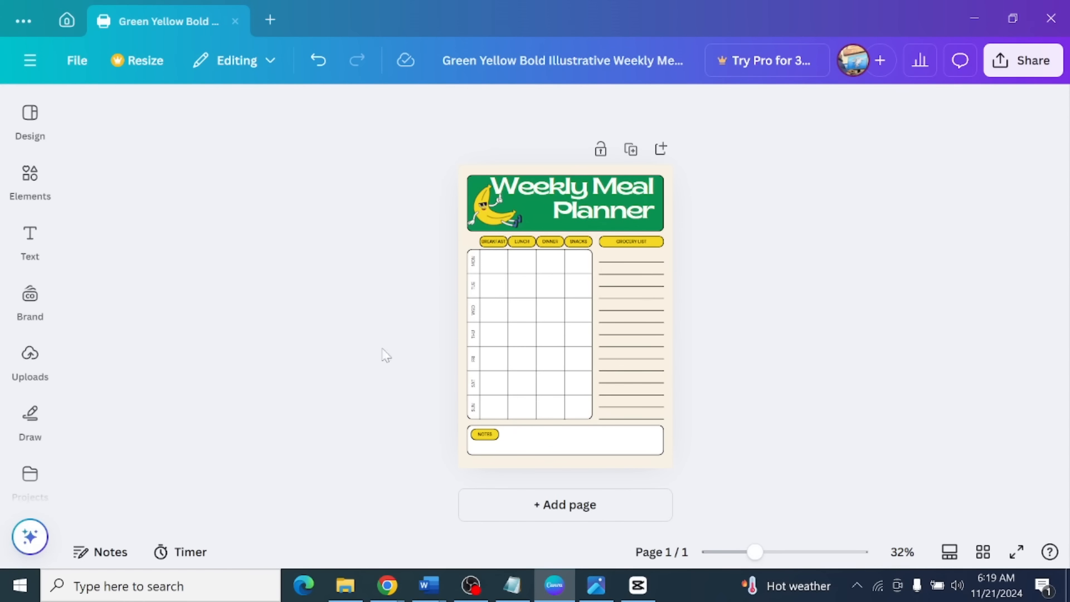
Change the planner's page background color to white.
click(468, 464)
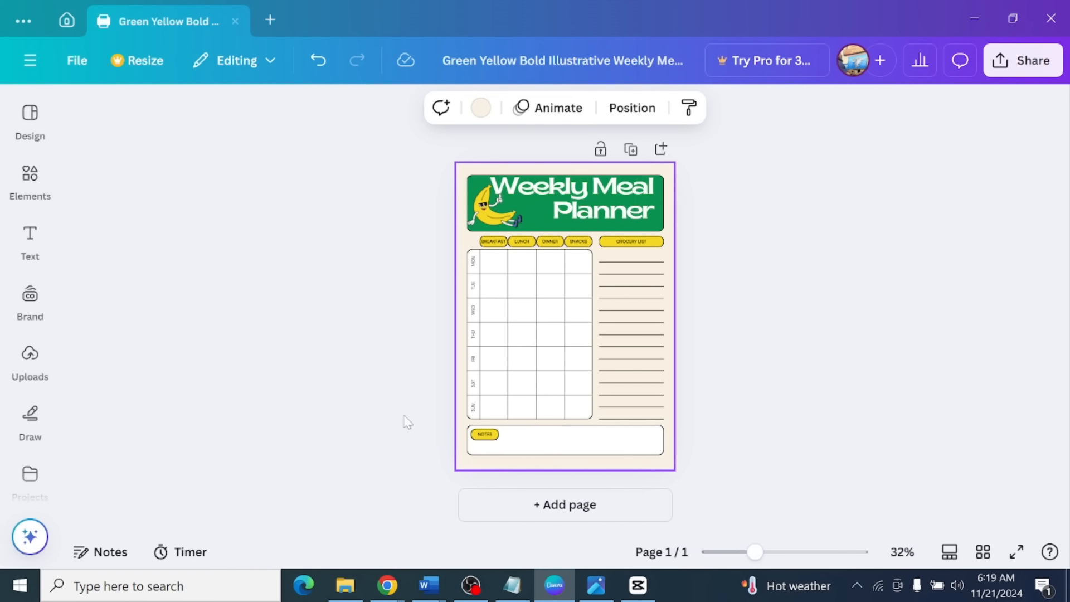
click(479, 116)
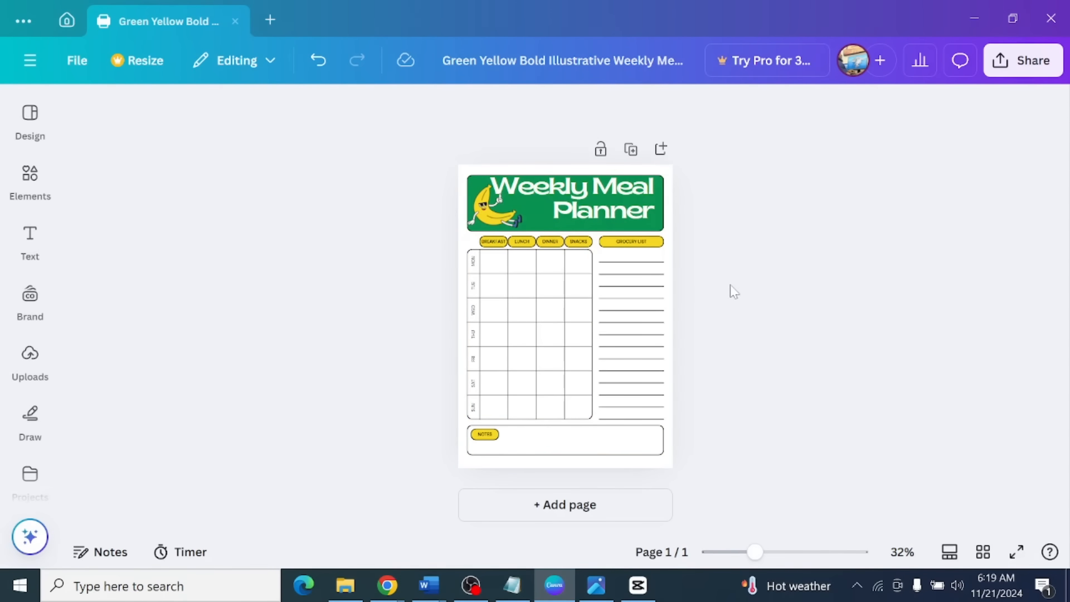
Try filling the NOTES label with red #d81f27 and undo the color change.
click(498, 441)
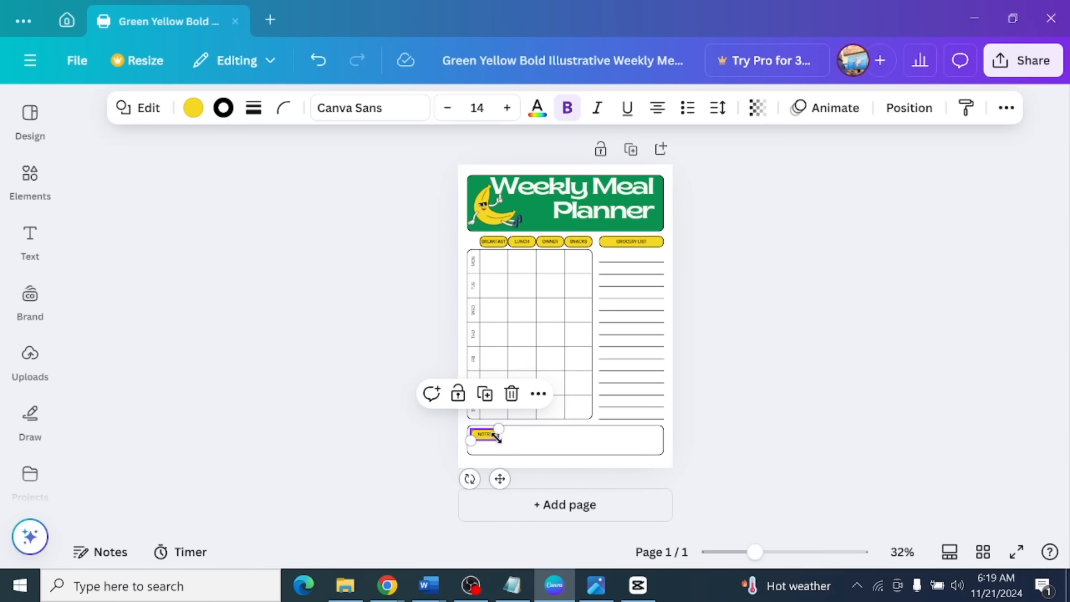
click(204, 111)
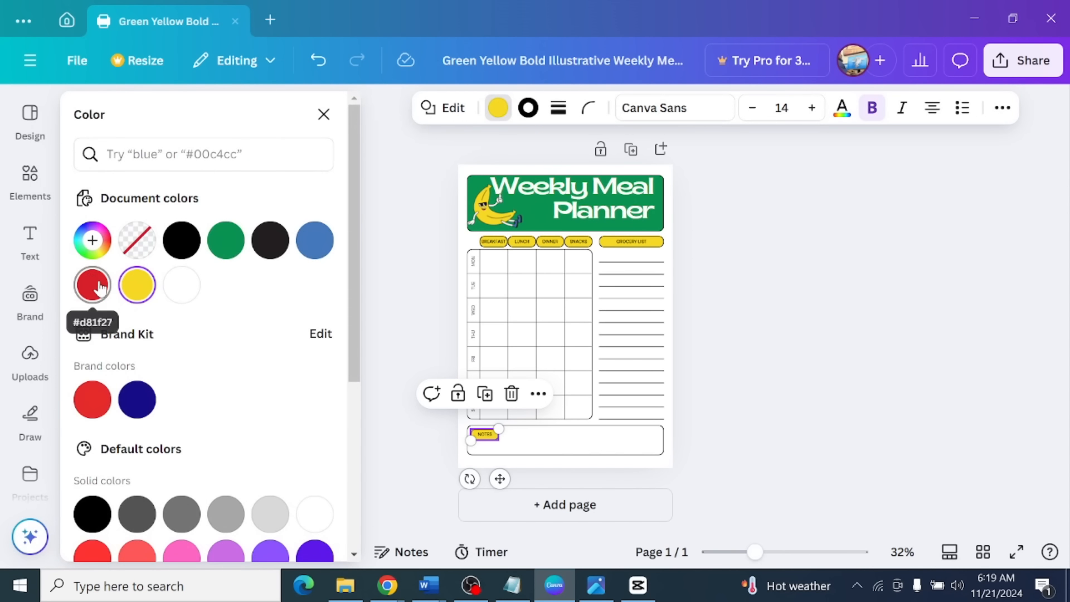
click(92, 285)
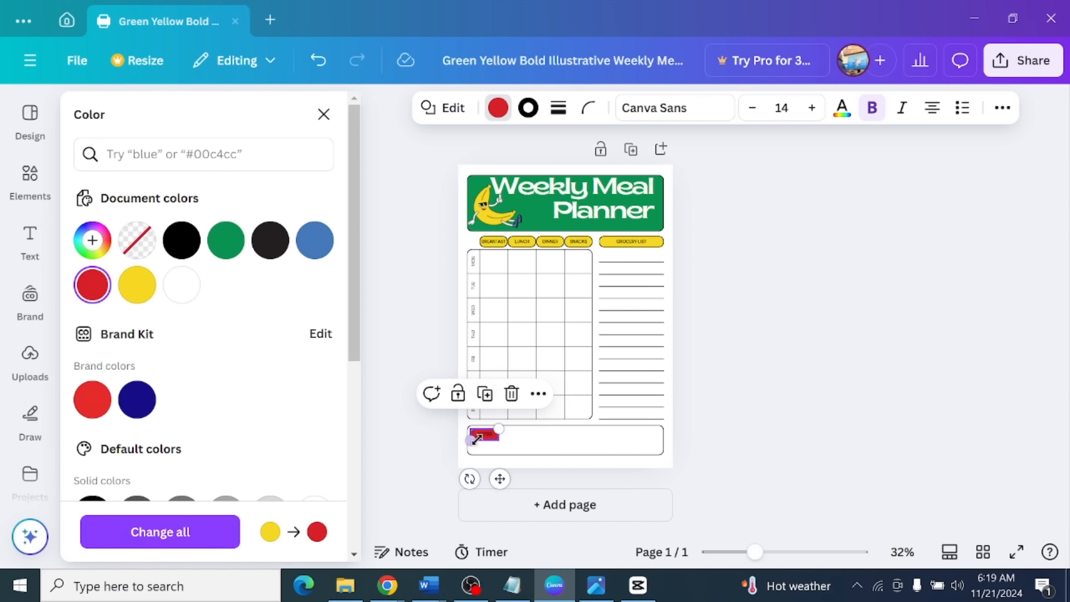
key(Escape)
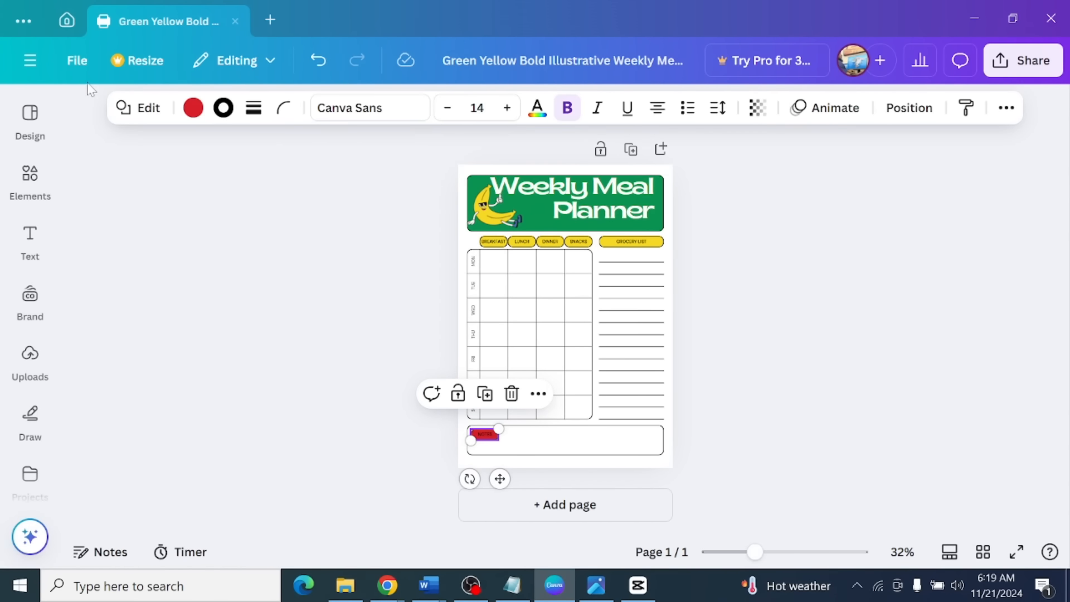
click(321, 67)
click(751, 328)
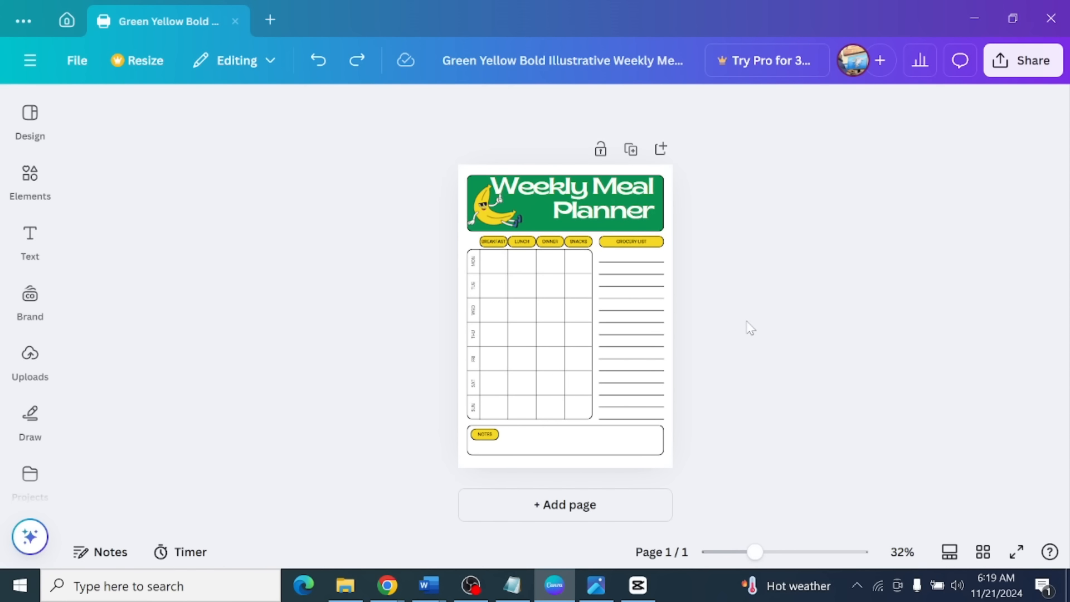
Download the customized weekly meal planner design as an image file.
click(1023, 60)
click(769, 409)
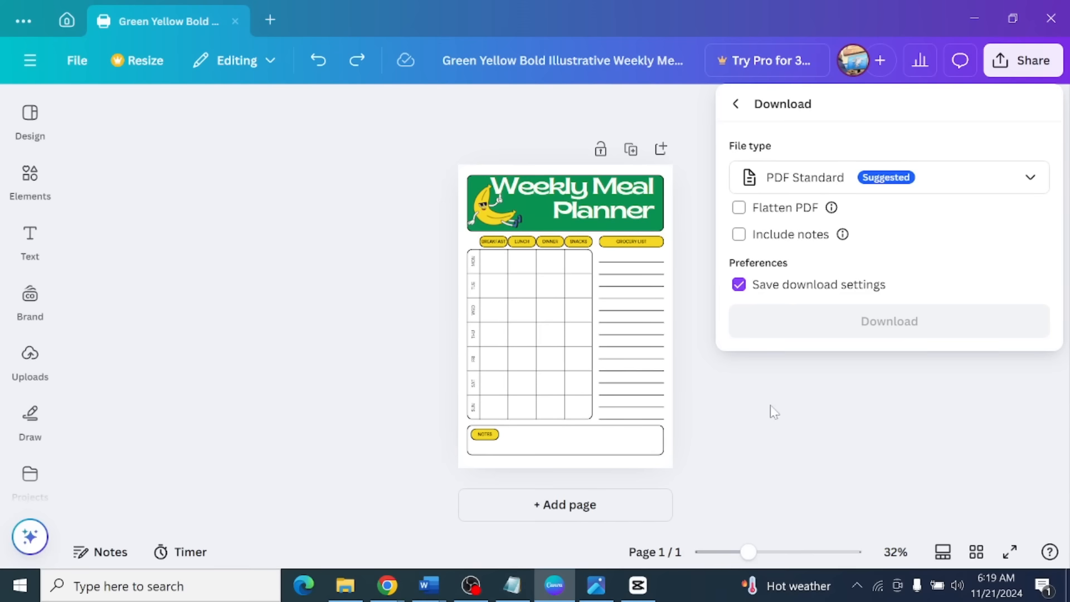
click(922, 191)
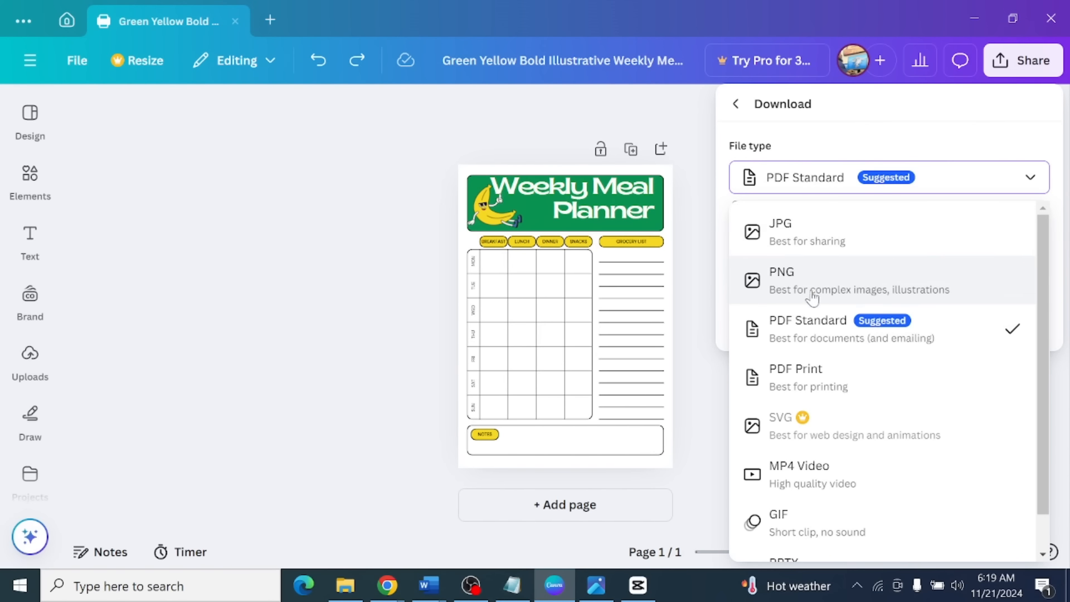
click(809, 233)
click(893, 459)
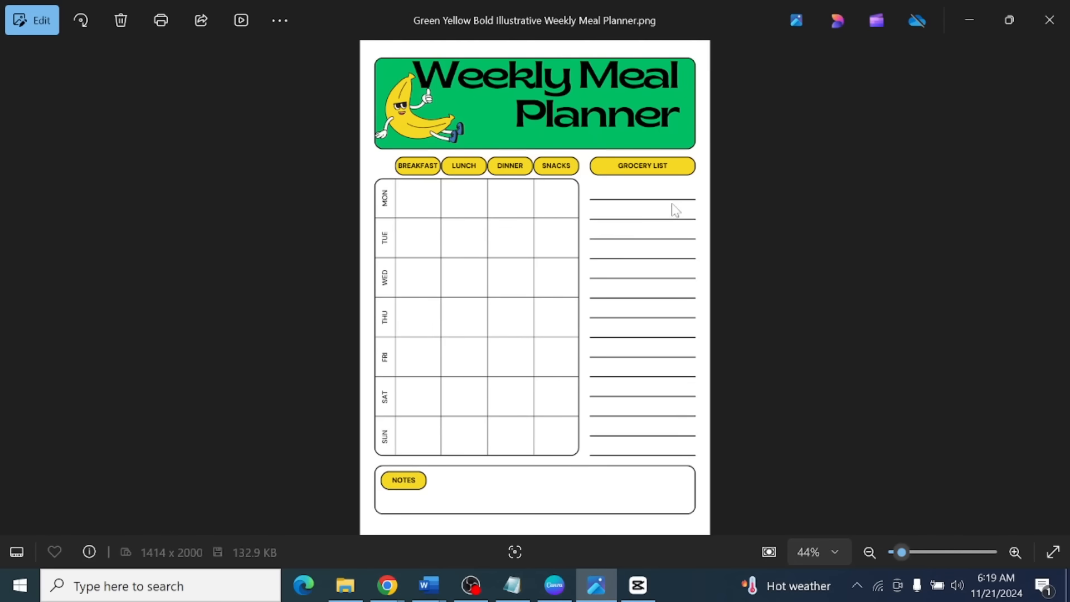
Copy the weekly meal planner image from the photo viewer and paste it into the cookbook in Word.
right_click(552, 243)
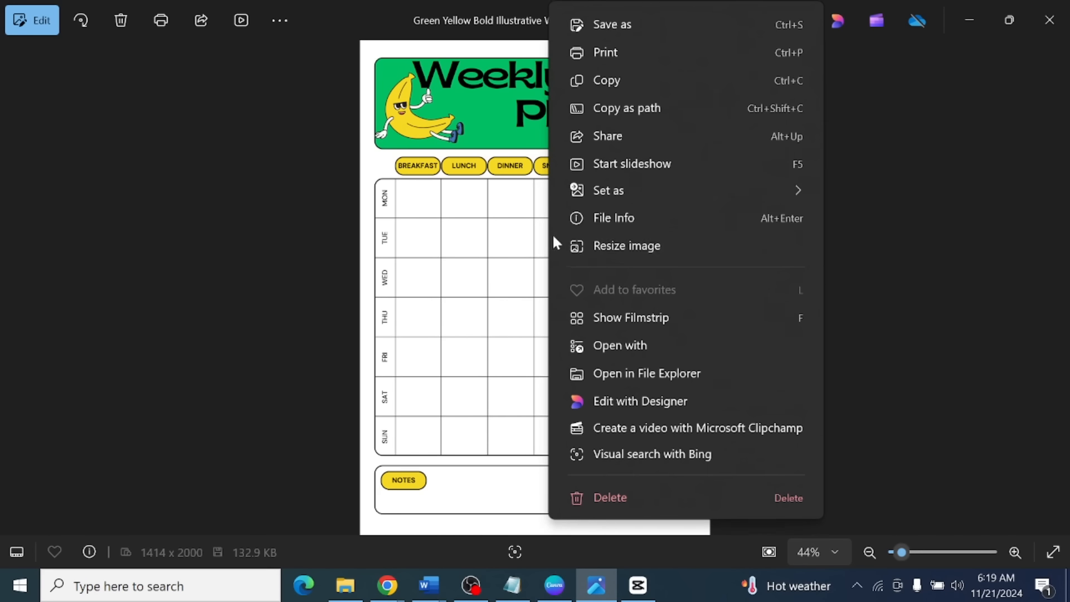
click(616, 82)
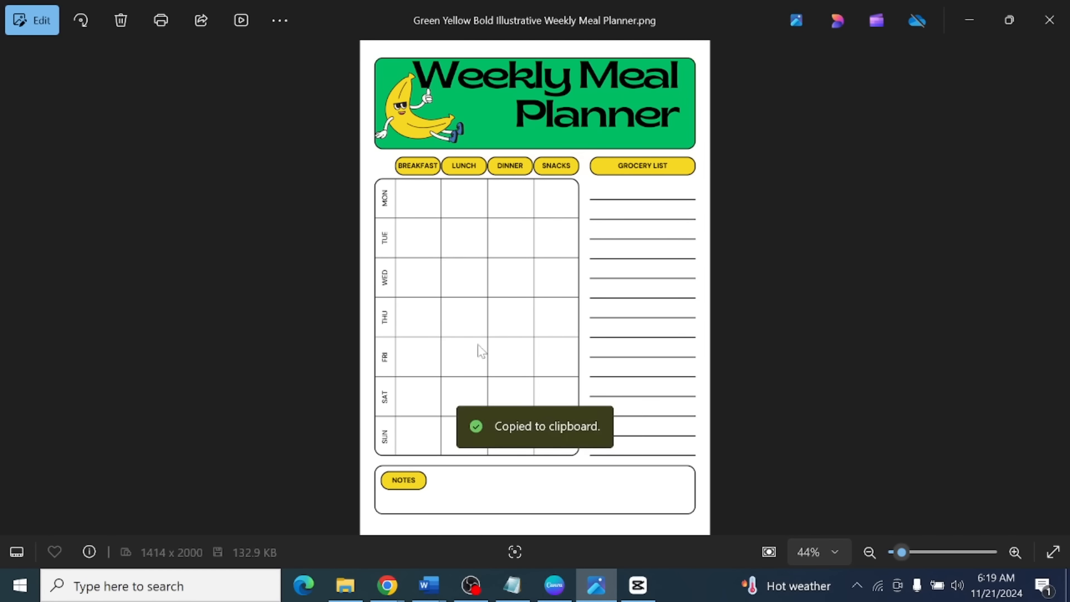
mouse_move(442, 581)
click(527, 516)
key(ctrl+v)
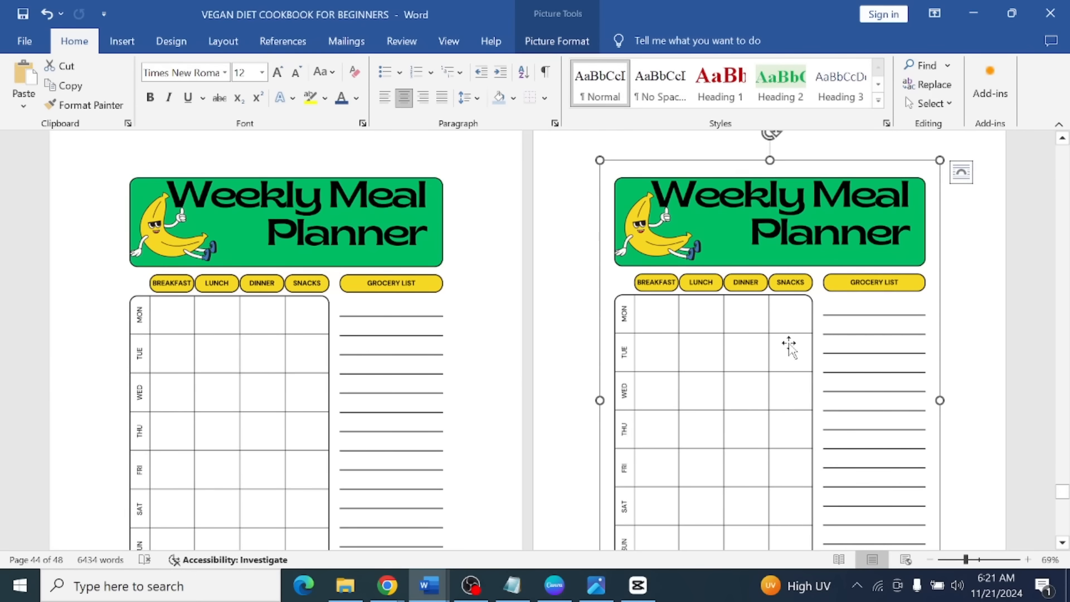
Paste more copies of the weekly meal planner image onto the pages following the first two planners.
scroll(789, 345, up, 3)
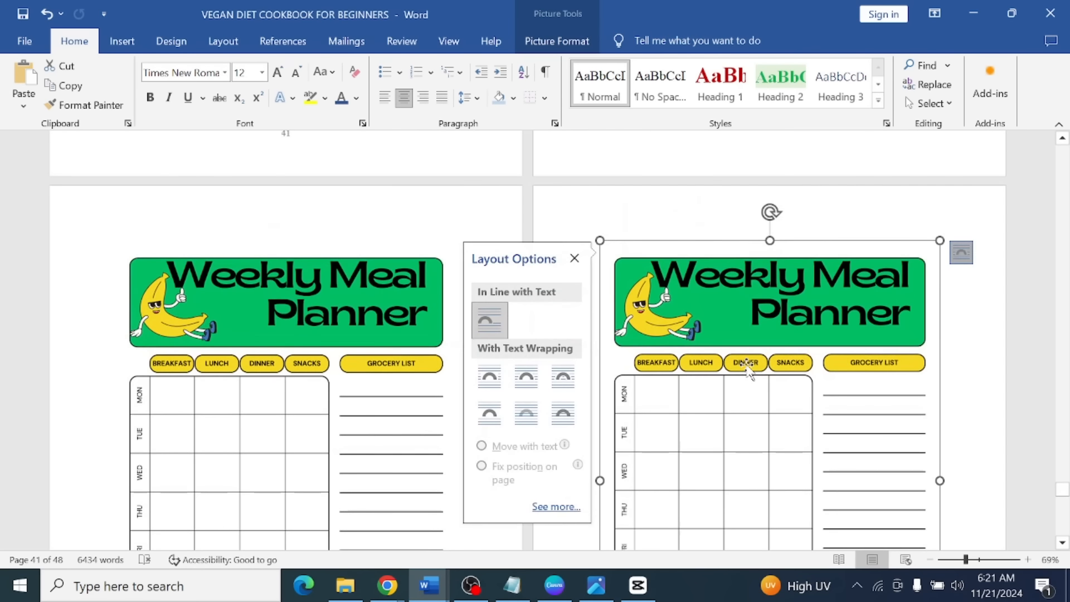
click(963, 389)
scroll(948, 340, down, 12)
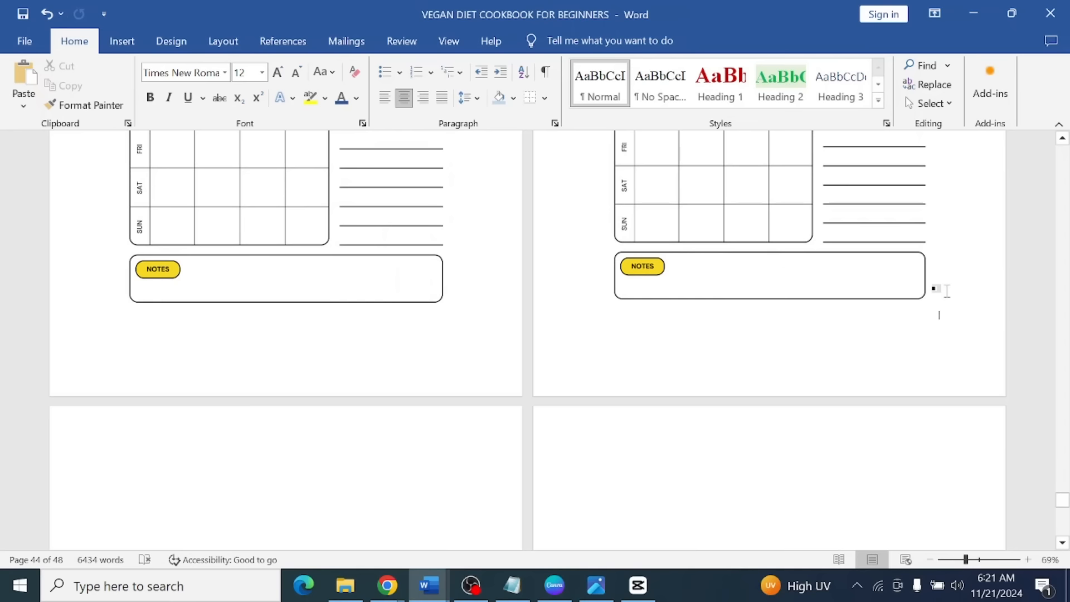
key(ctrl+v)
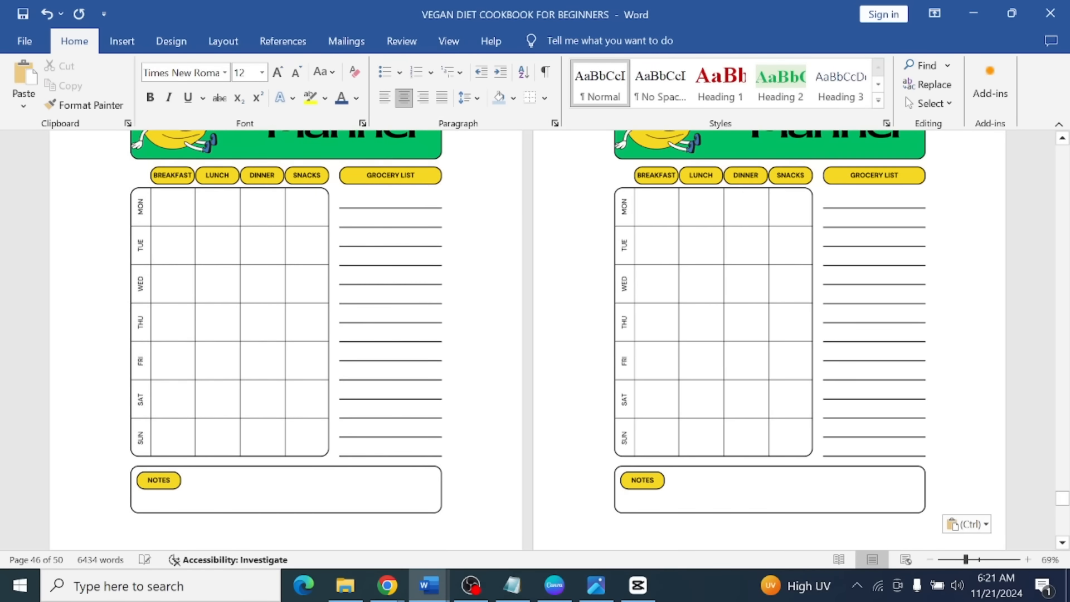
Cut the entire Conclusion section, from its heading through the closing line, out of the document's end.
scroll(629, 351, down, 4)
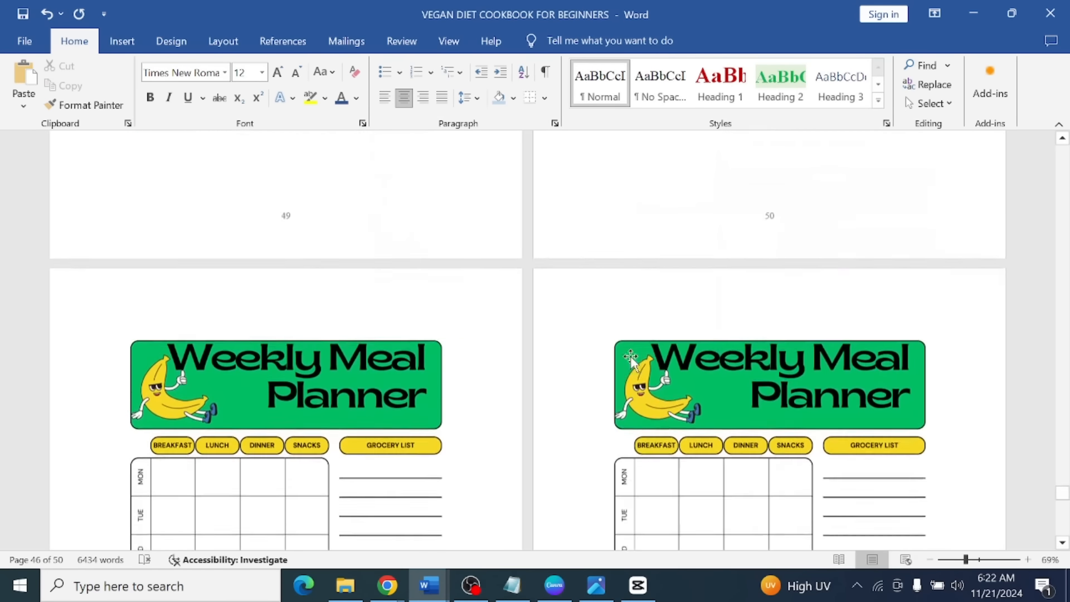
scroll(629, 351, up, 10)
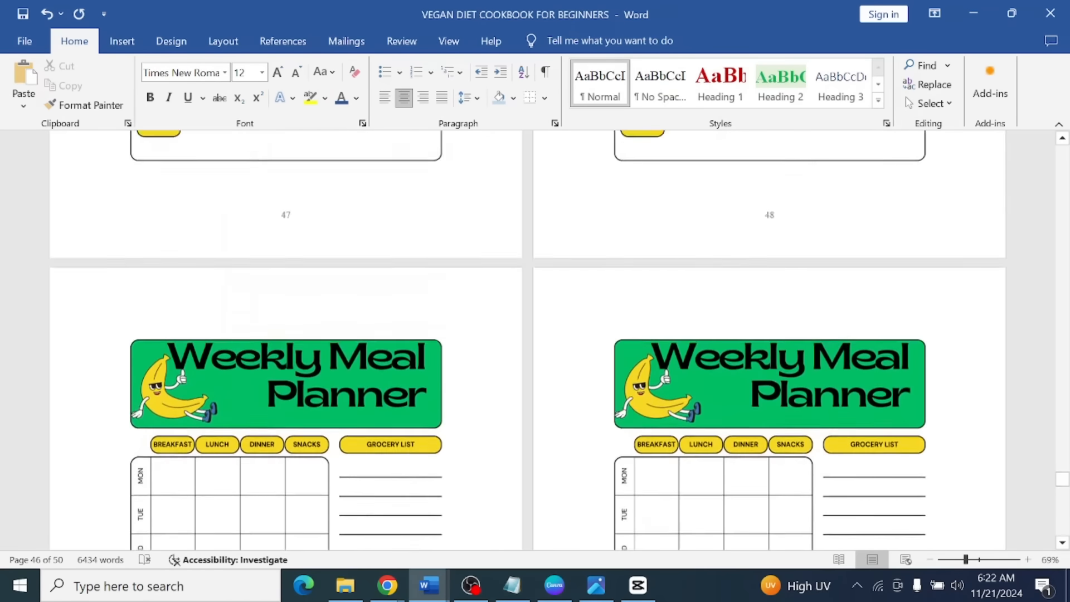
scroll(628, 351, up, 10)
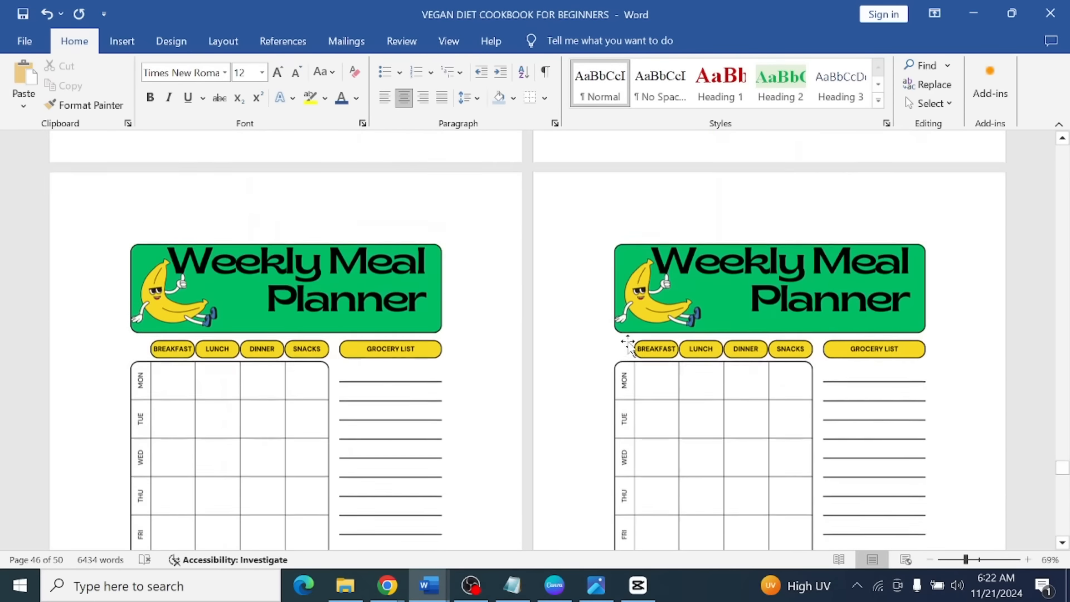
scroll(632, 348, up, 10)
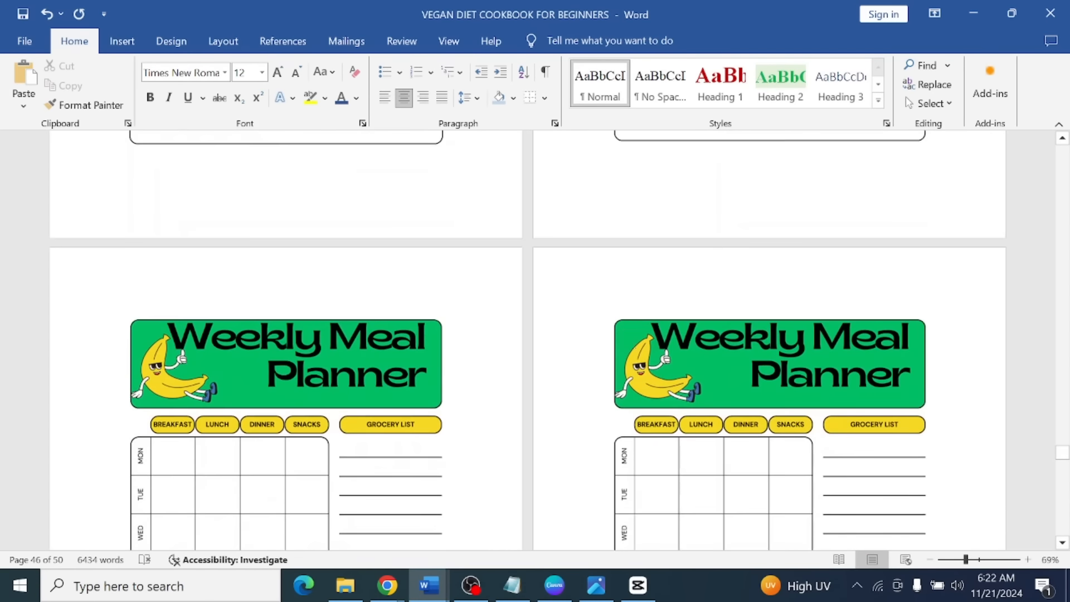
scroll(631, 348, up, 9)
drag(1064, 441, 1065, 528)
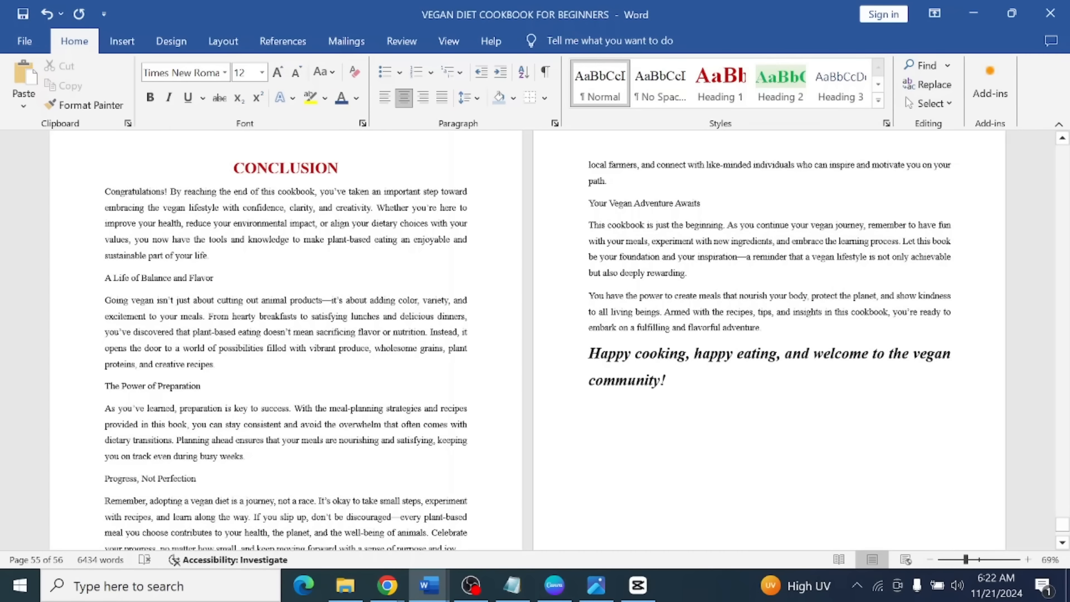
key(ctrl+a)
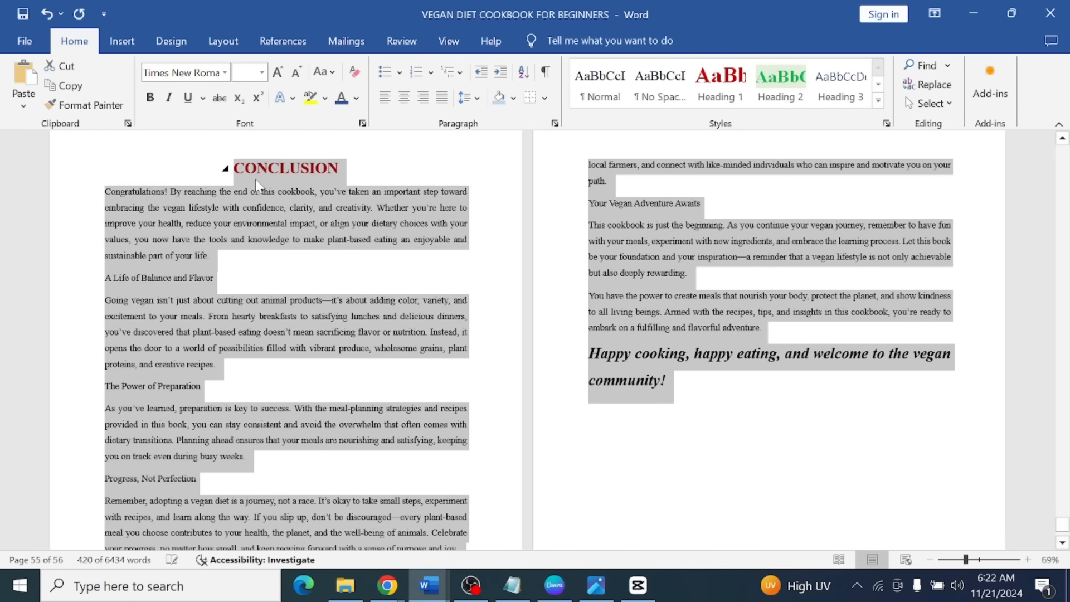
key(Delete)
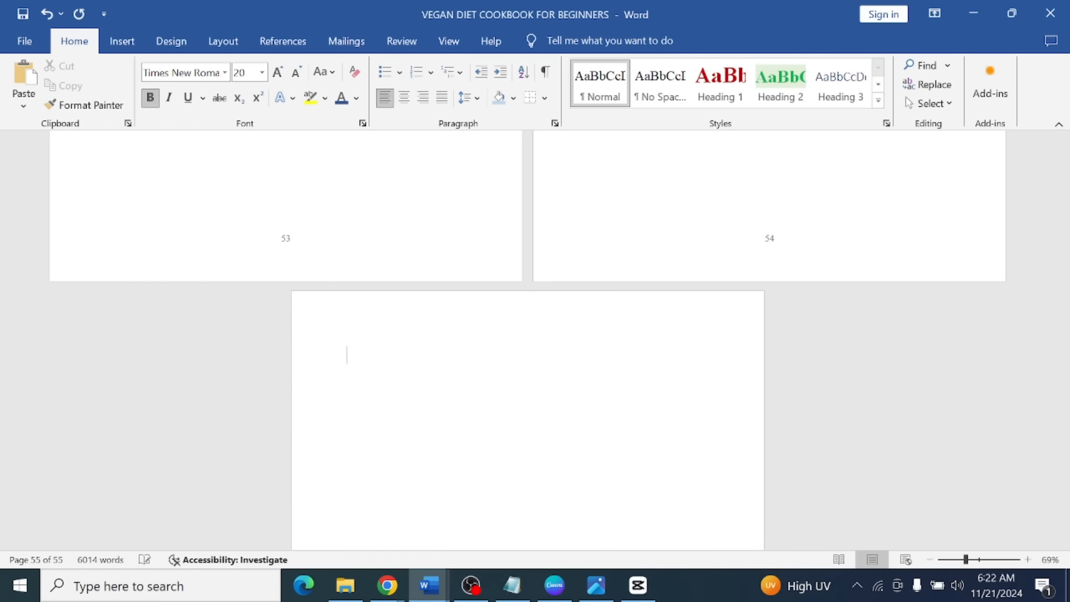
Remove the empty pages left after the last weekly meal planner.
click(538, 396)
scroll(733, 335, up, 8)
scroll(734, 335, up, 2)
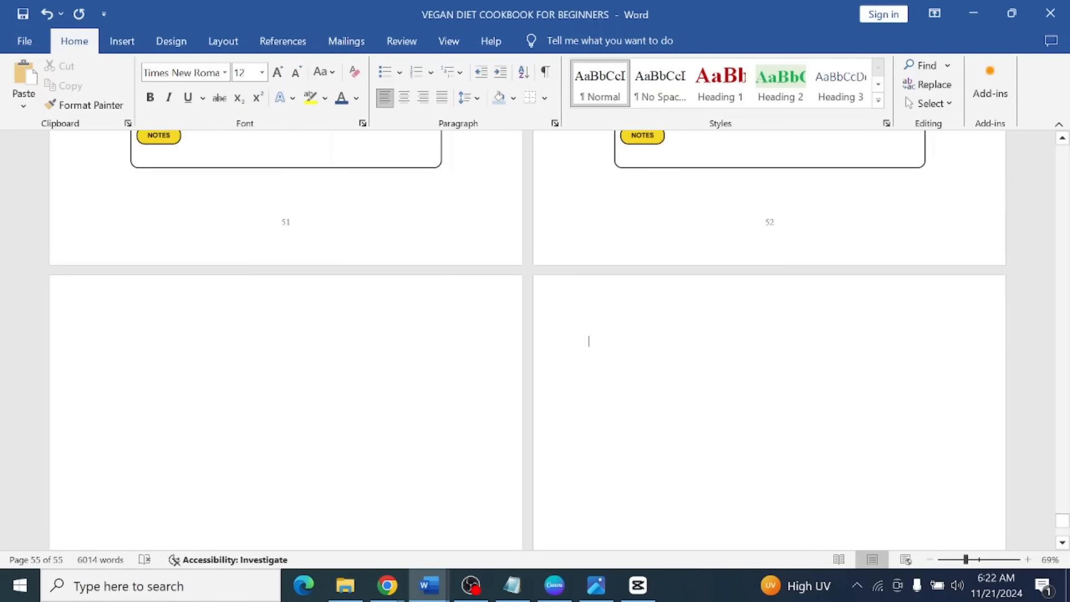
key(BackSpace)
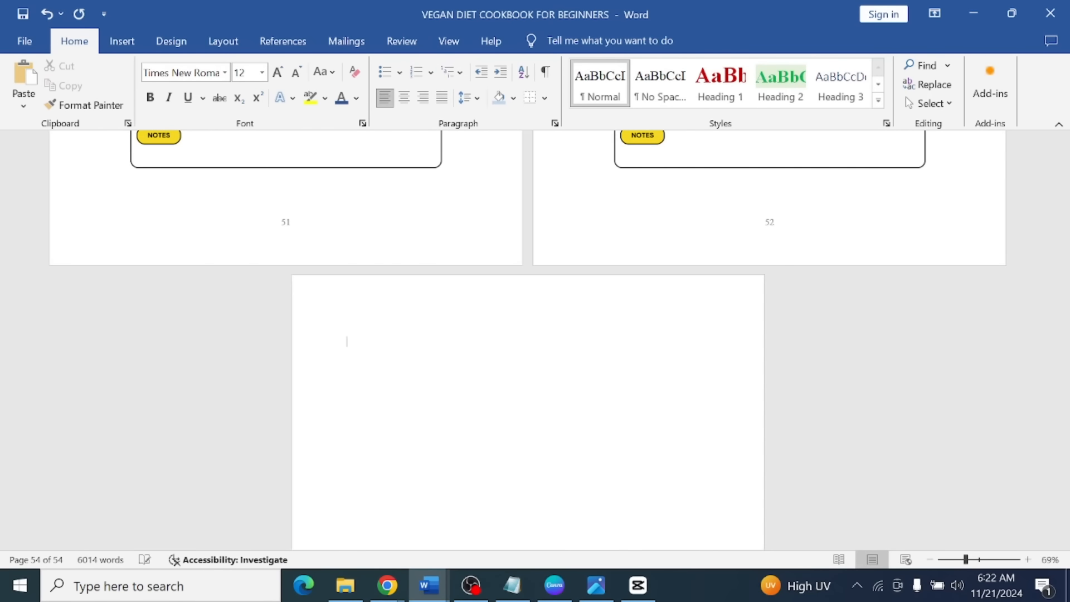
key(BackSpace)
Insert blank pages before the first weekly meal planner and paste the cut Conclusion section there.
drag(1062, 527, 1062, 464)
scroll(112, 221, up, 1)
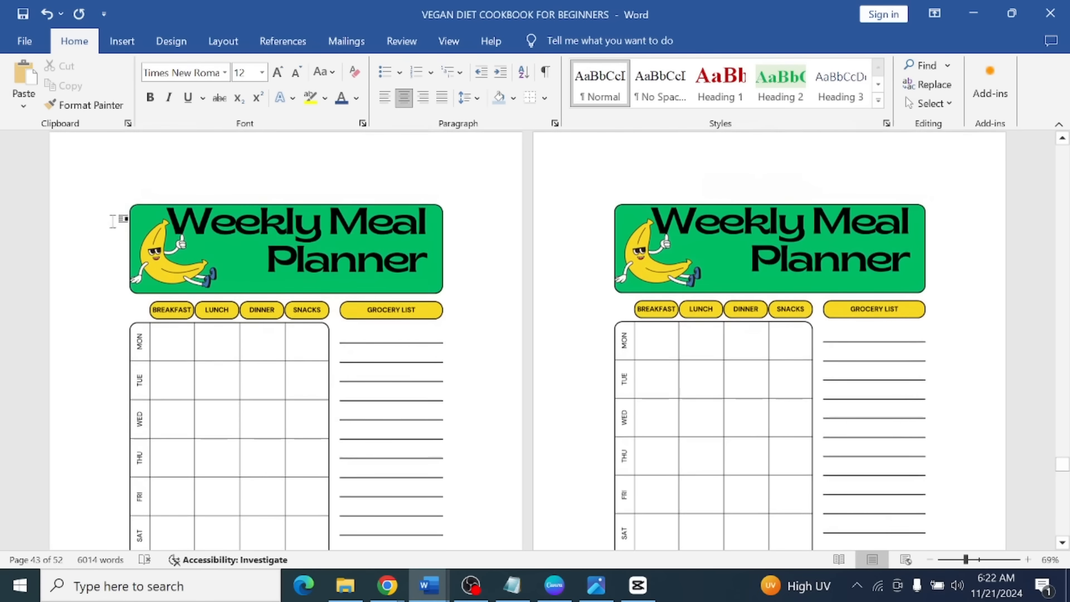
scroll(106, 219, up, 8)
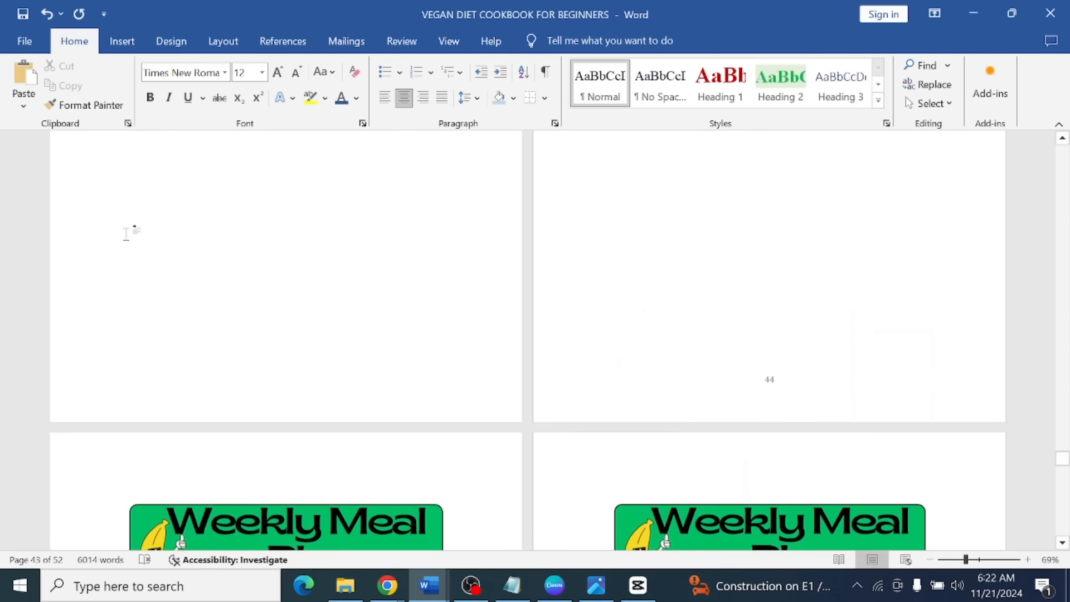
scroll(127, 233, up, 4)
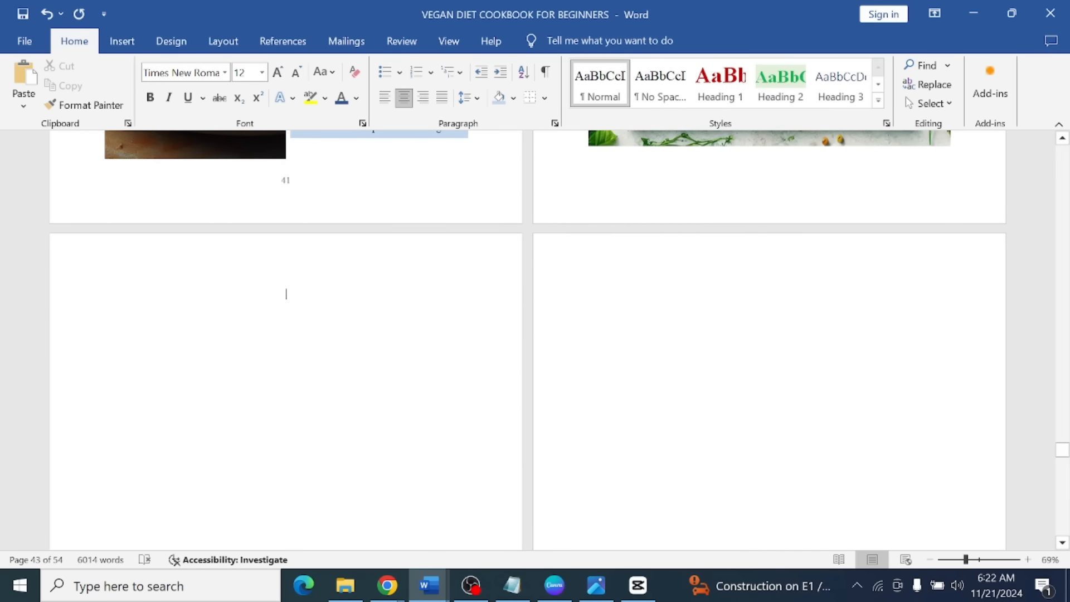
scroll(535, 340, down, 10)
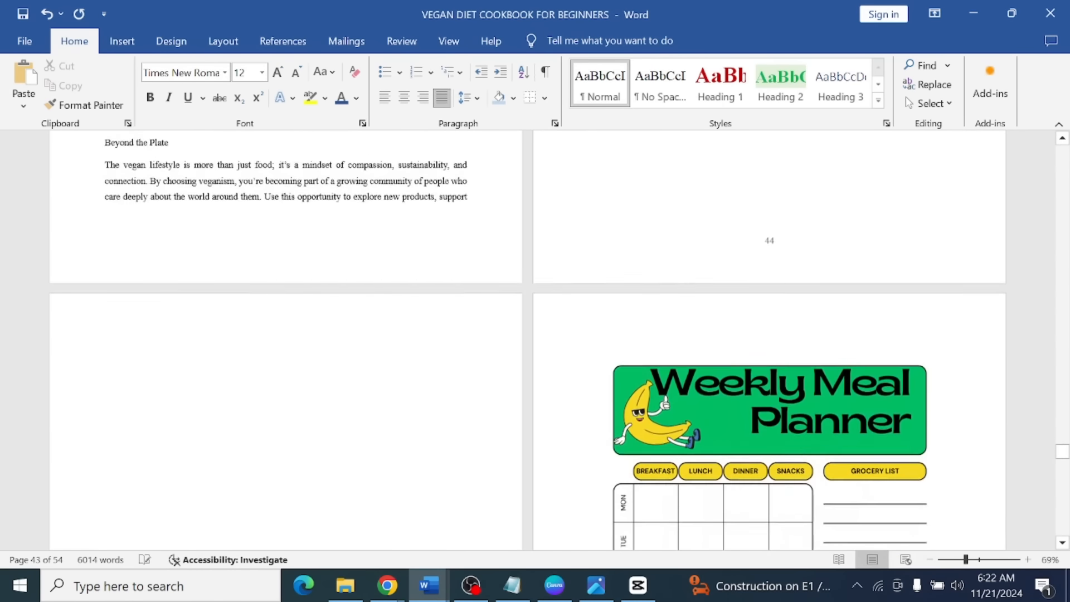
Remove the blank page between the Conclusion section and the first weekly meal planner.
scroll(117, 352, up, 3)
scroll(105, 327, down, 4)
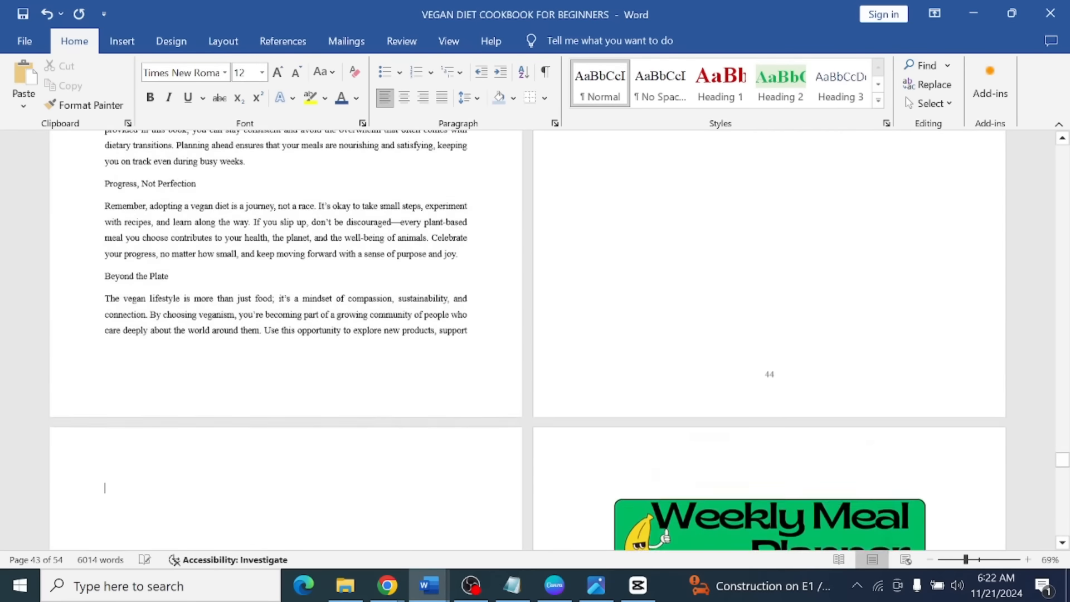
scroll(700, 335, up, 6)
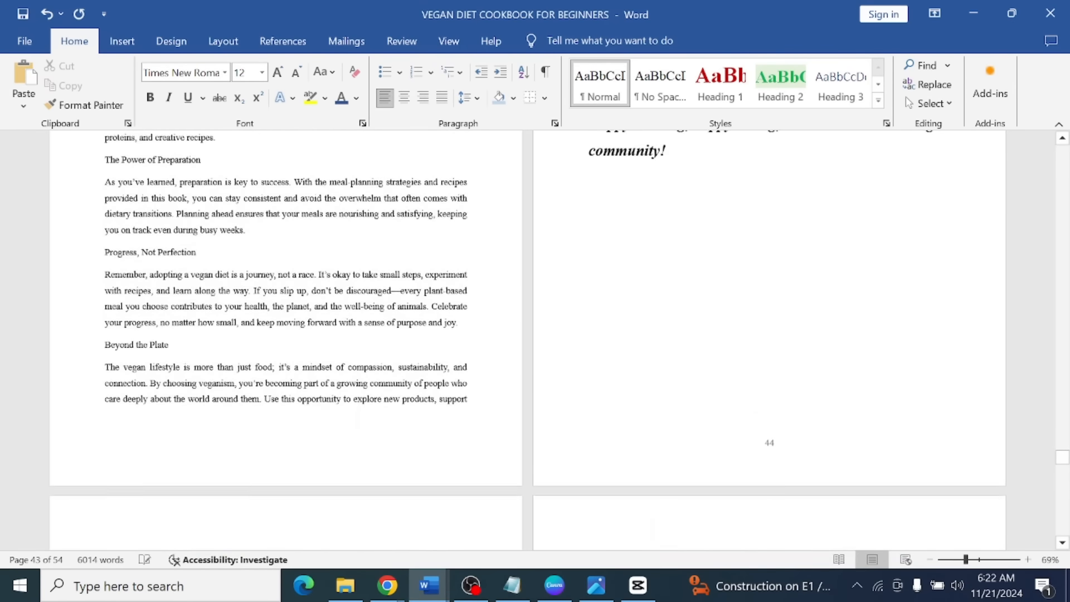
scroll(528, 340, up, 5)
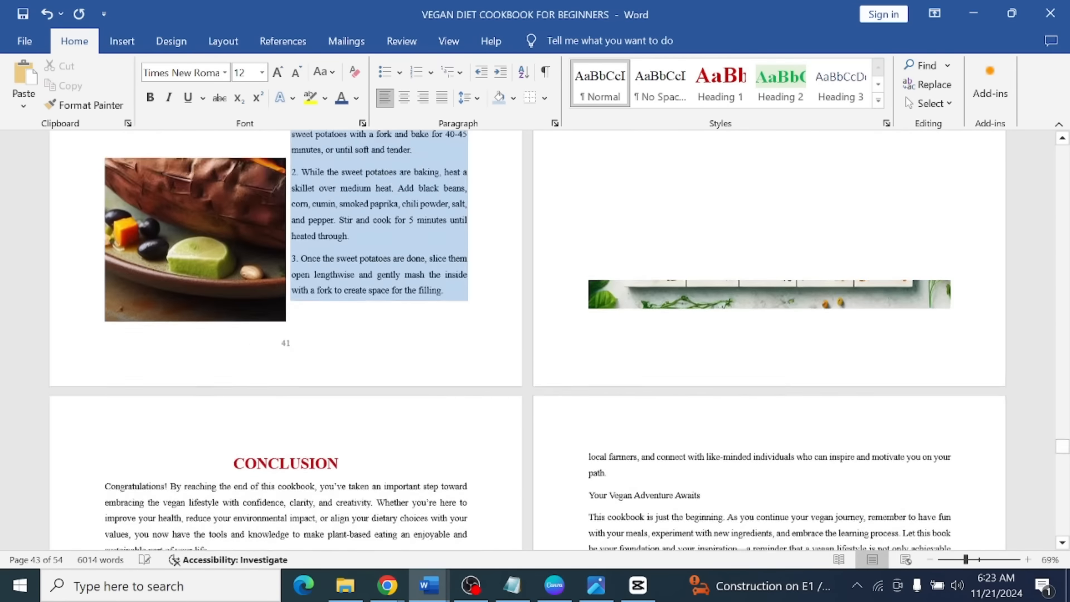
scroll(456, 348, down, 14)
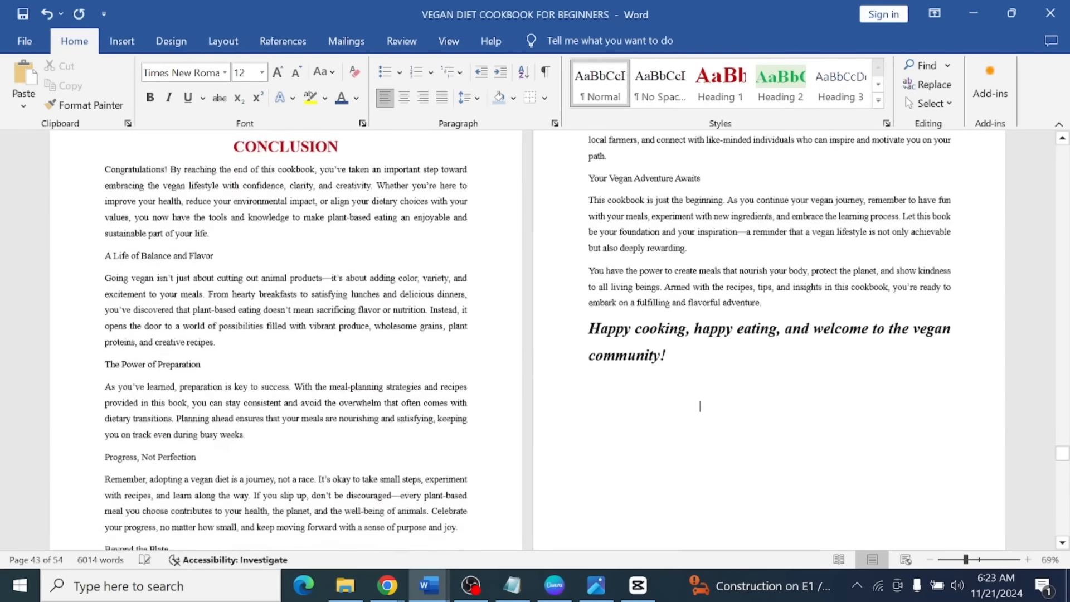
Review the weekly meal planner pages after the Conclusion section, checking their layout and page numbering.
scroll(456, 348, down, 15)
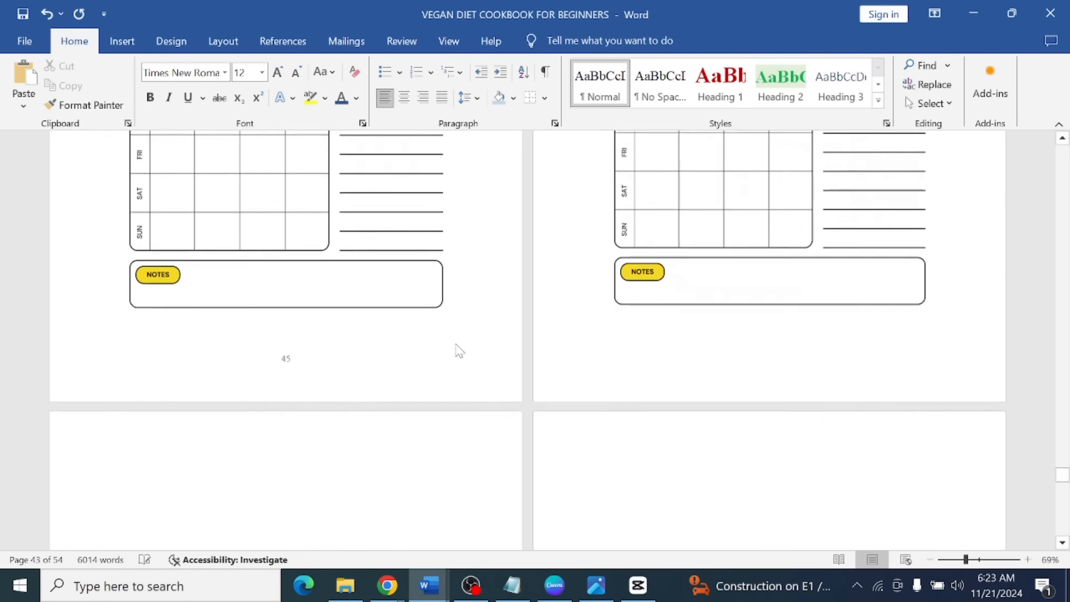
scroll(456, 348, down, 15)
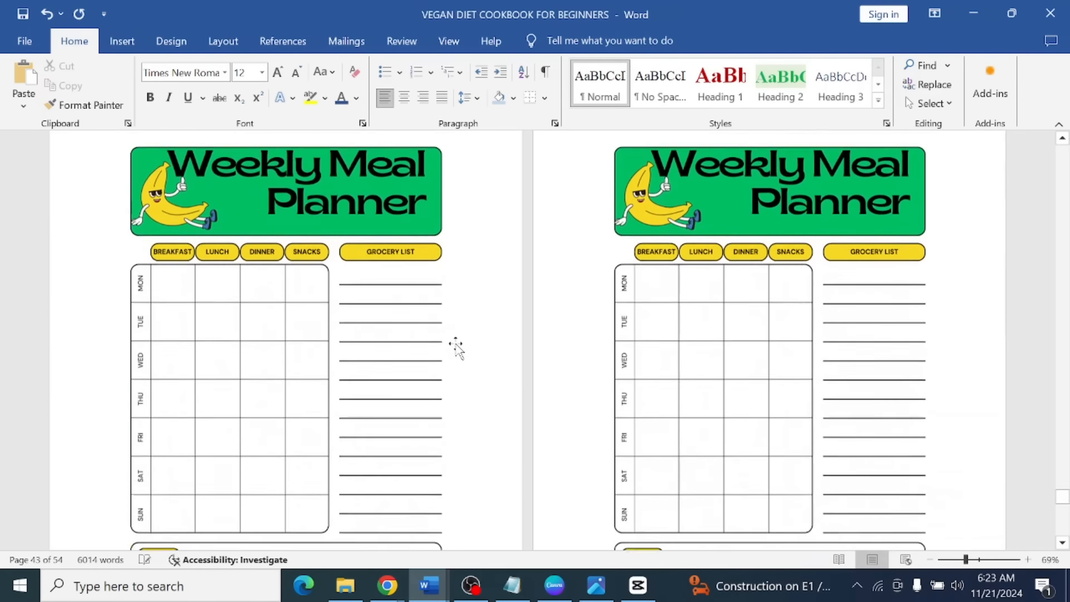
scroll(456, 348, down, 16)
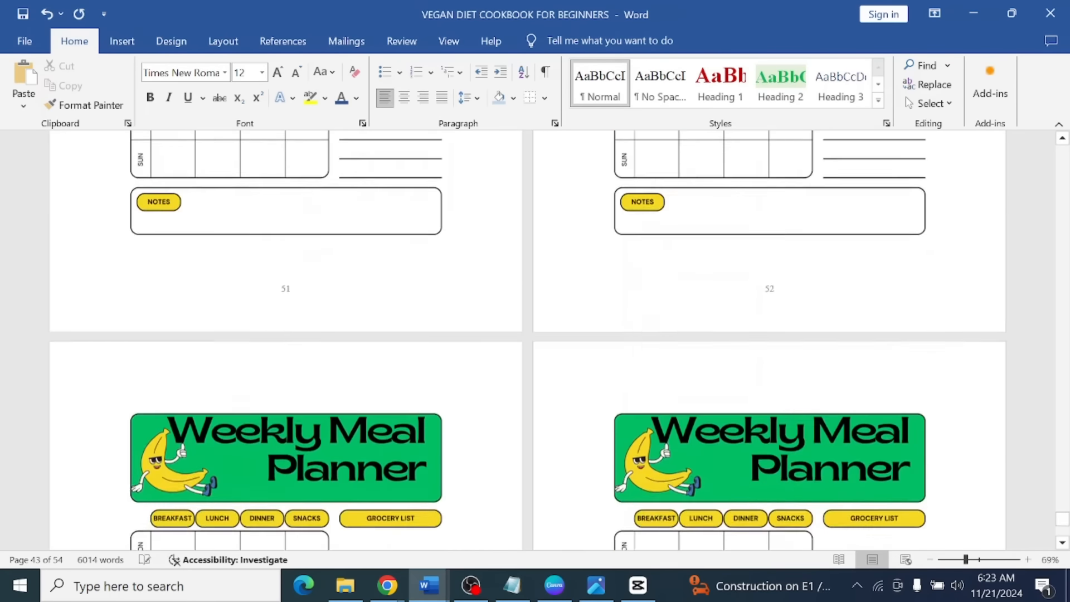
scroll(587, 325, down, 2)
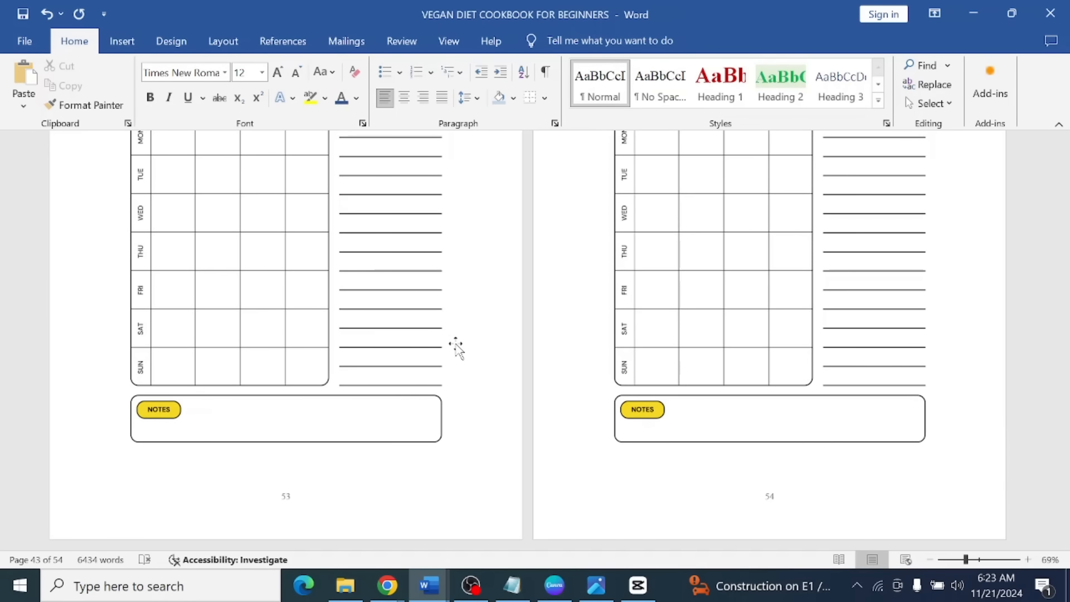
scroll(456, 348, up, 2)
scroll(456, 348, up, 1)
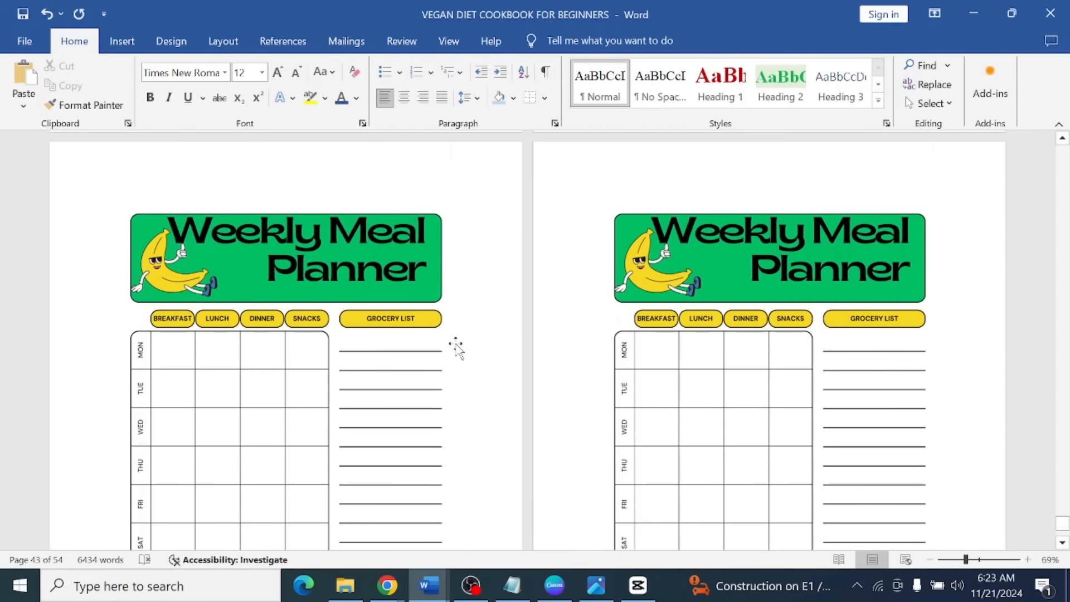
scroll(456, 349, up, 15)
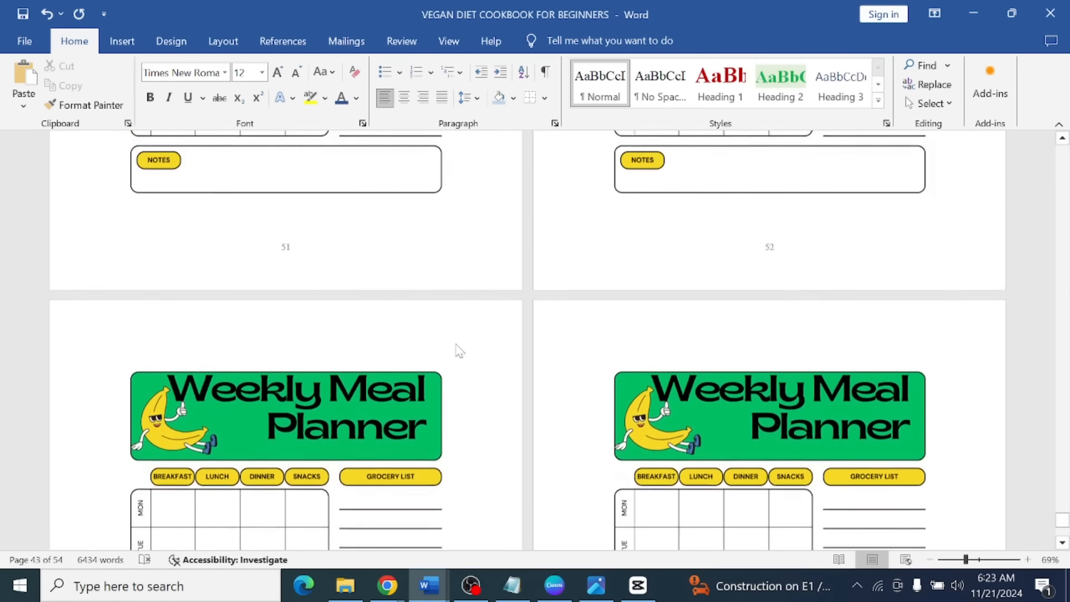
scroll(456, 349, up, 15)
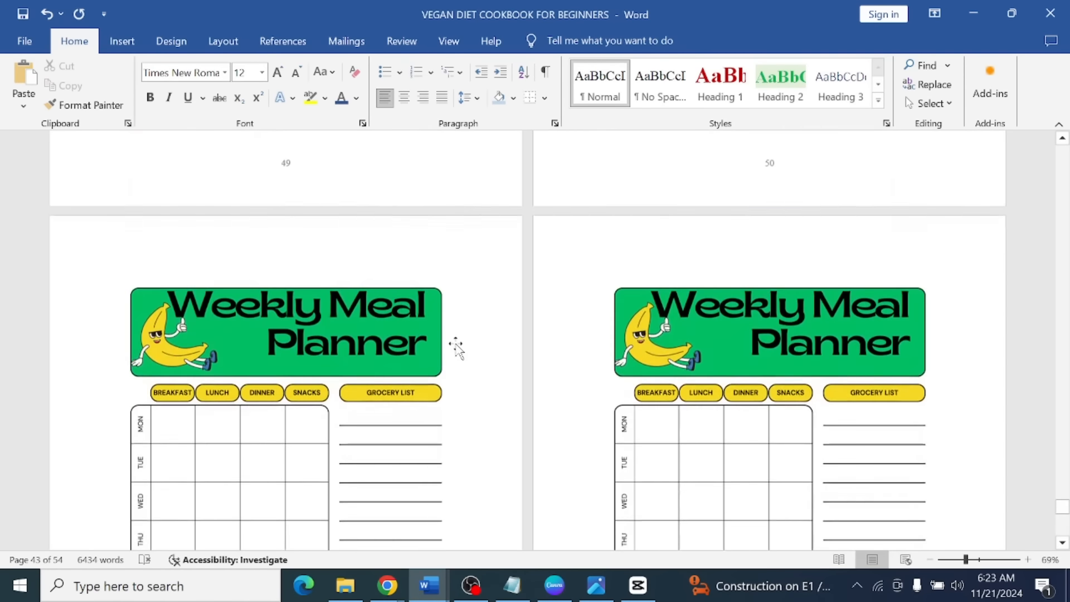
scroll(456, 349, up, 15)
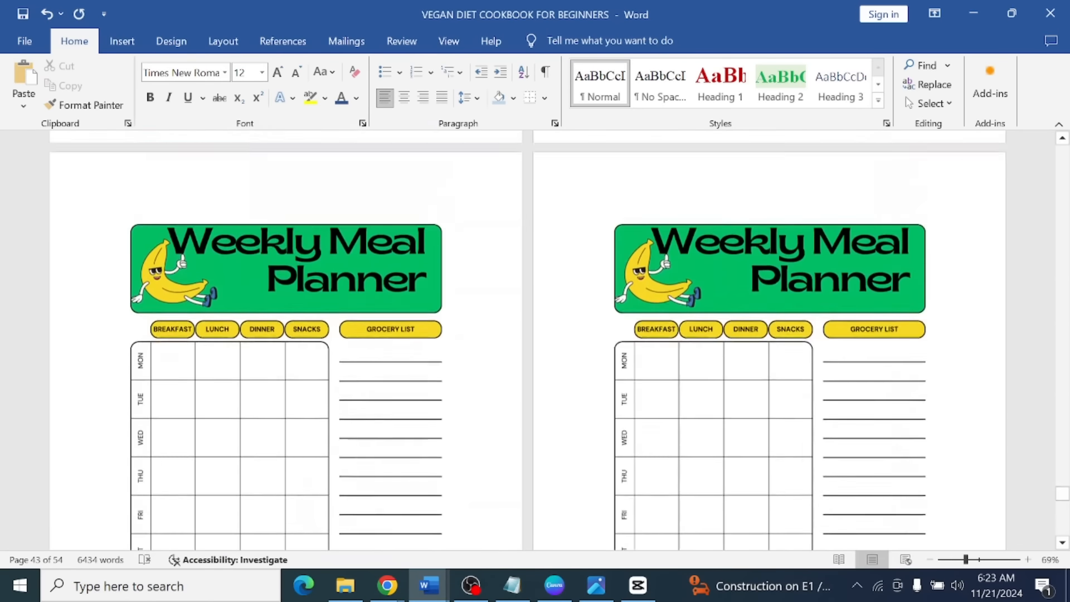
scroll(456, 348, up, 15)
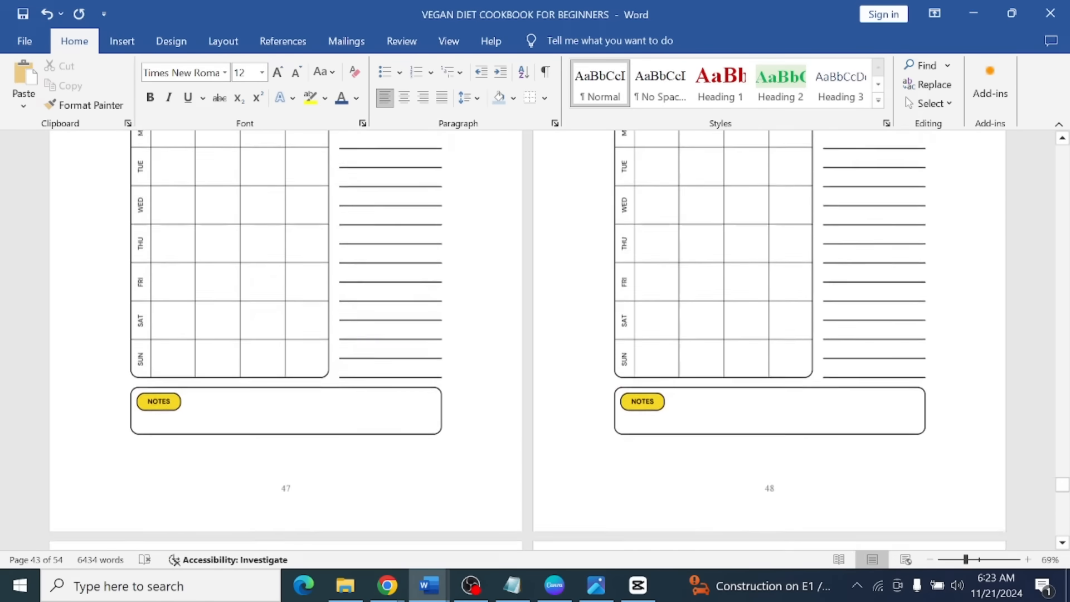
Insert a custom table of contents with dotted-style leaders and three heading levels under the TABLE OF CONTENT heading.
scroll(529, 340, up, 15)
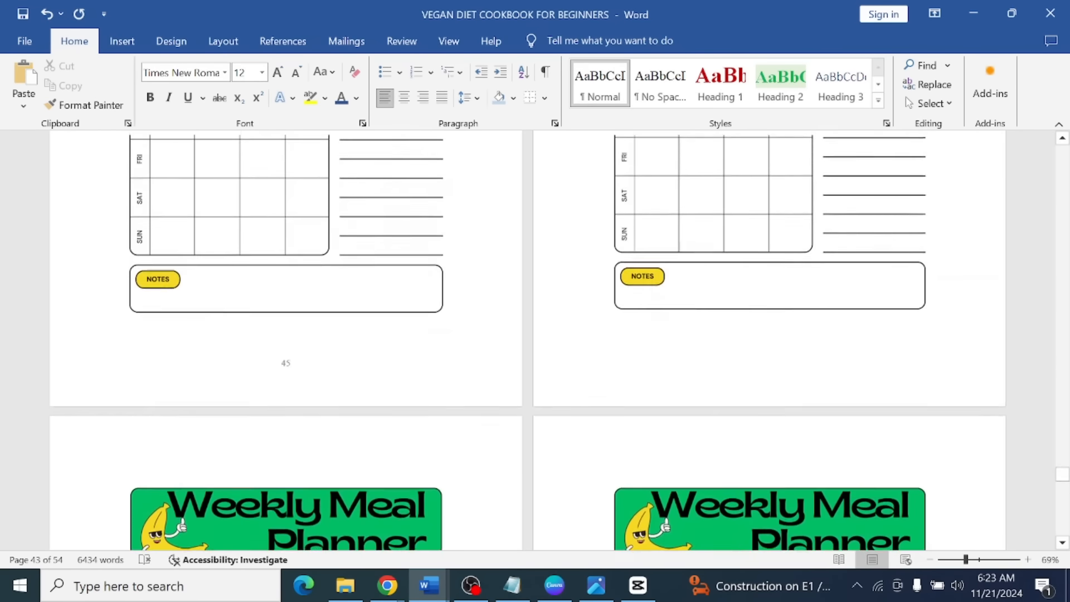
drag(1062, 466, 1062, 152)
scroll(528, 340, down, 20)
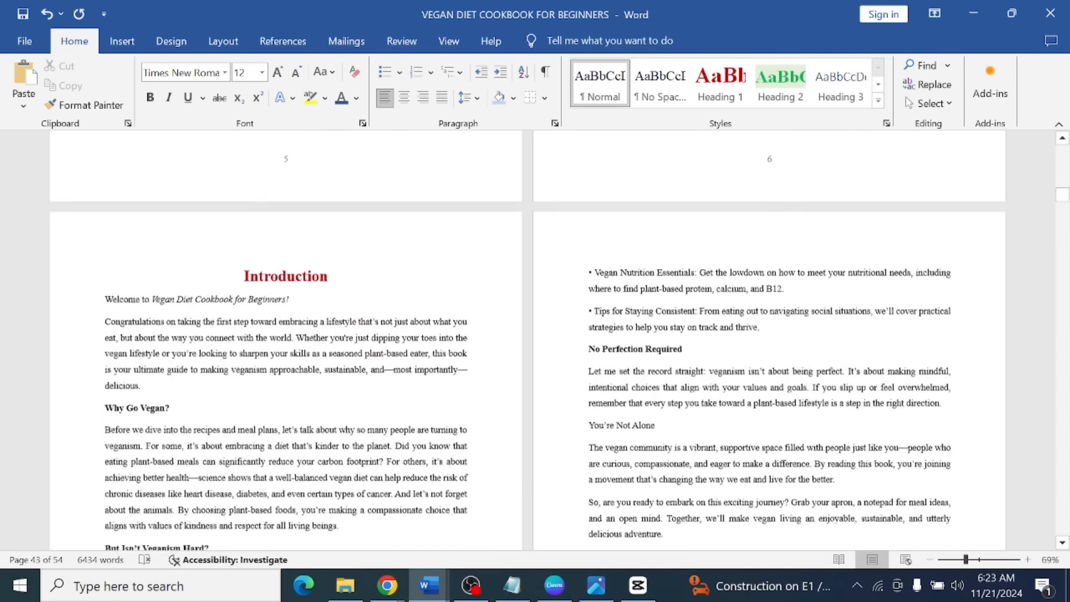
scroll(1034, 271, down, 3)
scroll(1034, 271, up, 3)
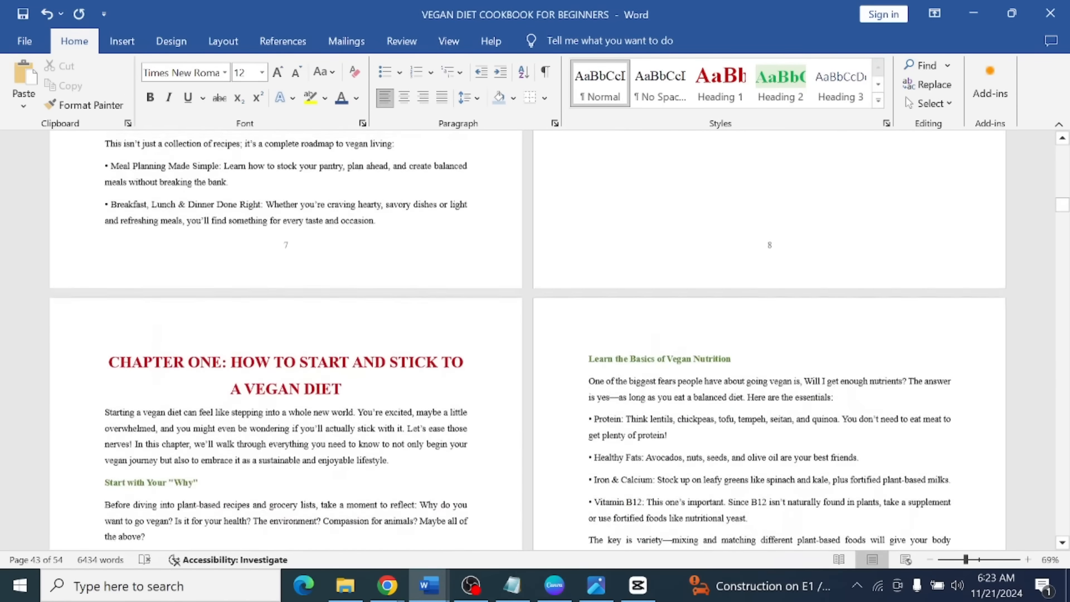
drag(1062, 207, 1062, 192)
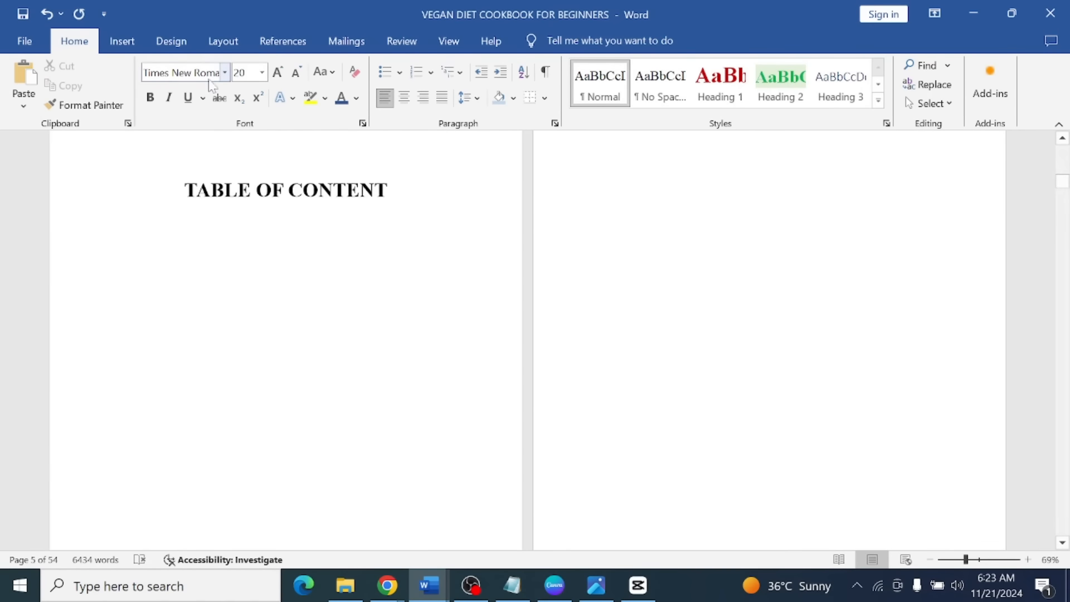
click(278, 46)
click(33, 95)
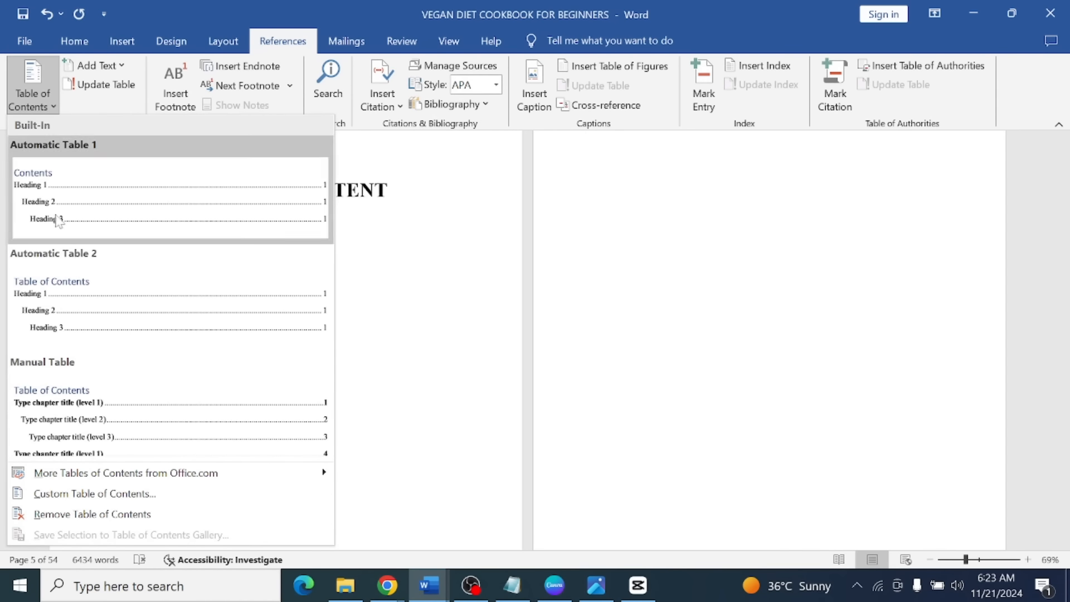
click(69, 494)
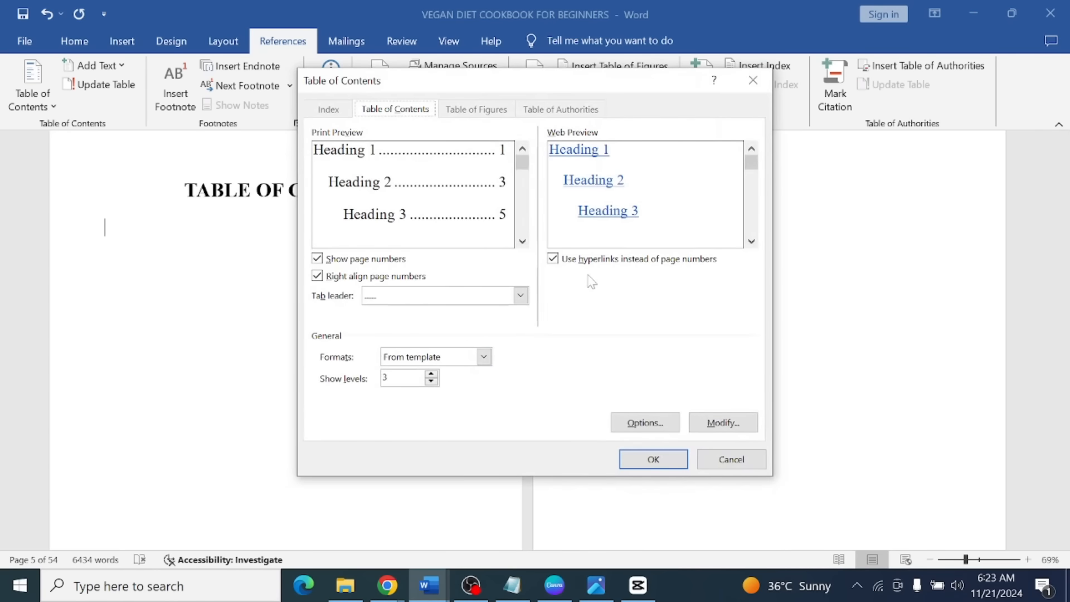
click(654, 459)
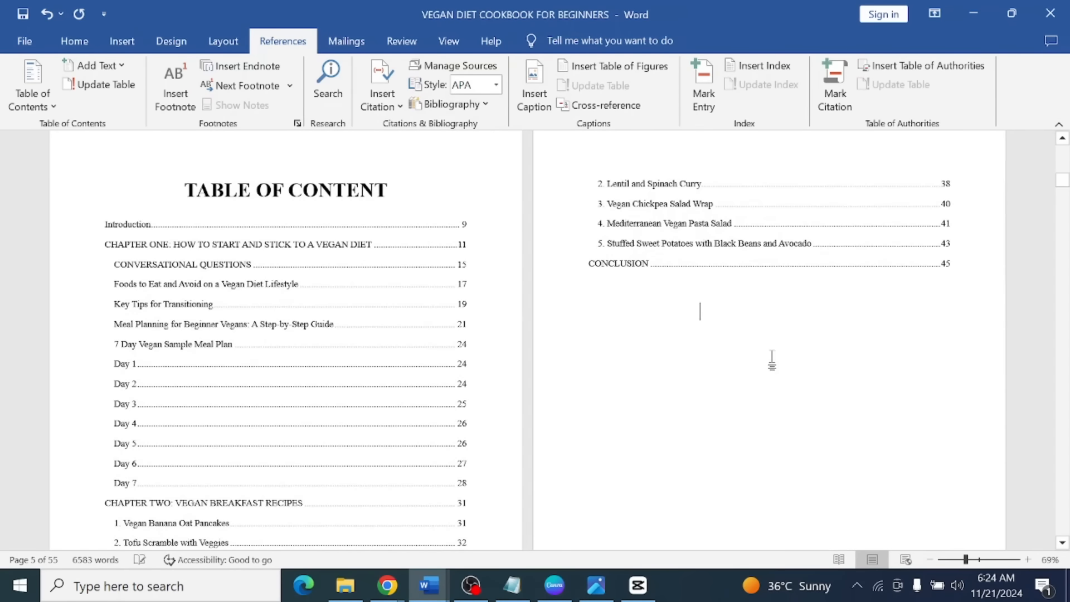
Arrange all the table of contents entries, from Introduction to CONCLUSION, in two columns.
scroll(731, 351, down, 3)
scroll(731, 352, up, 6)
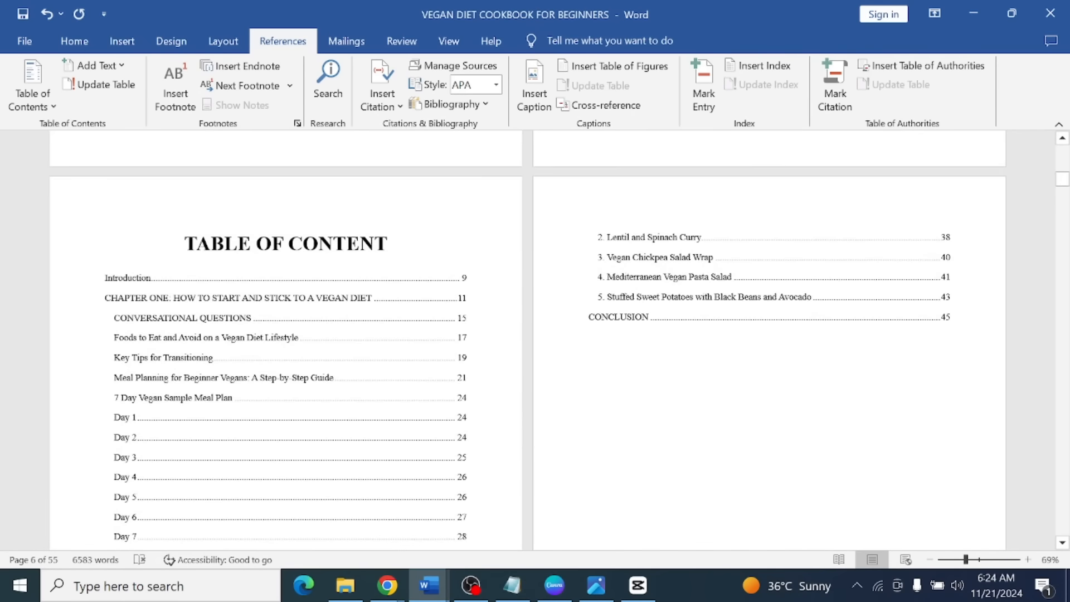
drag(700, 357, 106, 276)
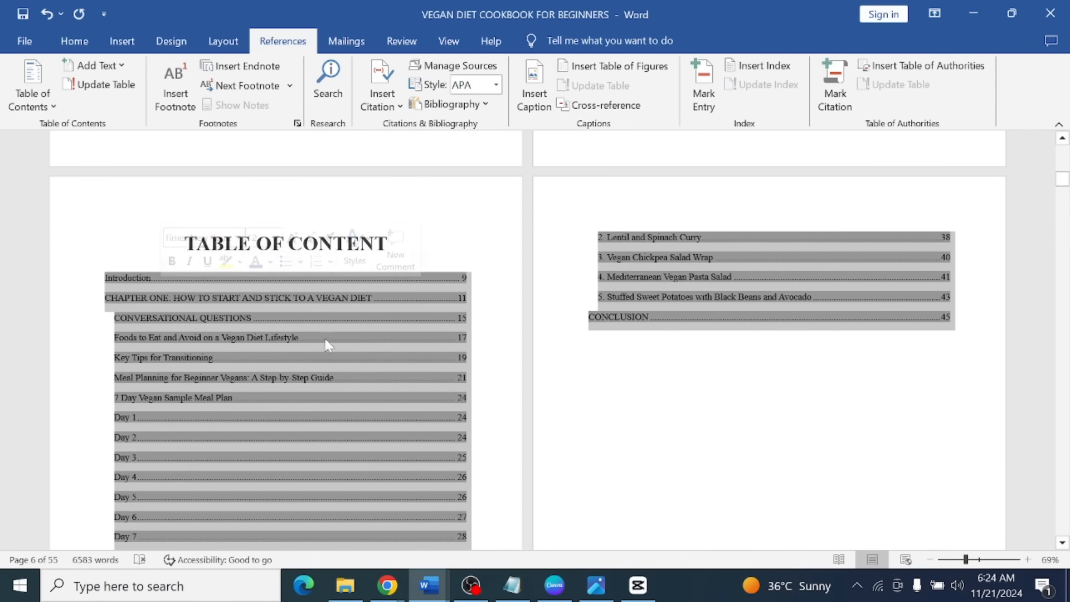
click(74, 41)
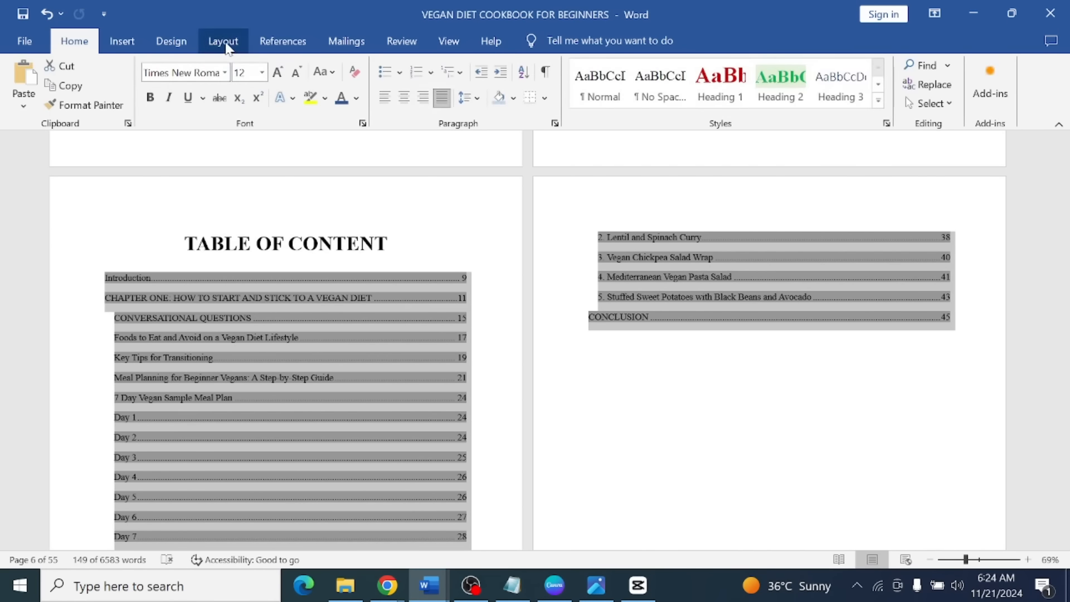
click(223, 41)
click(156, 106)
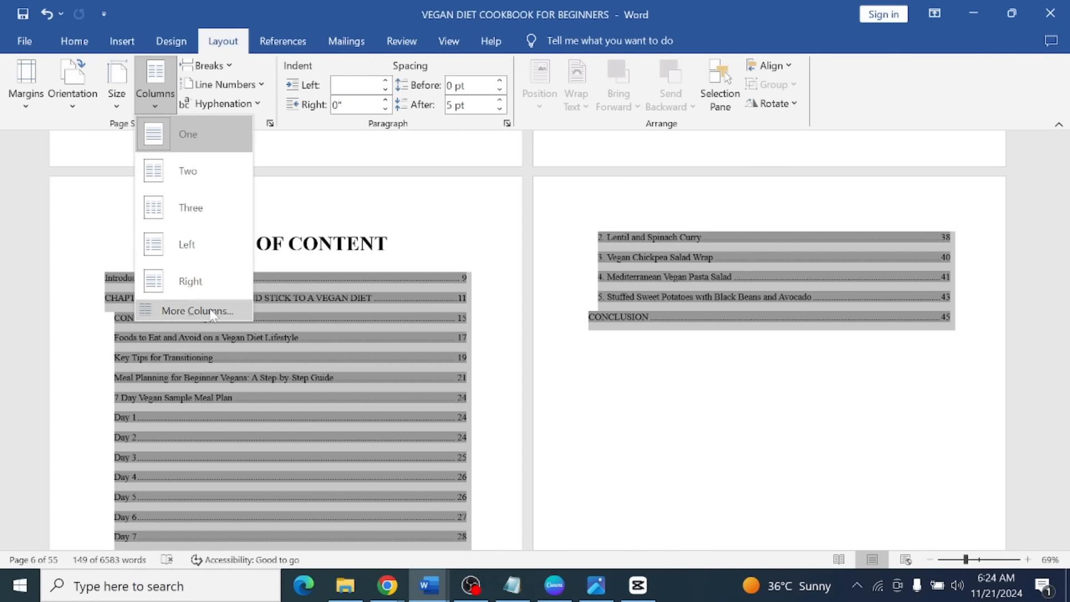
click(195, 179)
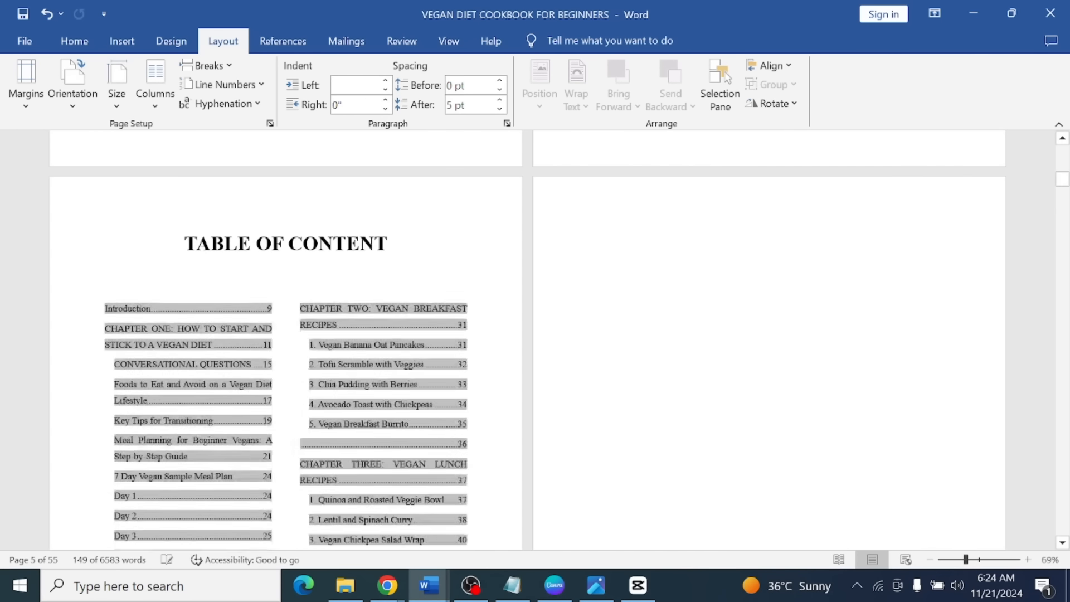
scroll(346, 323, down, 5)
click(346, 323)
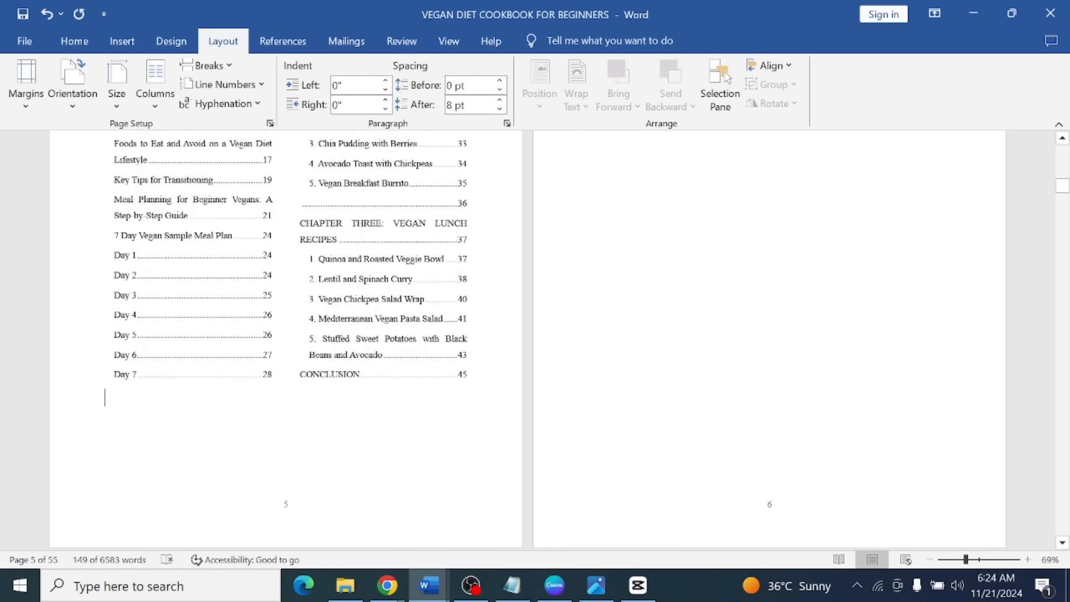
Remove the empty line between the TABLE OF CONTENT heading and its two-column entries.
scroll(346, 323, up, 5)
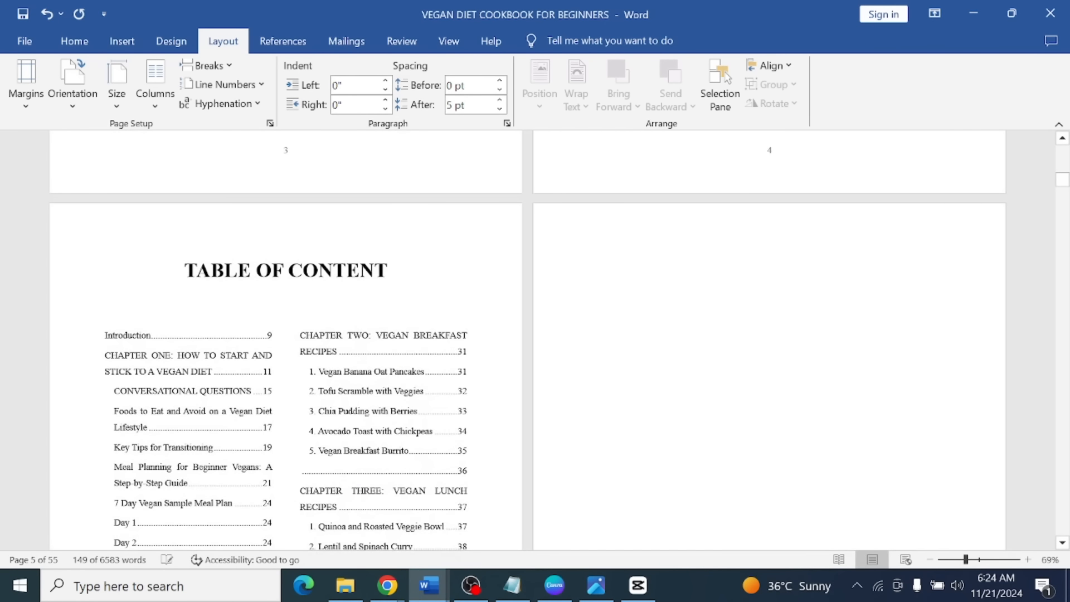
click(389, 271)
scroll(389, 290, down, 8)
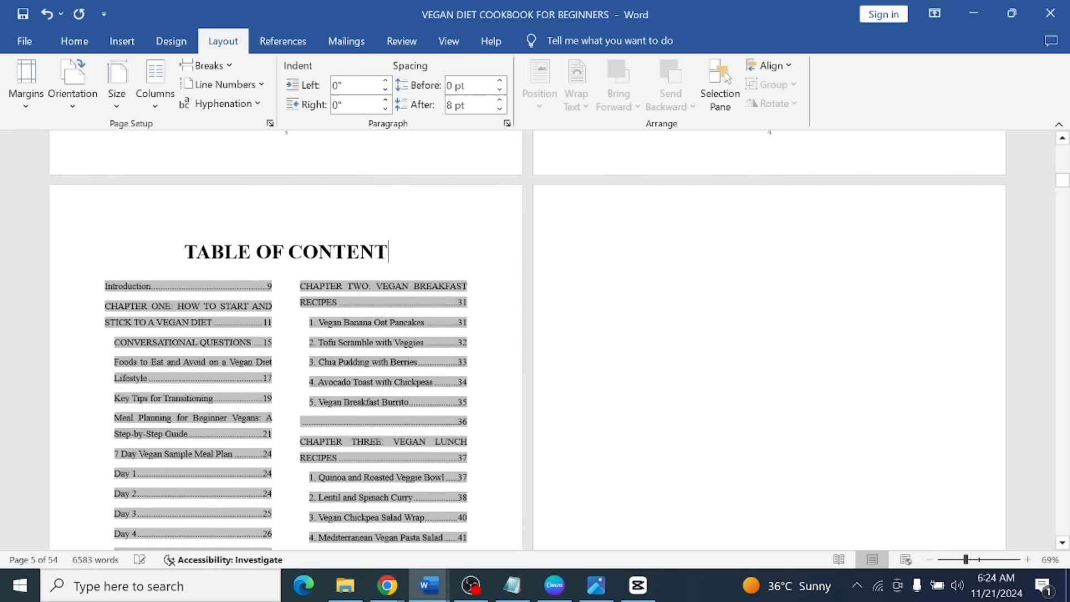
scroll(657, 279, up, 6)
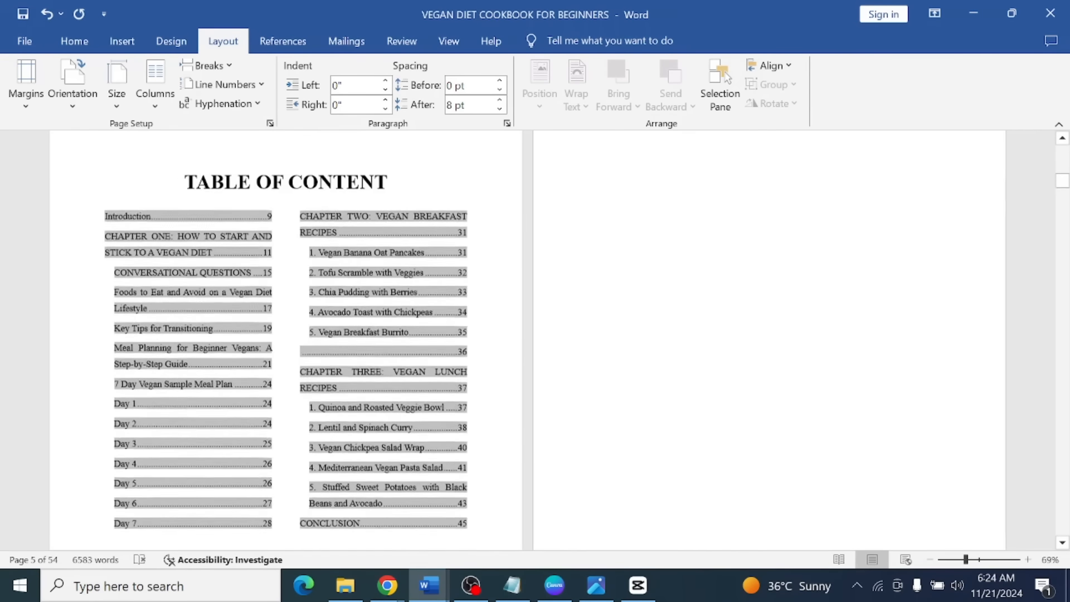
click(656, 278)
key(BackSpace)
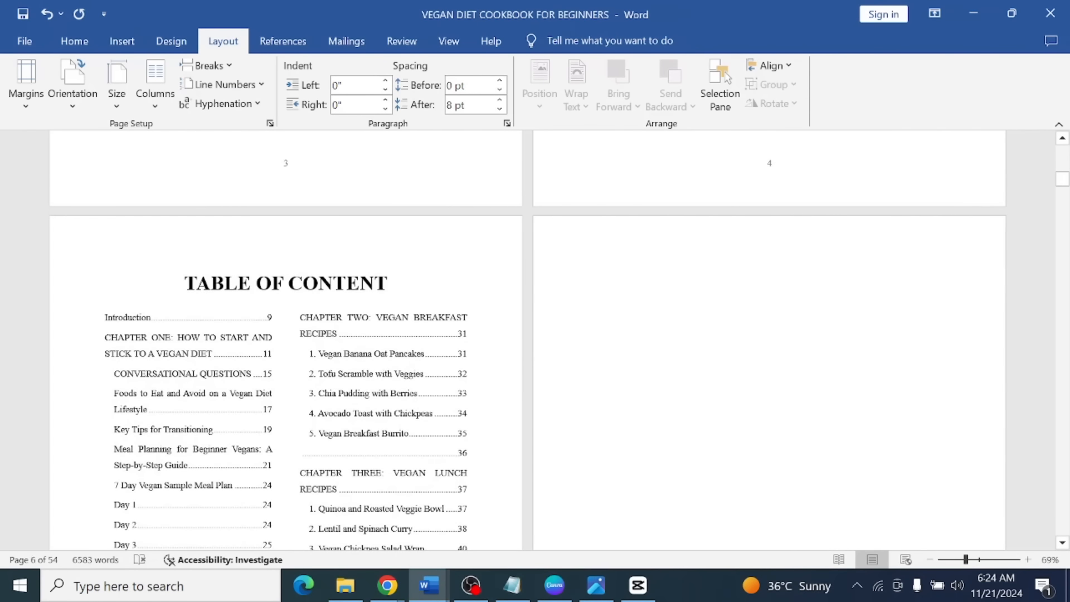
Switch to ChatGPT, enter the prompt "WRITE A SHORT CONTENT FOR WHO TO READ THIS BOOK SECTION" and select its whole text.
scroll(647, 290, up, 5)
scroll(647, 289, down, 6)
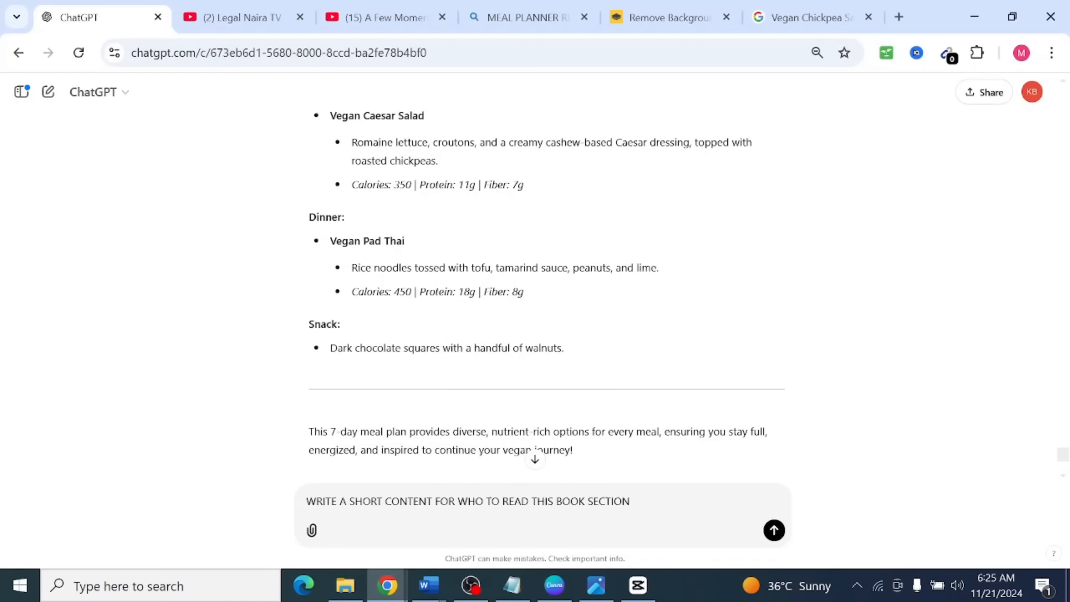
drag(630, 501, 306, 501)
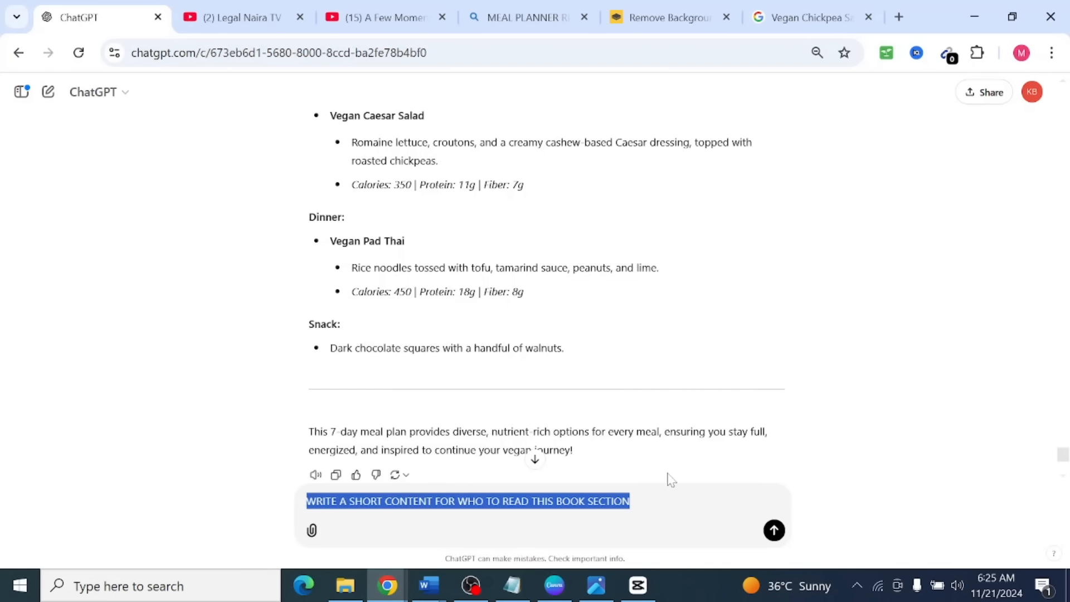
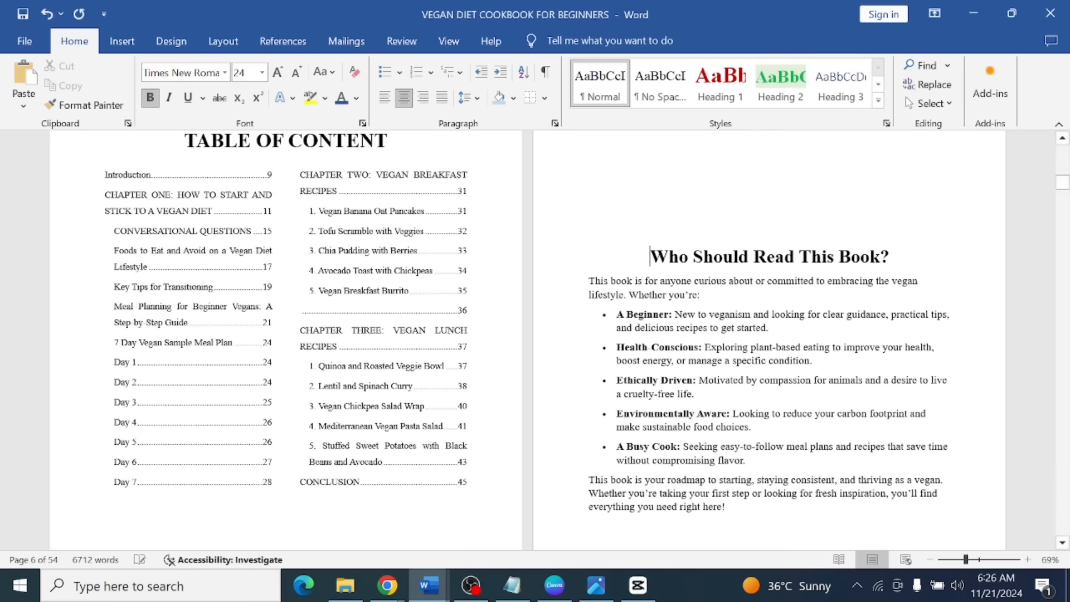
Color the "Who Should Read This Book?" heading on the page after the table of contents red.
scroll(535, 335, down, 2)
scroll(769, 335, up, 3)
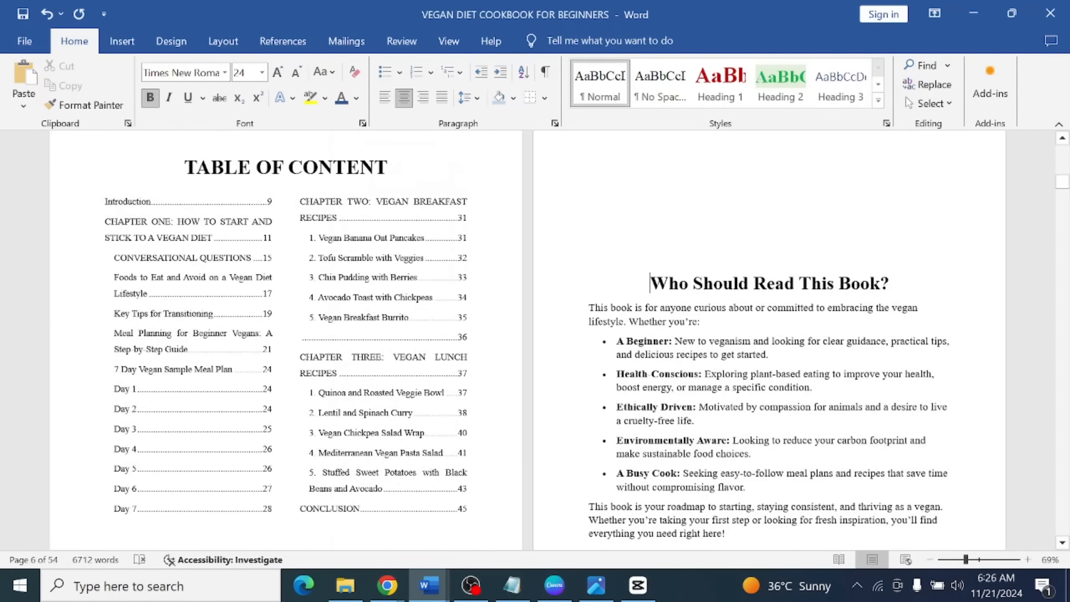
drag(892, 283, 650, 283)
click(342, 98)
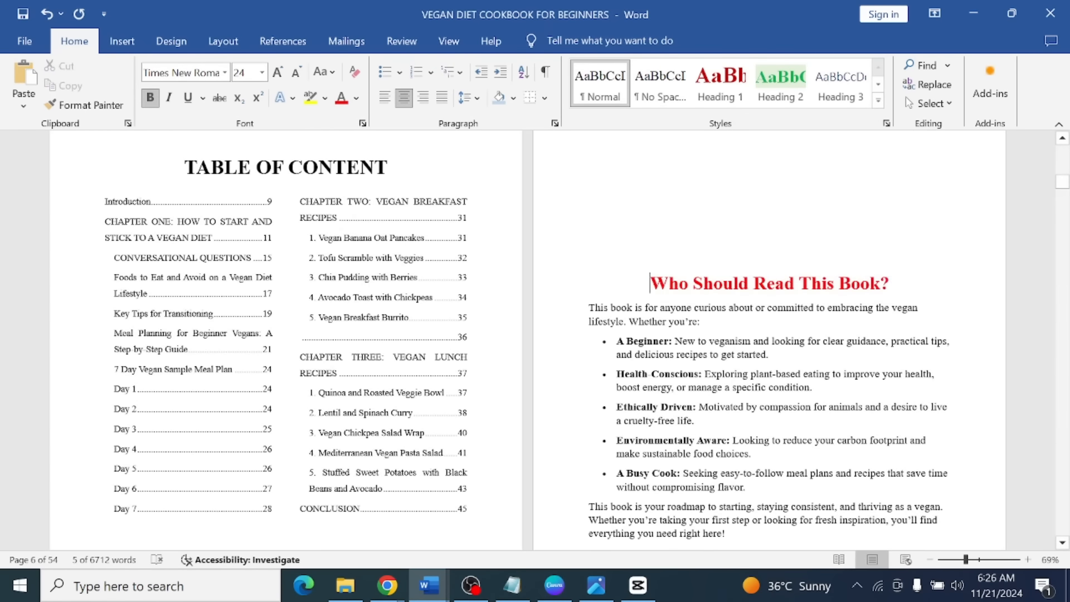
key(Right)
drag(197, 168, 185, 168)
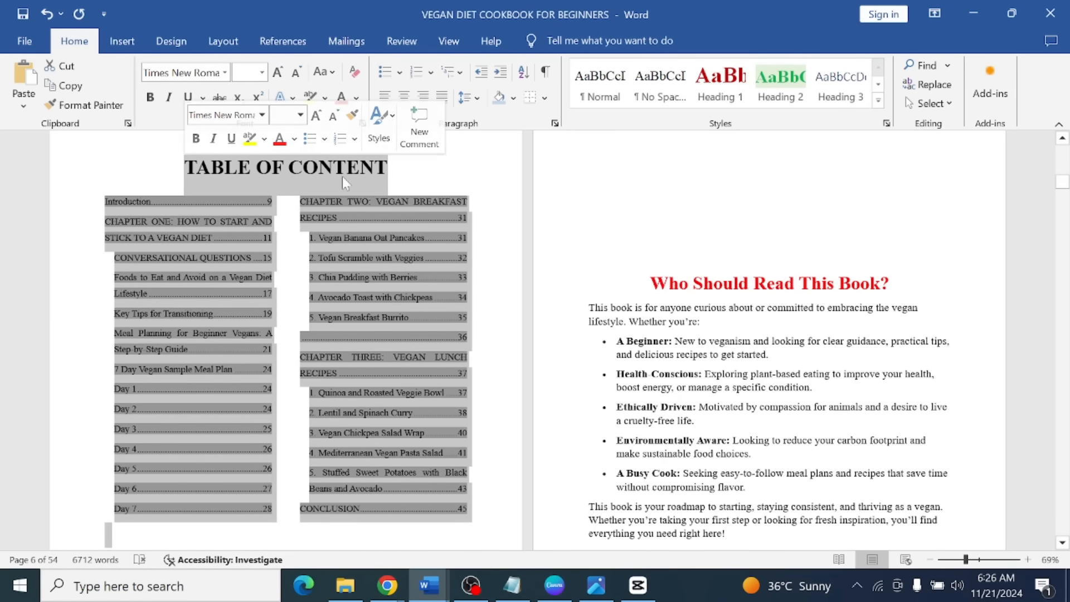
drag(390, 168, 185, 166)
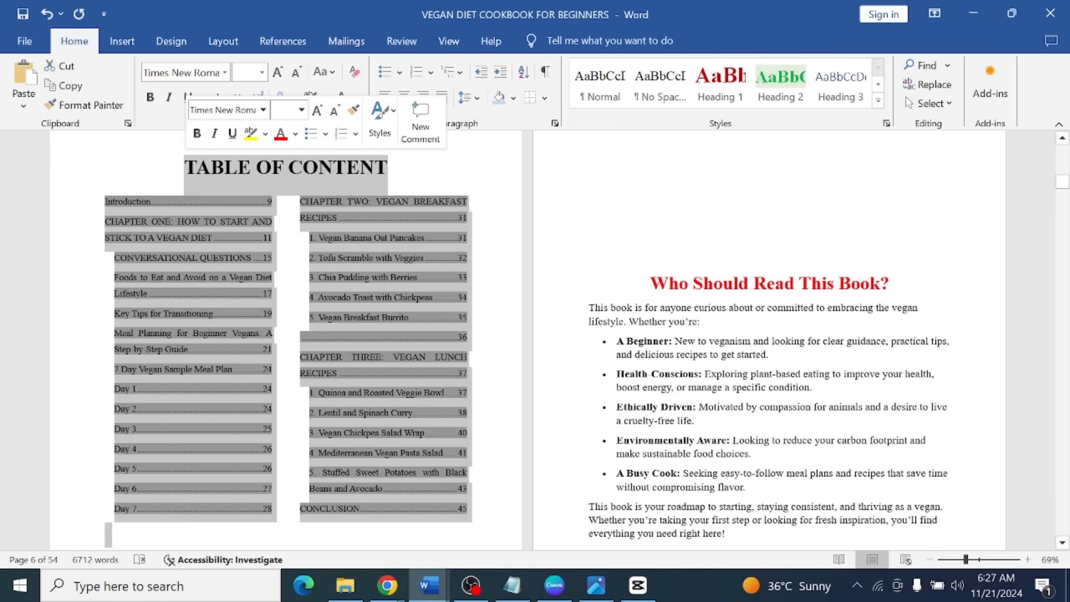
click(770, 166)
Review the cookbook from the title page through the front matter and Introduction to Chapter One, checking headings and page layout.
scroll(617, 335, up, 20)
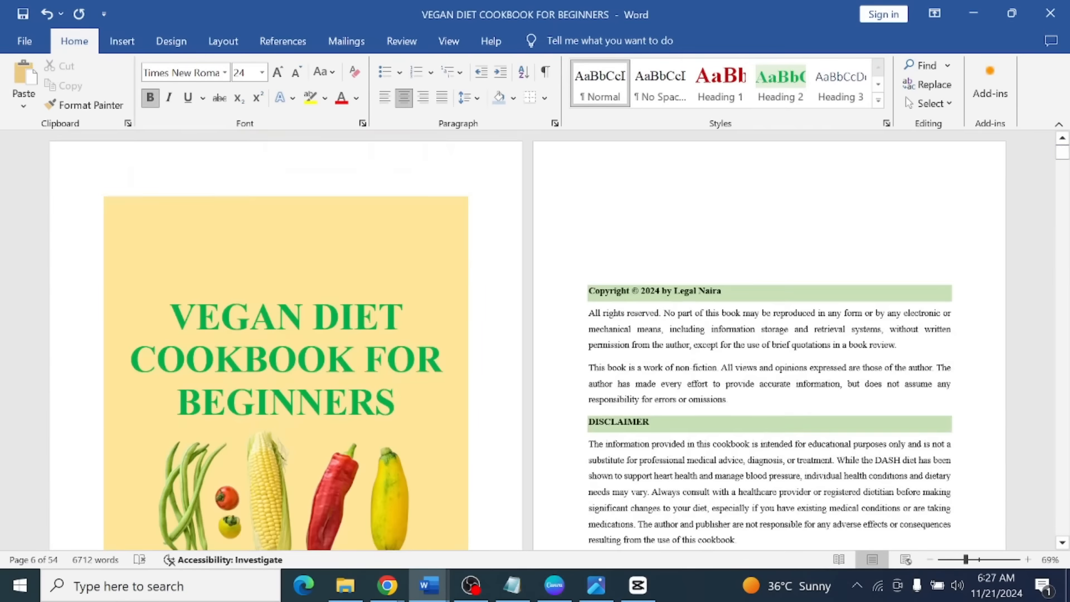
scroll(618, 334, down, 10)
scroll(617, 342, down, 10)
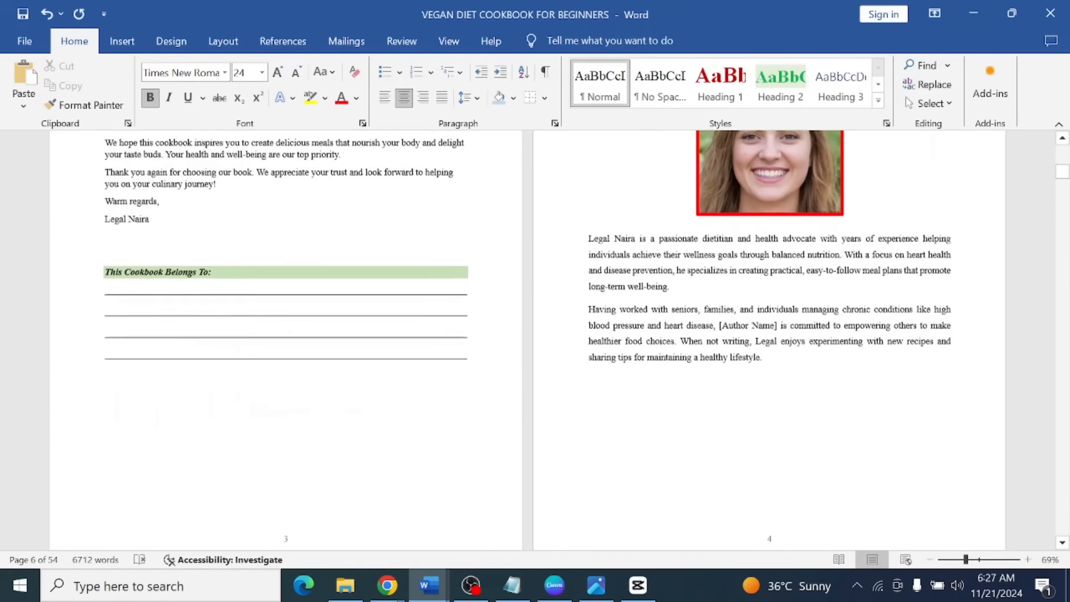
scroll(617, 342, down, 8)
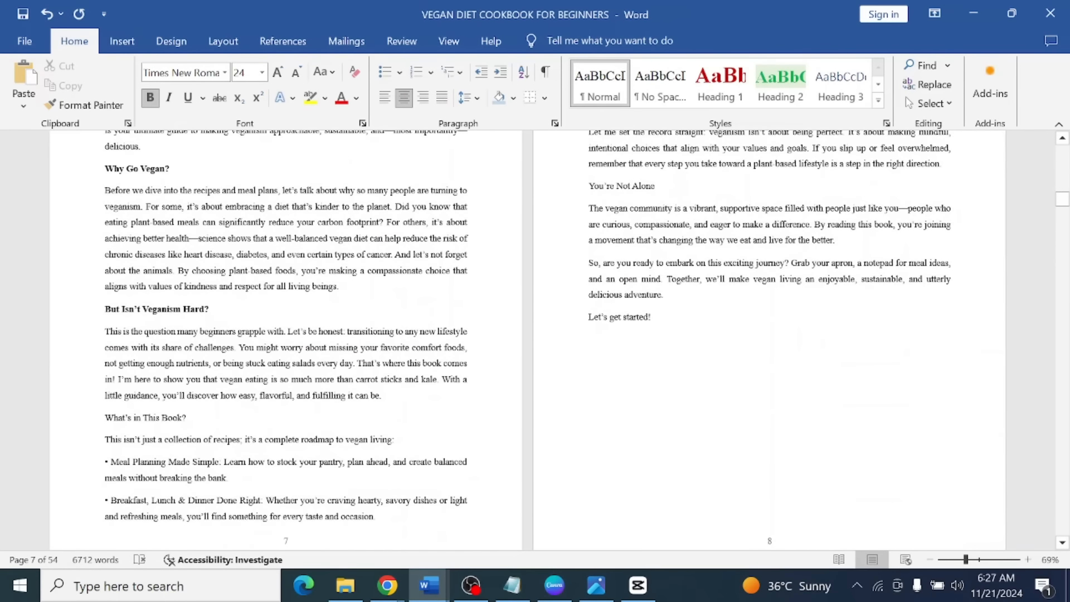
scroll(618, 343, down, 8)
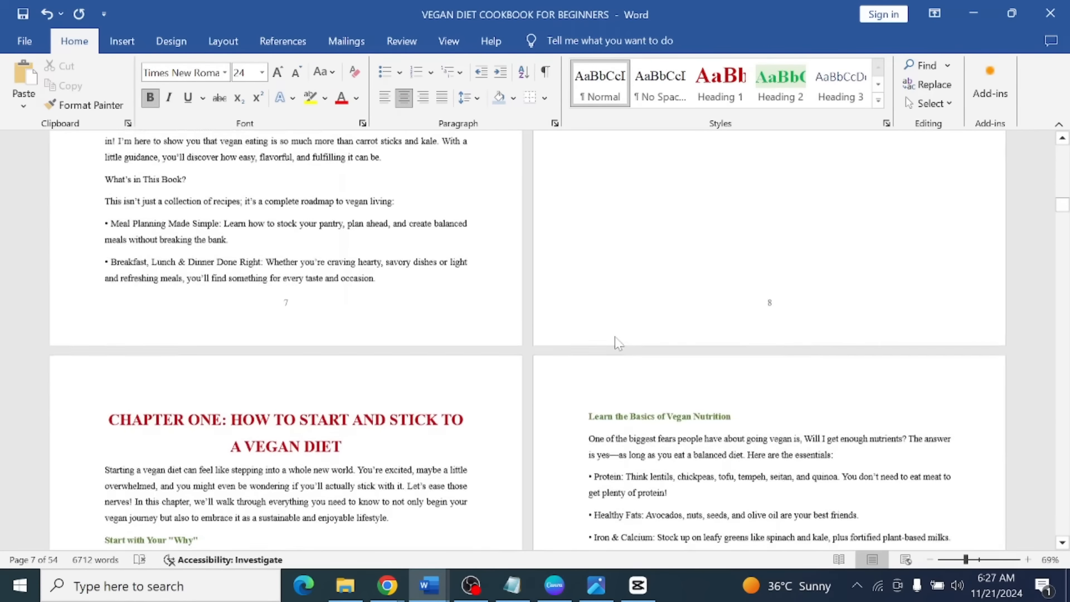
scroll(618, 343, down, 3)
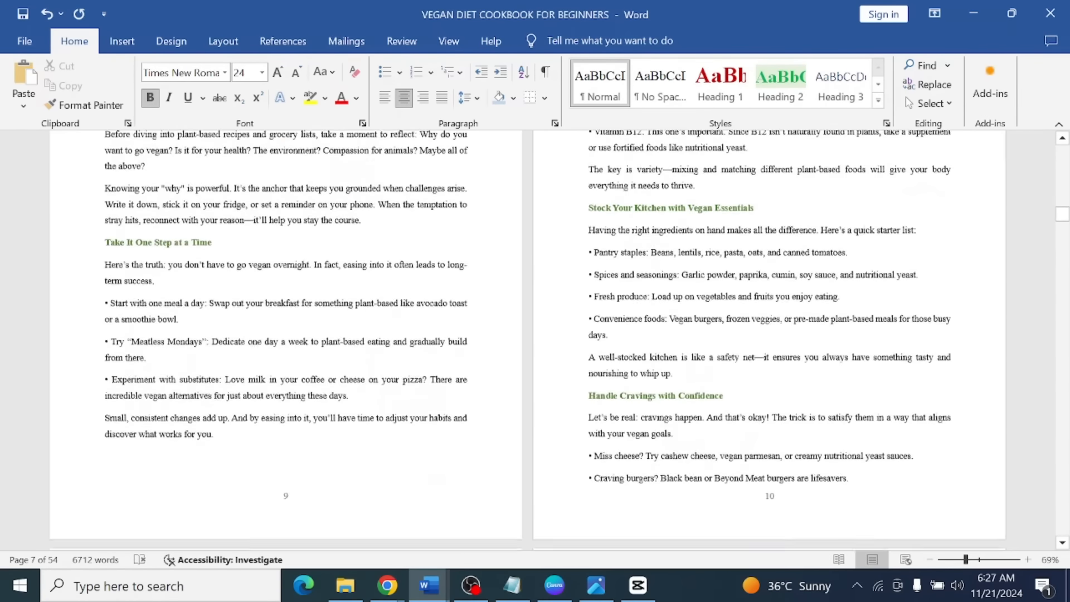
scroll(561, 338, up, 5)
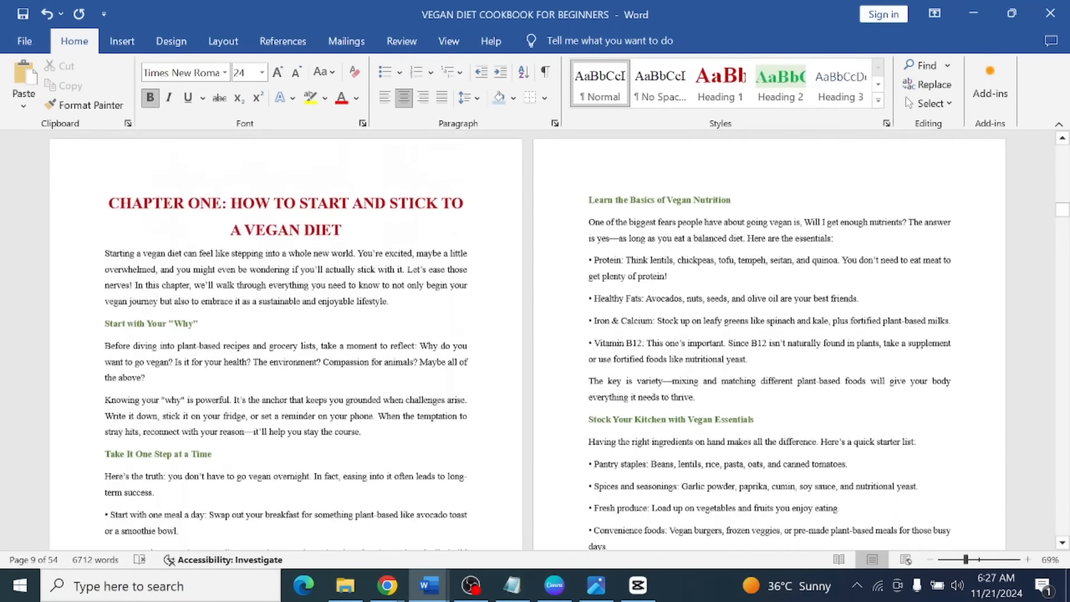
mouse_move(1063, 207)
mouse_down()
mouse_move(1065, 156)
mouse_move(1066, 202)
mouse_up()
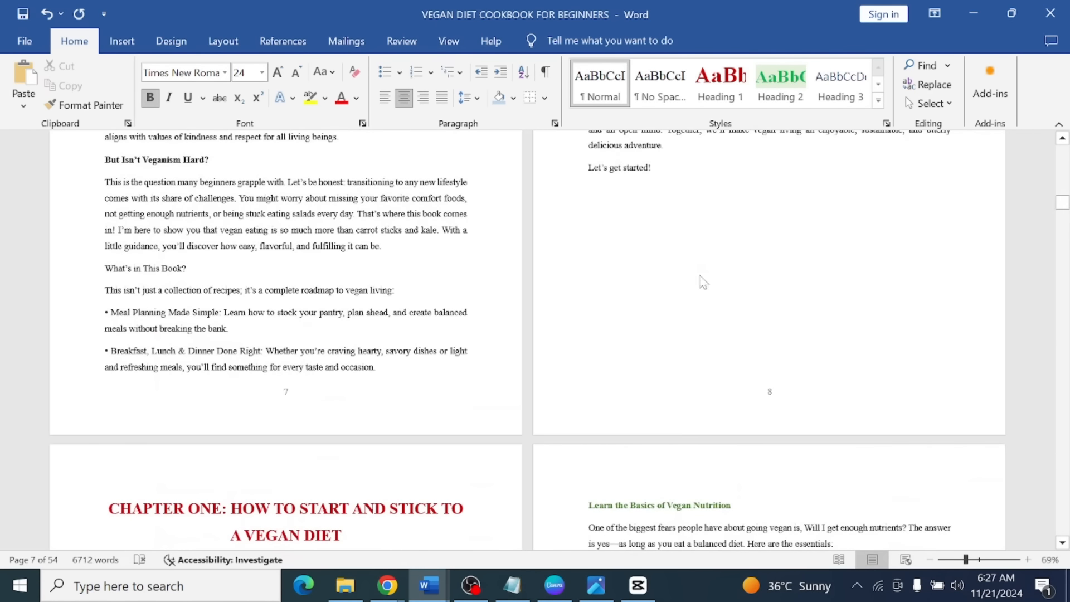
Add an empty line below the "Welcome to Vegan Diet Cookbook for Beginners!" line in the Introduction.
click(700, 273)
scroll(700, 272, up, 8)
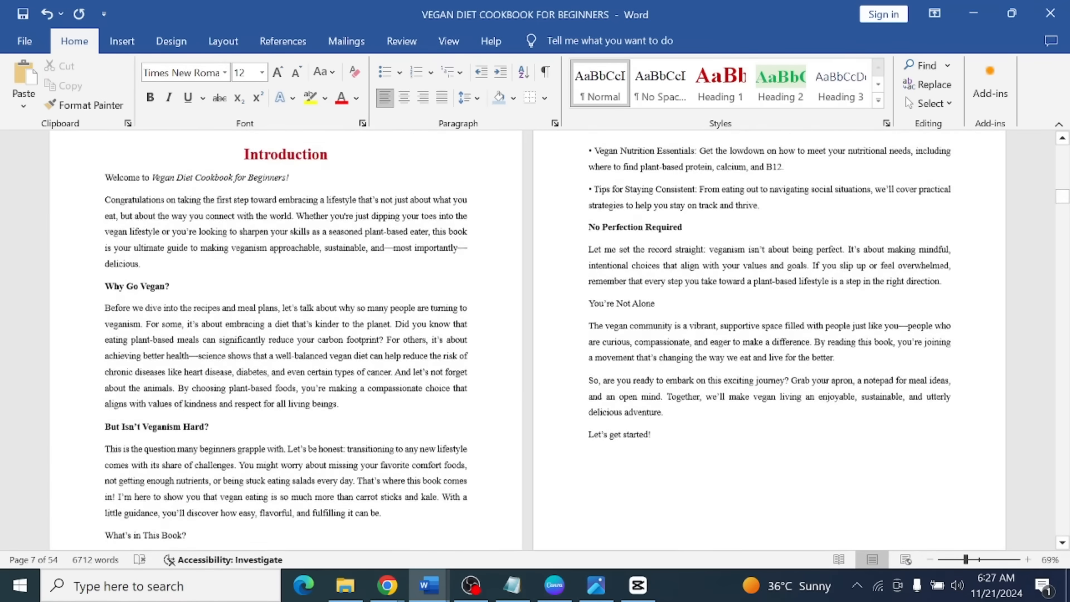
click(106, 285)
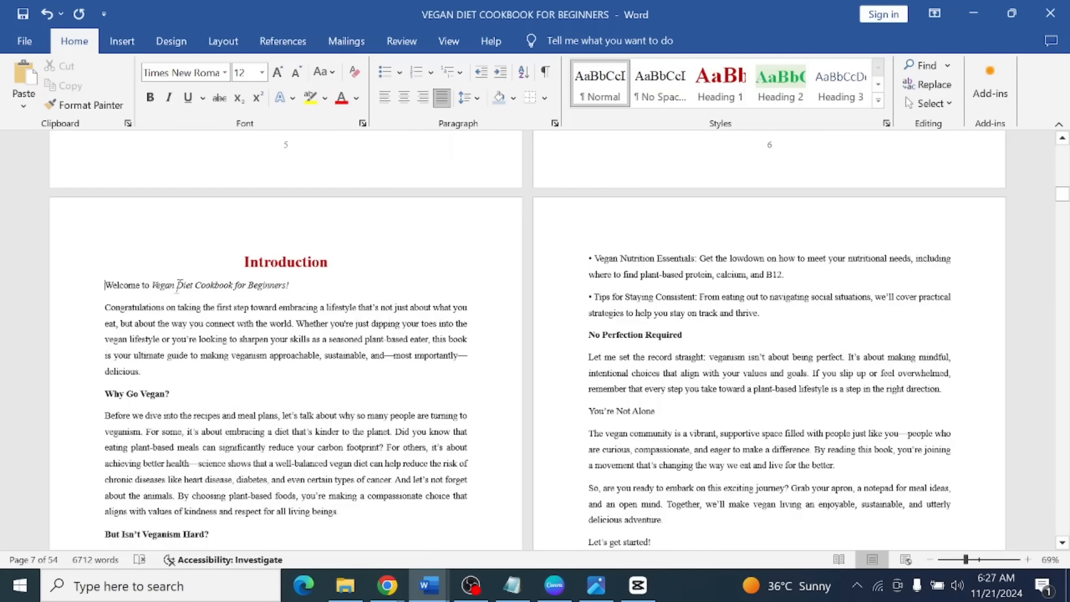
key(Return)
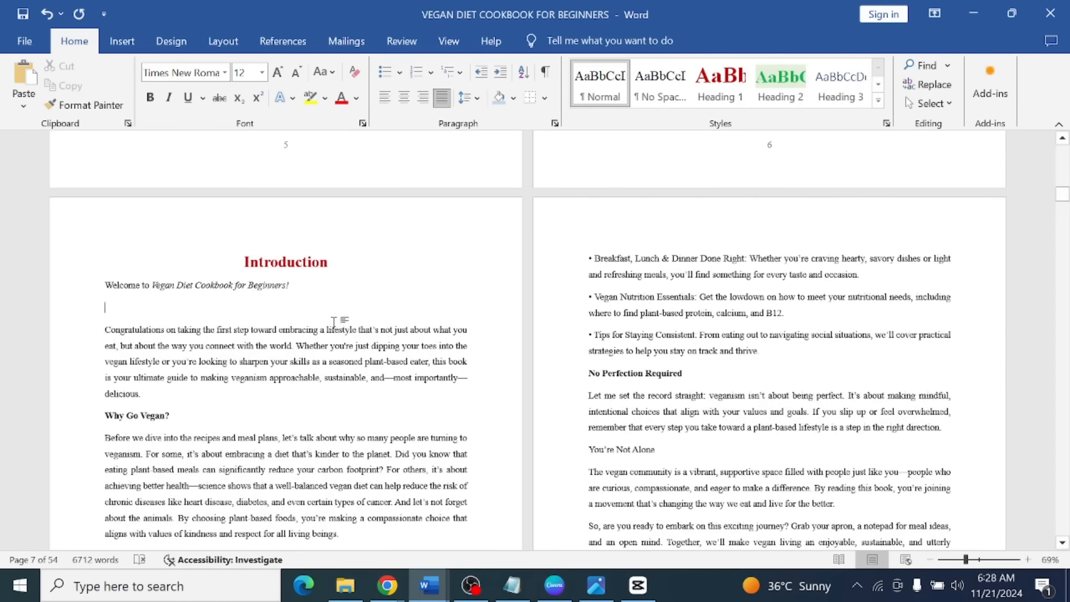
Copy the Vegan Chickpea Salad Wrap image from Bing Image Creator and paste it below the welcome line in the Word document's Introduction.
key(alt+Tab)
click(375, 338)
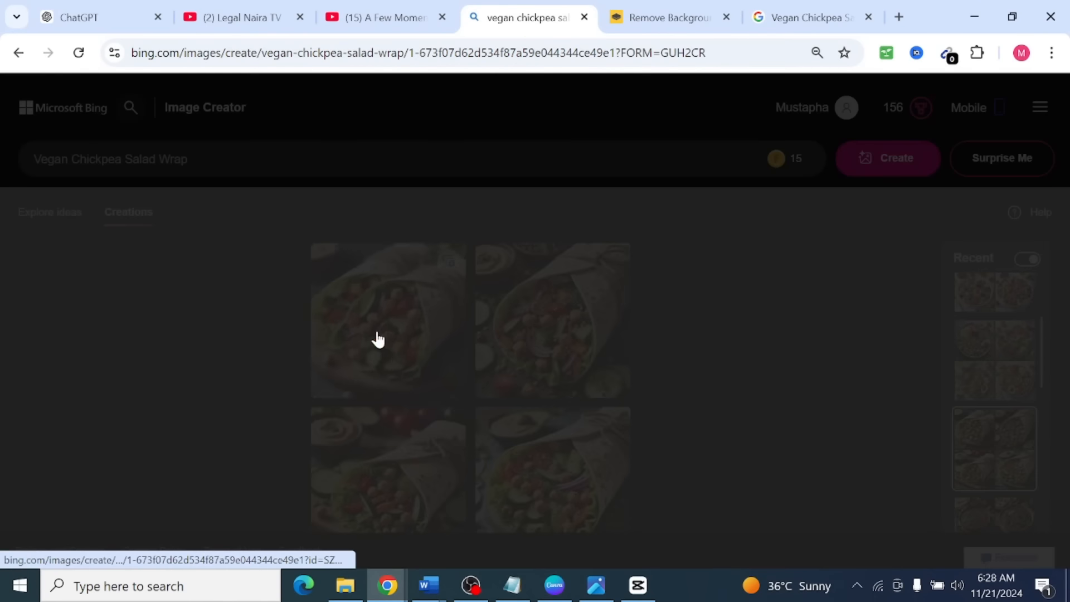
right_click(326, 340)
click(393, 407)
key(alt+Tab)
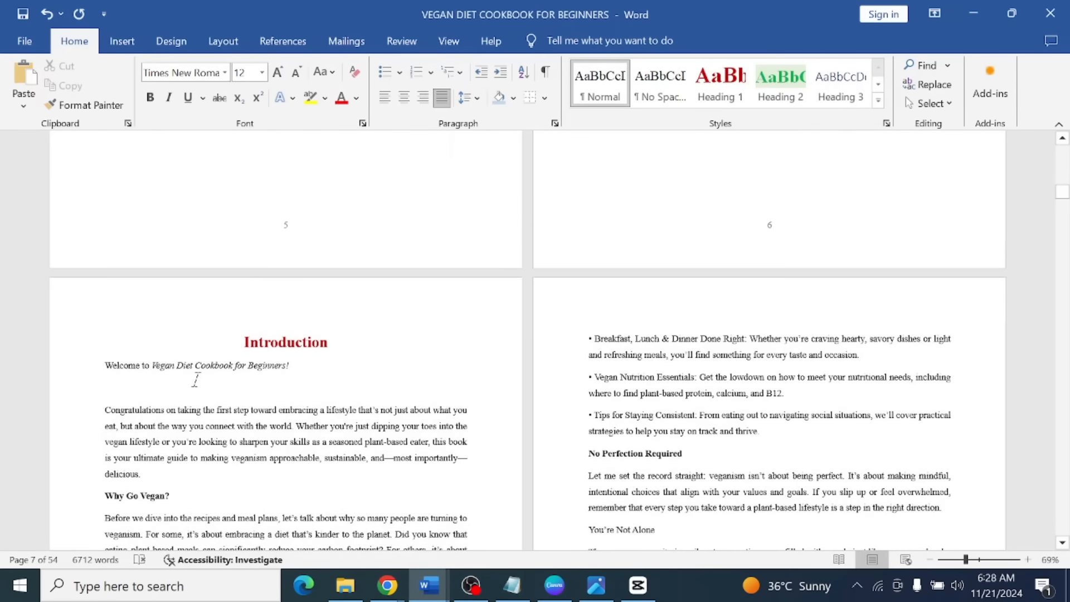
key(ctrl+v)
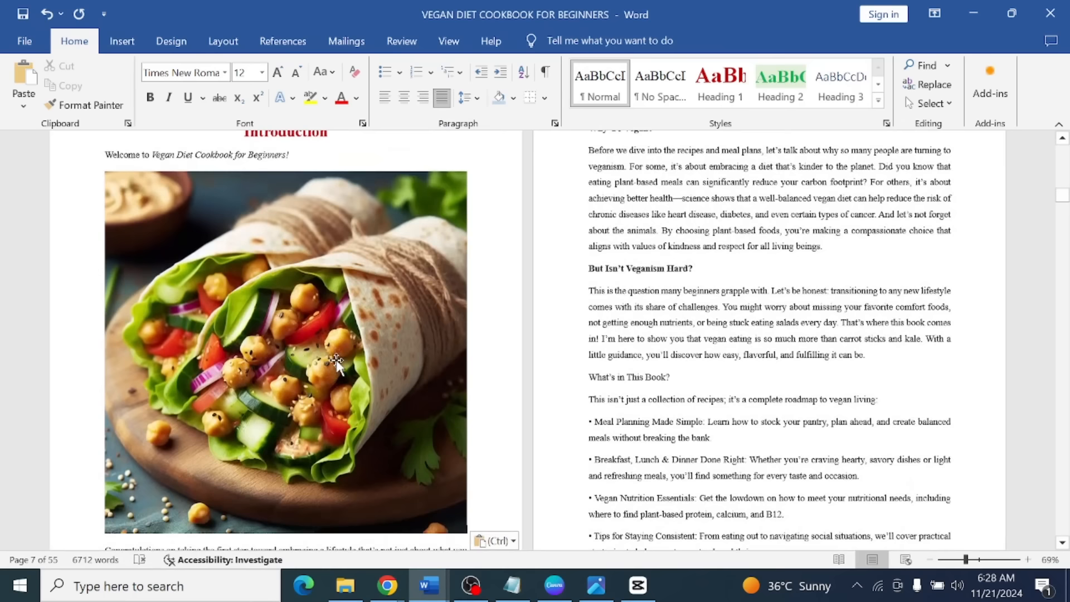
Crop the bottom and top of the wrap picture in the Introduction to a full-width strip about 3.3 inches high.
click(324, 357)
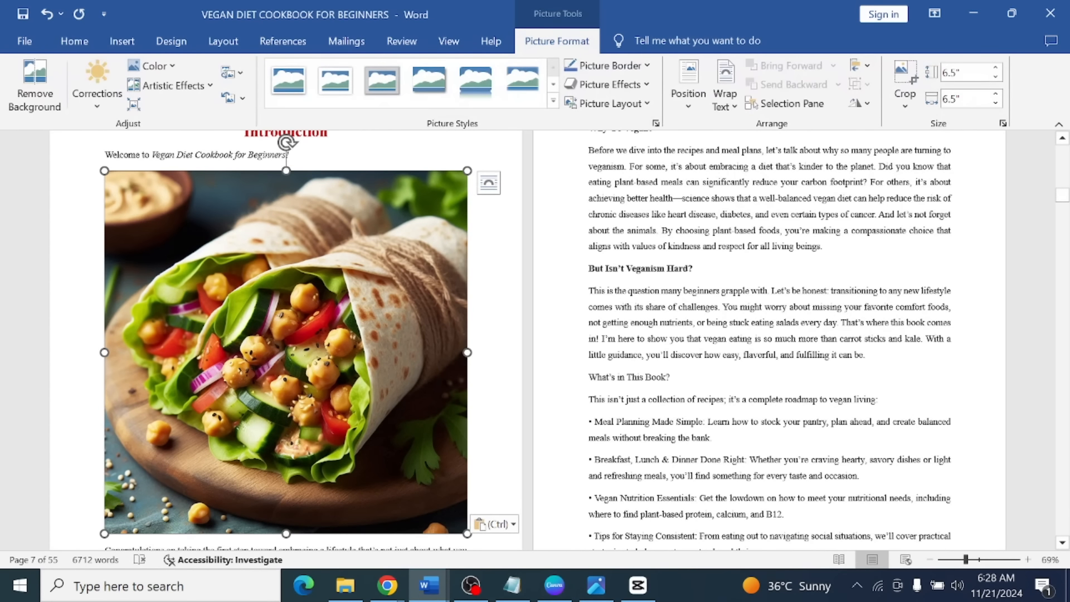
click(906, 103)
click(926, 127)
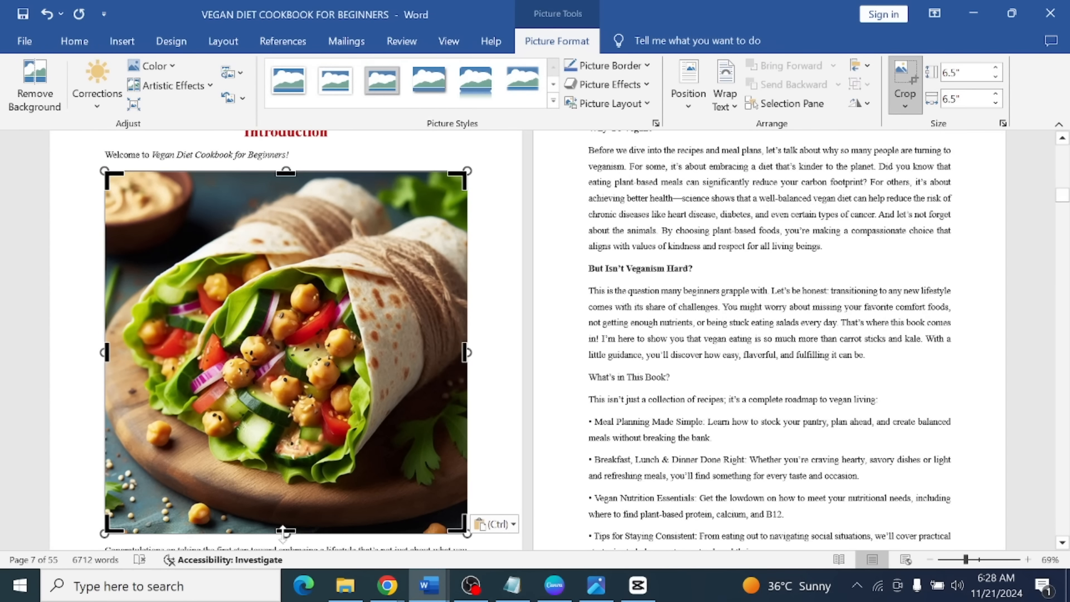
drag(286, 534, 285, 452)
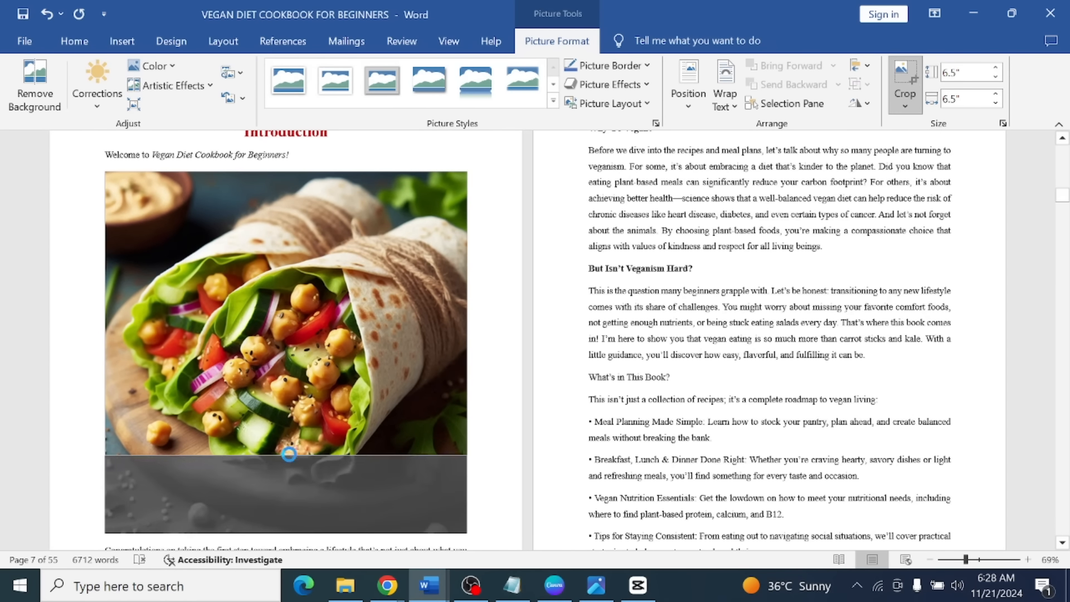
drag(286, 173, 322, 244)
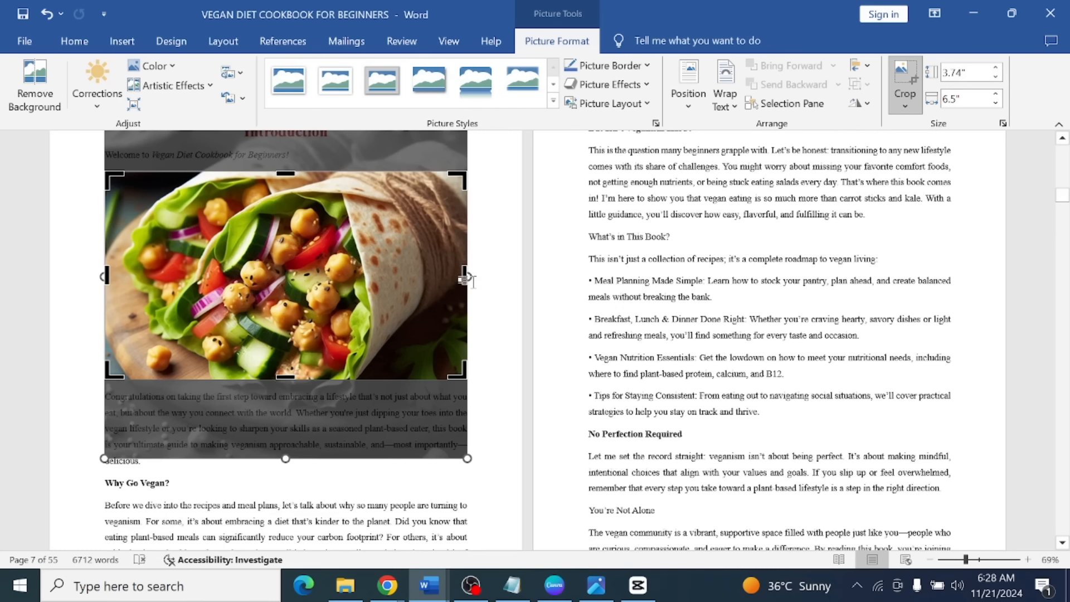
click(545, 317)
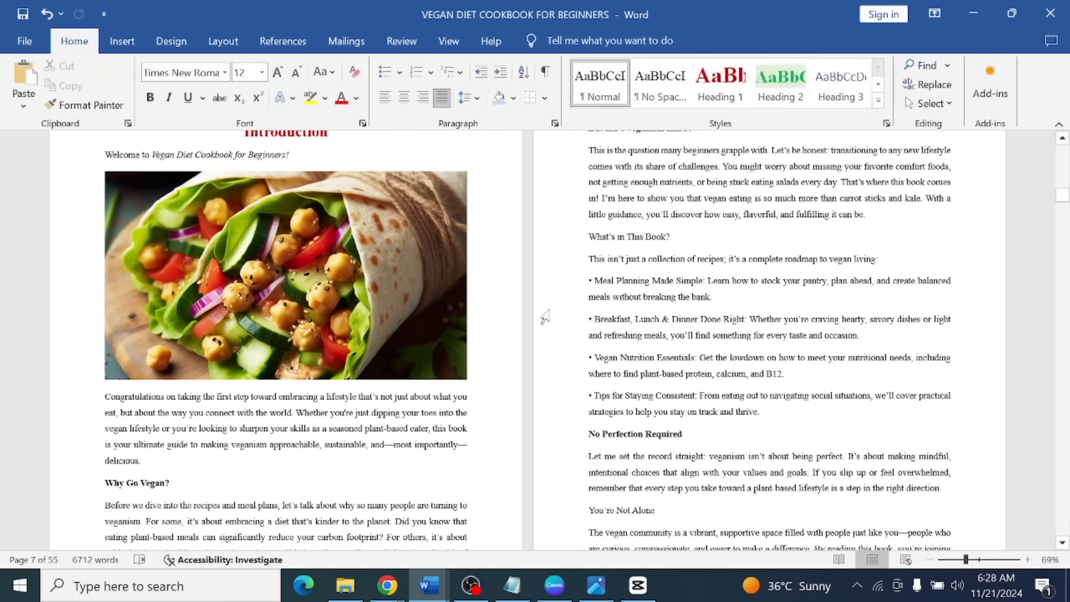
click(737, 288)
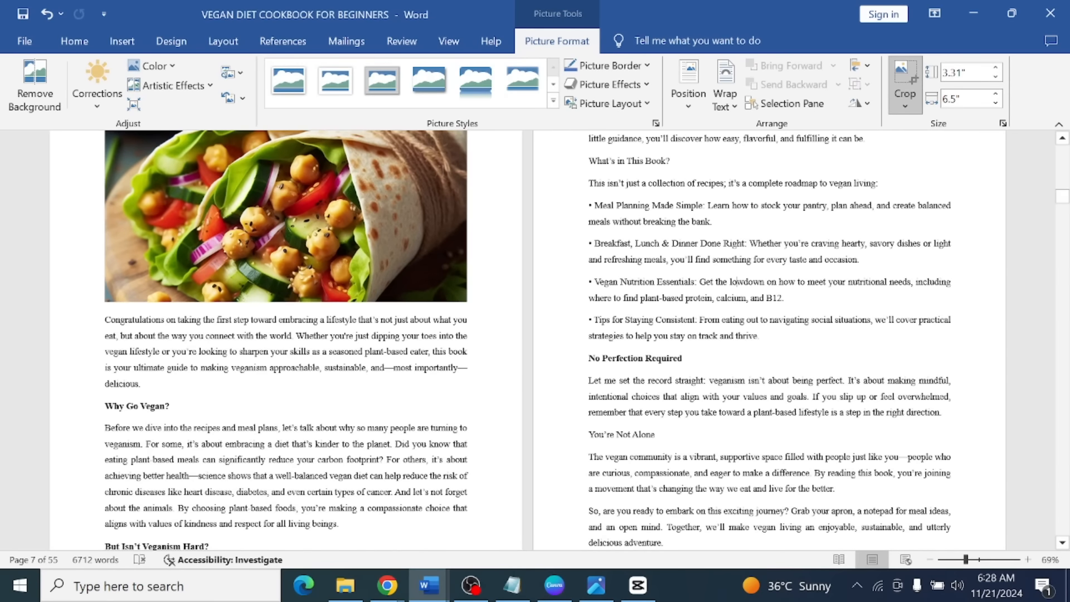
scroll(737, 288, down, 1)
key(ctrl+z)
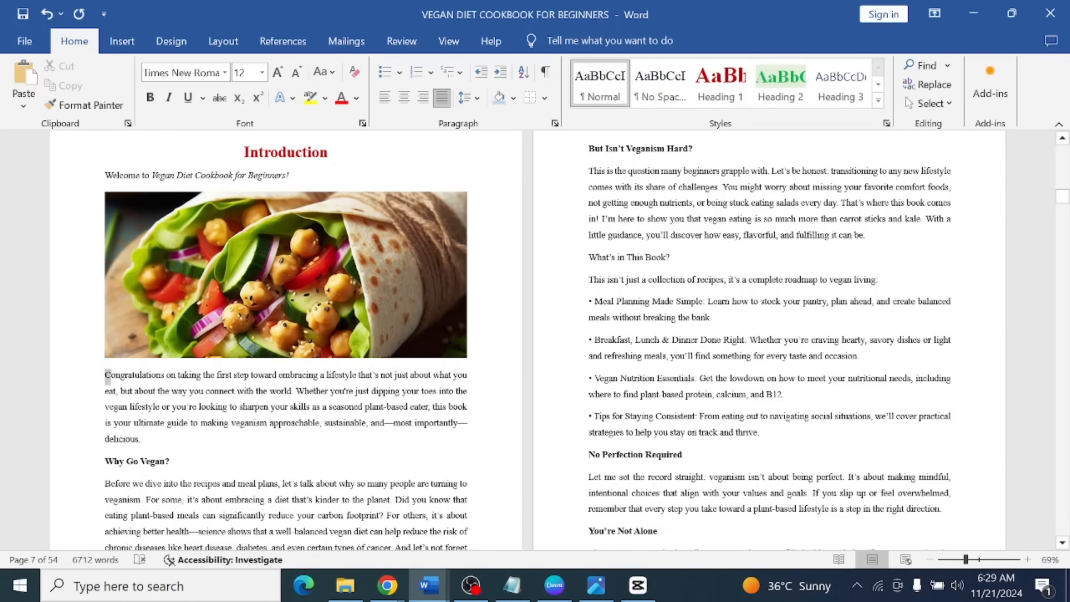
Apply a Dropped drop cap spanning 2 lines to the first letter of the "Congratulations" paragraph in the Introduction.
drag(107, 376, 102, 381)
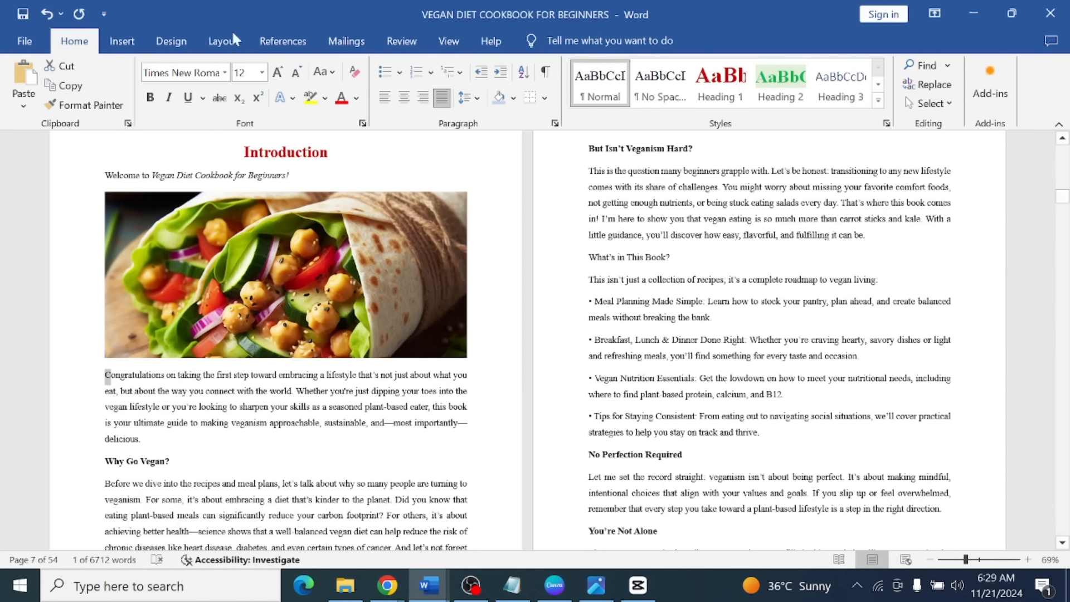
click(121, 41)
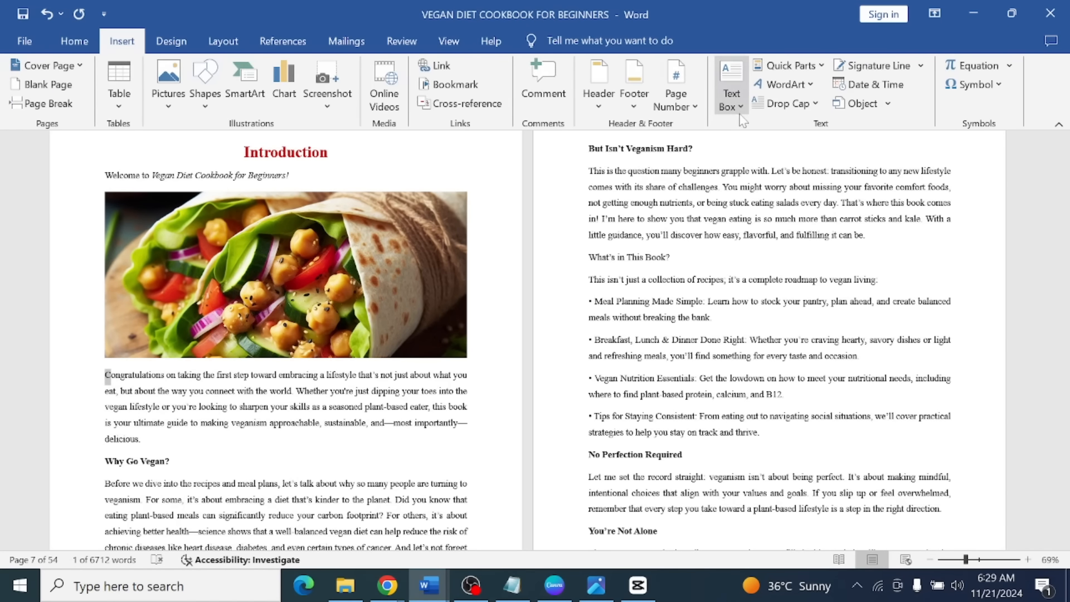
click(783, 103)
click(813, 235)
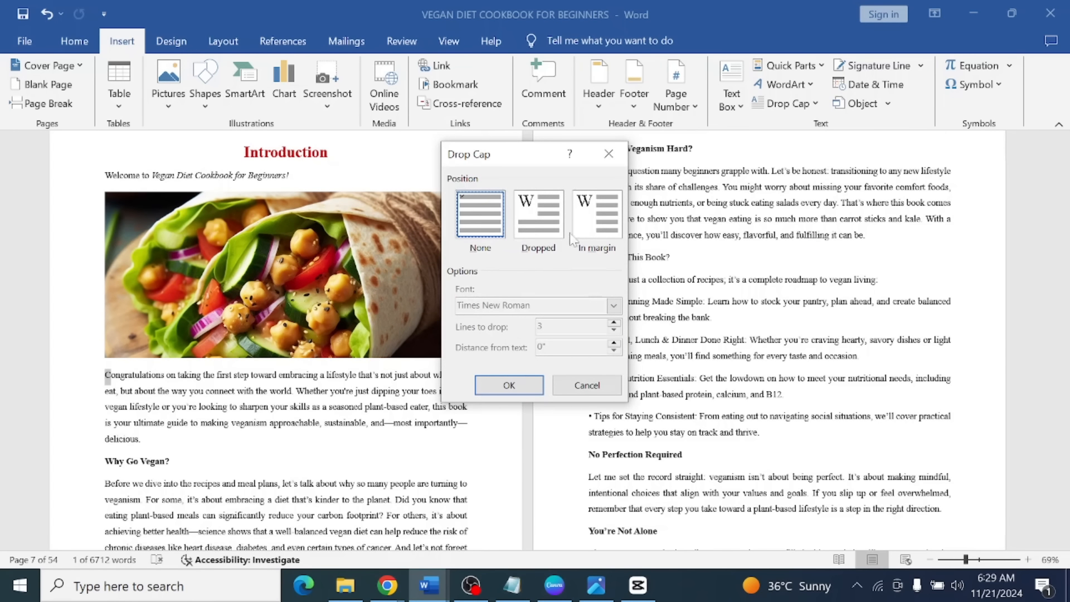
click(527, 233)
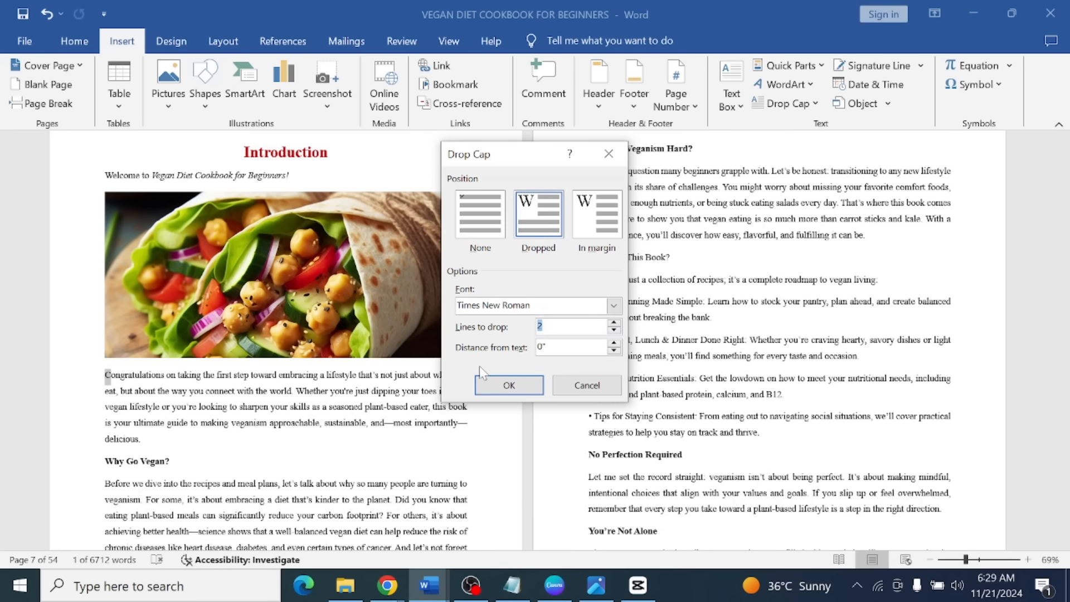
click(508, 385)
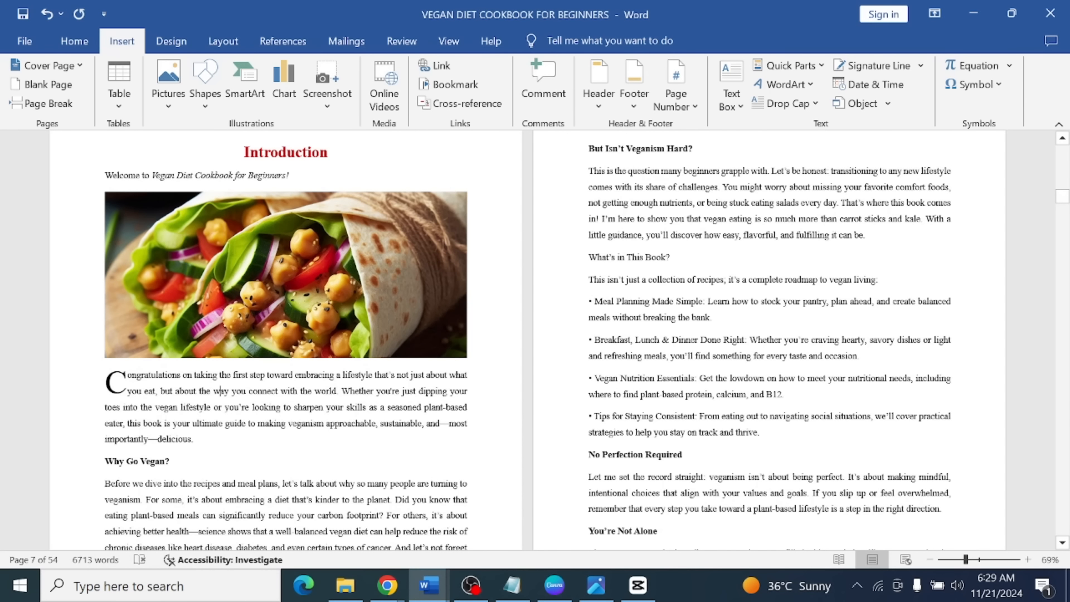
drag(127, 388, 108, 386)
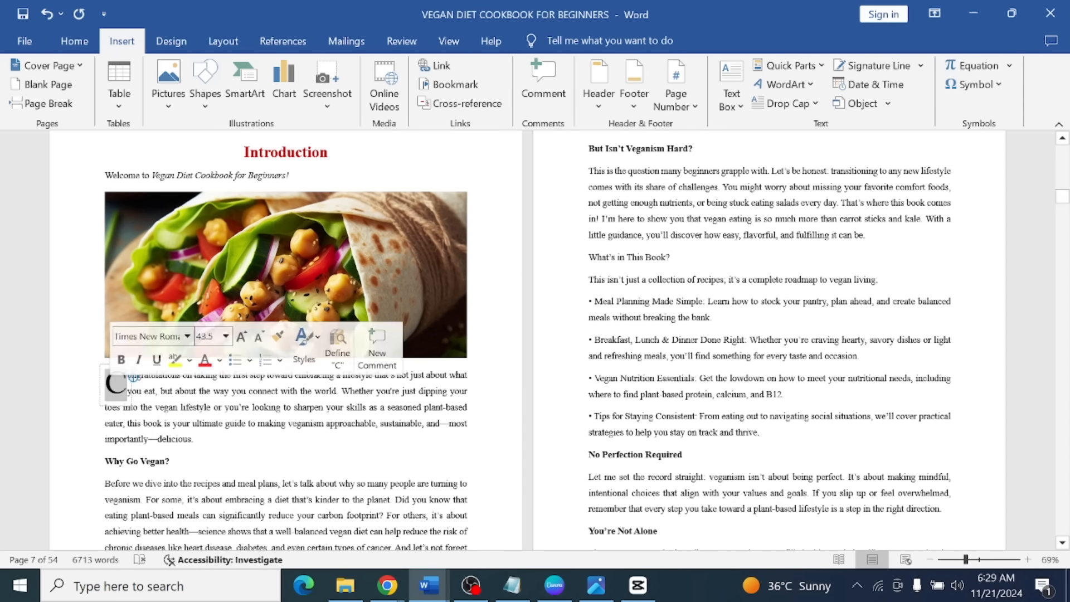
click(133, 380)
Review the cookbook from the front matter through to its last pages, checking the layout.
scroll(262, 382, up, 3)
scroll(262, 381, up, 10)
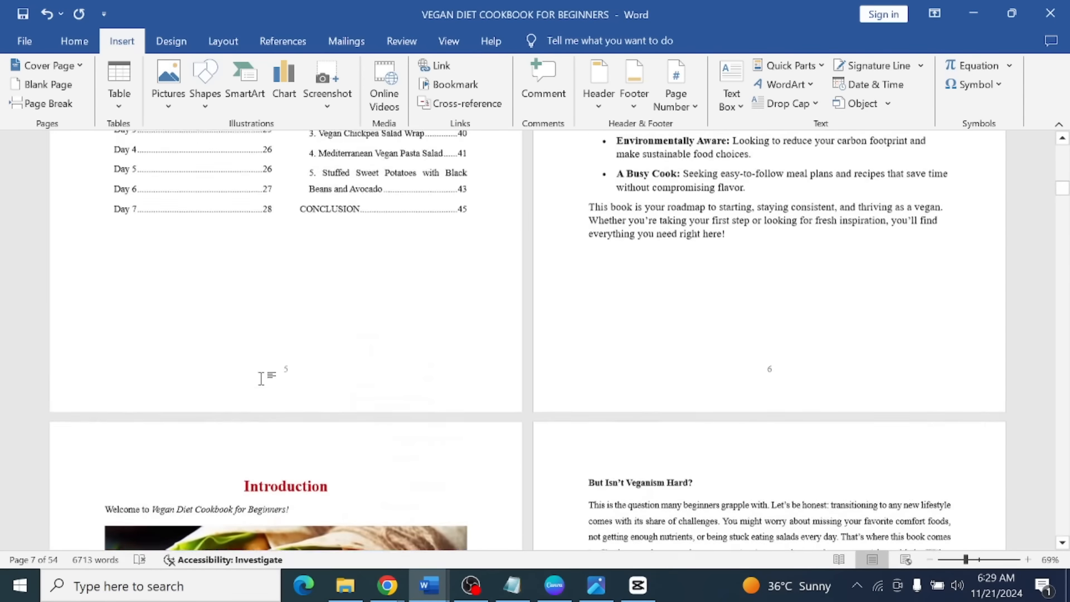
scroll(258, 374, up, 10)
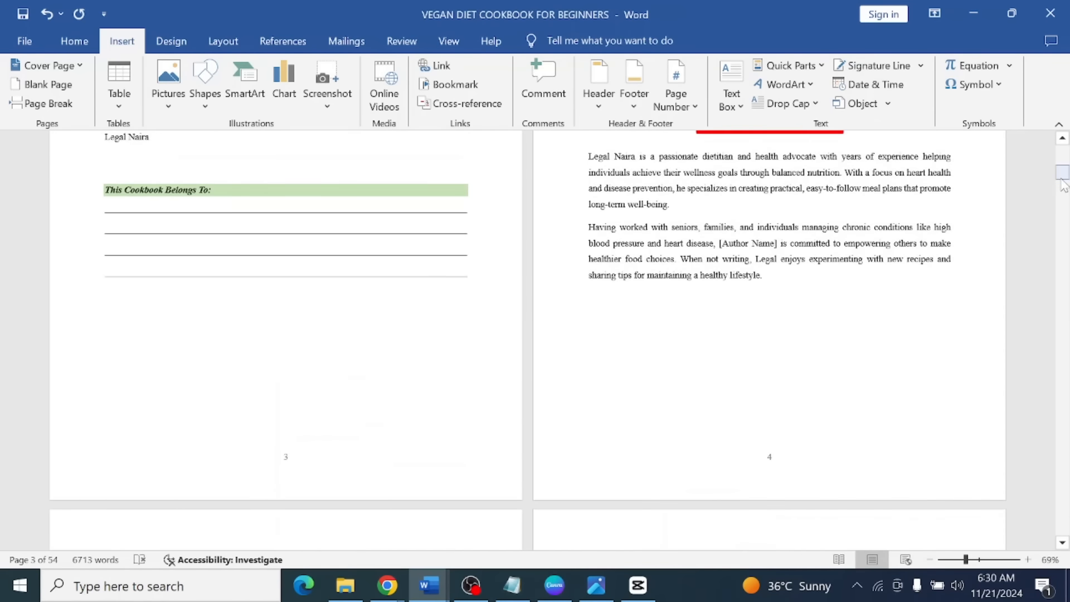
drag(1062, 179, 1065, 541)
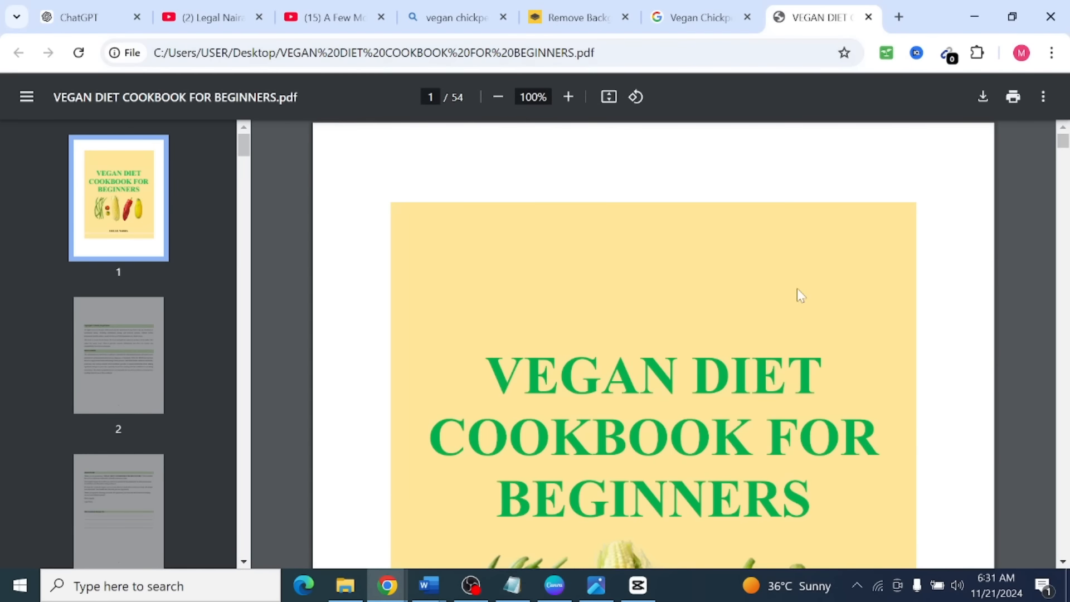
In the browser, zoom VEGAN DIET COOKBOOK FOR BEGINNERS.pdf out to 50% and look through it from the cover toward the end.
scroll(797, 295, down, 4)
scroll(797, 294, up, 4)
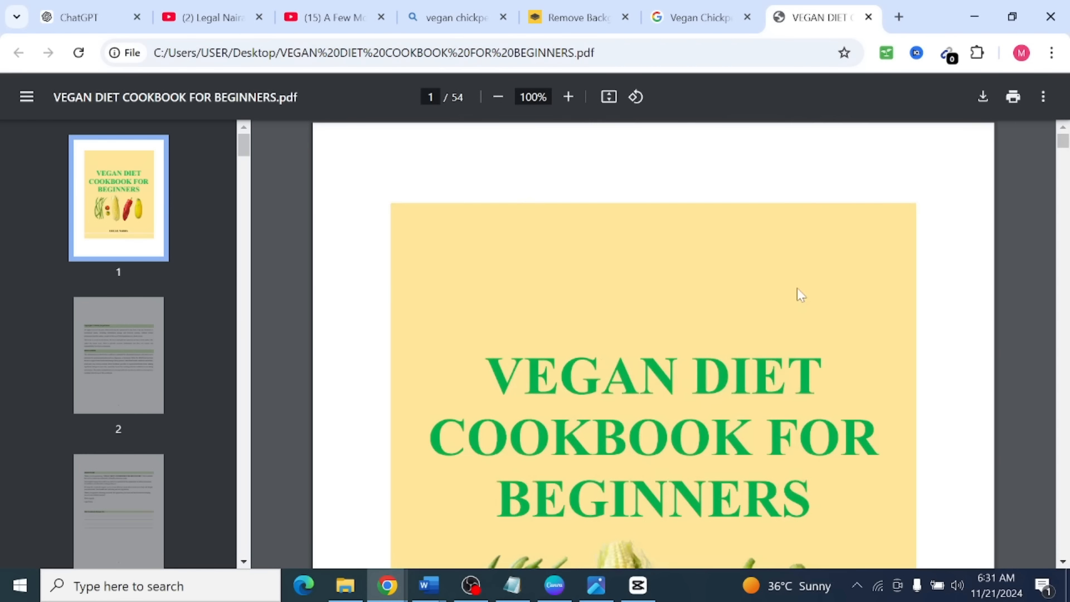
click(498, 96)
click(500, 98)
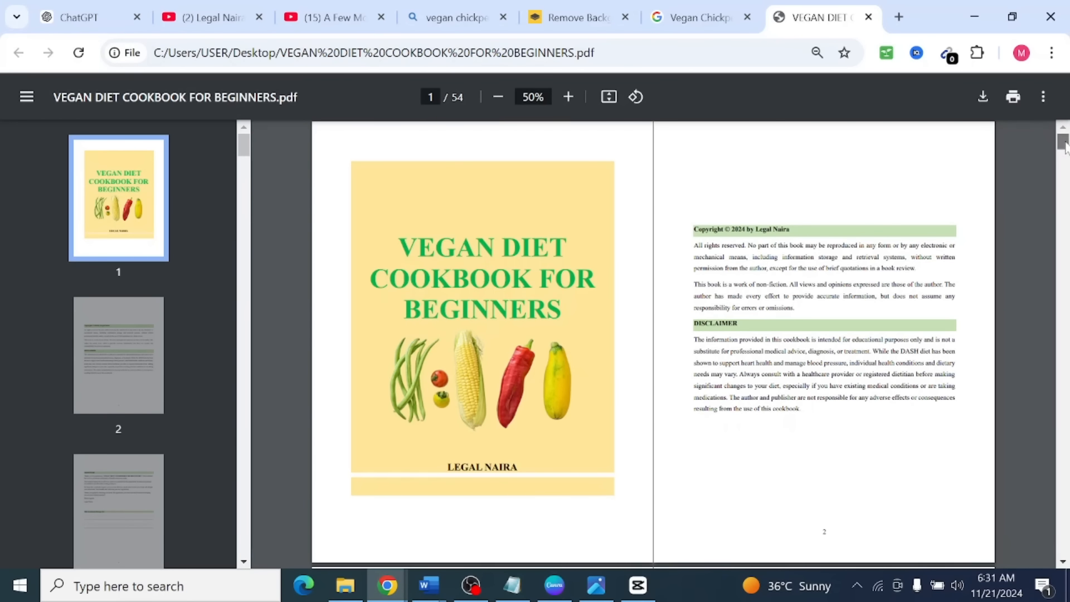
drag(1065, 144, 1063, 508)
Examine the Weekly Meal Planner pages and the preceding Conclusion pages in the PDF.
scroll(943, 375, up, 8)
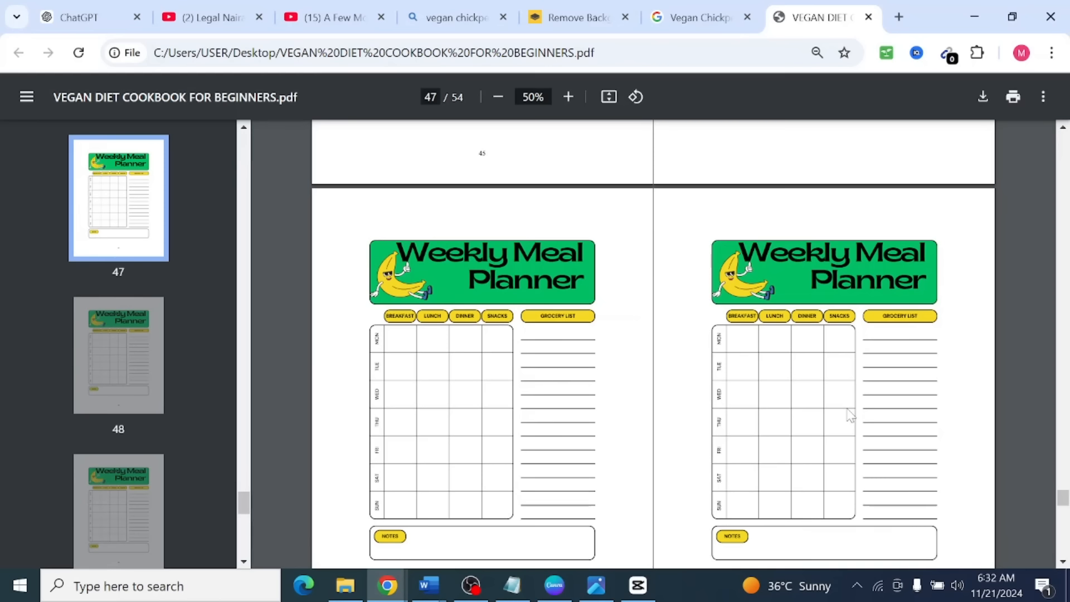
scroll(849, 412, up, 10)
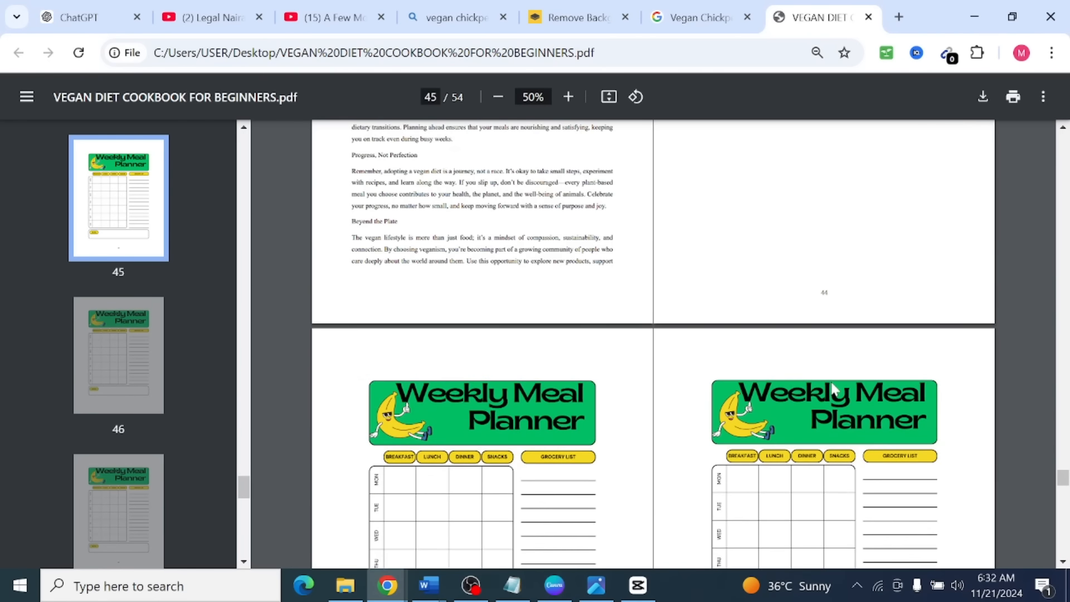
scroll(834, 389, down, 5)
scroll(834, 389, up, 5)
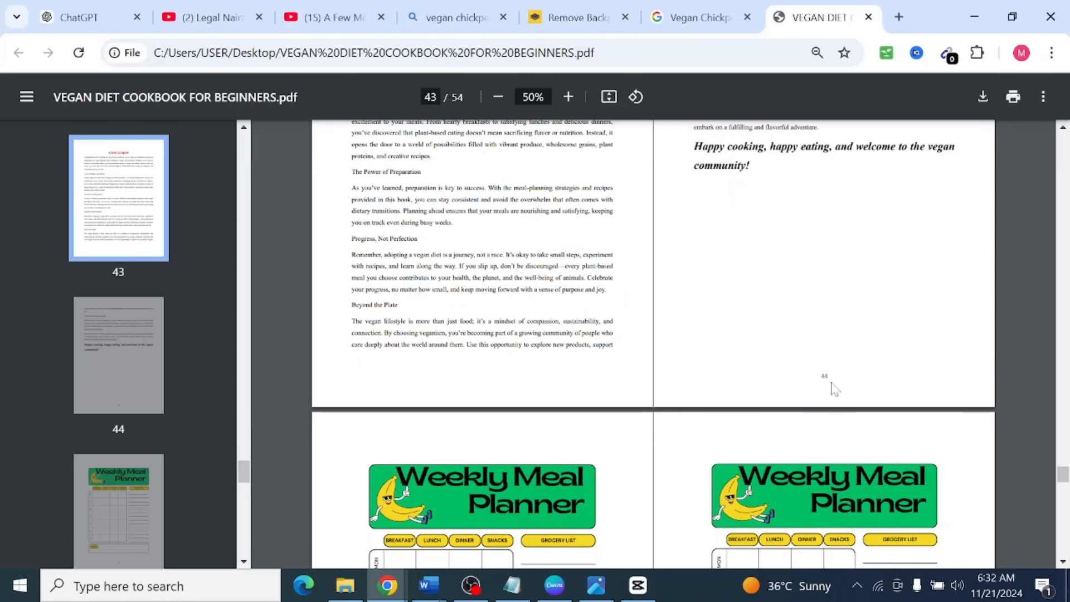
scroll(834, 389, down, 3)
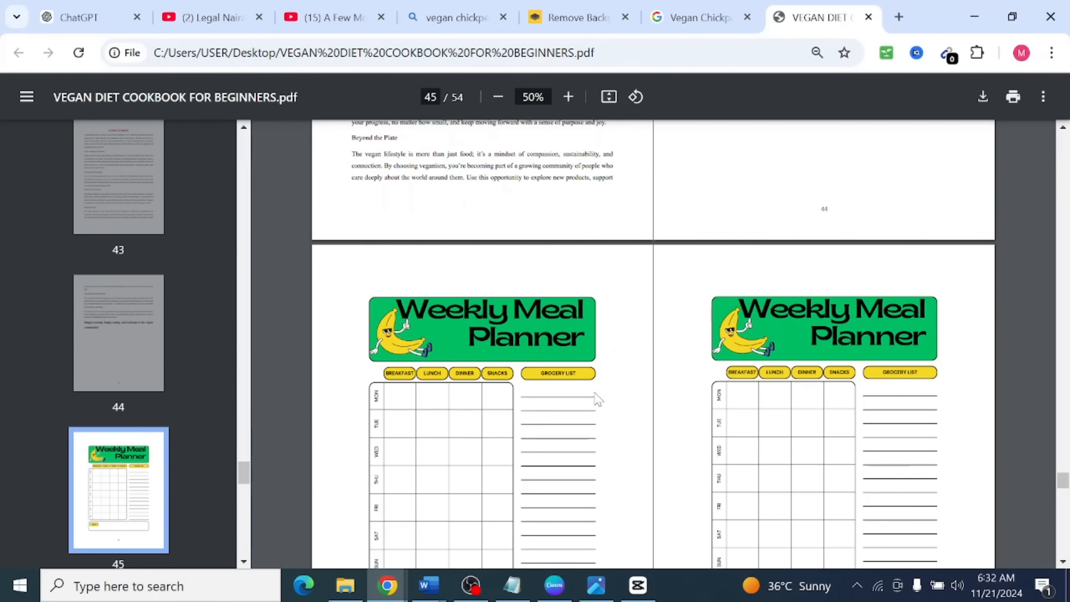
scroll(603, 385, down, 5)
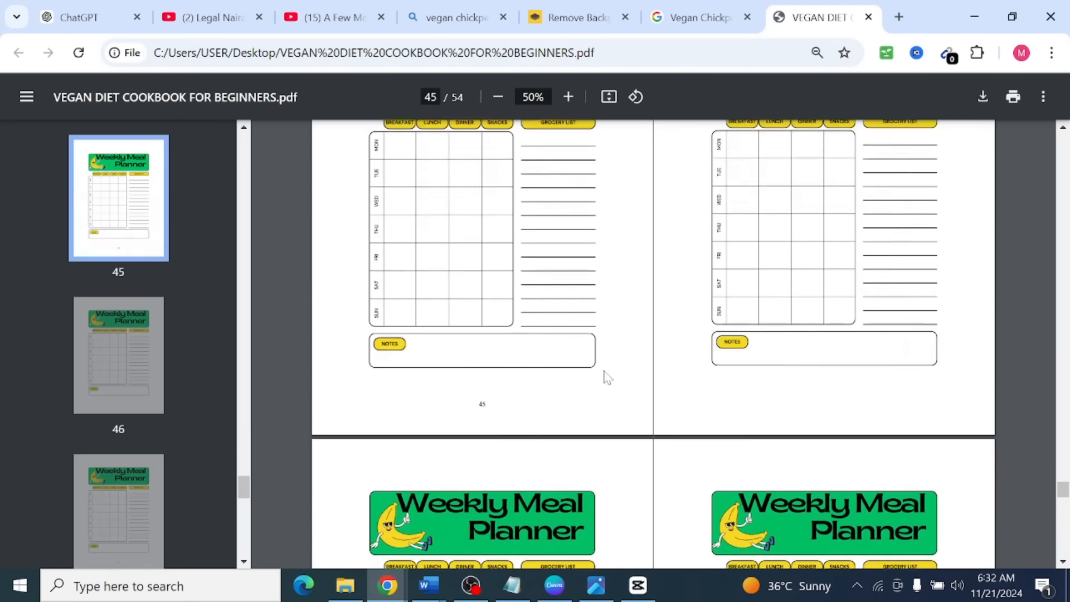
scroll(603, 383, up, 4)
scroll(607, 373, up, 10)
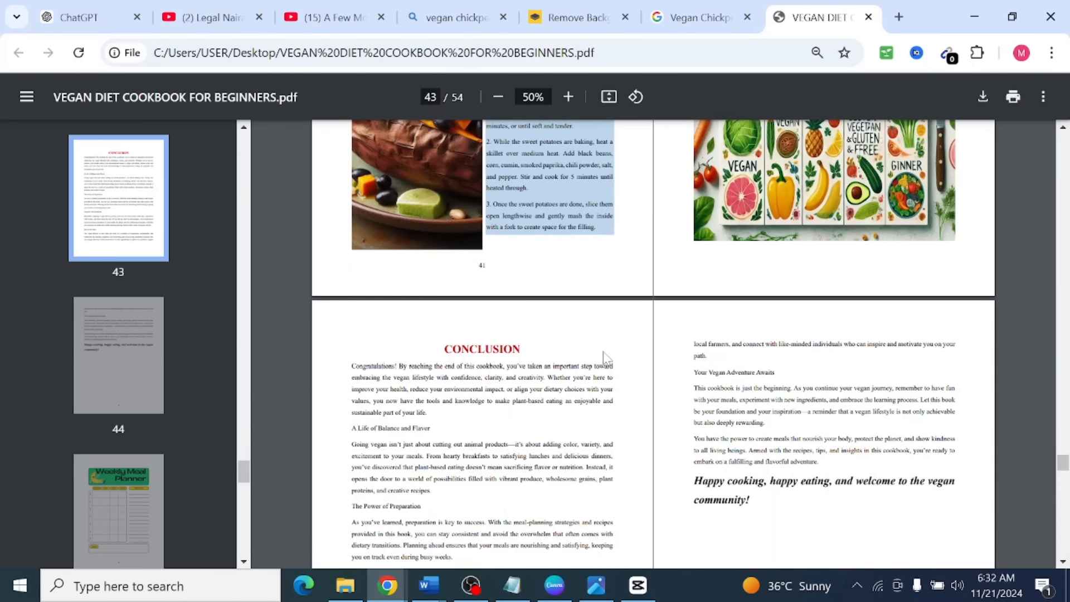
scroll(607, 359, down, 6)
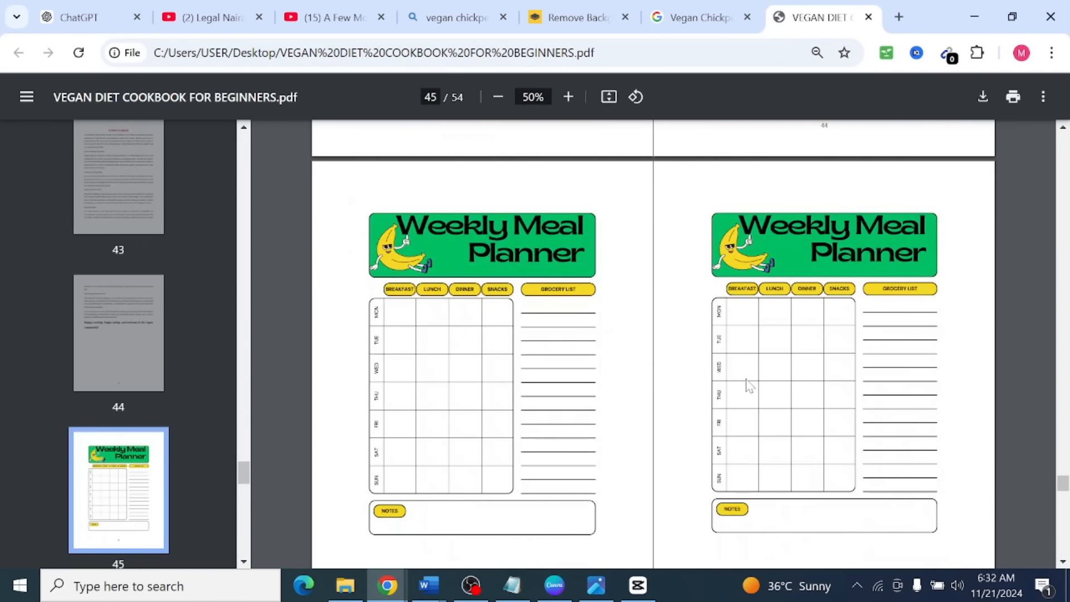
scroll(748, 385, up, 3)
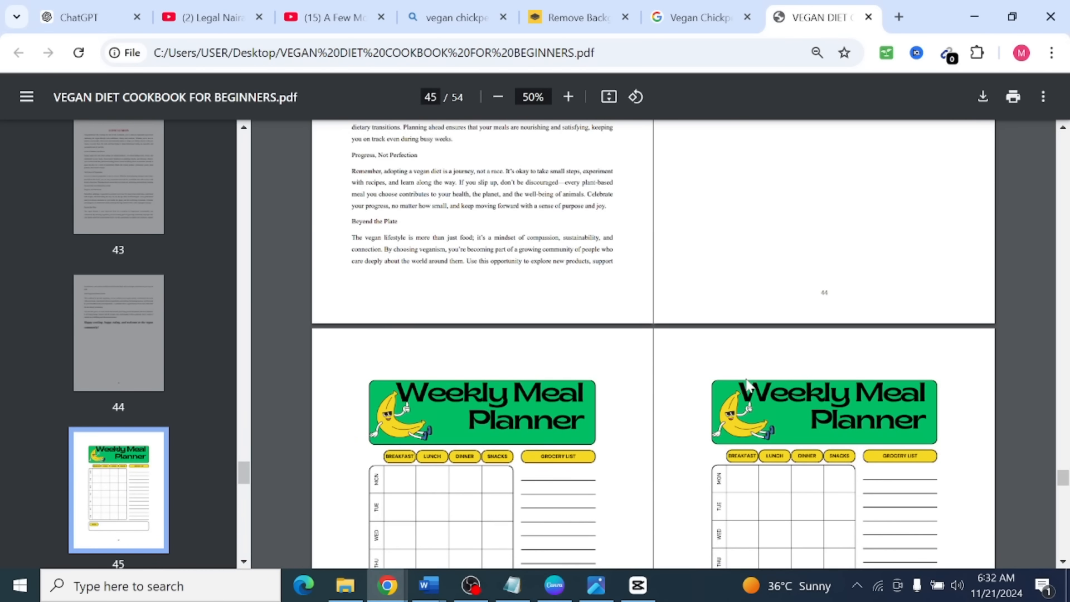
scroll(742, 335, down, 6)
scroll(743, 346, up, 4)
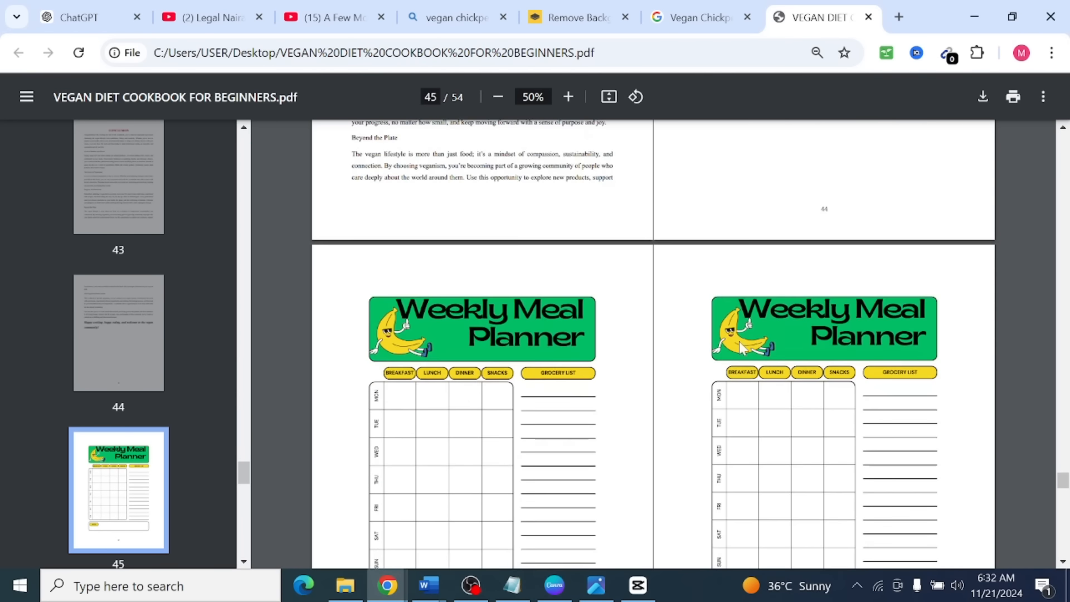
scroll(741, 347, down, 3)
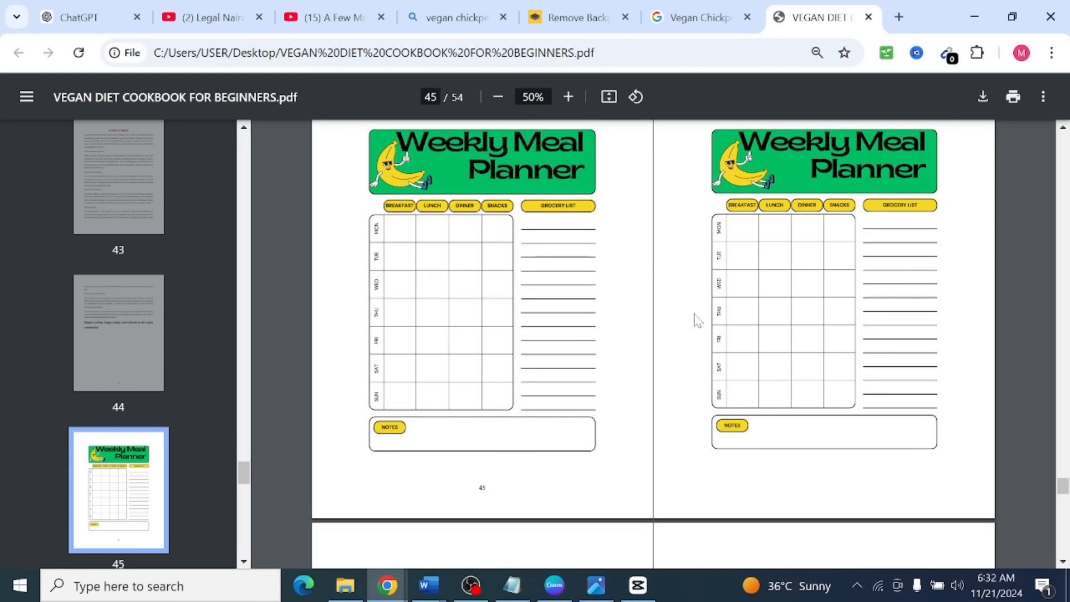
scroll(698, 320, up, 8)
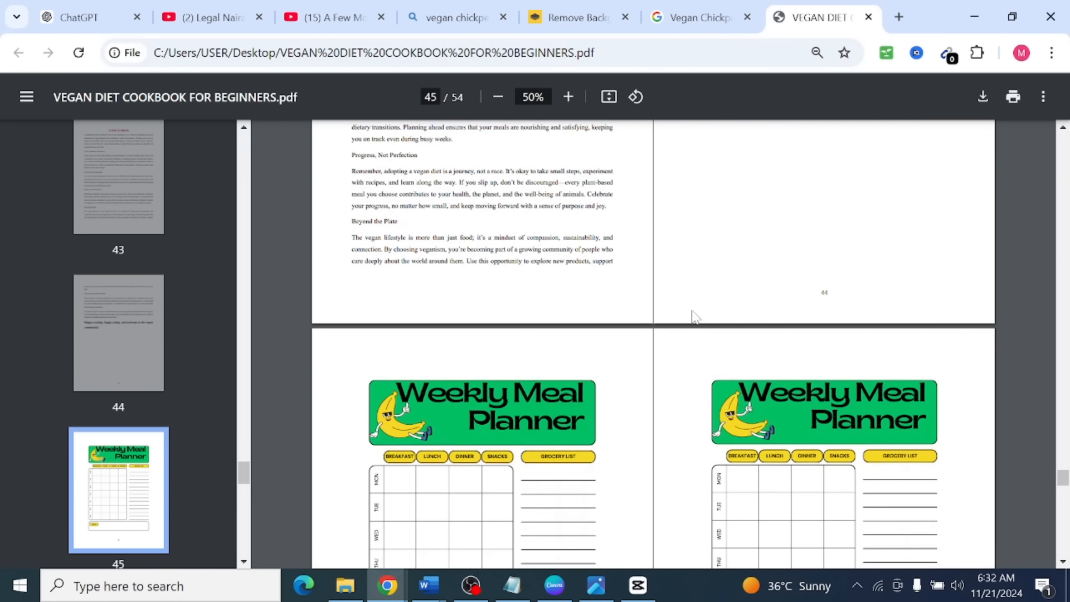
scroll(691, 318, up, 3)
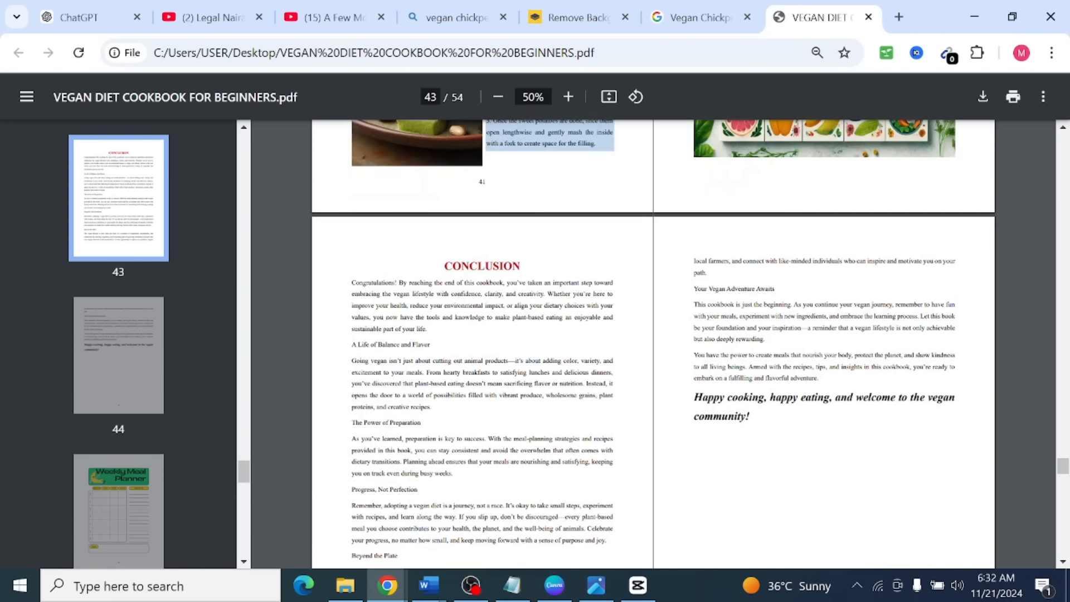
Return to the PDF's cover and look over its opening pages.
drag(1063, 467, 1062, 131)
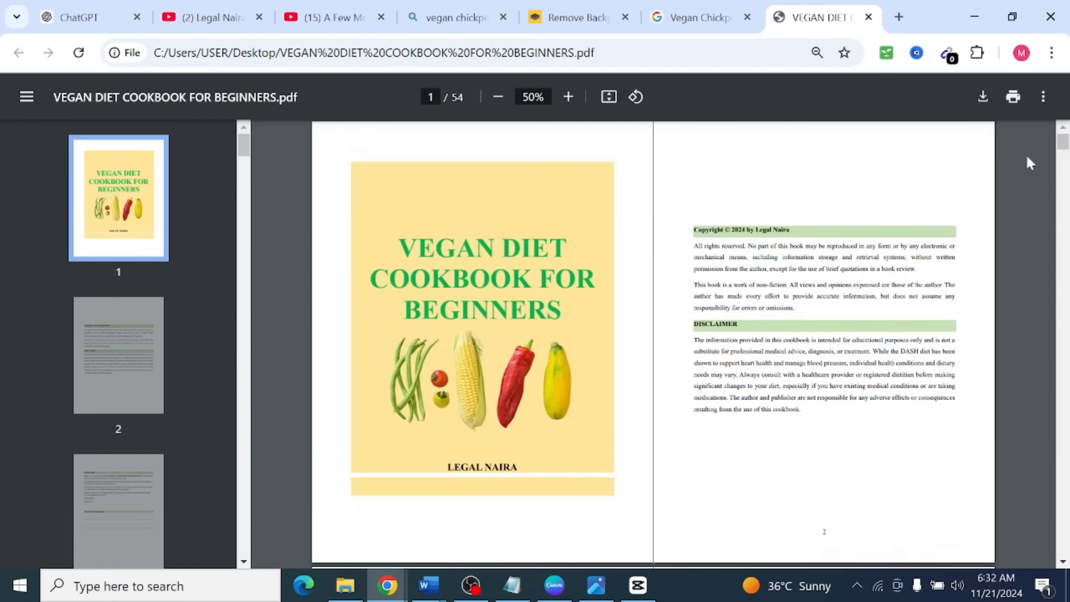
scroll(661, 341, down, 4)
scroll(661, 341, down, 1)
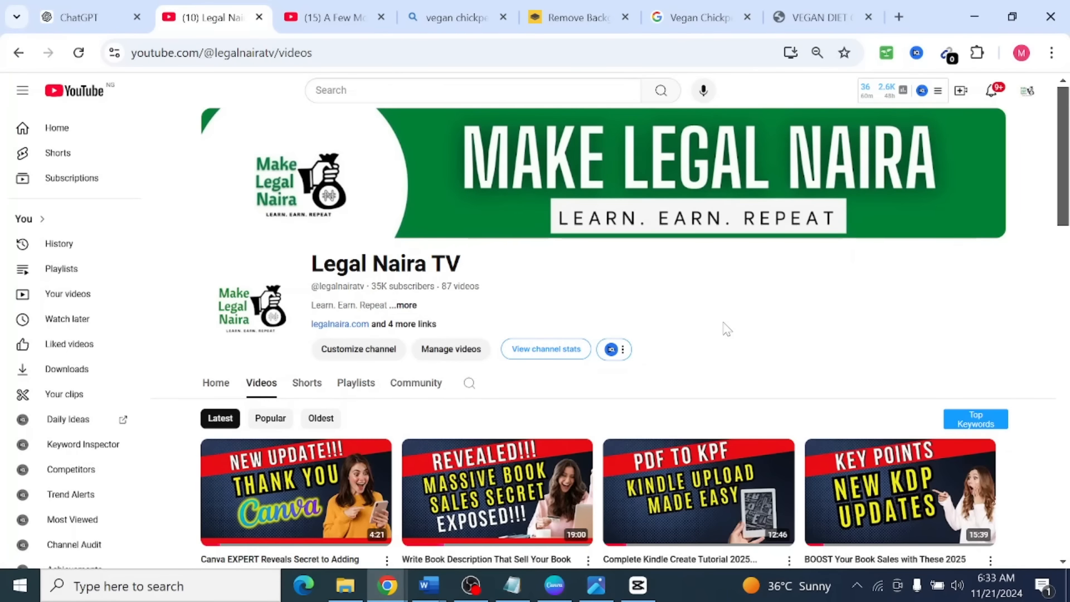
Copy the share link of the channel's video "Canva EXPERT Reveals Secret to Adding Page Numbers to Books FAST" and close the sharing options.
drag(1068, 176, 1068, 188)
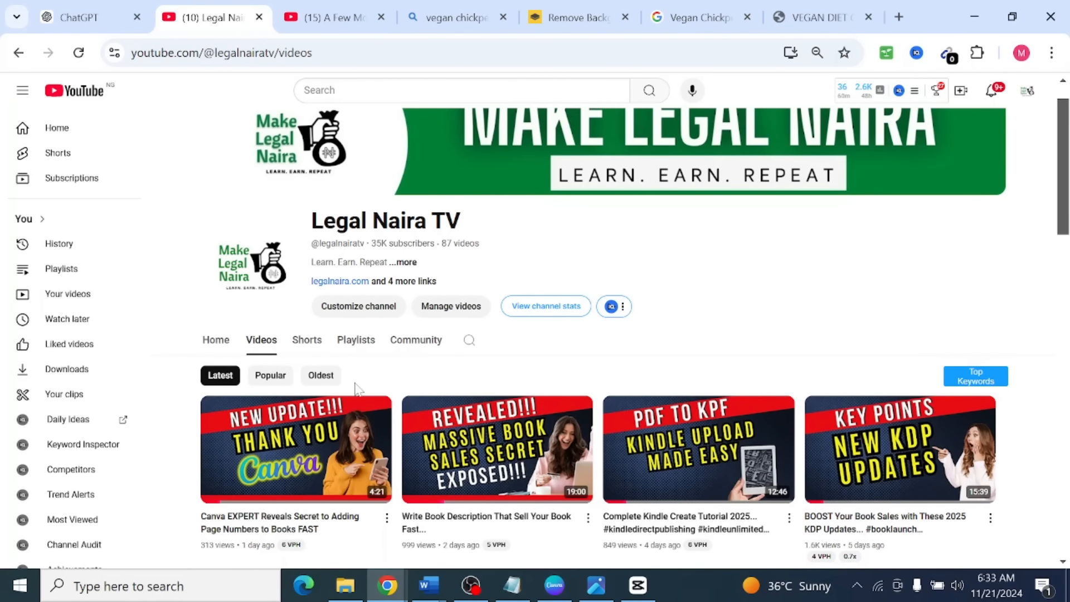
click(388, 519)
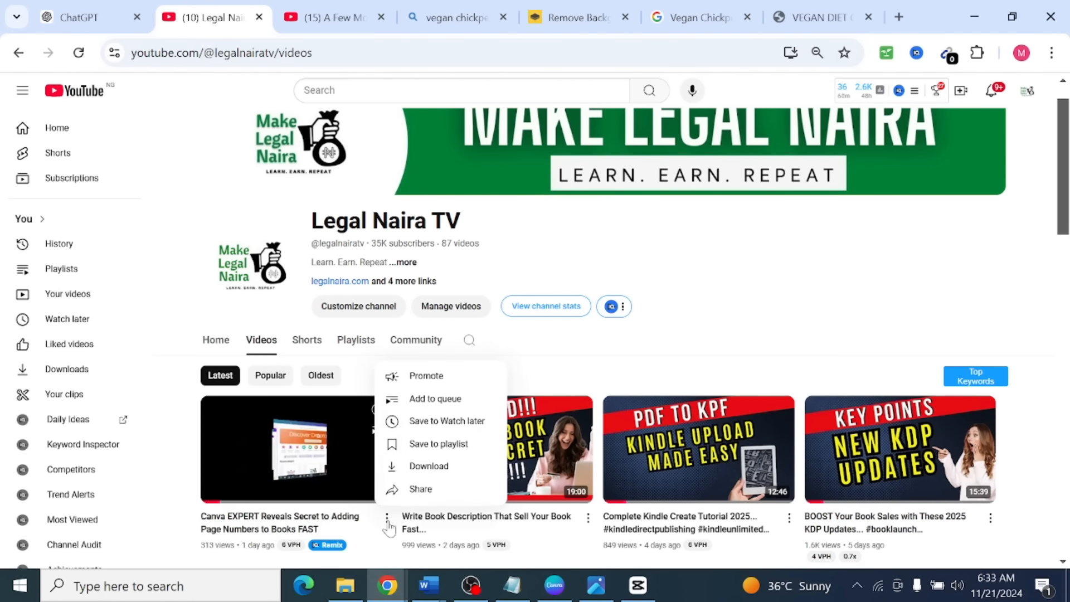
click(396, 491)
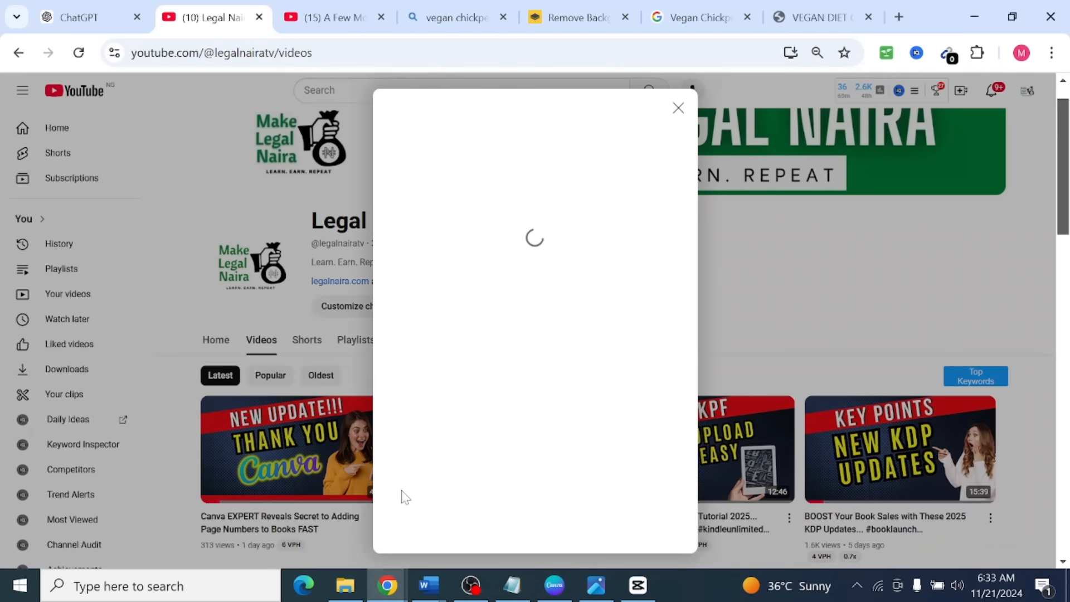
click(653, 387)
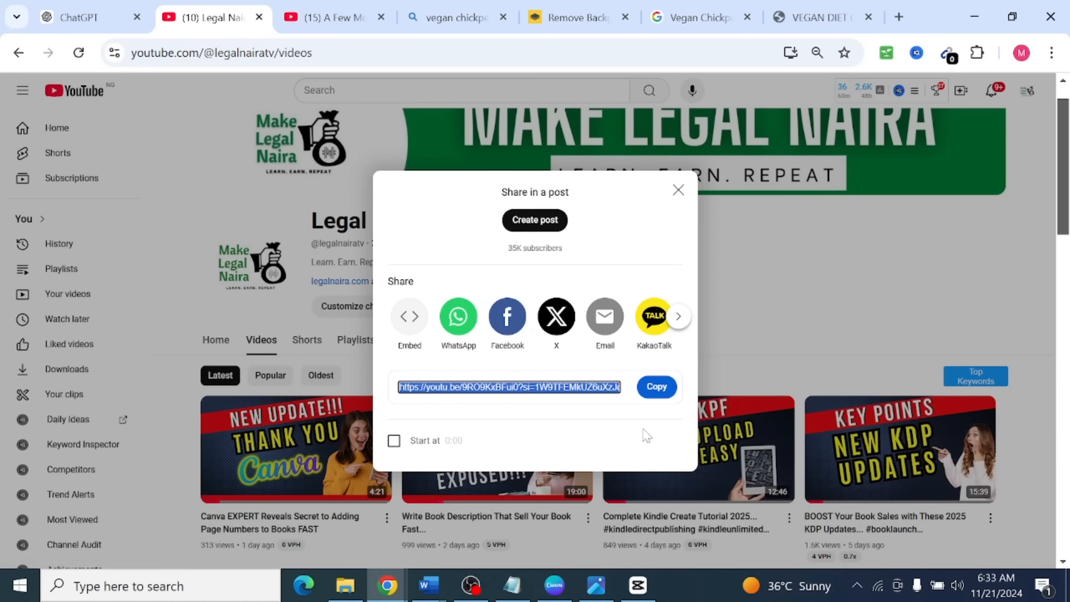
click(659, 397)
click(679, 190)
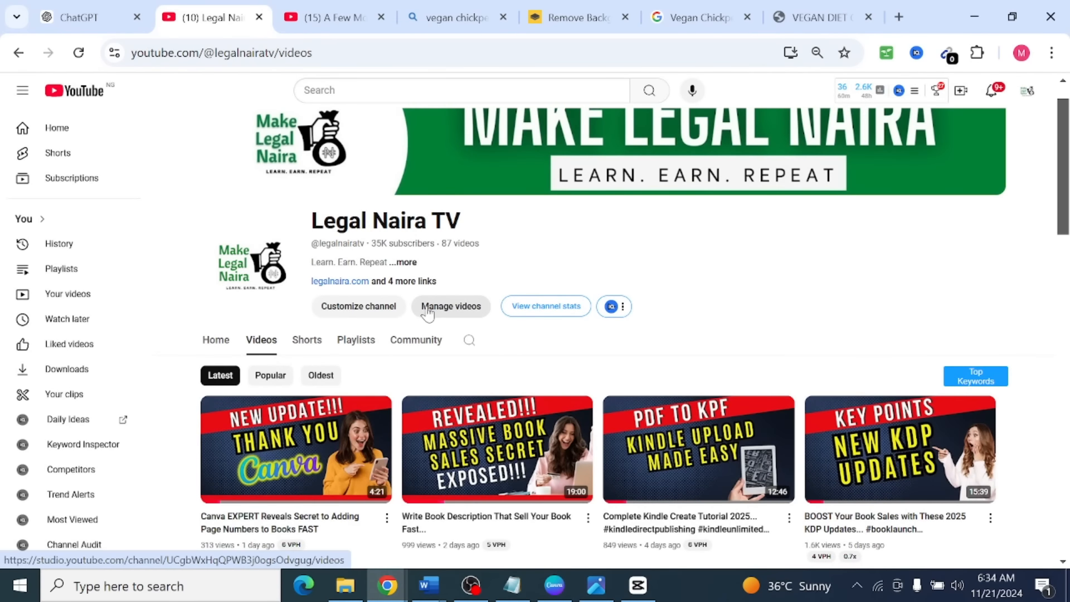
scroll(428, 314, down, 10)
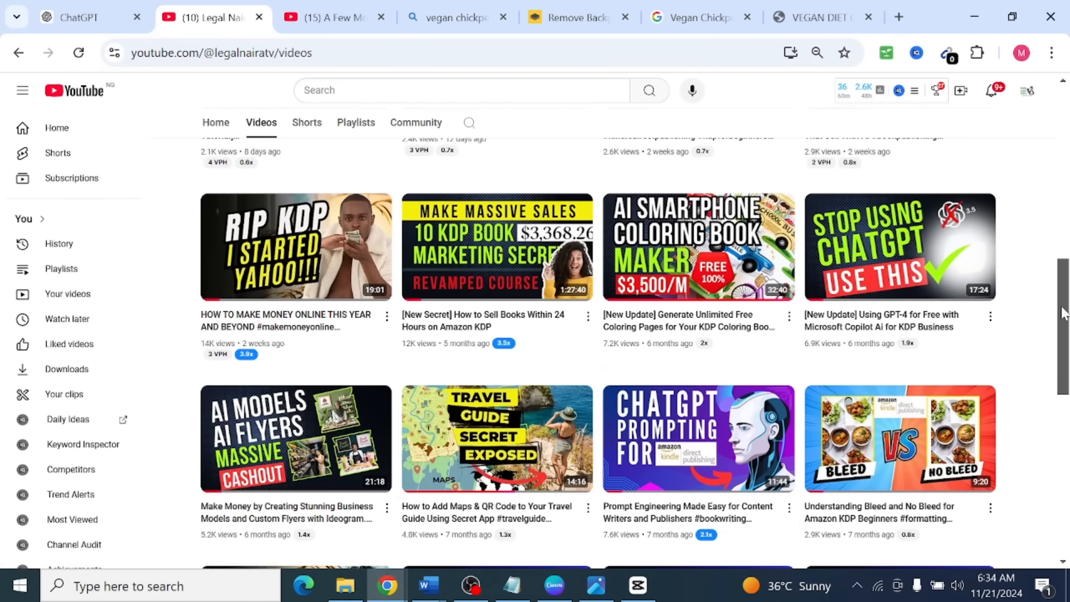
drag(1063, 313, 1064, 184)
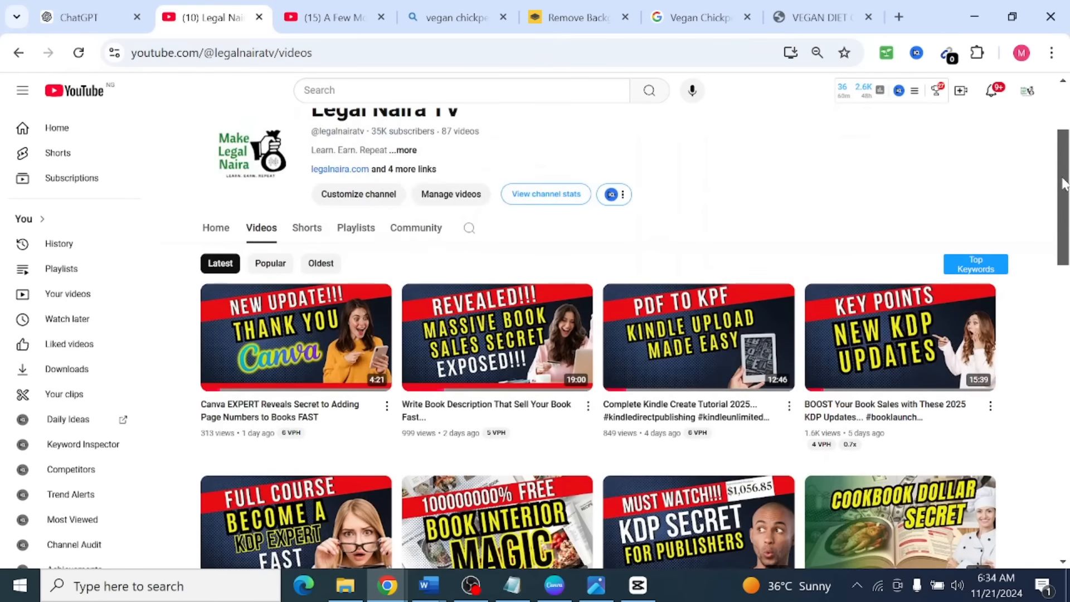